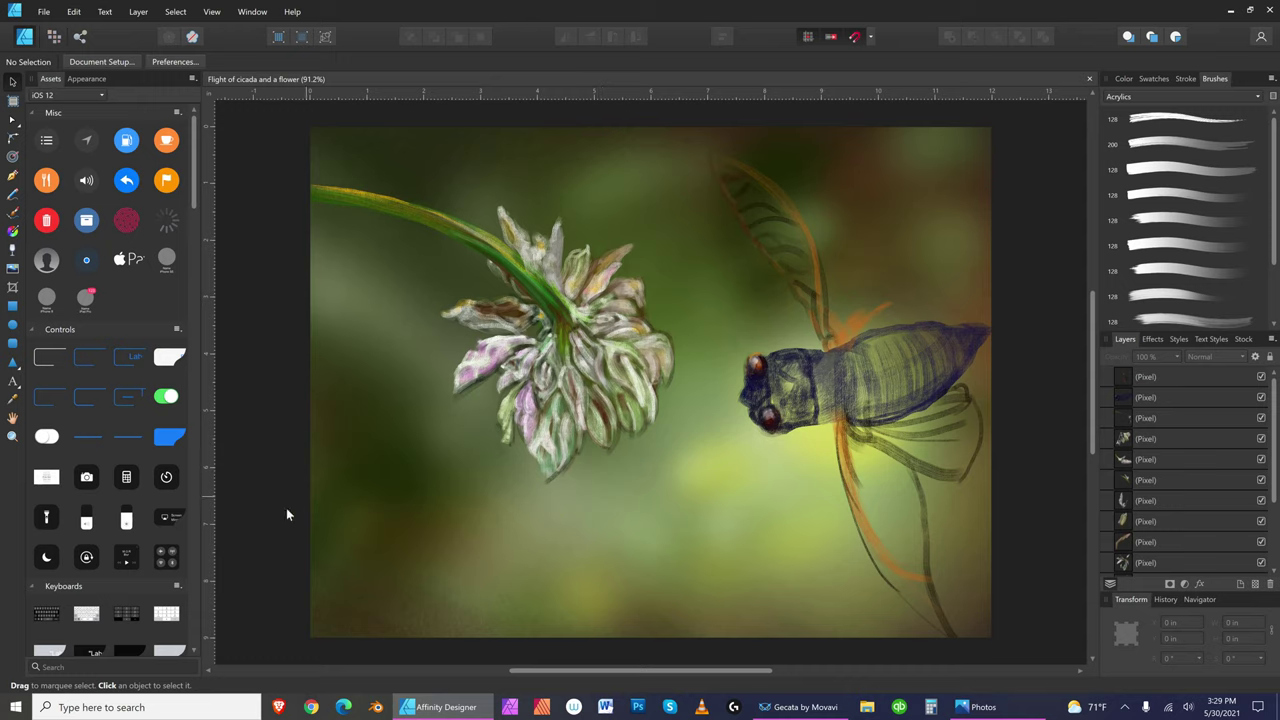
- Choose the Pastel on Canvas (for closed curves) brush from the Dry Media category for work on the cicada
click(12, 437)
drag(854, 375, 972, 383)
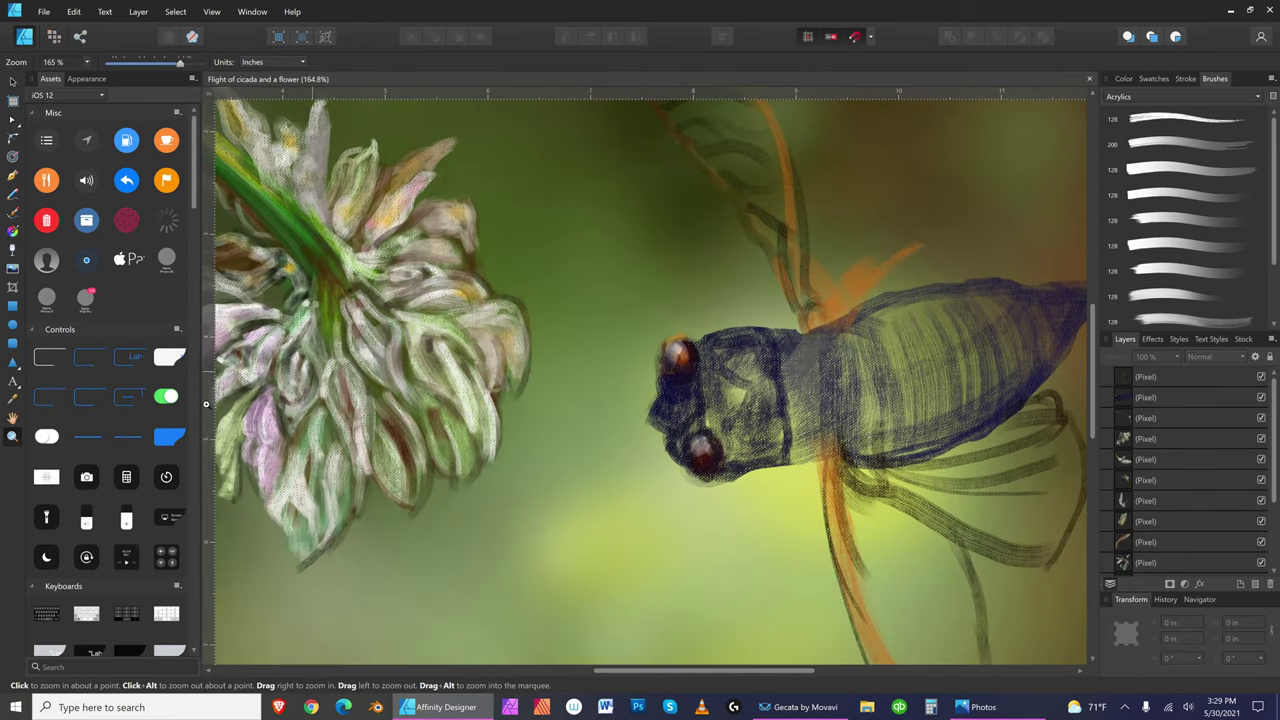
click(14, 418)
drag(891, 380, 737, 405)
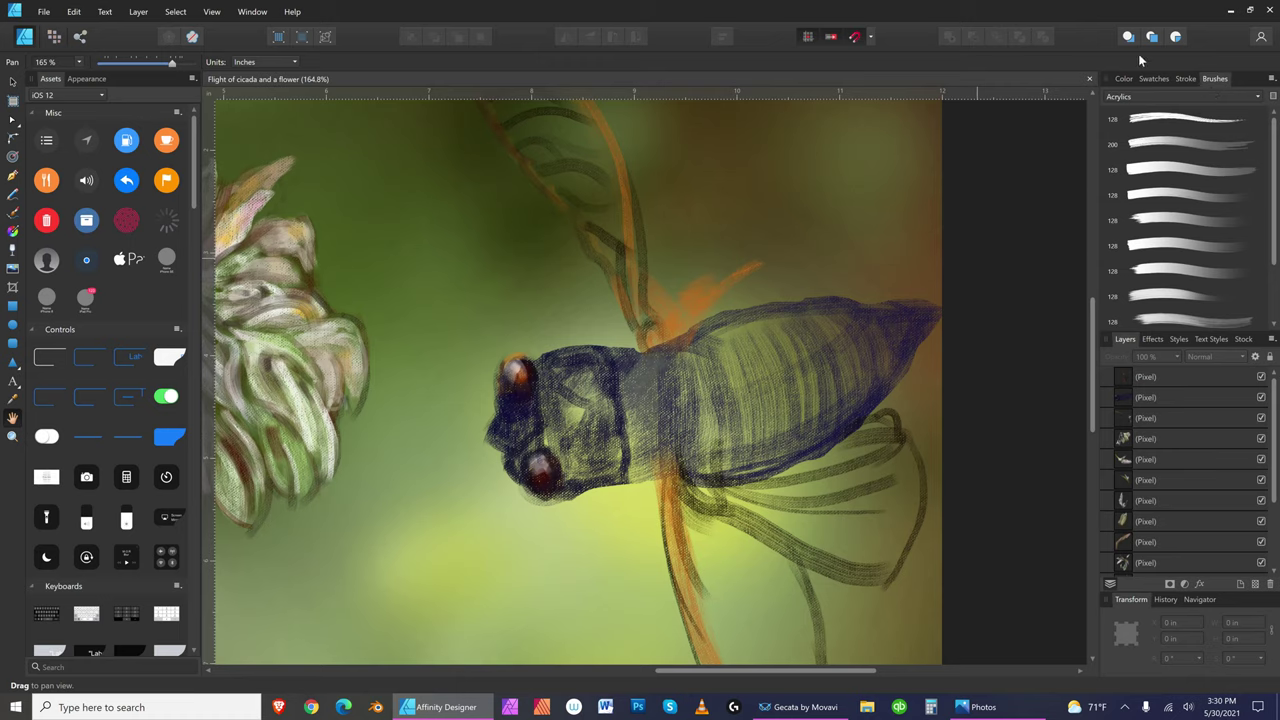
click(1123, 78)
click(1216, 79)
click(1257, 96)
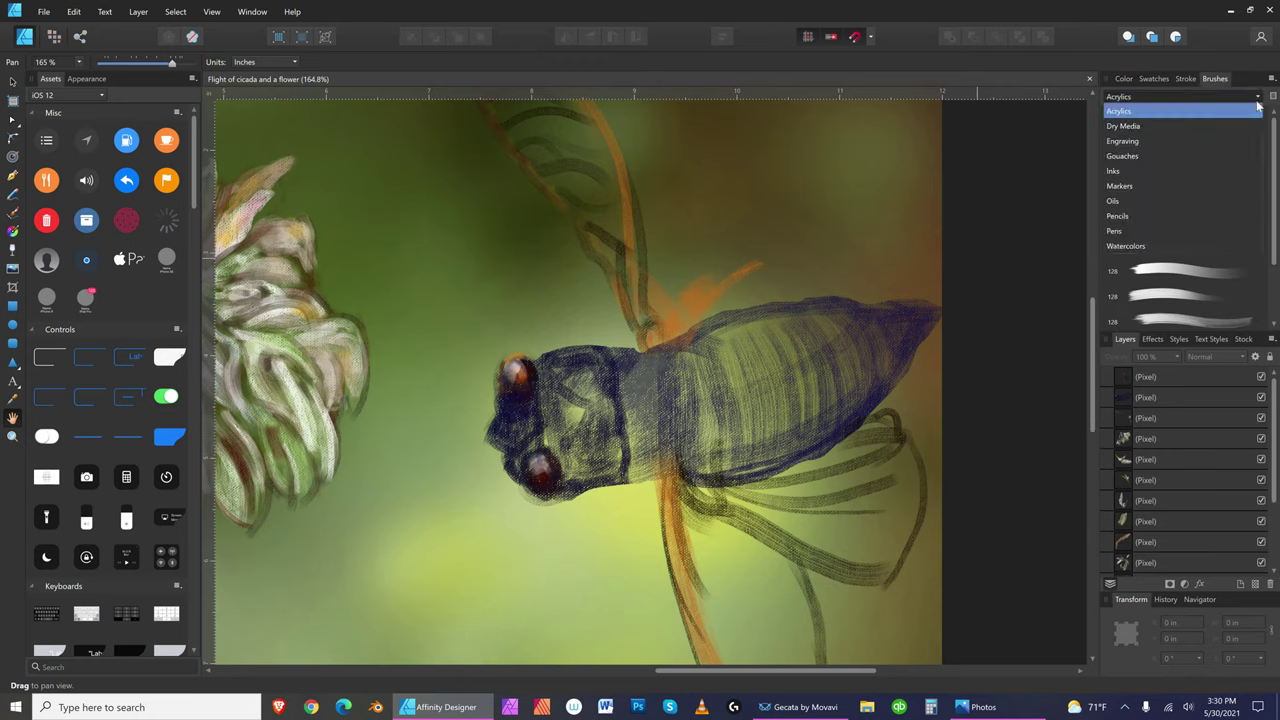
click(1139, 125)
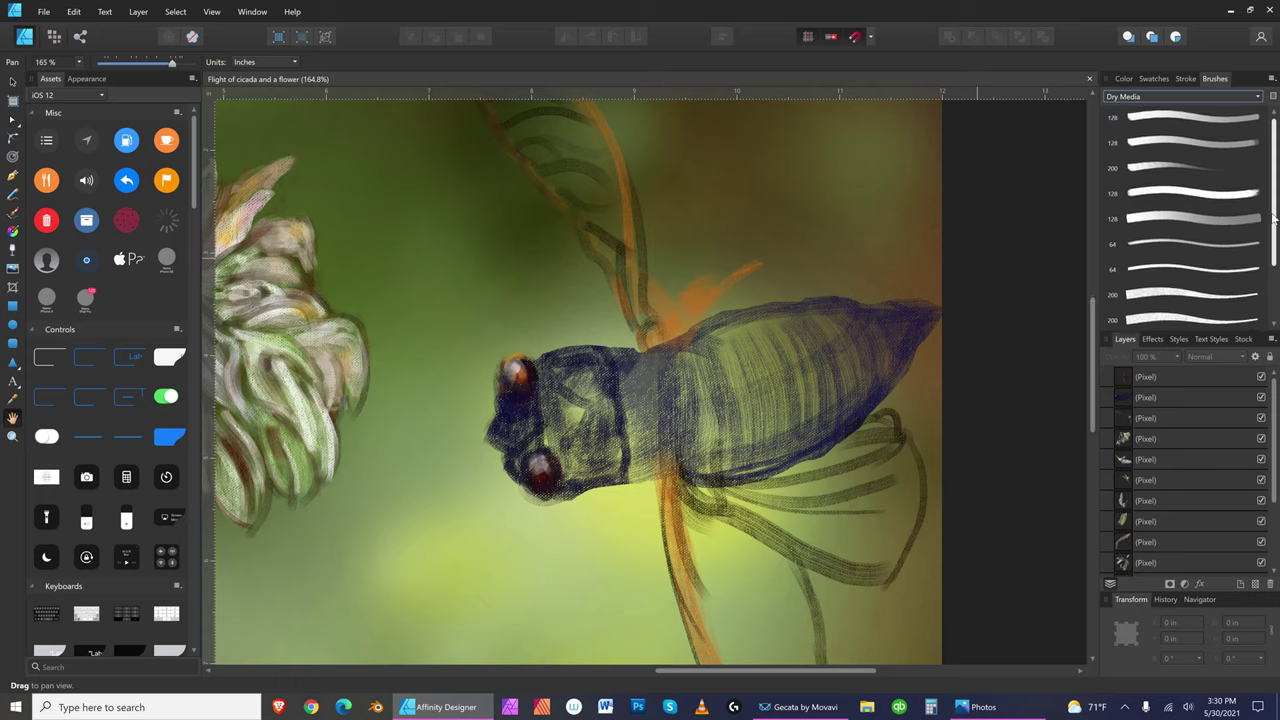
scroll(1258, 270, down, 2)
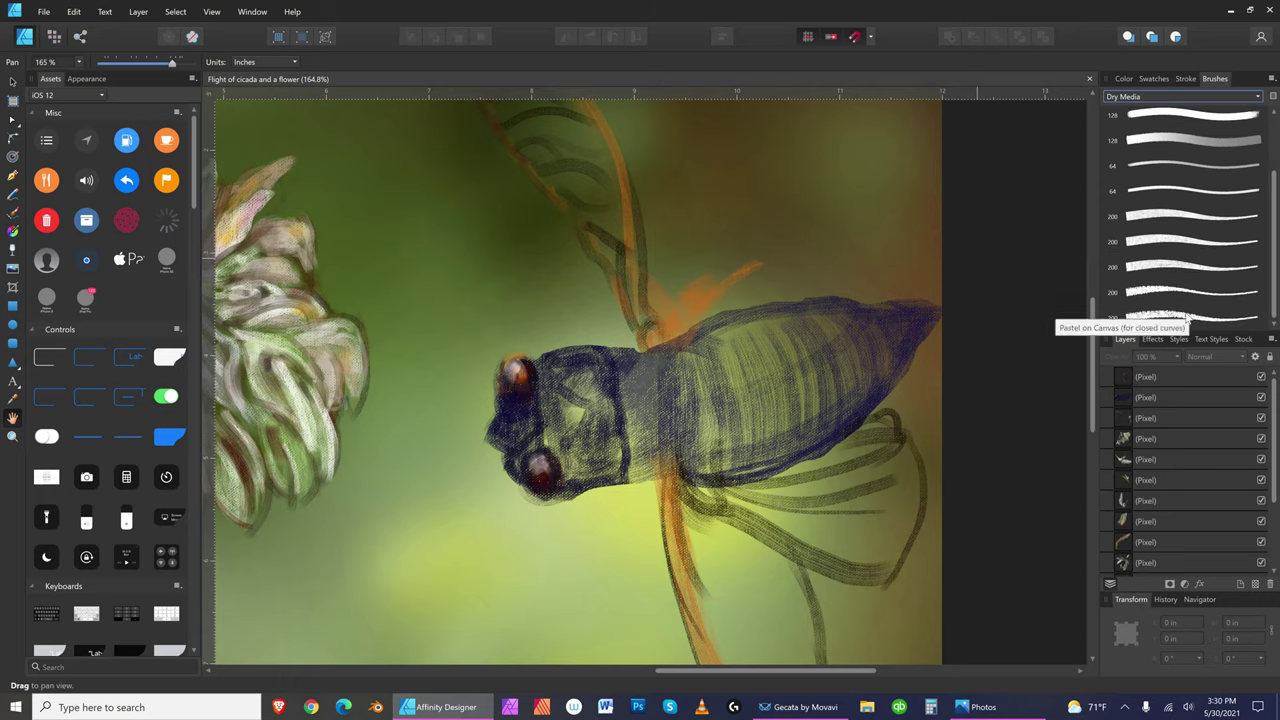
click(1206, 314)
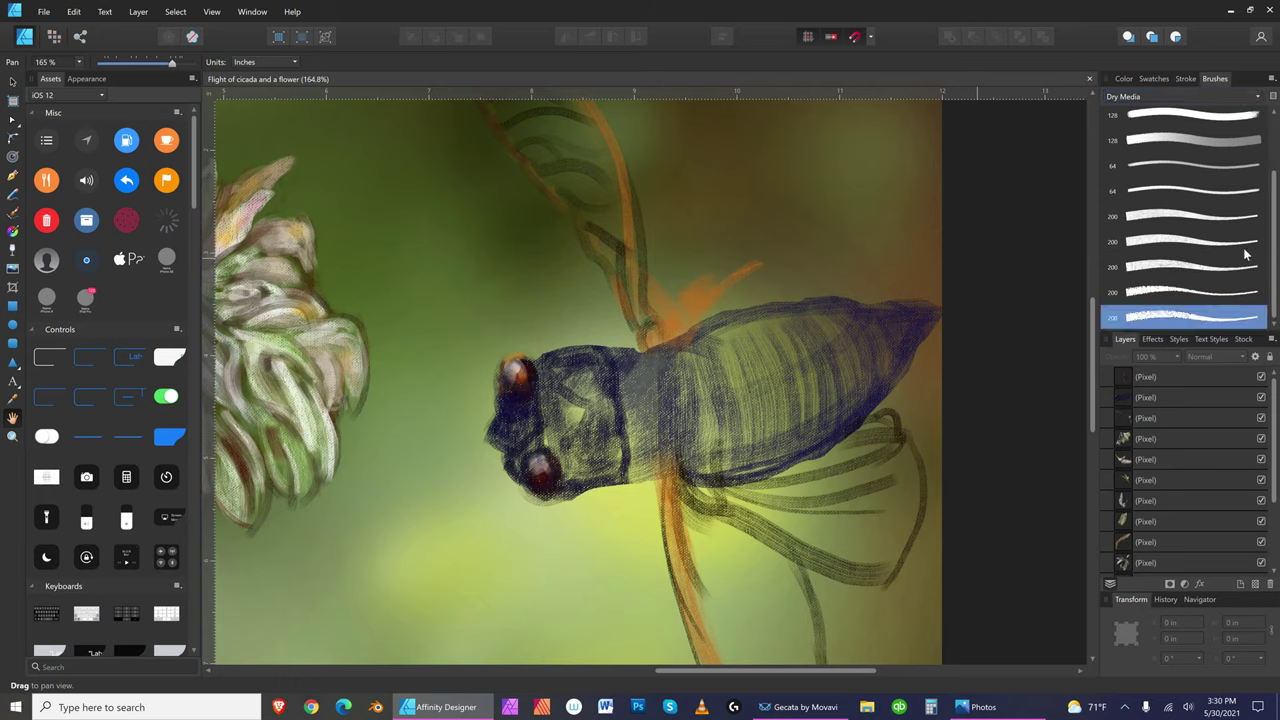
- Set the active colour to a muted blue-violet, about H 246, S 62, L 41
click(1125, 78)
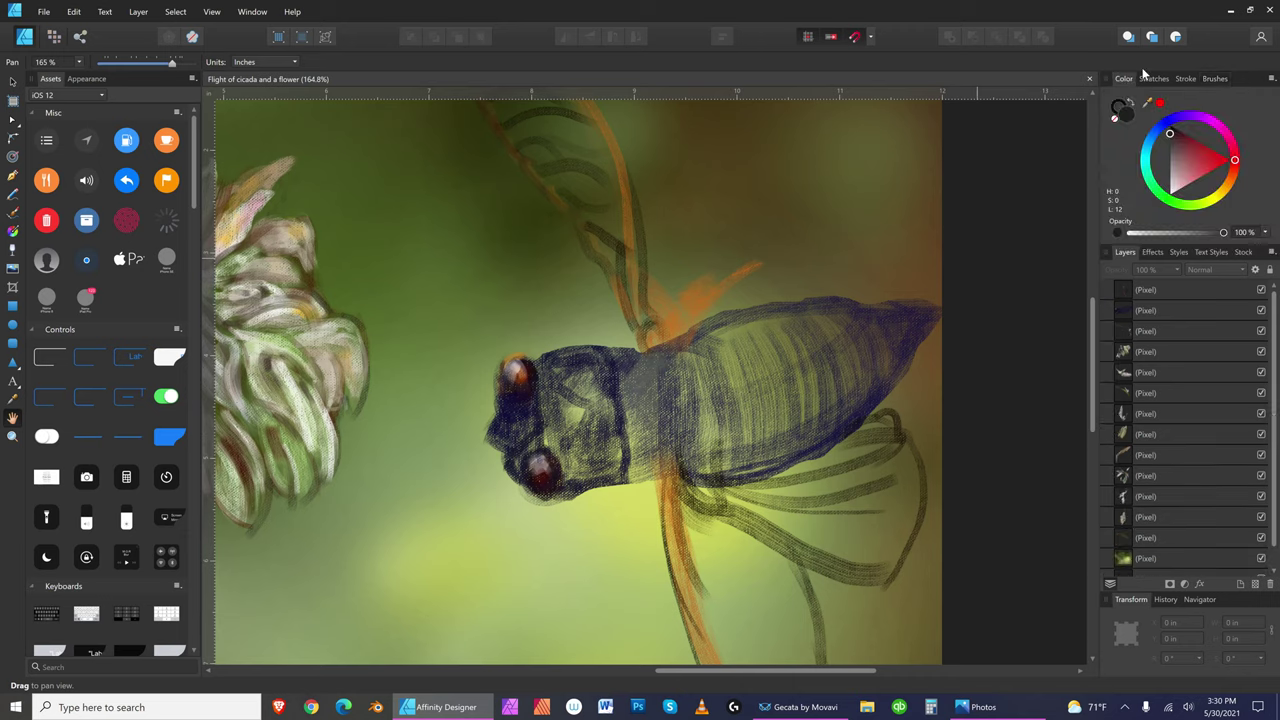
click(1170, 122)
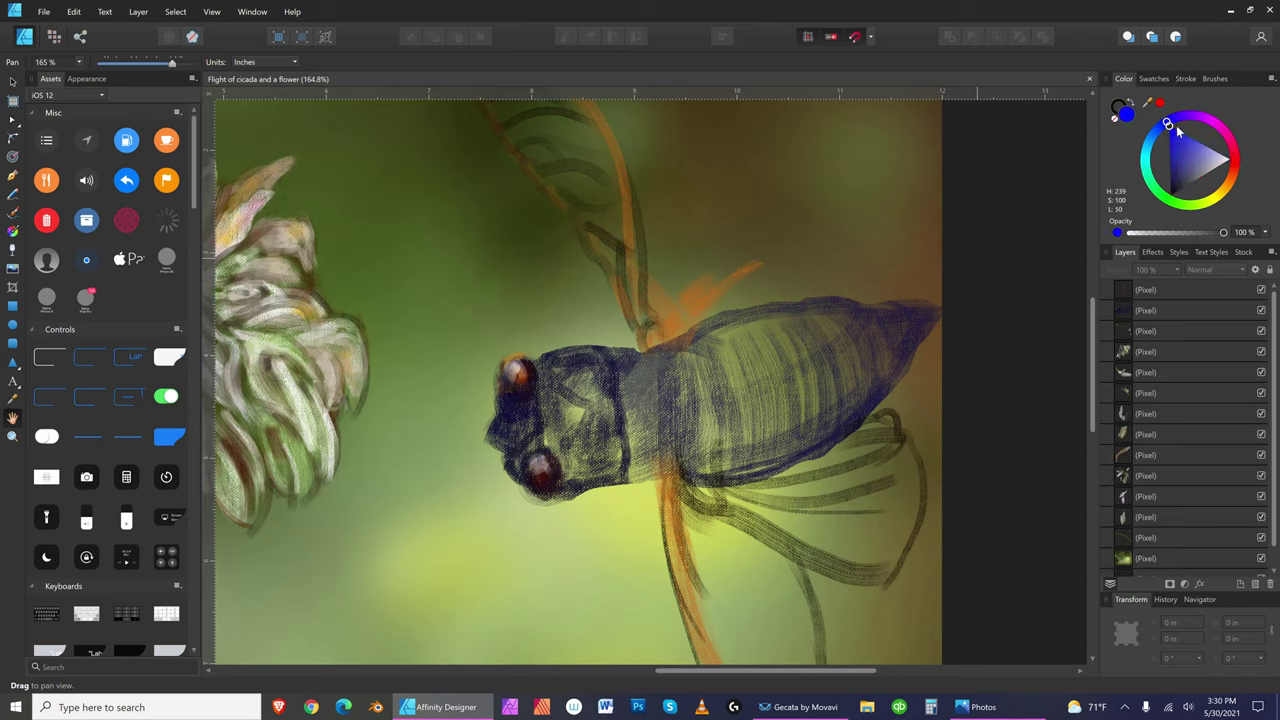
drag(1168, 123, 1172, 120)
click(1168, 179)
drag(1168, 179, 1173, 165)
click(1197, 141)
mouse_move(1191, 168)
mouse_down()
mouse_move(1178, 170)
mouse_move(1181, 156)
mouse_up()
- Switch to pixel painting, set the Paint Brush width to 20.2 px and paint a near-black stroke under the cicada's upper eye on a new layer
click(52, 40)
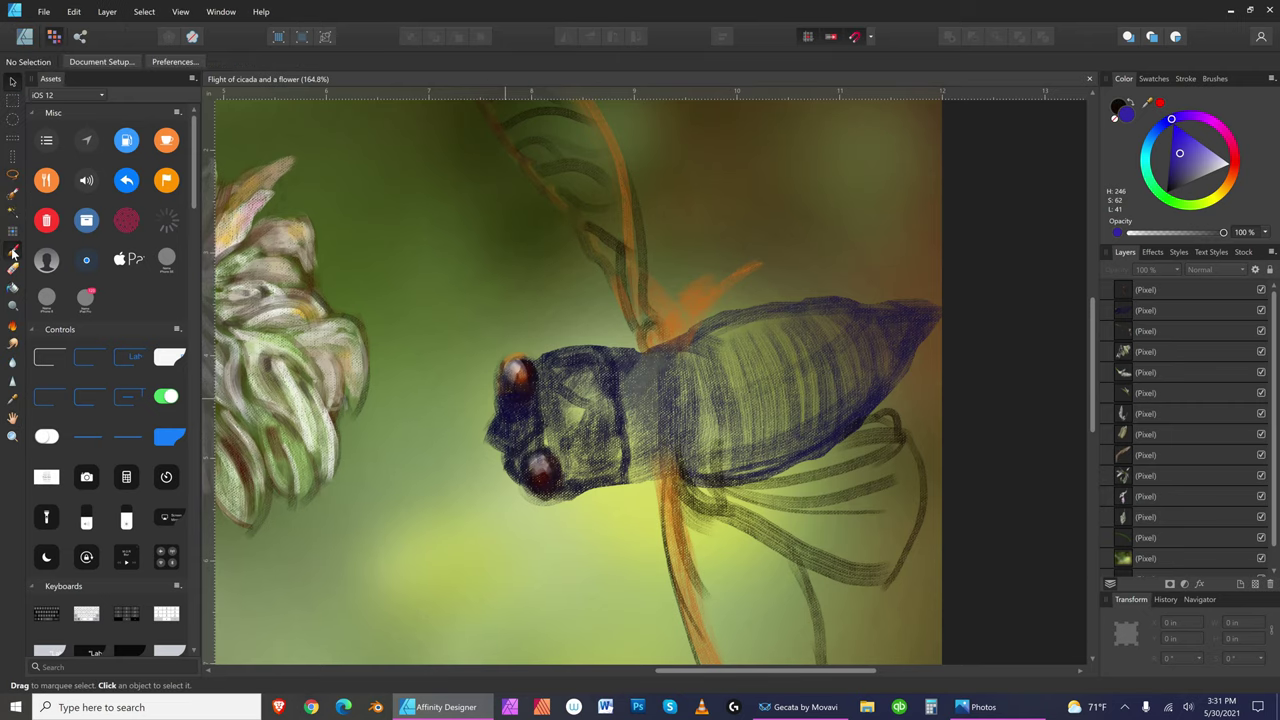
click(13, 250)
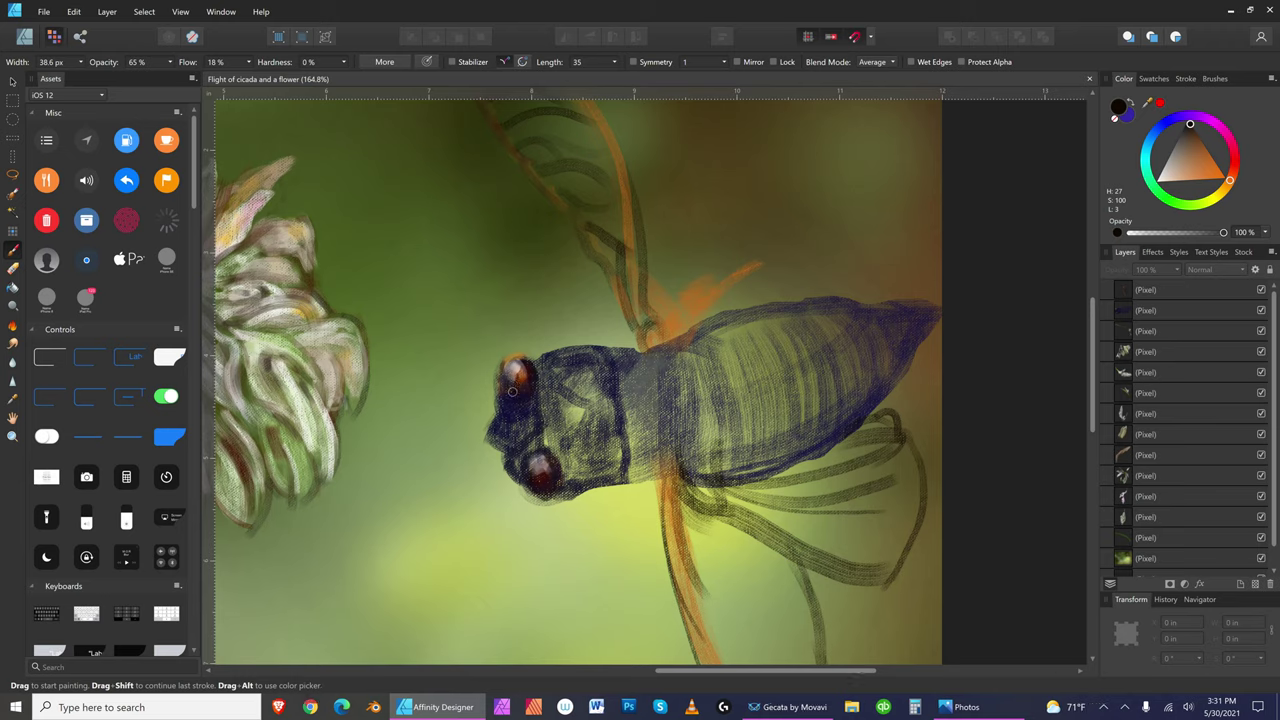
key(bracketleft)
key(bracketleft)
key(bracketleft)
key(ctrl+shift+n)
drag(501, 383, 523, 390)
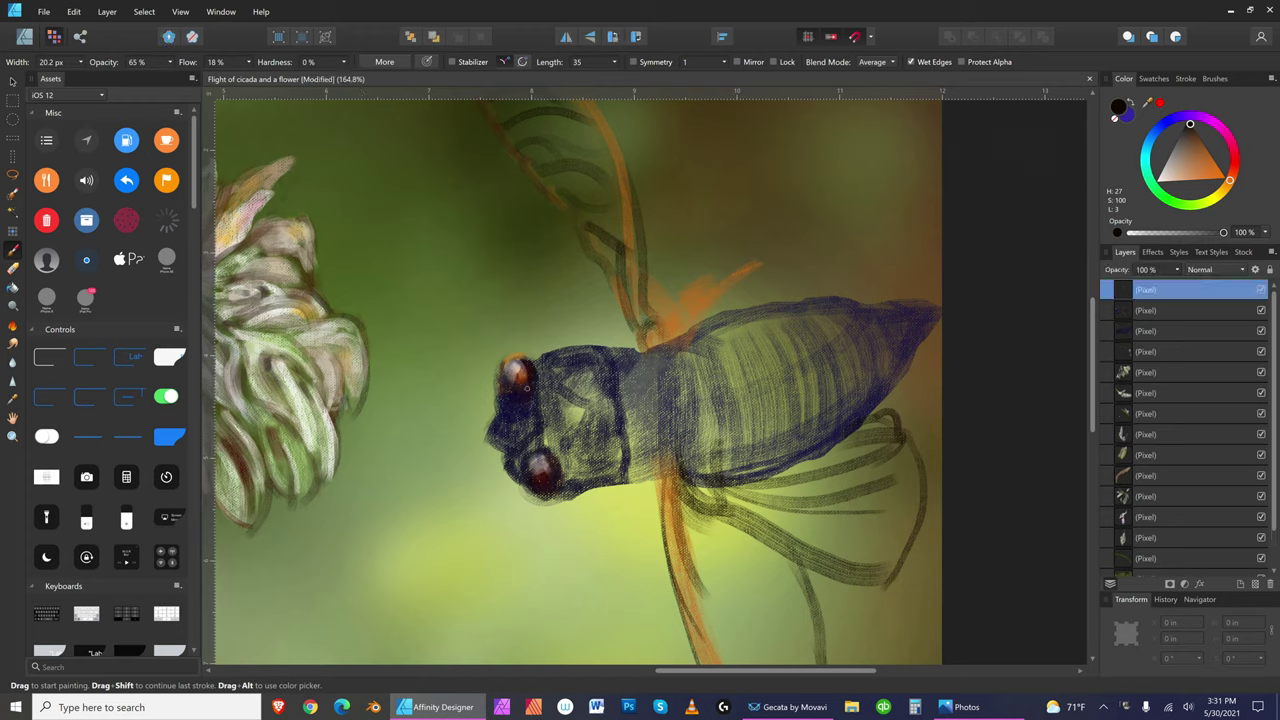
- Adjust the brush width and paint a near-black stroke down the front of the cicada's face
key([)
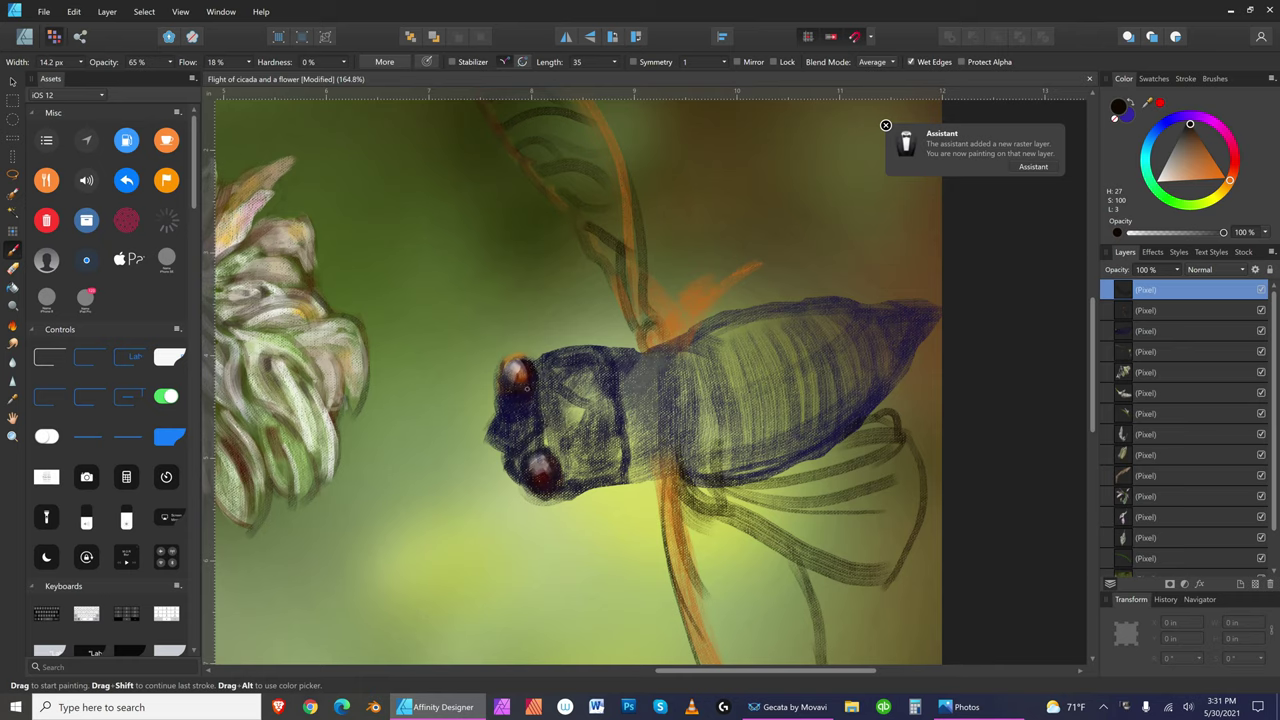
key(bracketright)
key(bracketright)
key(bracketright)
key(bracketright)
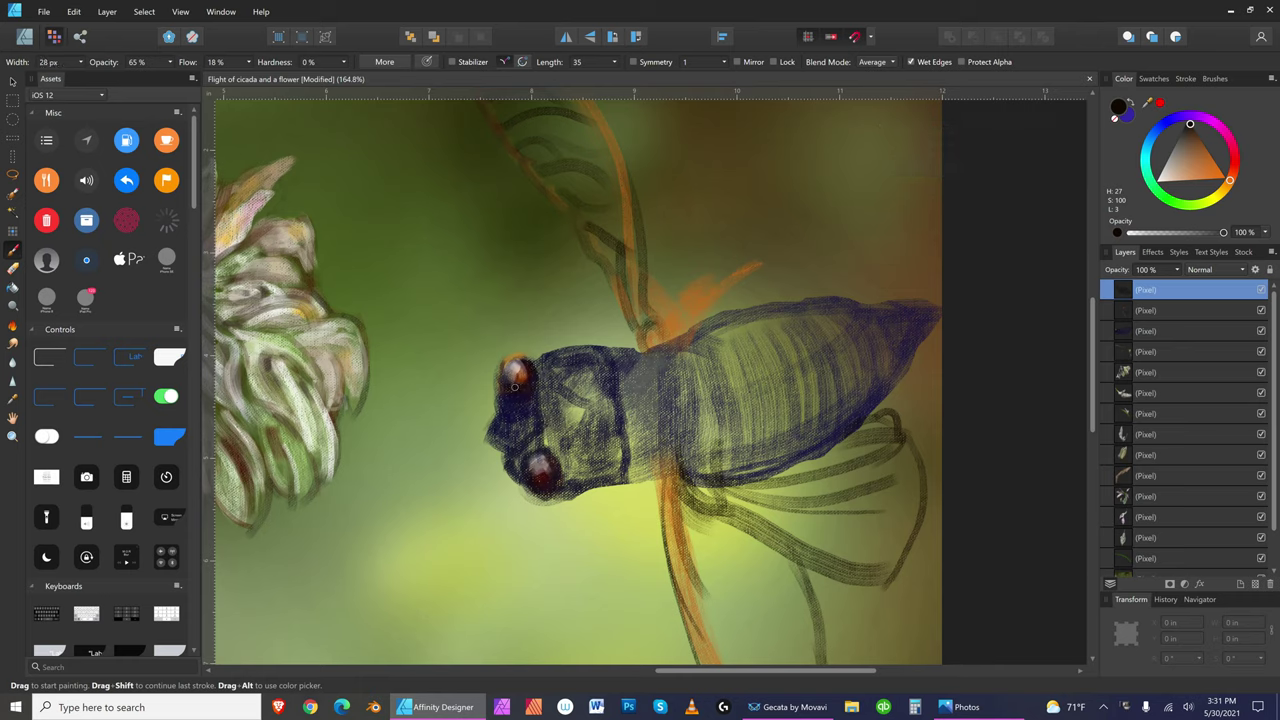
key(bracketleft)
key(bracketright)
key(bracketleft)
key(bracketright)
key(bracketright)
key(bracketright)
key(bracketright)
key(bracketright)
key(bracketleft)
key(bracketleft)
key(bracketleft)
drag(499, 430, 504, 450)
- Set the brush width to 13.8 px and paint near-black lines between and behind the cicada's eyes
key(bracketright)
key(bracketright)
key(bracketleft)
key(bracketleft)
key(bracketleft)
key(bracketleft)
key(bracketleft)
key(bracketleft)
key(bracketleft)
key(bracketright)
key(bracketright)
key(bracketright)
key(bracketright)
key(bracketright)
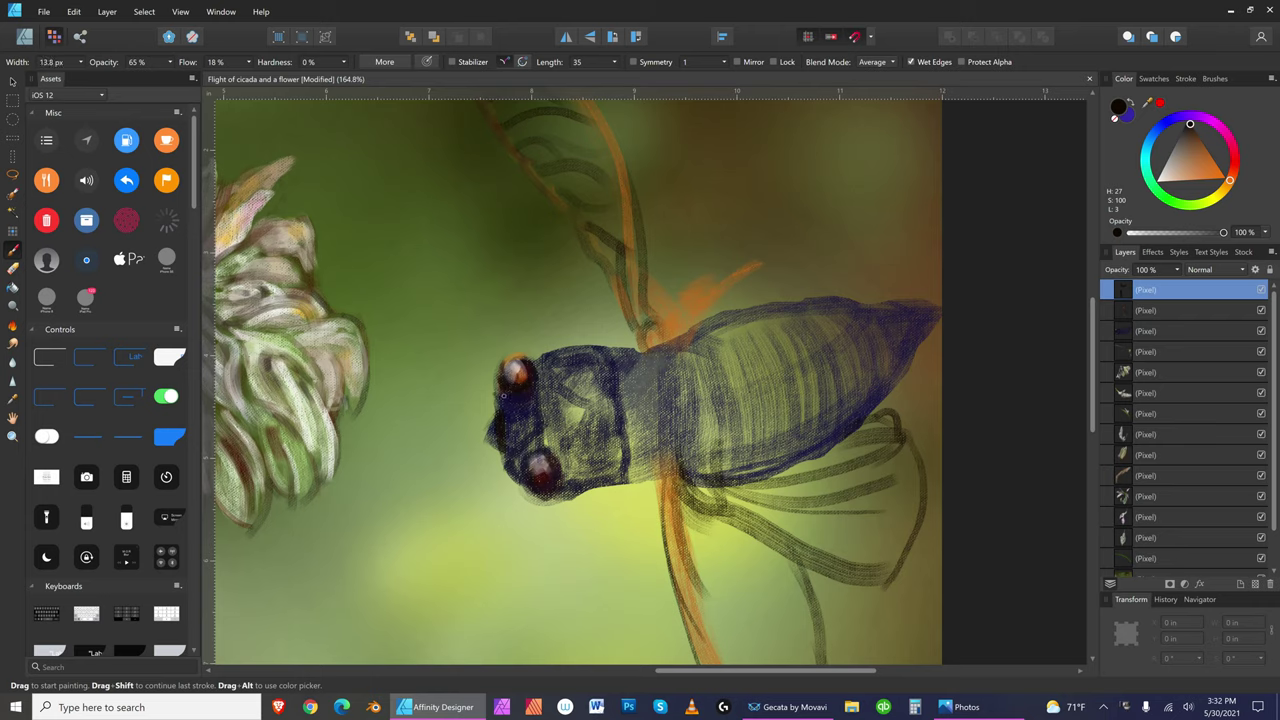
mouse_move(510, 458)
mouse_down()
mouse_move(550, 450)
mouse_move(512, 448)
mouse_up()
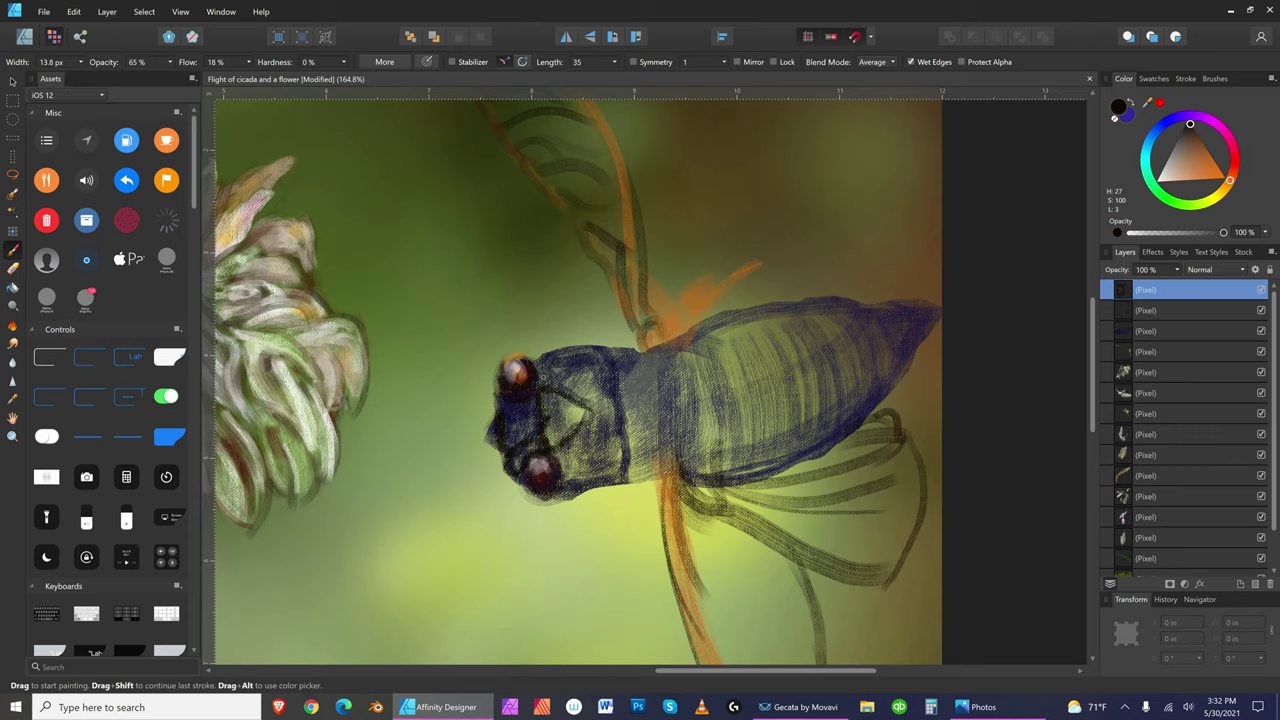
drag(541, 362, 542, 383)
drag(561, 446, 565, 482)
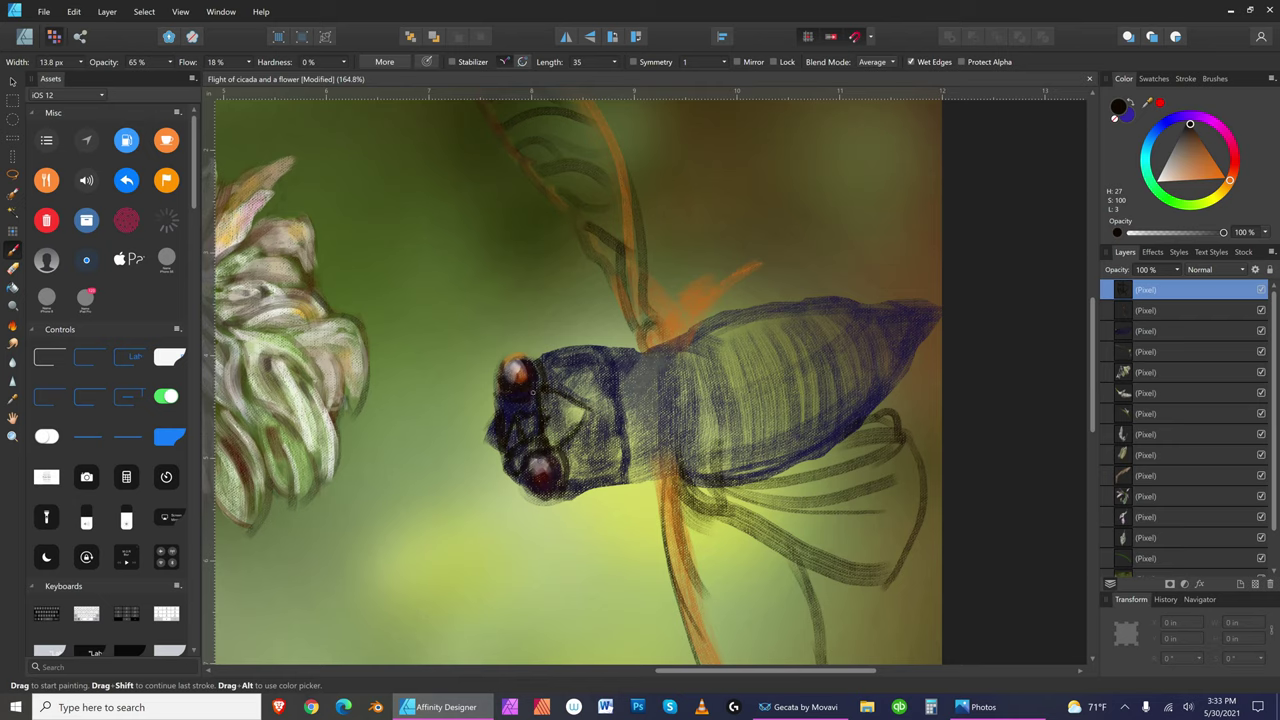
- Outline the cicada's snout with thin near-black strokes from the upper eye down to the lower eye
drag(498, 389, 497, 406)
key(bracketleft)
drag(497, 394, 489, 440)
drag(484, 428, 497, 466)
- Vary the brush width, ending at 20.2 px, and darken the rim around the cicada's upper eye
key(bracketright)
key(bracketright)
key(bracketright)
key(bracketright)
key(bracketright)
key(bracketright)
key(bracketleft)
key(bracketleft)
key(bracketleft)
key(bracketright)
key(bracketright)
key(bracketright)
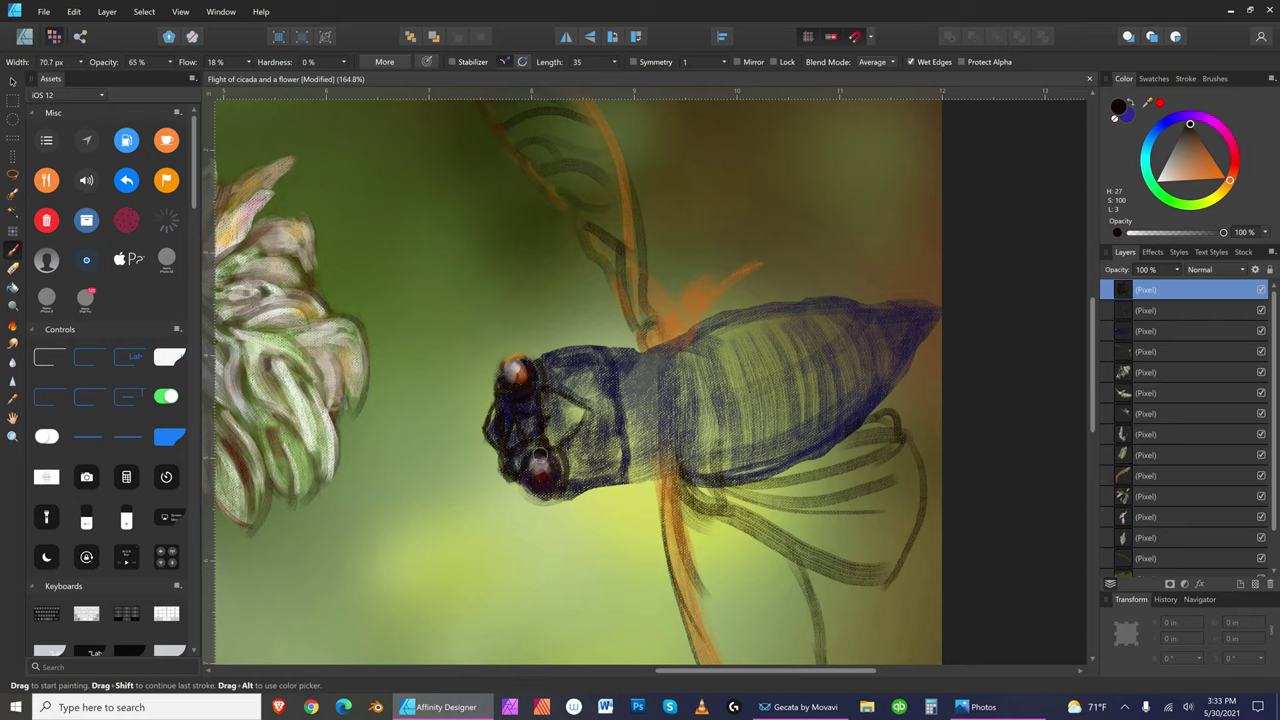
key(bracketleft)
key(bracketleft)
key(bracketleft)
key(bracketleft)
key(bracketleft)
key(bracketleft)
key(bracketleft)
key(bracketleft)
mouse_move(501, 378)
mouse_down()
mouse_move(525, 362)
mouse_move(508, 384)
mouse_move(508, 364)
mouse_up()
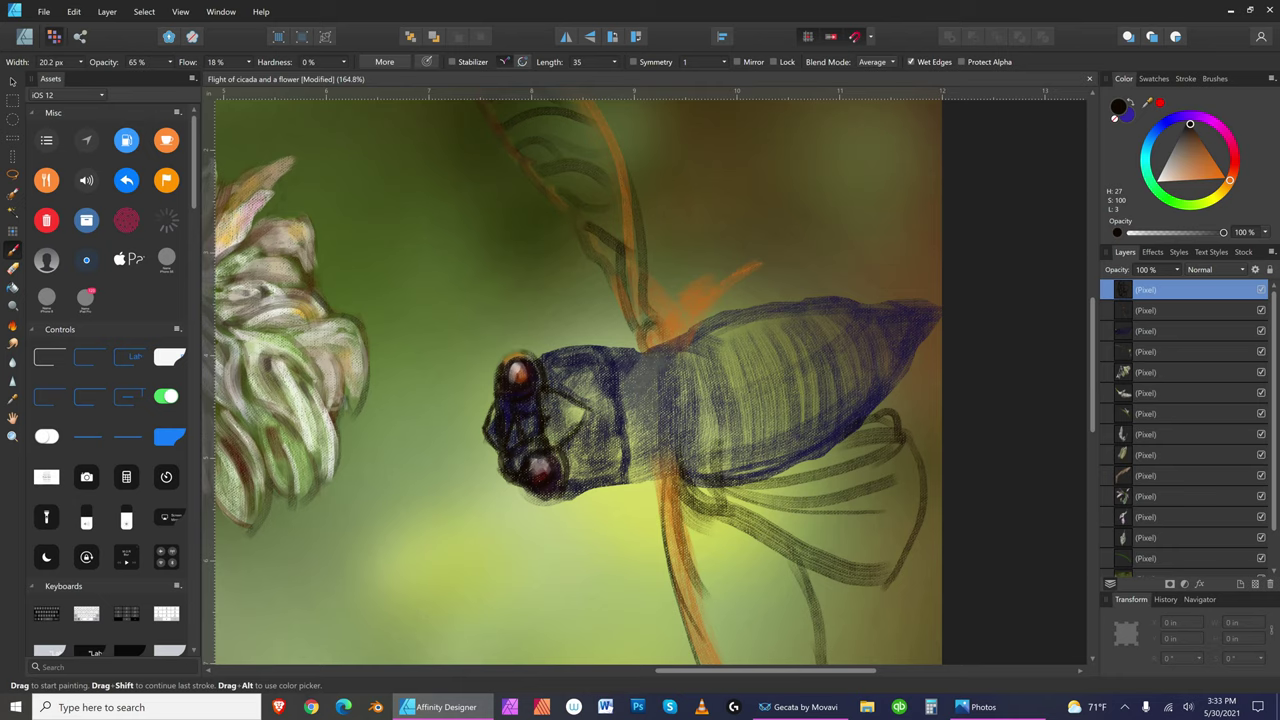
- Resize the brush and paint the upper half of a dark curved band across the body behind the cicada's head
key(bracketleft)
key(bracketleft)
key(bracketleft)
key(bracketleft)
key(bracketleft)
key(bracketleft)
key(bracketright)
key(bracketleft)
key(bracketleft)
key(bracketleft)
key(bracketleft)
key(bracketleft)
key(bracketright)
key(bracketright)
key(bracketright)
key(bracketright)
key(bracketright)
drag(583, 350, 606, 398)
- Continue the dark band down to the body's lower edge with a brush about 17.8 px wide
key(bracketleft)
key(bracketleft)
key(bracketleft)
key(bracketleft)
key(bracketright)
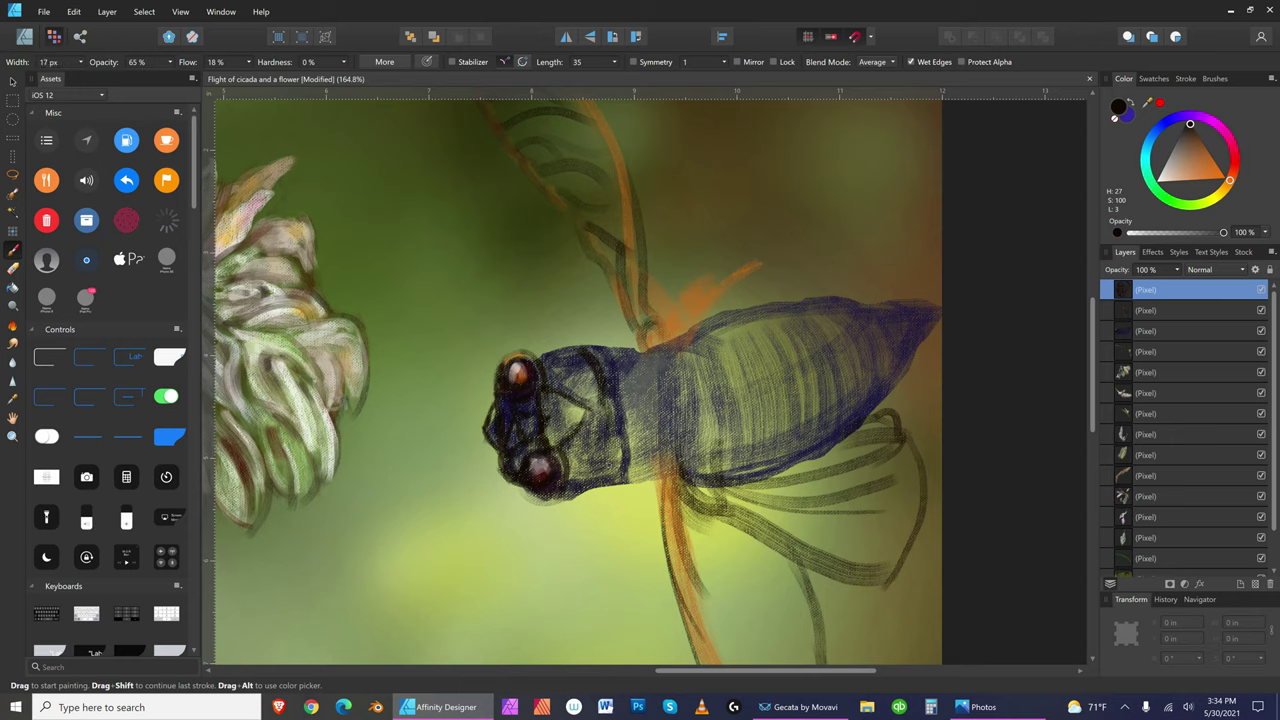
key(bracketright)
mouse_move(610, 434)
mouse_down()
mouse_move(598, 490)
mouse_move(617, 486)
mouse_up()
key([)
key([)
key(])
key(])
key(bracketleft)
key(bracketleft)
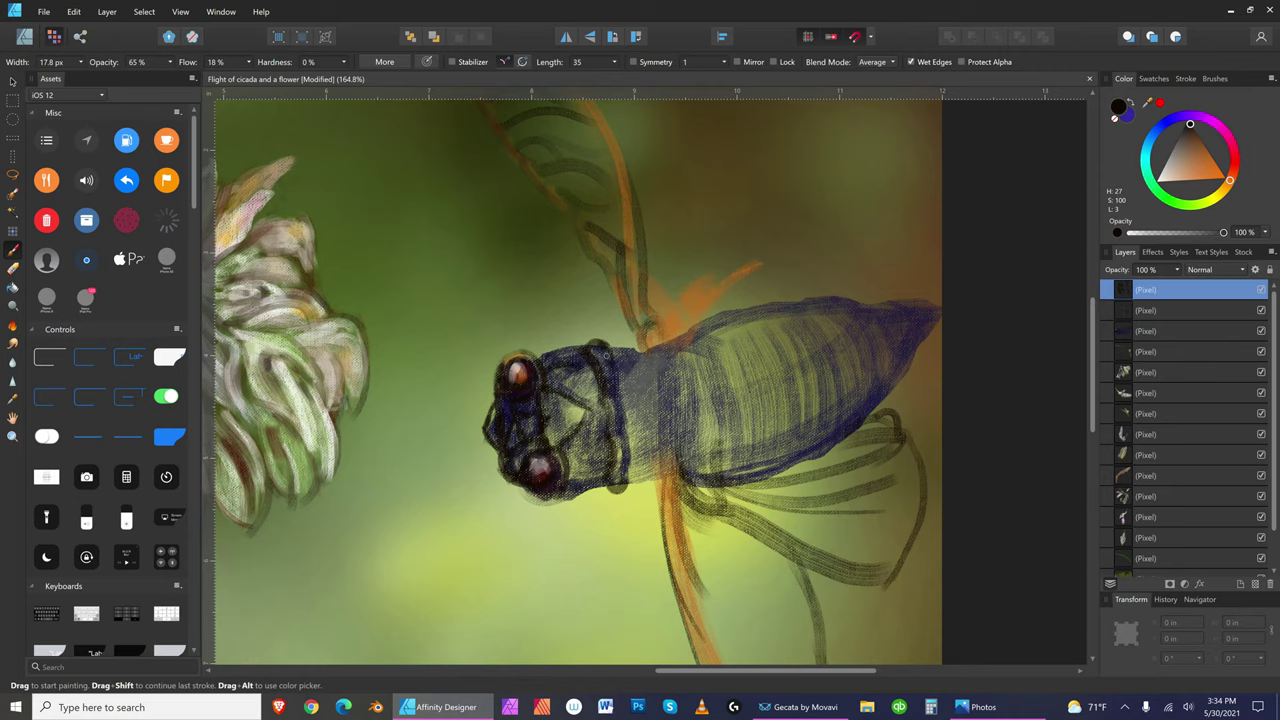
- Paint a dark curved marking just in front of the band and outline the body's upper edge forward to the upper eye
key(bracketright)
key(bracketright)
key(bracketright)
drag(591, 372, 594, 399)
key(bracketleft)
key(bracketleft)
key(bracketleft)
mouse_move(599, 406)
mouse_down()
mouse_move(601, 372)
mouse_move(586, 409)
mouse_move(600, 404)
mouse_up()
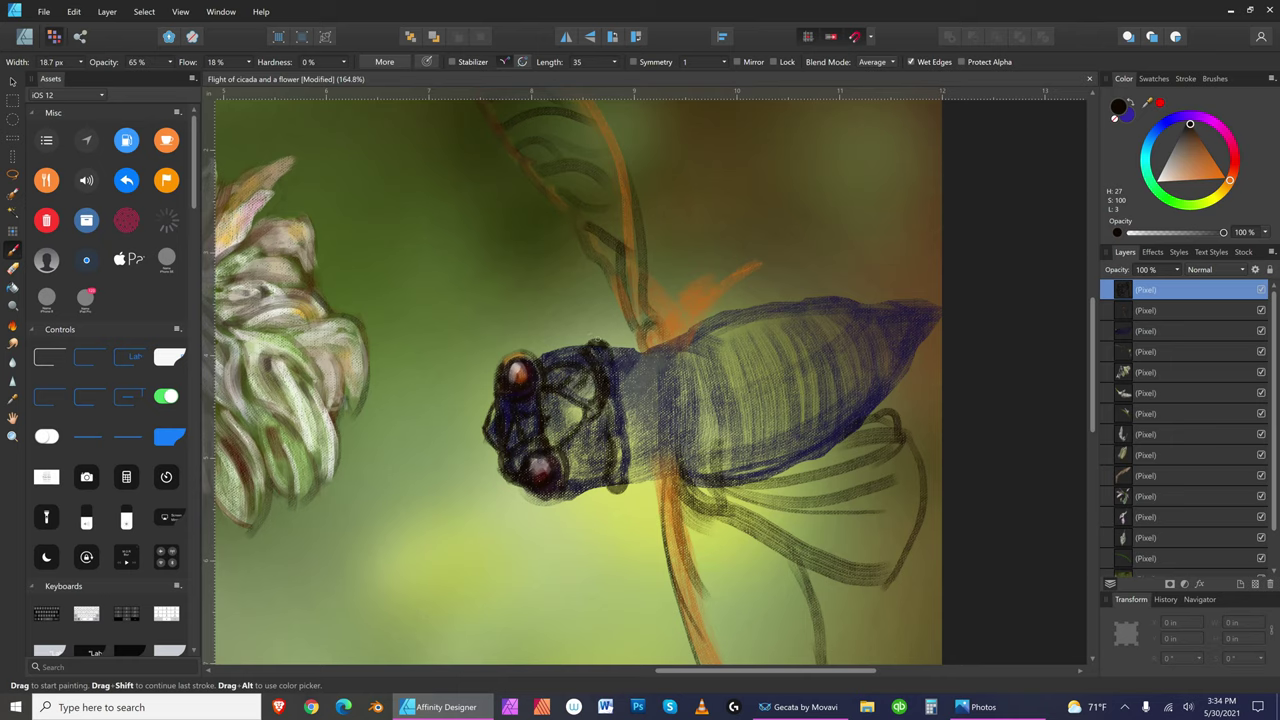
drag(590, 342, 596, 340)
drag(584, 346, 534, 358)
- Enlarge the brush and outline the thorax segment behind the band with a dark curve joining its upper and lower edges
key(bracketright)
key(bracketright)
key(bracketright)
key(bracketright)
key(bracketright)
key(bracketright)
key(bracketright)
key(bracketright)
mouse_move(620, 349)
mouse_down()
mouse_move(678, 370)
mouse_move(662, 368)
mouse_up()
drag(630, 474, 680, 420)
drag(672, 366, 682, 428)
drag(660, 364, 682, 408)
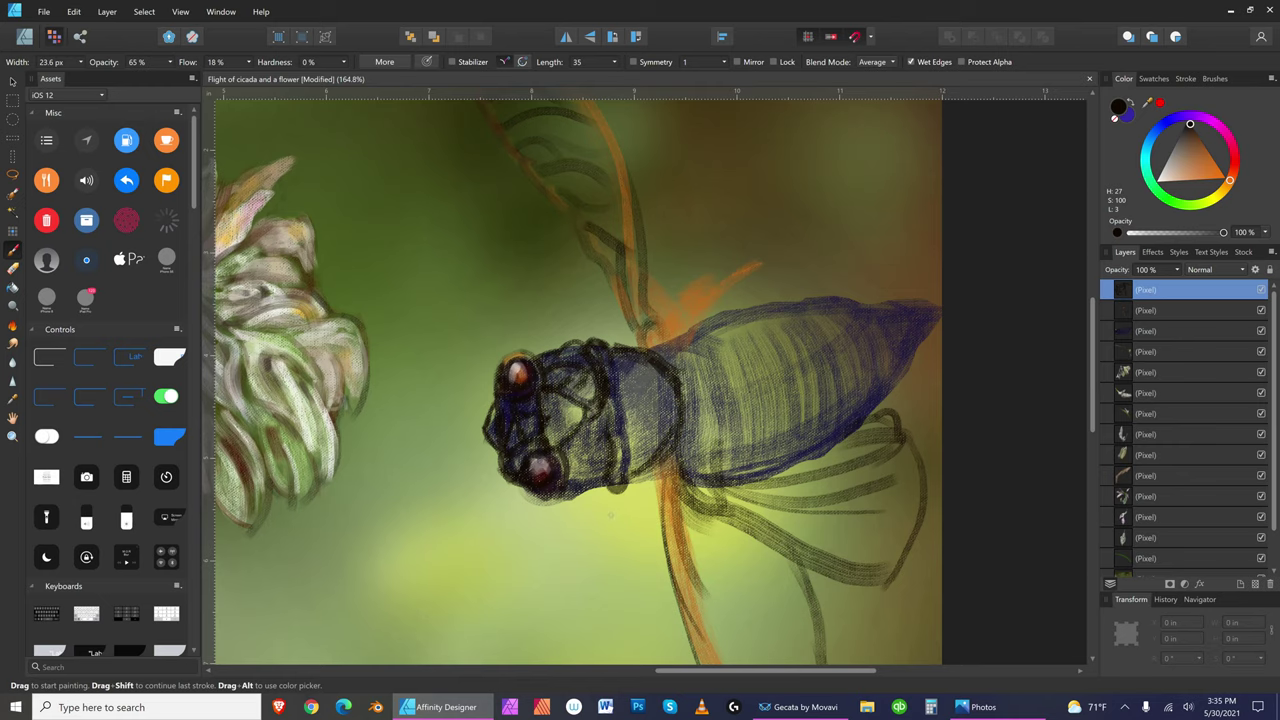
- Paint dark lines across the upper and lower parts of the thorax segment and darken its lower edge
drag(601, 370, 681, 387)
drag(628, 445, 694, 427)
key([)
drag(643, 469, 667, 454)
- Reduce the brush width to 9.4 px and draw a small dark ring at the base of the upper wing
key([)
key([)
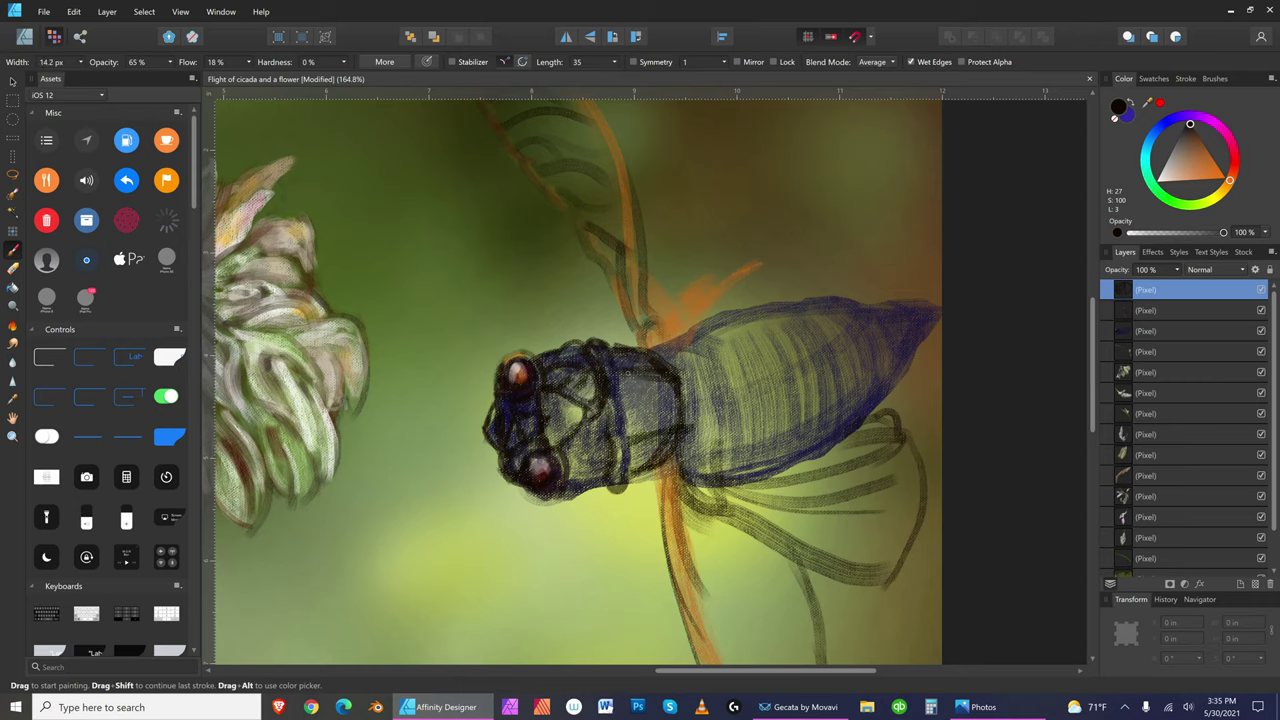
key([)
key([)
key([)
key(bracketleft)
mouse_move(640, 324)
mouse_down()
mouse_move(655, 348)
mouse_move(632, 332)
mouse_move(644, 321)
mouse_up()
key(bracketright)
key(bracketleft)
key(bracketleft)
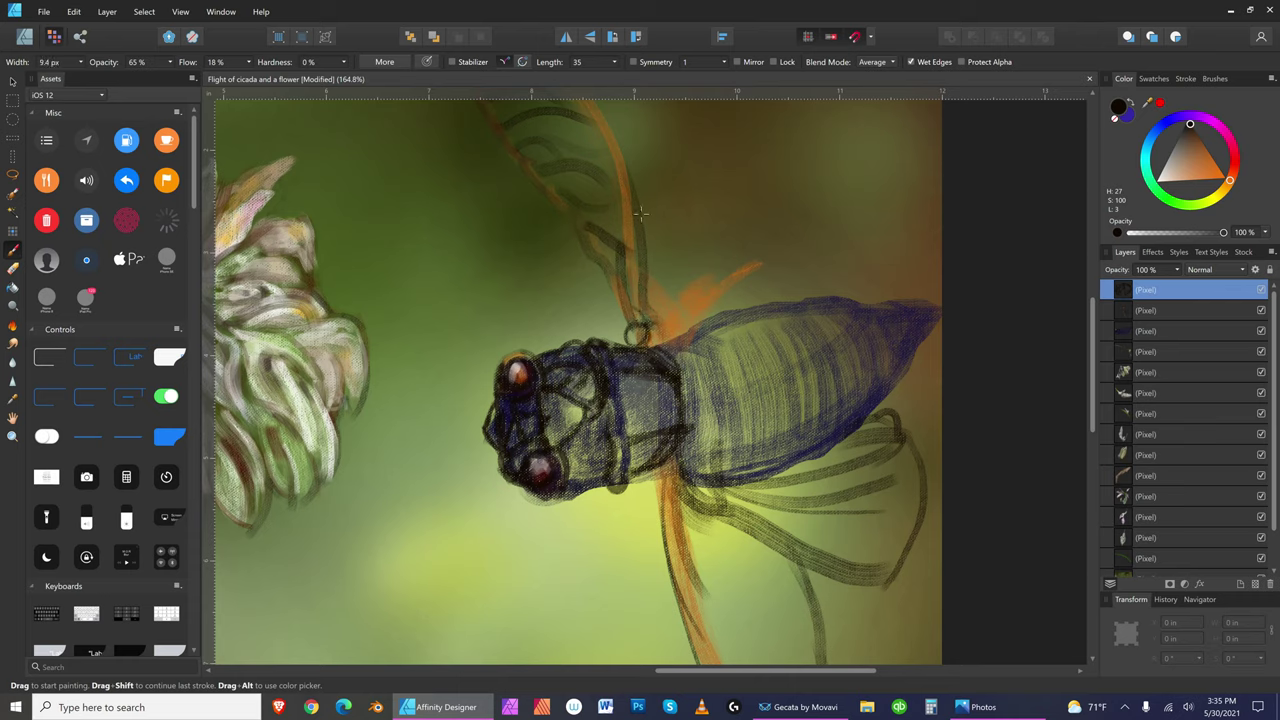
- Outline the front edge of the upper wing's orange vein down to the ring and add a dark stroke around its base
key(bracketleft)
key(bracketright)
key(bracketright)
mouse_move(620, 191)
mouse_down()
mouse_move(619, 330)
mouse_move(625, 312)
mouse_move(628, 350)
mouse_up()
key(bracketleft)
key(bracketleft)
key(bracketleft)
mouse_move(626, 332)
mouse_down()
mouse_move(614, 336)
mouse_move(640, 340)
mouse_up()
key(bracketleft)
key(bracketleft)
key(bracketright)
key(bracketright)
key(bracketright)
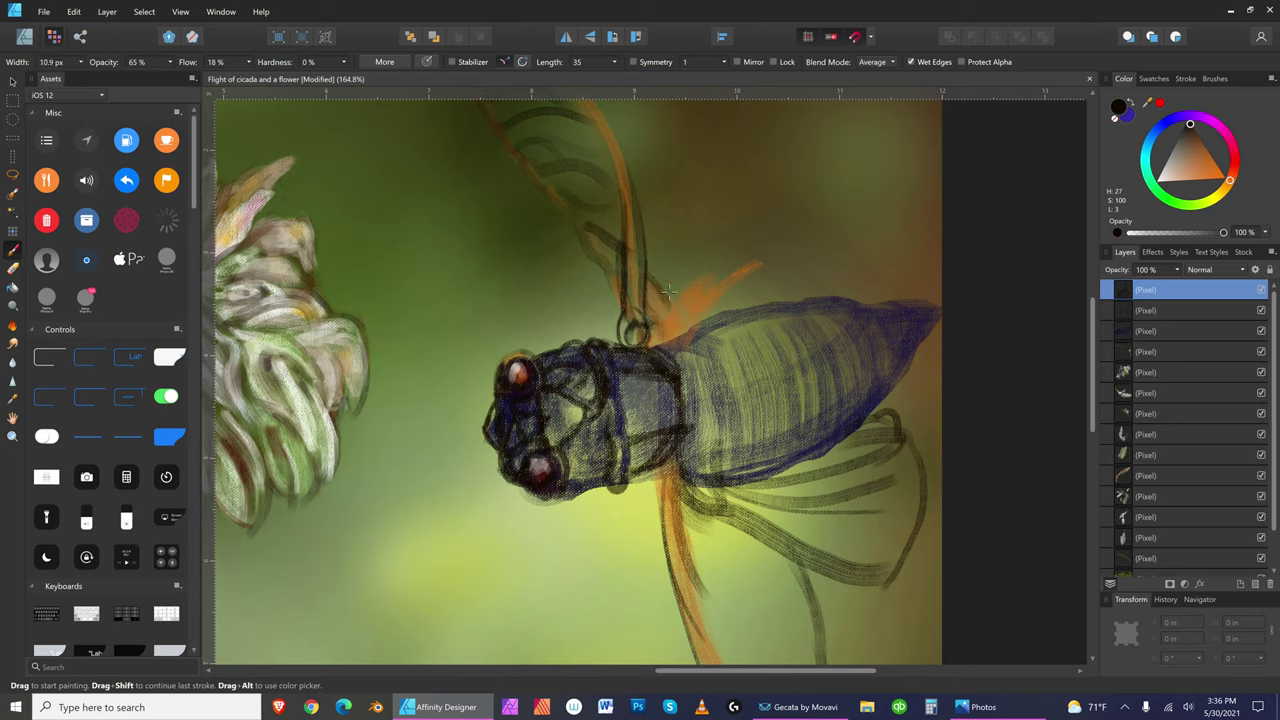
- Paint short curved dark strokes from the ring along the front edge of the small orange hind wing above the abdomen
key(bracketleft)
key(bracketleft)
key(bracketright)
key(bracketright)
key(bracketright)
key(bracketleft)
key(bracketleft)
key(bracketleft)
key(bracketleft)
mouse_move(670, 300)
mouse_down()
mouse_move(652, 330)
mouse_move(670, 311)
mouse_up()
drag(678, 297, 682, 300)
mouse_move(684, 289)
mouse_down()
mouse_move(677, 299)
mouse_move(687, 287)
mouse_up()
drag(720, 269, 698, 277)
key(bracketleft)
drag(714, 270, 698, 290)
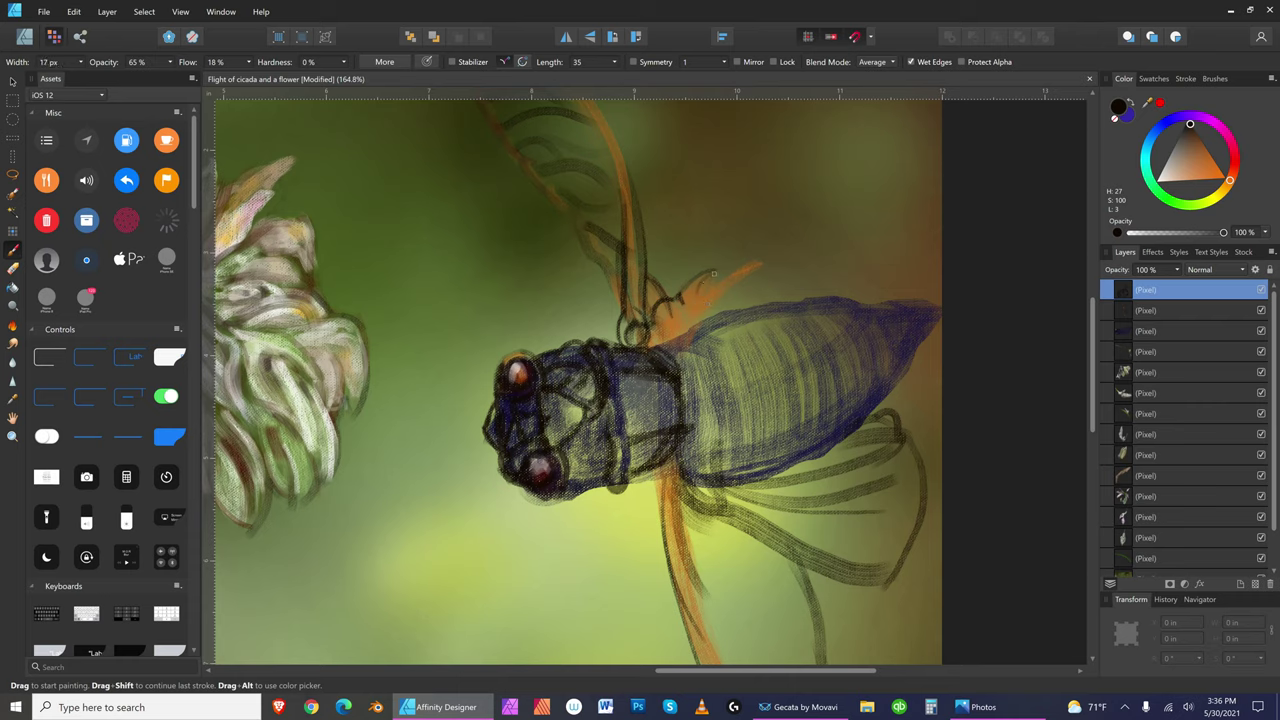
- Continue the dark outline along the small orange hind wing's upper edge out to its tip with a thinner brush
drag(708, 277, 698, 288)
drag(766, 260, 704, 282)
key(bracketleft)
key(bracketleft)
drag(765, 263, 706, 290)
key(])
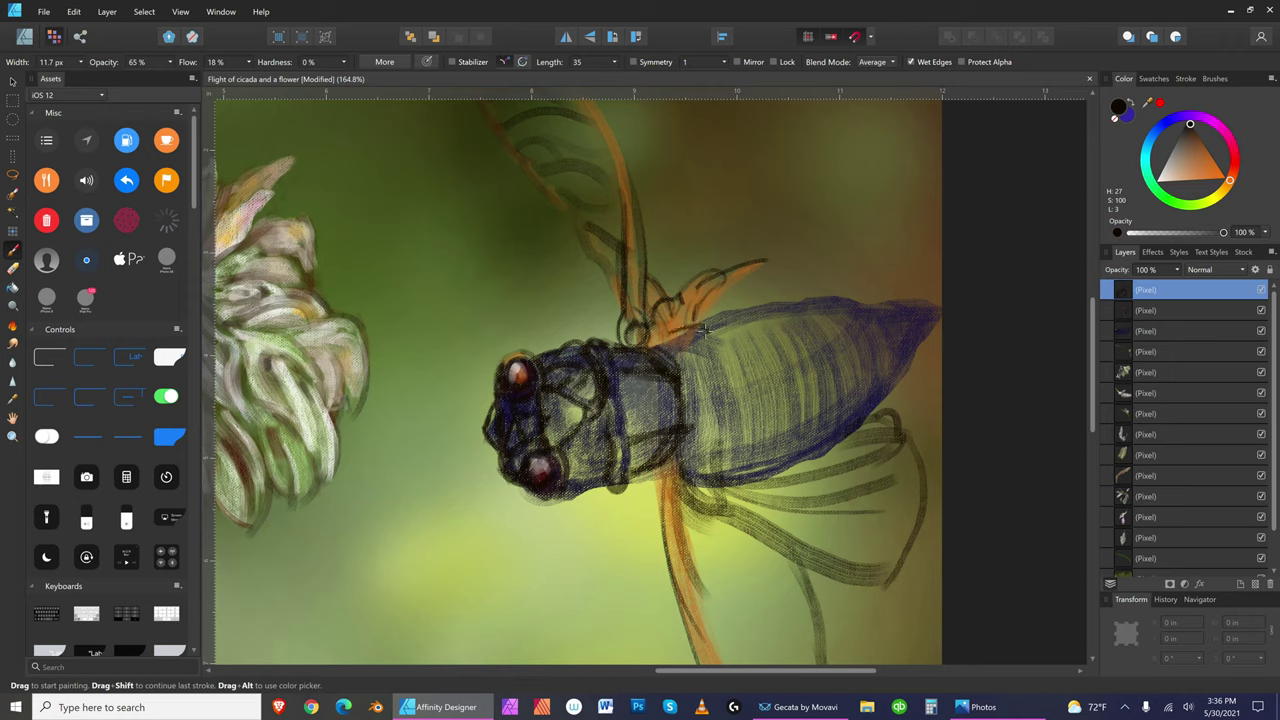
- Enlarge the brush to about 26 px, darken the small hind wing's base and outline its lower edge up to the tip
key(bracketright)
key(bracketright)
key(bracketright)
key(bracketright)
key(bracketright)
mouse_move(655, 348)
mouse_down()
mouse_move(699, 348)
mouse_move(695, 337)
mouse_up()
key(bracketright)
key(bracketright)
key(bracketleft)
drag(695, 321, 774, 257)
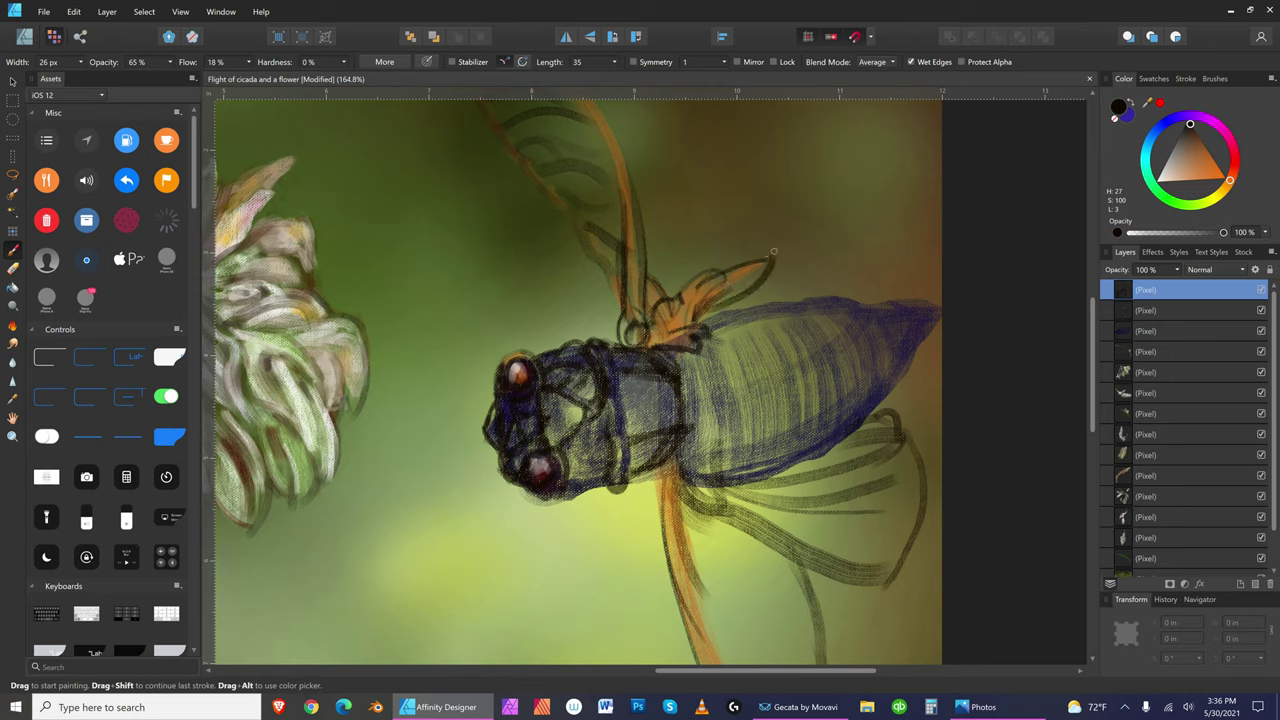
mouse_move(716, 268)
mouse_down()
mouse_move(790, 253)
mouse_move(708, 312)
mouse_up()
- Adjust the brush width and paint a dark outline down the front edge of the lower orange wing from the thorax
key(bracketleft)
key(bracketleft)
key(bracketright)
key(bracketright)
key(bracketright)
key(bracketright)
key(bracketright)
key(bracketright)
key(bracketright)
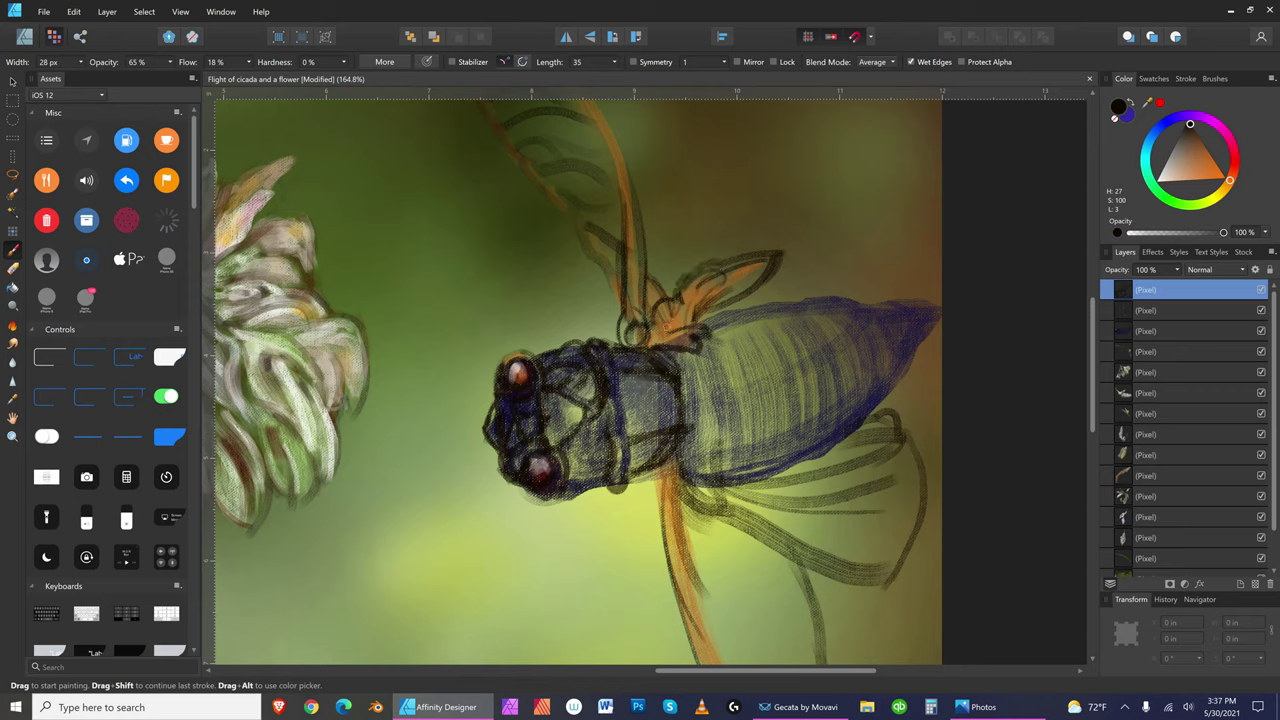
key(bracketleft)
key(bracketleft)
key(bracketleft)
key(bracketleft)
key(bracketright)
key(bracketright)
key(bracketright)
key(bracketright)
key(bracketleft)
key(bracketleft)
key(bracketleft)
key(bracketleft)
key(bracketleft)
key(bracketleft)
key(bracketleft)
key(bracketright)
key(bracketright)
key(bracketright)
key(bracketright)
key(bracketright)
key(bracketright)
key(bracketleft)
key(bracketleft)
key(bracketleft)
drag(642, 484, 678, 600)
- Reduce the brush to about 8 px and paint a thin dark line joining the thorax to the lower wing's front edge
key([)
key([)
key([)
key([)
key([)
key([)
key([)
key([)
key([)
key([)
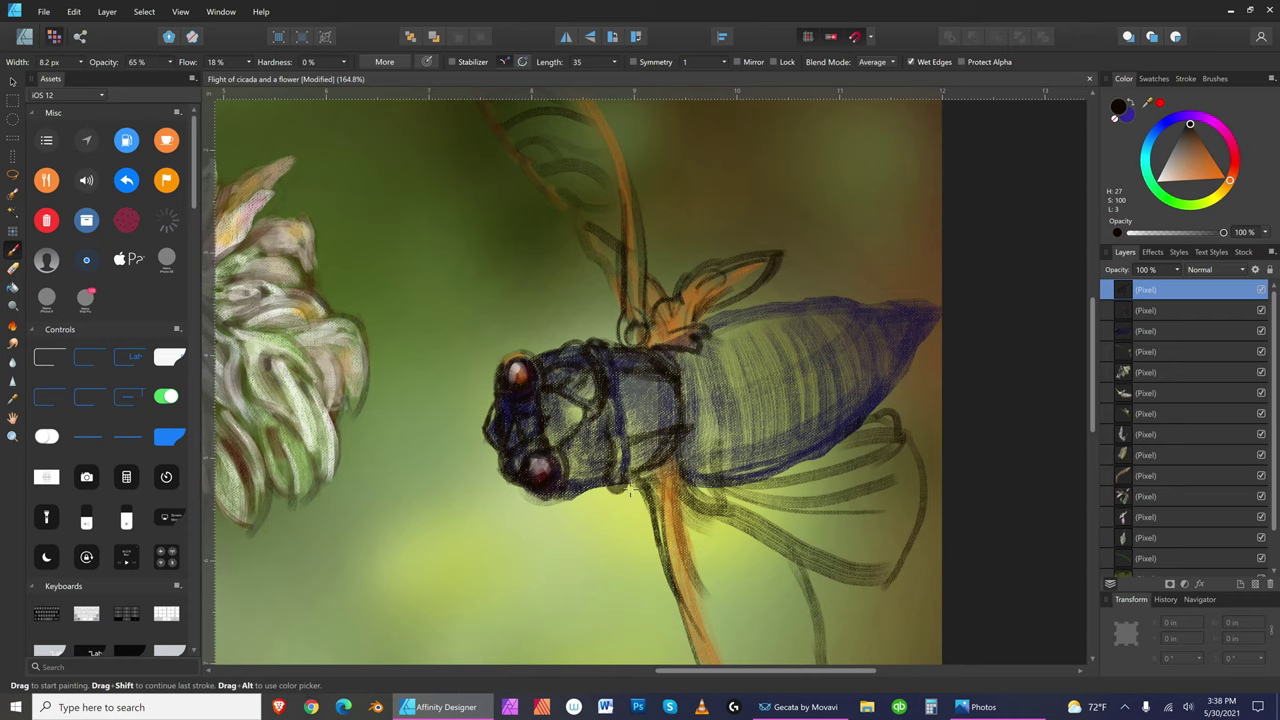
key(])
key(bracketleft)
key(bracketleft)
key(bracketleft)
key(bracketleft)
key(bracketright)
key(bracketright)
key(bracketright)
key(bracketright)
key(bracketleft)
key(bracketleft)
key(bracketleft)
drag(634, 494, 662, 562)
- Set the brush width to 8.9 px and thicken the lower wing's front edge with several thin dark strokes
key(bracketright)
key(bracketright)
key(bracketright)
key(bracketright)
key(bracketright)
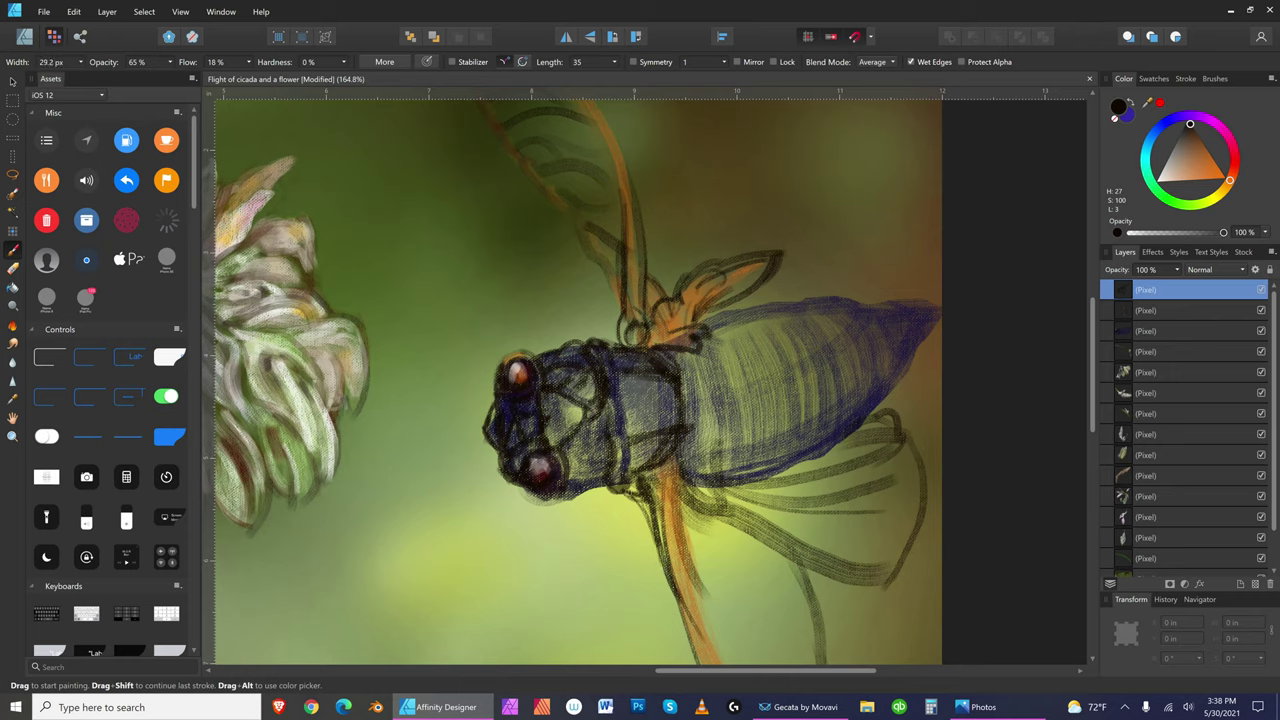
key(bracketleft)
key(bracketleft)
key(bracketleft)
key(bracketleft)
drag(642, 504, 680, 576)
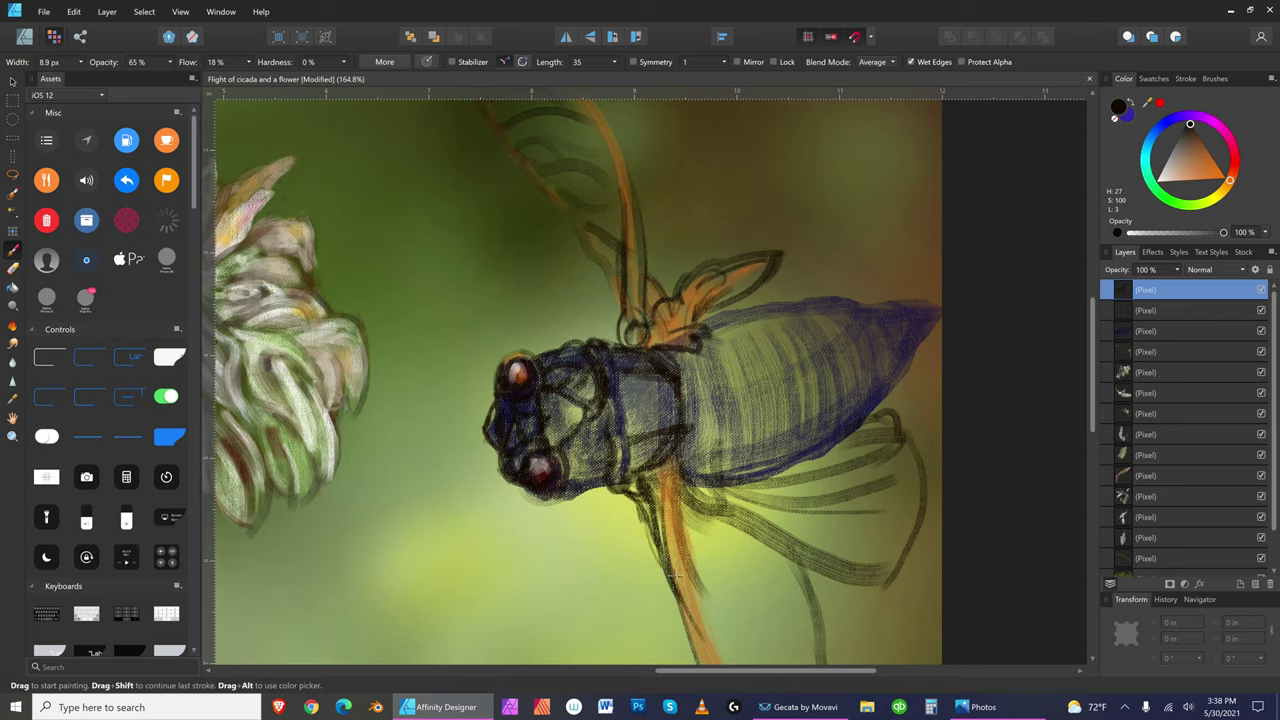
drag(636, 506, 664, 576)
drag(646, 532, 668, 586)
- Extend a thin dark line down the lower wing's front edge to its visible end and save the document
key(bracketright)
key(bracketright)
key(bracketleft)
key(bracketleft)
drag(645, 514, 697, 655)
key(bracketright)
key(bracketleft)
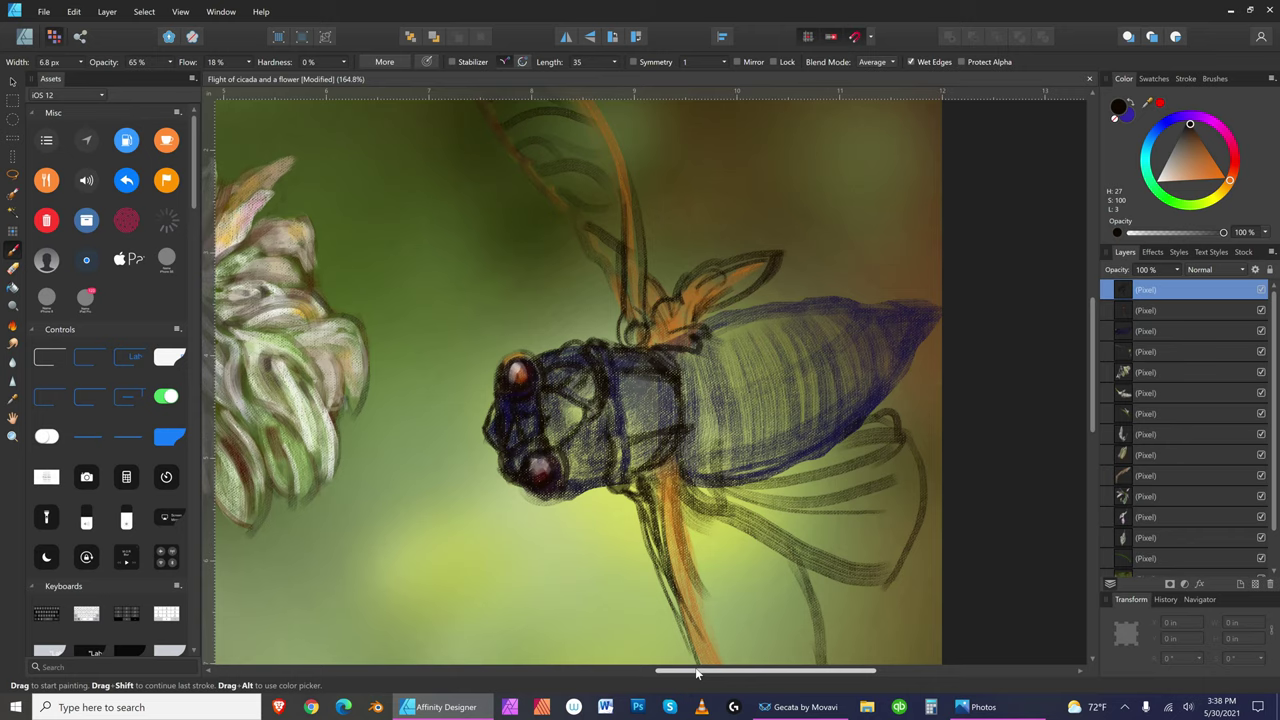
click(44, 11)
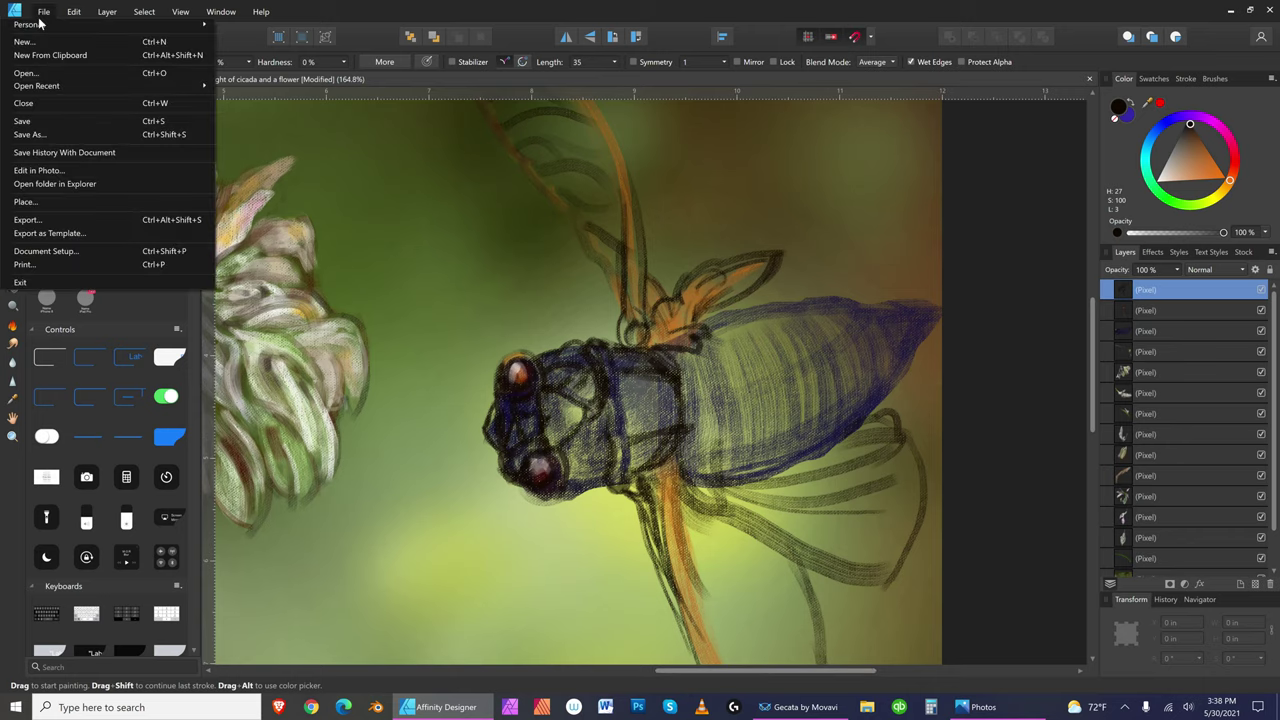
click(47, 113)
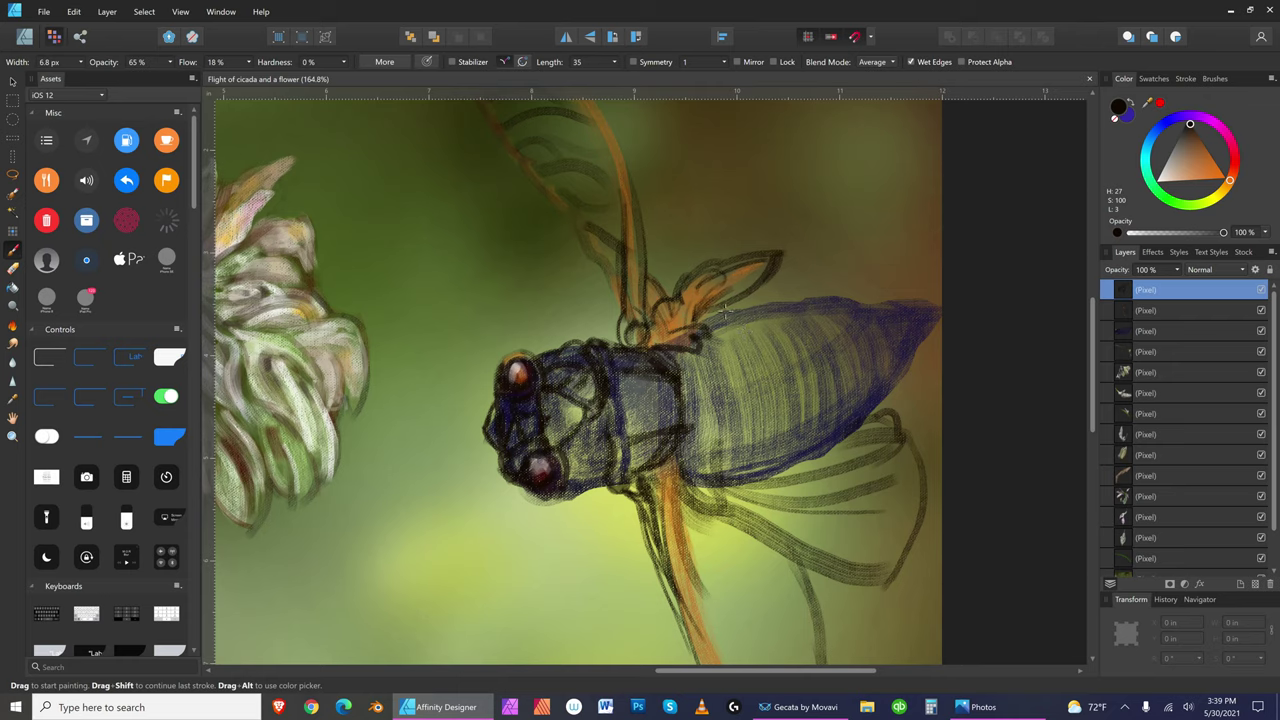
- Enlarge the brush to 16.5 px and start a dark outline along the front part of the abdomen's upper edge
key(bracketright)
key(bracketright)
key(bracketright)
key(bracketright)
key(bracketright)
key(bracketright)
key(bracketright)
key(bracketright)
key(bracketright)
key(bracketright)
key(bracketleft)
key(bracketleft)
key(bracketleft)
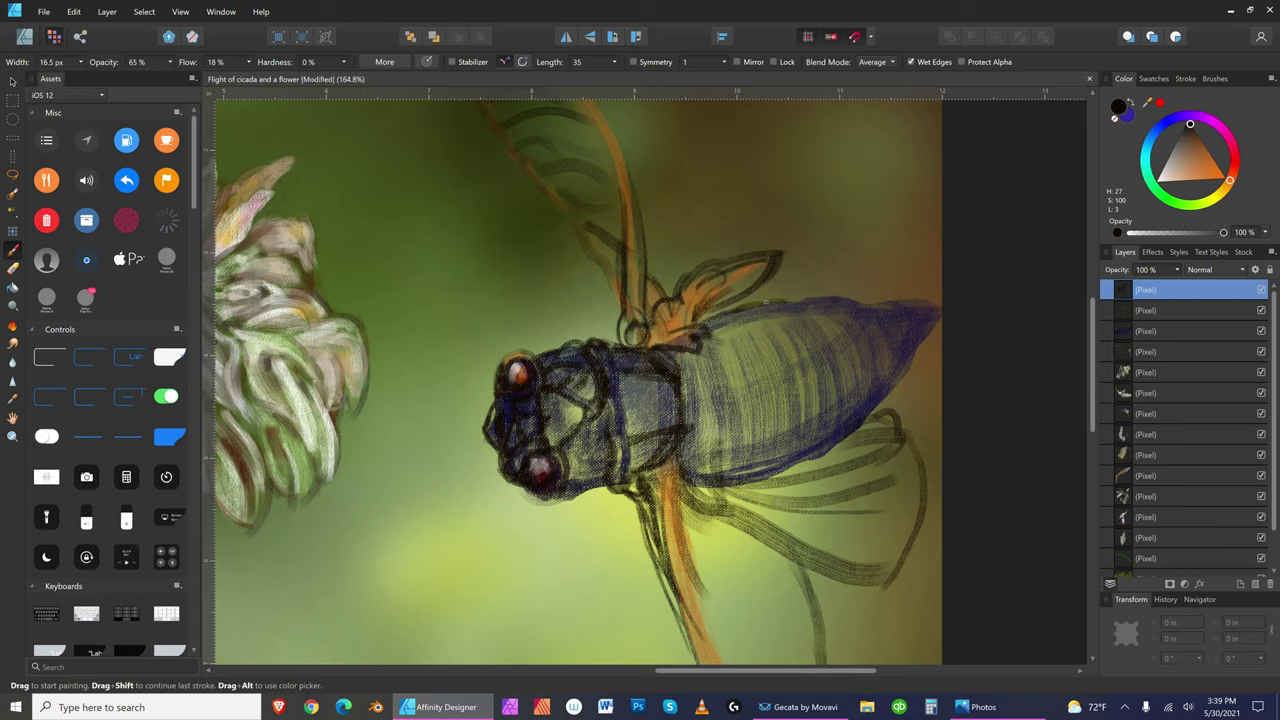
- Reduce the brush to 9.3 px and continue the scalloped dark outline along the abdomen's upper edge toward the tail
key(bracketright)
key(bracketleft)
key(bracketleft)
key(bracketleft)
key(bracketleft)
key(bracketright)
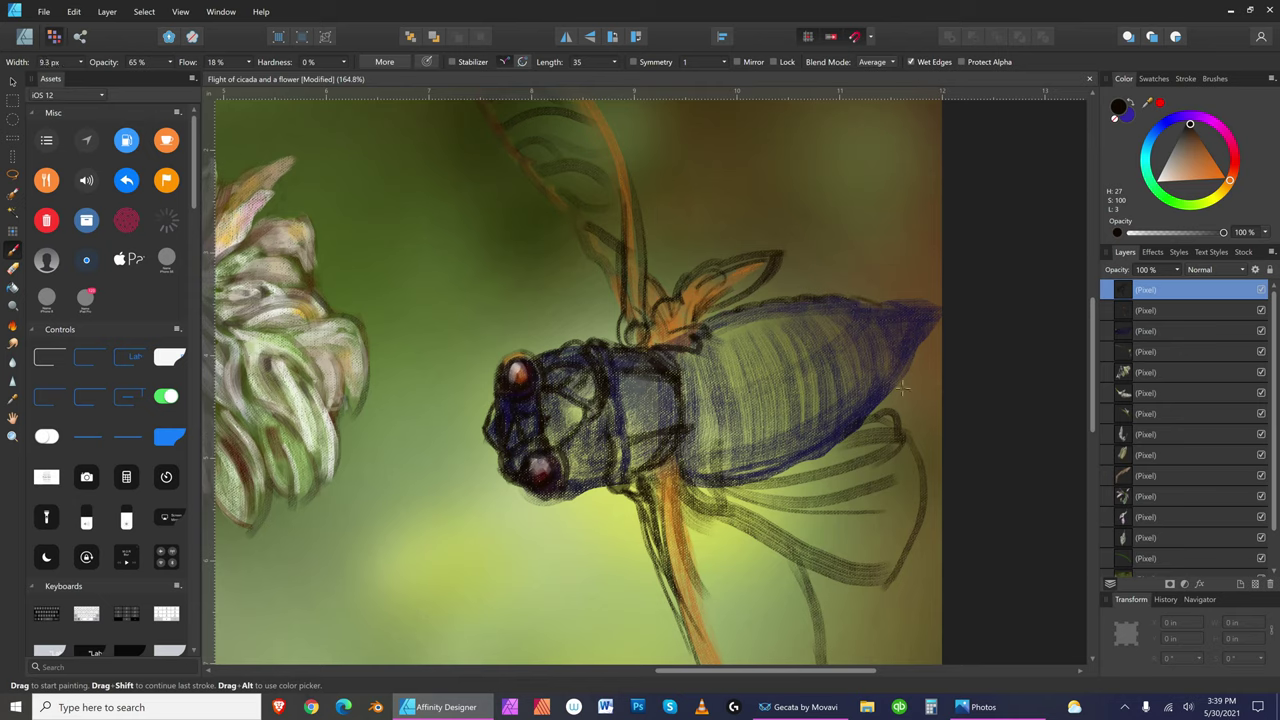
- Enlarge the brush to 22 px and paint a dark curved band where the thorax meets the abdomen
key(bracketright)
key(bracketright)
key(bracketright)
key(bracketright)
key(bracketright)
key(bracketright)
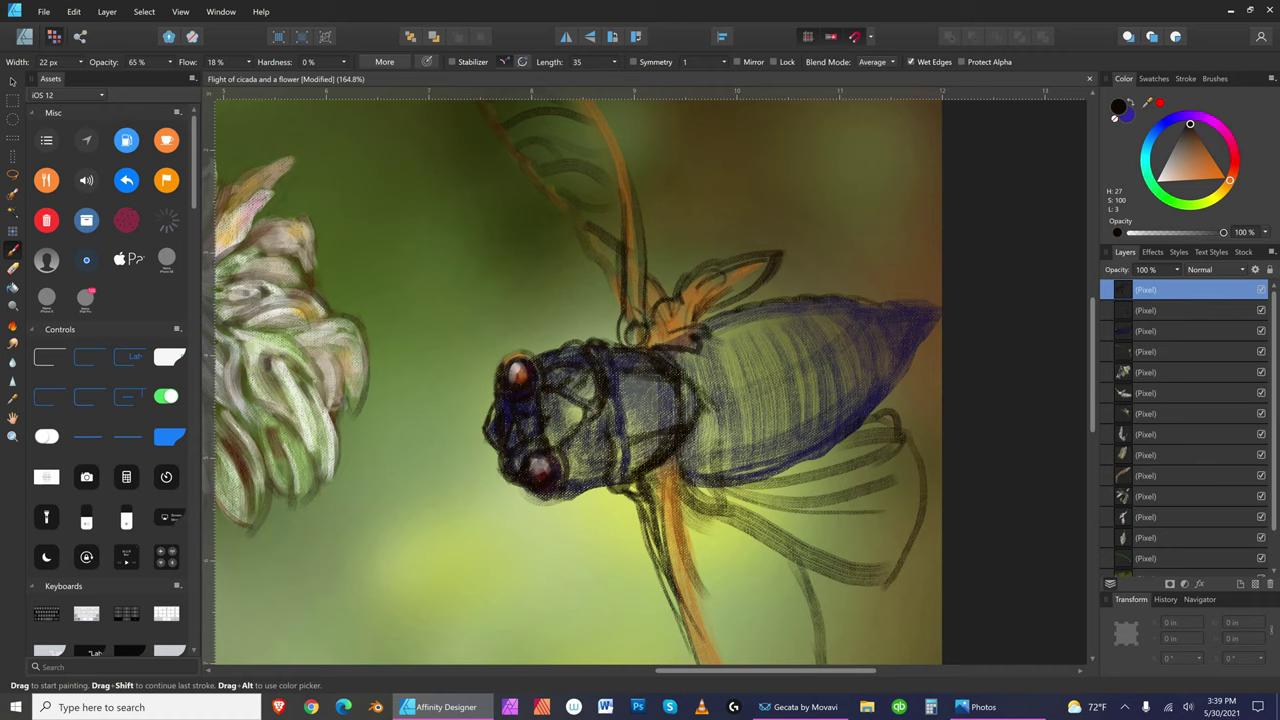
key(bracketleft)
key(bracketleft)
key(bracketleft)
click(1180, 119)
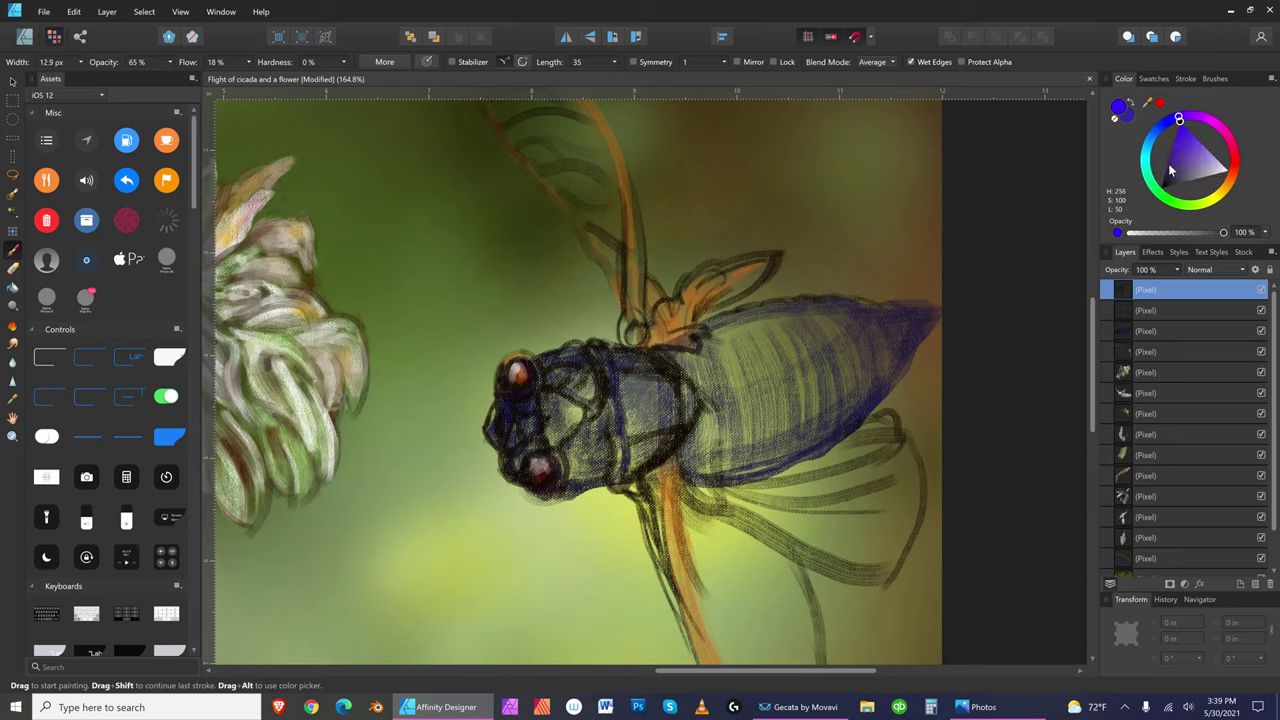
key(bracketright)
key(bracketright)
click(1161, 193)
key(bracketright)
key(bracketright)
click(1176, 124)
key(bracketright)
key(bracketright)
click(1172, 122)
click(1172, 168)
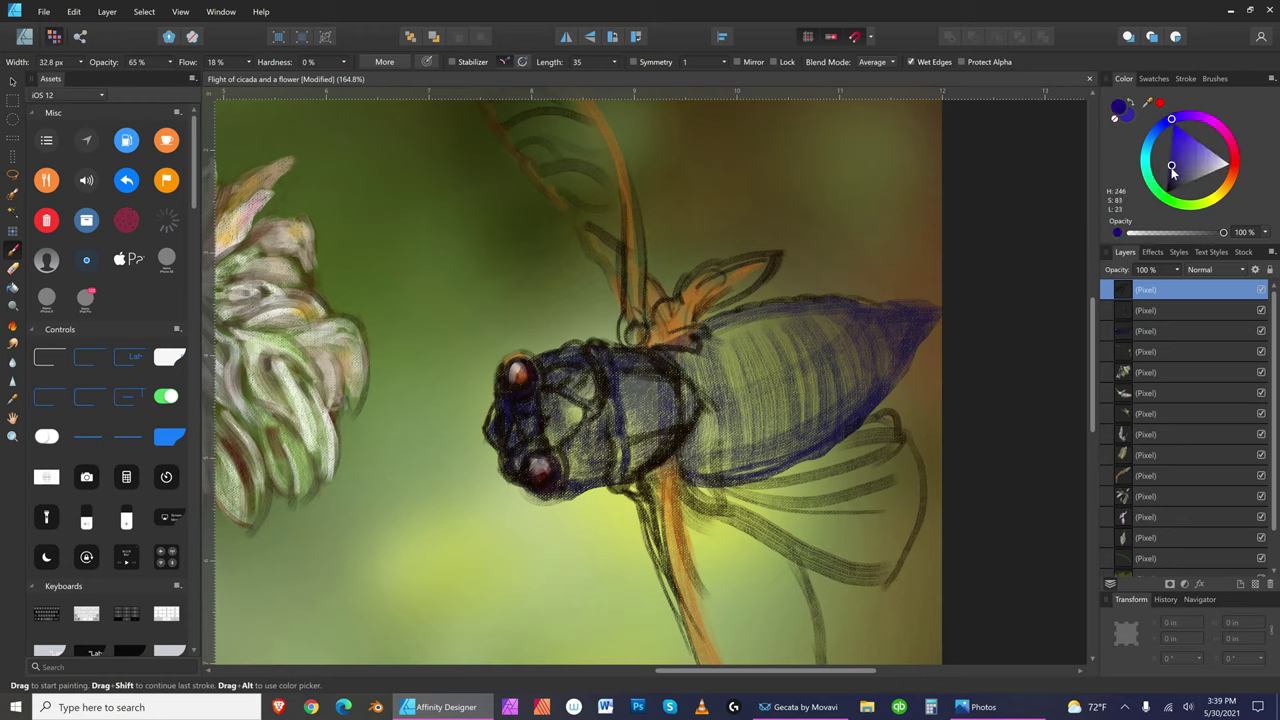
click(1169, 177)
key(bracketright)
key(bracketleft)
- Set the brush colour to bright red (H 358, S 100, L 50) and add a new pixel layer
click(1235, 159)
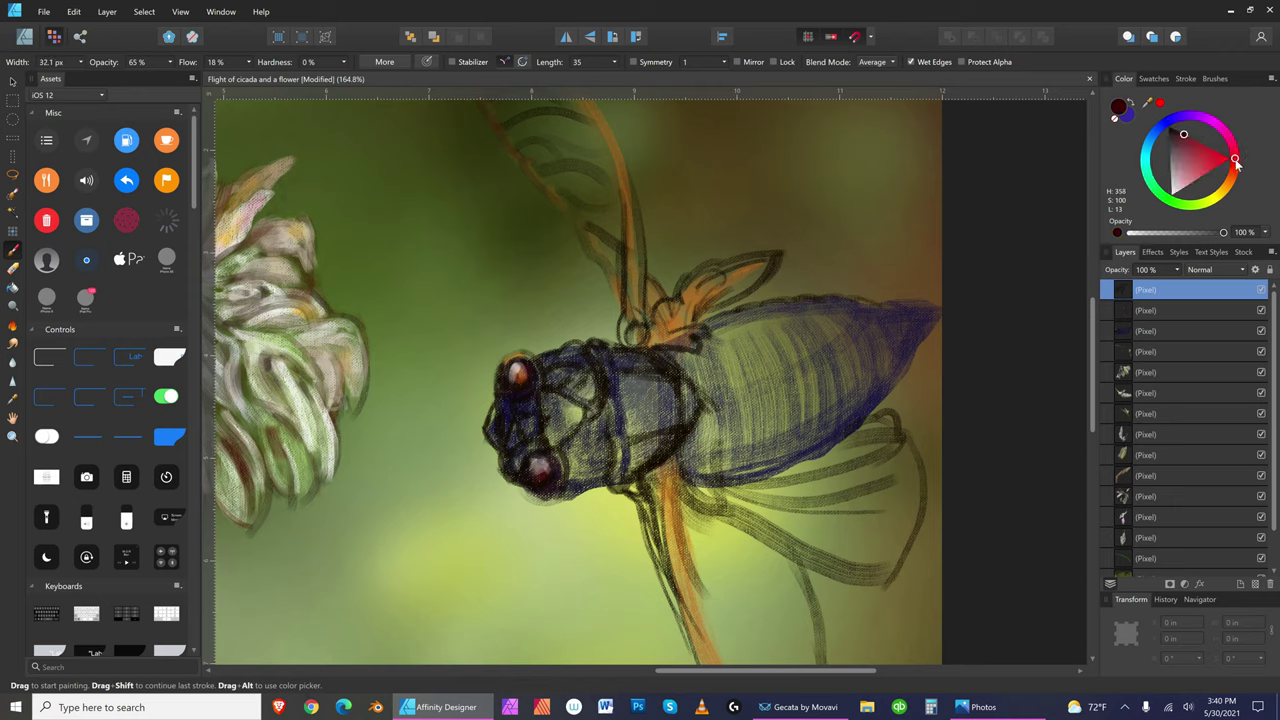
click(1230, 159)
click(1252, 583)
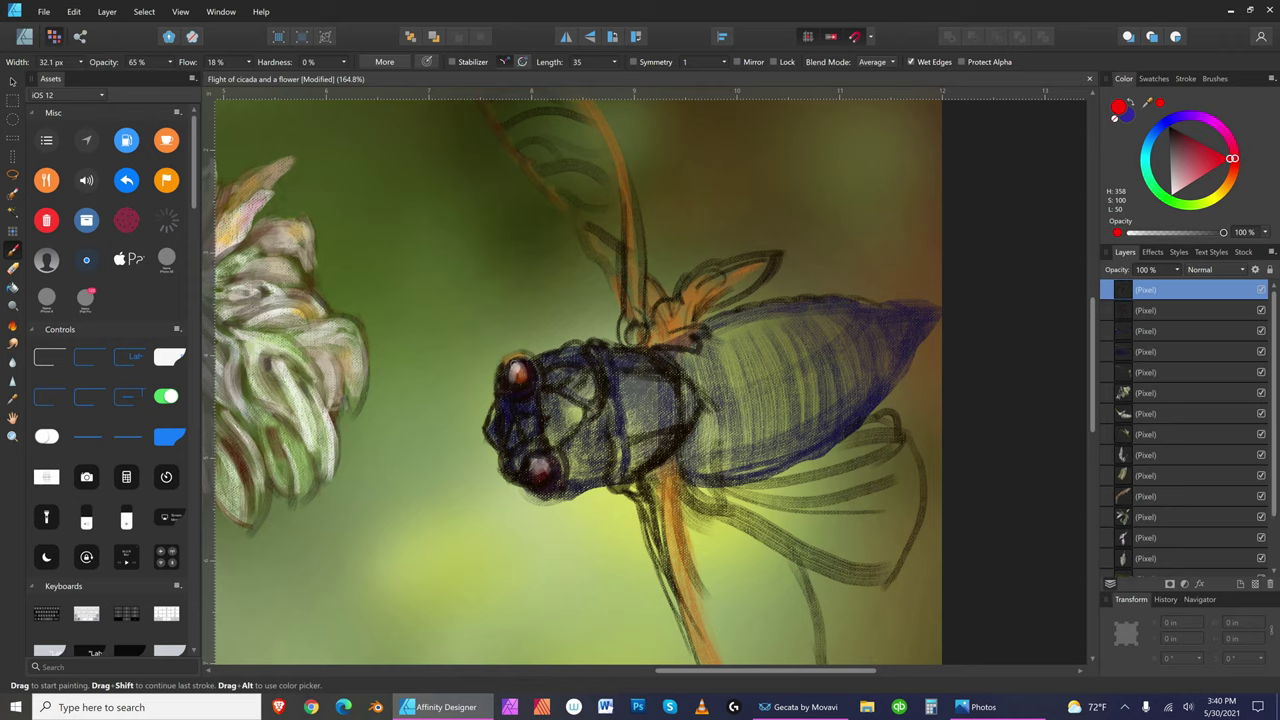
- Paint both of the cicada's eyes bright red, varying the brush size to fill them and finishing at 22 px
mouse_move(518, 362)
mouse_down()
mouse_move(507, 377)
mouse_move(522, 362)
mouse_up()
key(bracketleft)
key(bracketleft)
key(bracketleft)
key(bracketleft)
key(bracketleft)
key(bracketright)
key(bracketleft)
key(bracketright)
key(])
key(bracketright)
key(bracketright)
key(bracketright)
key(bracketleft)
key(bracketleft)
key(bracketleft)
key(bracketleft)
key(bracketleft)
key(bracketleft)
key(bracketright)
key(bracketleft)
key(bracketleft)
key(bracketright)
key(bracketleft)
key(bracketleft)
key(bracketleft)
key(bracketright)
key(bracketleft)
key(bracketright)
key(bracketright)
key(bracketright)
key(bracketright)
key(bracketleft)
- Set the colour to light orange-red (H 13, S 90, L 60) and paint lighter touches inside the lower eye
click(1232, 172)
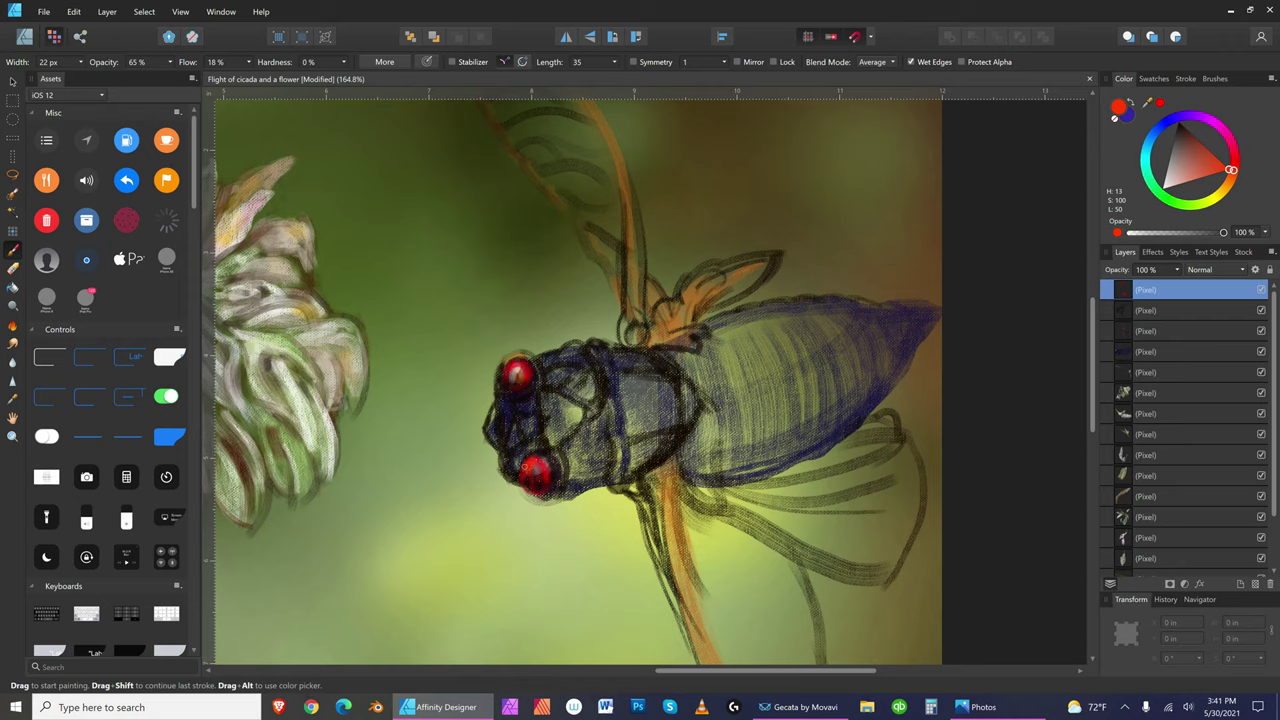
drag(544, 477, 546, 471)
mouse_move(1231, 169)
mouse_down()
mouse_move(1218, 168)
mouse_move(1226, 155)
mouse_up()
key(bracketleft)
click(1210, 172)
drag(530, 478, 533, 482)
key(bracketright)
click(537, 470)
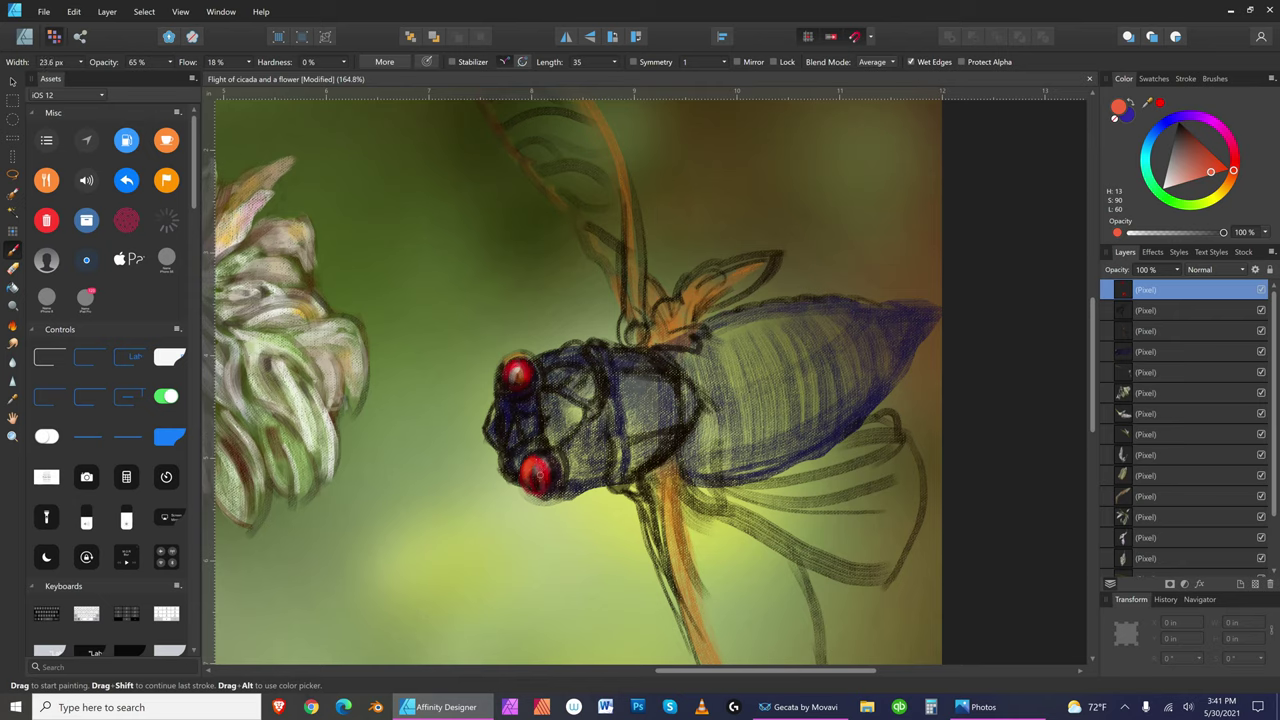
key(bracketleft)
key(bracketleft)
key(bracketleft)
key(bracketleft)
key(bracketright)
key(bracketleft)
key(bracketleft)
key(bracketleft)
key(bracketleft)
- Switch to near-black (L 3) and outline the lower eye's bottom edge with a fine 8.2 px brush
click(1179, 123)
key(bracketleft)
key(bracketright)
key(bracketright)
key(bracketright)
key(bracketright)
key(bracketleft)
key(bracketleft)
key(bracketleft)
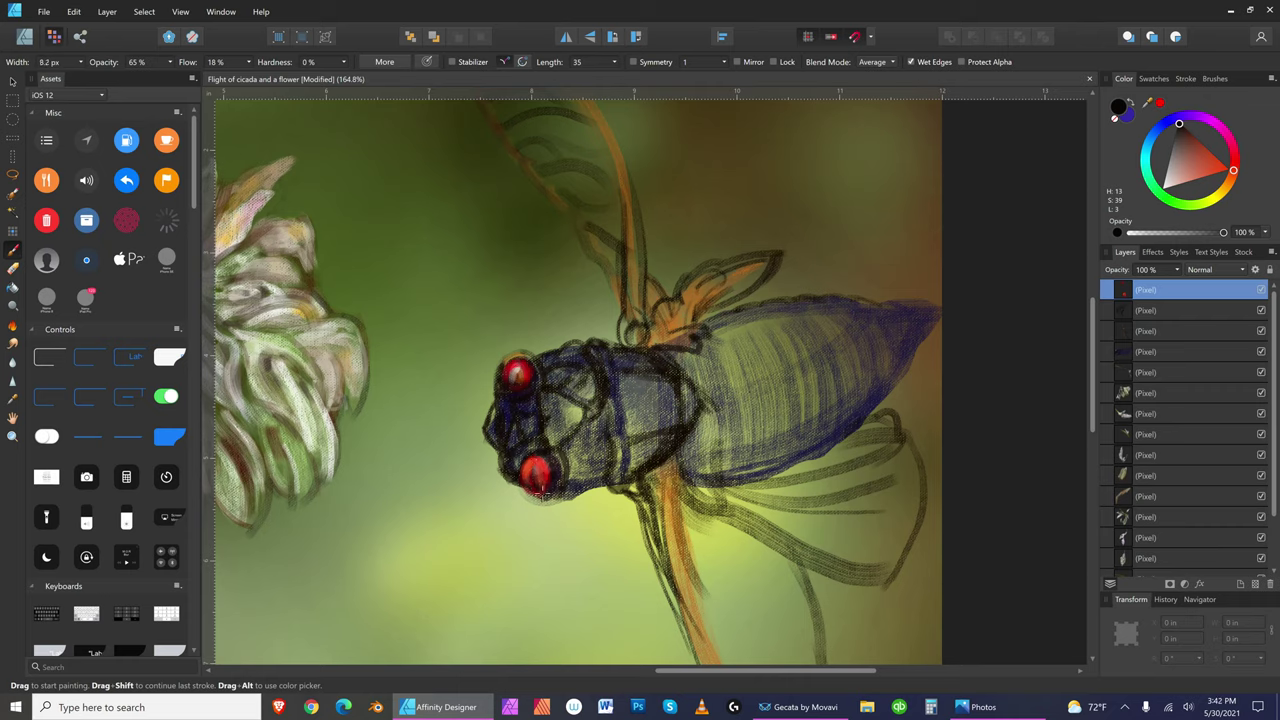
- Enlarge the brush to 29.5 px, darken the rim around the lower eye and save the document
key(bracketright)
key(bracketright)
key(bracketright)
key(bracketright)
key(bracketright)
key(bracketright)
key(bracketright)
key(bracketright)
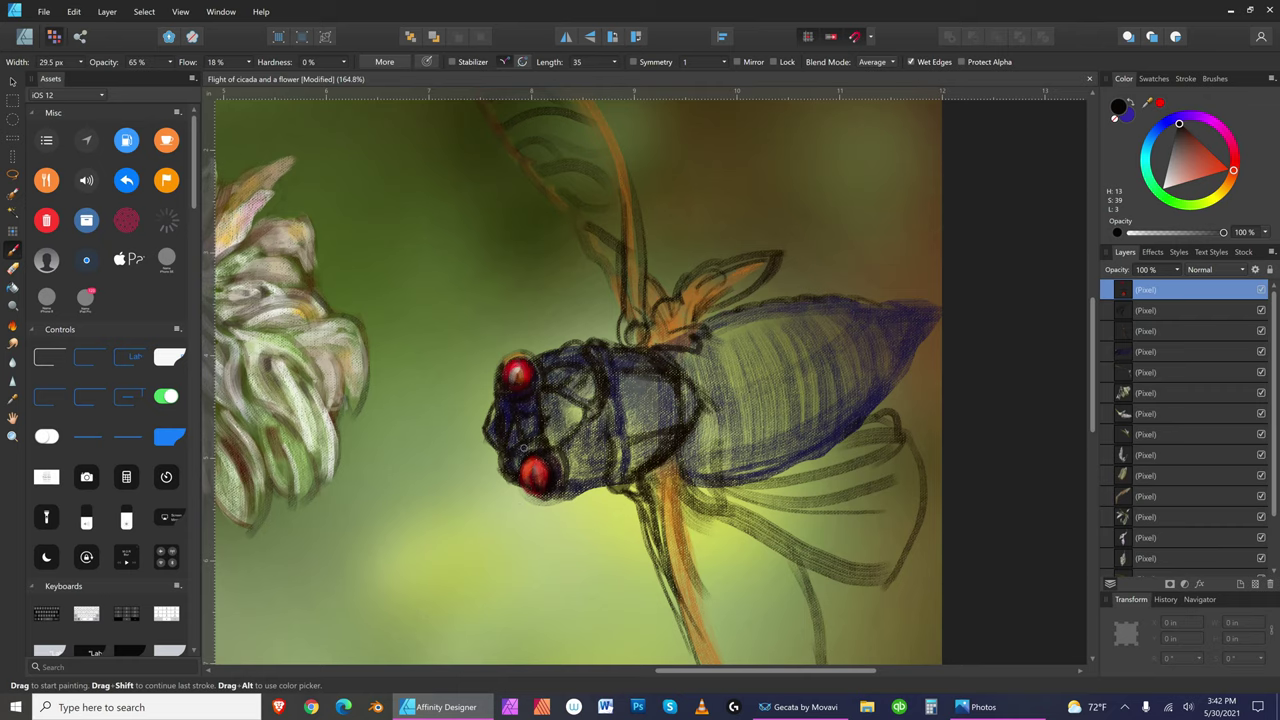
click(44, 11)
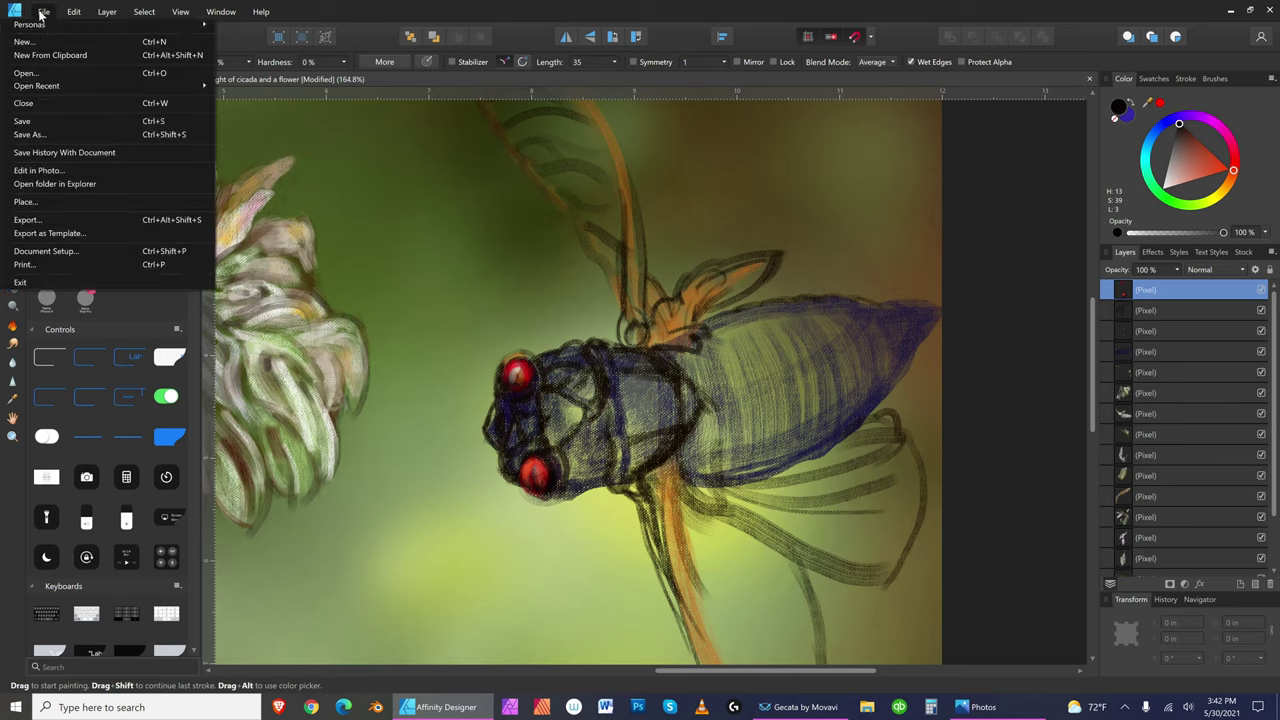
click(52, 121)
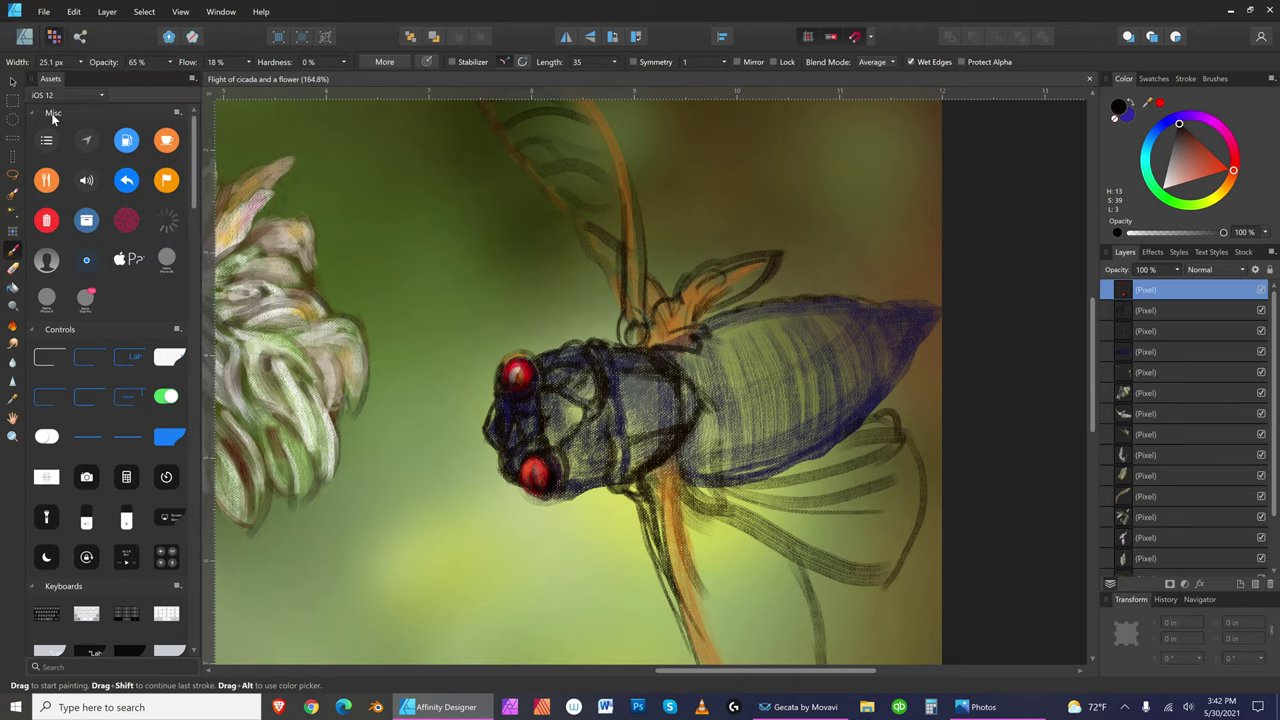
- Set the colour to white and paint soft highlights in the middle of the lower eye
click(1162, 190)
drag(1231, 192, 1232, 177)
click(1162, 185)
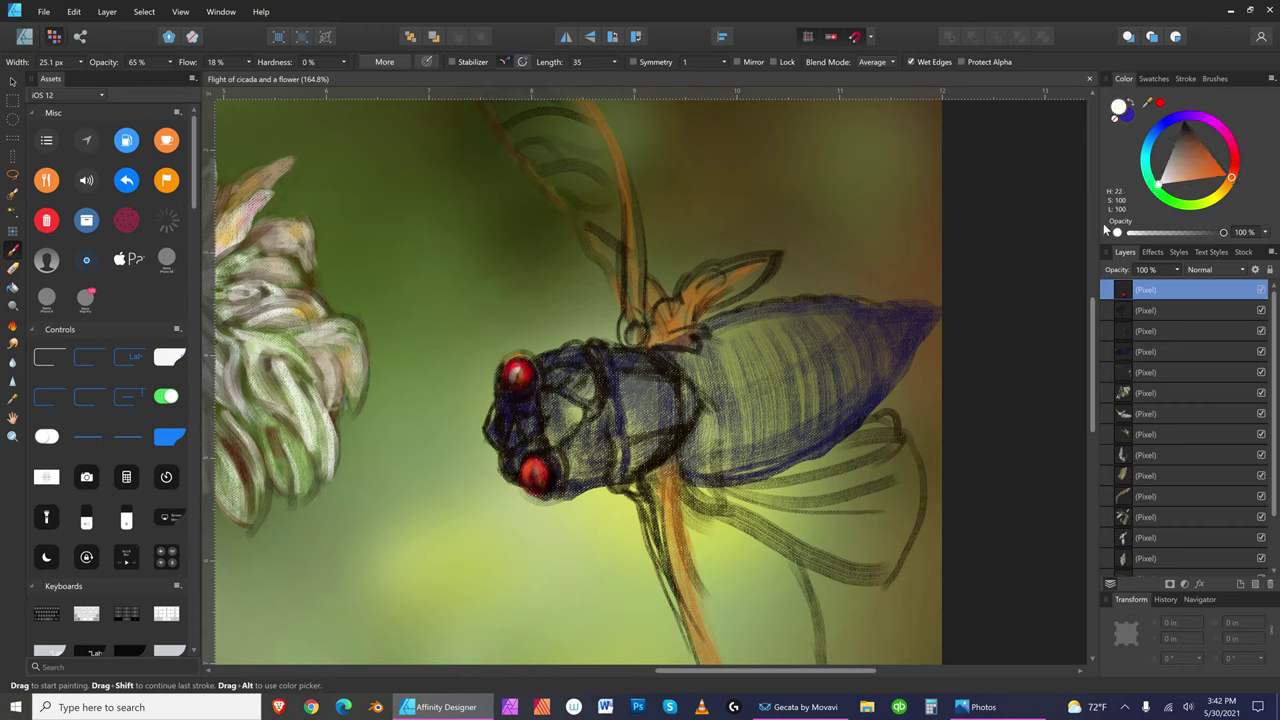
key(bracketright)
key(bracketright)
drag(530, 462, 526, 476)
click(531, 462)
click(531, 462)
key(bracketright)
key(bracketright)
key(bracketright)
key(bracketleft)
key(bracketleft)
key(bracketleft)
key(bracketleft)
click(543, 472)
click(544, 474)
- Enlarge the brush and paint a white highlight down the centre of the upper eye
key(bracketright)
key(bracketright)
key(bracketright)
key(bracketright)
key(bracketright)
key(bracketright)
drag(517, 366, 518, 378)
key(bracketleft)
key(bracketleft)
key(bracketright)
- Switch to dark red (H 357, S 89, L 17) and shade around the upper eye's highlight with a 15.9 px brush
click(1233, 160)
click(1187, 137)
key(bracketleft)
key(bracketright)
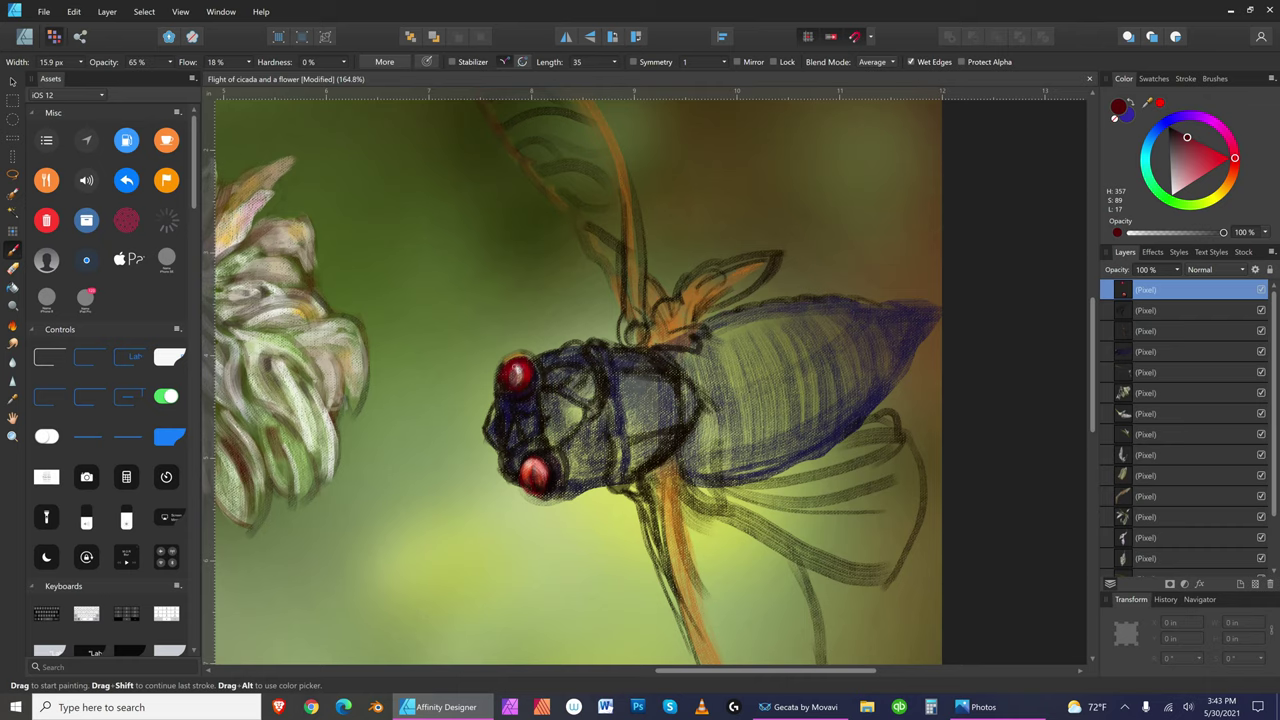
- Set the colour to orange (H 24, S 84, L 49) and paint touches on the lower eye's front edge
drag(1239, 163, 1230, 178)
key([)
click(1217, 171)
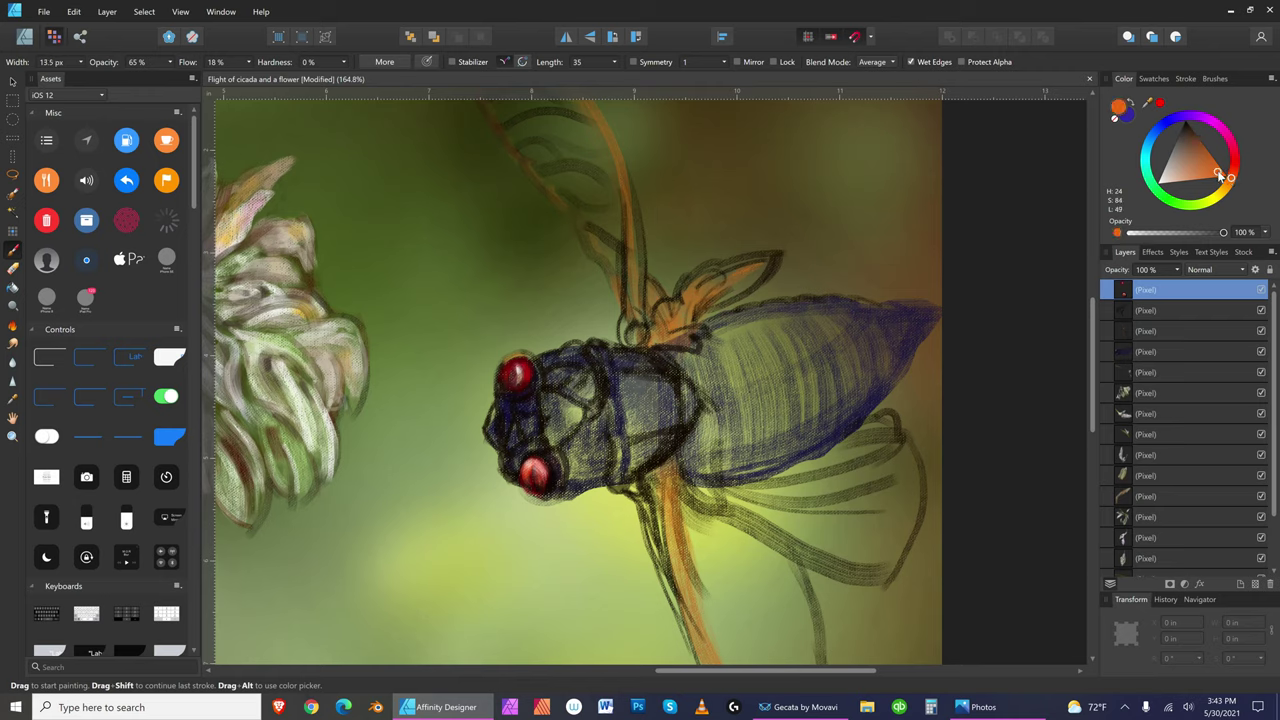
key(bracketright)
key(bracketright)
key(bracketright)
key(bracketright)
key(bracketright)
key(bracketleft)
key(bracketleft)
key(bracketleft)
key(bracketleft)
drag(529, 482, 531, 484)
- Paint orange along the upper eye's outer front rim, adjusting the brush size up to 22.8 px
key(bracketleft)
key(bracketleft)
key(bracketleft)
key(bracketleft)
key(bracketright)
key(bracketright)
key(bracketright)
key(bracketright)
key(bracketright)
key(bracketright)
key(bracketright)
key(bracketright)
key(bracketright)
key(bracketleft)
key(bracketright)
key(bracketright)
key(bracketright)
key(bracketright)
key(bracketright)
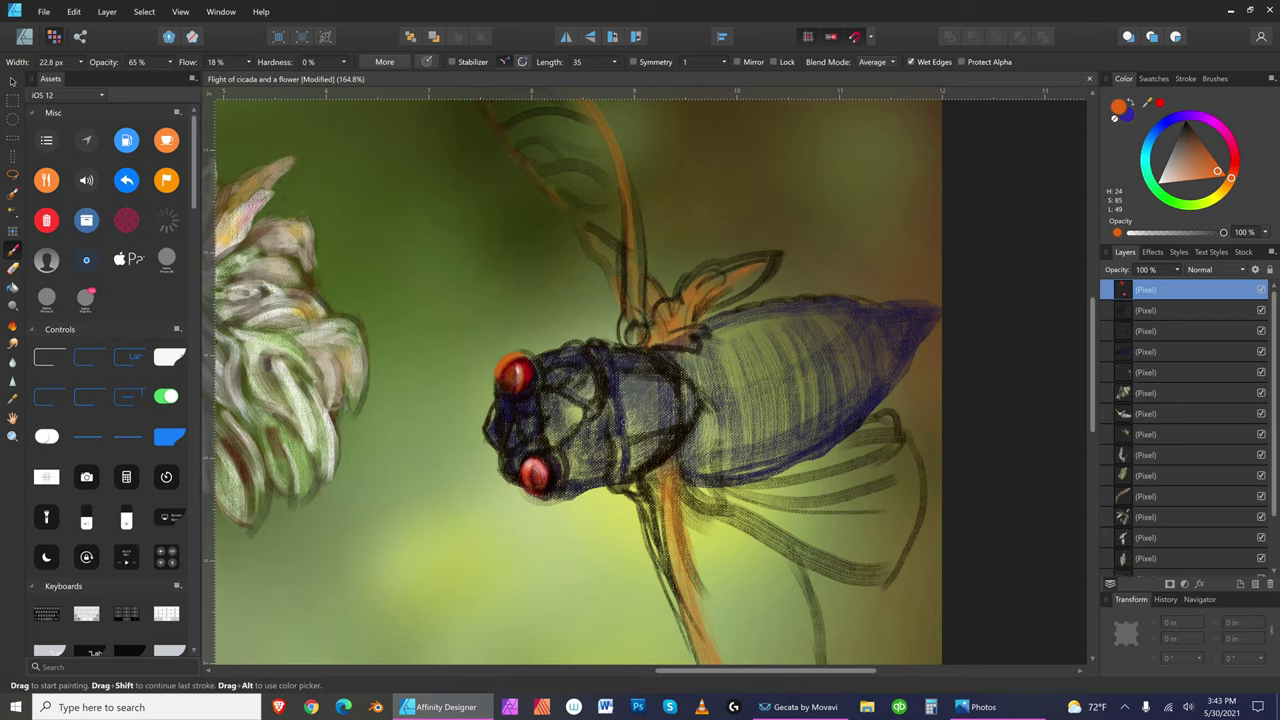
- Reduce the brush width to 16.9 px and save the illustration
key(bracketleft)
key(bracketleft)
key(bracketleft)
key(bracketright)
key(bracketright)
key(bracketright)
key(bracketright)
key(bracketright)
key(bracketright)
key(bracketleft)
key(bracketleft)
key(bracketleft)
key(bracketleft)
key(bracketleft)
key(bracketleft)
click(44, 11)
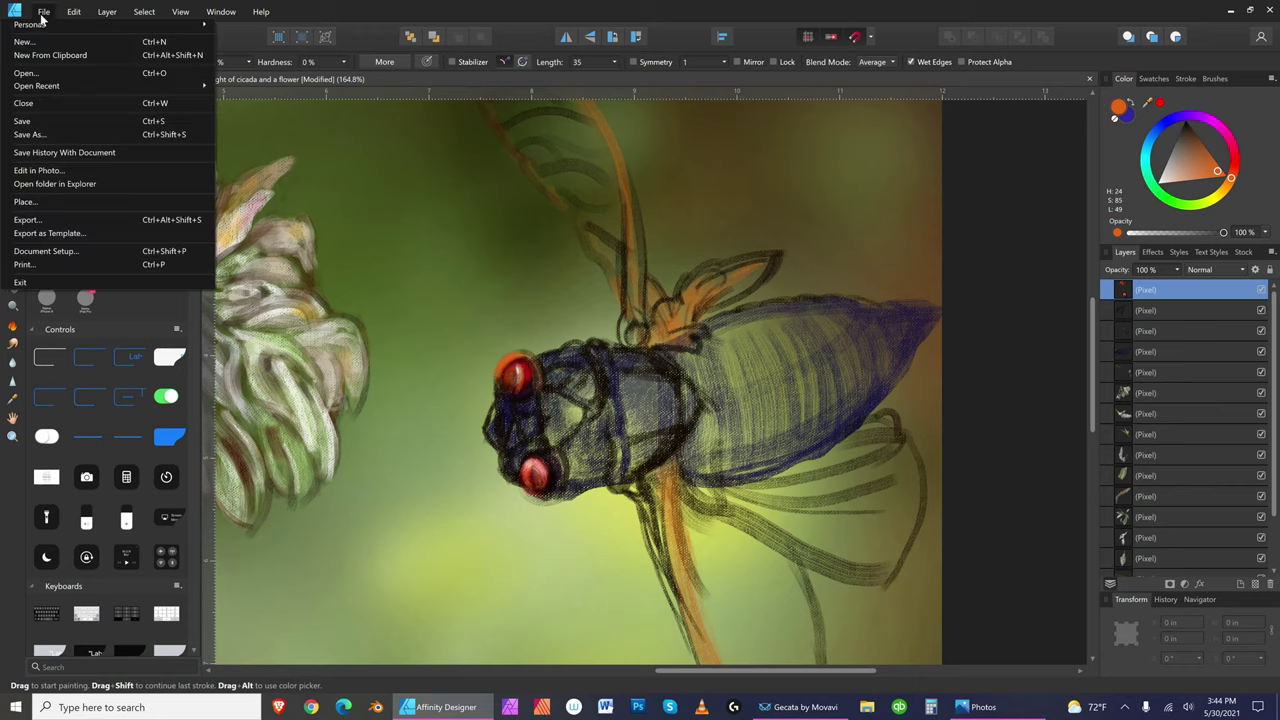
click(53, 118)
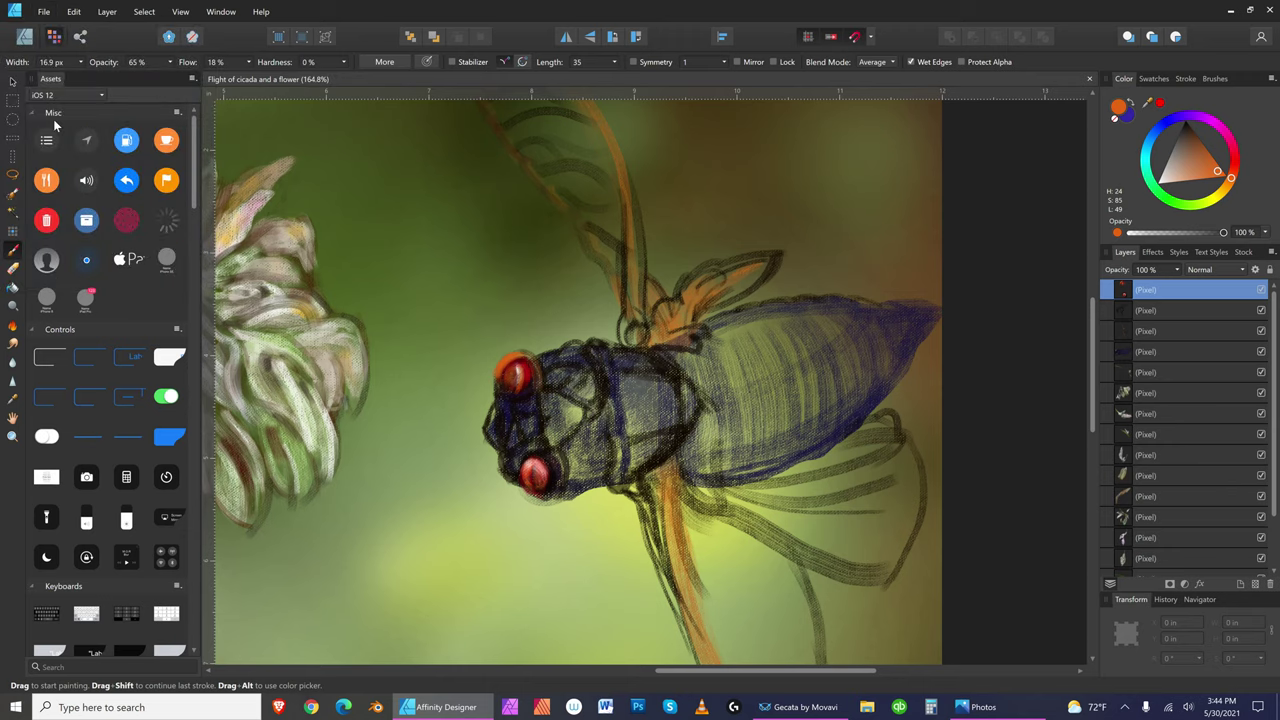
- Set the colour to yellow (H 49, S 100, L 50) and paint a first touch on the snout's front edge
key(bracketright)
key(bracketright)
key(bracketleft)
key(bracketleft)
drag(1229, 184, 1225, 203)
key(bracketleft)
key(bracketleft)
key(bracketleft)
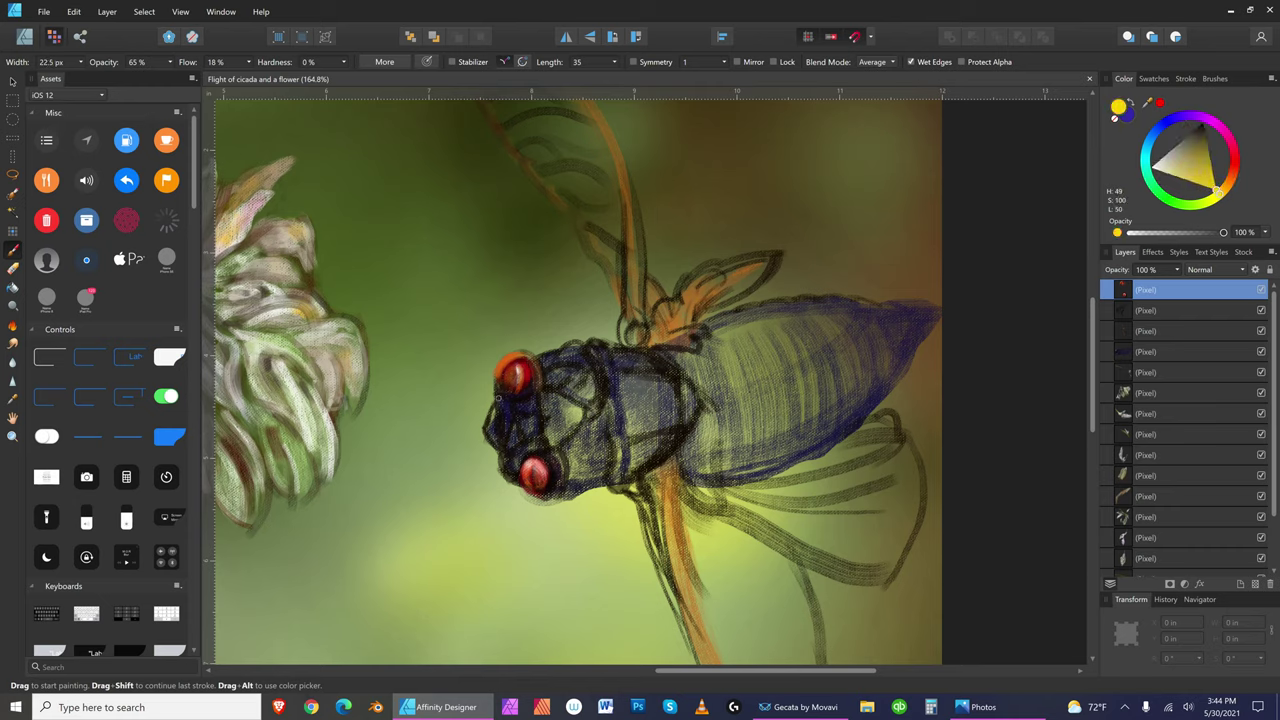
key(bracketright)
key(bracketright)
key(bracketright)
key(bracketright)
key(bracketright)
mouse_move(488, 428)
mouse_down()
mouse_move(496, 406)
mouse_move(504, 445)
mouse_move(490, 432)
mouse_up()
- Extend the yellow along the front edge of the cicada's snout, adjusting the brush size up to 43.3 px
key(bracketleft)
key(bracketleft)
key(bracketright)
key(bracketright)
key(bracketright)
key(bracketright)
key(bracketright)
key(bracketright)
drag(486, 426, 500, 446)
key(bracketleft)
key(bracketleft)
key(bracketleft)
key(bracketright)
key(bracketright)
key(bracketright)
key(bracketright)
key(bracketright)
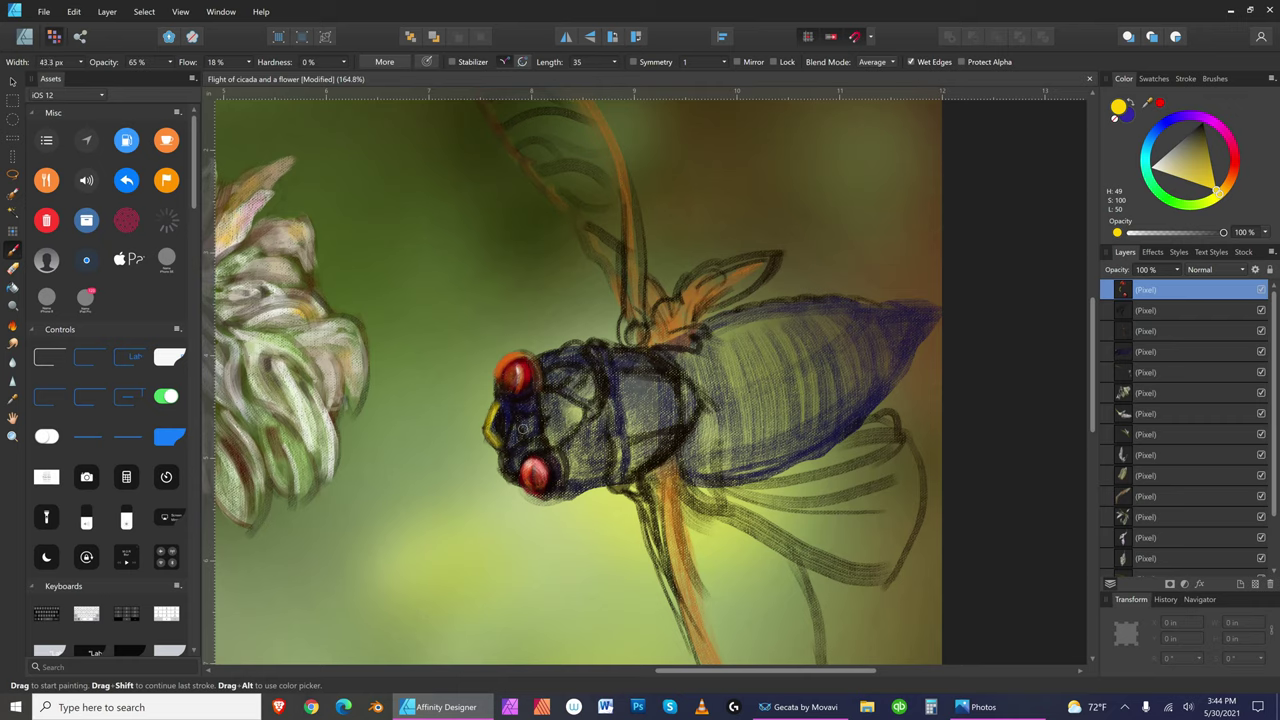
- Paint yellow around the upper eye's outer rim and down the head's front edge to the lower eye with a smaller brush
key(bracketleft)
key(bracketleft)
key(bracketleft)
key(bracketleft)
key(bracketleft)
key(bracketleft)
drag(522, 352, 492, 392)
key(bracketright)
key(bracketright)
key(bracketright)
key(bracketright)
key(bracketleft)
key(bracketleft)
key(bracketleft)
key(bracketleft)
key(bracketleft)
key(bracketleft)
- Switch to near-black violet (H 261, S 100, L 6) and darken the upper eye's outer rim with a 21.7 px brush
click(1185, 120)
click(1165, 177)
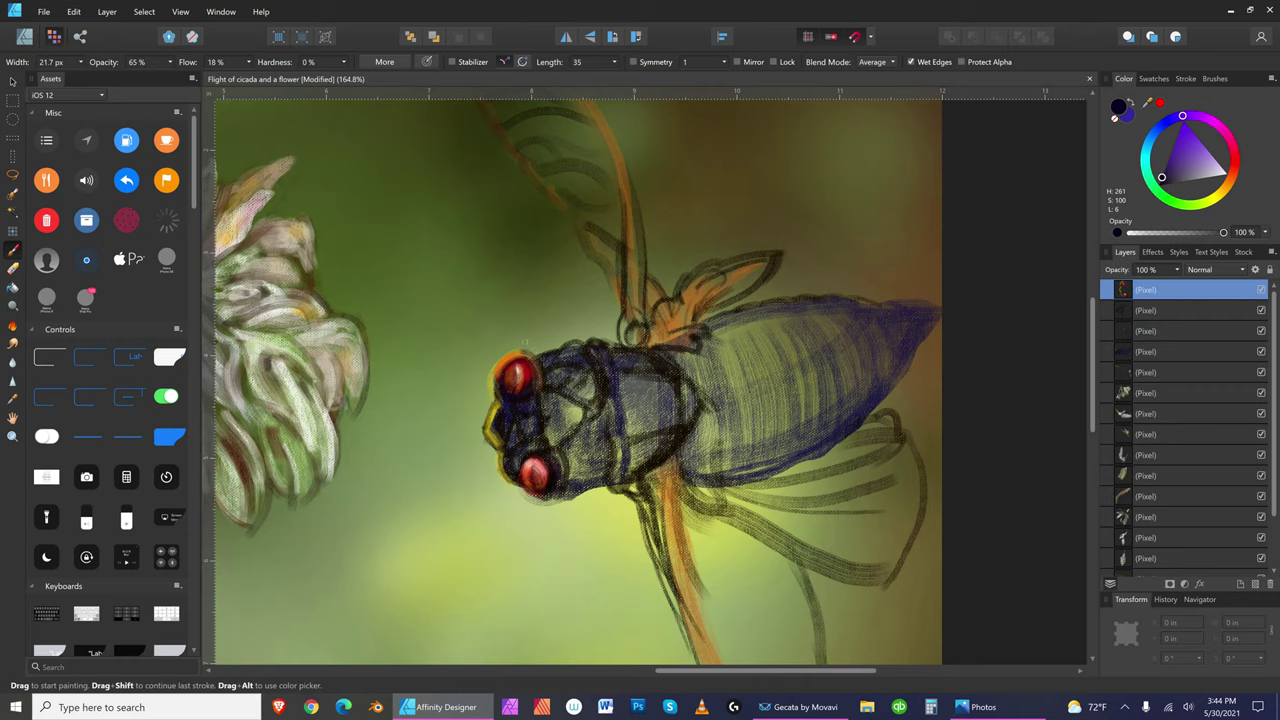
mouse_move(523, 351)
mouse_down()
mouse_move(492, 378)
mouse_move(494, 400)
mouse_up()
- Erase the excess paint around the upper eye's outer edge, adjusting the eraser size
key(e)
key(bracketleft)
key(bracketleft)
key(bracketleft)
key(bracketleft)
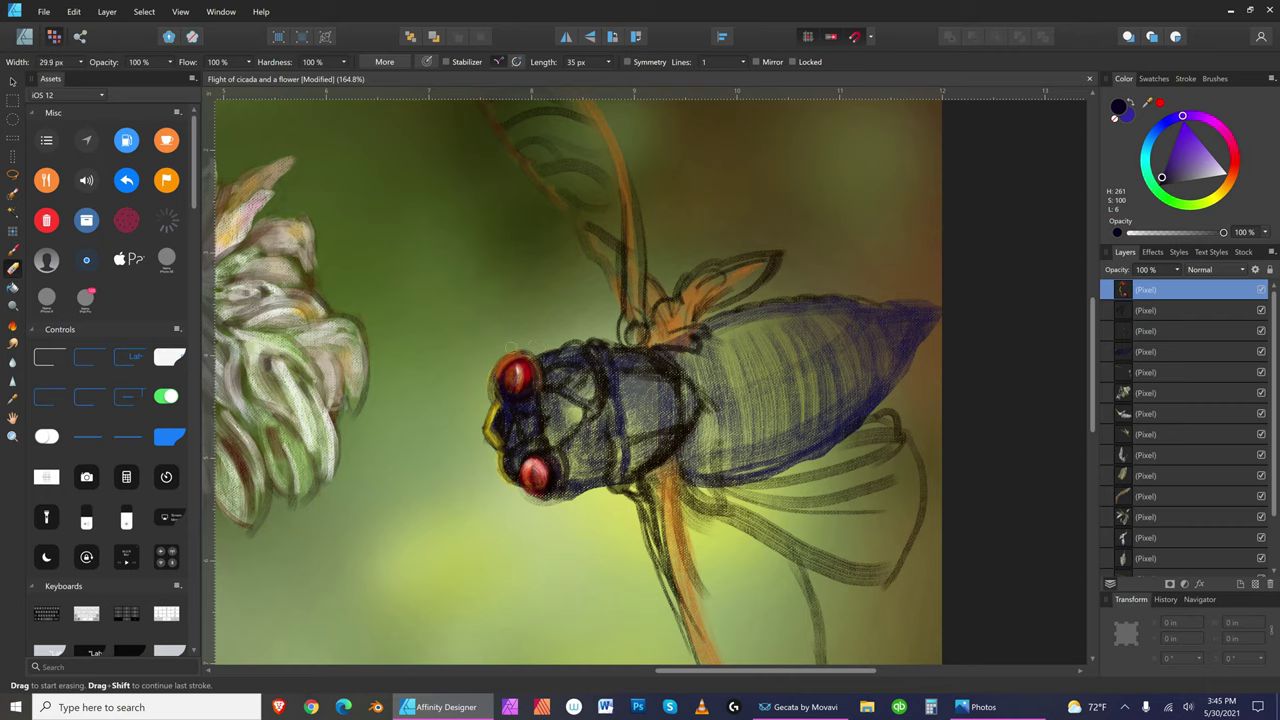
key(bracketleft)
key(bracketright)
key(bracketright)
key(bracketright)
key(bracketright)
key(bracketleft)
key(bracketleft)
- Erase the stray dark outline around the upper eye on the second layer from the top, reducing the eraser to 9.6 px
click(1184, 311)
key(bracketleft)
drag(514, 351, 543, 355)
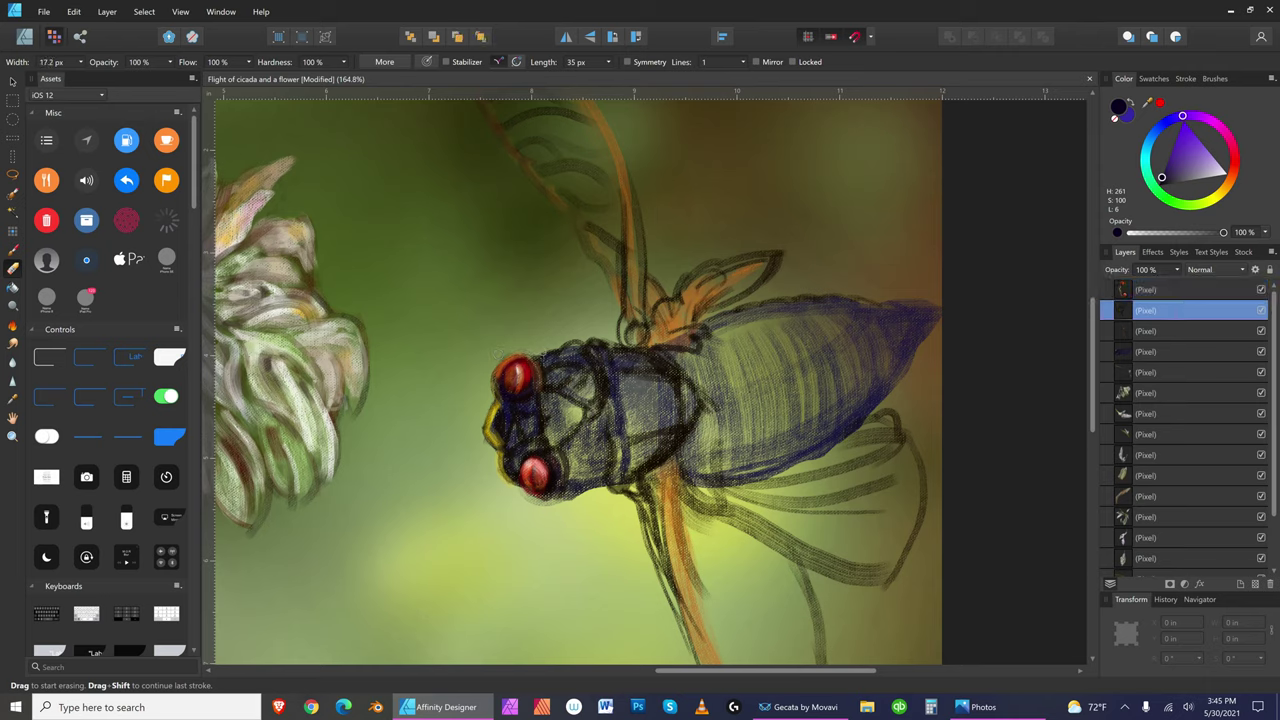
key(bracketleft)
key(bracketright)
key(bracketright)
key(bracketleft)
key(bracketleft)
key(bracketleft)
key(bracketleft)
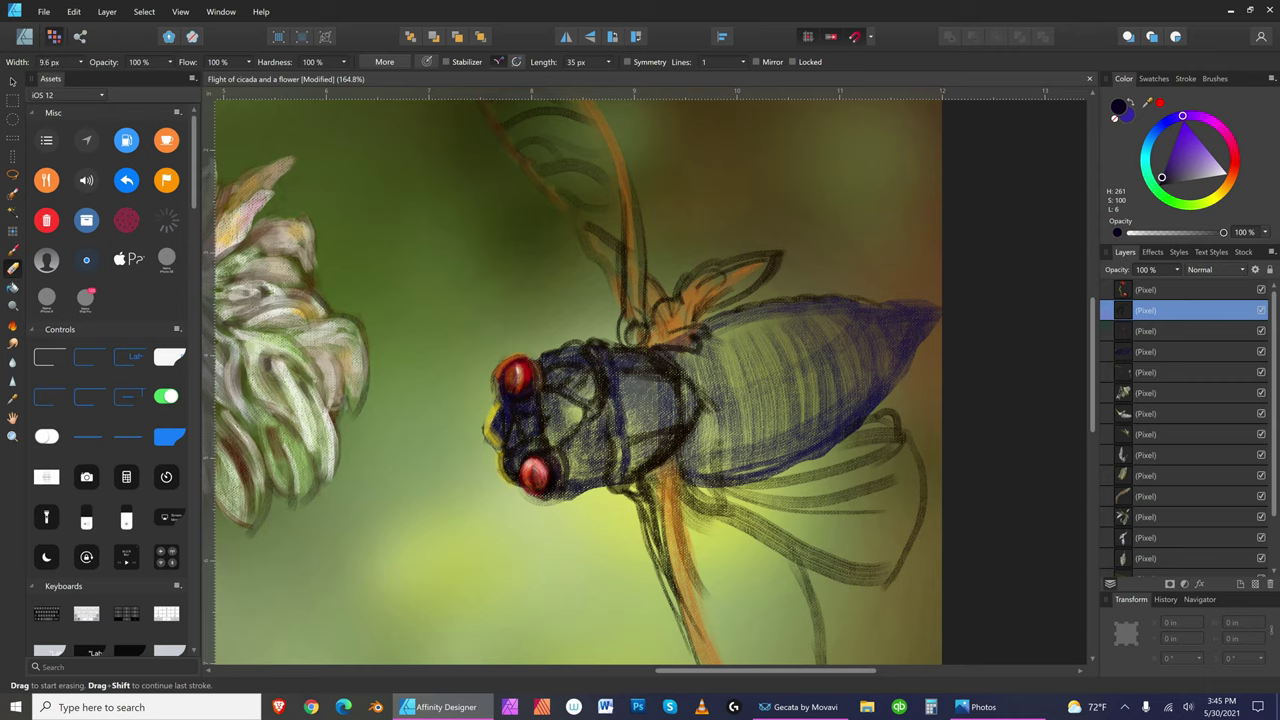
- Pick a dark blue, return to the topmost layer and erase the yellow along the snout's front edge
click(1177, 117)
click(1167, 162)
key(bracketright)
key(bracketleft)
click(1183, 287)
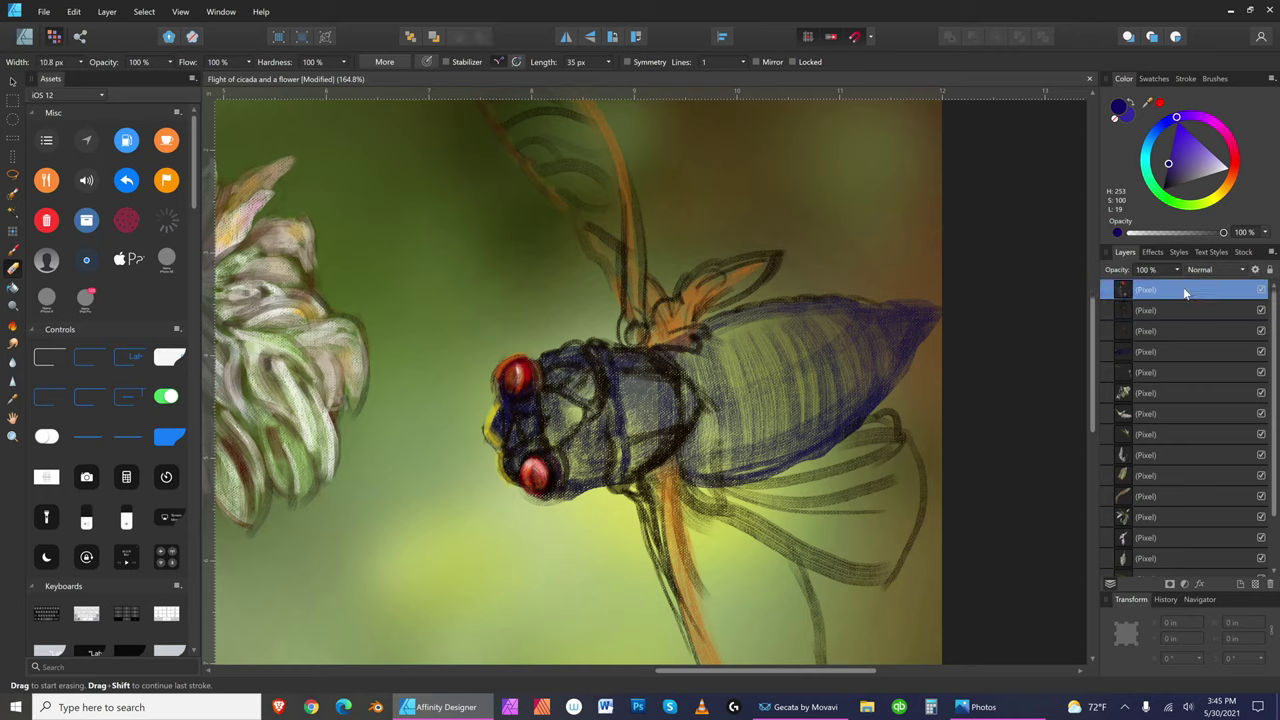
click(1170, 166)
key(bracketright)
click(493, 437)
drag(490, 430, 494, 435)
- Set the colour to dark blue (H 253, S 100, L 17) and repaint the snout's front edge with the brush
drag(1166, 176, 1166, 170)
click(13, 248)
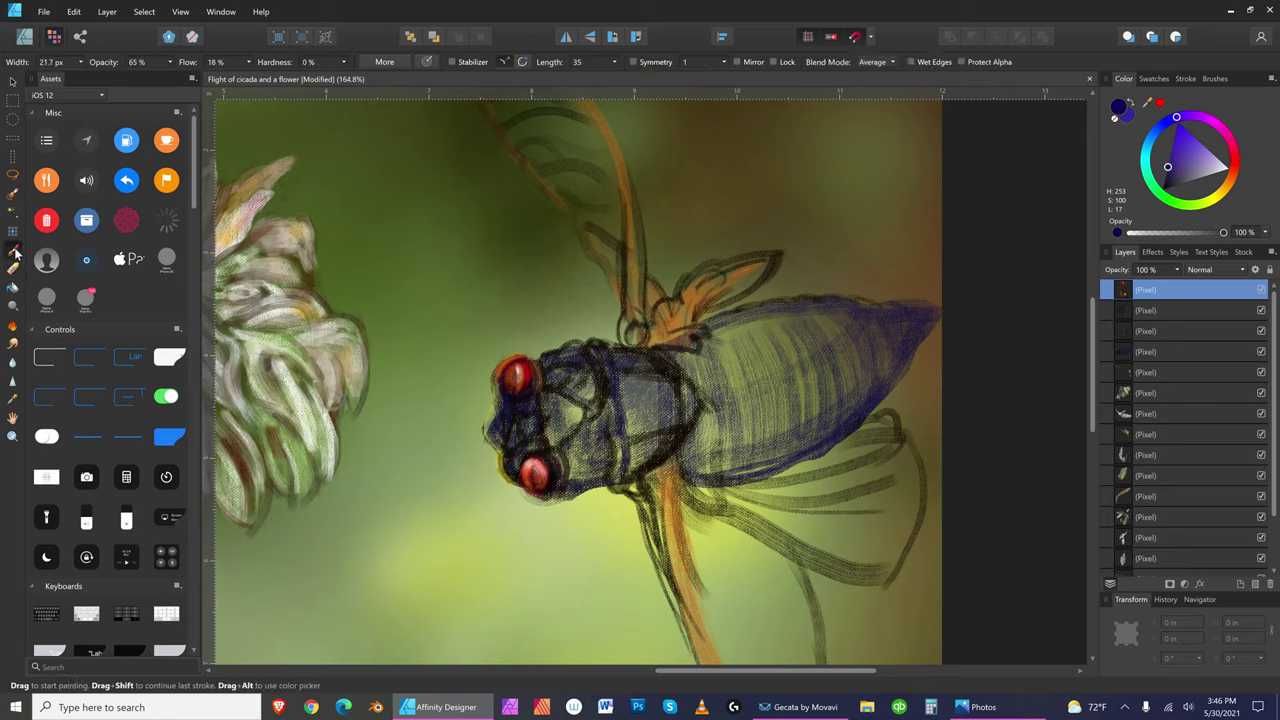
mouse_move(489, 427)
mouse_down()
mouse_move(497, 406)
mouse_move(490, 427)
mouse_up()
key([)
key(])
key(bracketleft)
key(bracketleft)
key(bracketleft)
key(bracketleft)
drag(490, 418, 490, 434)
key(bracketright)
key(bracketright)
- Clean up the head's front edge with the eraser on the second, third and fourth layers from the top
click(14, 268)
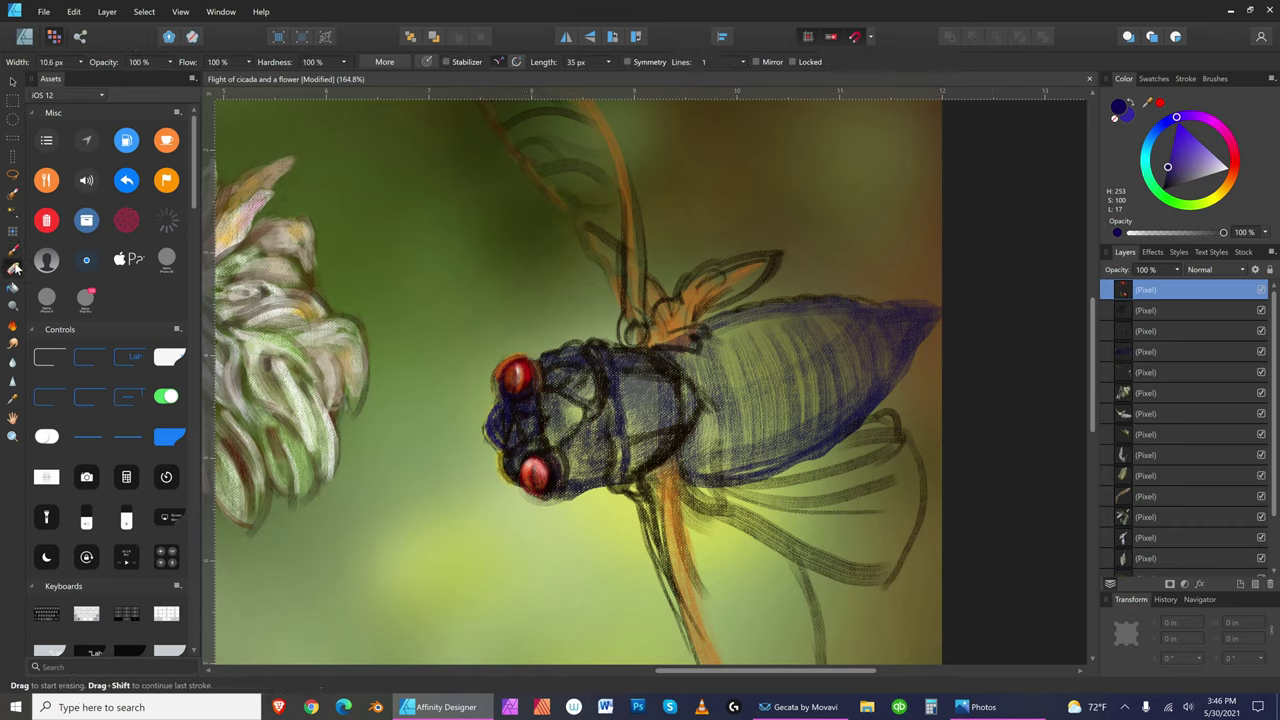
click(1184, 311)
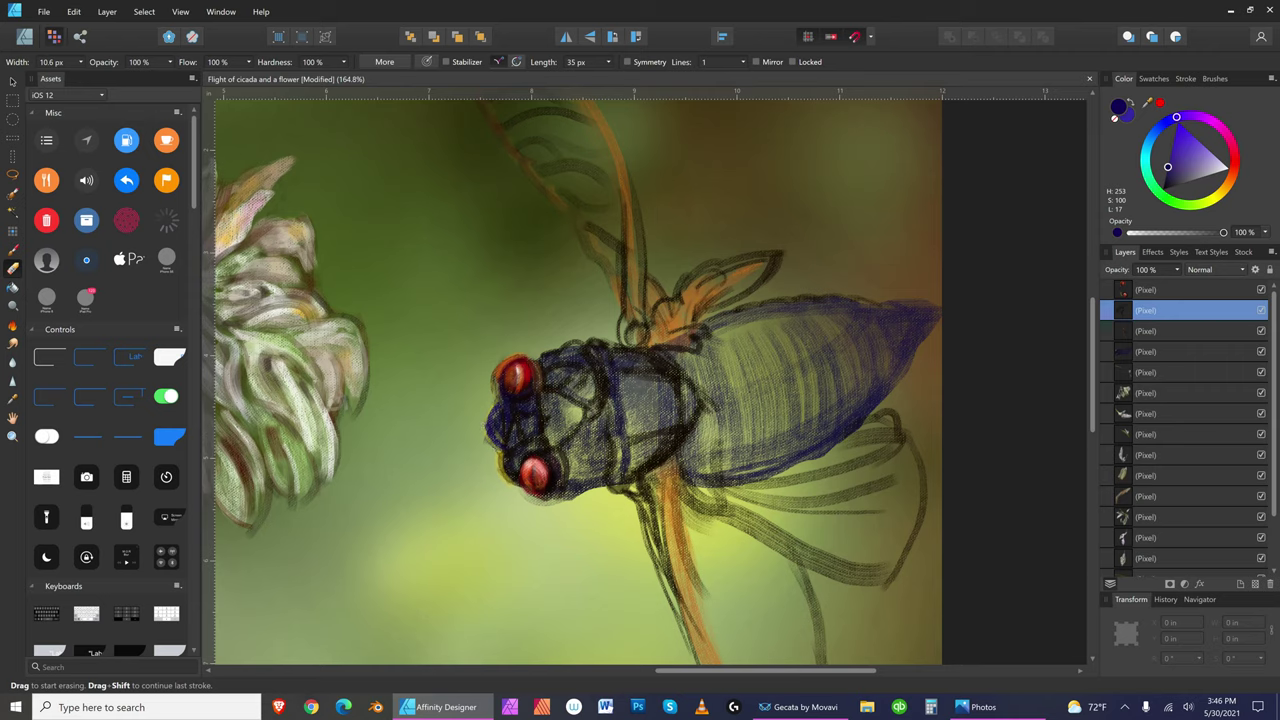
click(1172, 331)
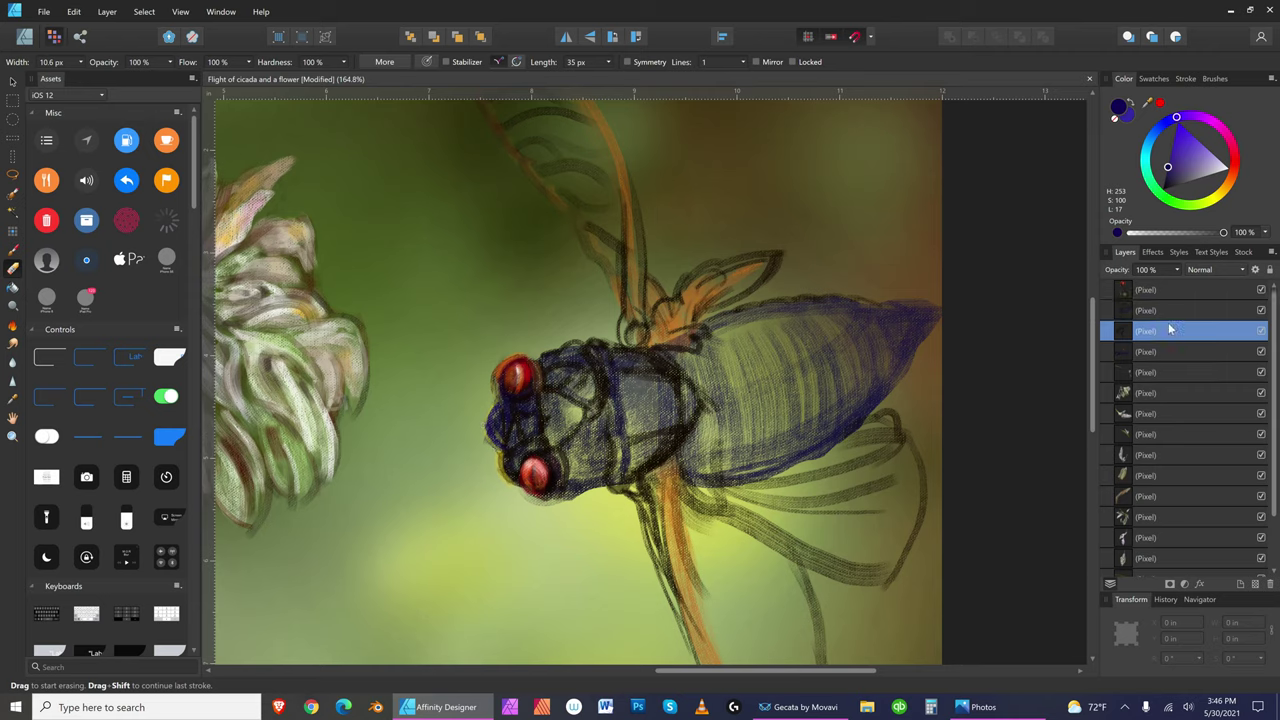
key(bracketleft)
click(1192, 352)
key(bracketright)
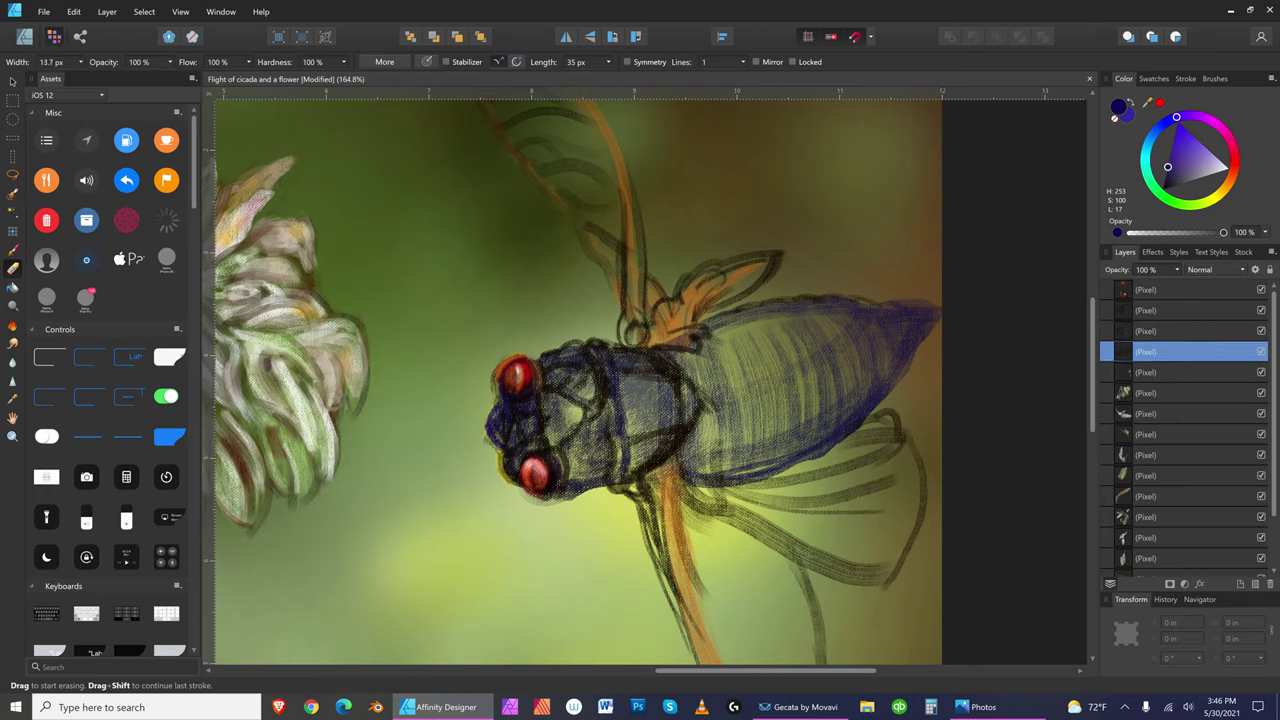
key(bracketleft)
key(bracketleft)
key(bracketleft)
key(bracketright)
key(bracketleft)
key(bracketleft)
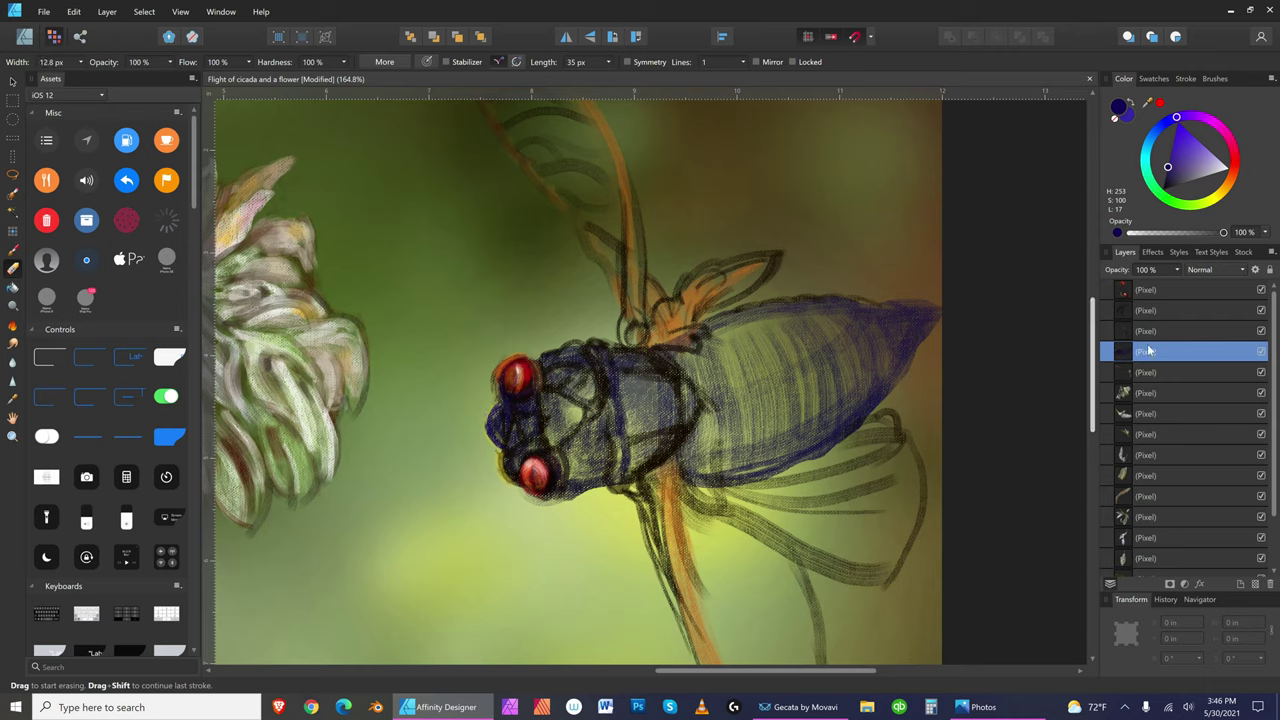
- Try erasing the remaining stray marks around the head on the fifth and sixth layers from the top
click(1170, 372)
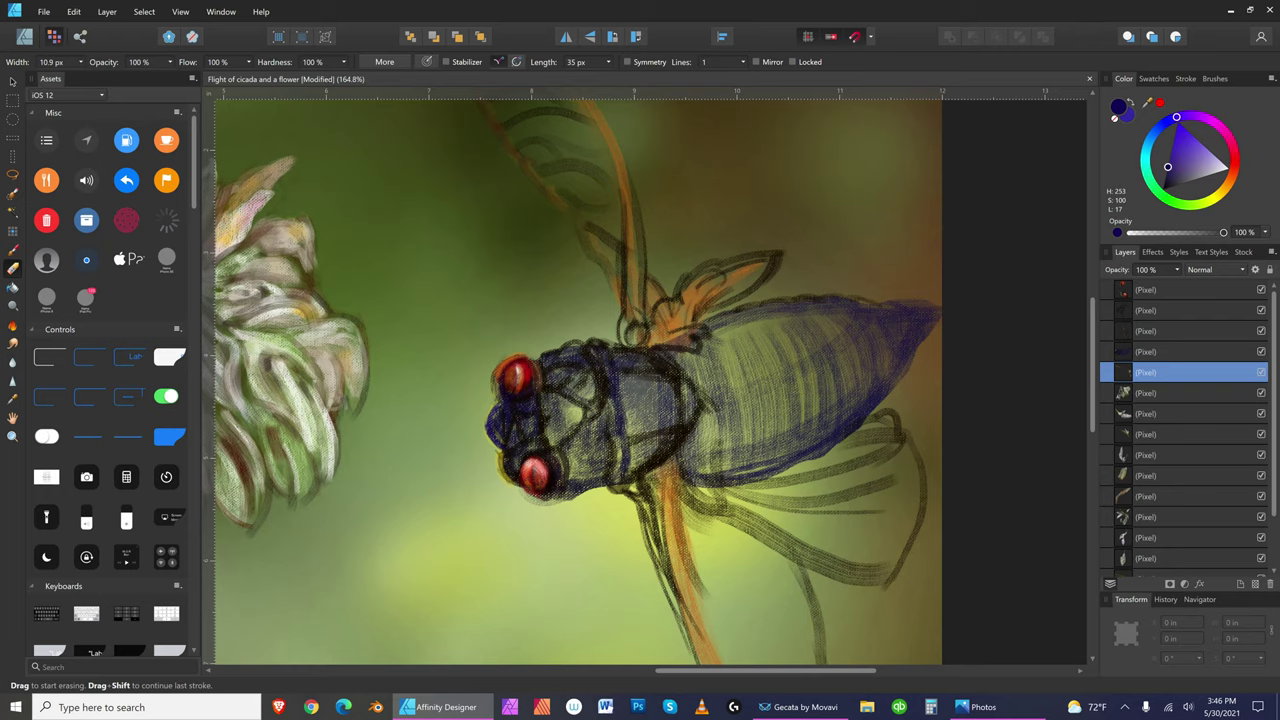
click(1188, 391)
key(bracketright)
key(bracketright)
key(bracketright)
key(bracketright)
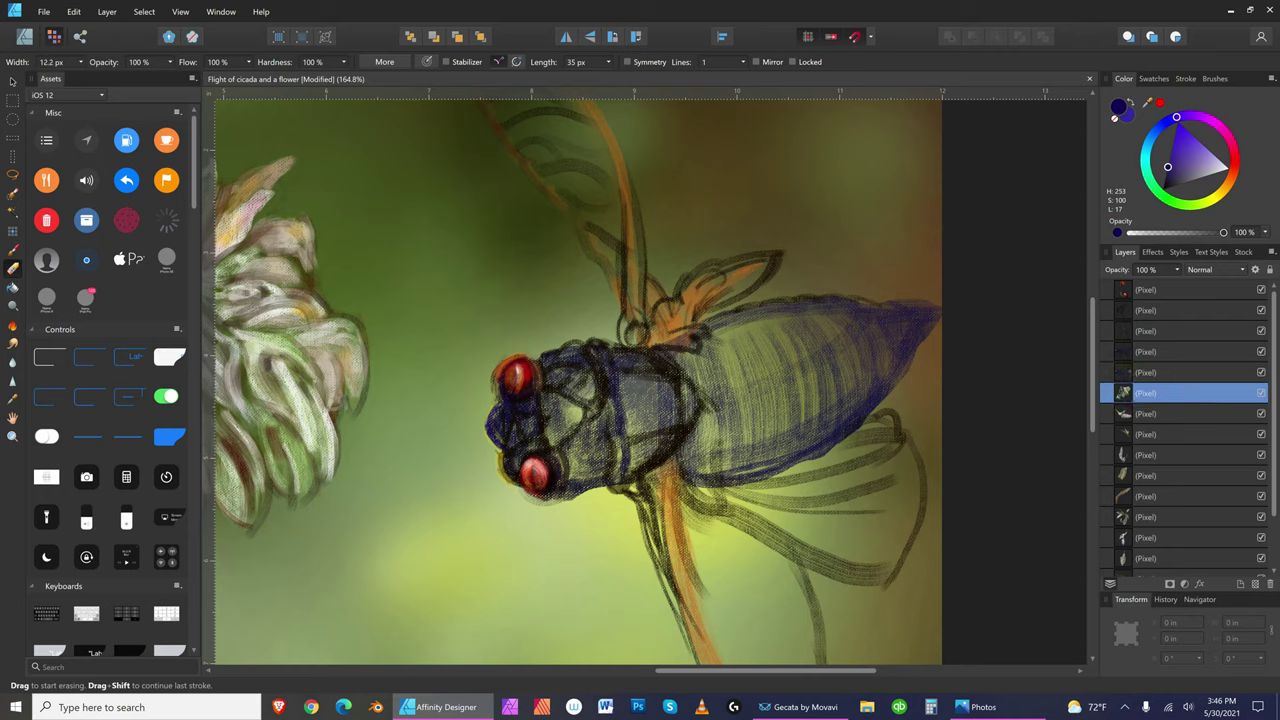
key(bracketleft)
key(bracketleft)
- Try erasing the leftover marks around the head on the seventh and eighth layers with a smaller eraser
click(1163, 414)
key(bracketleft)
key(bracketright)
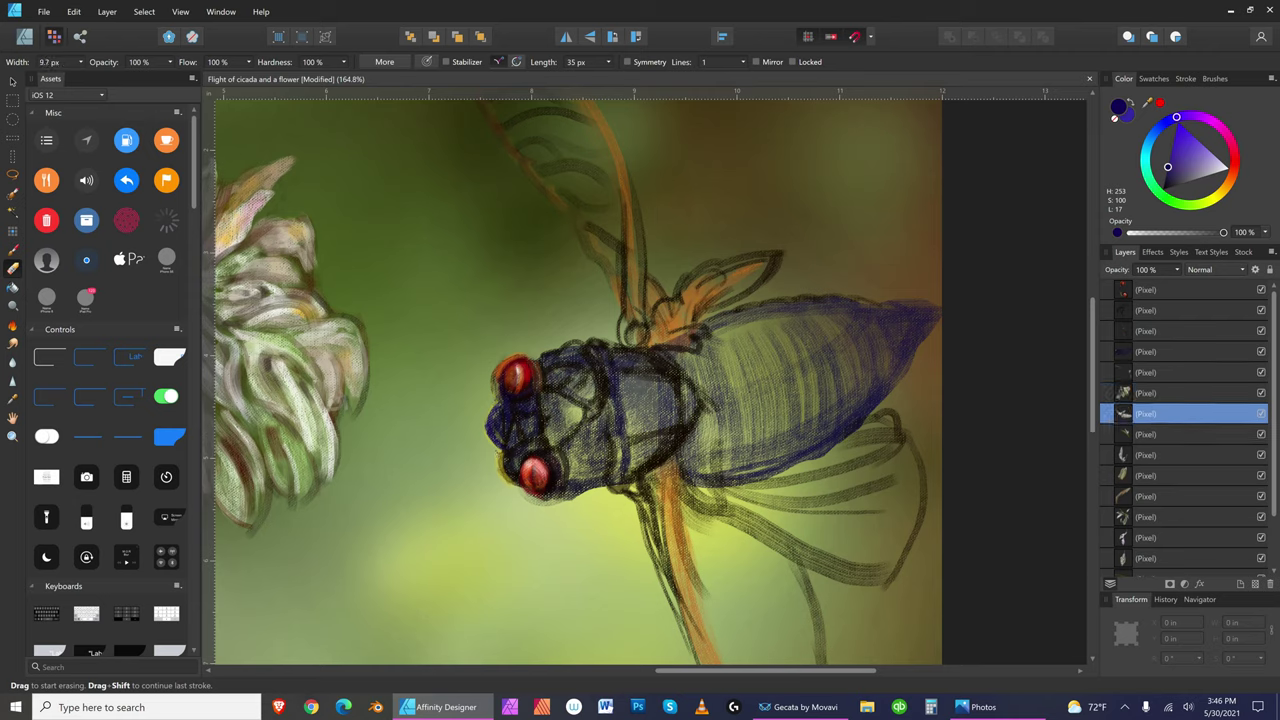
key(bracketright)
key(bracketleft)
key(bracketleft)
key(bracketleft)
click(1181, 432)
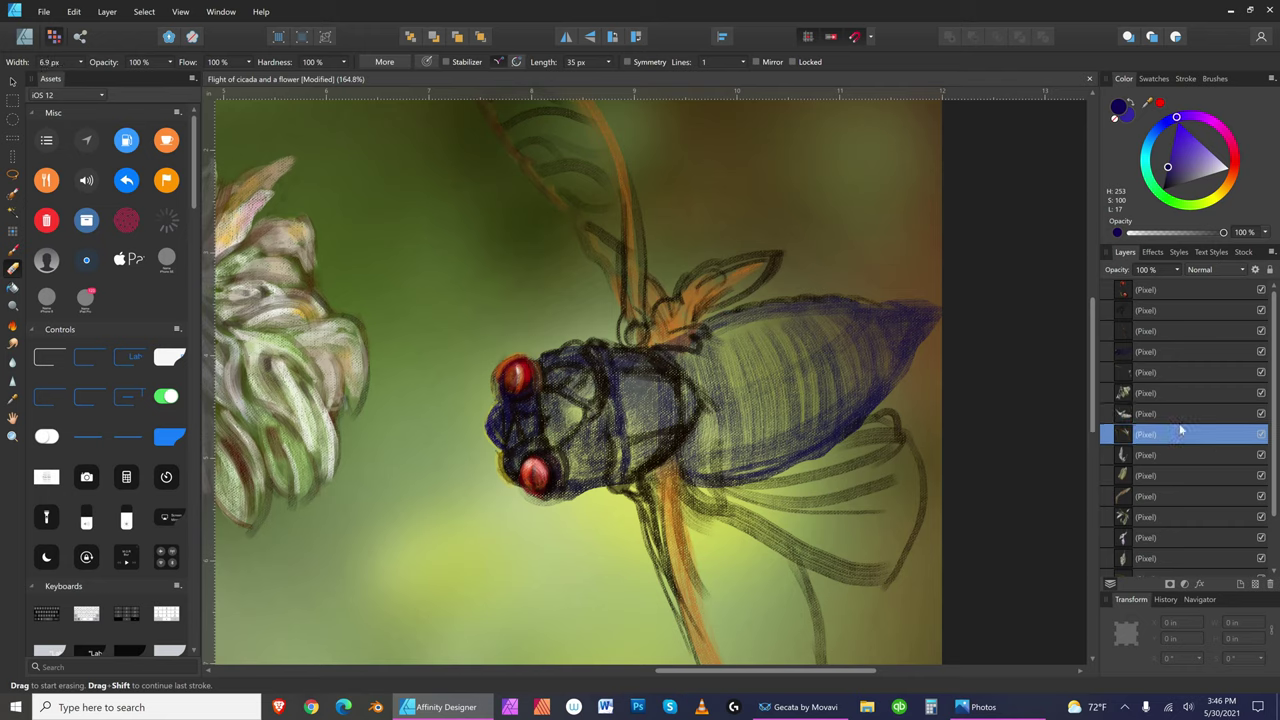
key(bracketright)
key(bracketright)
key(bracketright)
key(bracketleft)
key(bracketleft)
- Try erasing the leftover marks around the cicada's head on the ninth layer from the top, adjusting the eraser size
click(1186, 454)
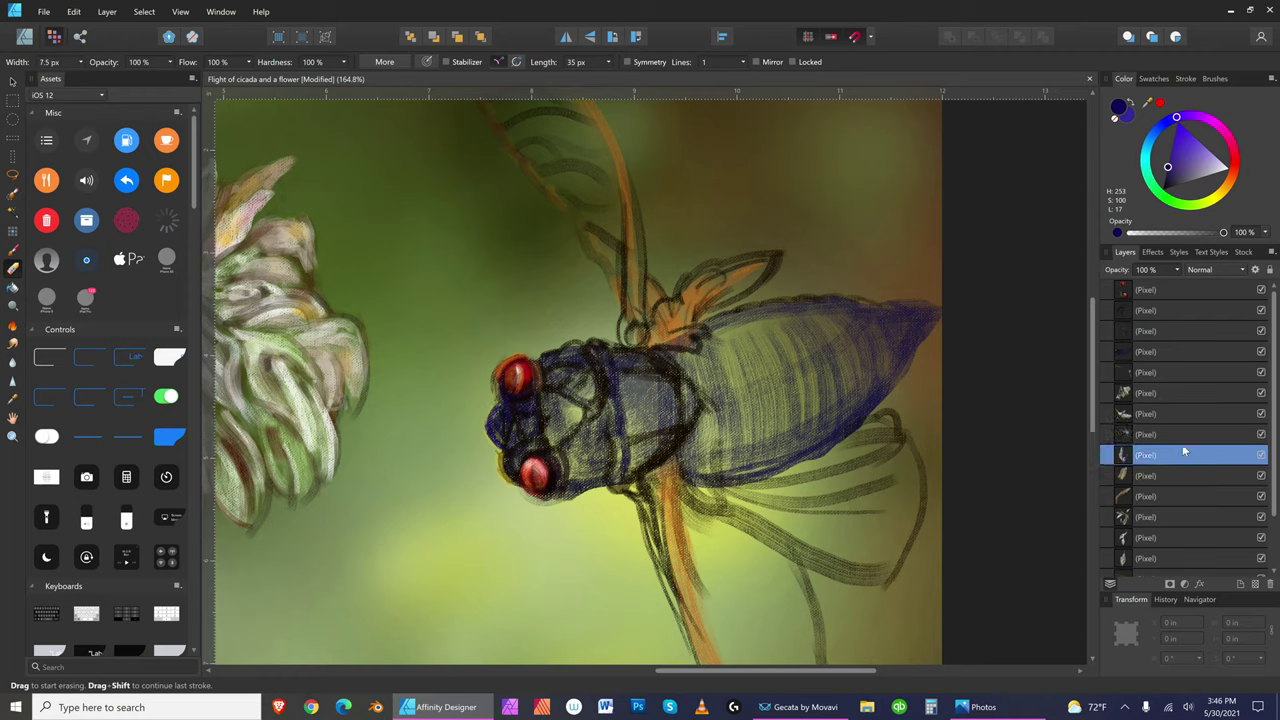
key(bracketright)
key(bracketright)
key(bracketright)
key(bracketright)
key(bracketleft)
key(bracketleft)
key(bracketleft)
key(bracketleft)
key(bracketleft)
- Try erasing the leftover marks around the head on the tenth layer from the top with a resized eraser
click(1185, 476)
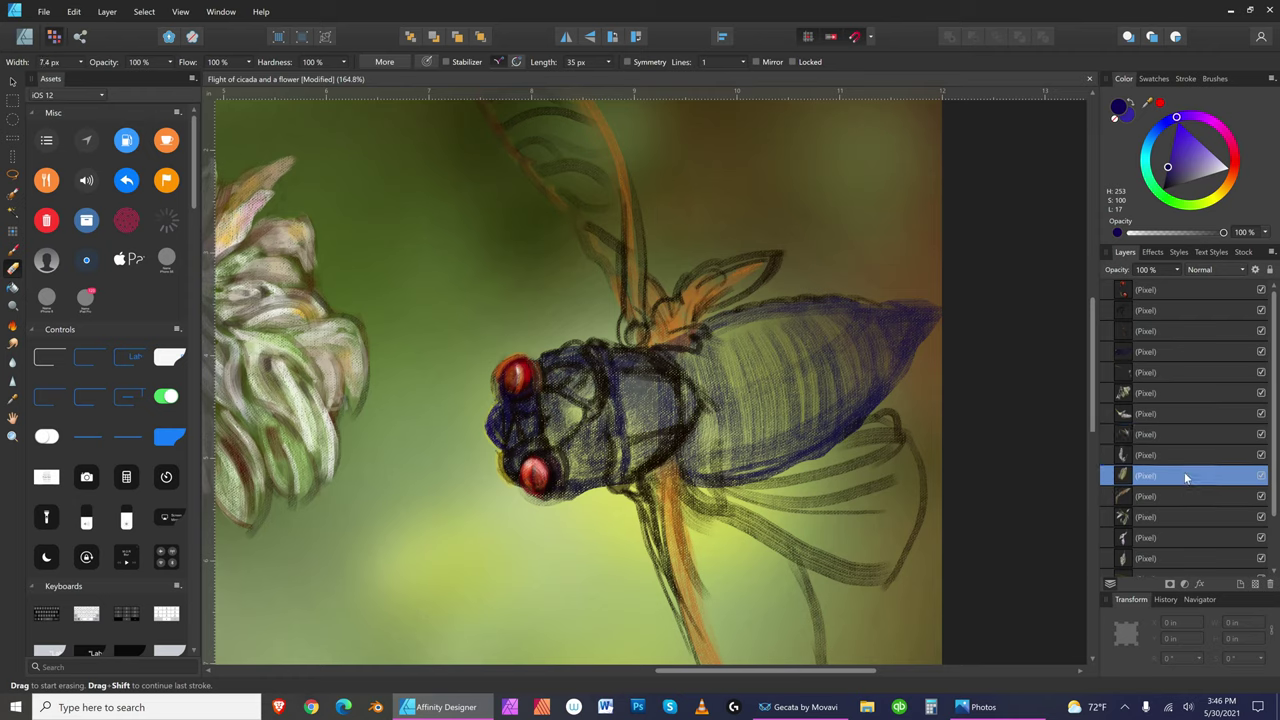
key(bracketright)
key(bracketright)
key(bracketright)
key(bracketright)
key(bracketleft)
key(bracketleft)
- Try erasing the leftover marks around the head on the eleventh layer from the top
click(1178, 496)
key(bracketleft)
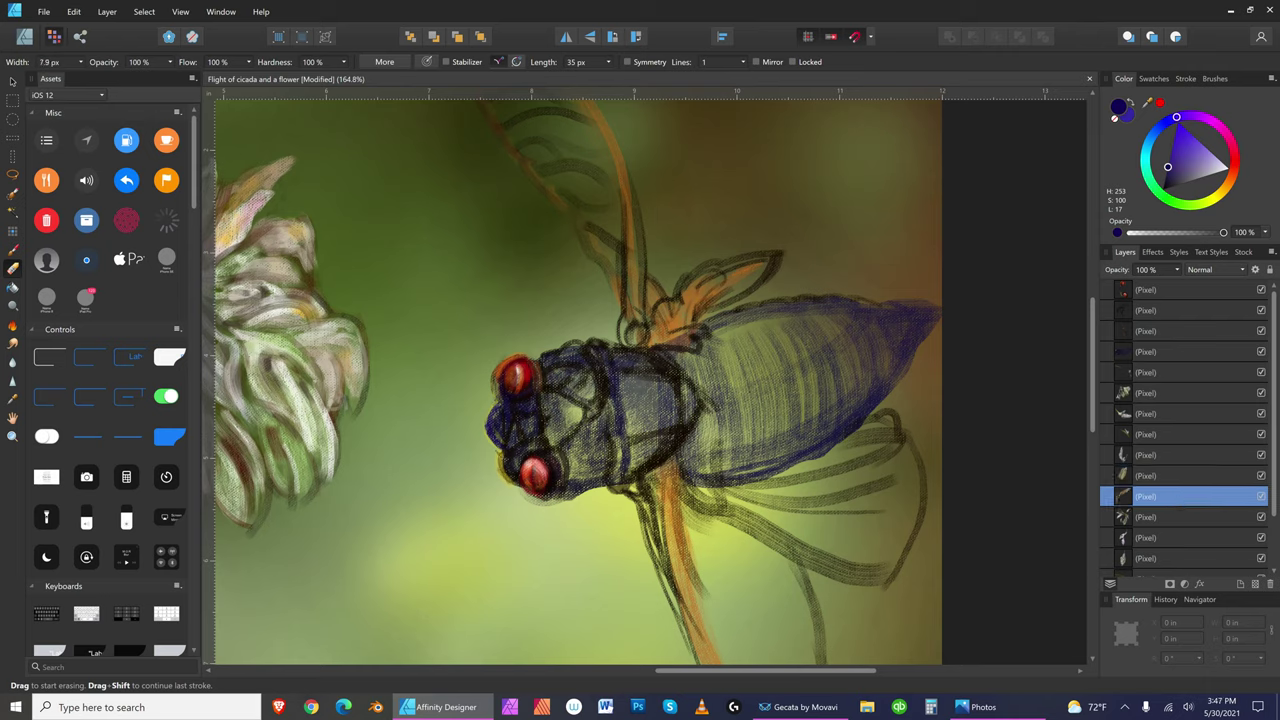
key(bracketright)
key(bracketright)
key(bracketright)
key(bracketright)
key(bracketright)
key(bracketleft)
- Try erasing the leftover marks on the twelfth and thirteenth layers from the top with a larger eraser
click(1186, 521)
key(bracketright)
key(bracketright)
key(bracketright)
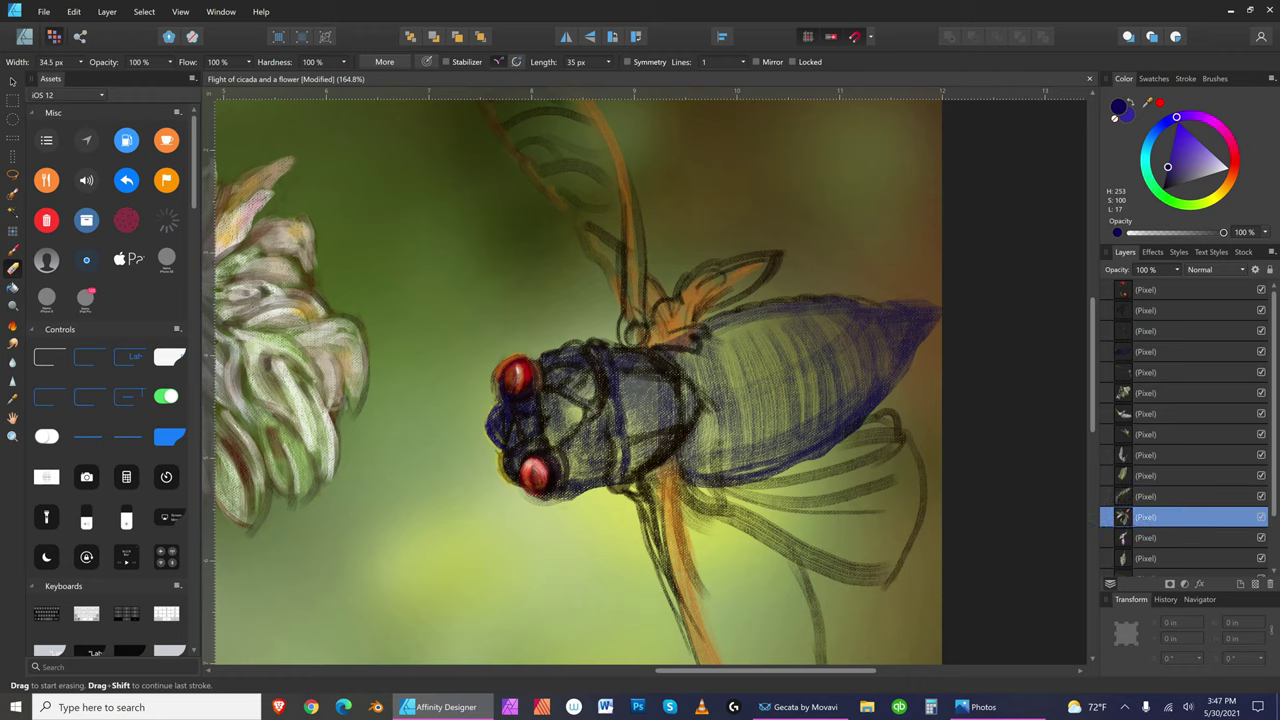
click(1190, 536)
key(bracketright)
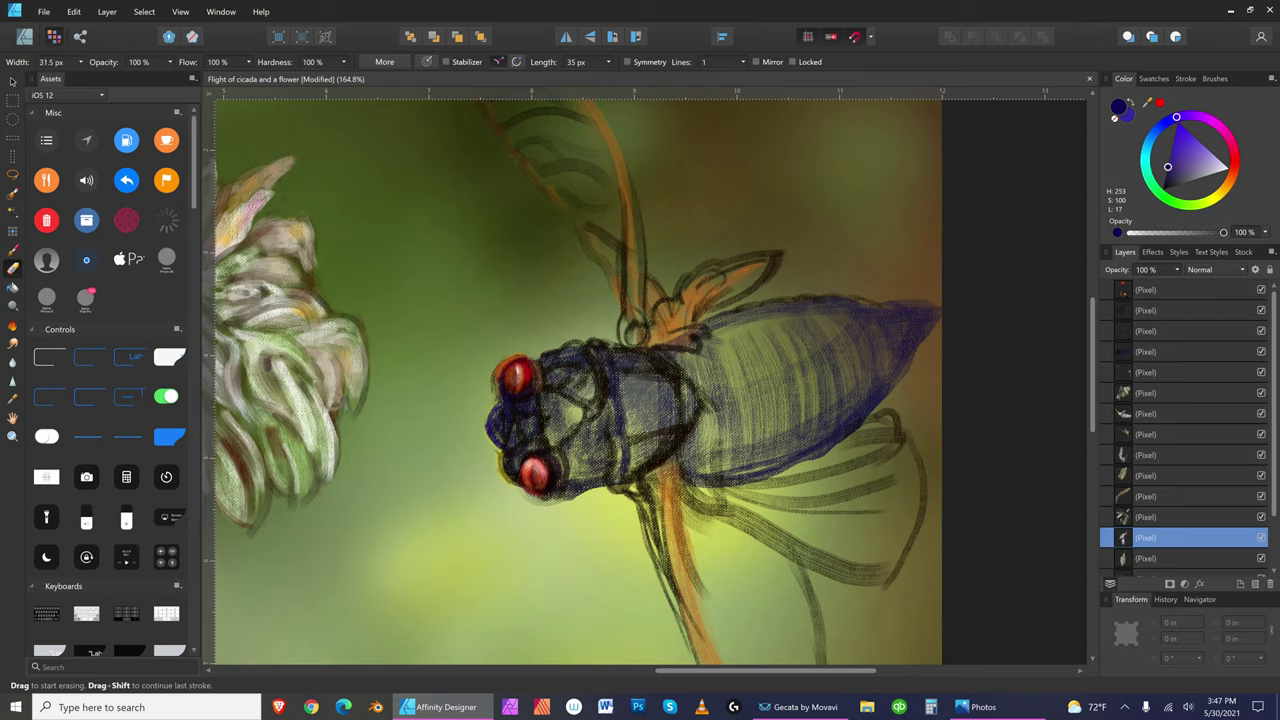
key(bracketleft)
- Try erasing the leftover marks around the head on the fourteenth and fifteenth layers from the top
click(1190, 558)
key(bracketright)
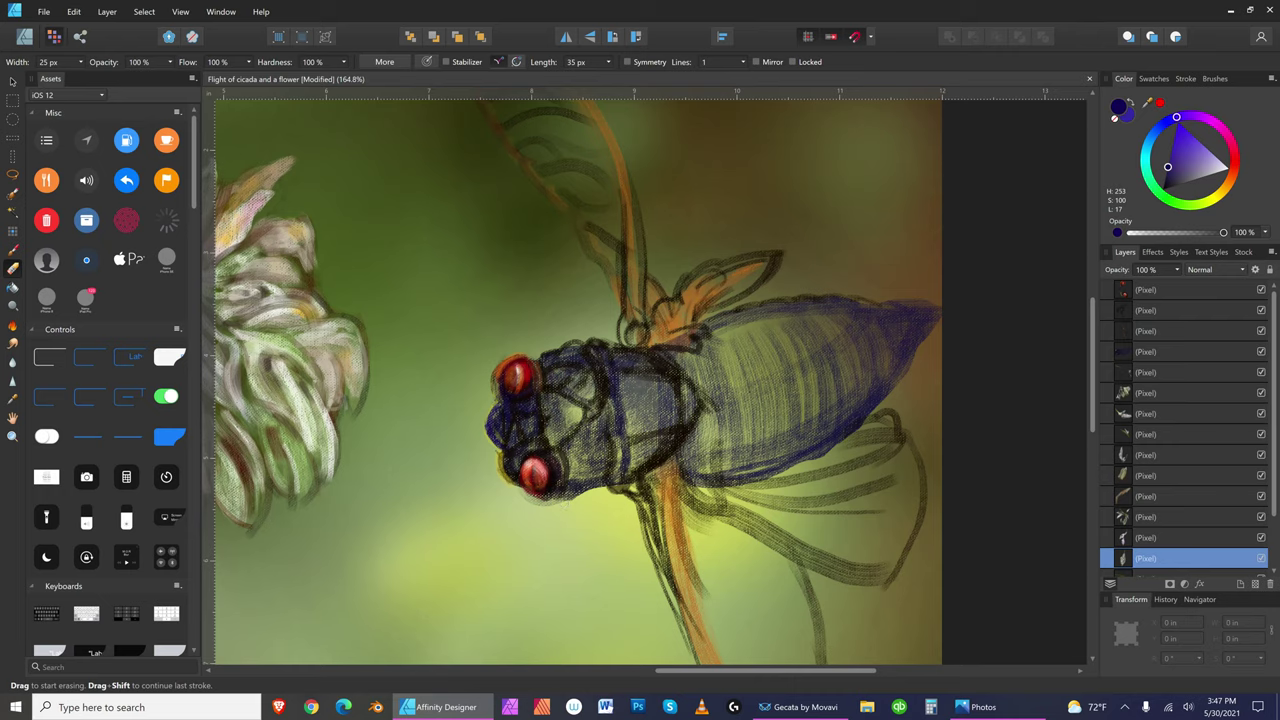
key(bracketleft)
key(bracketleft)
key(bracketleft)
scroll(1173, 518, down, 3)
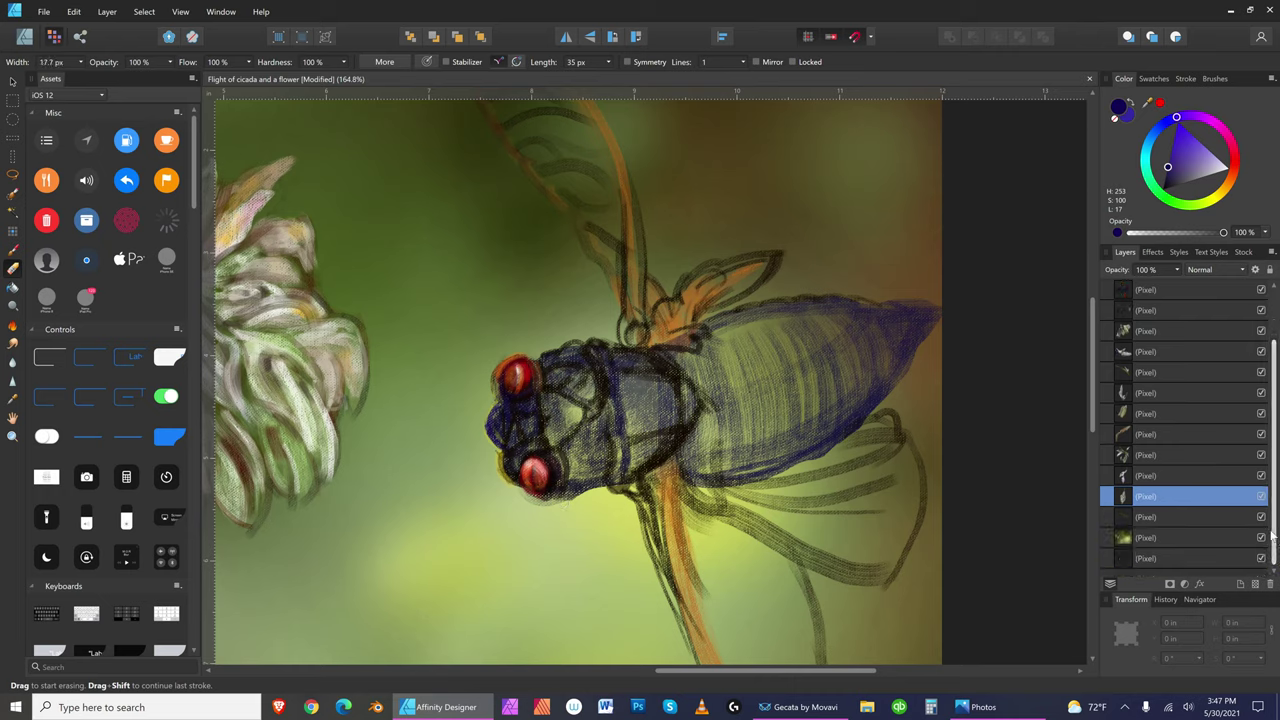
click(1173, 517)
key(bracketright)
key(bracketright)
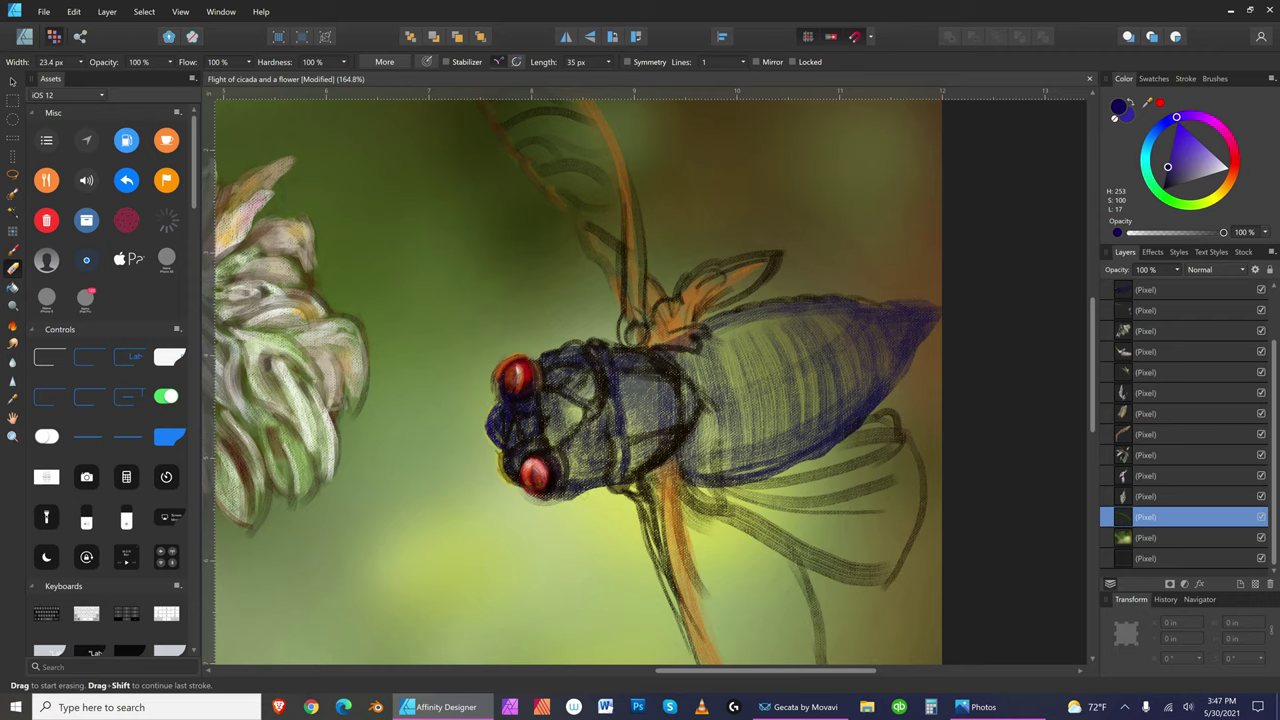
key(bracketleft)
- Try erasing the leftover marks on the green background layer and again on the layer directly above it
click(1175, 538)
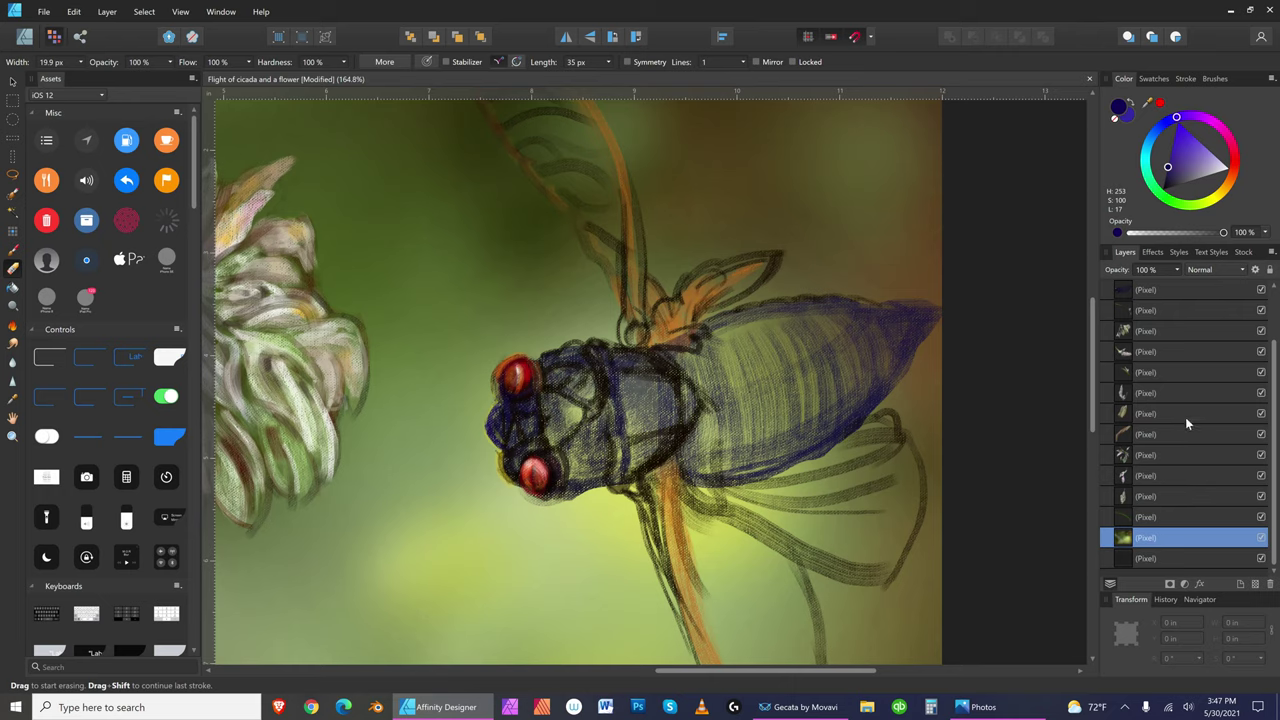
scroll(1275, 401, up, 3)
click(1174, 516)
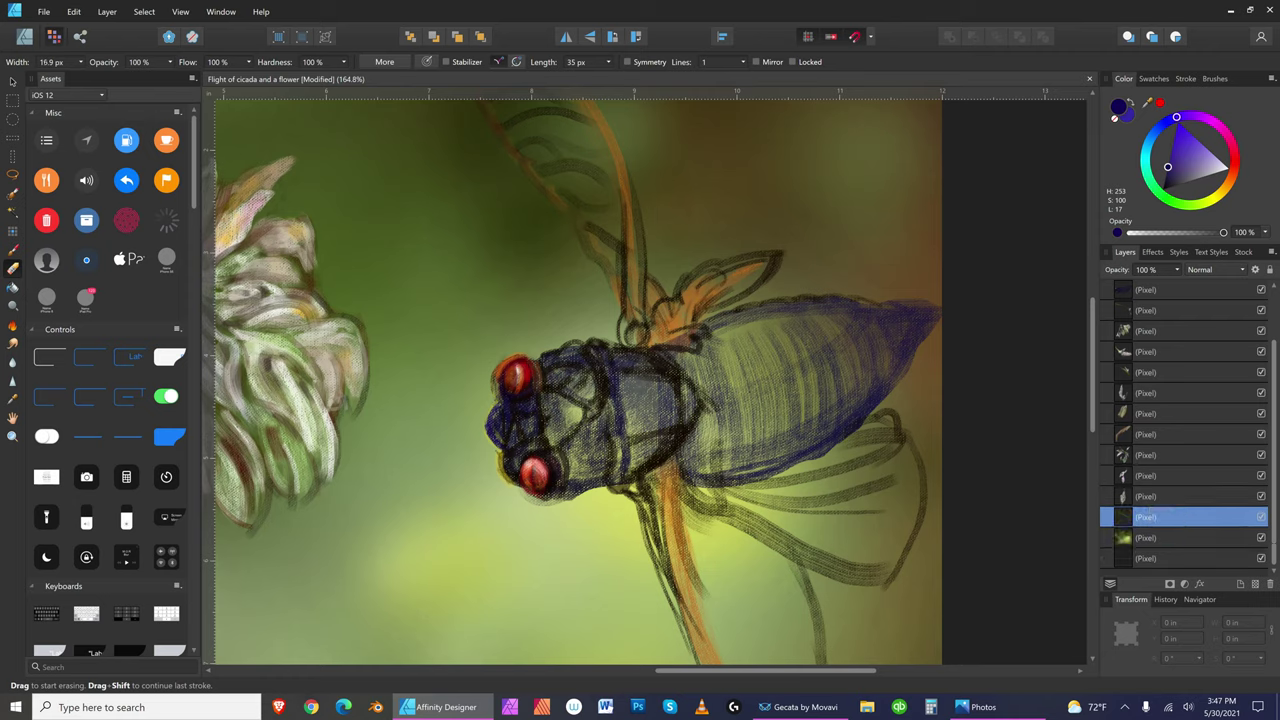
key(bracketright)
key(bracketright)
key(bracketright)
- Try erasing the leftover marks on the fourteenth layer from the top, the bottom layer and the green background layer
click(1170, 498)
key(bracketleft)
key(bracketleft)
click(1183, 558)
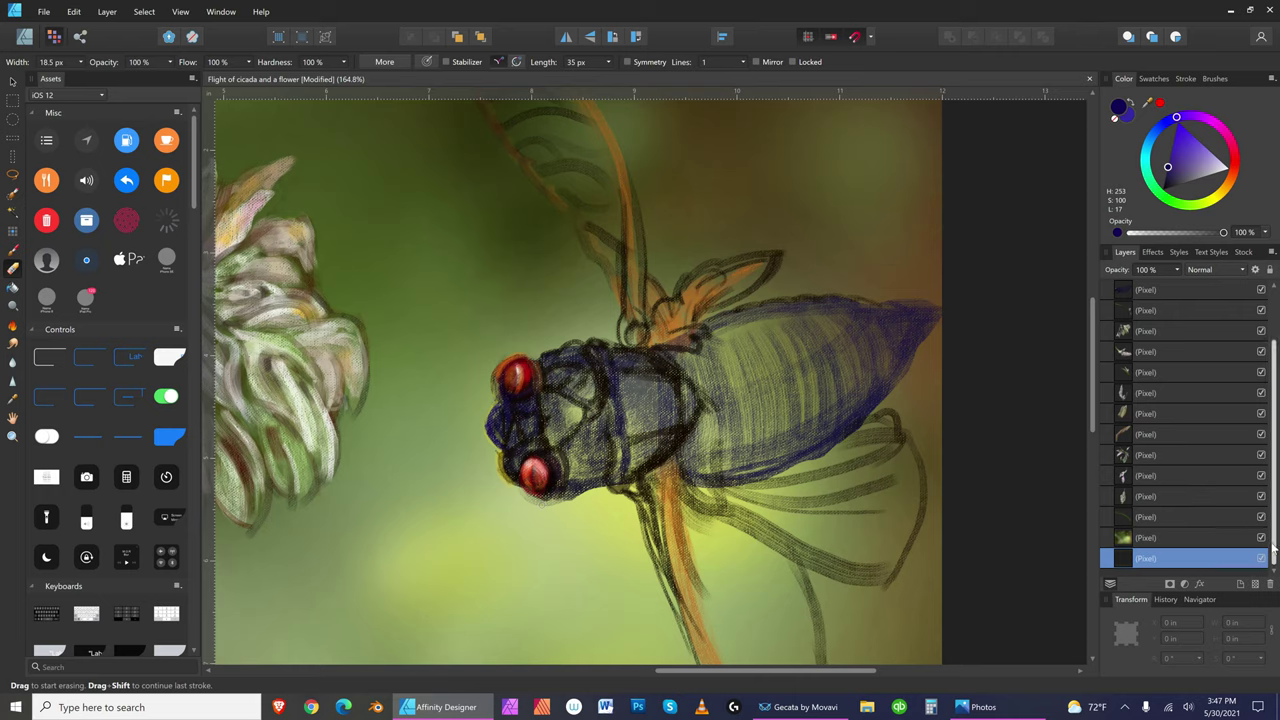
click(1157, 538)
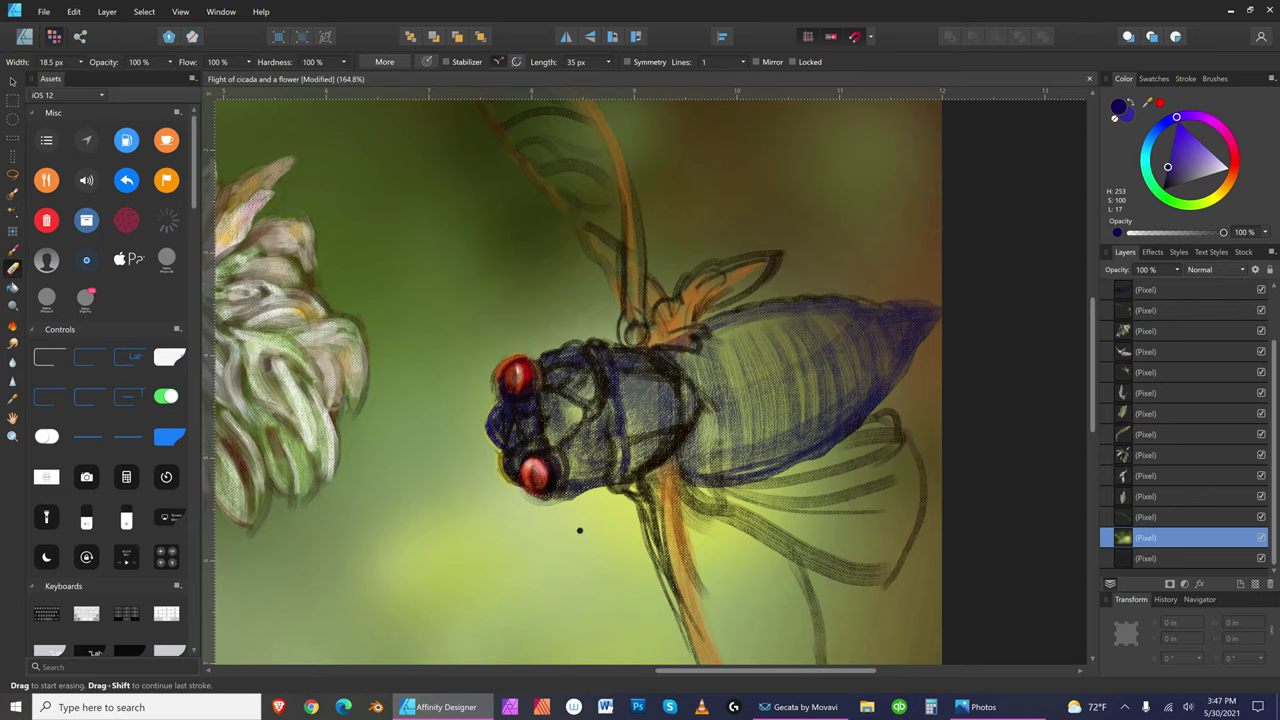
- Try erasing the marks below the head on each layer from the fifteenth up to the tenth
click(1162, 517)
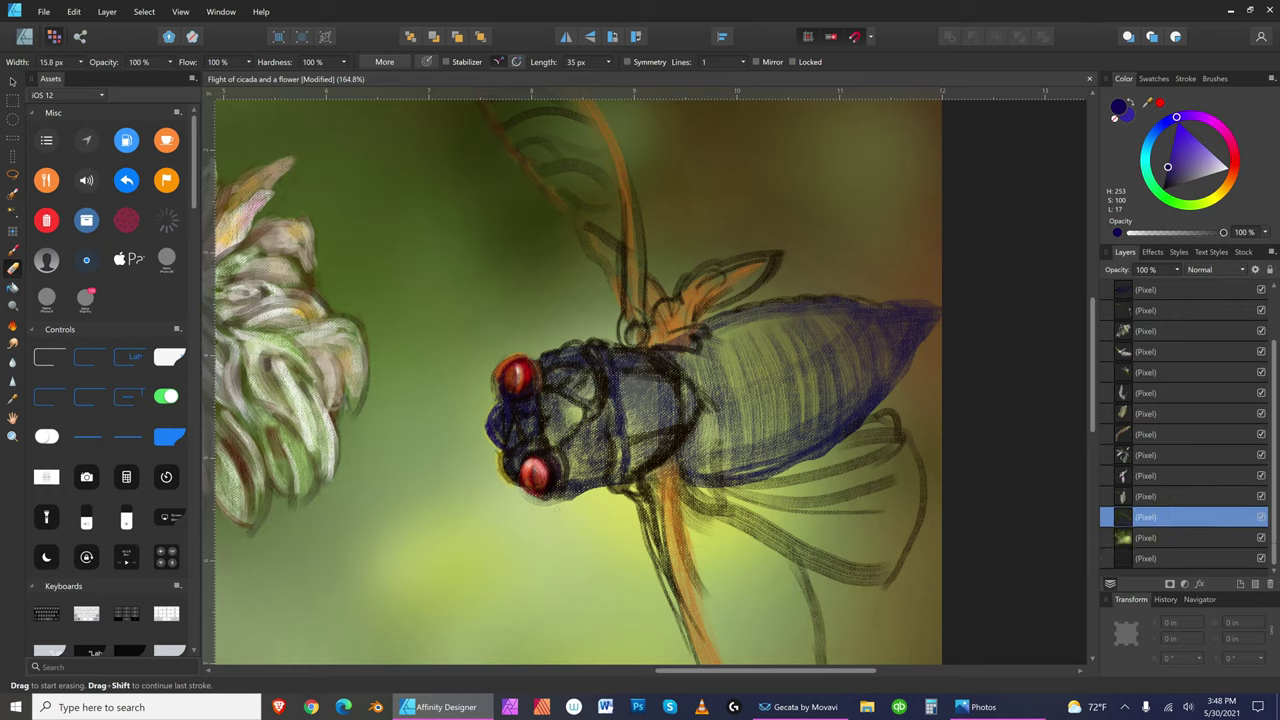
click(1163, 493)
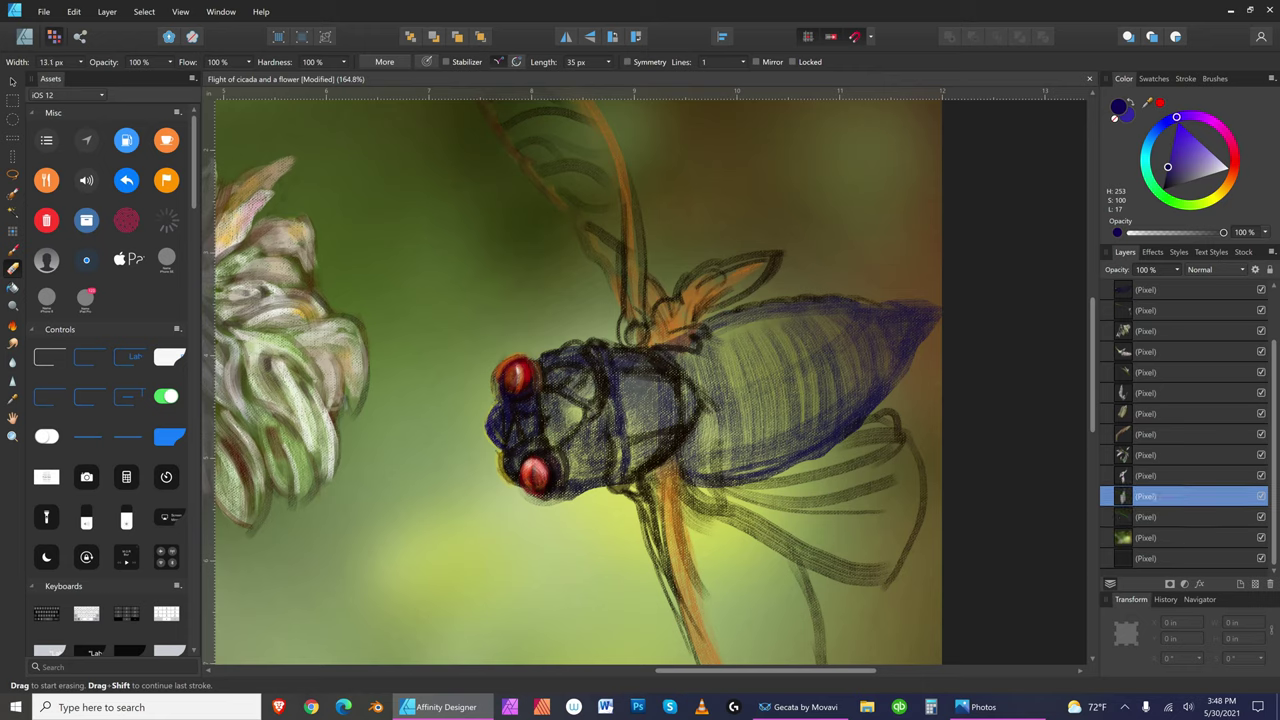
click(1175, 480)
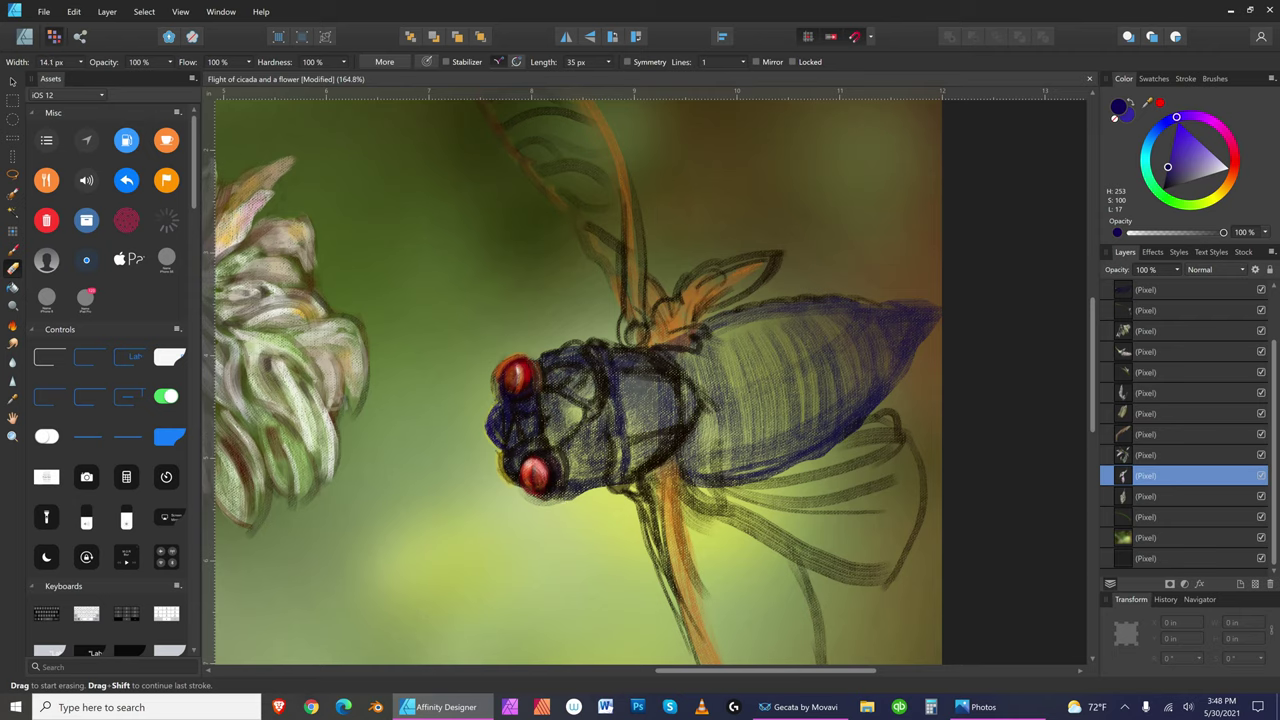
click(1177, 455)
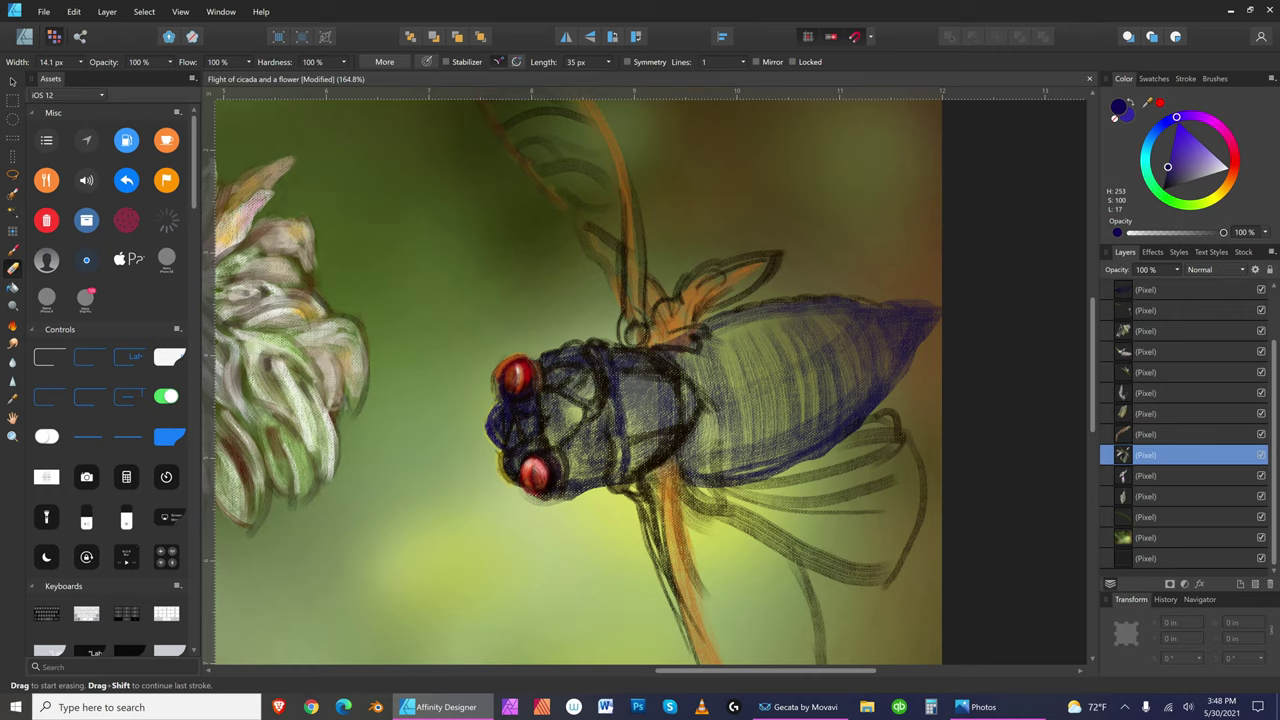
click(1170, 436)
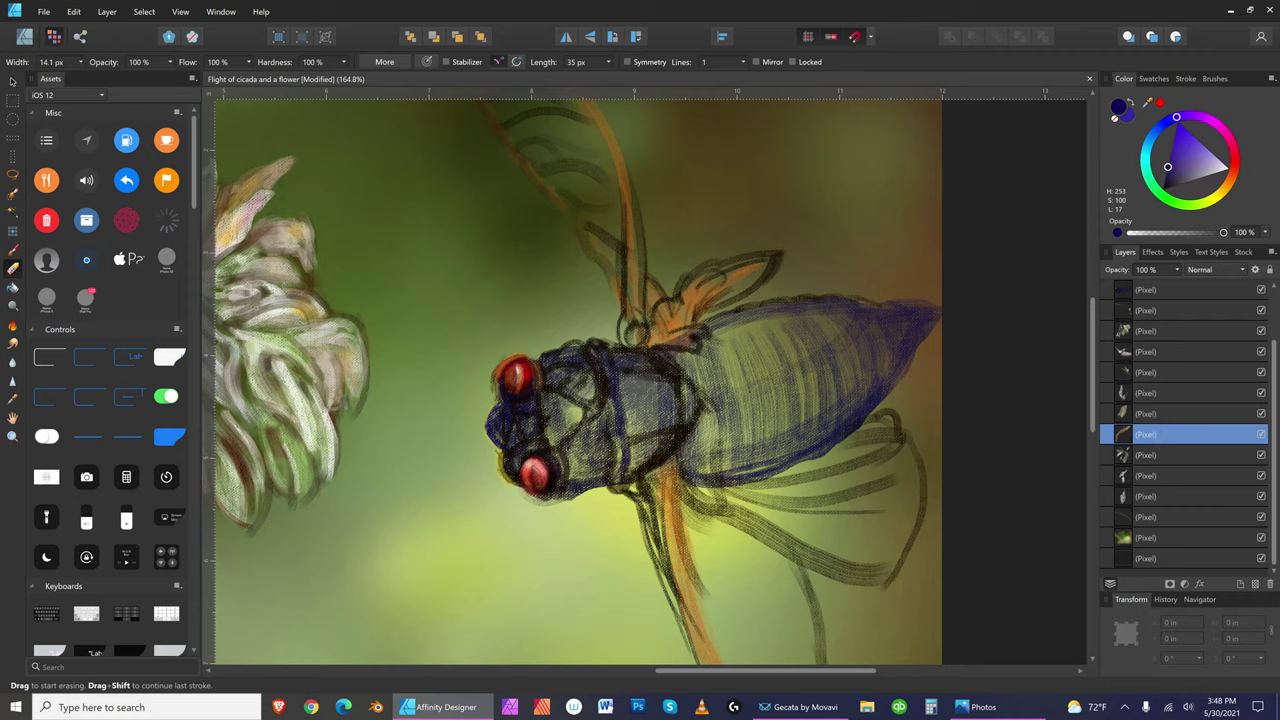
click(1200, 416)
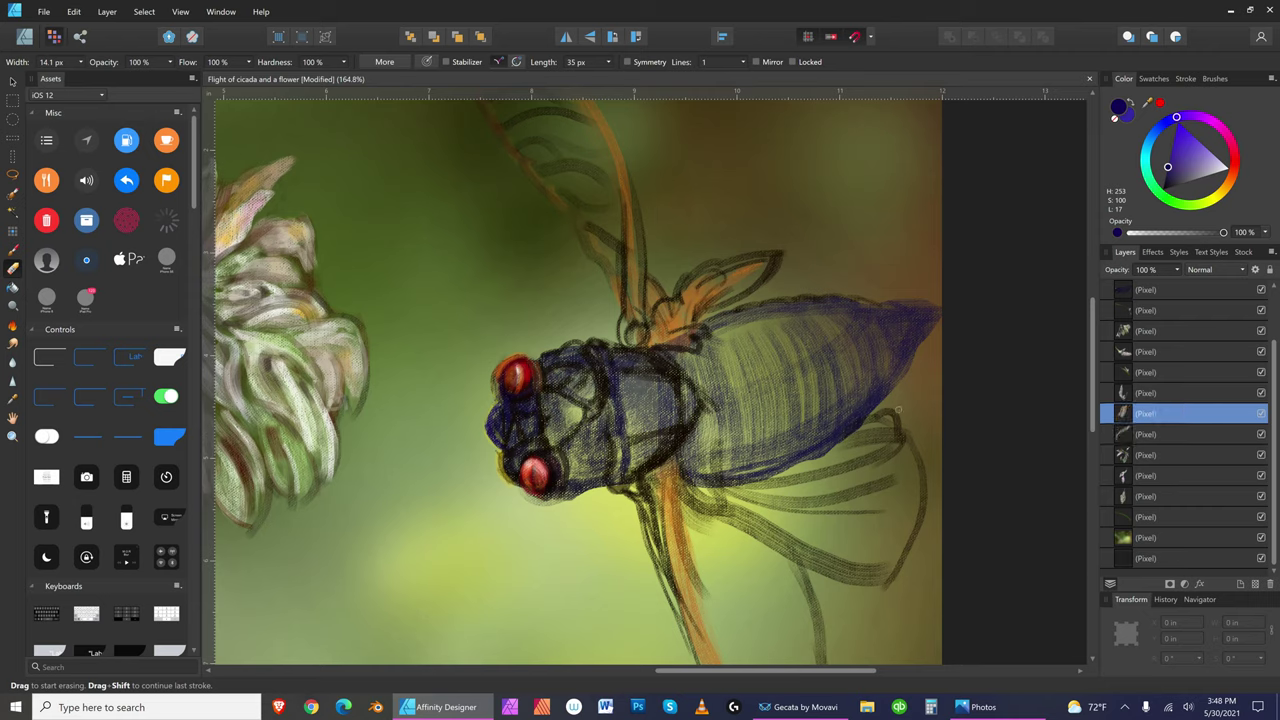
- Try erasing the marks below the head on each layer from the ninth up to the fifth
click(1181, 393)
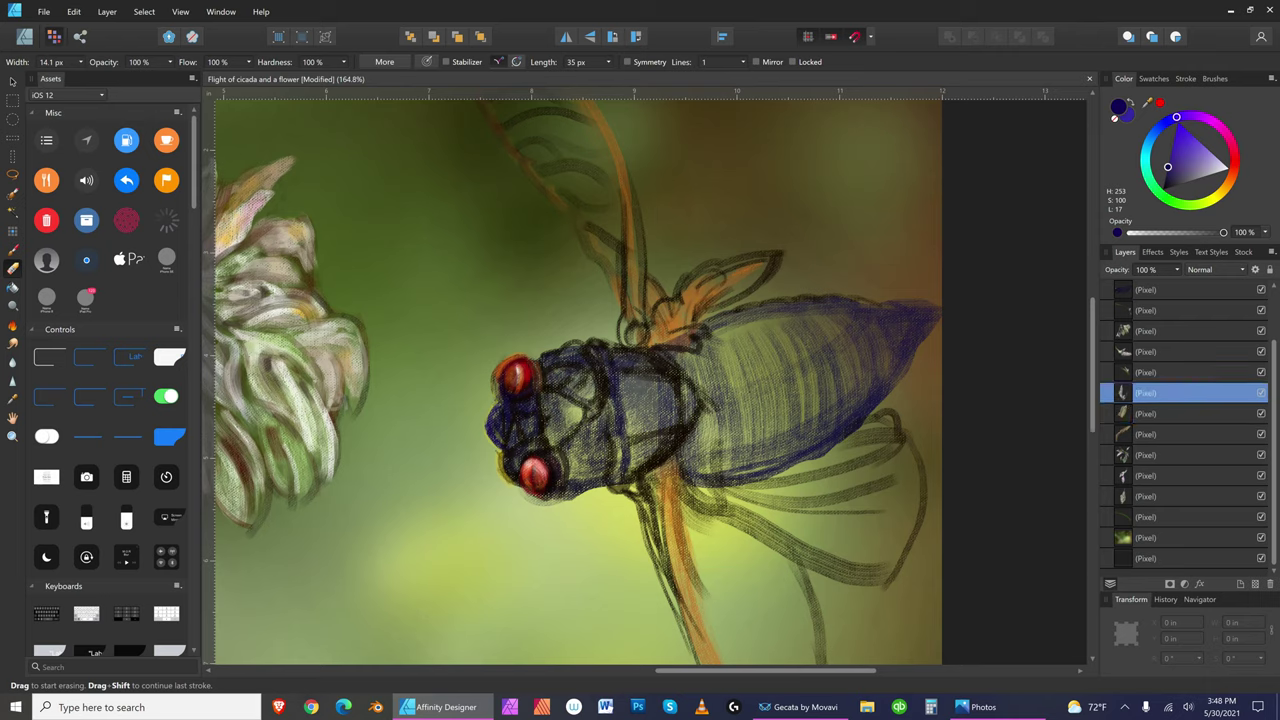
click(1183, 371)
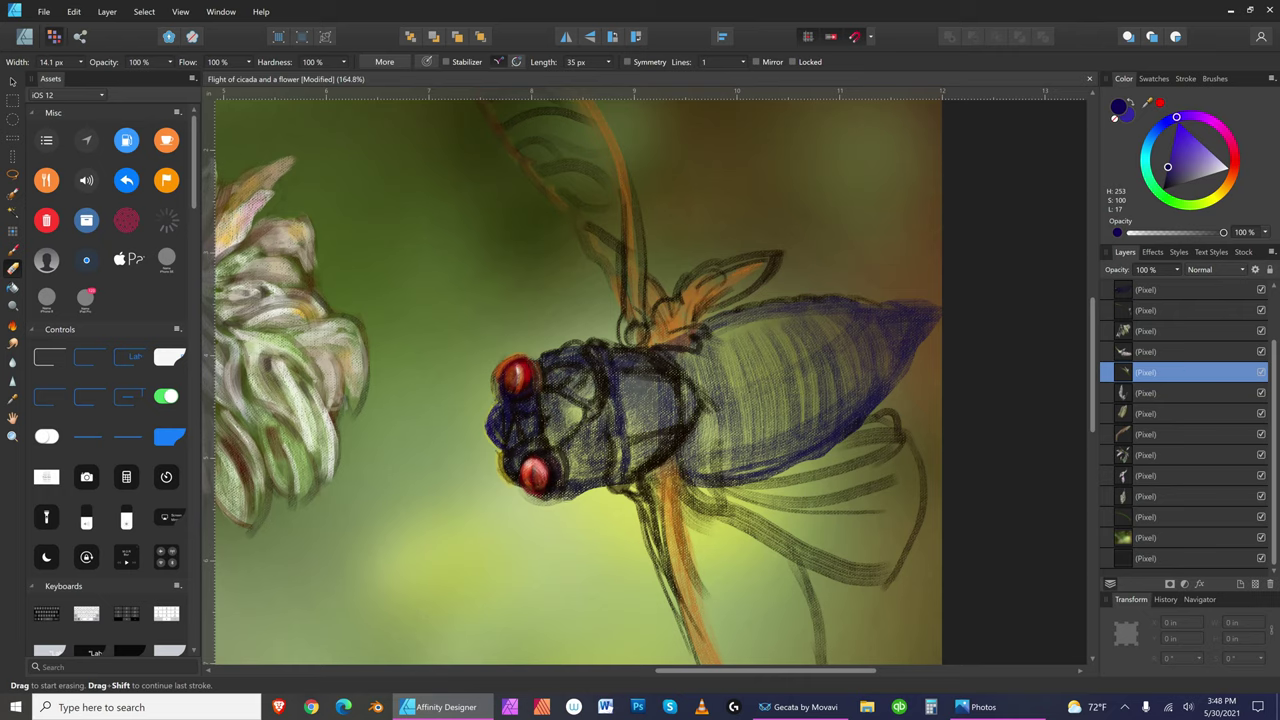
click(1190, 351)
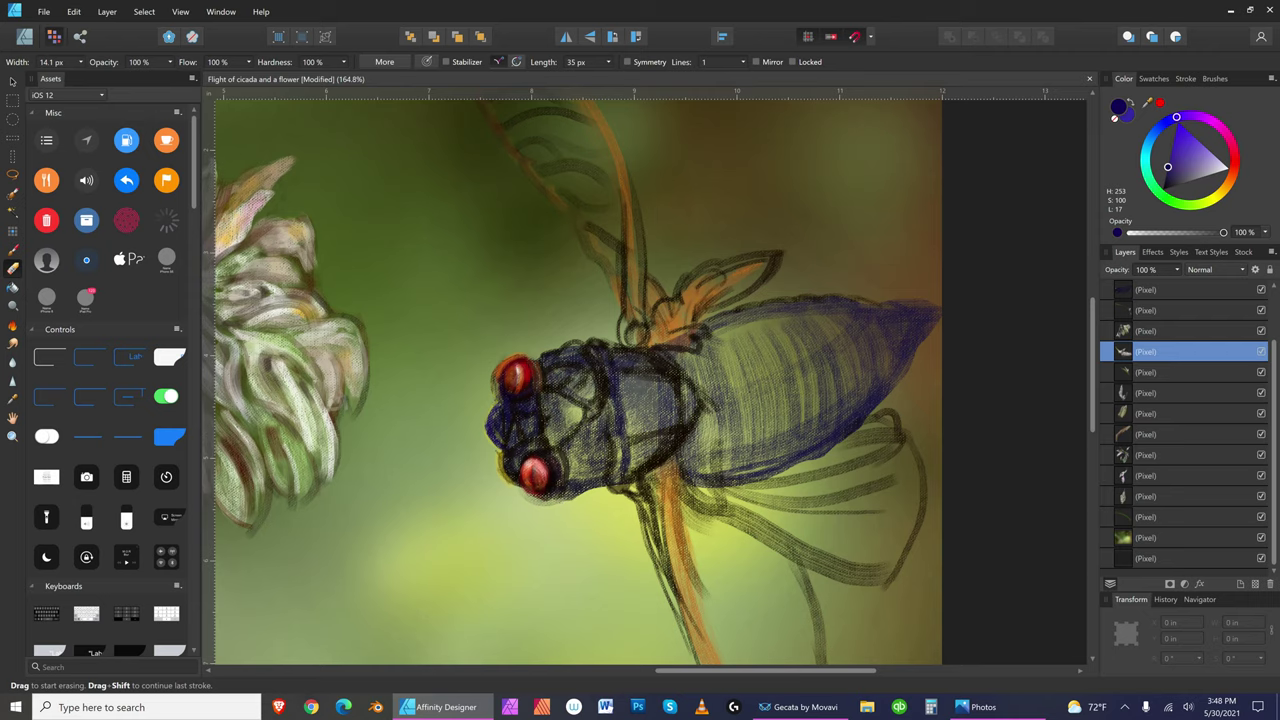
click(1186, 328)
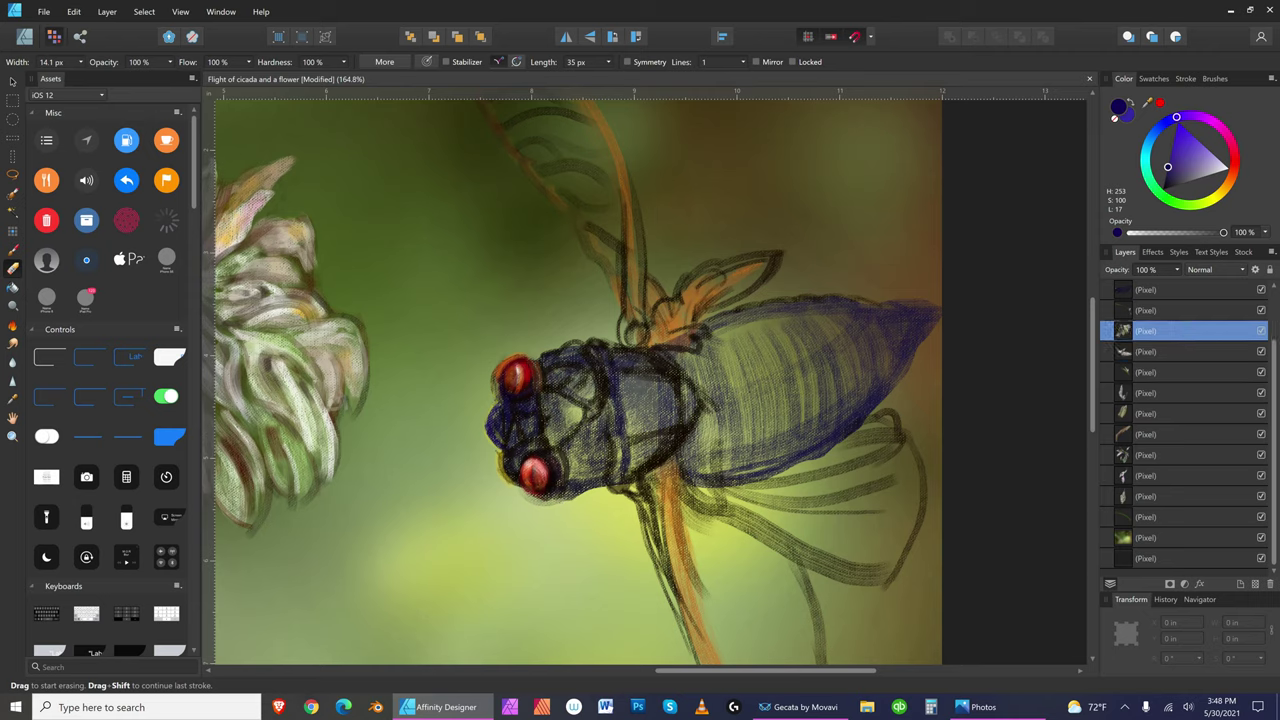
click(1180, 308)
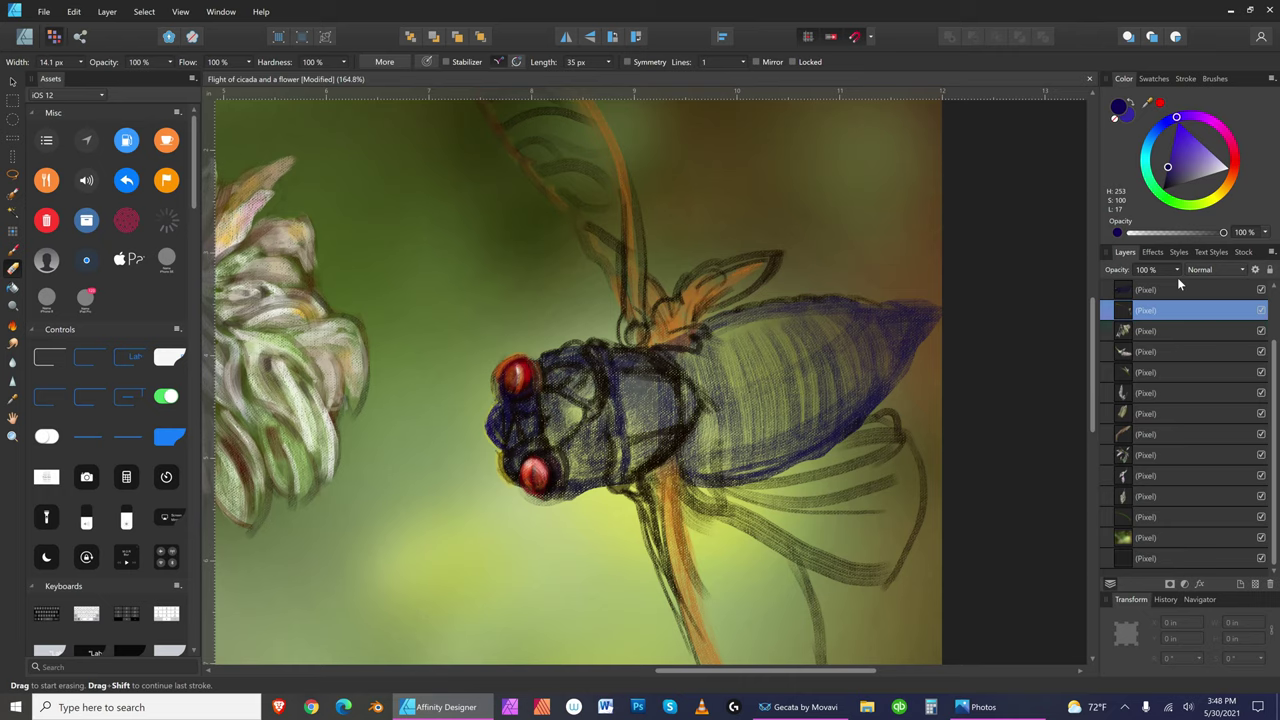
- Clean up the lower edge behind the lower eye on the fourth layer, undoing the first stroke and reducing the eraser to about 10.4 px
click(1168, 289)
mouse_move(572, 495)
mouse_down()
mouse_move(556, 499)
mouse_move(573, 497)
mouse_up()
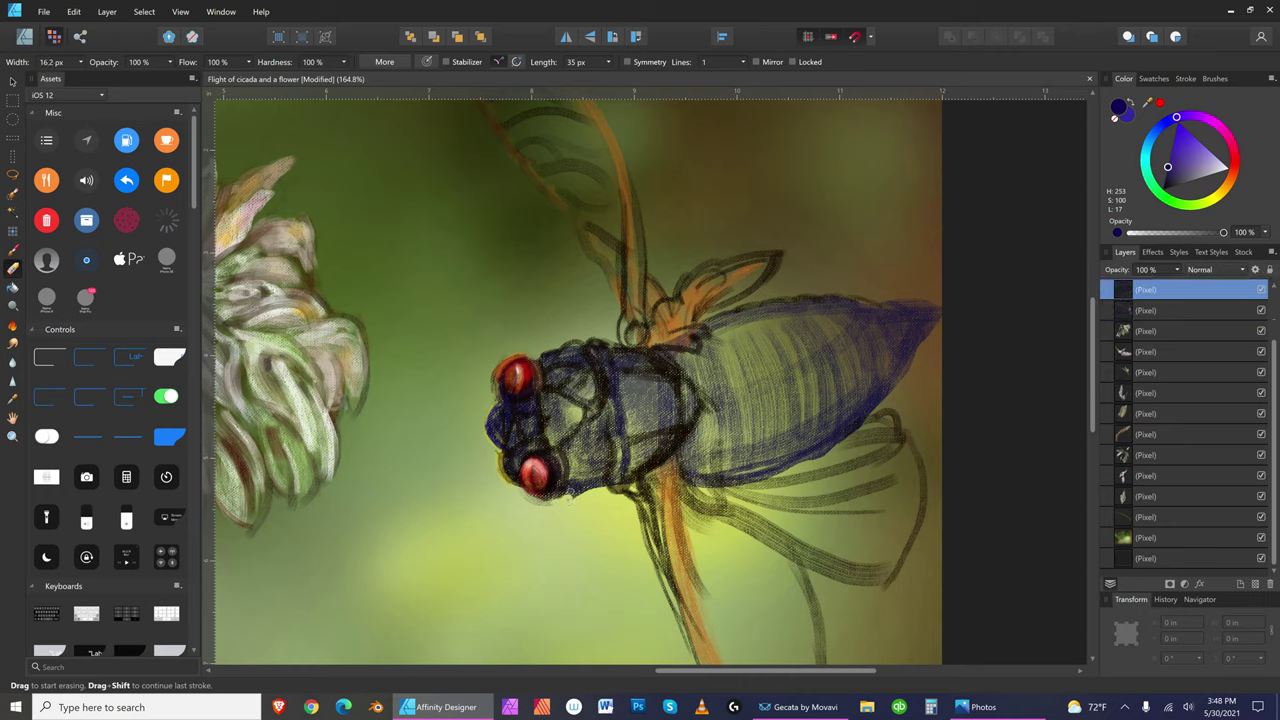
click(74, 11)
click(79, 25)
key([)
key(bracketleft)
key(bracketleft)
key(bracketleft)
key(bracketleft)
key(bracketright)
key(bracketleft)
key(bracketright)
- Try erasing the remaining mark beside the lower eye on the fifth to tenth layers and the fifteenth layer
click(1174, 309)
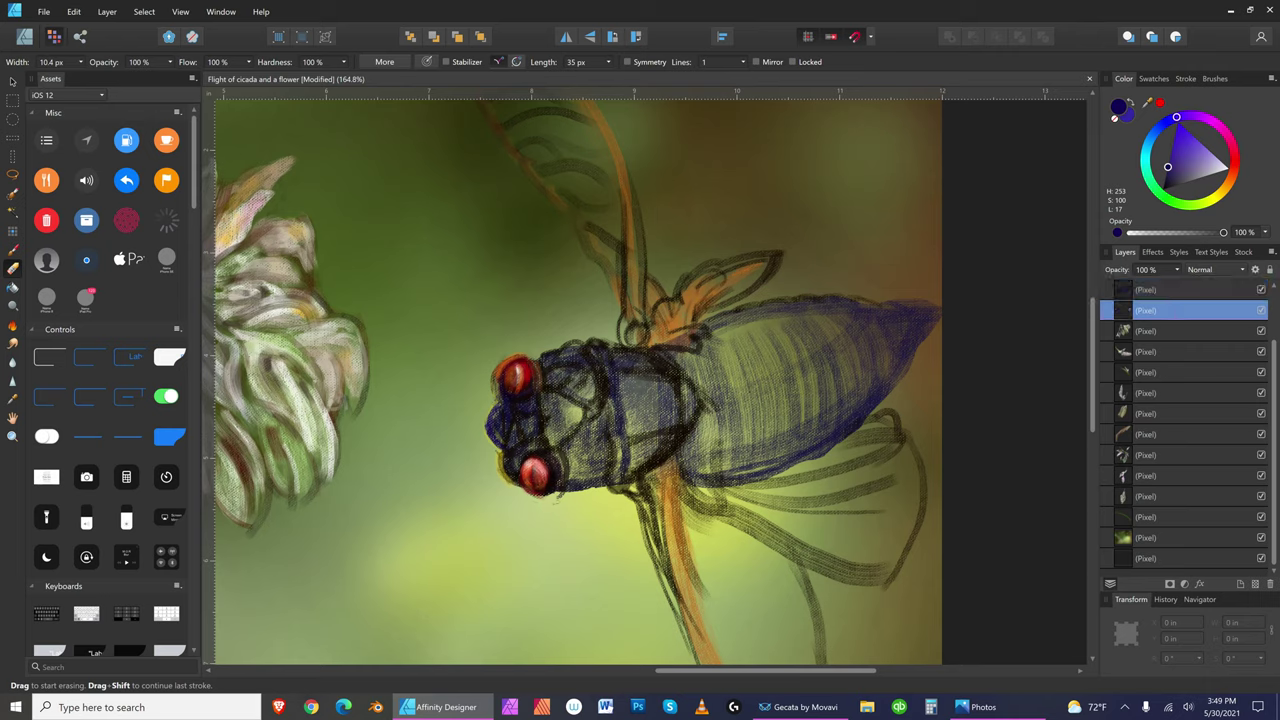
click(1179, 333)
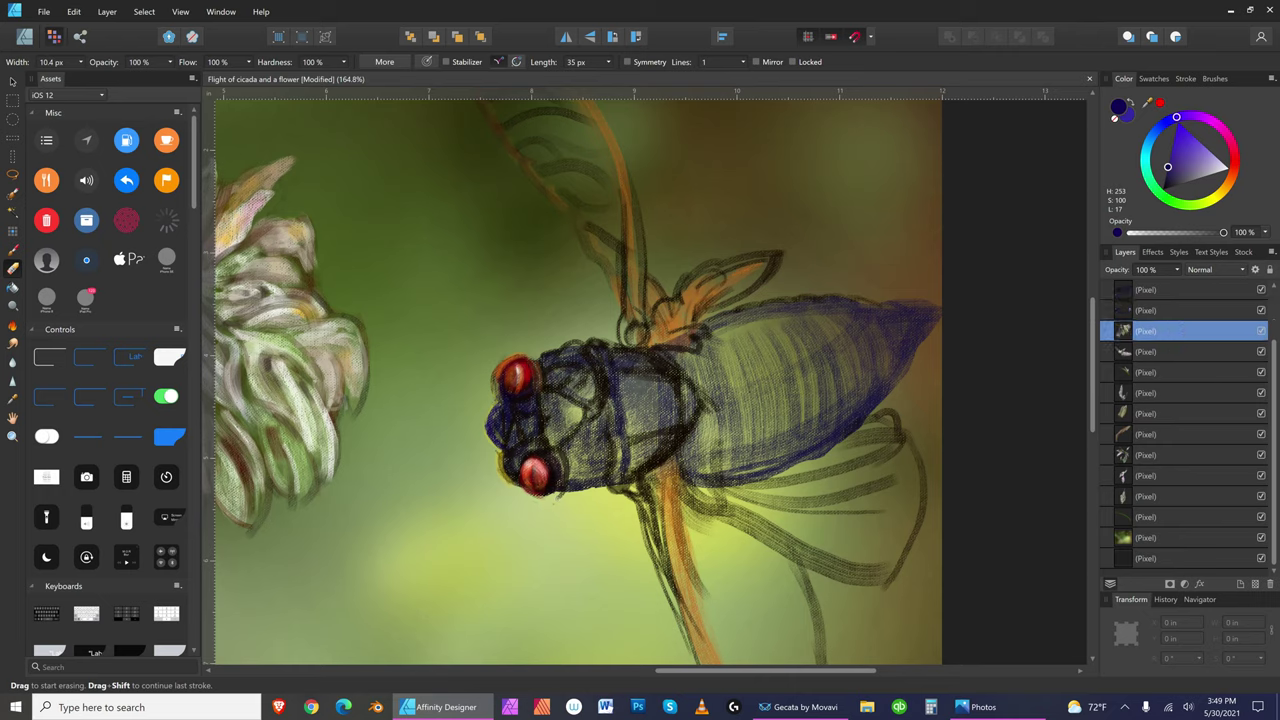
click(1188, 350)
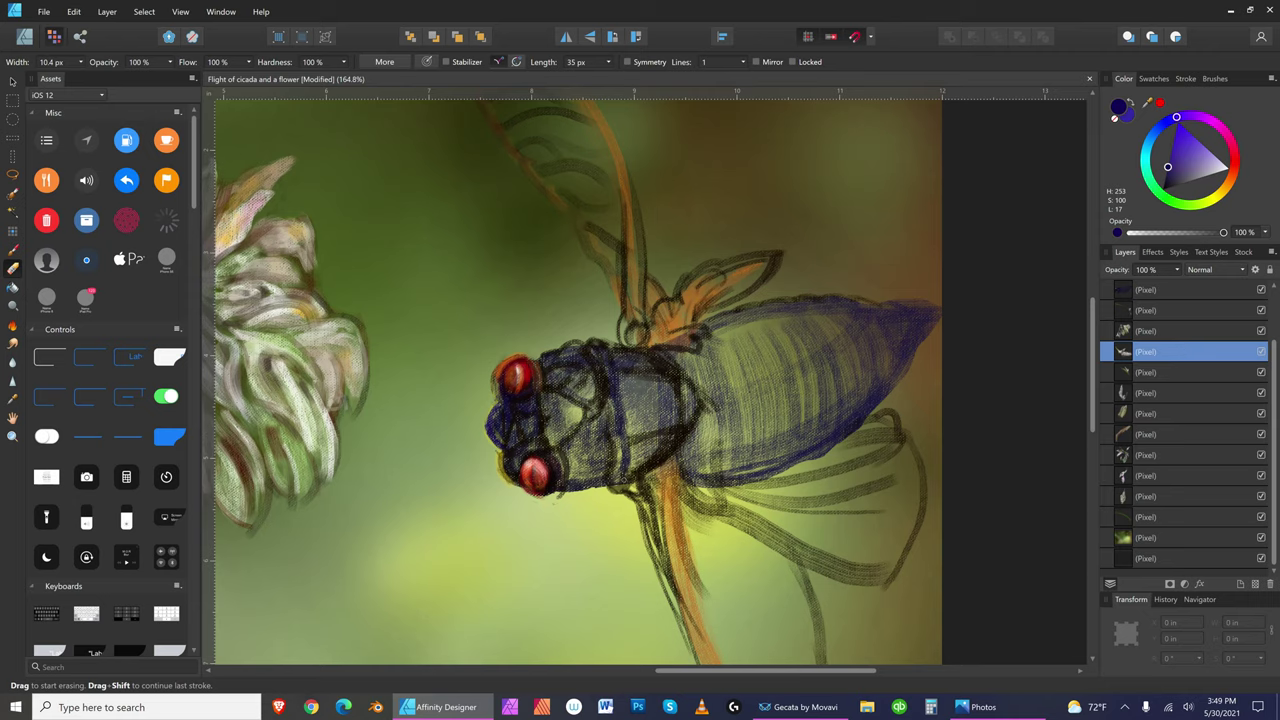
click(1175, 371)
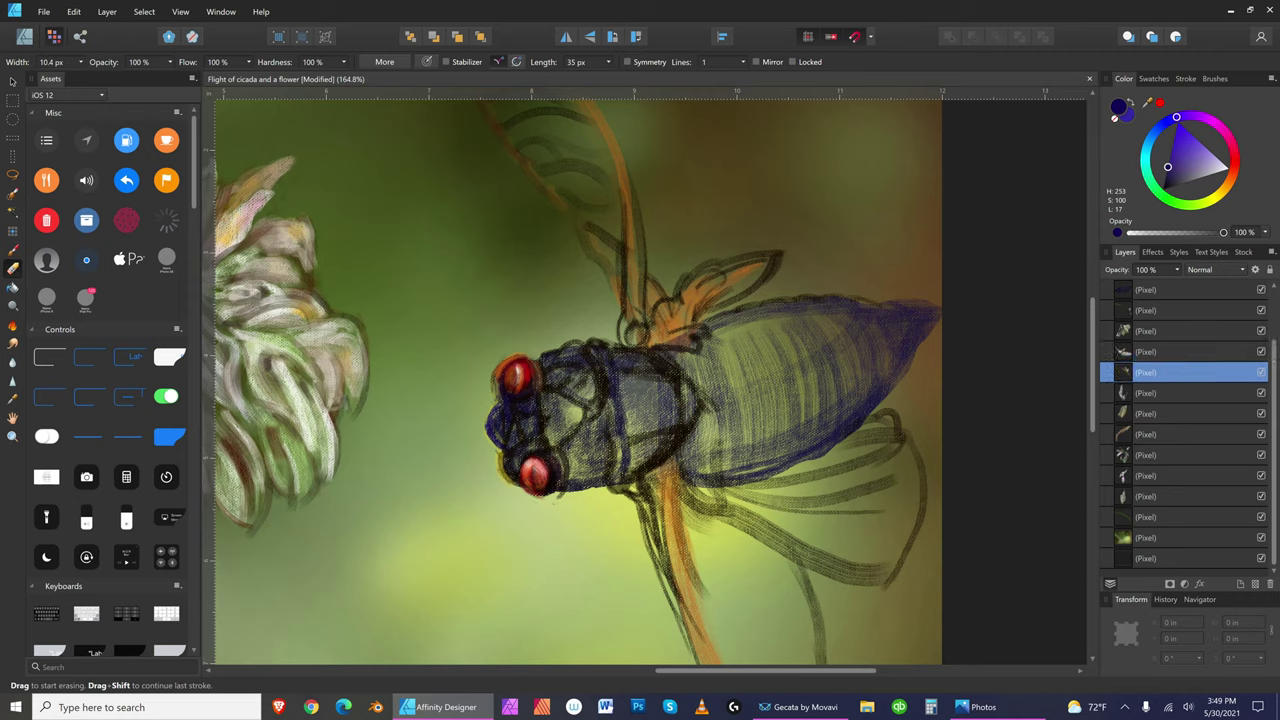
click(1186, 392)
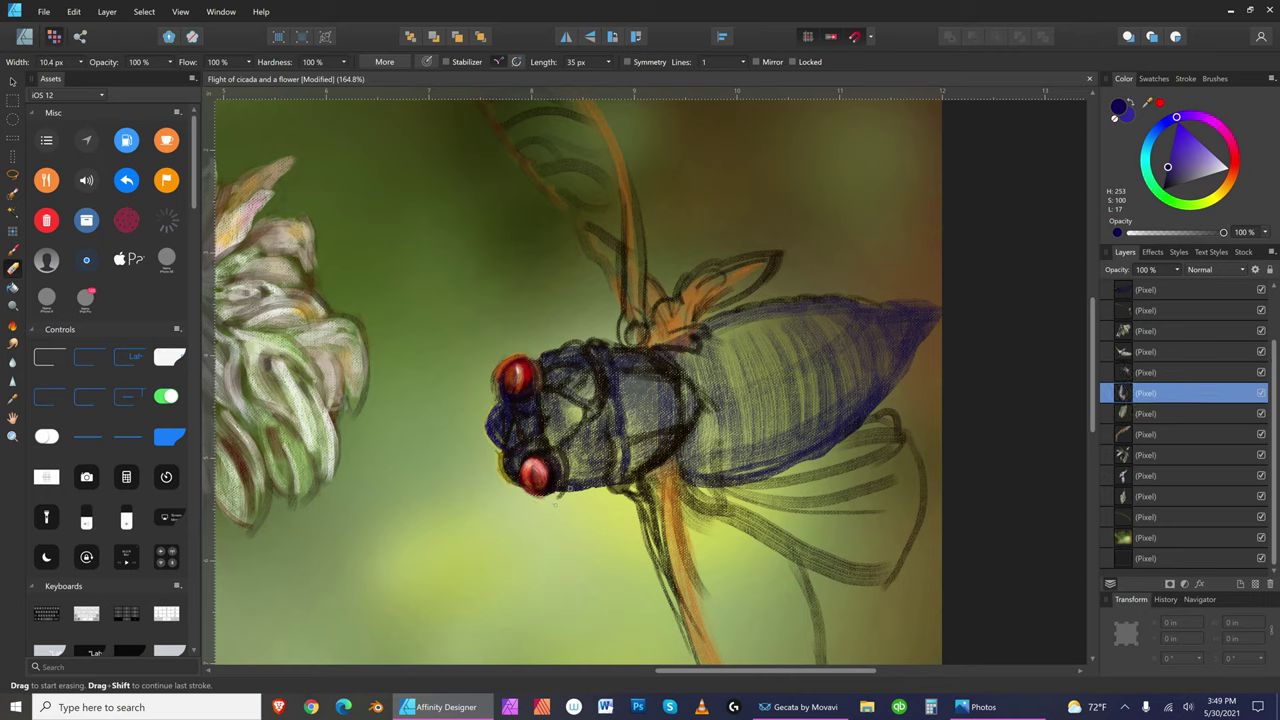
click(1185, 411)
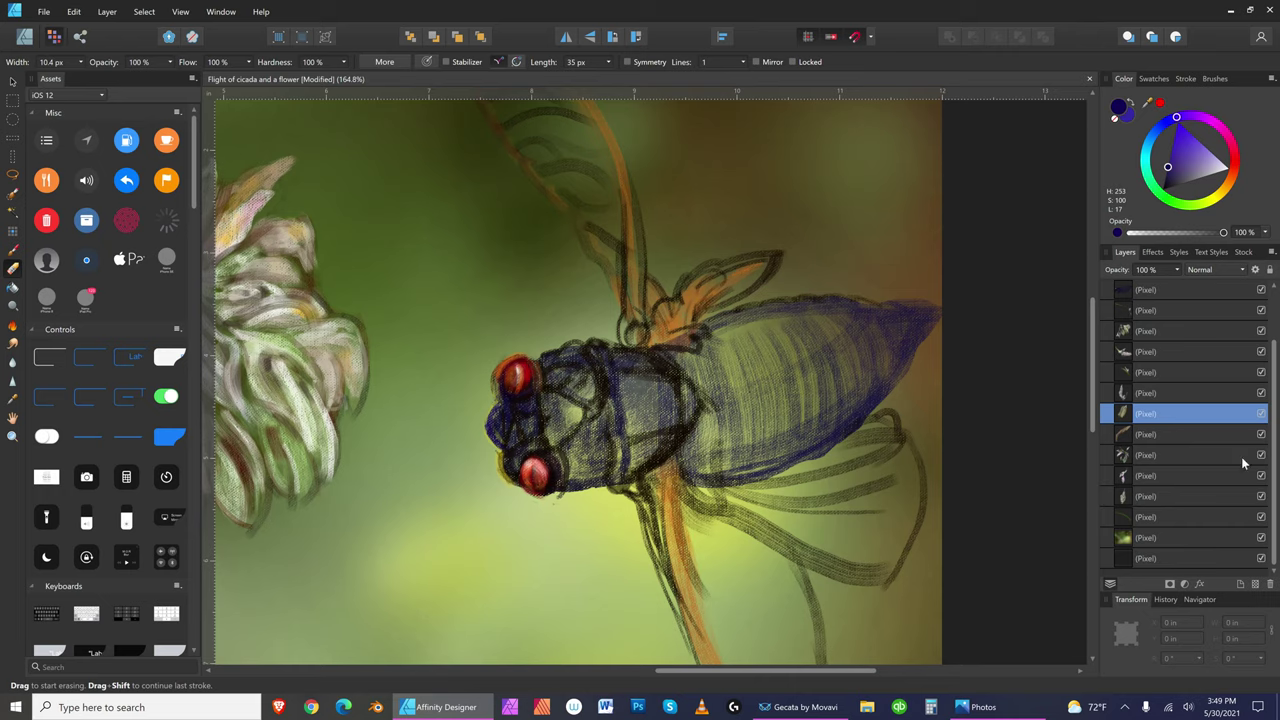
click(1165, 516)
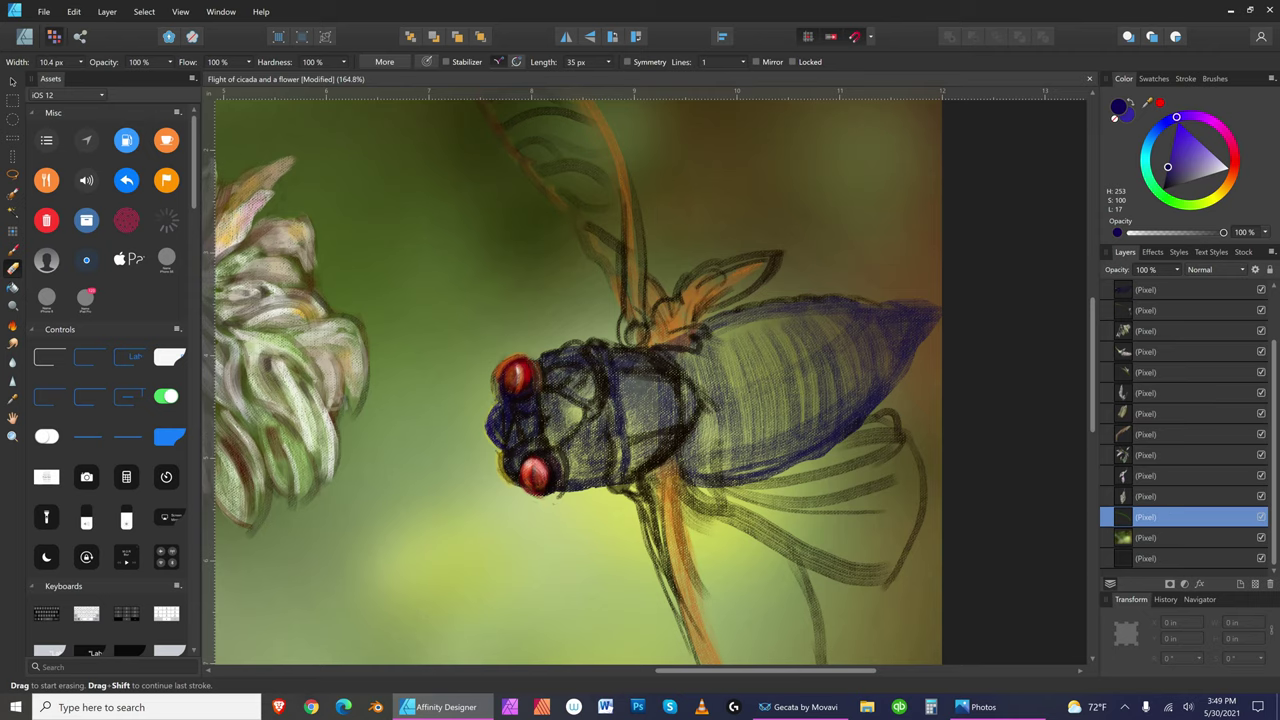
- Try erasing the mark beside the lower eye on the green background layer and undo the strokes
click(1180, 531)
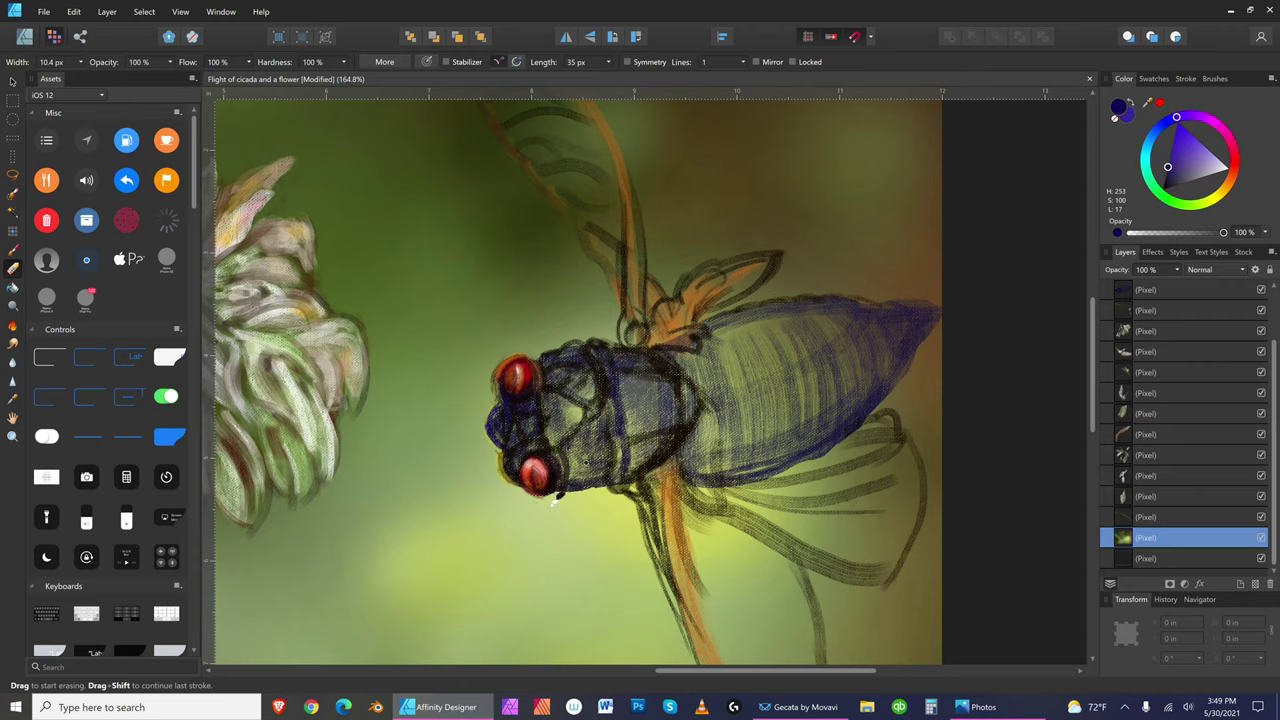
click(75, 12)
click(77, 14)
click(78, 14)
click(79, 18)
- Try erasing the mark beside the lower eye on the bottom layer and the green background layer with a larger eraser
click(1196, 556)
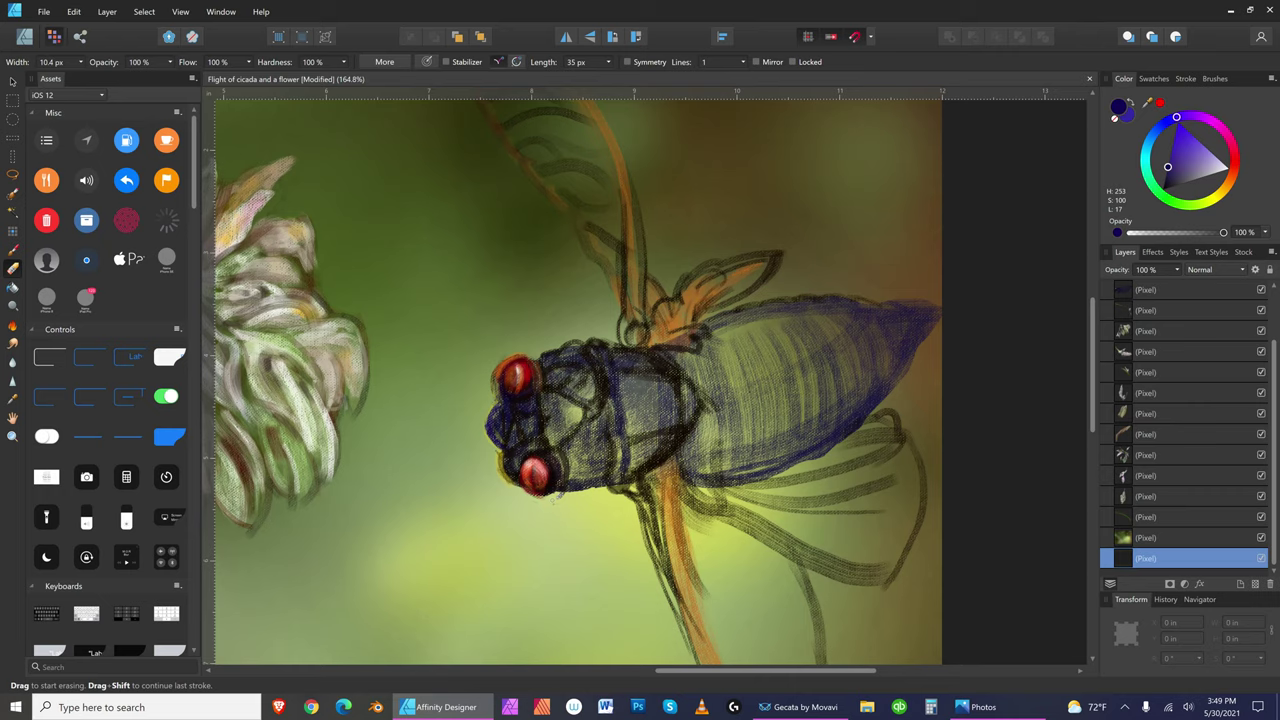
key(bracketright)
key(bracketright)
click(1183, 535)
key(bracketright)
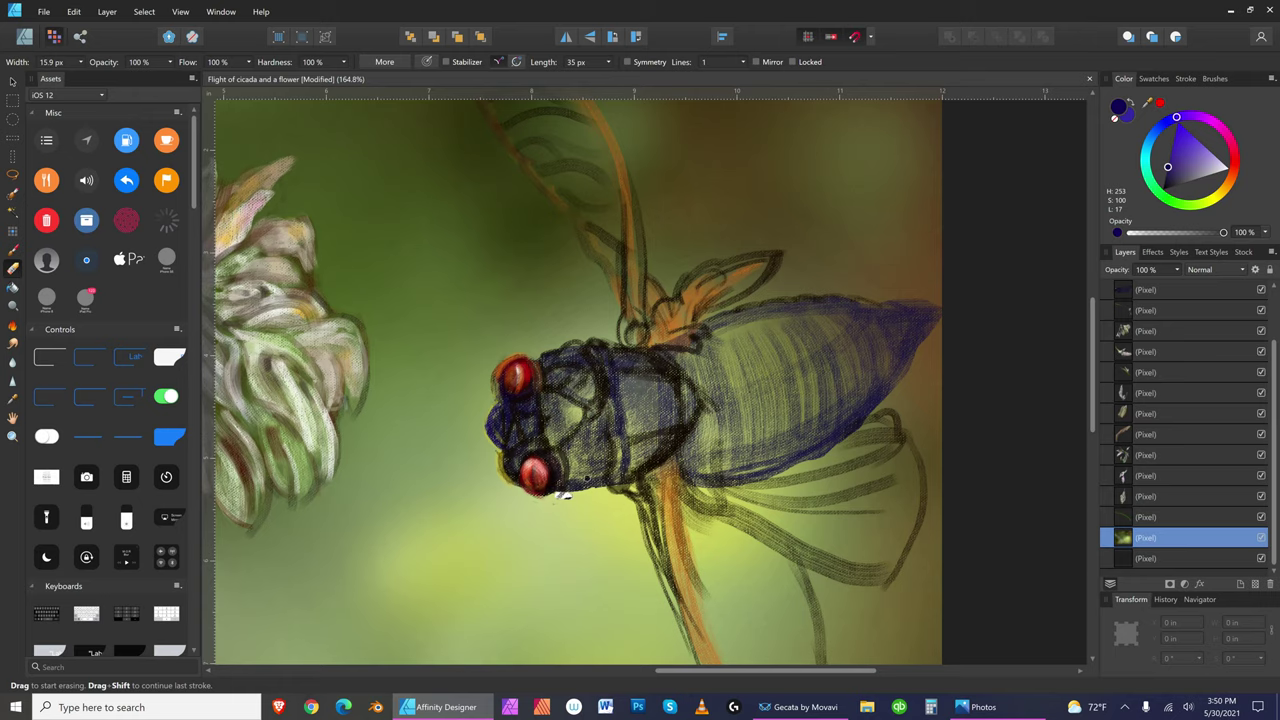
- Undo the eraser strokes made beside the lower eye on the green background layer
click(74, 11)
click(78, 25)
click(75, 13)
click(80, 26)
click(76, 14)
click(80, 25)
click(74, 11)
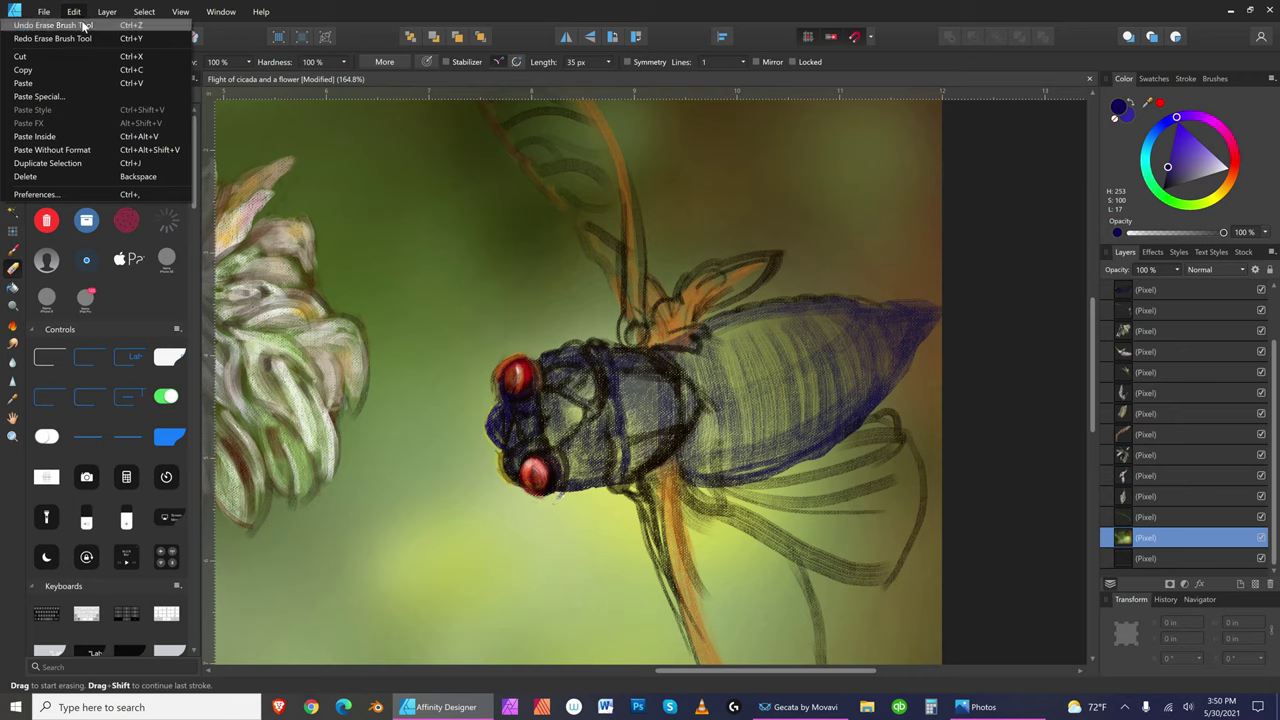
click(80, 25)
- Try erasing the mark beside the lower eye on the layer above the green background and on the fifth and fourth layers, reducing the eraser to 9.7 px
click(1196, 512)
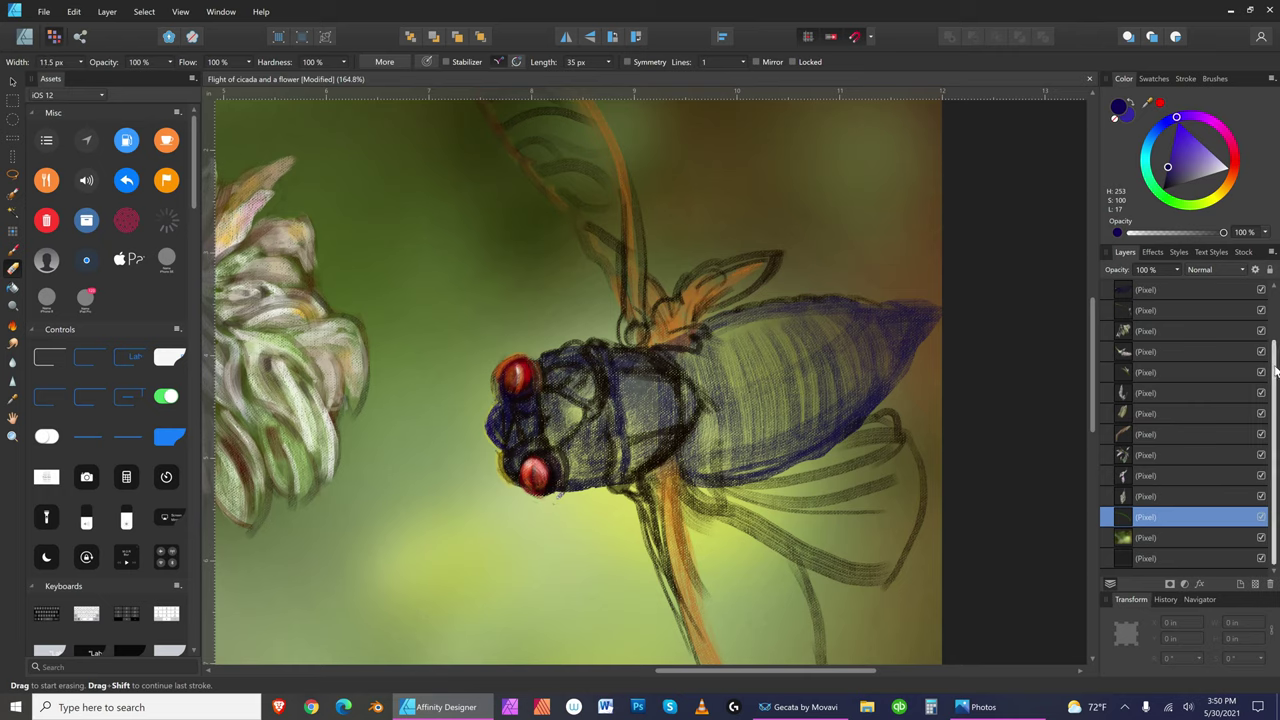
scroll(1277, 330, up, 1)
scroll(1277, 329, up, 1)
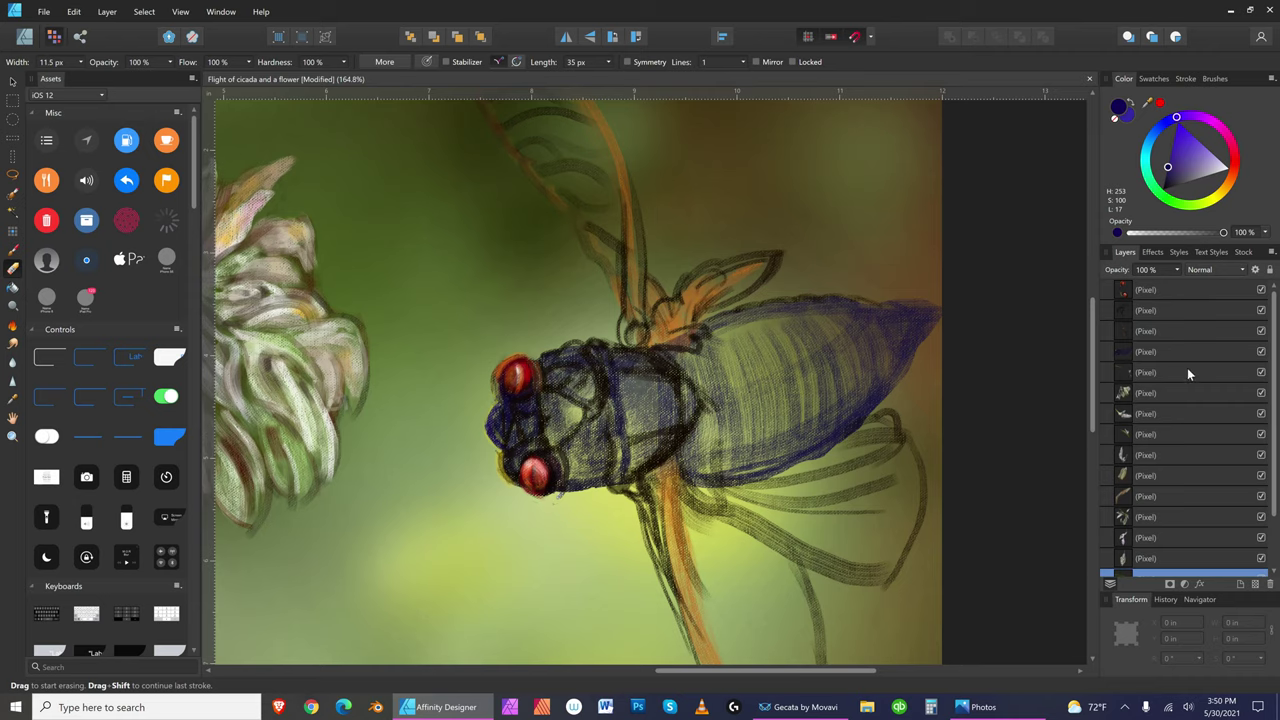
key(bracketleft)
click(1171, 371)
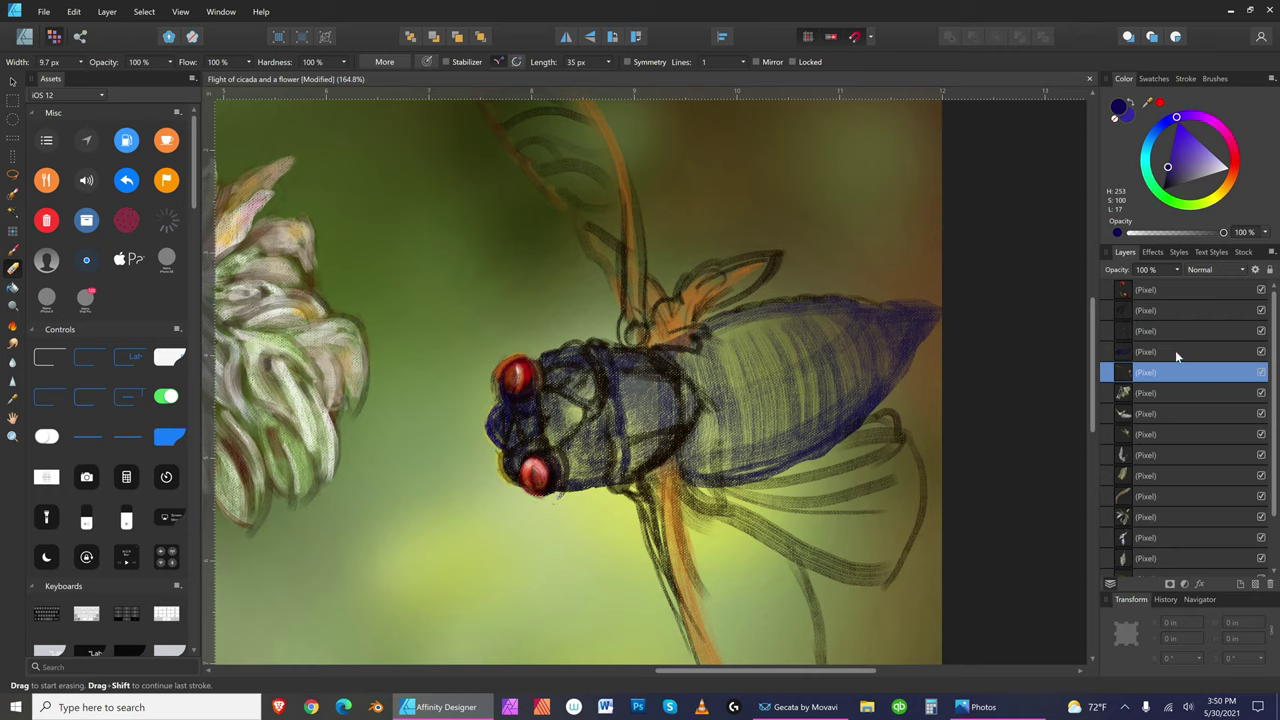
click(1172, 351)
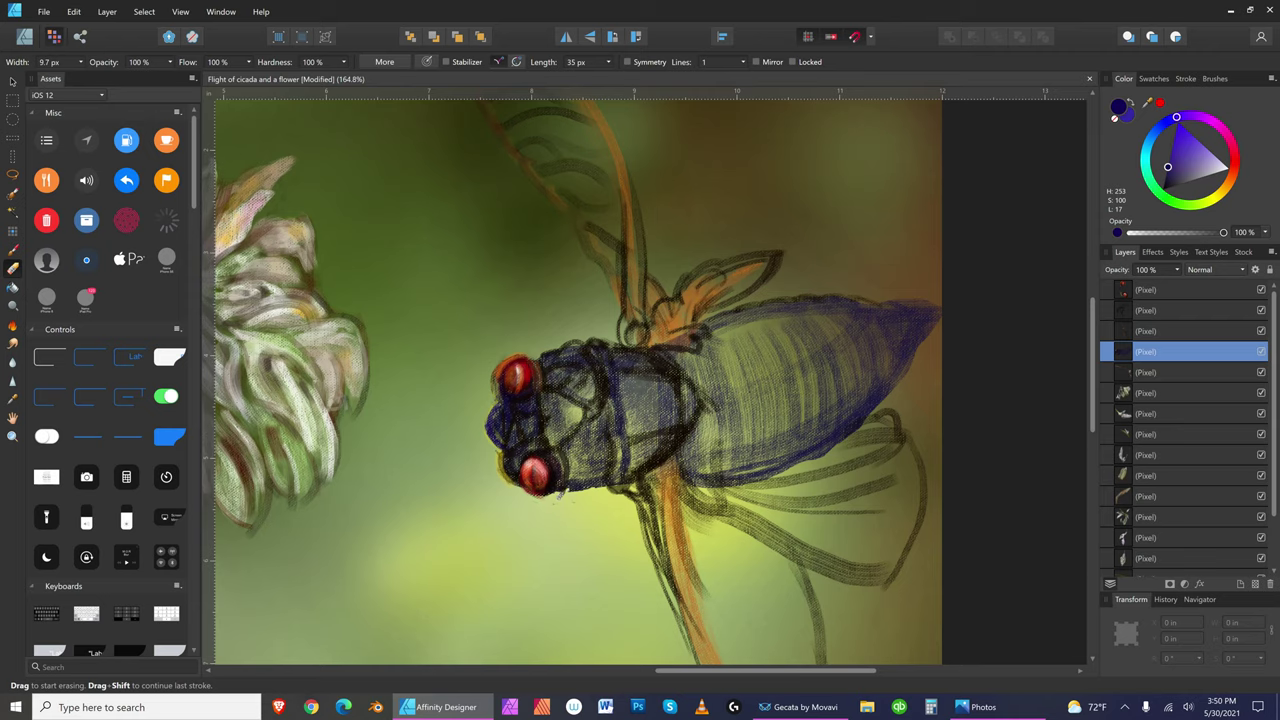
- Check which layer holds the mark by selecting the background, the flower and the mark beside the lower eye on the canvas
click(12, 82)
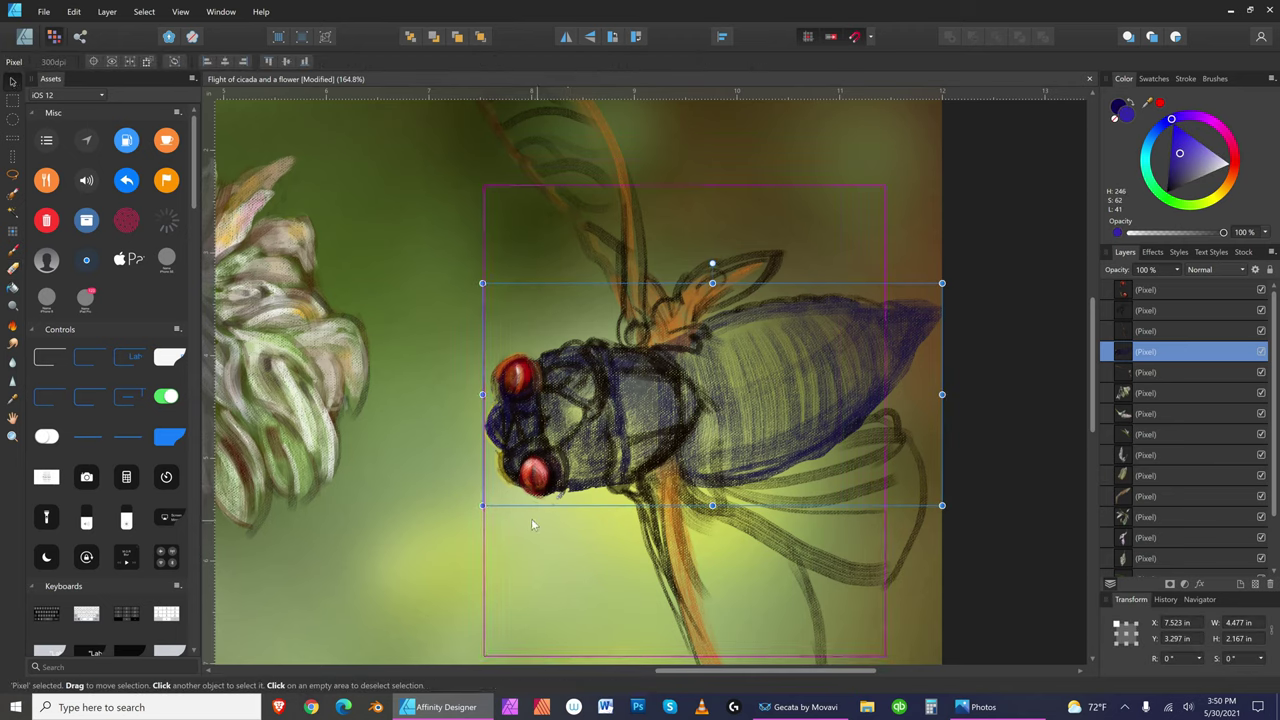
click(421, 542)
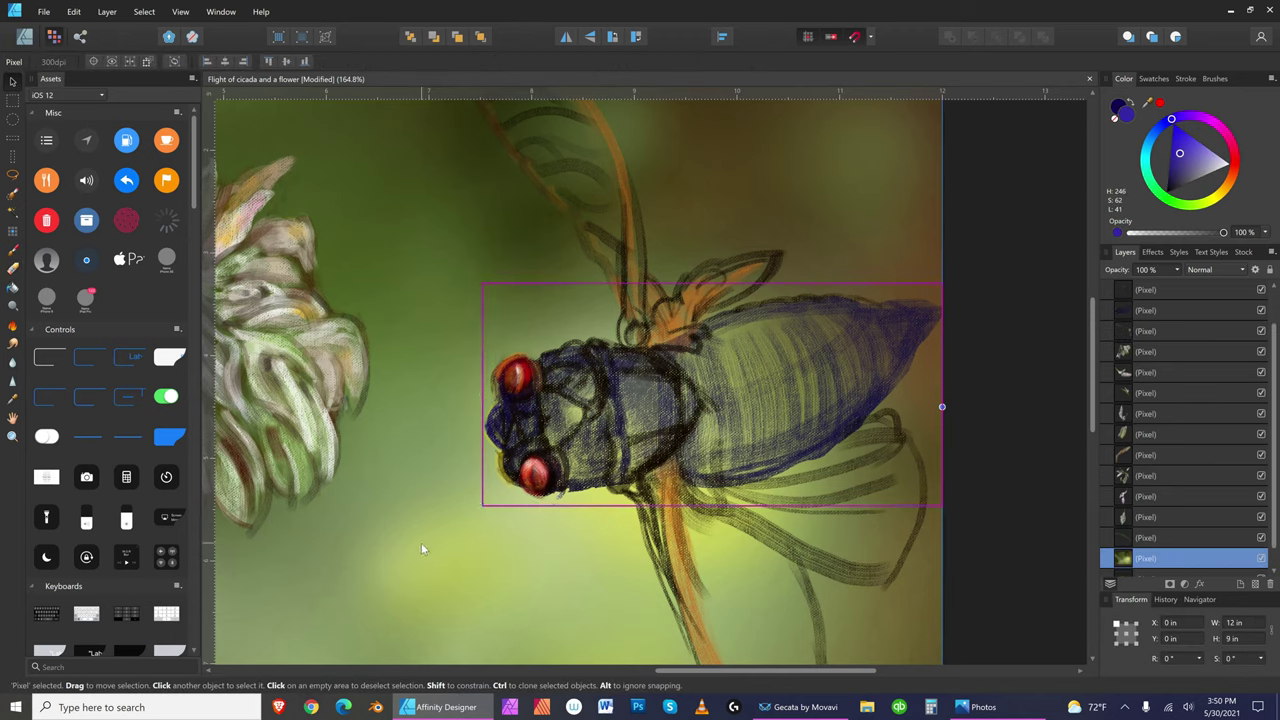
click(322, 463)
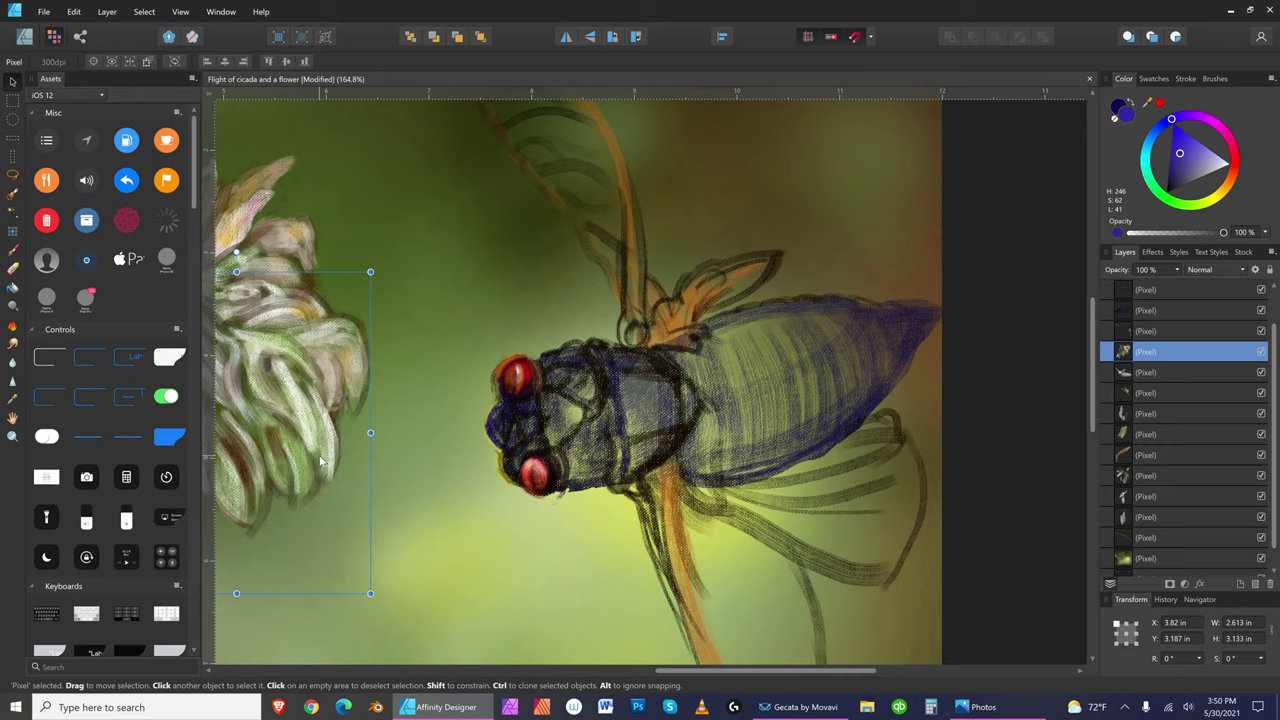
click(562, 497)
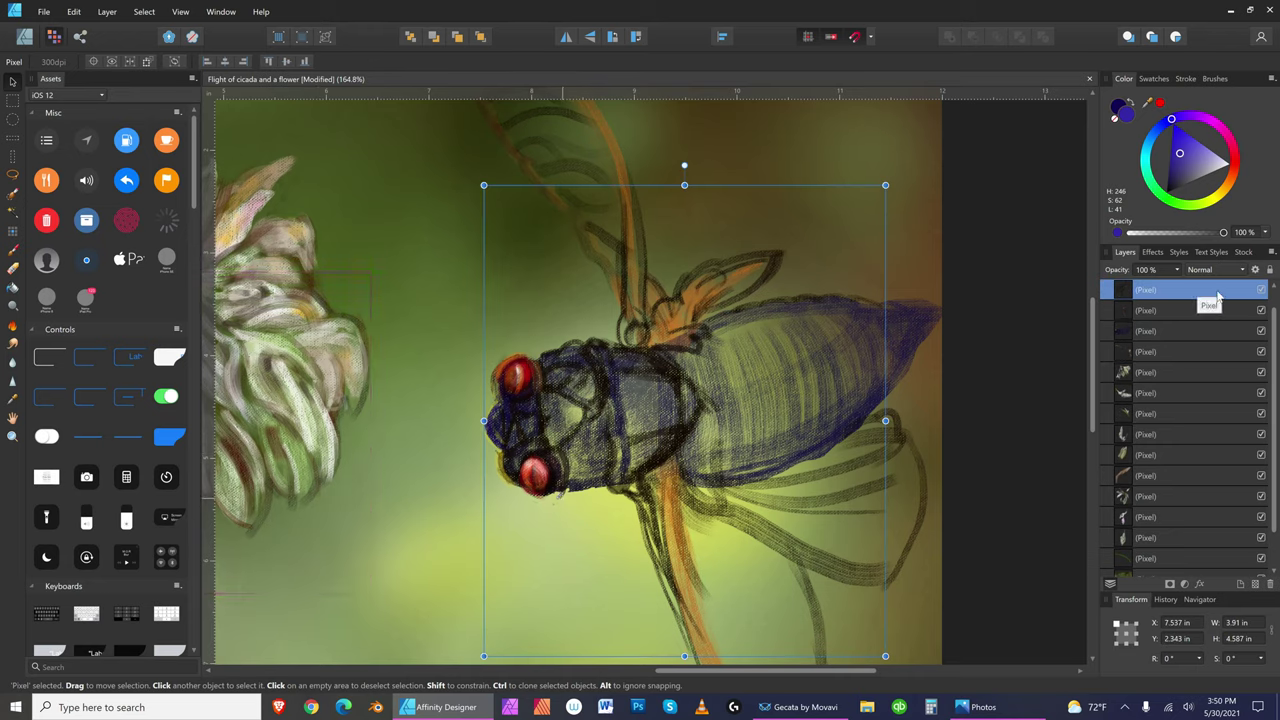
- Try erasing the mark beside the lower eye on the selected outline layer, enlarging the eraser to 14.5 px and then reducing it
click(12, 269)
key(])
key(])
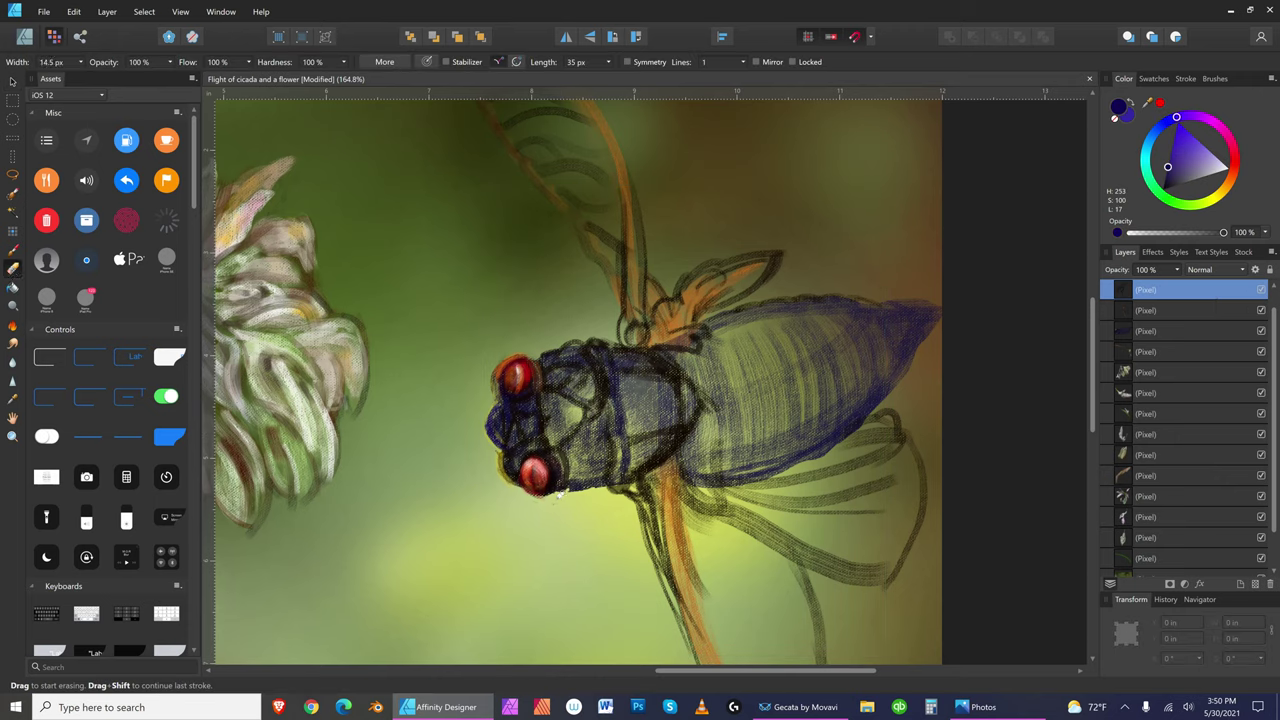
key(bracketleft)
key(bracketleft)
key(bracketleft)
key(bracketleft)
key(bracketleft)
key(bracketleft)
key(bracketleft)
key(bracketleft)
key(bracketleft)
key(bracketleft)
- Add a new pixel layer and set up the paint brush with an orange-red colour (H 16, S 95, L 48)
click(1234, 170)
click(1223, 165)
key(])
key(])
key(])
key(bracketright)
key(bracketright)
key(bracketright)
key(bracketright)
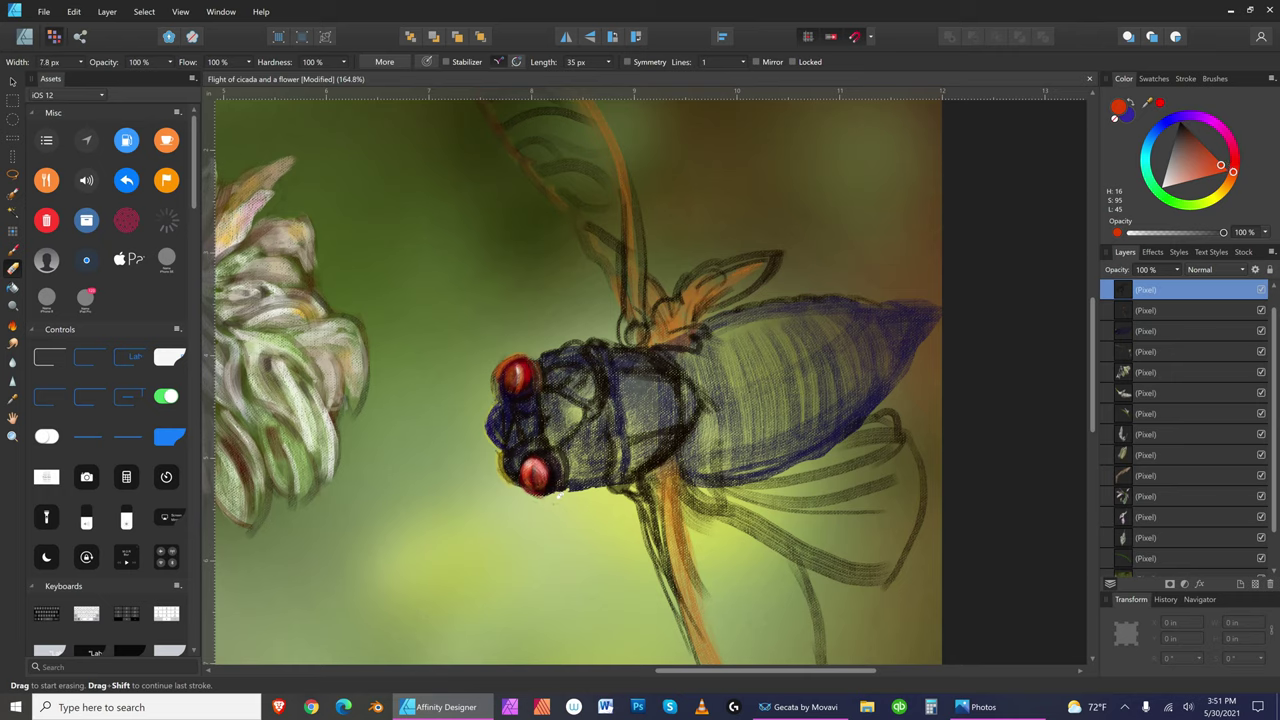
key(bracketright)
key(bracketright)
key(bracketright)
key(bracketright)
click(1256, 584)
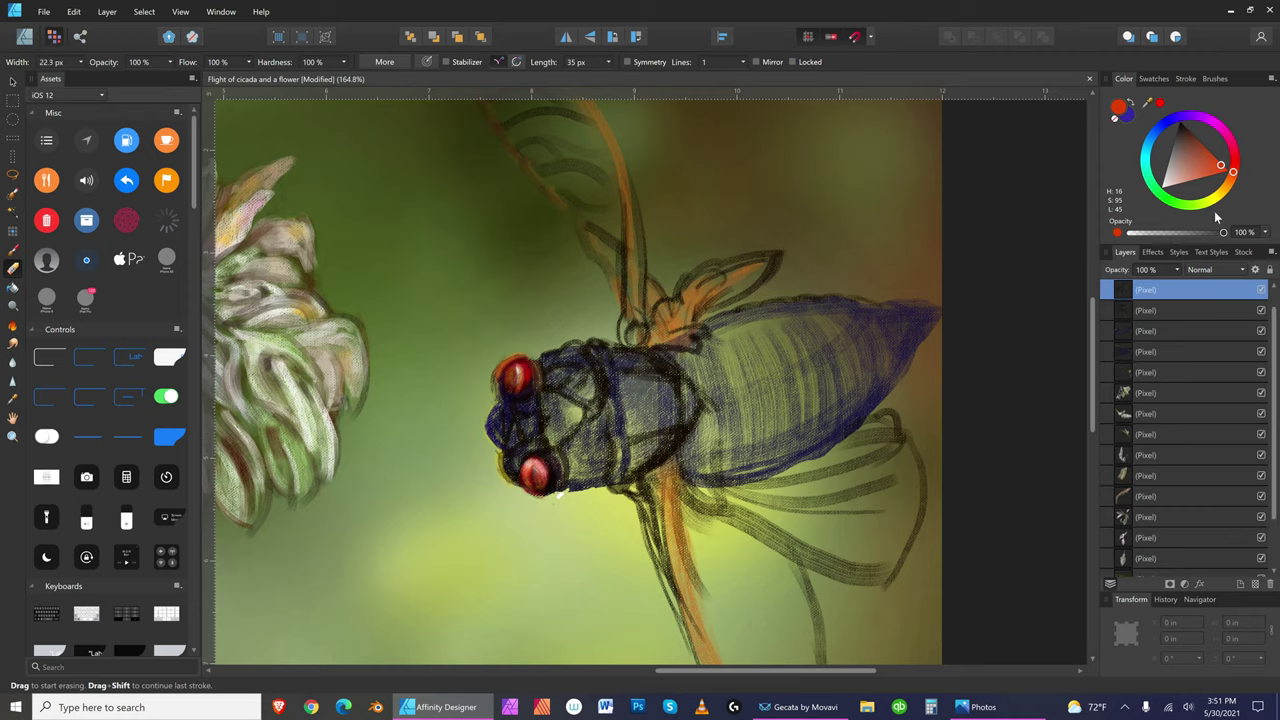
key(bracketleft)
key(bracketleft)
key(bracketleft)
click(12, 251)
click(12, 251)
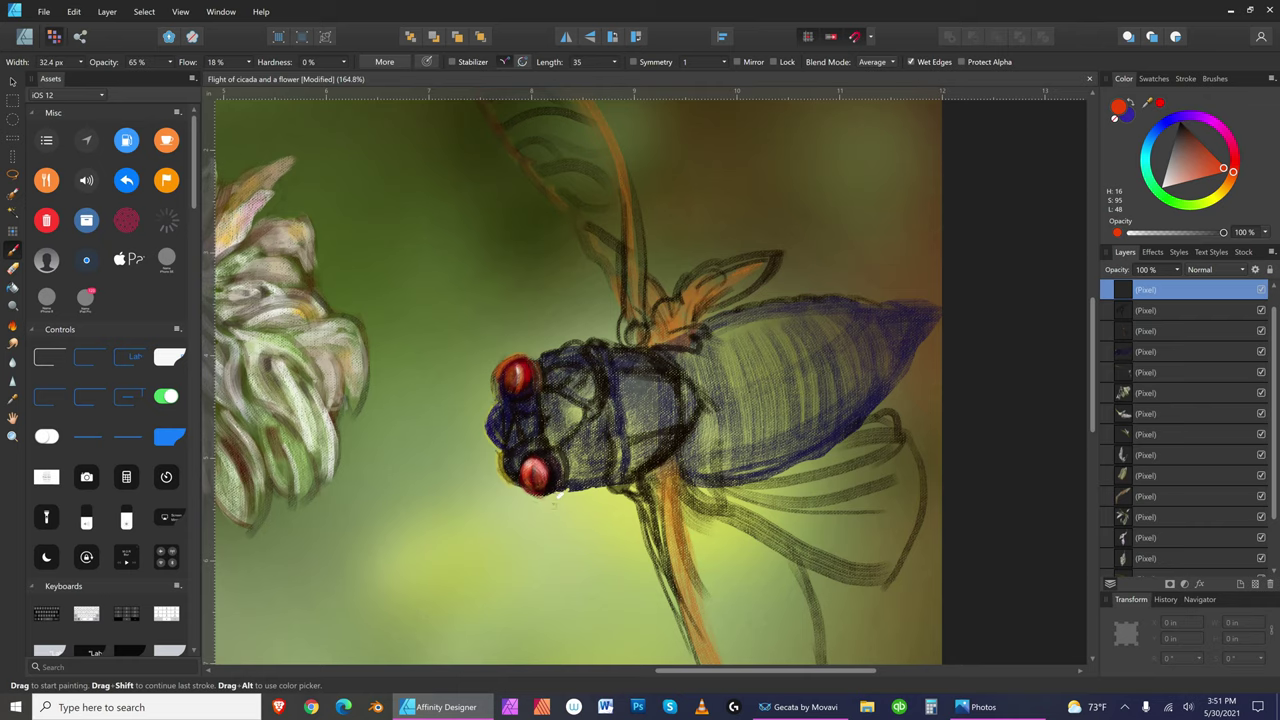
- Paint short orange-red stubs projecting outward behind the lower and upper eyes, varying the brush size between strokes
drag(560, 491, 550, 506)
key(bracketleft)
key(bracketleft)
key(bracketleft)
key(bracketleft)
key(bracketleft)
key(bracketleft)
key(bracketleft)
key(bracketright)
key(bracketright)
key(bracketright)
key(bracketright)
key(bracketright)
key(bracketright)
key(bracketright)
key(bracketright)
key(bracketright)
key(bracketright)
key(bracketright)
key(bracketleft)
key(bracketleft)
key(bracketleft)
key(bracketleft)
key(bracketleft)
key(bracketleft)
key(bracketleft)
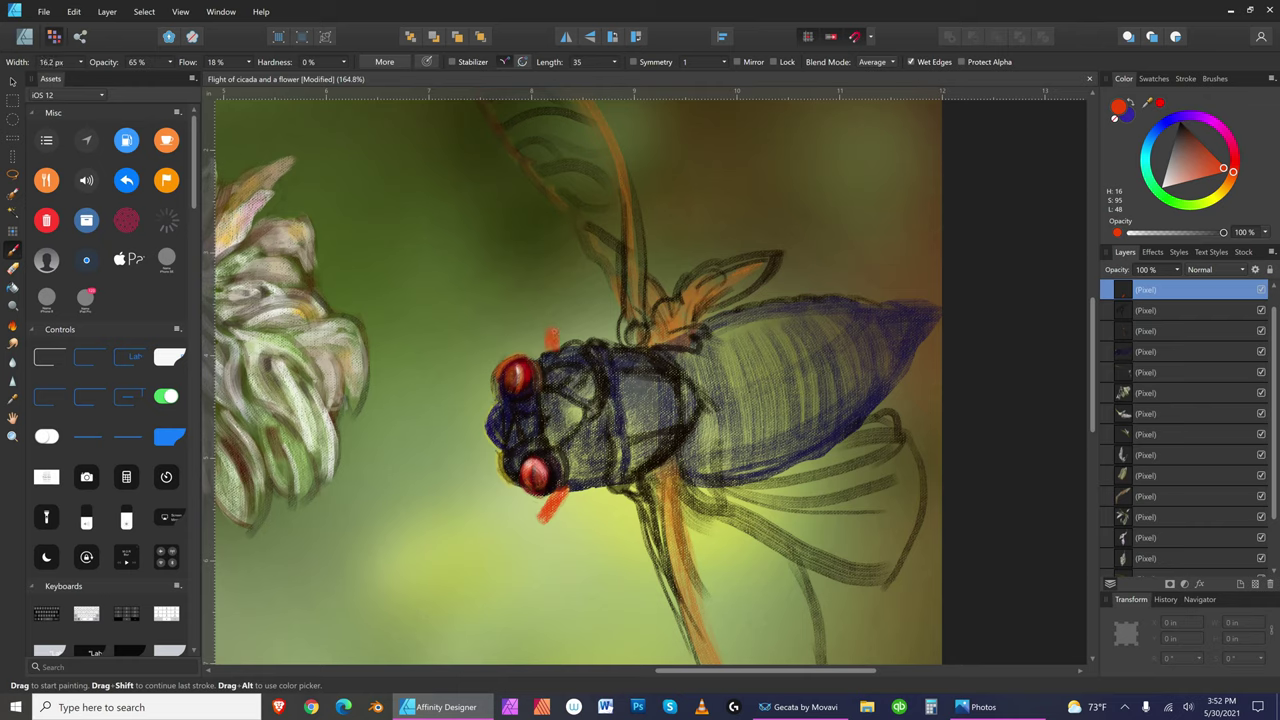
key(bracketleft)
key(bracketright)
- Change the paint colour to pure red (H 0, S 95, L 48) and paint over both stubs behind the eyes
drag(1232, 172, 1235, 160)
key(bracketright)
key(bracketright)
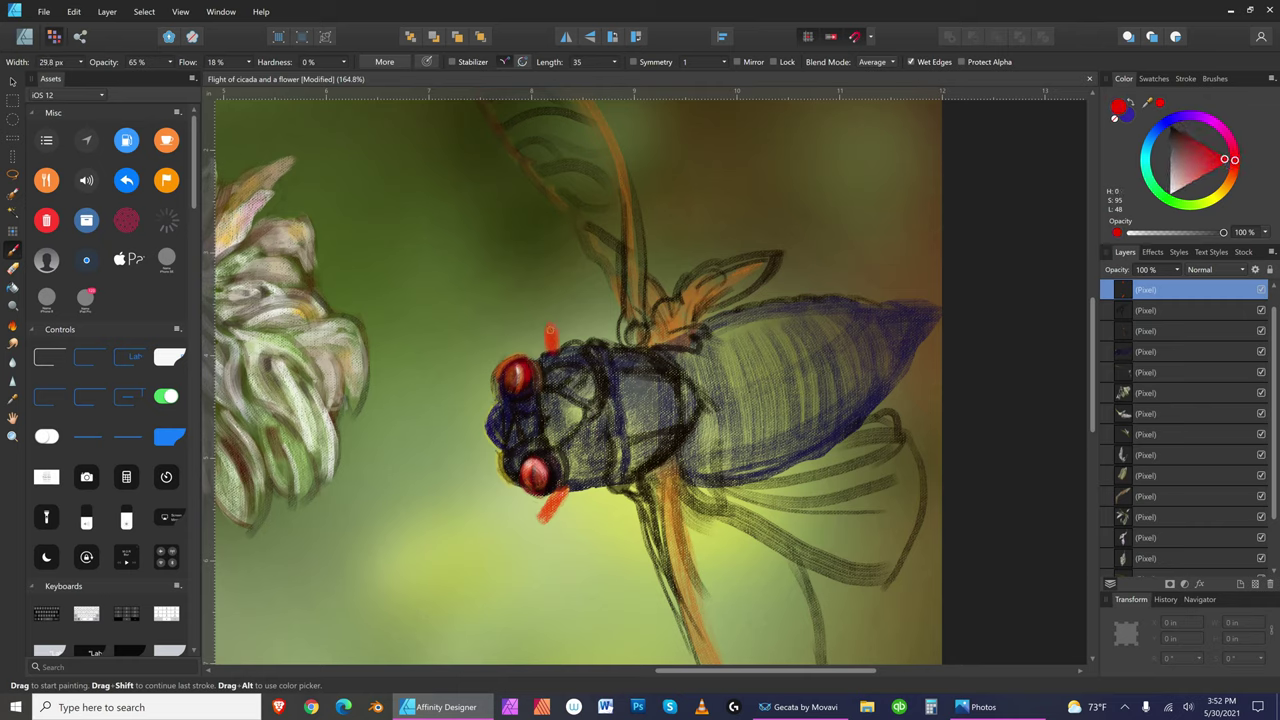
drag(562, 491, 552, 506)
- Try slimming both sides of the red stub behind the upper eye with the eraser
click(12, 267)
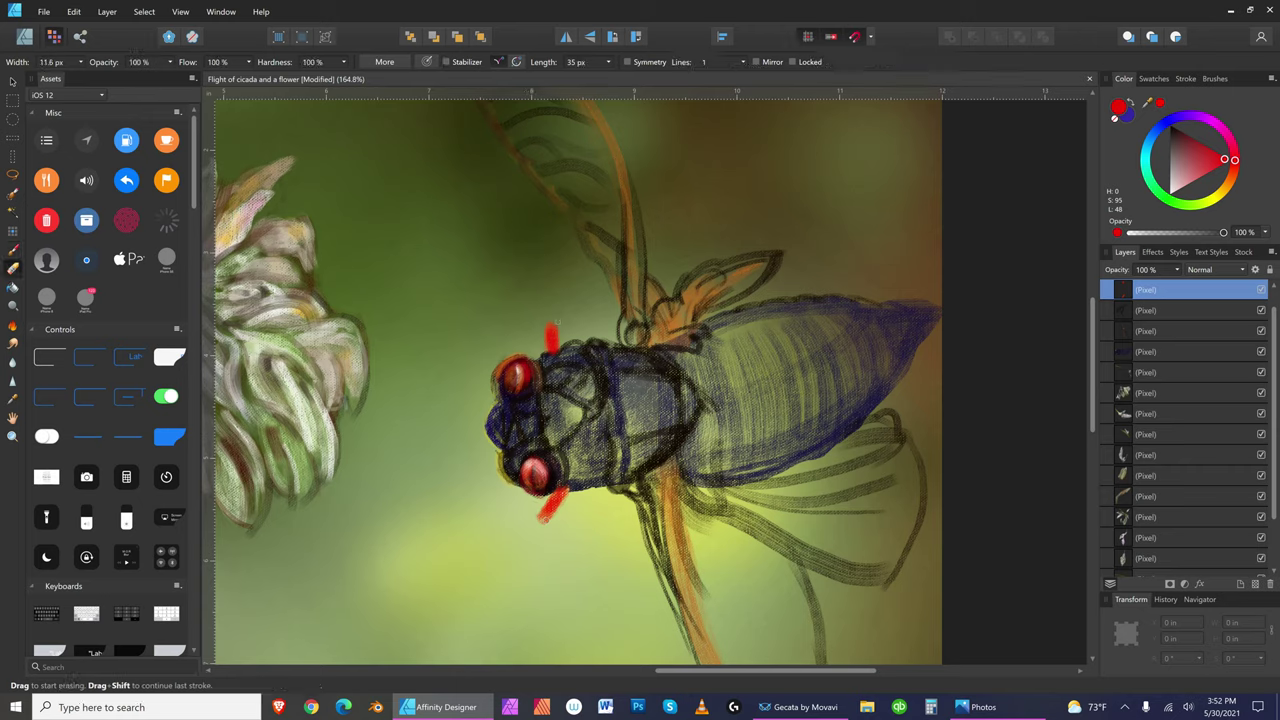
drag(557, 326, 557, 342)
drag(543, 328, 544, 352)
key(bracketleft)
- Undo the recent eraser strokes on the red stub behind the upper eye
click(75, 12)
click(77, 14)
key(bracketright)
click(78, 13)
click(79, 26)
click(75, 12)
click(77, 13)
click(76, 12)
click(80, 14)
click(80, 14)
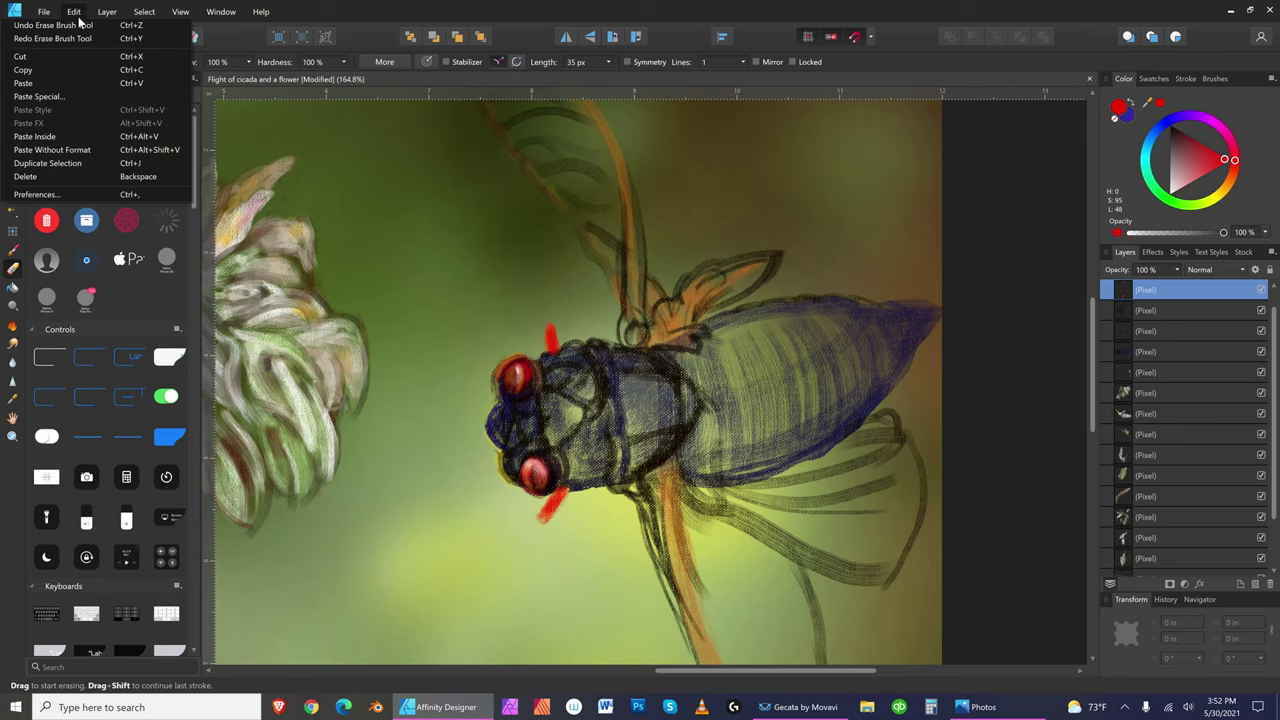
click(79, 28)
click(76, 13)
- Trim the outer tip of the red stub behind the upper eye, adjusting the eraser size between strokes
click(553, 320)
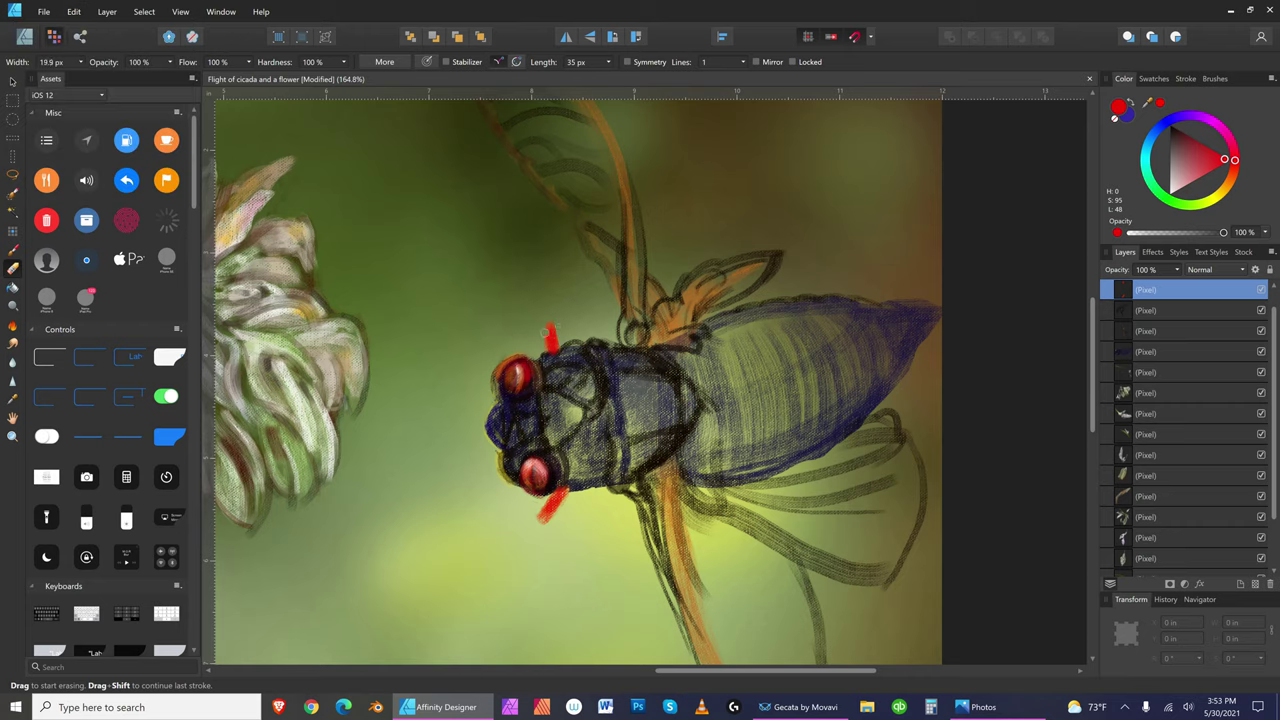
drag(549, 326, 557, 329)
key(])
key(bracketleft)
key(bracketleft)
key(bracketright)
key(bracketright)
key(bracketright)
- Shorten the outer tip of the red stub behind the lower eye with the eraser
drag(540, 521, 548, 514)
key(bracketleft)
key(bracketright)
key(bracketright)
key(bracketleft)
- Pick an orange colour (H 35, S 95, L 48) and paint orange accents on the upper stub with a progressively smaller brush
click(1230, 190)
key(bracketleft)
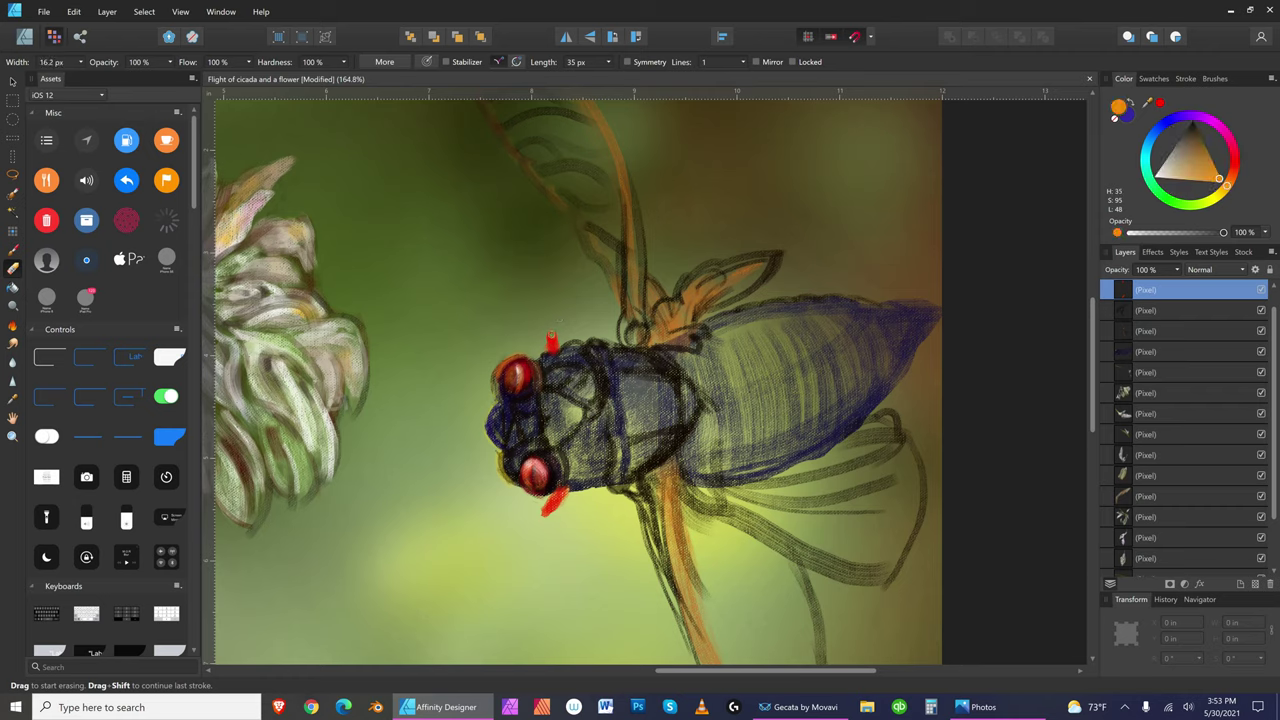
key(bracketleft)
click(15, 251)
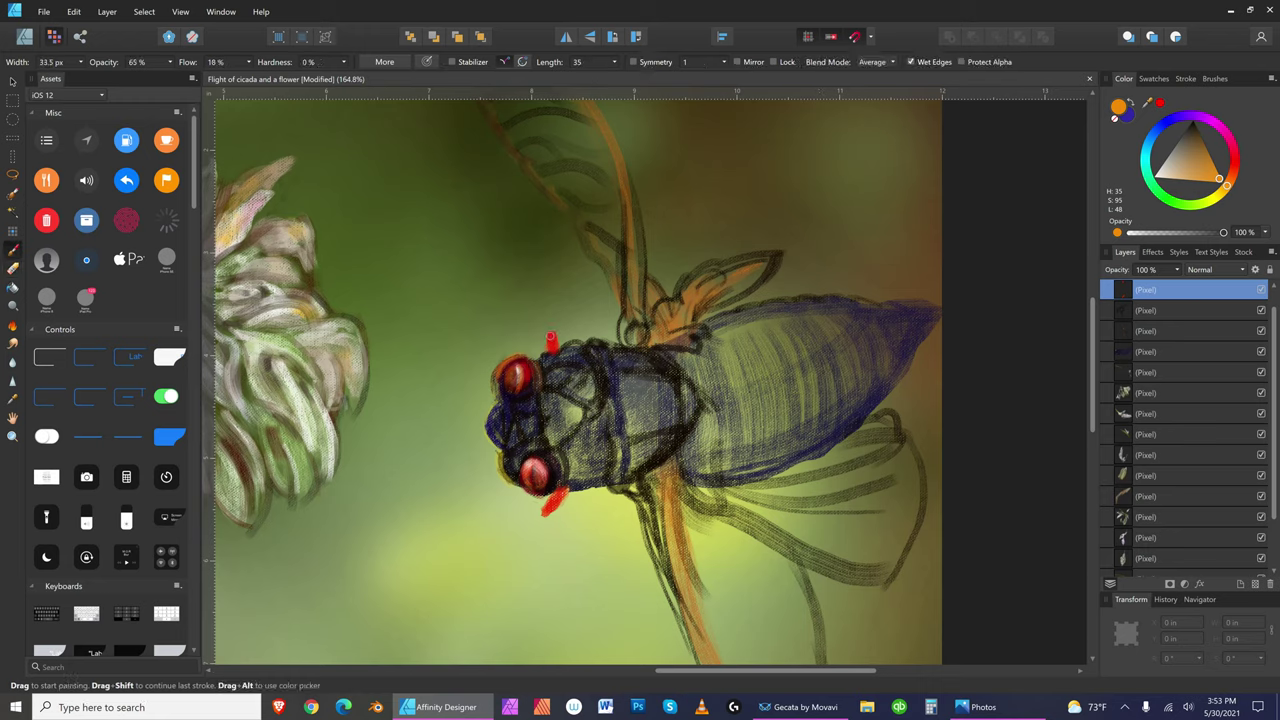
key(bracketleft)
key(bracketleft)
key(bracketleft)
key(bracketleft)
key(bracketleft)
key(bracketleft)
key(bracketleft)
key(bracketleft)
key(bracketright)
key(bracketleft)
key(bracketleft)
key(bracketleft)
- Shade the upper stub with a lighter orange and a darker orange-brown along its length
click(1210, 177)
key(bracketleft)
click(1204, 132)
drag(549, 337, 547, 351)
drag(554, 338, 546, 354)
- Pick a yellow colour (H 49, S 84, L 61) and paint fine highlights on the upper stub
click(1200, 178)
drag(1222, 190, 1220, 189)
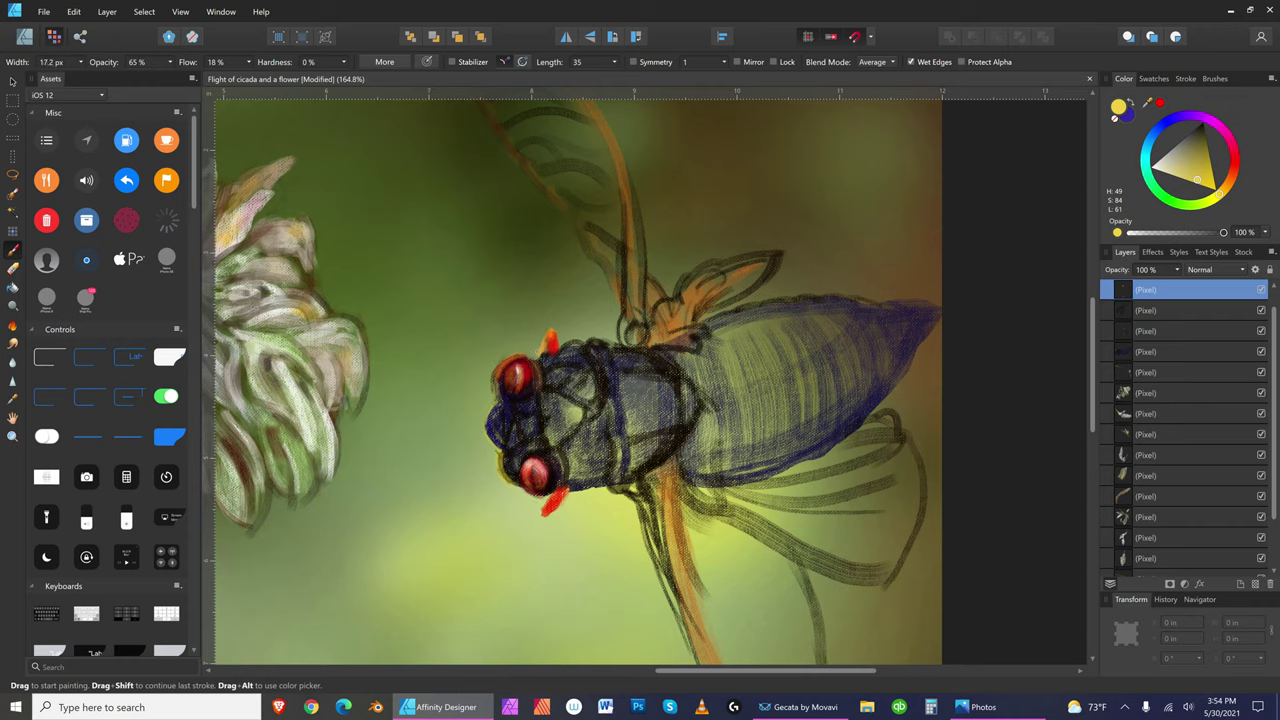
key(bracketleft)
key(bracketleft)
key(bracketleft)
key(bracketright)
key(bracketleft)
key(bracketleft)
- Paint a dark yellow-brown shade on the upper stub and a pale highlight along its edge facing the upper eye
click(1204, 133)
key(bracketright)
key(bracketright)
key(bracketright)
key(bracketright)
key(bracketright)
key(bracketright)
click(1151, 168)
key(bracketleft)
drag(543, 345, 536, 358)
key(bracketleft)
- Pick a dark brown (H 24, S 100, L 17), deepen it to L 9 and paint dark details on the upper stub
click(1234, 178)
click(1200, 137)
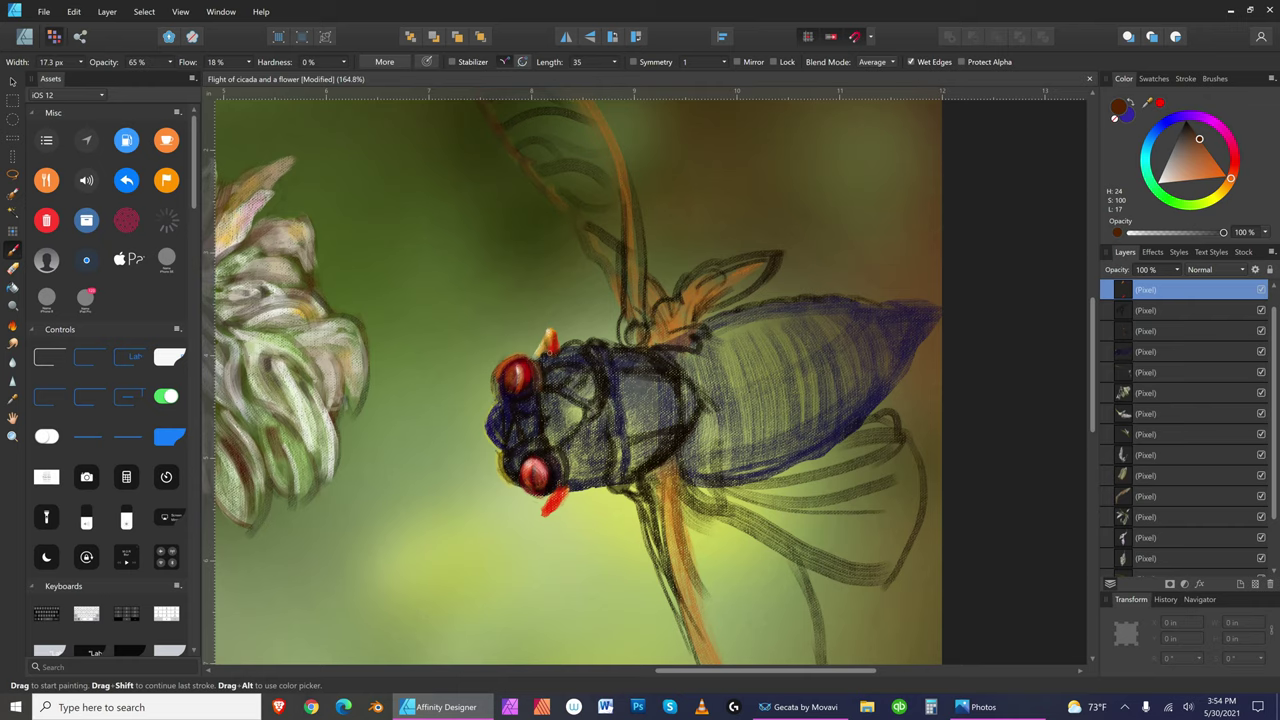
drag(1210, 130, 1202, 125)
key(bracketleft)
- Save the document and display it at 100% zoom
click(44, 11)
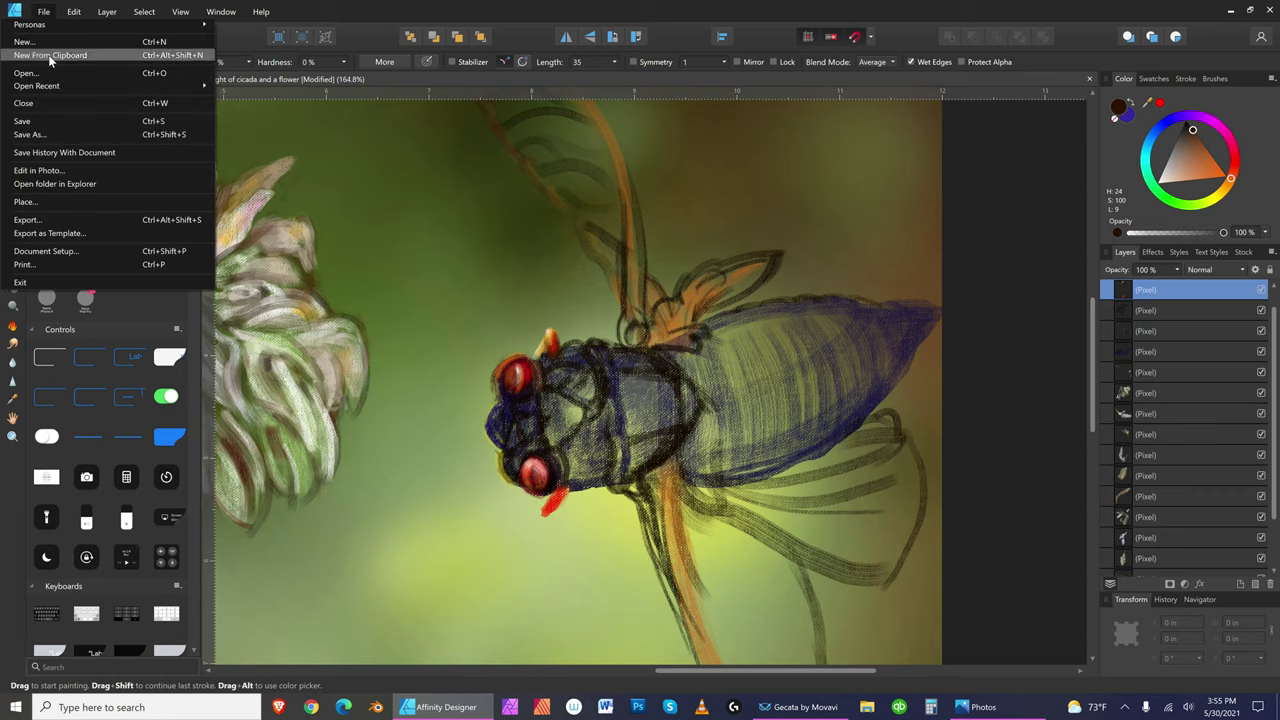
click(63, 122)
click(182, 13)
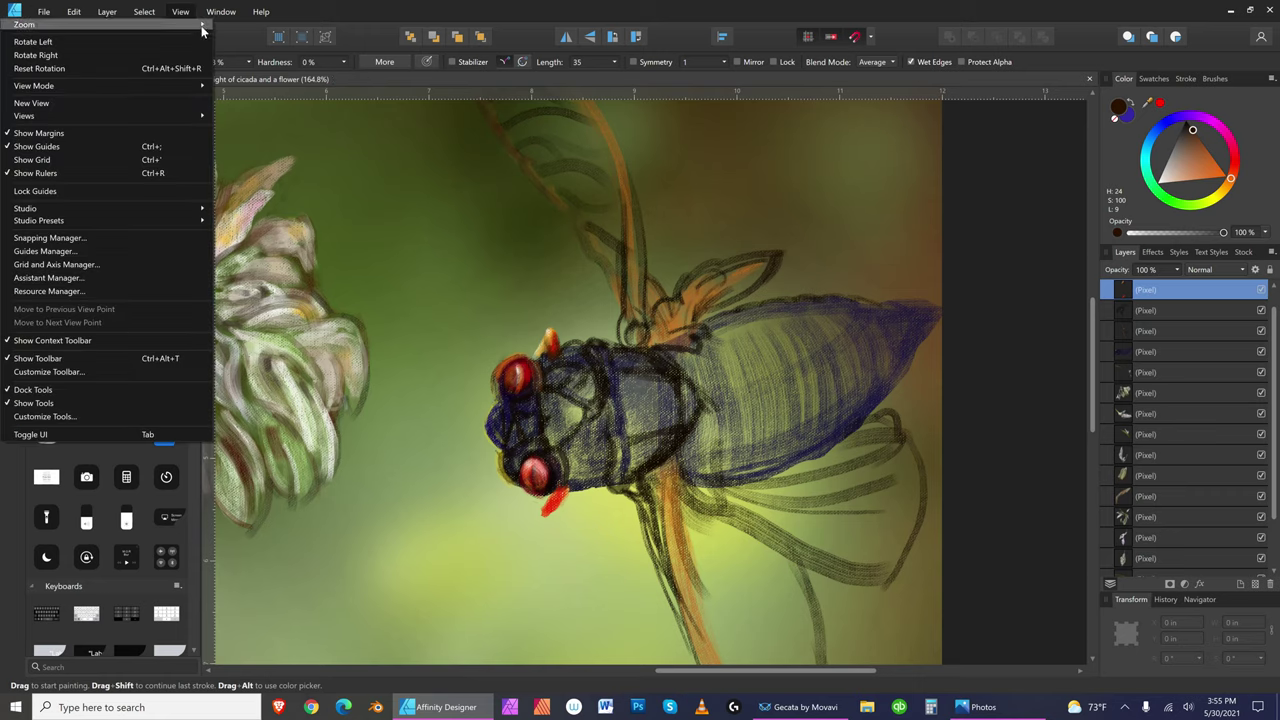
mouse_move(201, 31)
click(284, 91)
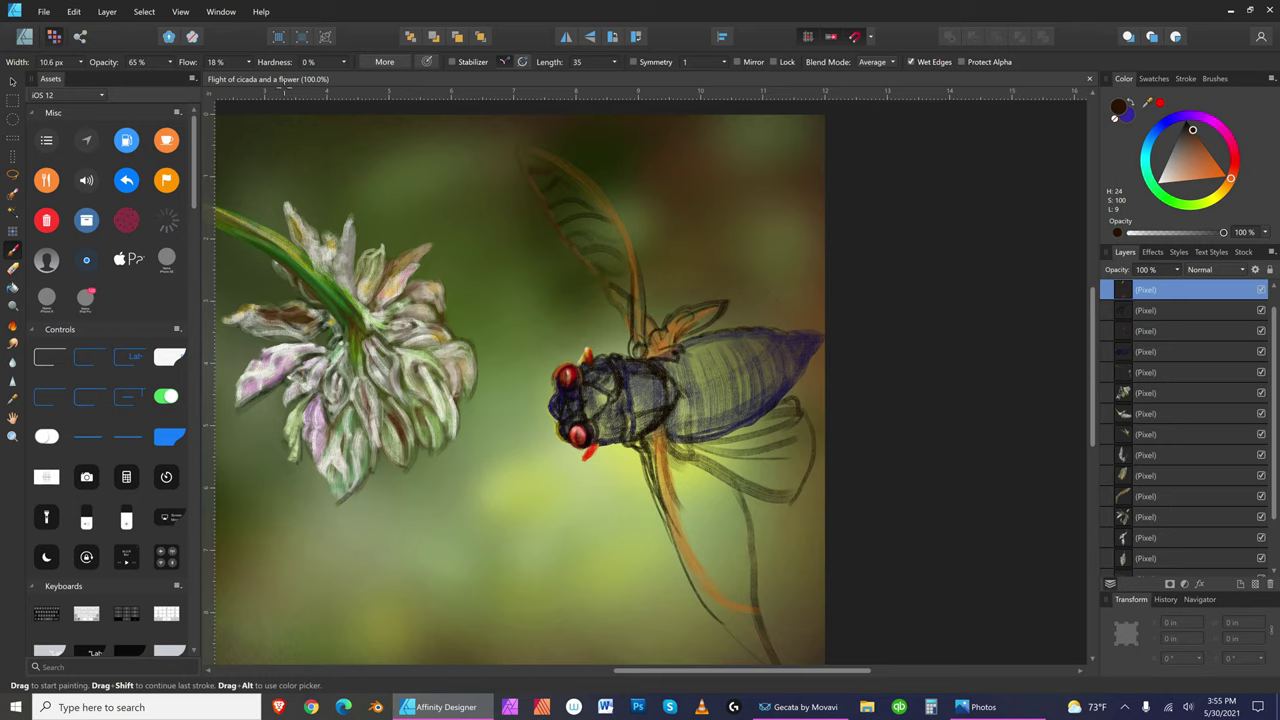
- Pick a near-black (H 24, S 21, L 5), paint fine dark details on the upper stub with varying brush widths, and save the document
click(180, 12)
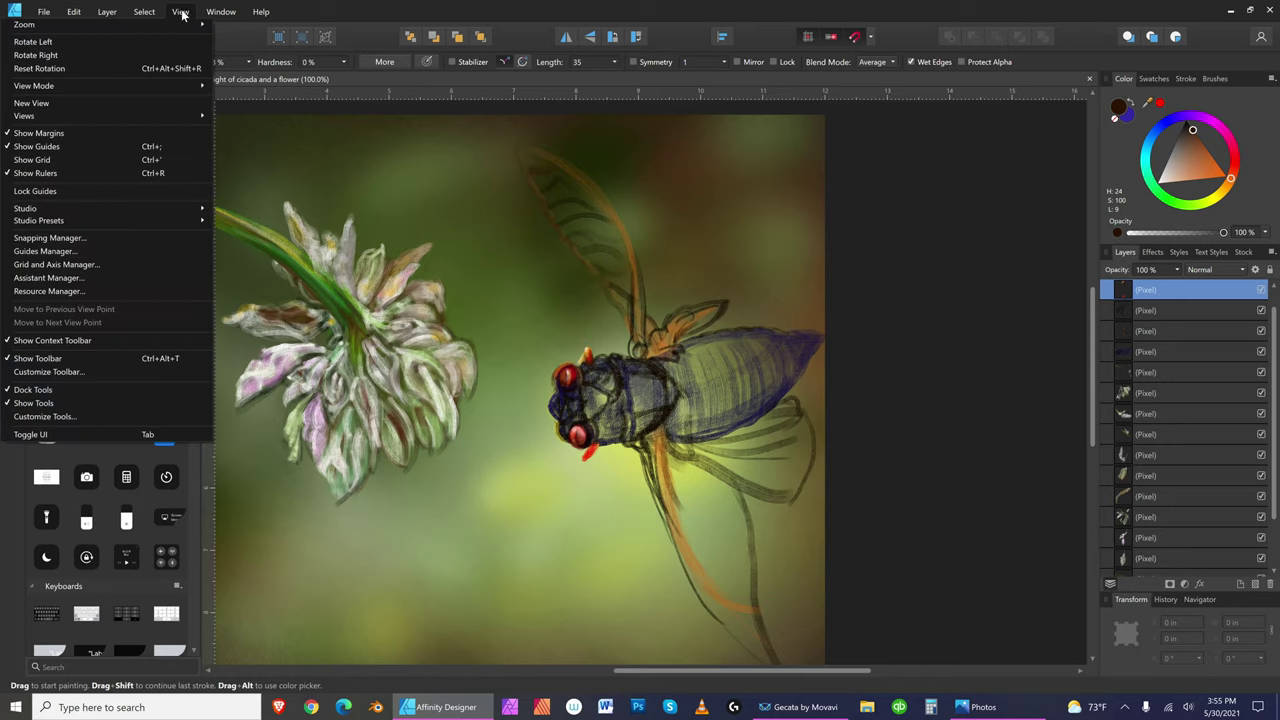
mouse_move(202, 25)
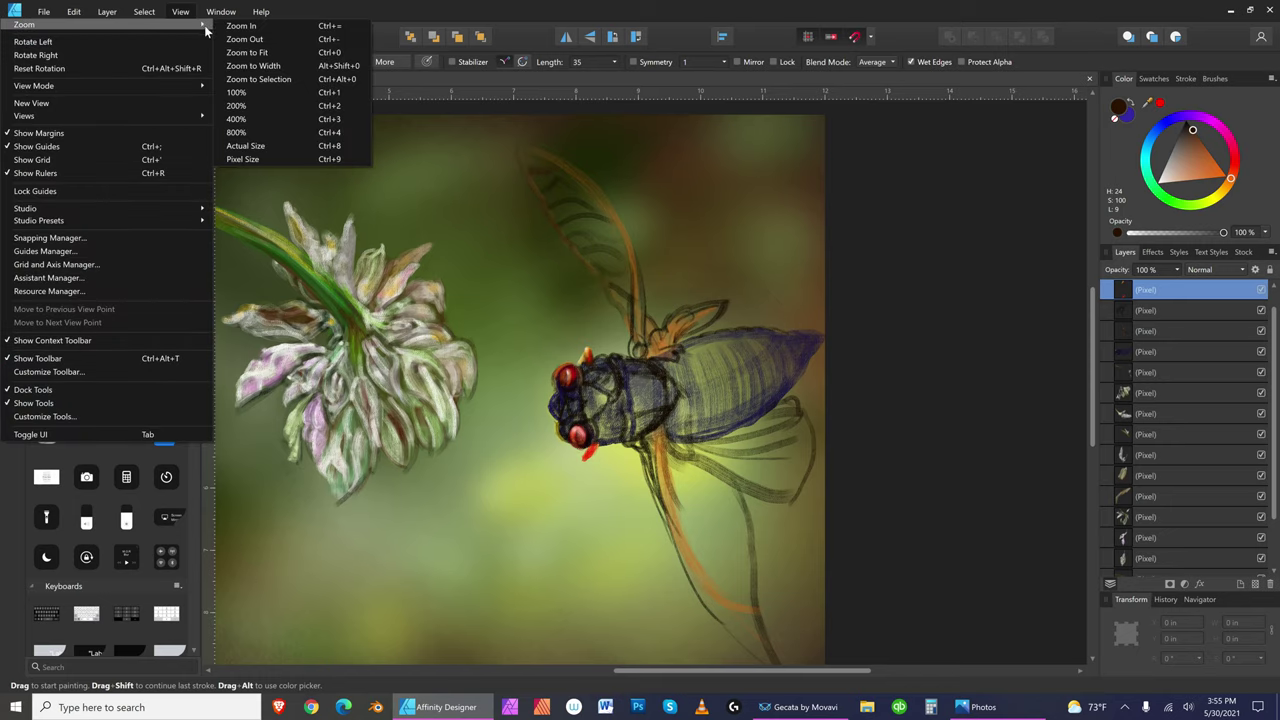
click(281, 121)
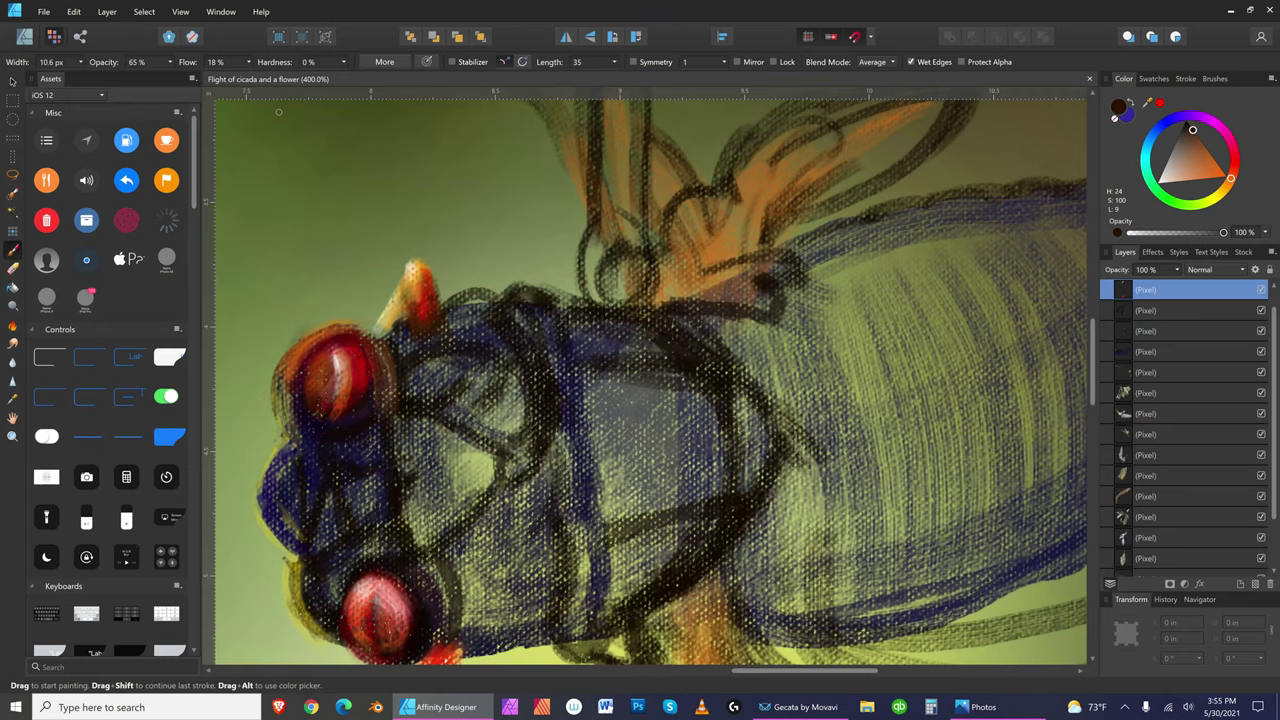
click(180, 12)
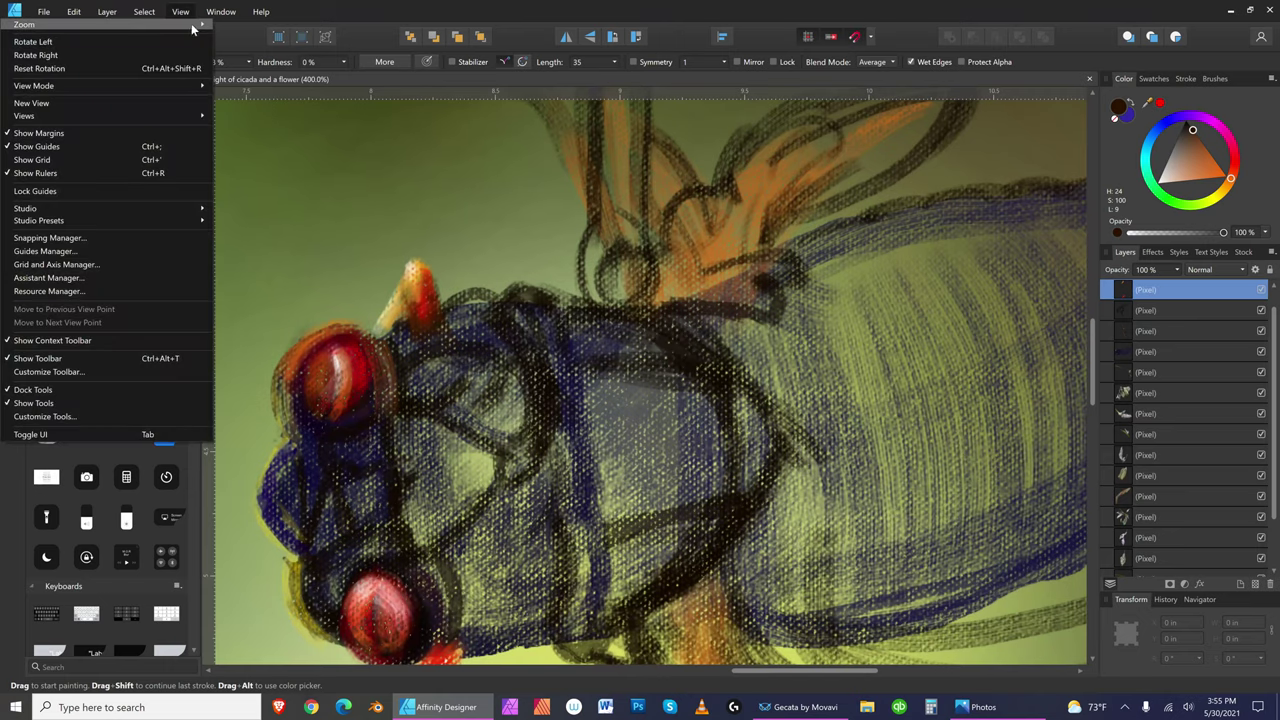
mouse_move(196, 25)
click(274, 105)
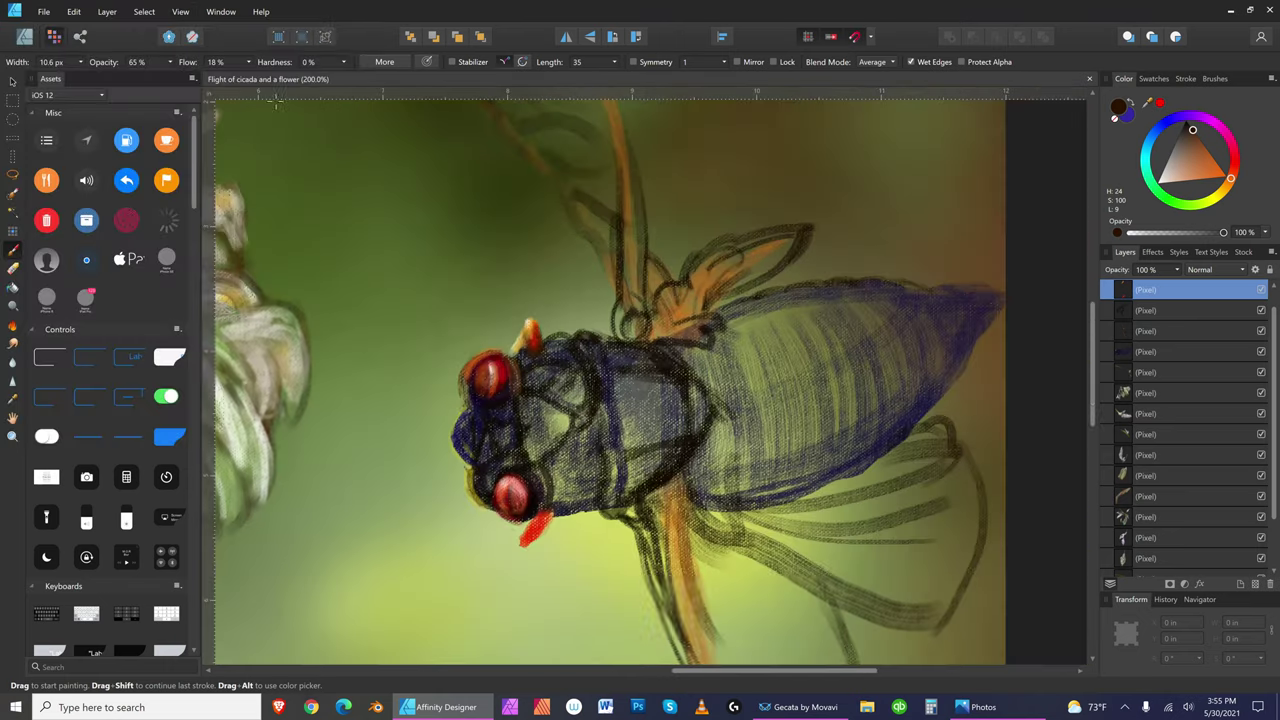
click(1185, 121)
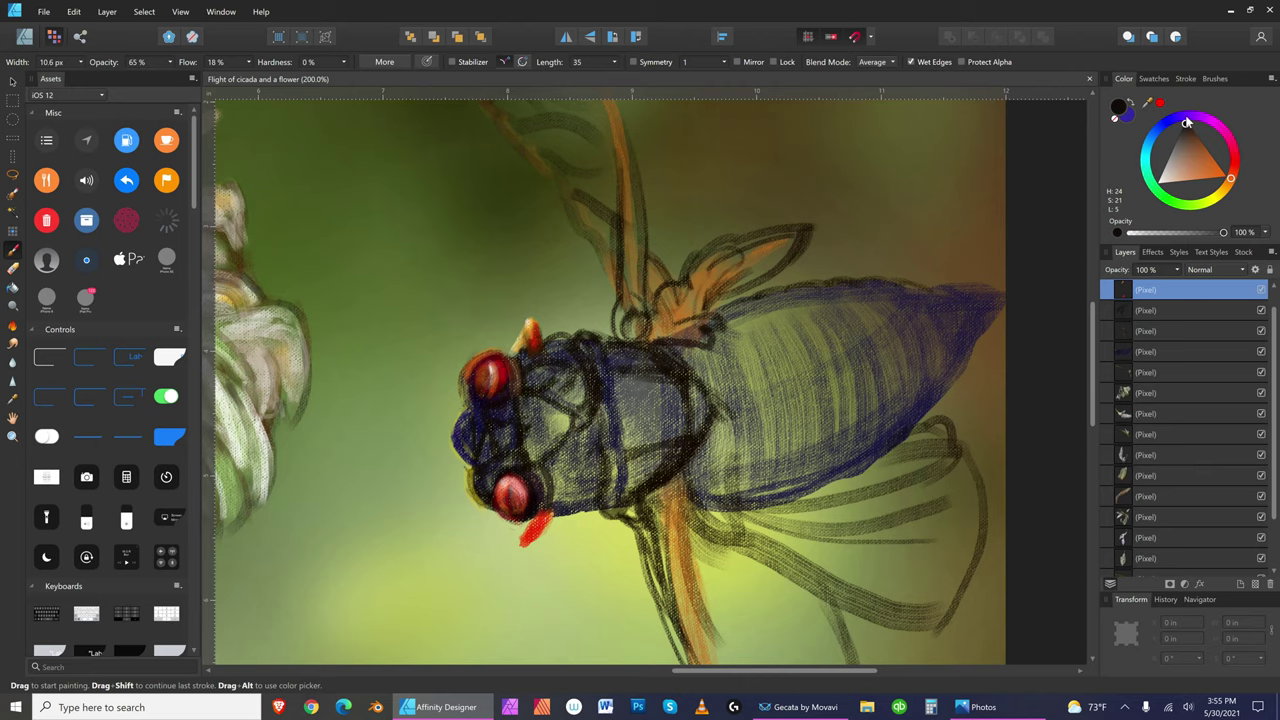
key(bracketright)
key(bracketright)
key(bracketright)
key(bracketleft)
click(528, 336)
key(bracketleft)
key(bracketleft)
key(bracketleft)
key(bracketleft)
key(bracketleft)
key(bracketleft)
key(bracketleft)
key(bracketright)
key(bracketright)
key(bracketright)
key(bracketright)
key(bracketright)
key(bracketright)
key(bracketright)
key(bracketright)
key(bracketright)
key(bracketleft)
key(bracketleft)
key(bracketleft)
key(bracketleft)
key(bracketleft)
key(bracketleft)
key(bracketright)
key(bracketright)
key(bracketright)
key(bracketright)
key(bracketright)
key(bracketright)
key(bracketleft)
key(bracketleft)
key(bracketleft)
key(bracketleft)
key(bracketleft)
key(bracketleft)
key(bracketleft)
key(bracketleft)
key(bracketleft)
key(bracketleft)
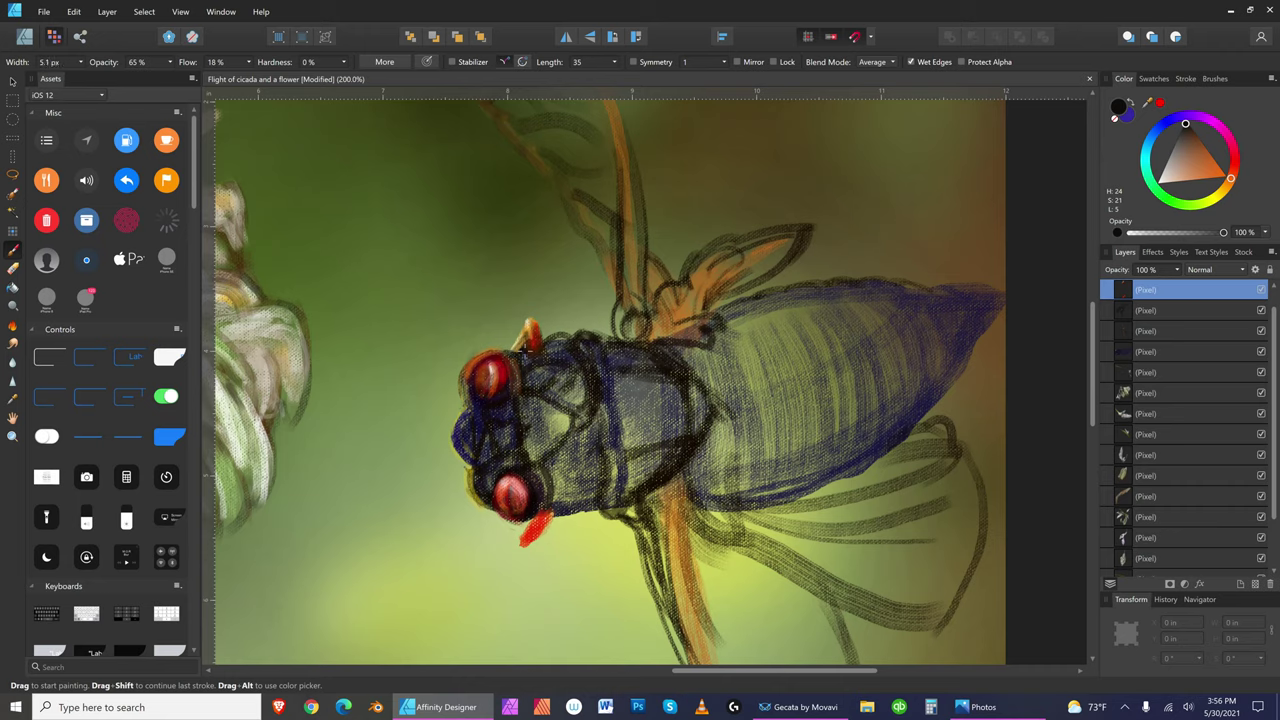
click(44, 11)
click(60, 120)
click(800, 707)
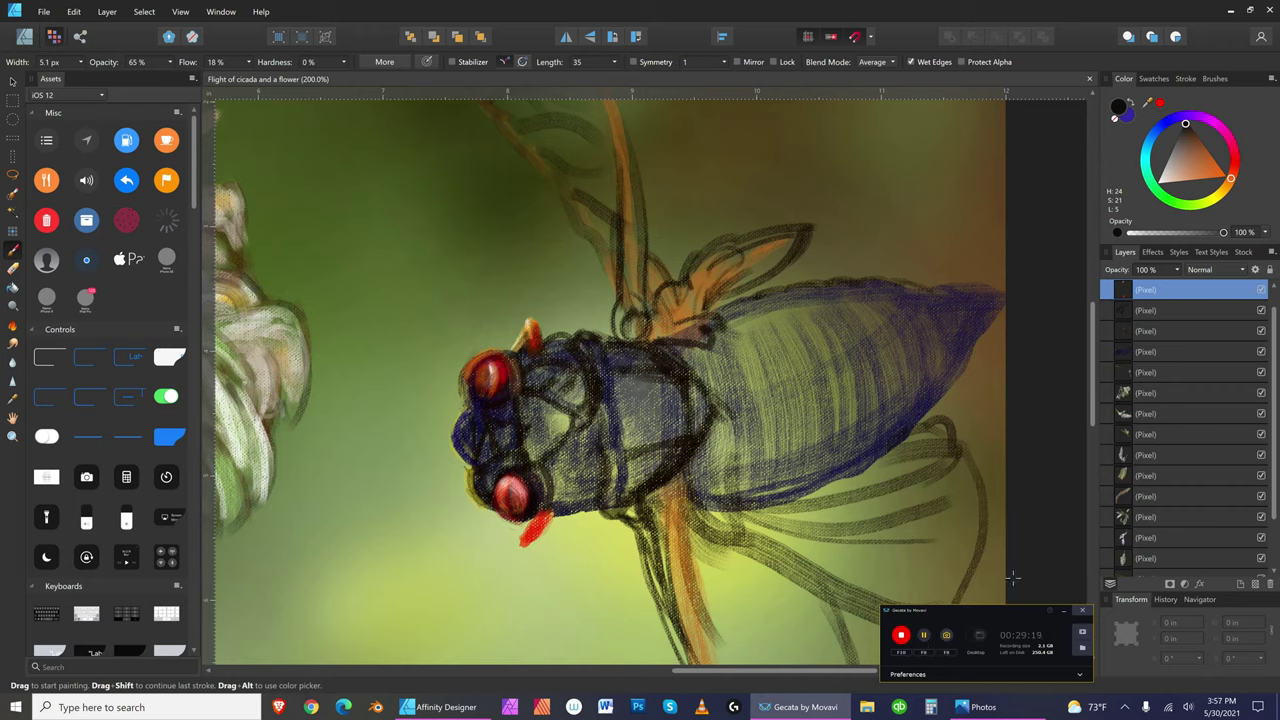
click(1064, 612)
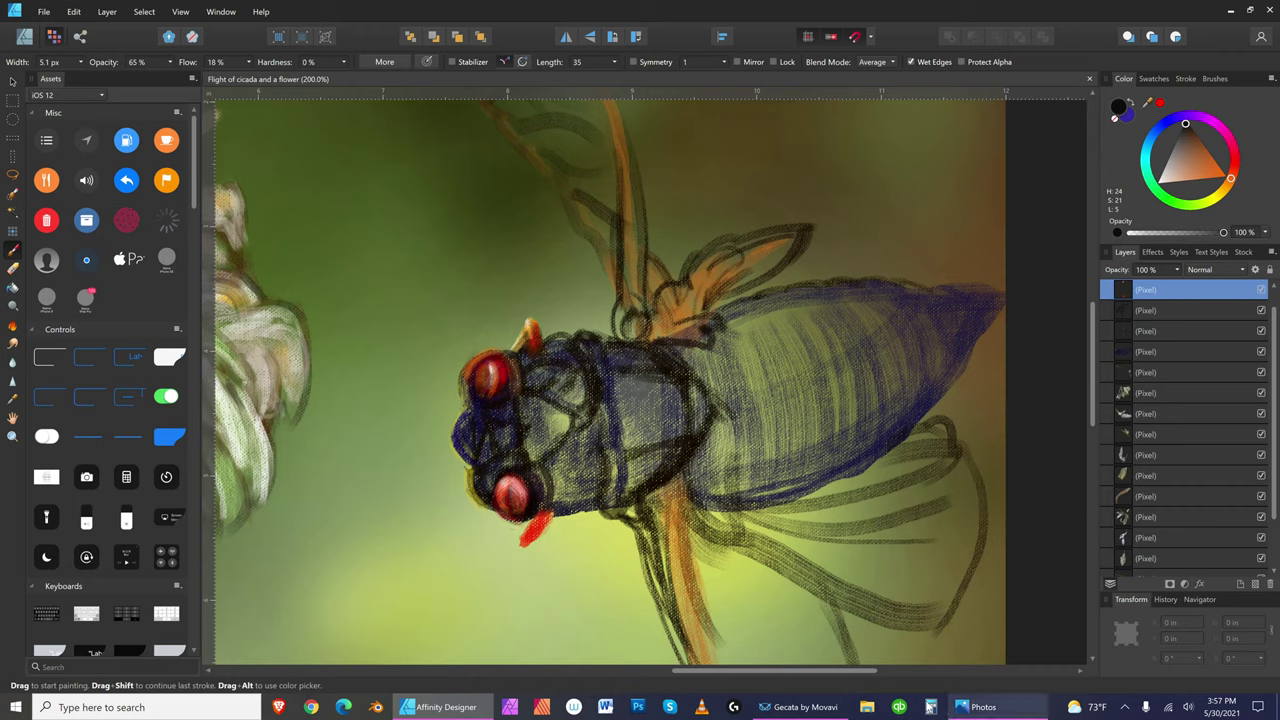
mouse_move(803, 709)
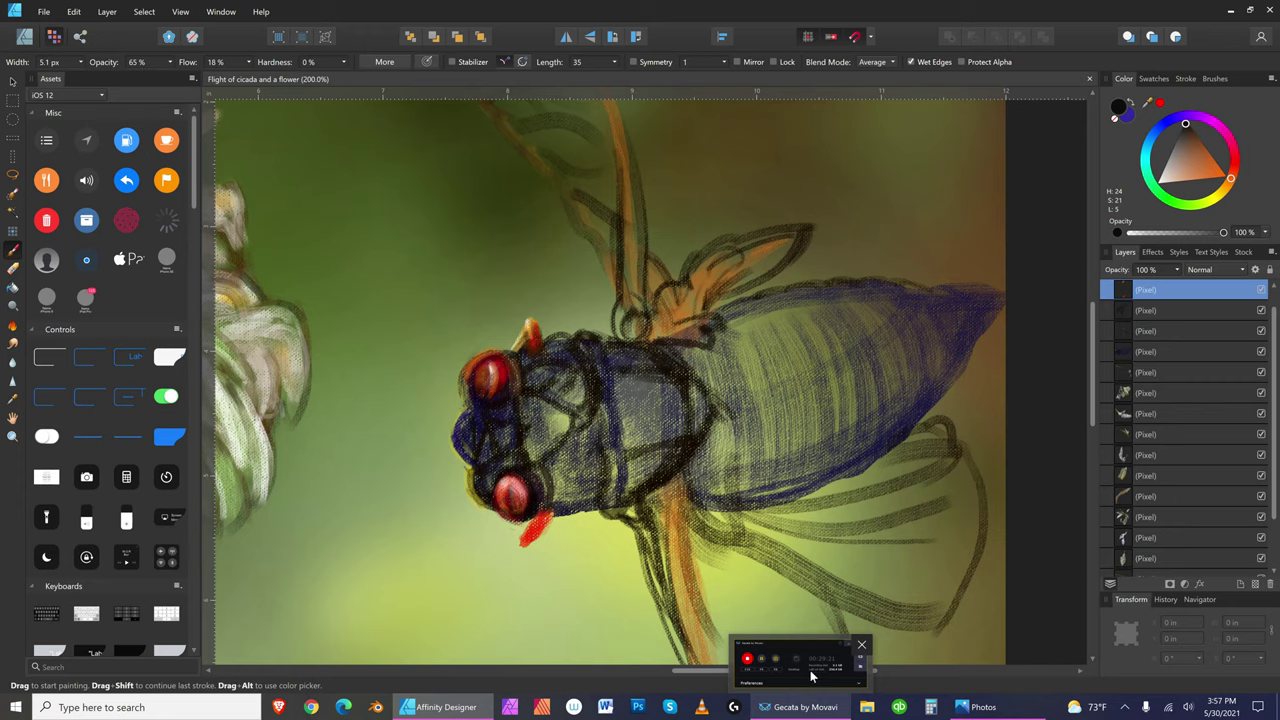
click(765, 663)
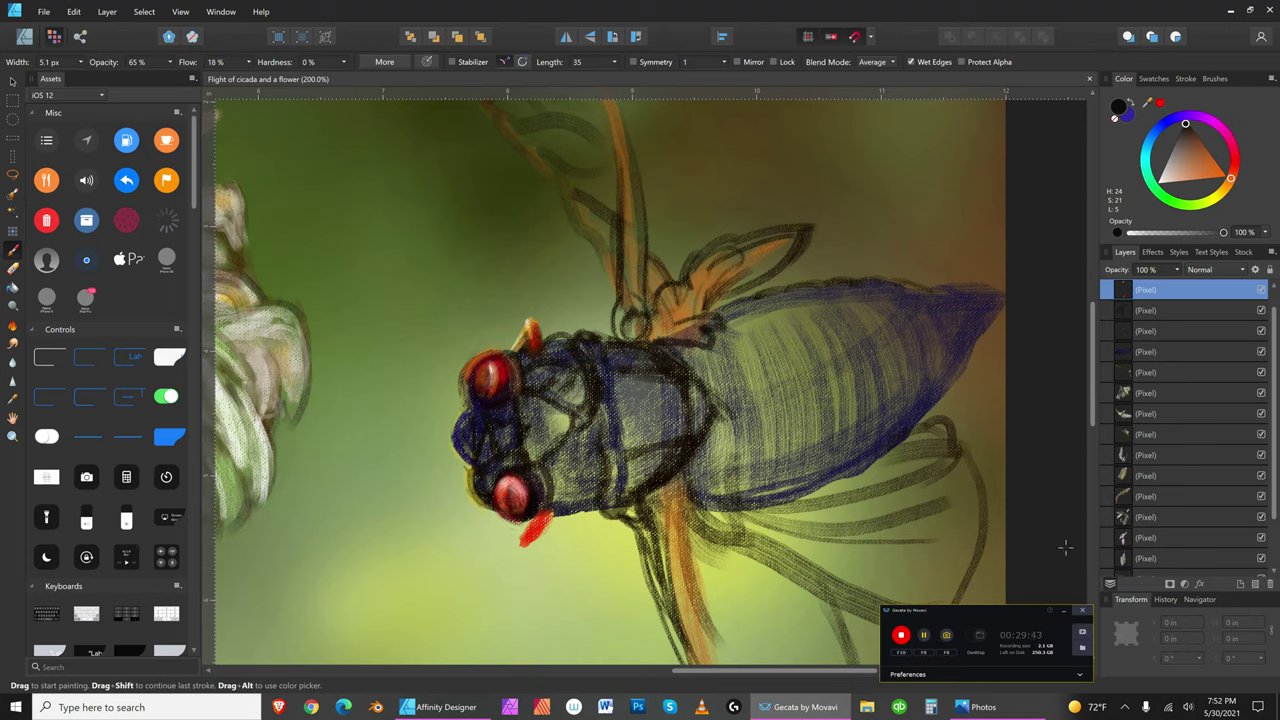
click(1064, 611)
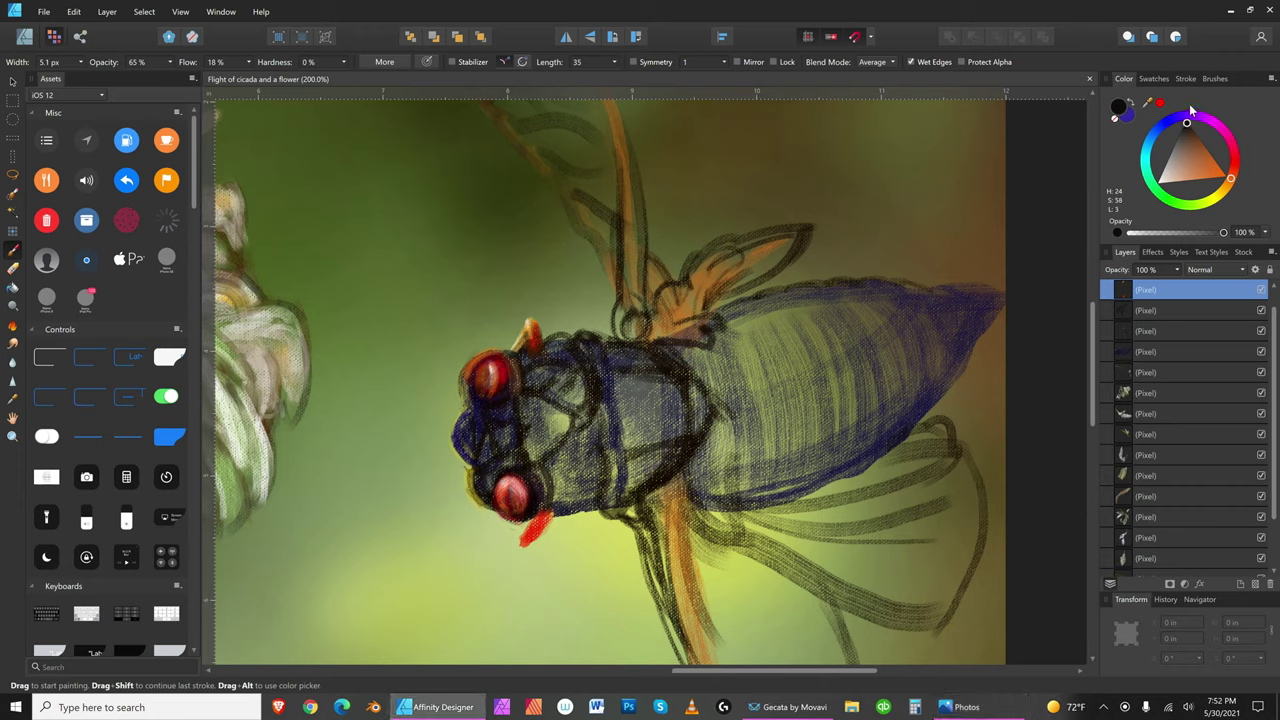
- Pick black (H 359, S 100, L 0) and paint dark details around the upper eye, varying the brush width
click(1231, 173)
drag(1234, 175, 1236, 163)
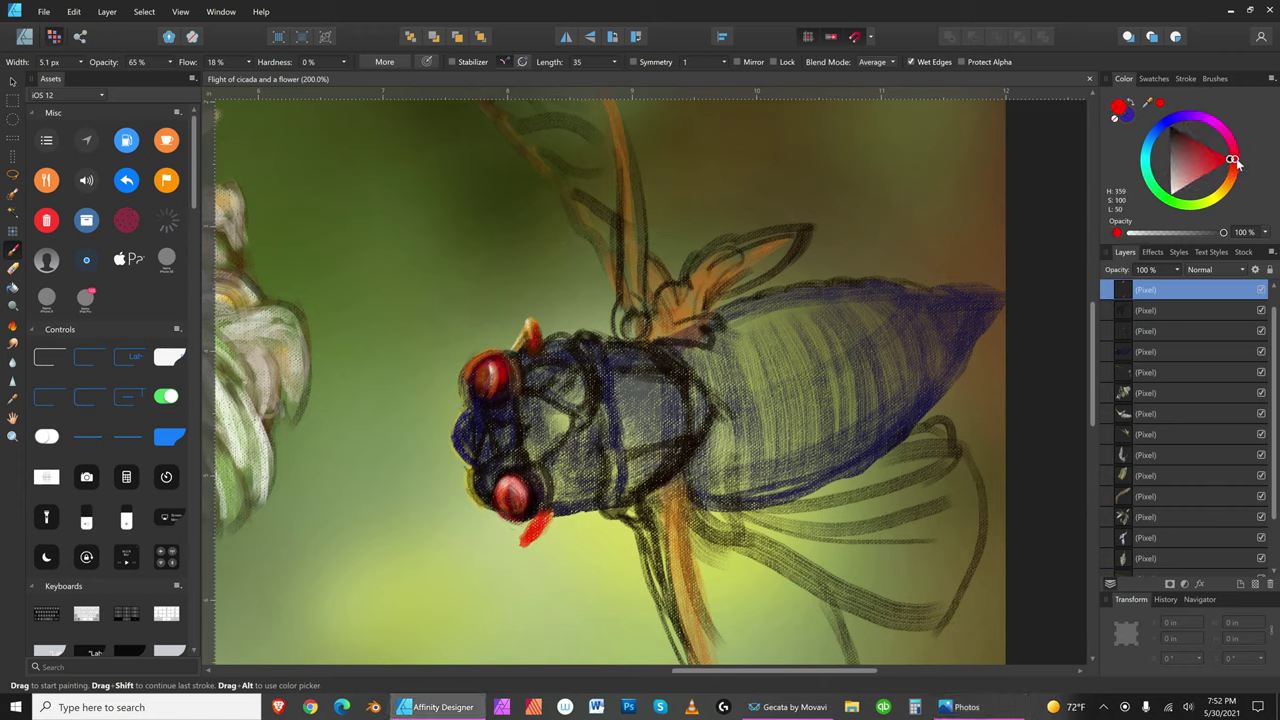
click(1168, 123)
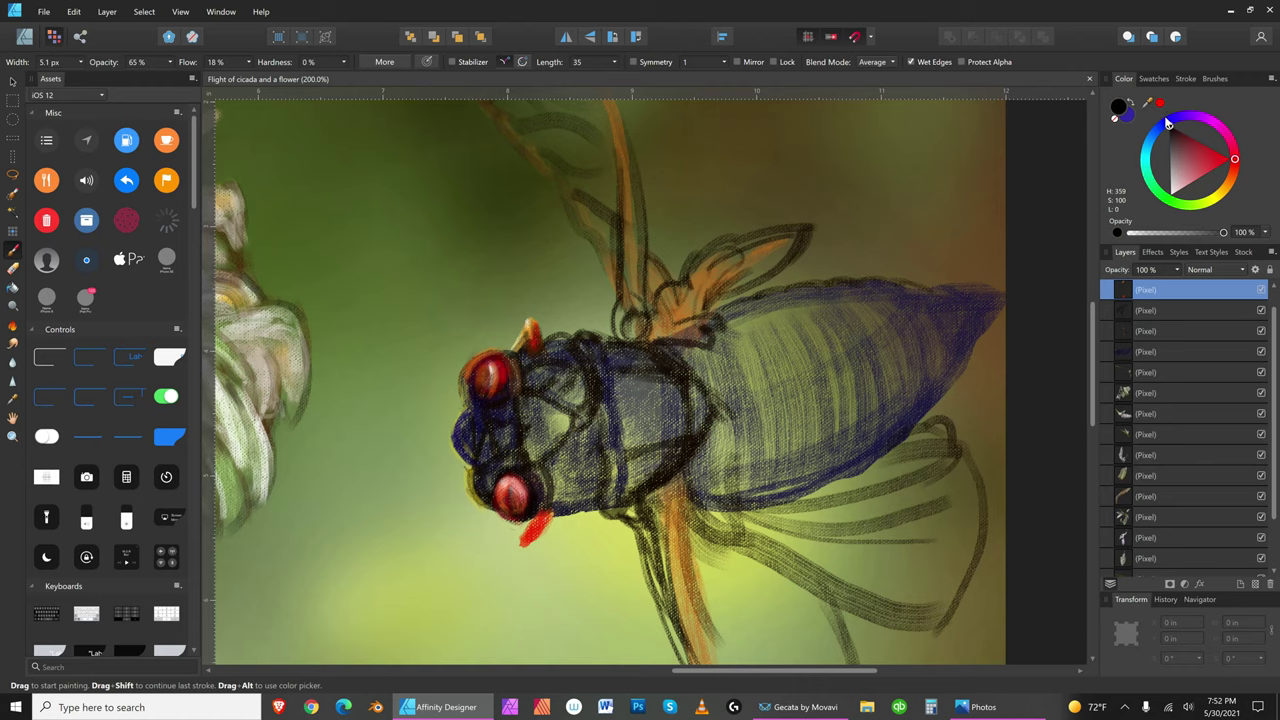
key(bracketright)
key(bracketright)
key(bracketright)
key(bracketleft)
key(bracketleft)
key(bracketleft)
key(bracketleft)
key(bracketleft)
key(bracketleft)
key(bracketright)
key(bracketright)
key(bracketright)
key(bracketright)
key(bracketleft)
key(bracketright)
key(bracketright)
key(bracketleft)
key(bracketleft)
key(])
key(])
- Add a new pixel layer and paint small black details on the upper eye with a brush about 8 px wide
click(1255, 585)
key(bracketleft)
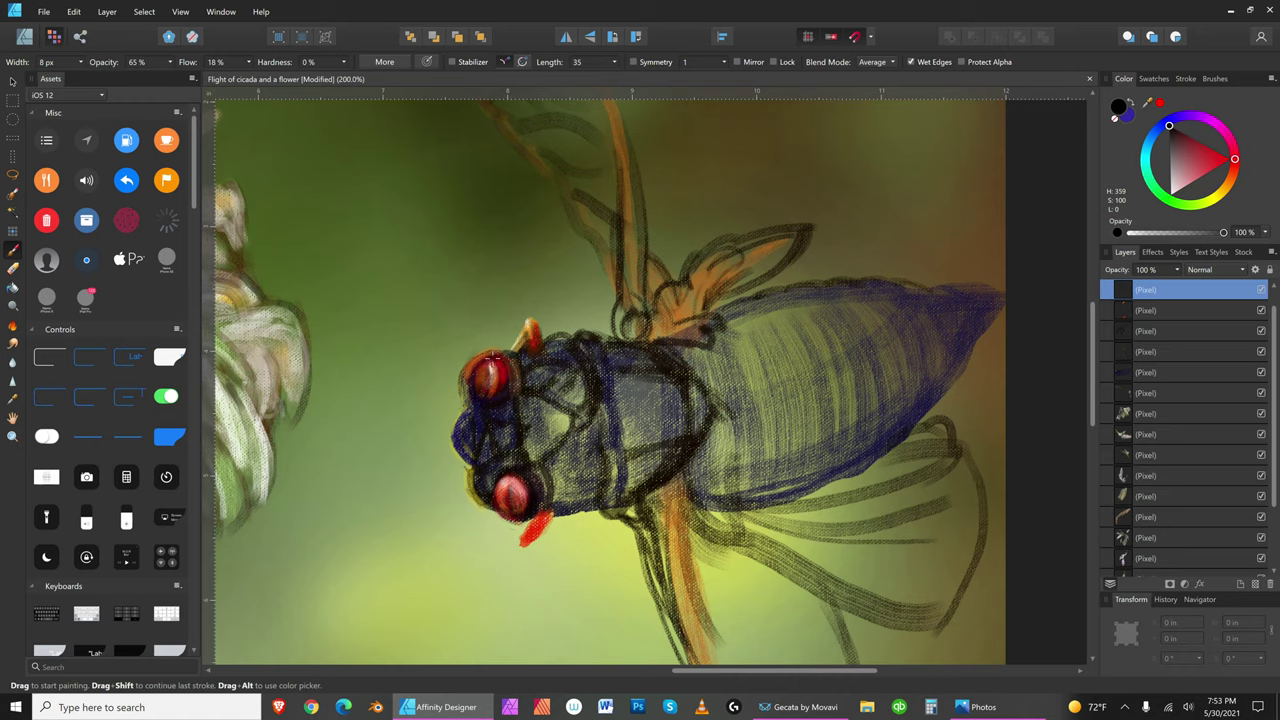
key(bracketright)
key(bracketright)
key(bracketright)
key(bracketright)
key(bracketleft)
key(bracketleft)
- Set the brush flow to 53% and paint black shading around the pale highlight of the upper eye
click(249, 63)
drag(249, 64, 282, 78)
click(494, 368)
key(bracketleft)
key(bracketright)
key(bracketleft)
key(bracketleft)
key(bracketright)
key(bracketright)
key(bracketright)
key(bracketleft)
key(bracketright)
key(bracketright)
key(bracketright)
key(bracketleft)
key(bracketleft)
key(bracketleft)
key(bracketleft)
key(bracketleft)
click(1172, 131)
drag(1172, 131, 1168, 125)
- Choose the soft 16 px brush from the Basic brush category
click(1225, 77)
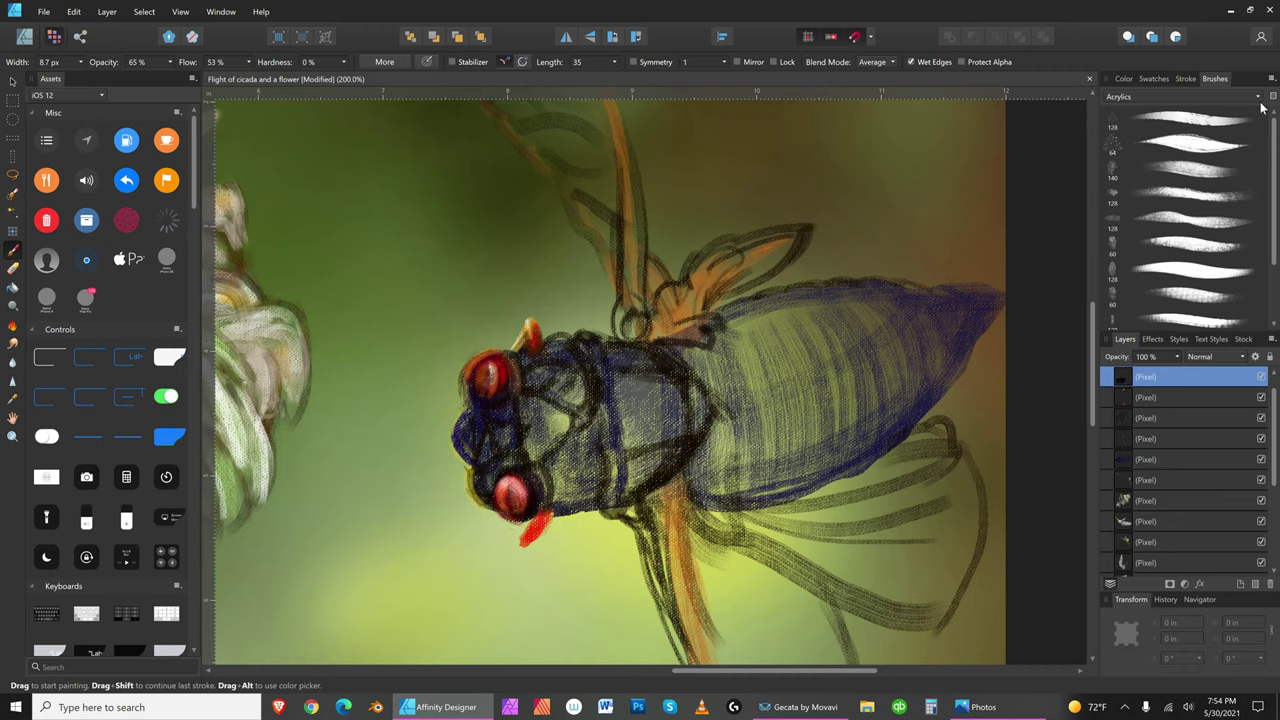
click(1257, 97)
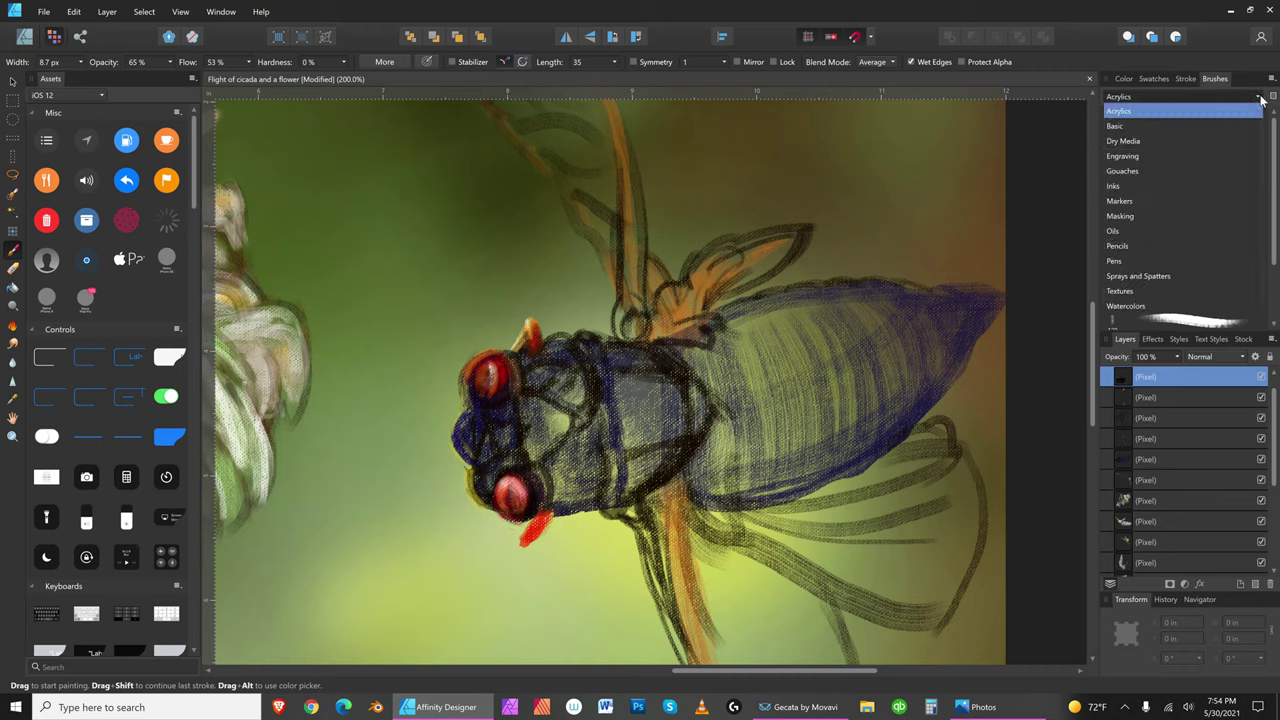
click(1122, 245)
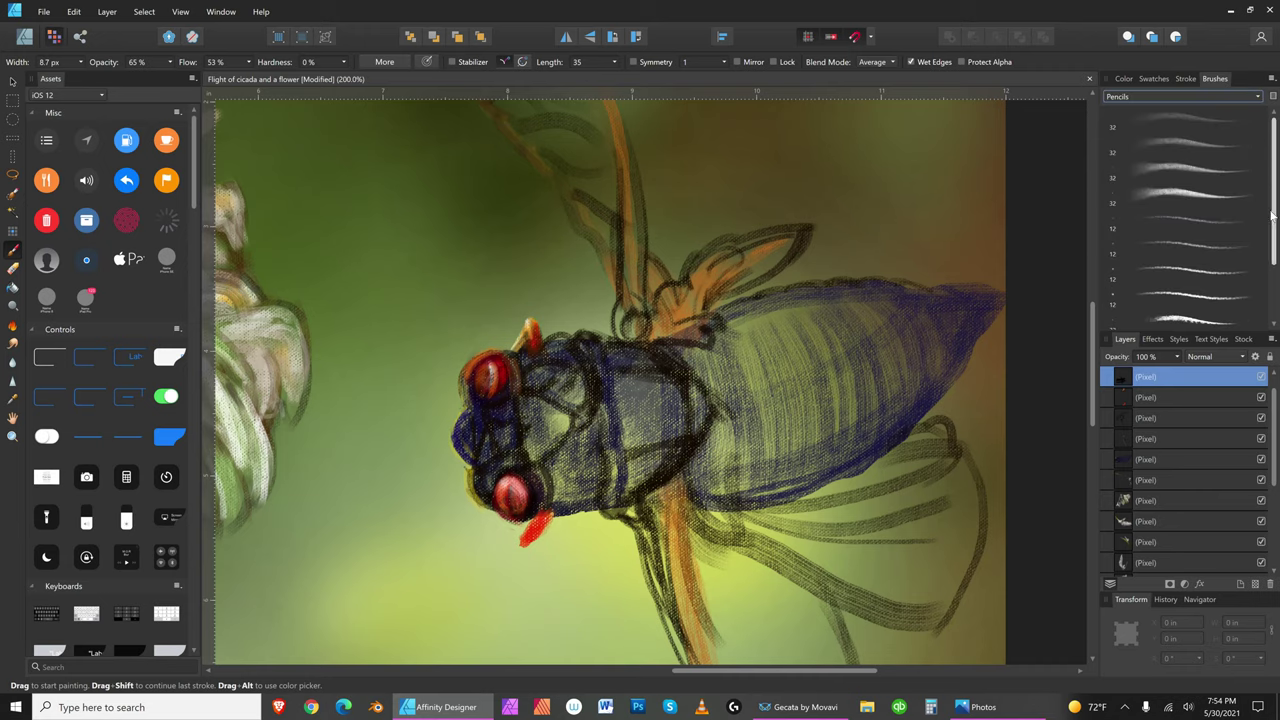
click(1256, 98)
click(1122, 126)
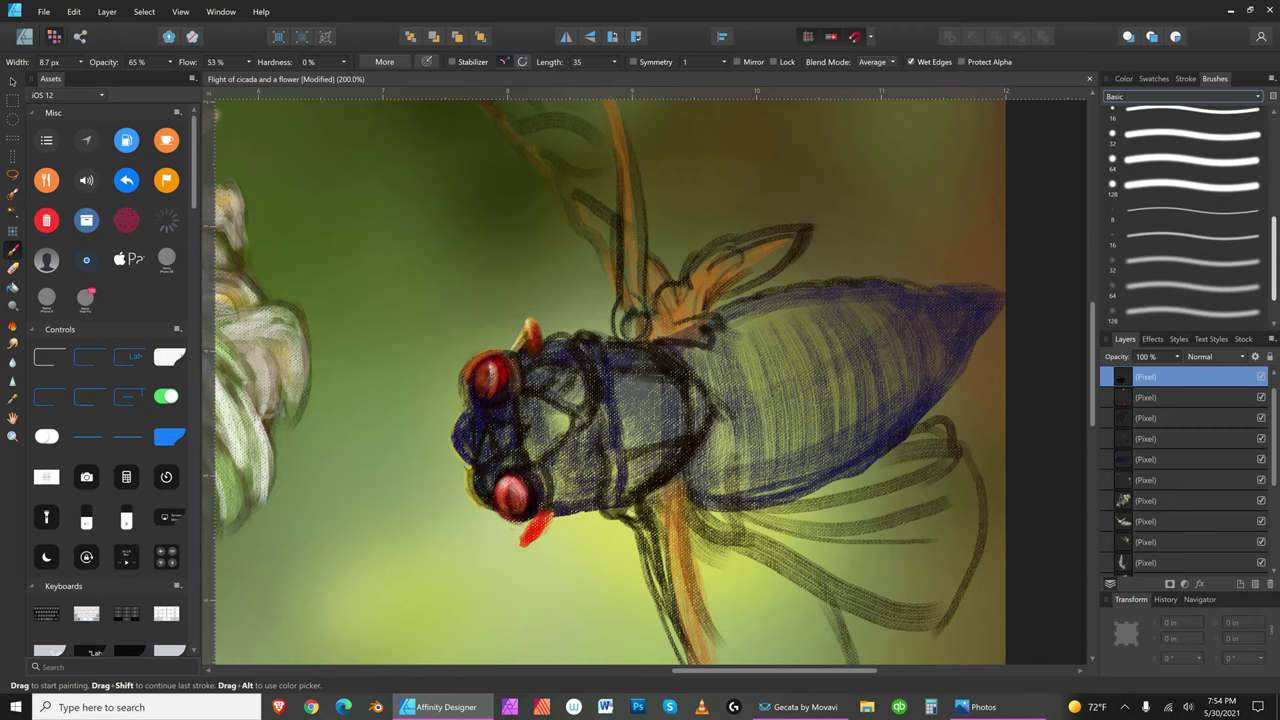
click(1227, 237)
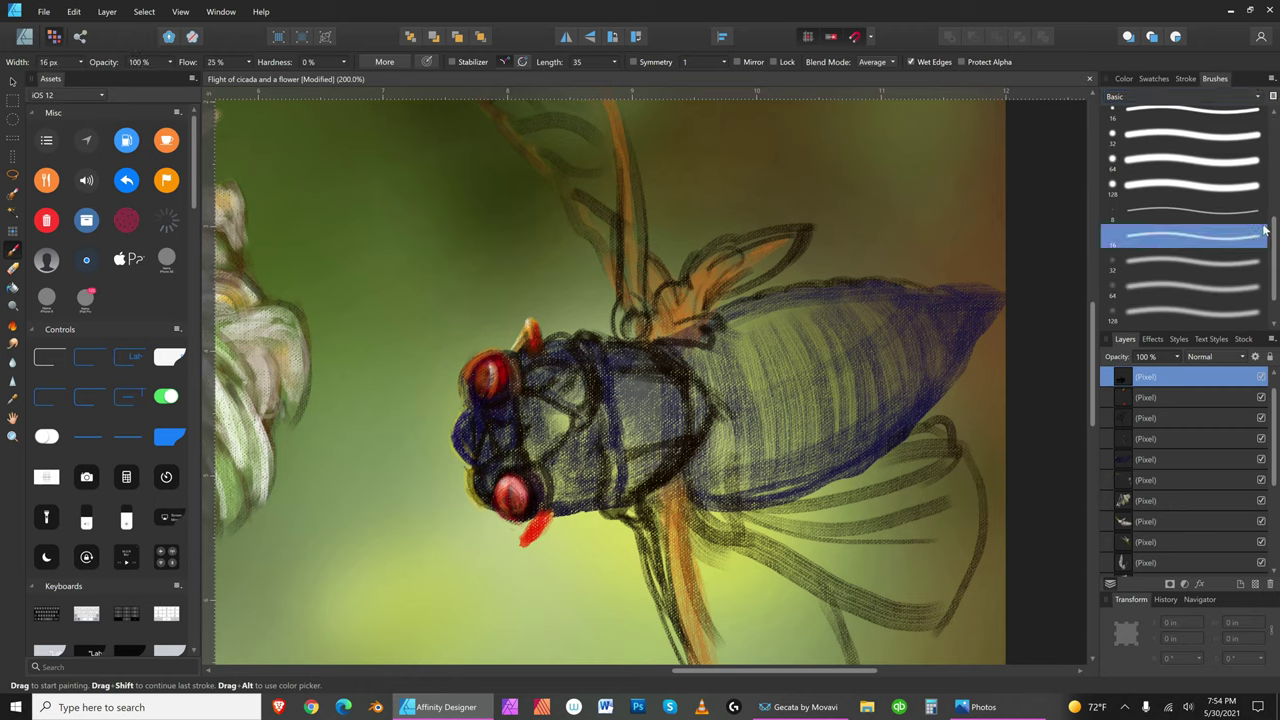
- Paint soft black shading on the upper eye and the base of the upper stub with the brush at 14.6 px
key(])
key(bracketright)
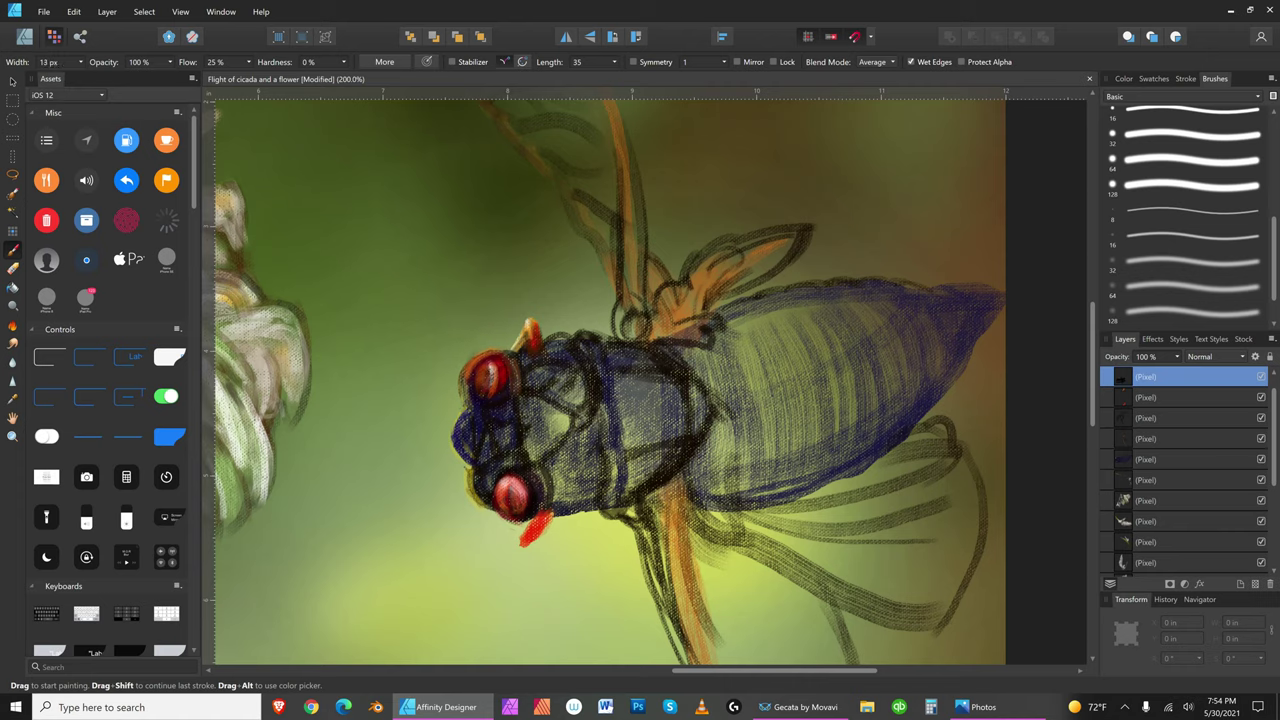
key(bracketright)
key(bracketright)
click(484, 371)
click(525, 341)
- Pick an orange (H 24, S 97, L 58) and paint small touches on the upper eye with varying brush widths
click(1124, 78)
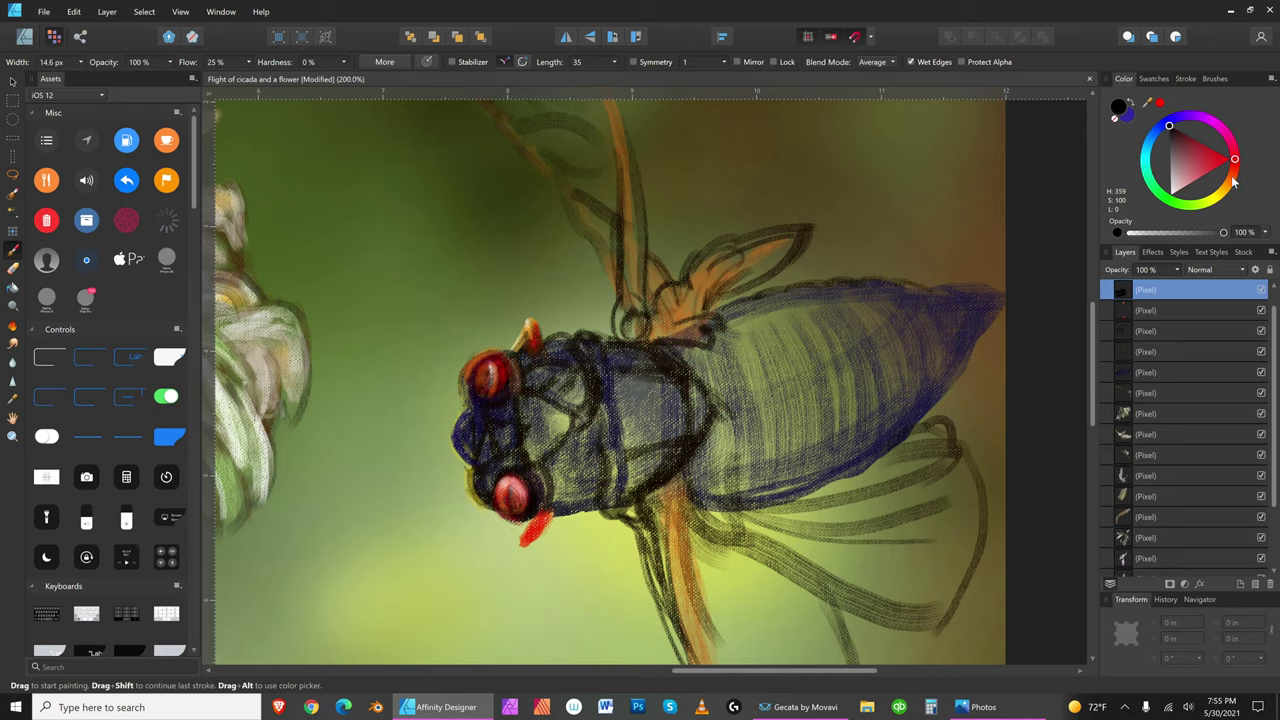
click(1231, 180)
key(bracketleft)
drag(1228, 180, 1213, 177)
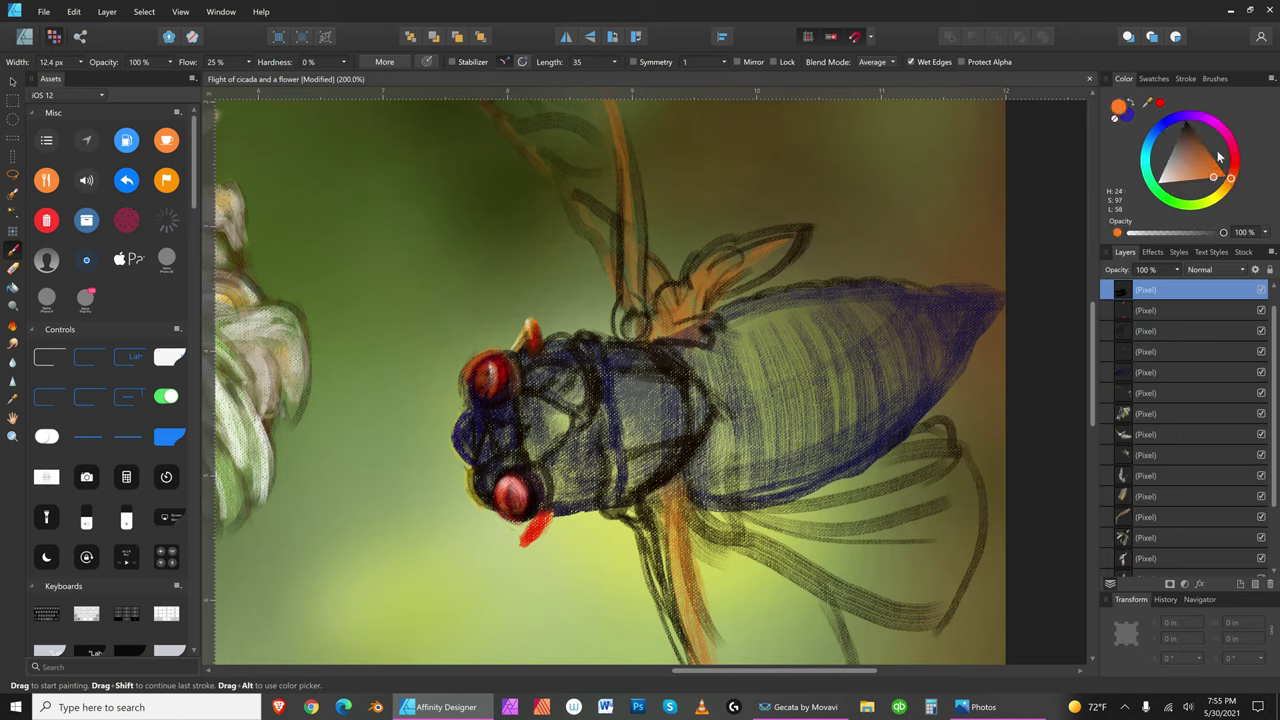
key(bracketleft)
key(bracketright)
key(bracketleft)
key(bracketleft)
key(bracketleft)
key(bracketleft)
key(bracketleft)
key(bracketleft)
key(bracketleft)
key(bracketleft)
key(bracketleft)
key(bracketright)
key(bracketright)
key(bracketright)
key(bracketright)
key(bracketright)
key(bracketright)
key(bracketright)
- Sample the red (H 7, S 97, L 58) from the upper eye and paint over the eye with a brush about 27 px wide
alt+click(492, 375)
key(bracketright)
key(bracketright)
key(bracketright)
key(bracketright)
key(bracketright)
key(bracketright)
key(bracketright)
key(bracketright)
key(bracketright)
key(bracketright)
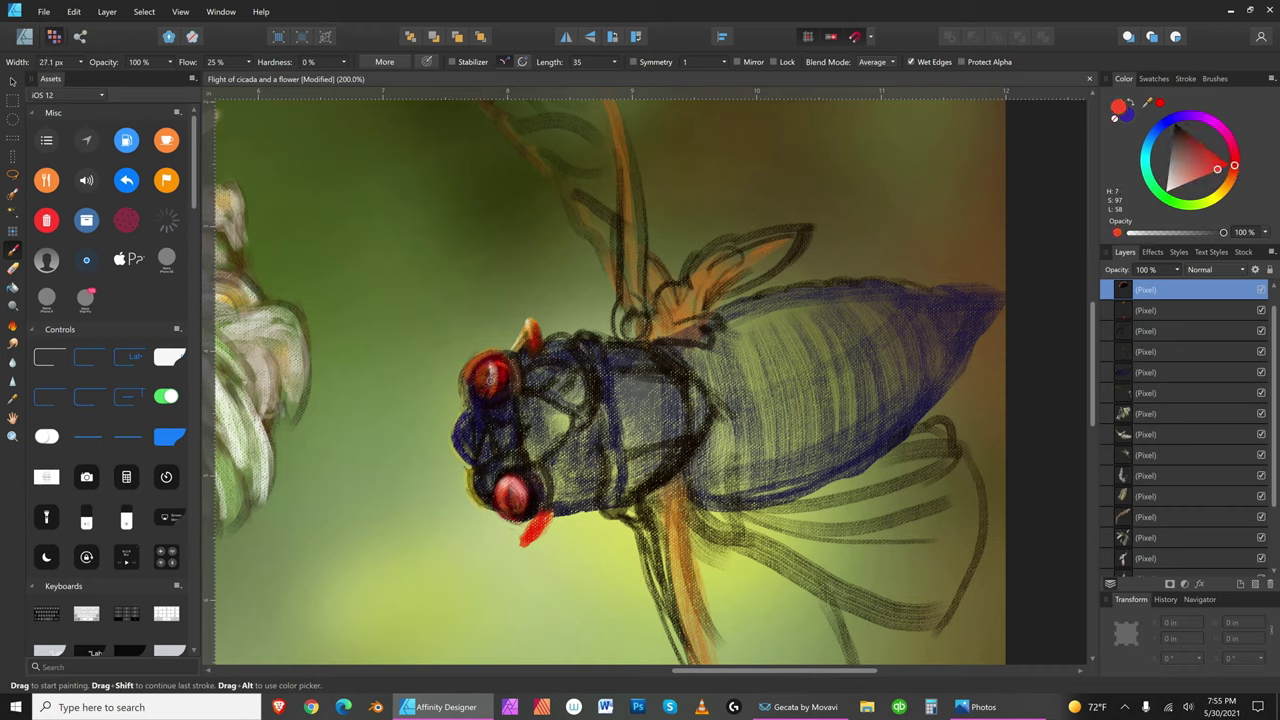
key(bracketright)
key(bracketright)
key(bracketright)
key(bracketleft)
key(bracketleft)
- Pick black (S 0, L 1) and paint dark shading beside the highlight and along the inner edge of the upper eye
drag(1190, 131, 1177, 113)
key(bracketleft)
key(bracketleft)
drag(494, 357, 507, 382)
key(bracketright)
key(bracketright)
key(bracketright)
drag(499, 361, 505, 377)
key(bracketleft)
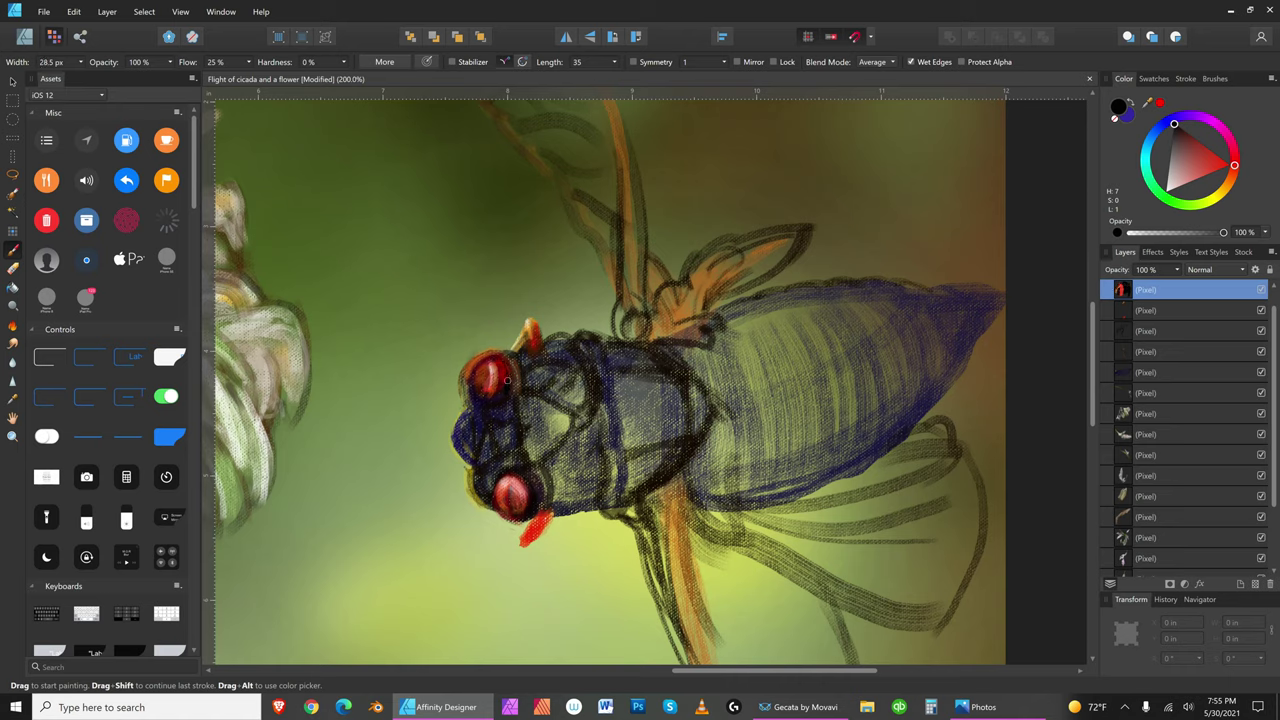
key(bracketleft)
key(bracketleft)
- Set the brush hardness to 18% and reduce the width to 13.6 px for black shading on the upper eye
click(336, 62)
drag(356, 74, 383, 112)
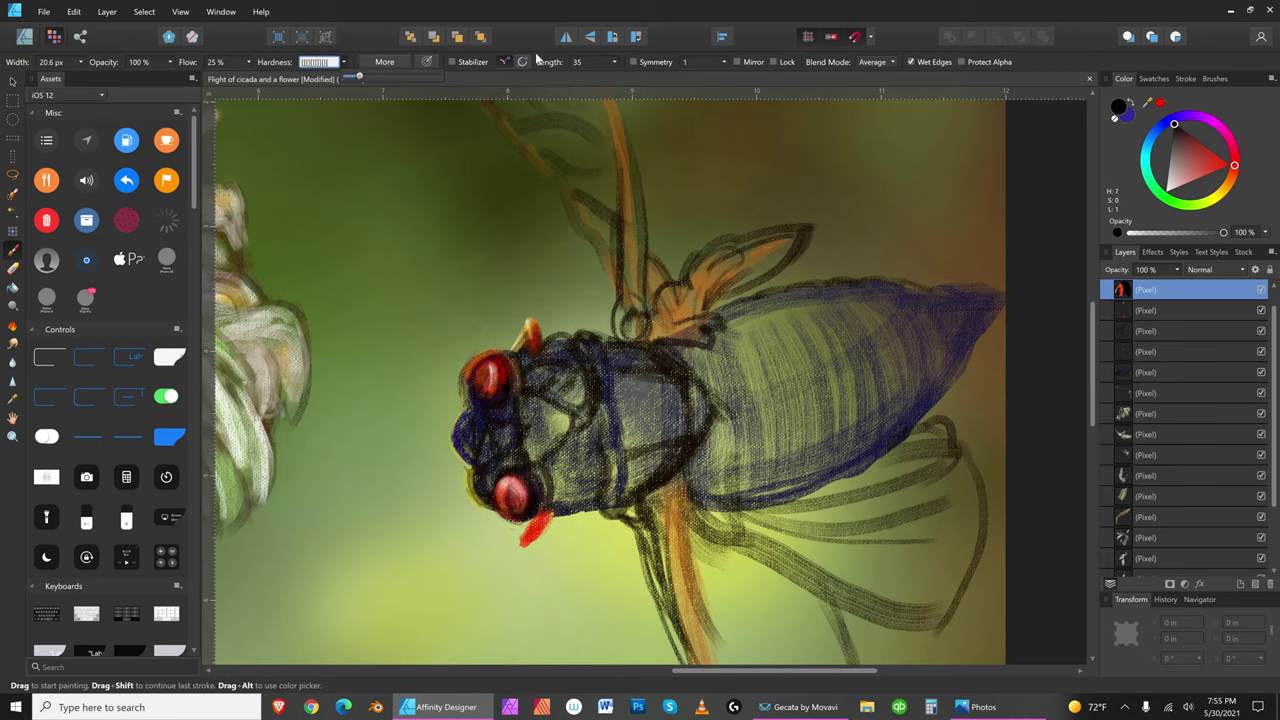
click(553, 15)
key(bracketright)
click(341, 63)
drag(362, 75, 353, 69)
click(367, 9)
key(bracketright)
click(343, 62)
drag(345, 77, 362, 77)
text(])
key(bracketleft)
key(bracketleft)
key(bracketleft)
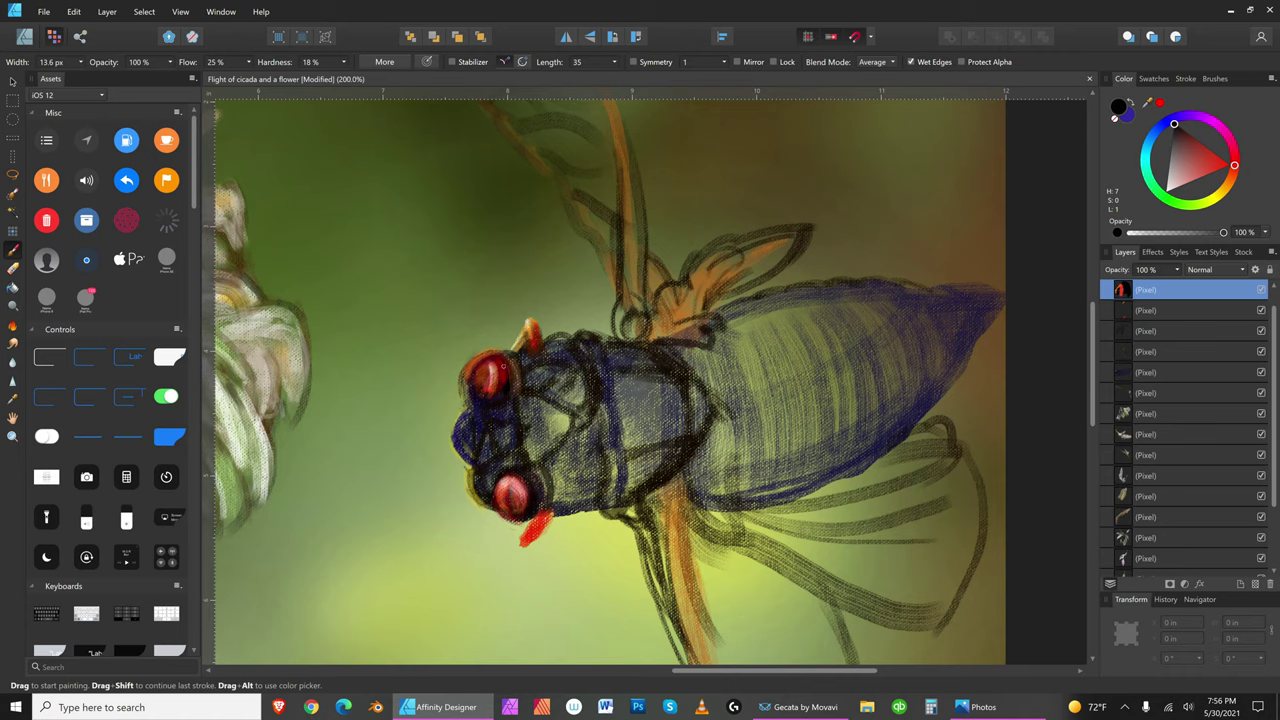
- Refine the black shading near the upper part of the upper eye with varying brush widths
key(bracketleft)
key(bracketleft)
key(bracketleft)
key(bracketleft)
key(bracketright)
key(bracketright)
key(bracketright)
key(bracketright)
drag(497, 360, 500, 364)
key(bracketleft)
key(bracketleft)
key(bracketleft)
- Add a new pixel layer and paint black shading along the rim of the upper eye on it
click(1256, 585)
key(bracketleft)
key(bracketright)
key(bracketright)
key(bracketright)
key(bracketright)
key(bracketright)
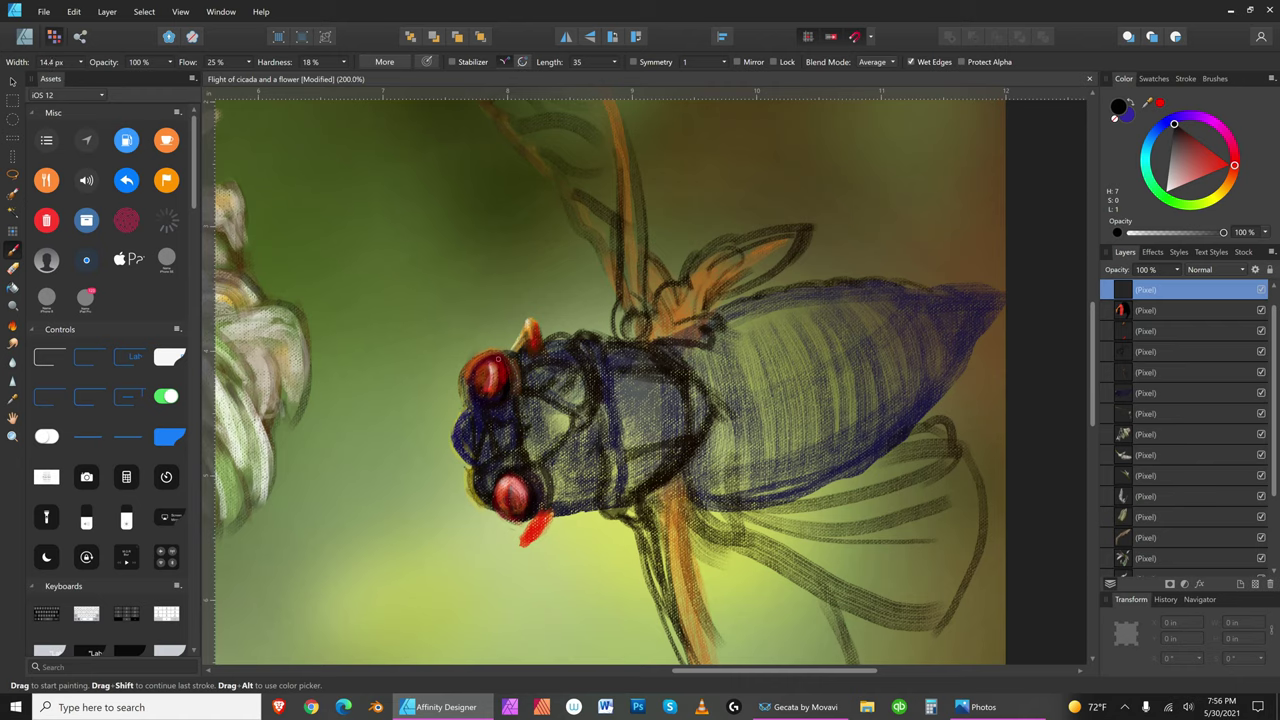
key(bracketright)
key(bracketright)
key(bracketleft)
drag(476, 374, 484, 357)
- Paint black shading along the lower rim of the lower eye with adjusted brush widths
key(bracketright)
key(bracketright)
key(bracketright)
key(bracketright)
key(bracketleft)
key(bracketleft)
mouse_move(493, 496)
mouse_down()
mouse_move(507, 472)
mouse_move(502, 506)
mouse_move(522, 476)
mouse_move(525, 519)
mouse_up()
key(bracketleft)
key(bracketleft)
key(bracketleft)
- On the third pixel layer, paint small touches in orange-yellow (H 37, S 100, L 50) on the lower part of the upper eye
click(1165, 348)
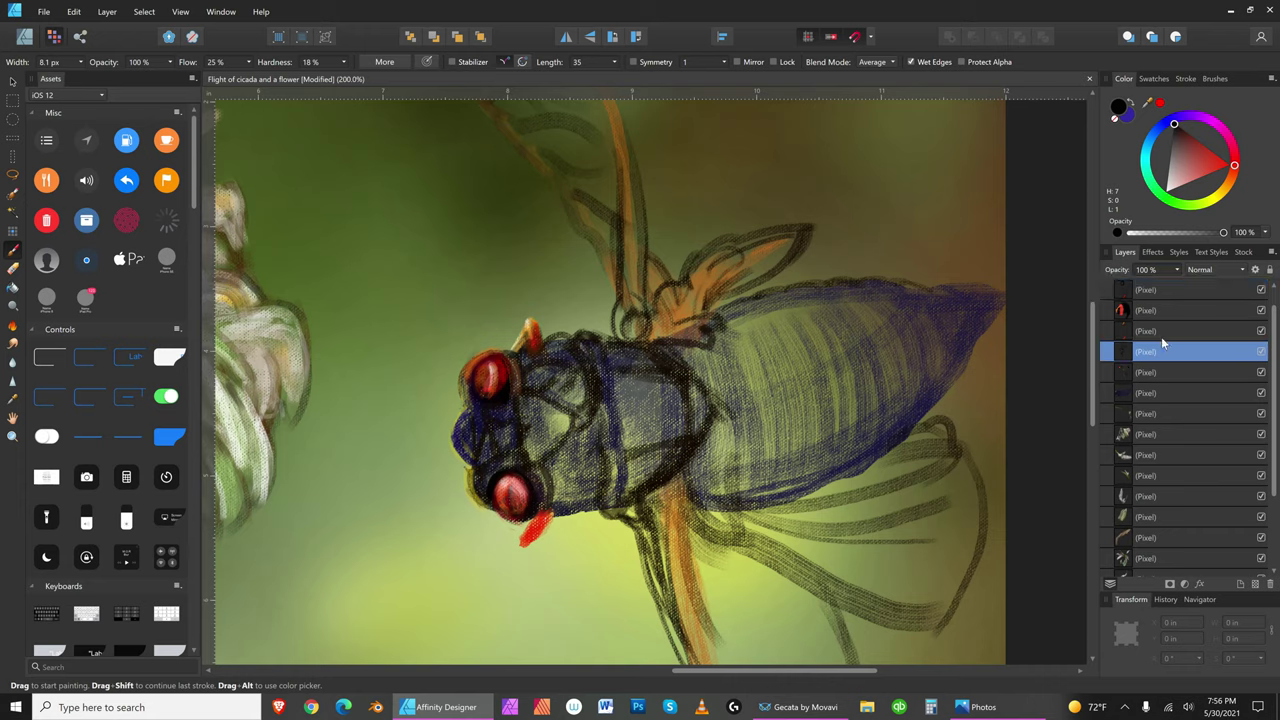
click(1167, 330)
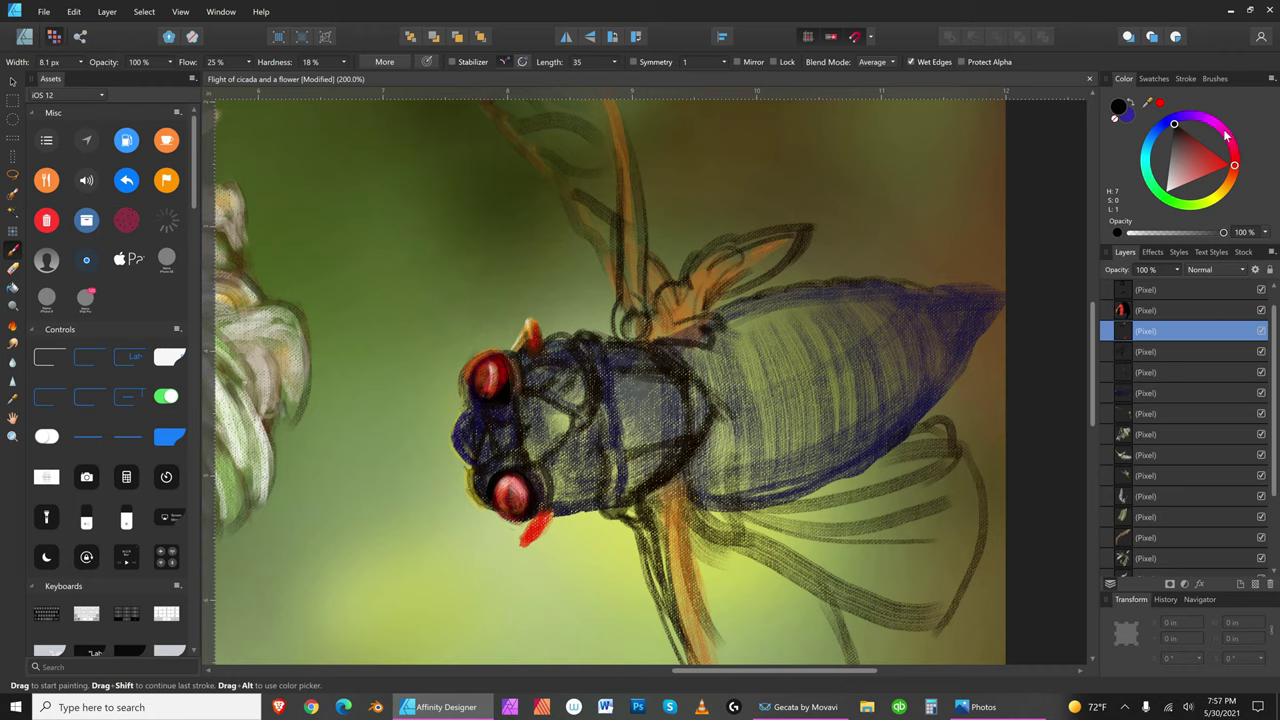
click(1224, 186)
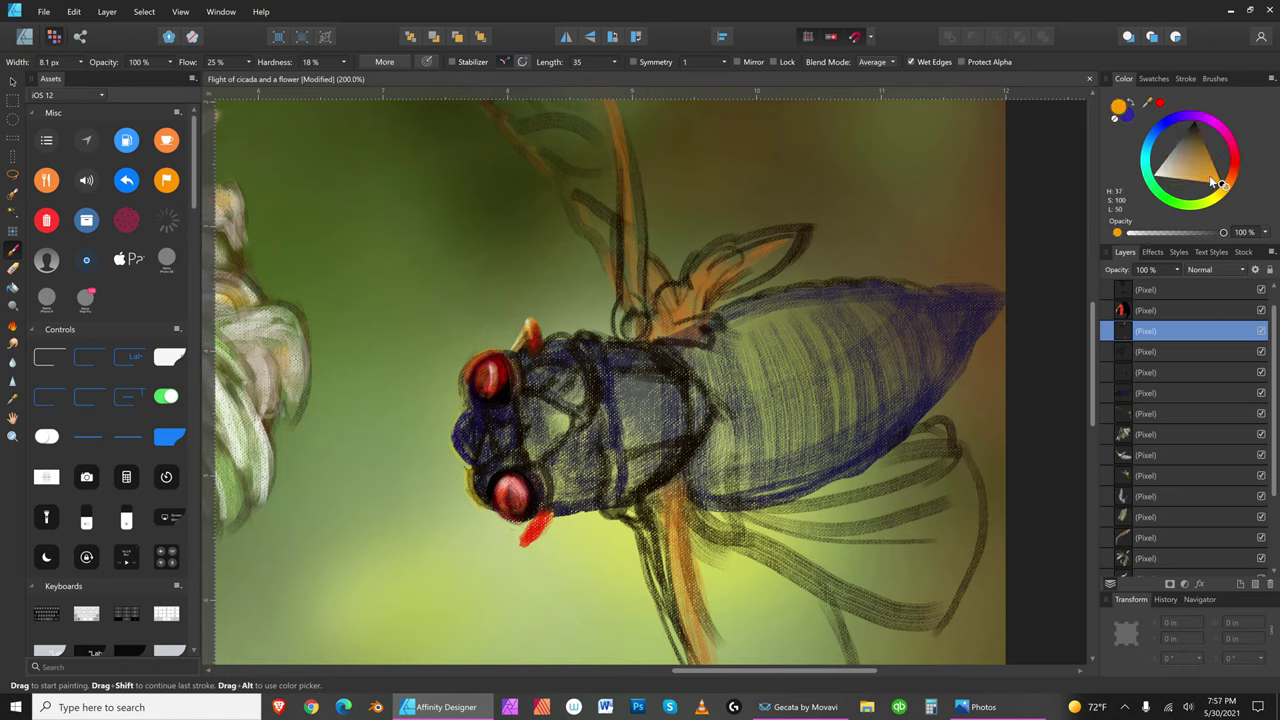
key(bracketright)
key(bracketright)
key(bracketright)
key(bracketright)
key(bracketright)
key(bracketright)
key(bracketright)
key(bracketright)
key(bracketright)
key(bracketright)
key(bracketright)
key(bracketleft)
key(bracketleft)
key(bracketleft)
key(bracketleft)
key(bracketleft)
key(bracketleft)
key(bracketleft)
key(bracketleft)
key(bracketleft)
key(bracketright)
- On the topmost pixel layer, undo the last orange stroke and repaint it at the upper eye's lower edge with 0% hardness
click(1205, 288)
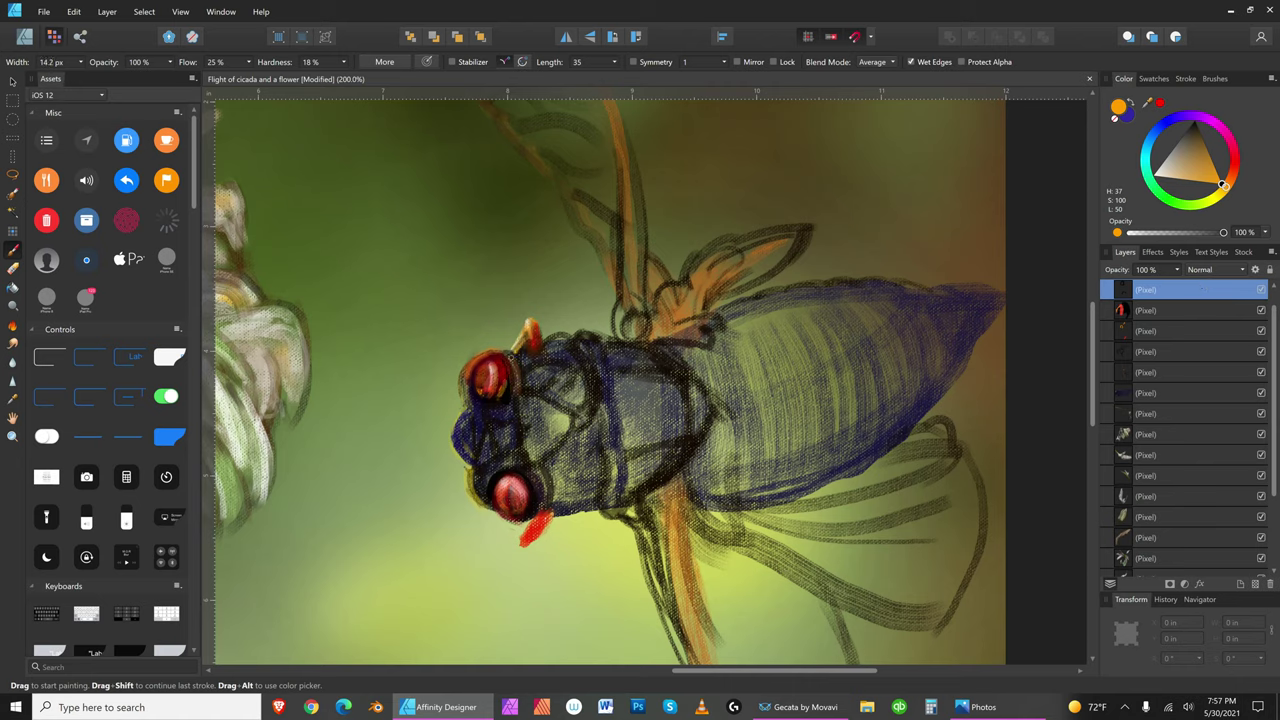
key(bracketleft)
click(76, 13)
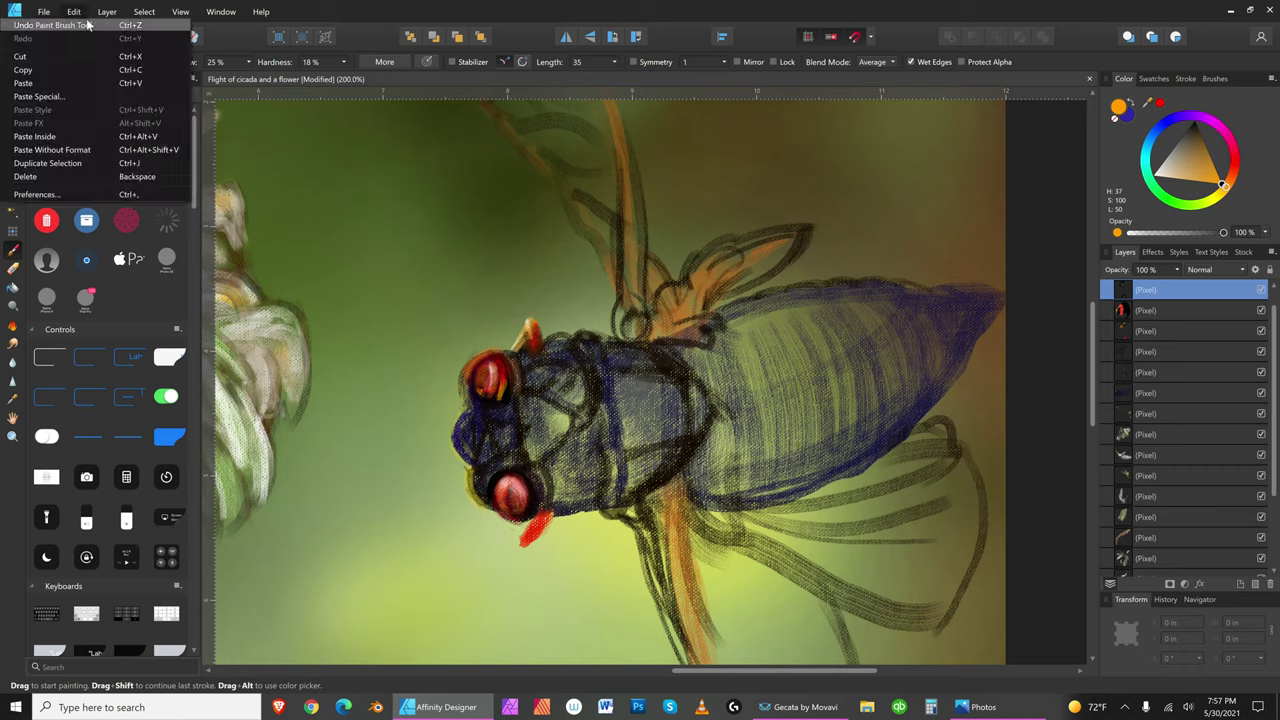
click(86, 18)
click(340, 64)
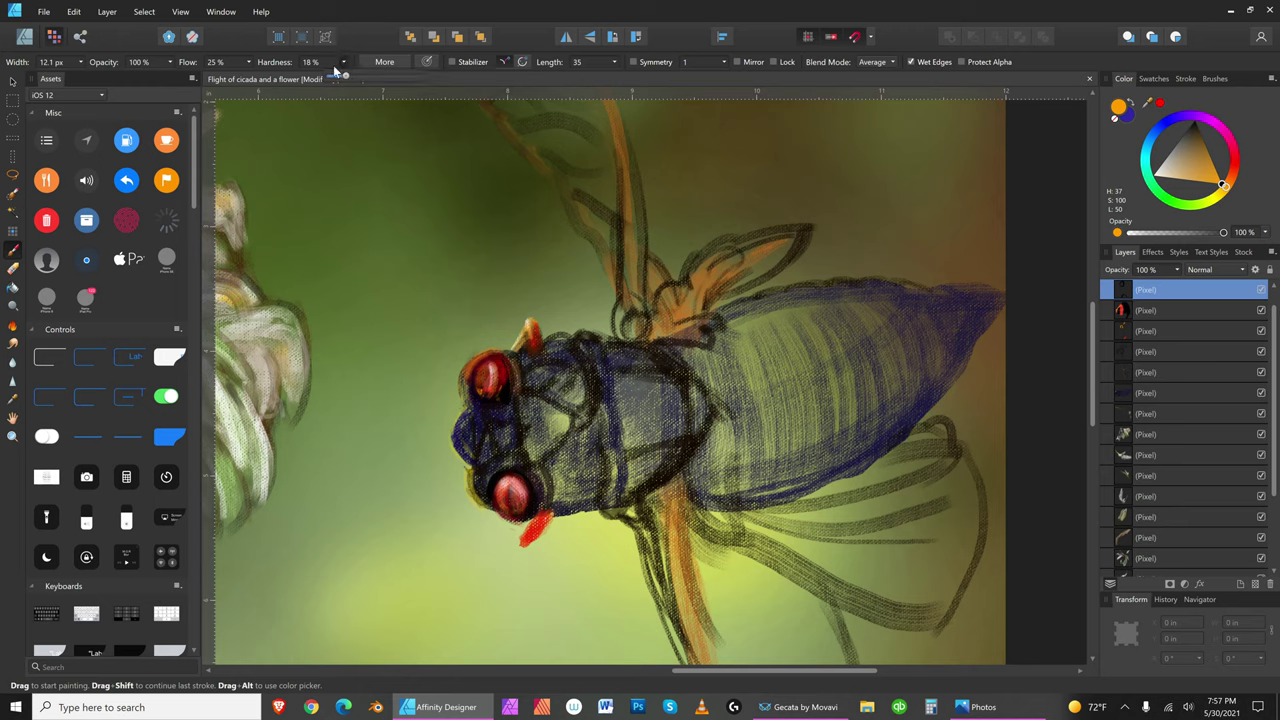
click(505, 389)
key(bracketright)
key(bracketleft)
key(bracketleft)
- Pick near-black (H 37, S 83, L 3) and paint dark detail around the lower part of the upper eye with varying brush widths
click(1201, 124)
key(bracketright)
key(bracketright)
key(bracketright)
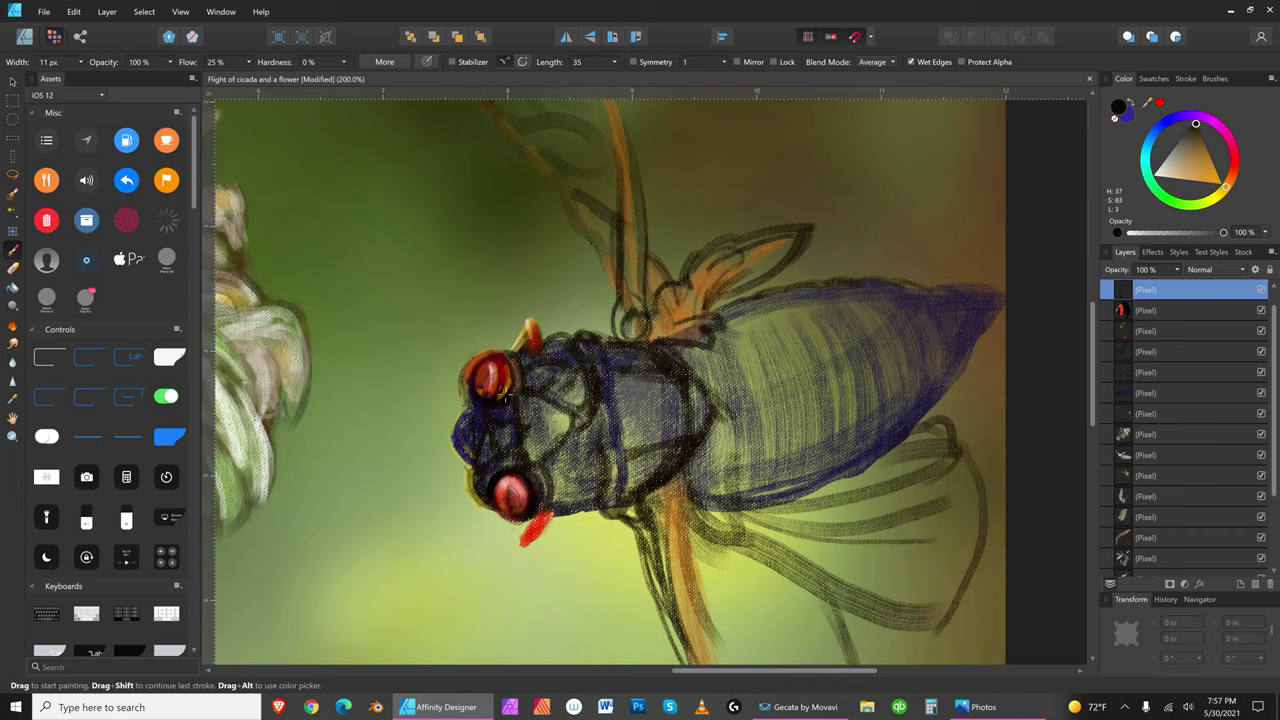
key(bracketleft)
key(bracketleft)
key(bracketleft)
key(bracketleft)
key(bracketleft)
key(bracketright)
key(bracketright)
key(bracketleft)
key(bracketleft)
key(bracketleft)
key(bracketleft)
- With the Erase Brush, try the upper pixel layers one by one to remove the dark fringe beside the upper eye
click(13, 270)
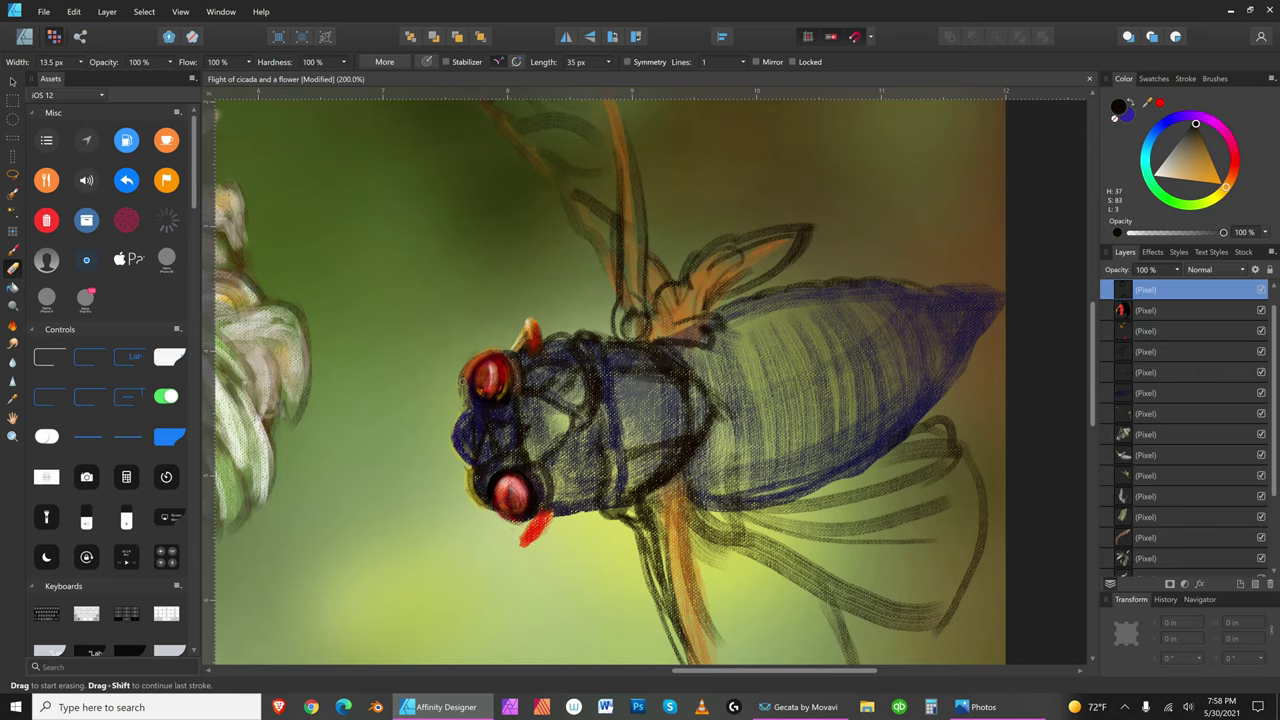
click(1178, 306)
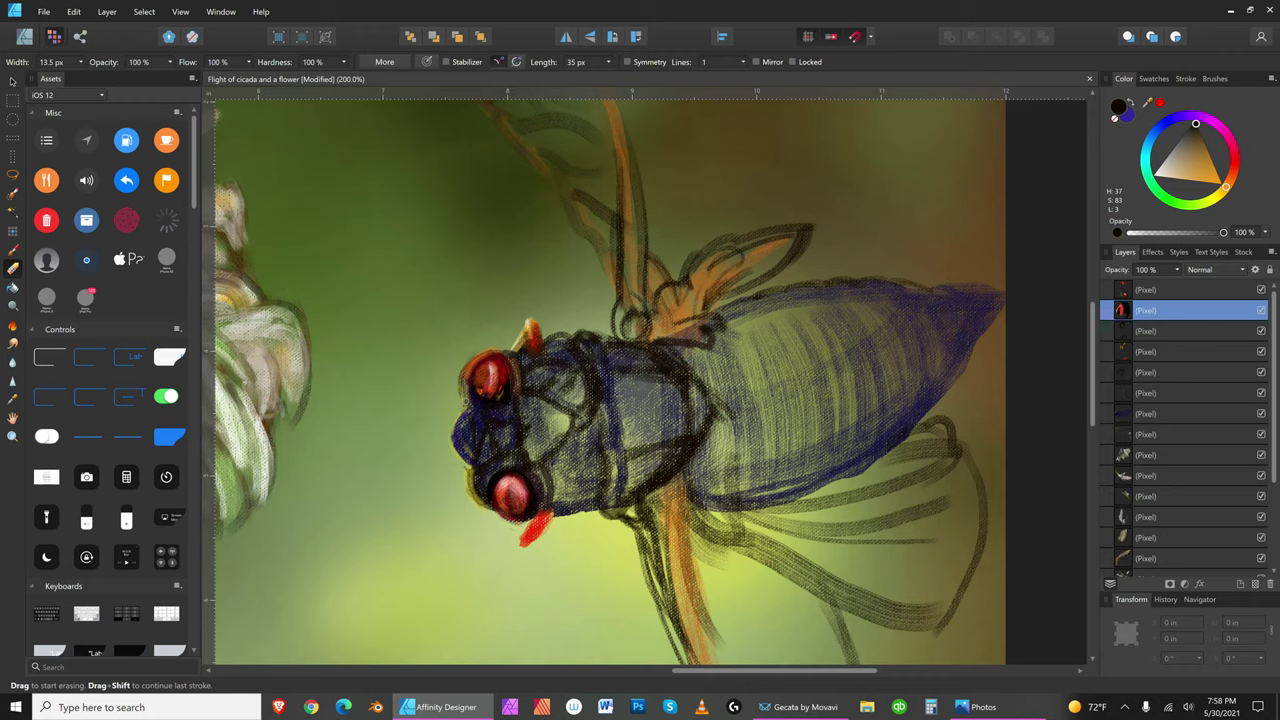
click(1170, 330)
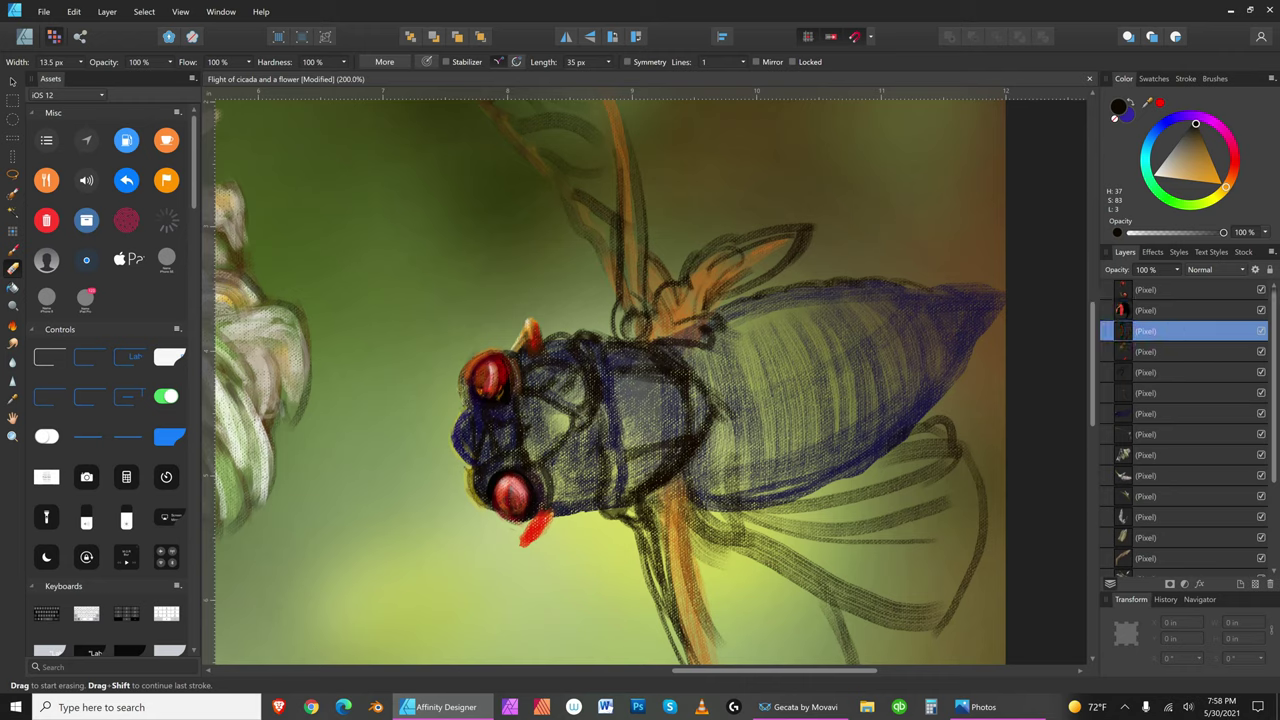
click(1197, 351)
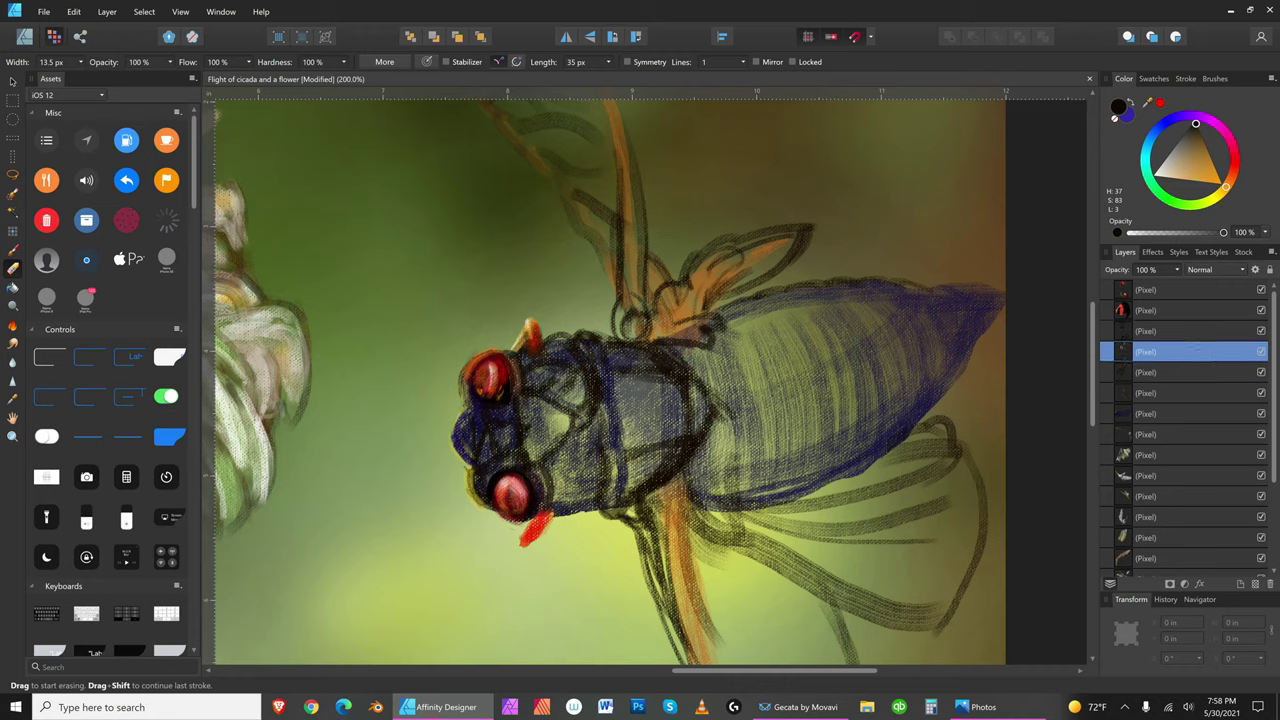
click(1180, 372)
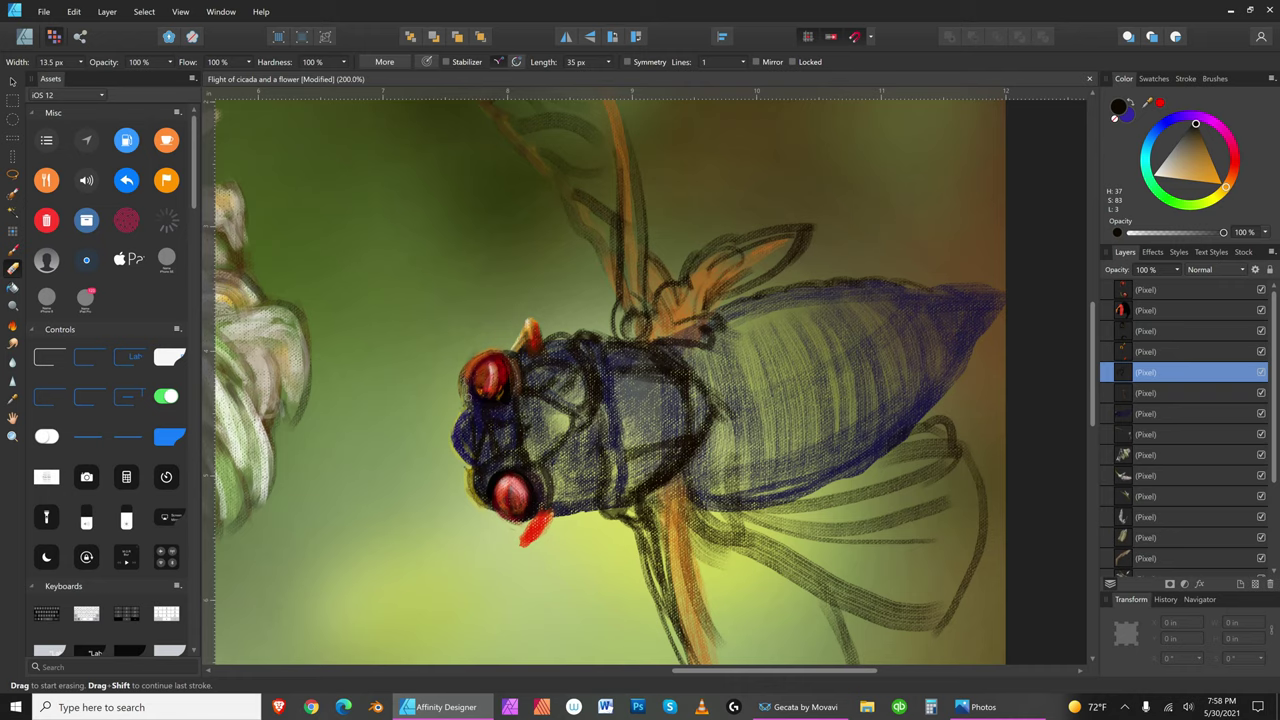
click(1176, 394)
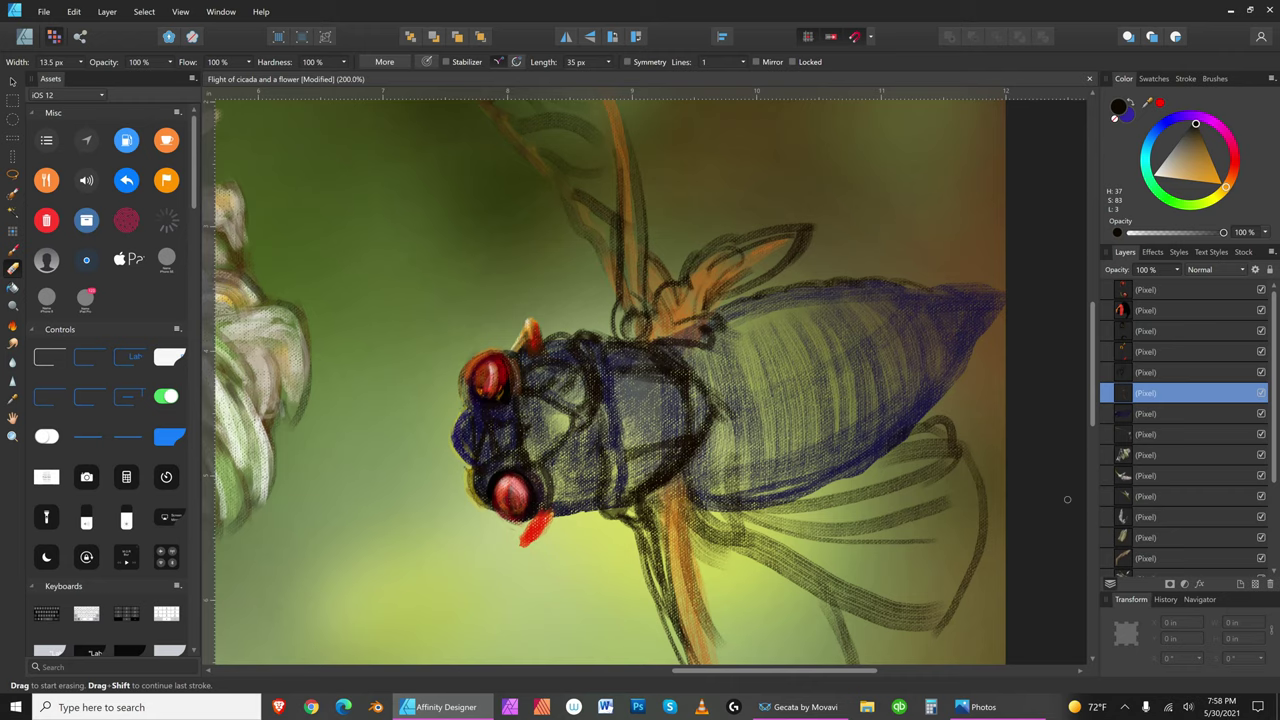
click(1192, 412)
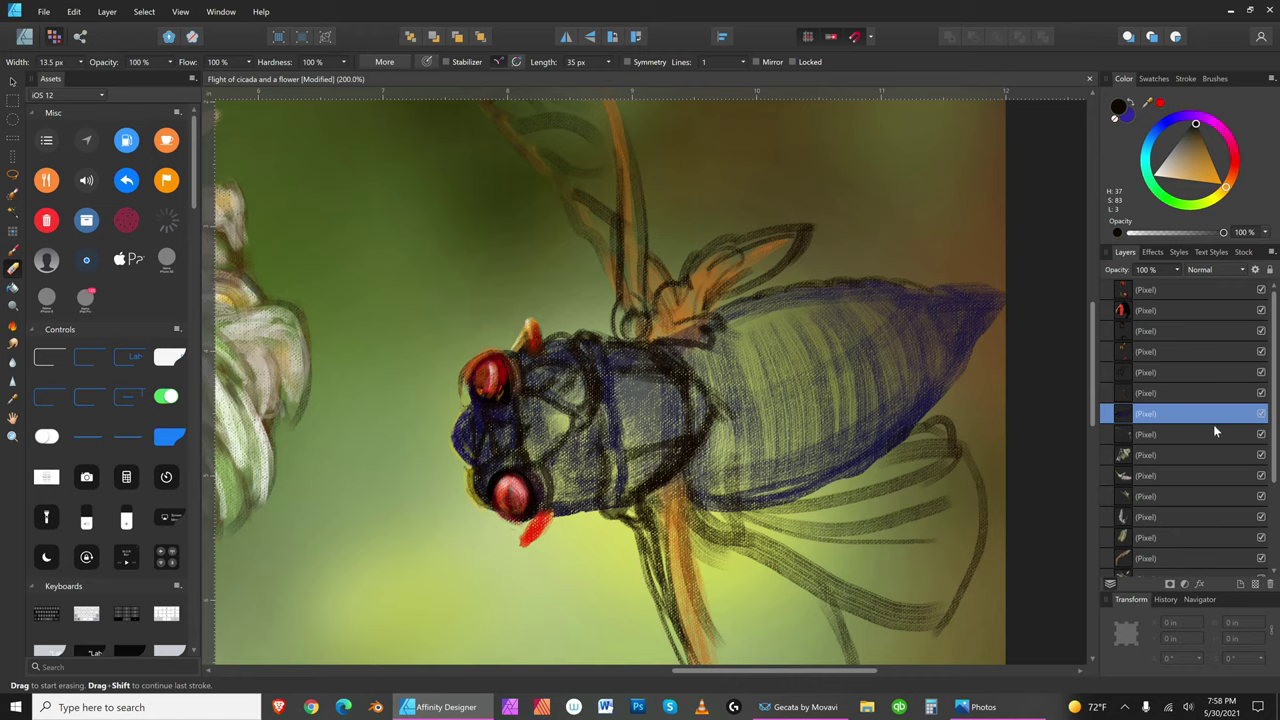
click(1181, 435)
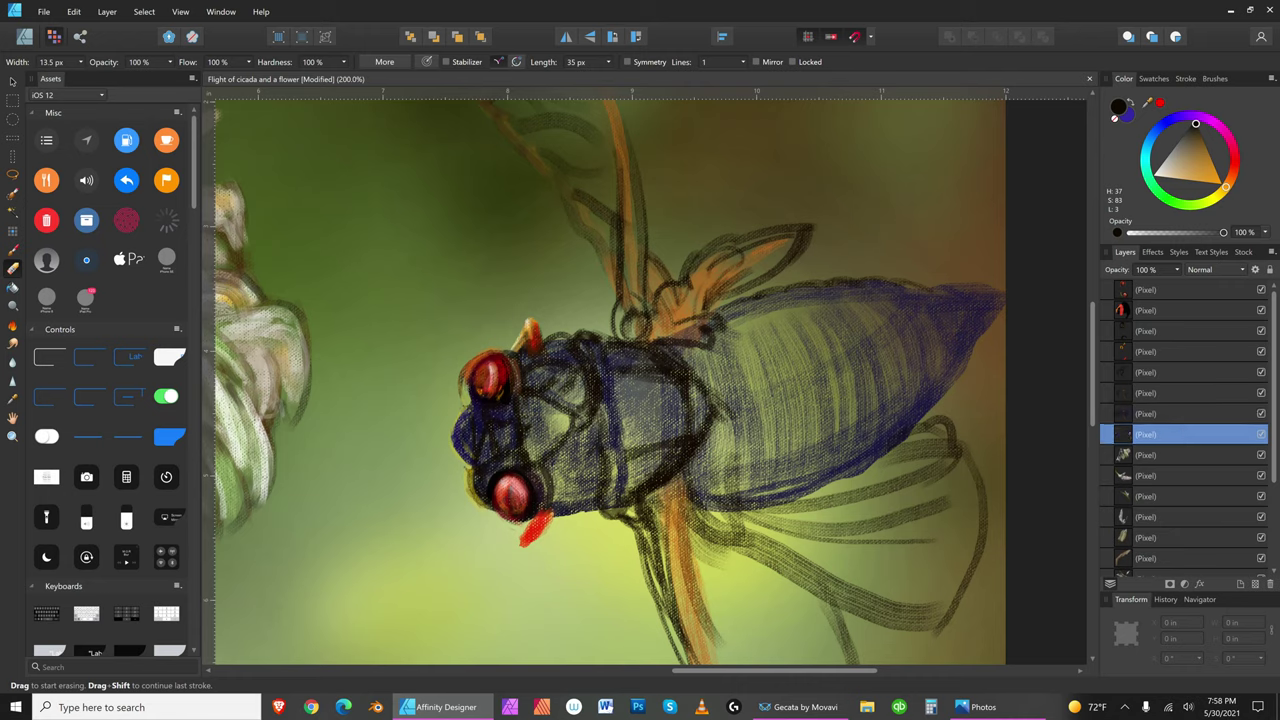
click(1191, 456)
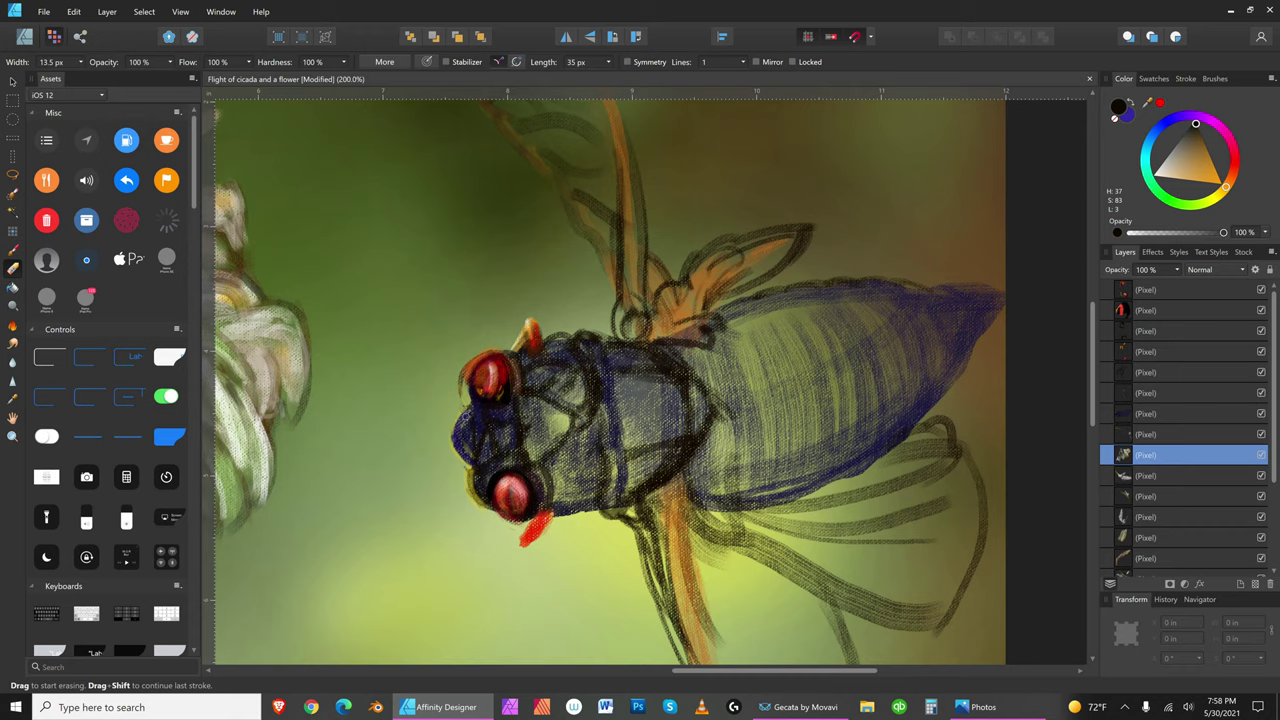
- Try to erase the fringe along the outer edge of the upper eye on the three lowest pixel layers
drag(1273, 420, 1273, 500)
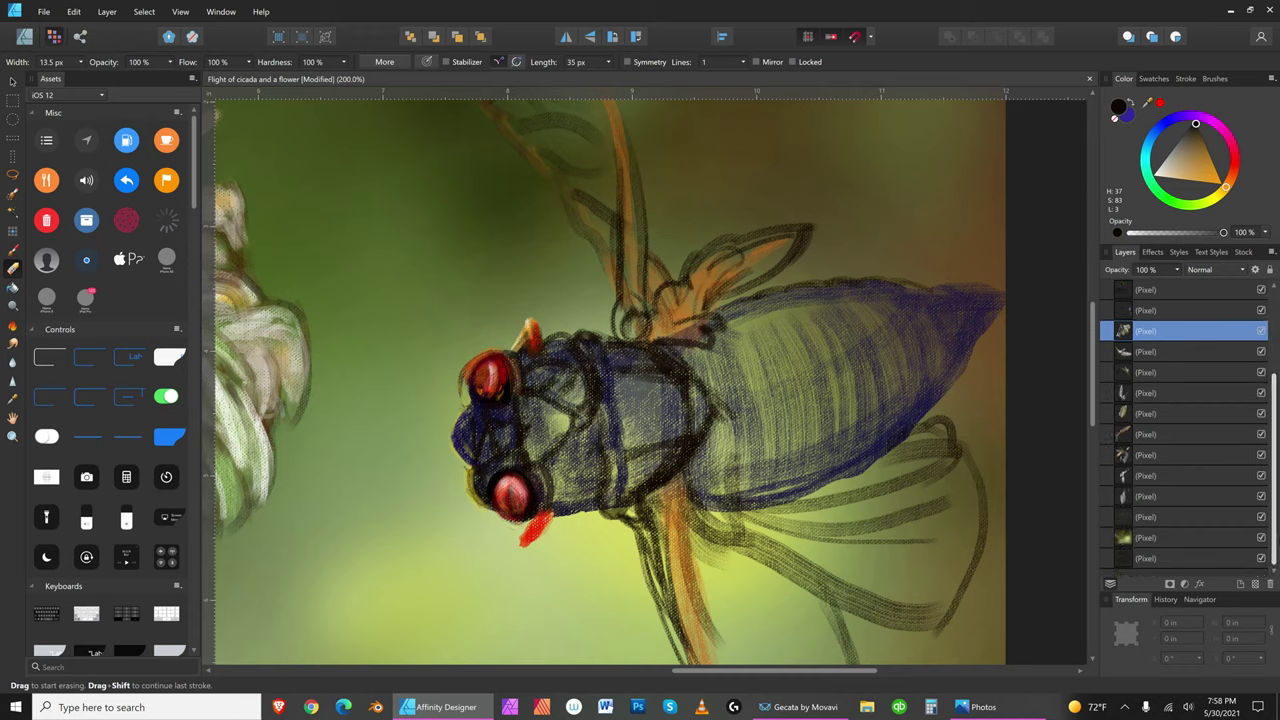
click(1184, 515)
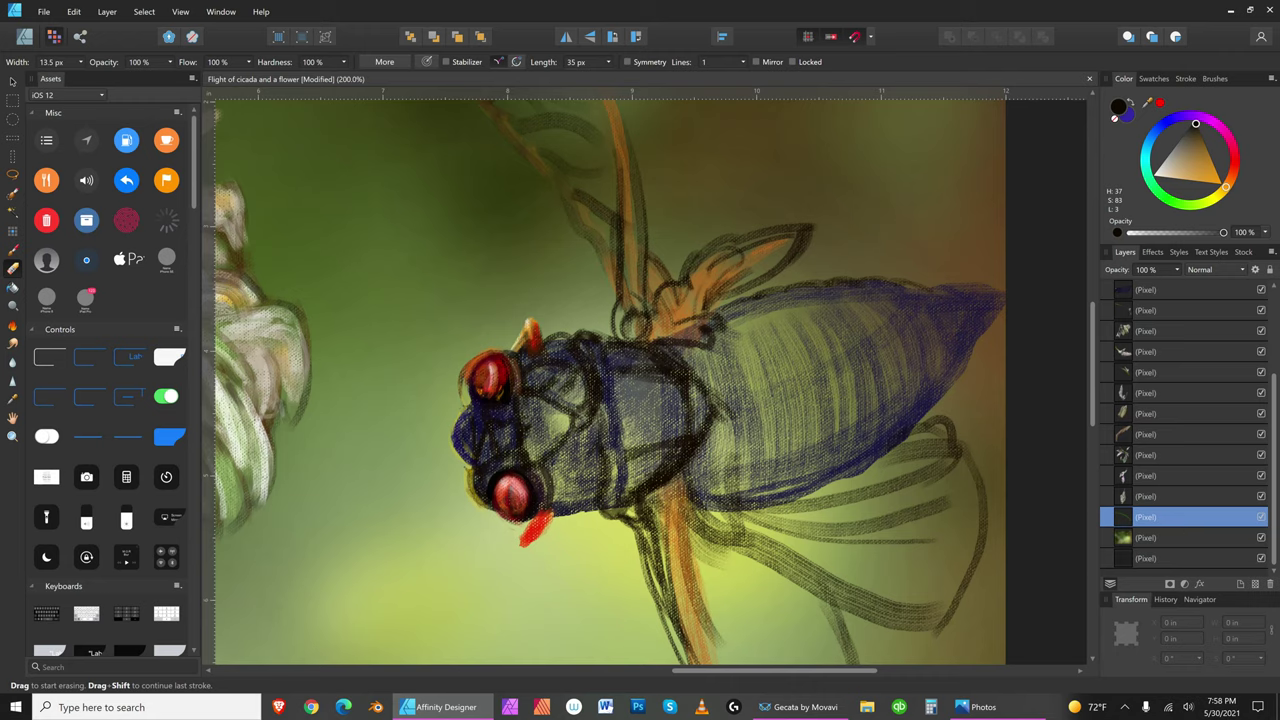
click(1177, 538)
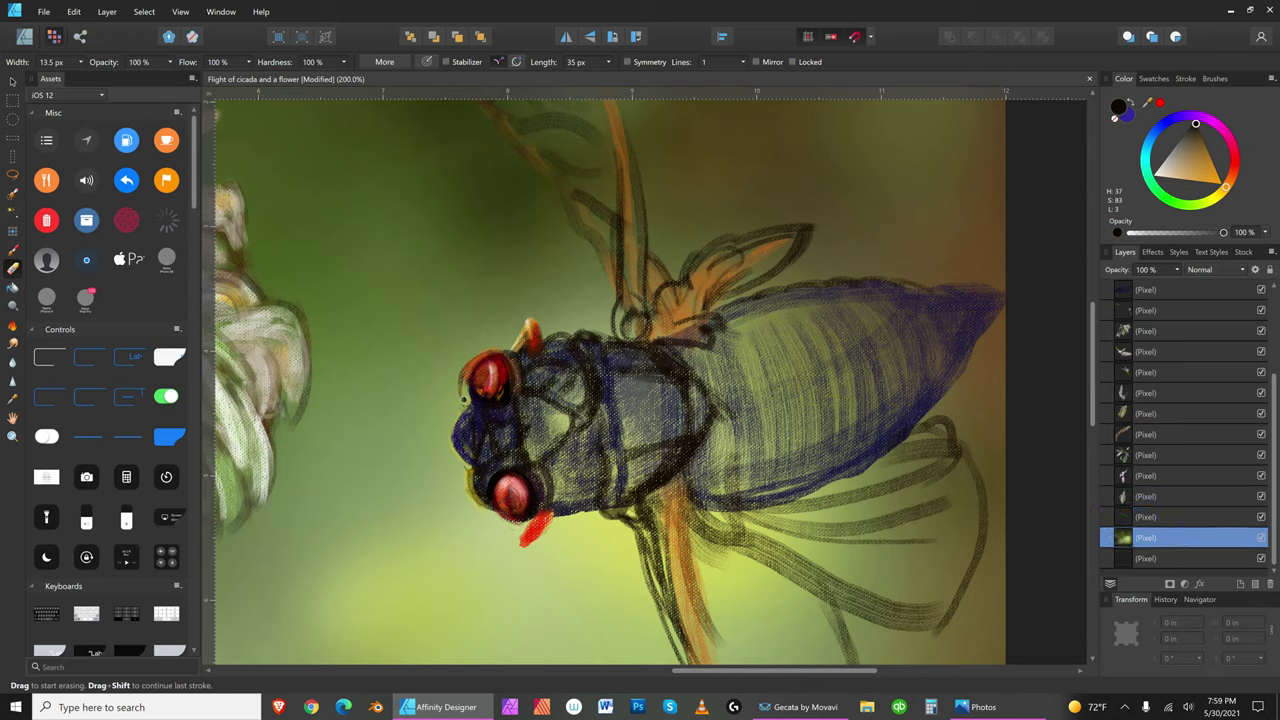
mouse_move(464, 404)
mouse_down()
mouse_move(477, 350)
mouse_move(468, 402)
mouse_up()
click(1182, 558)
mouse_move(463, 371)
mouse_down()
mouse_move(465, 400)
mouse_move(473, 357)
mouse_move(467, 410)
mouse_up()
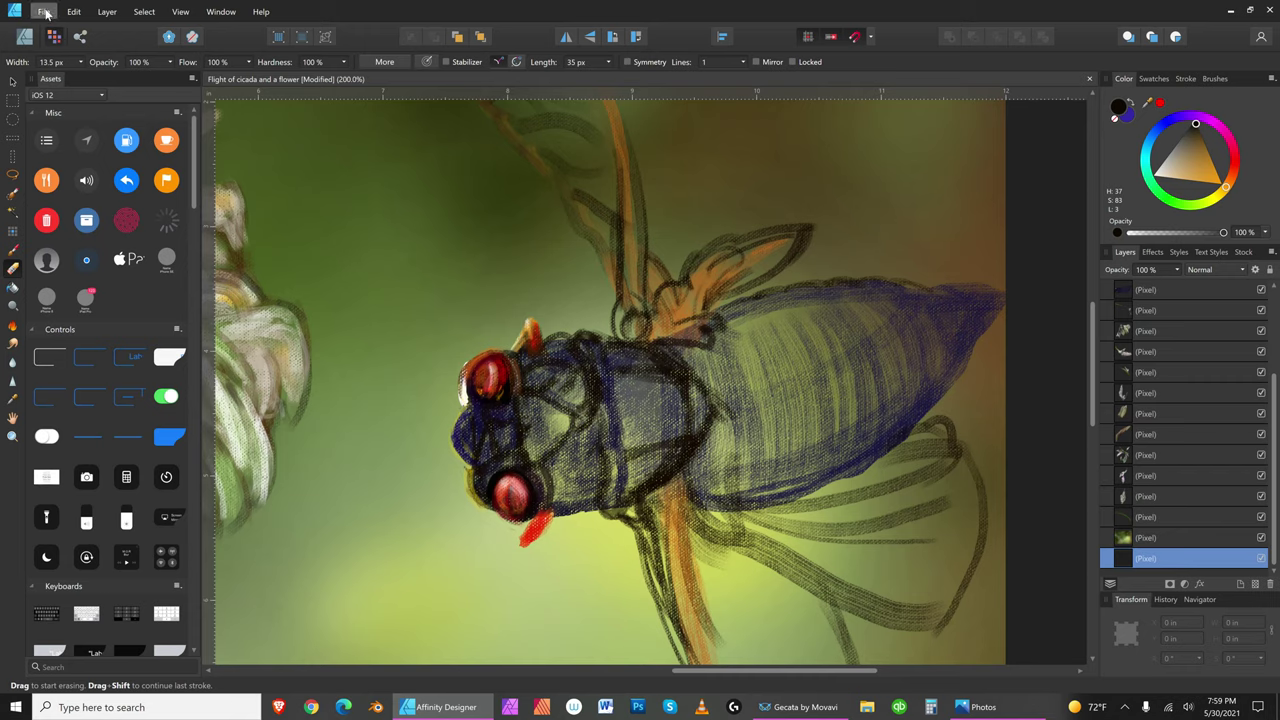
- Undo the recent erase strokes made beside the upper eye on the lowest pixel layers
click(44, 11)
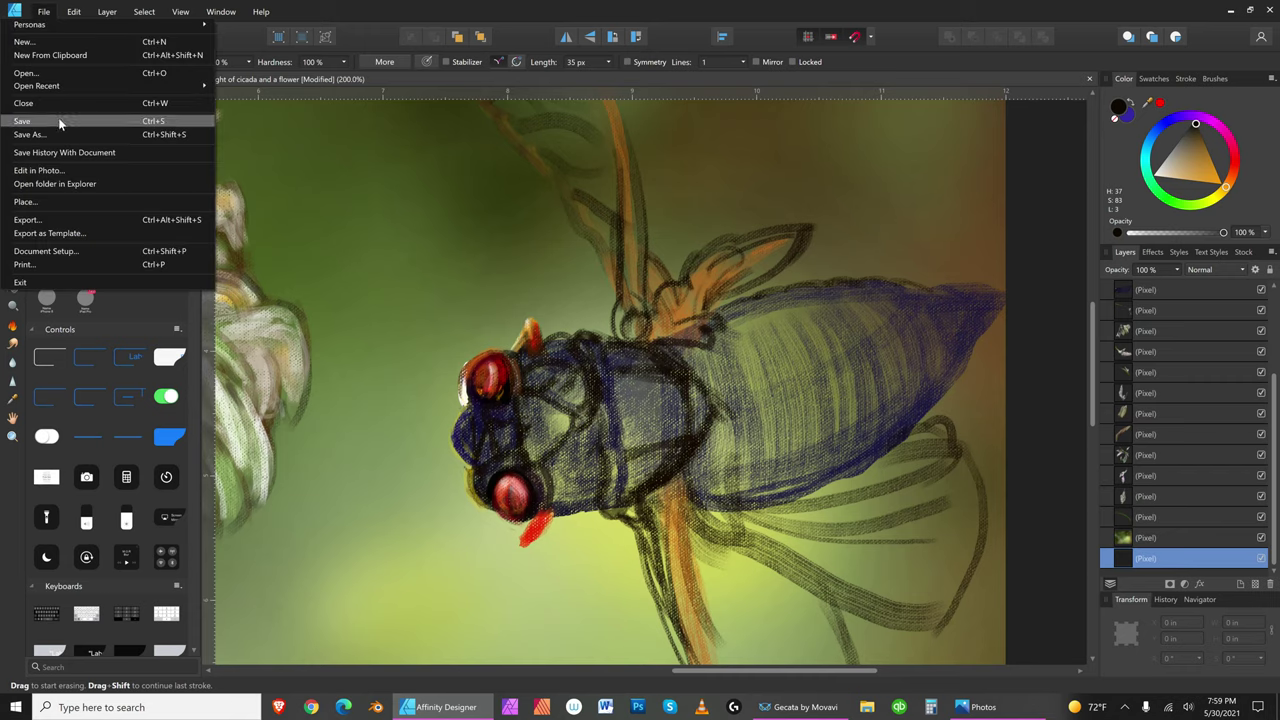
click(72, 12)
click(72, 12)
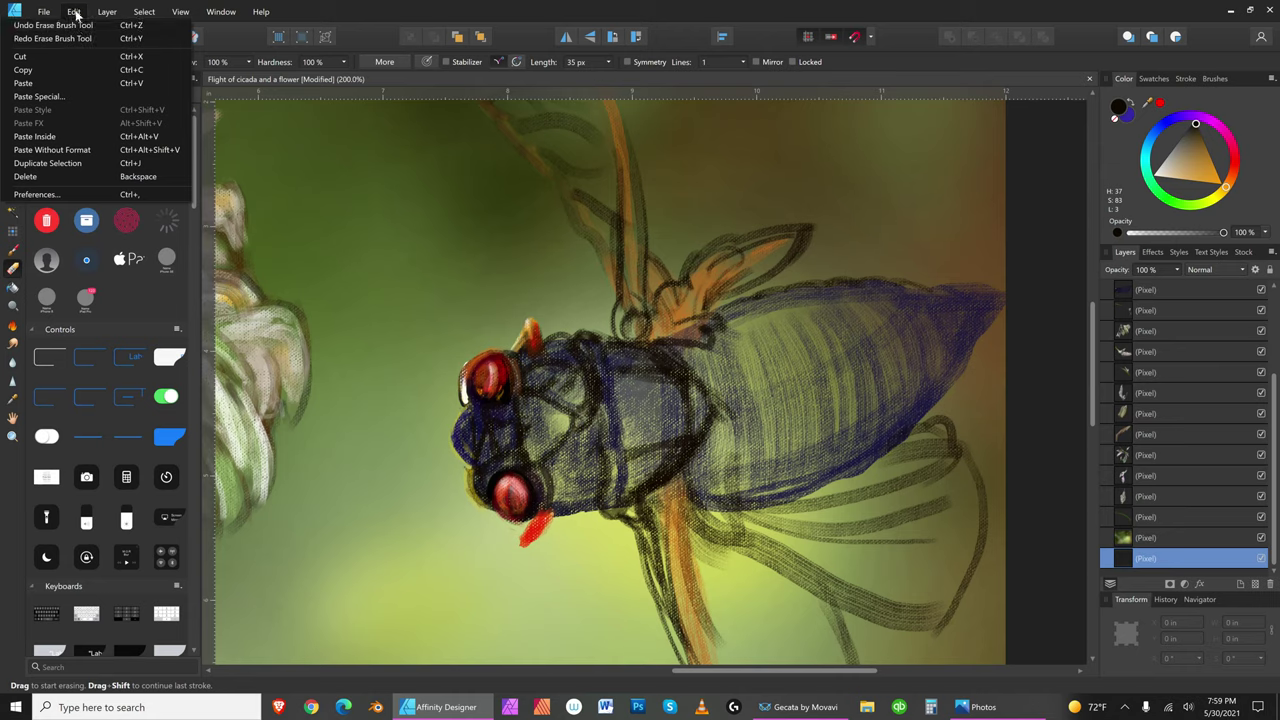
click(76, 11)
click(76, 11)
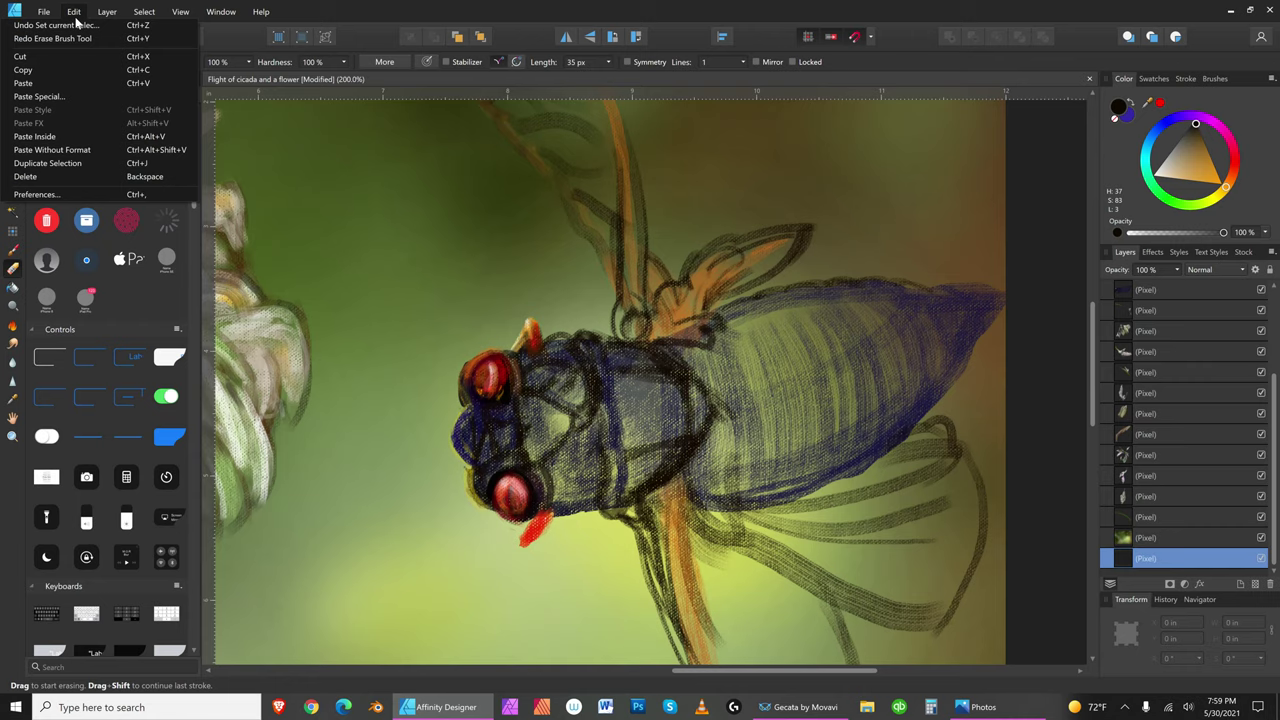
click(78, 28)
click(76, 13)
click(76, 28)
click(74, 11)
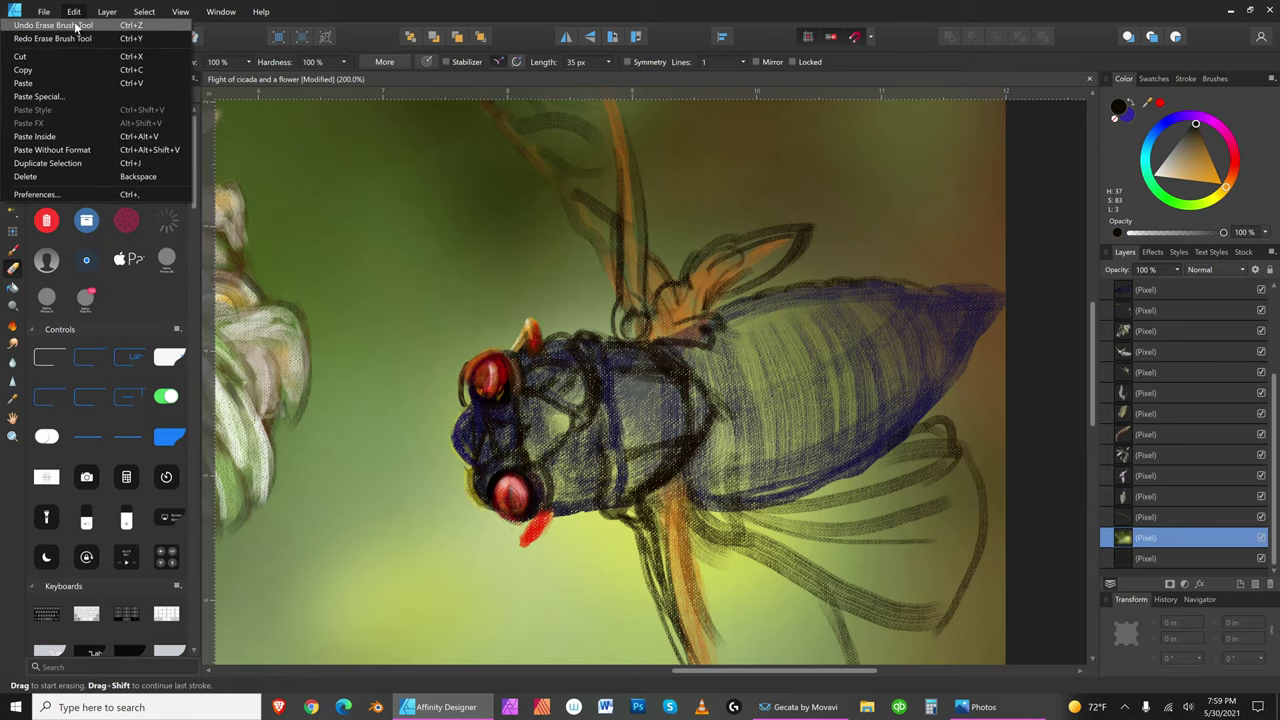
click(74, 28)
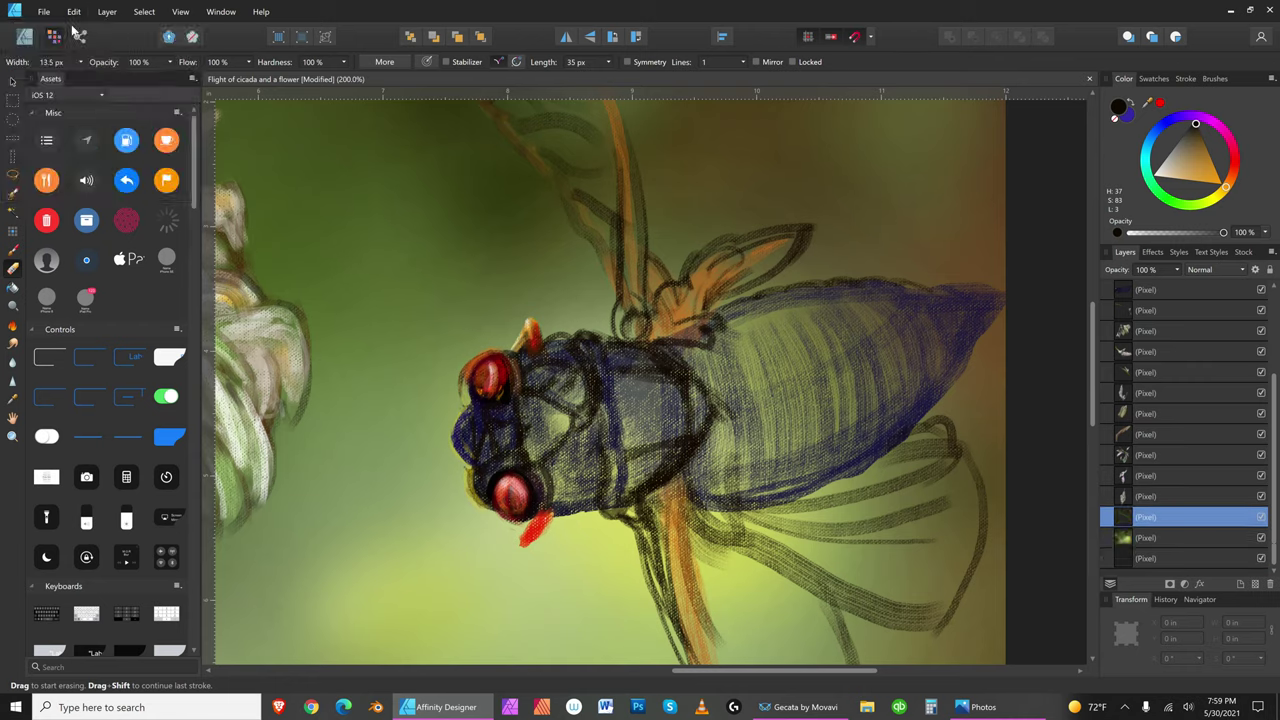
- Try erasing the fringe beside the upper eye on each middle pixel layer, working upward from the fourth-lowest one
click(1190, 496)
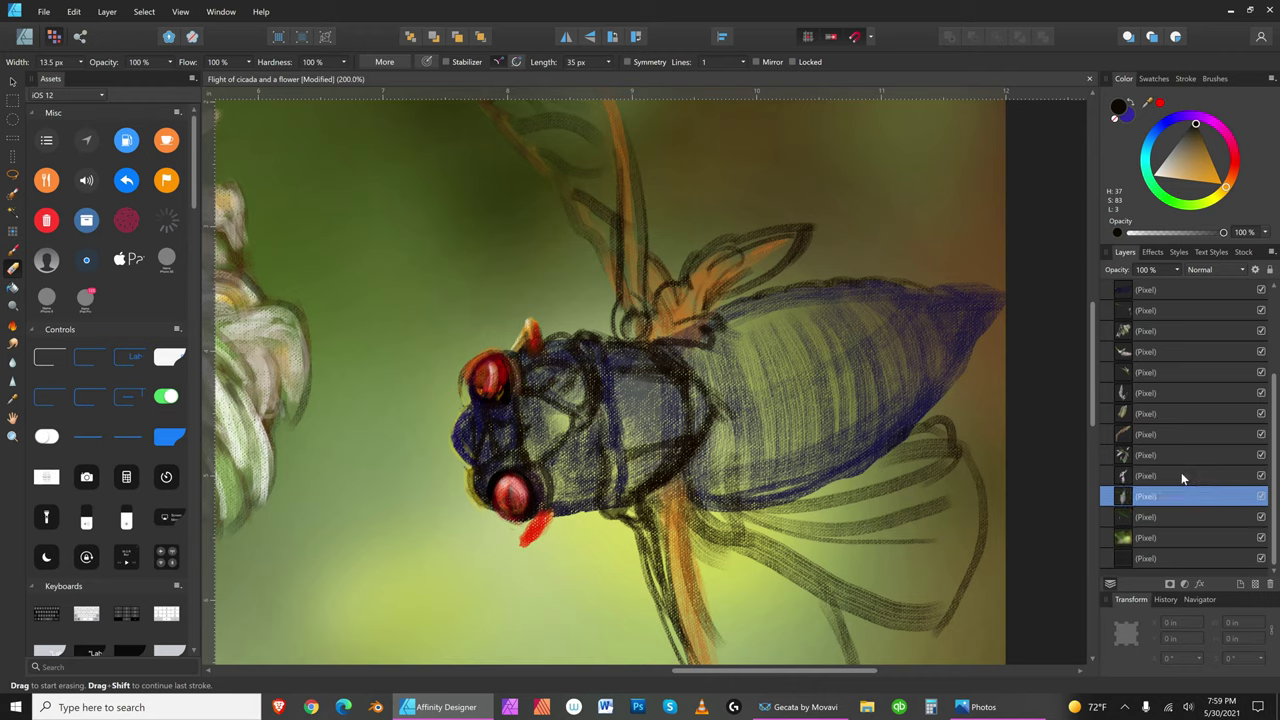
click(1165, 475)
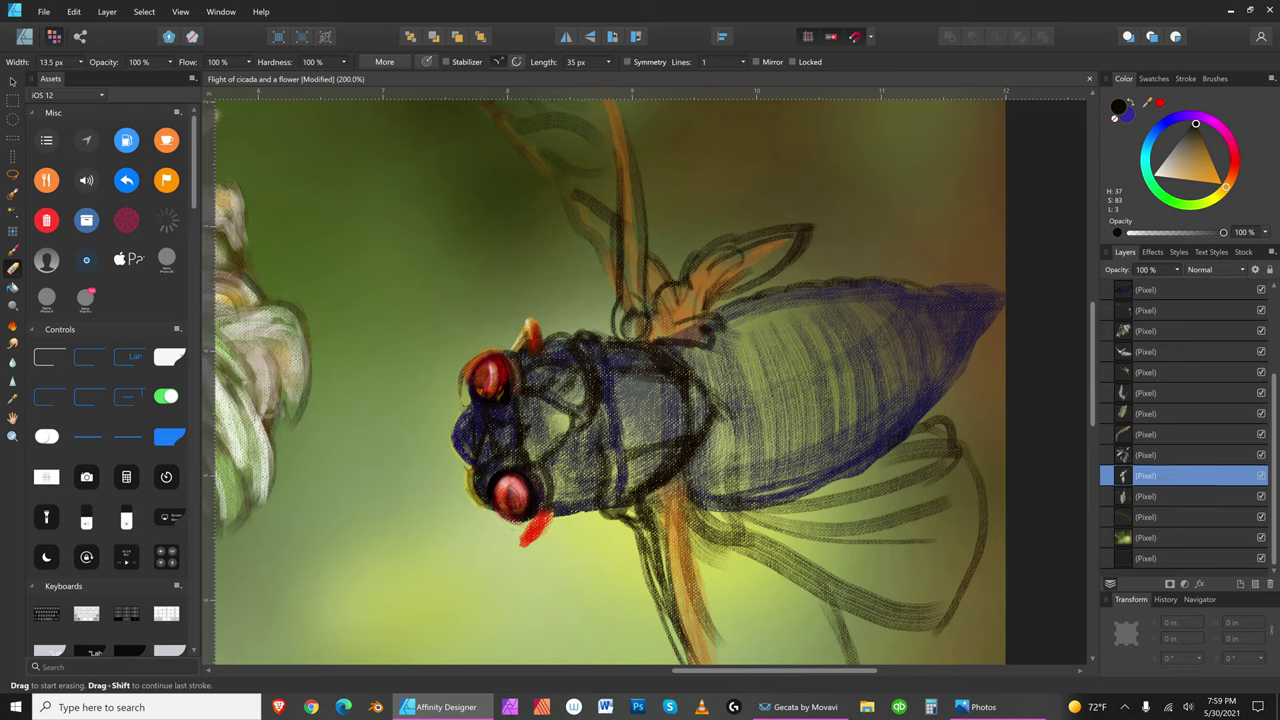
click(1186, 457)
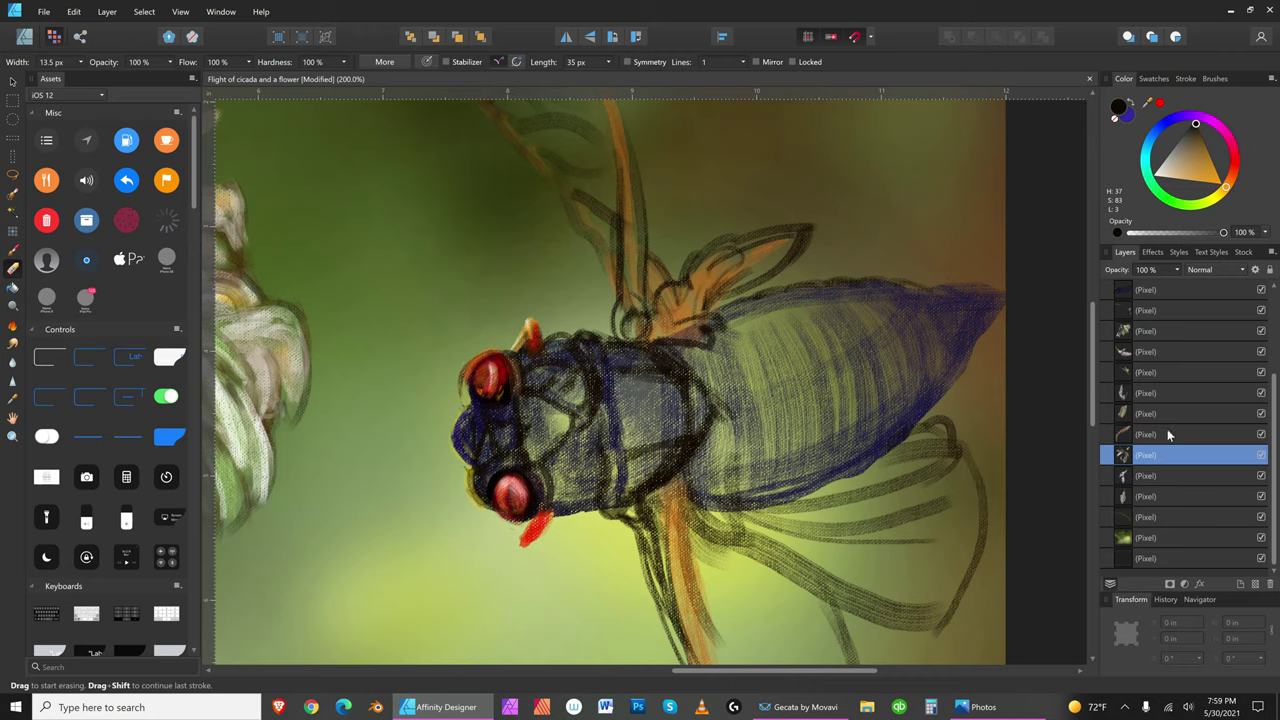
click(1167, 428)
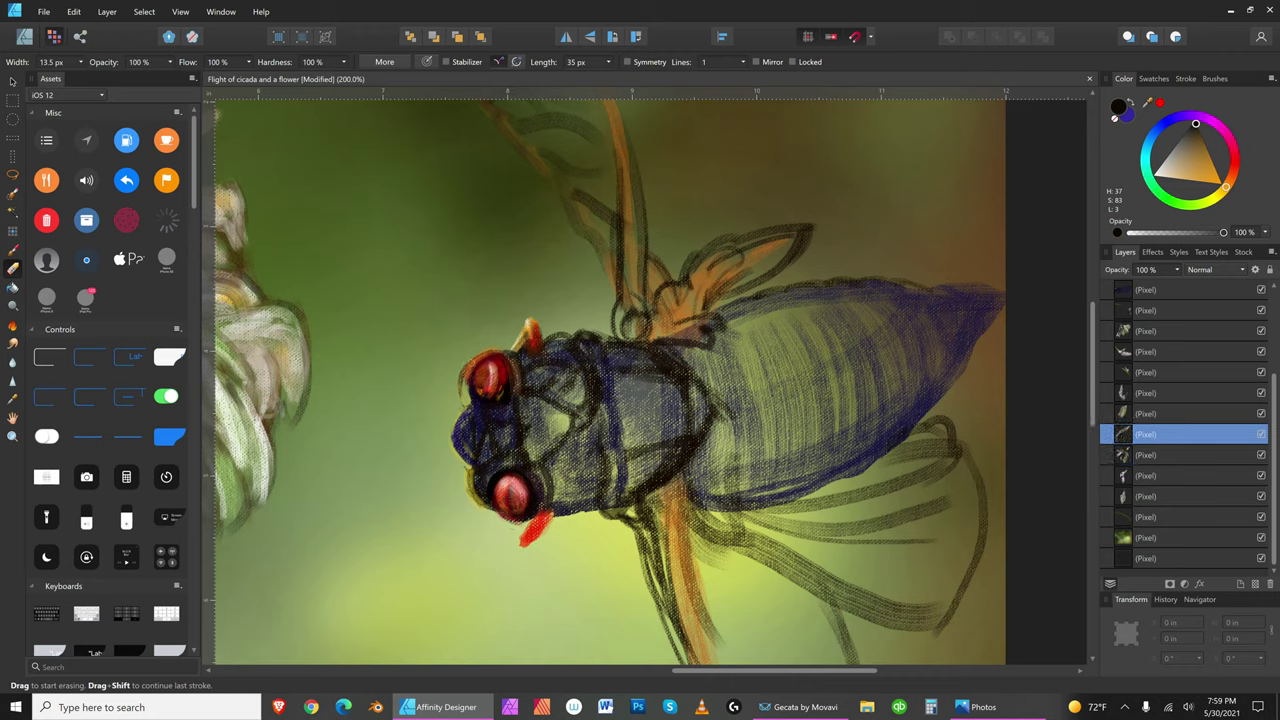
click(1168, 413)
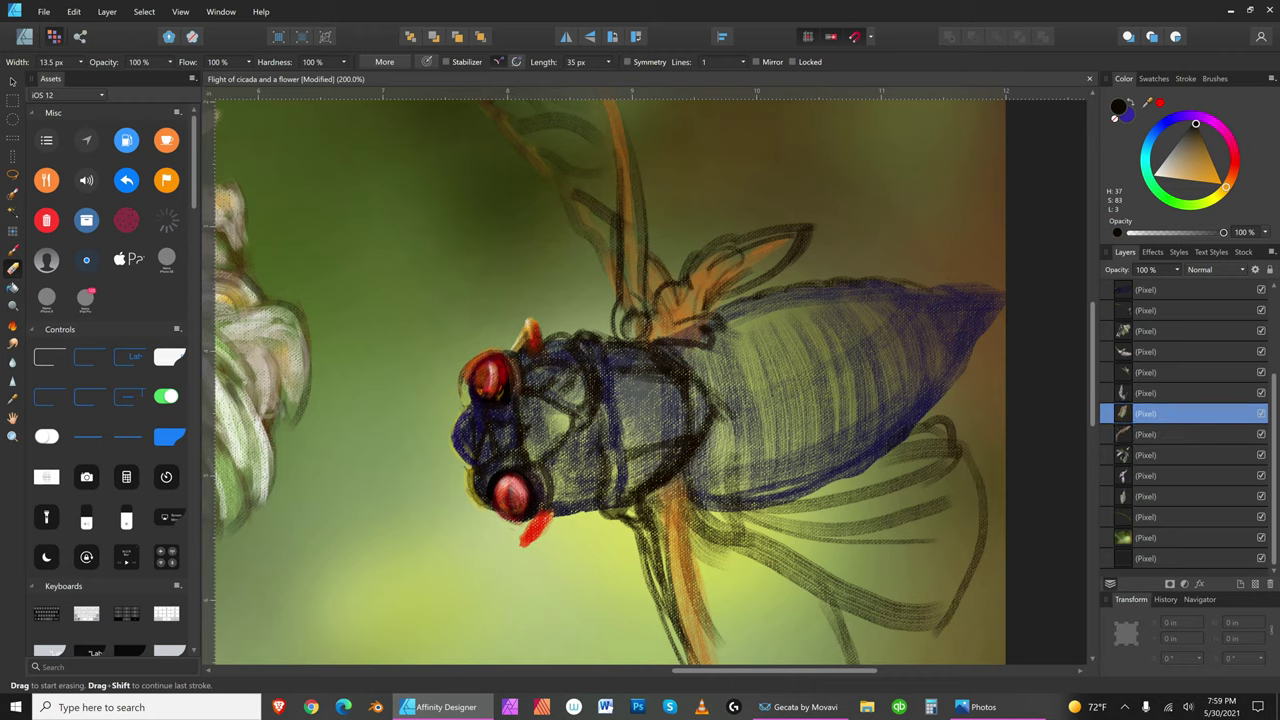
click(1174, 390)
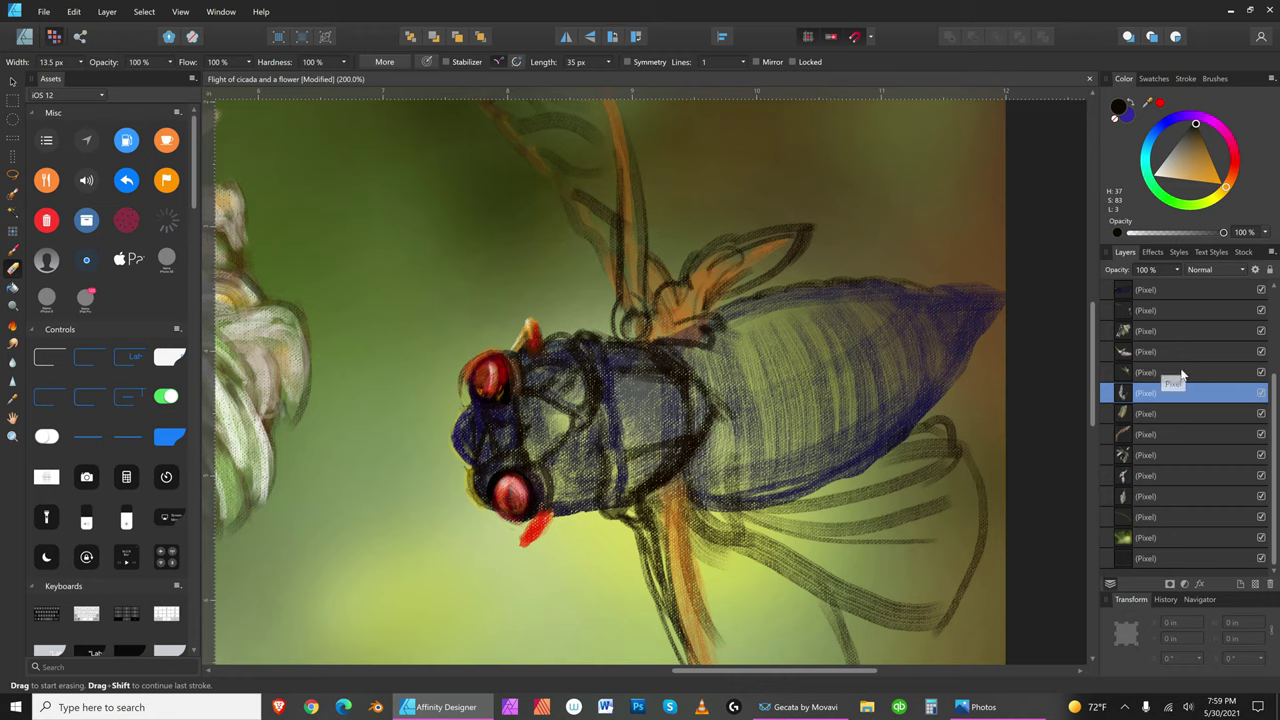
click(1180, 372)
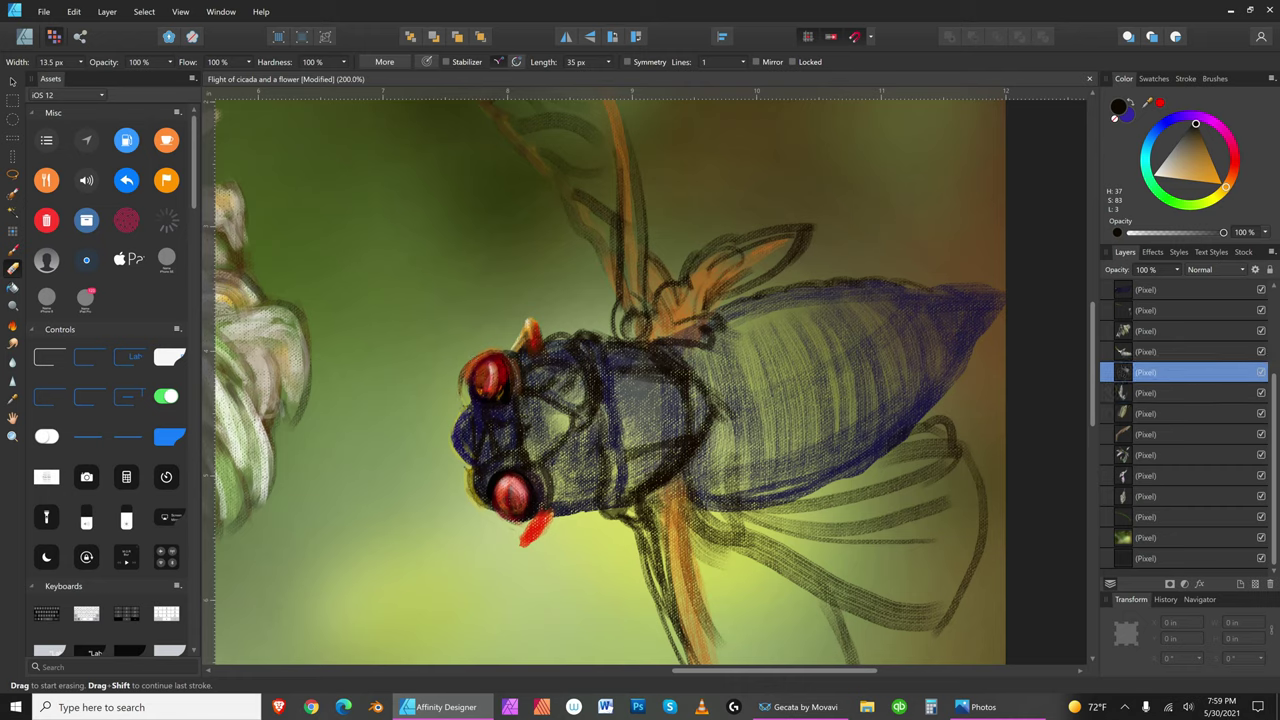
click(1175, 351)
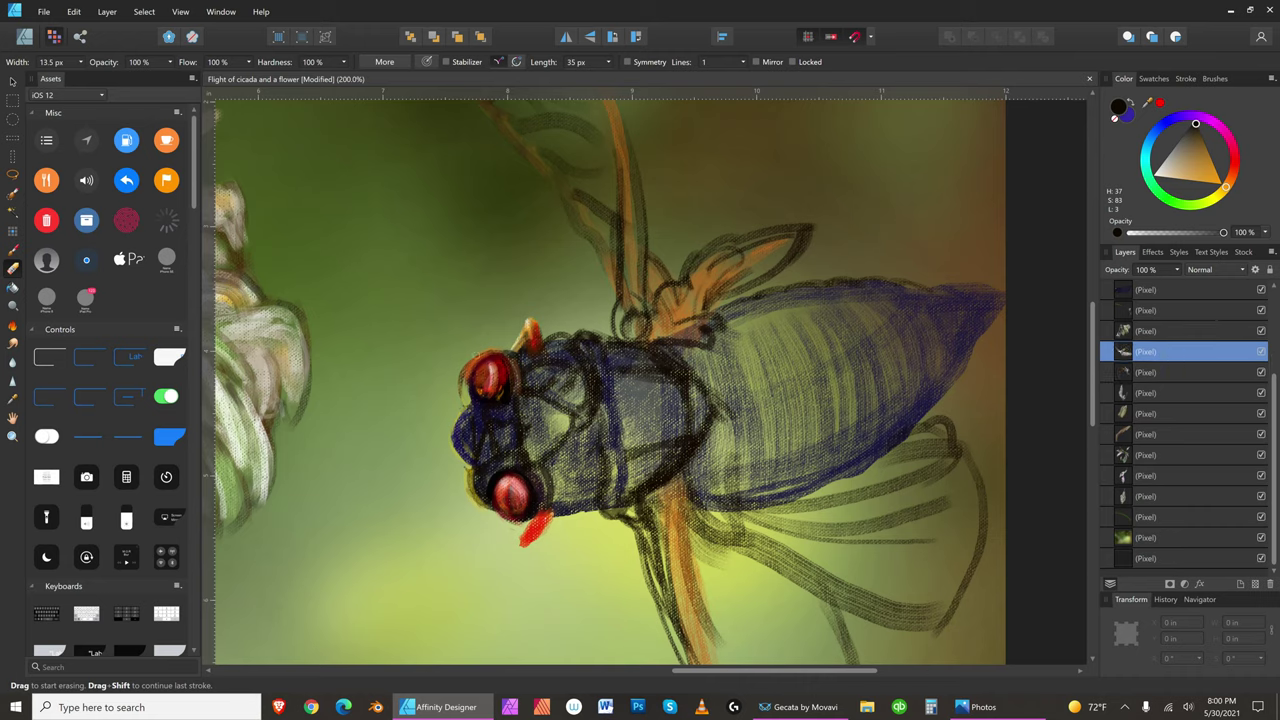
click(1168, 331)
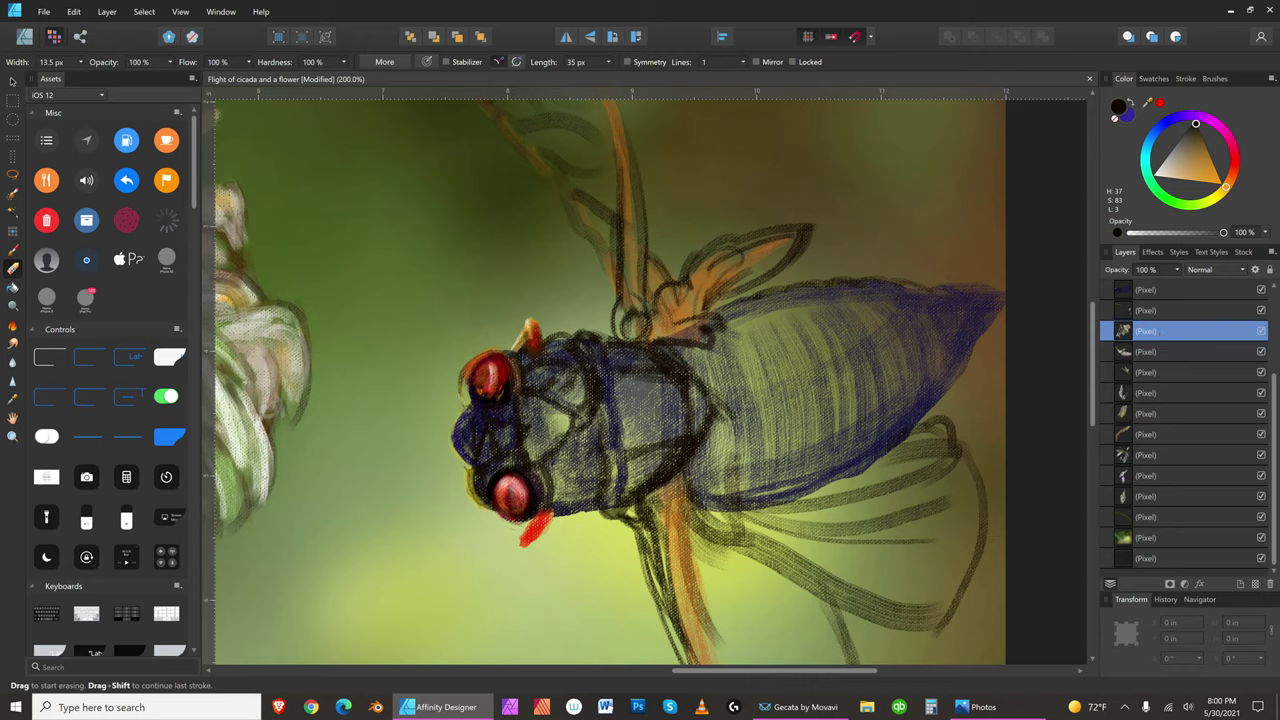
- Continue testing the Erase Brush on the fringe, moving up through the upper pixel layers to the red eye layer
scroll(1228, 388, up, 5)
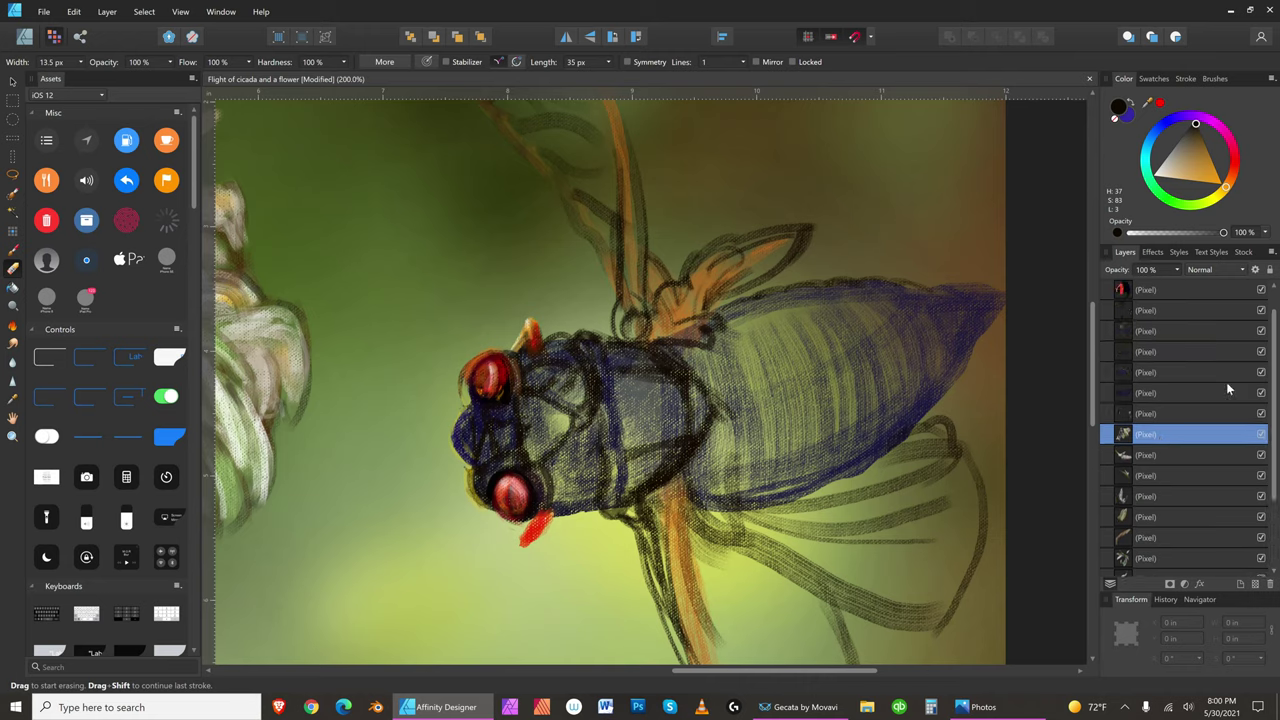
click(1191, 412)
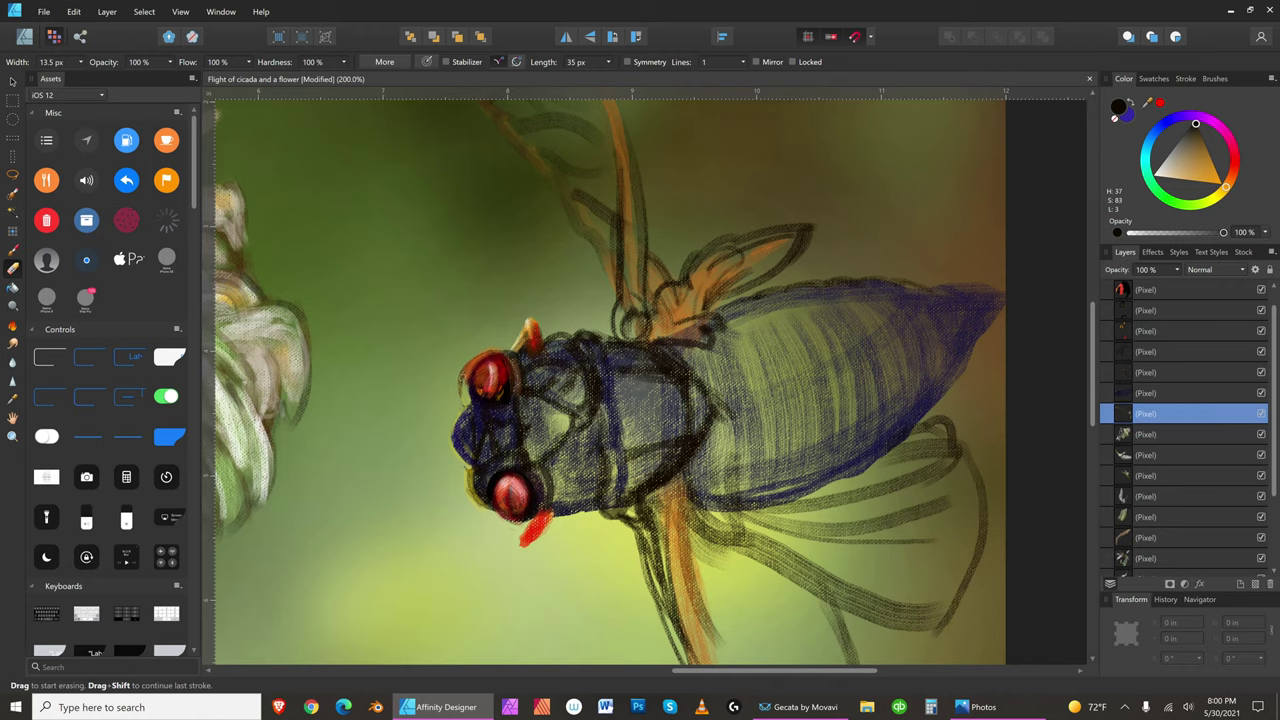
click(1172, 394)
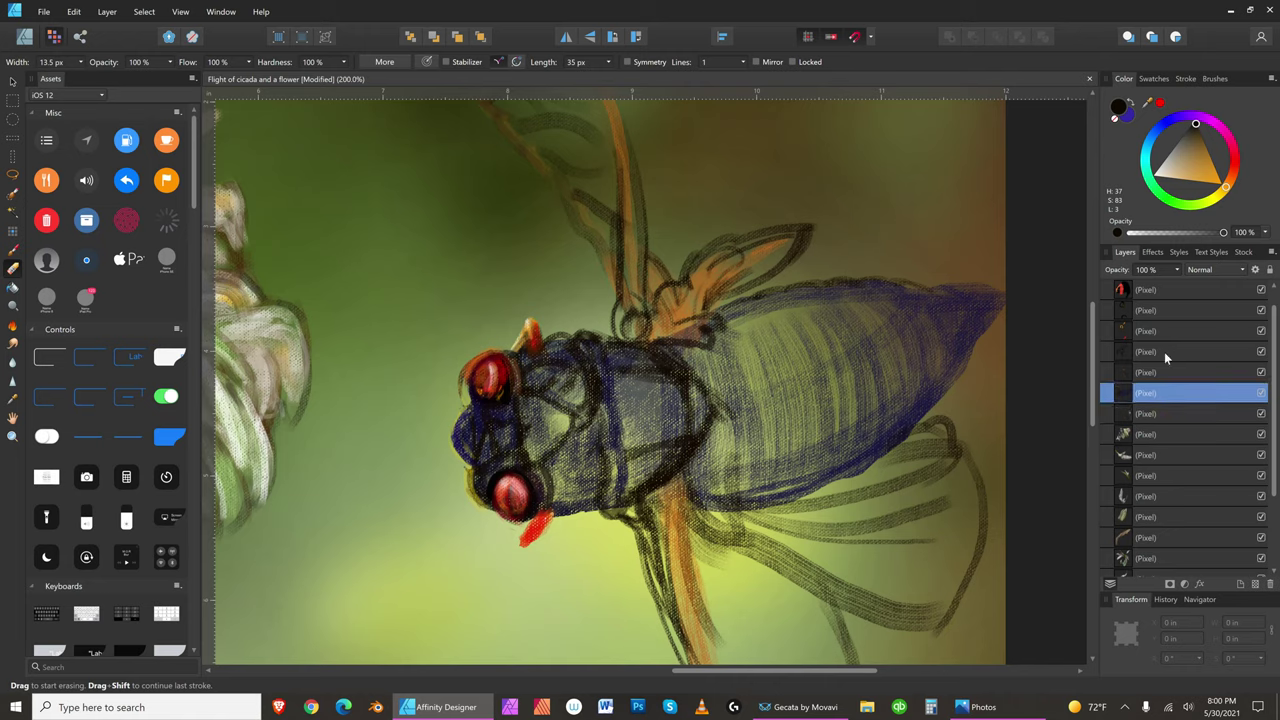
click(1170, 372)
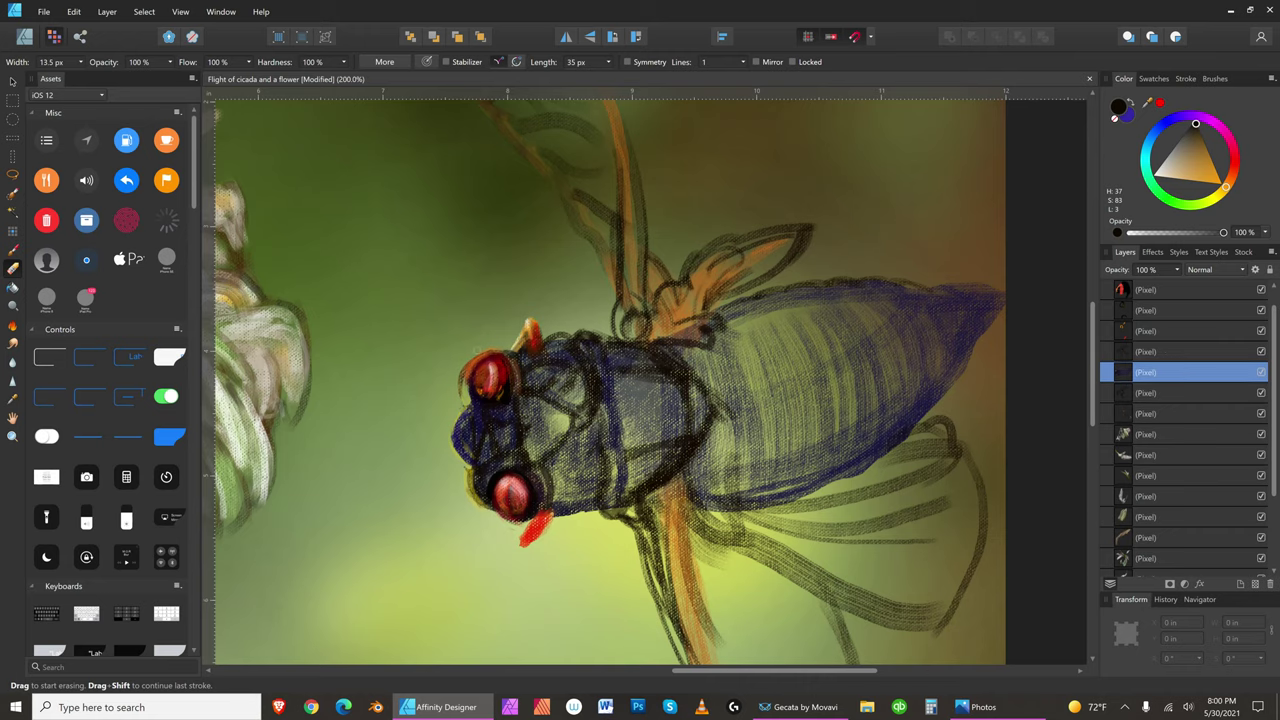
click(1172, 352)
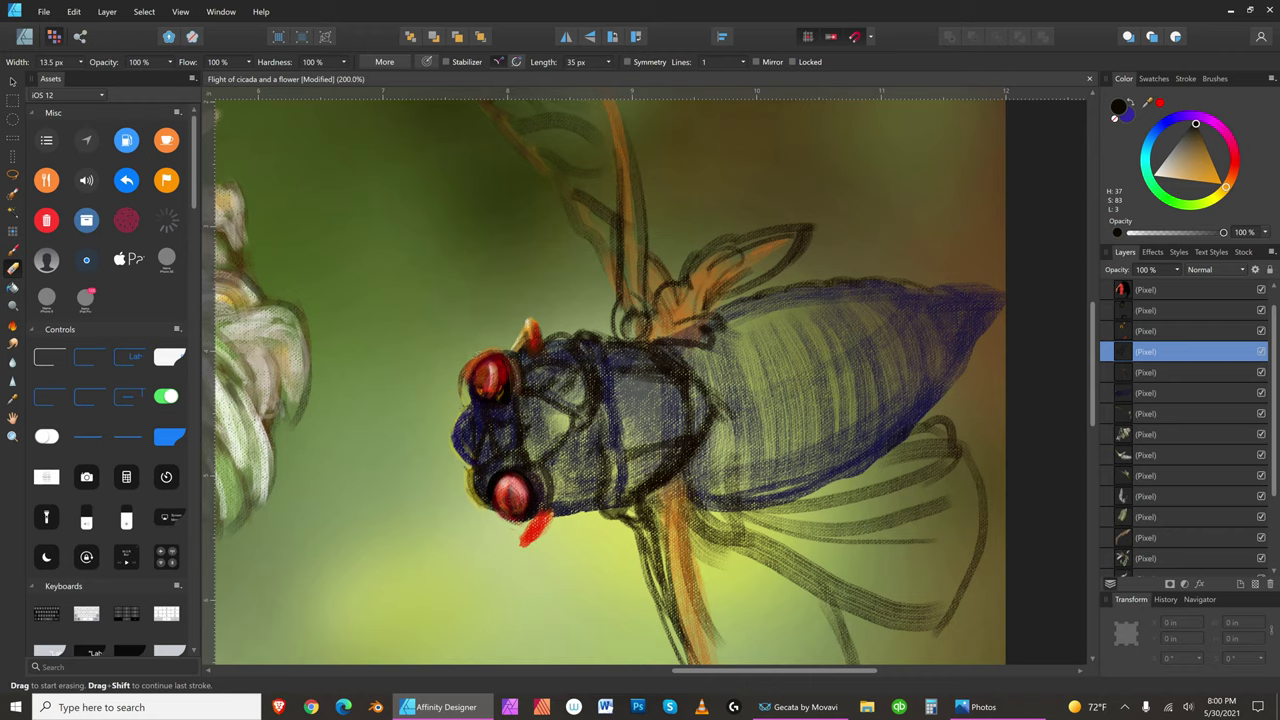
click(1170, 328)
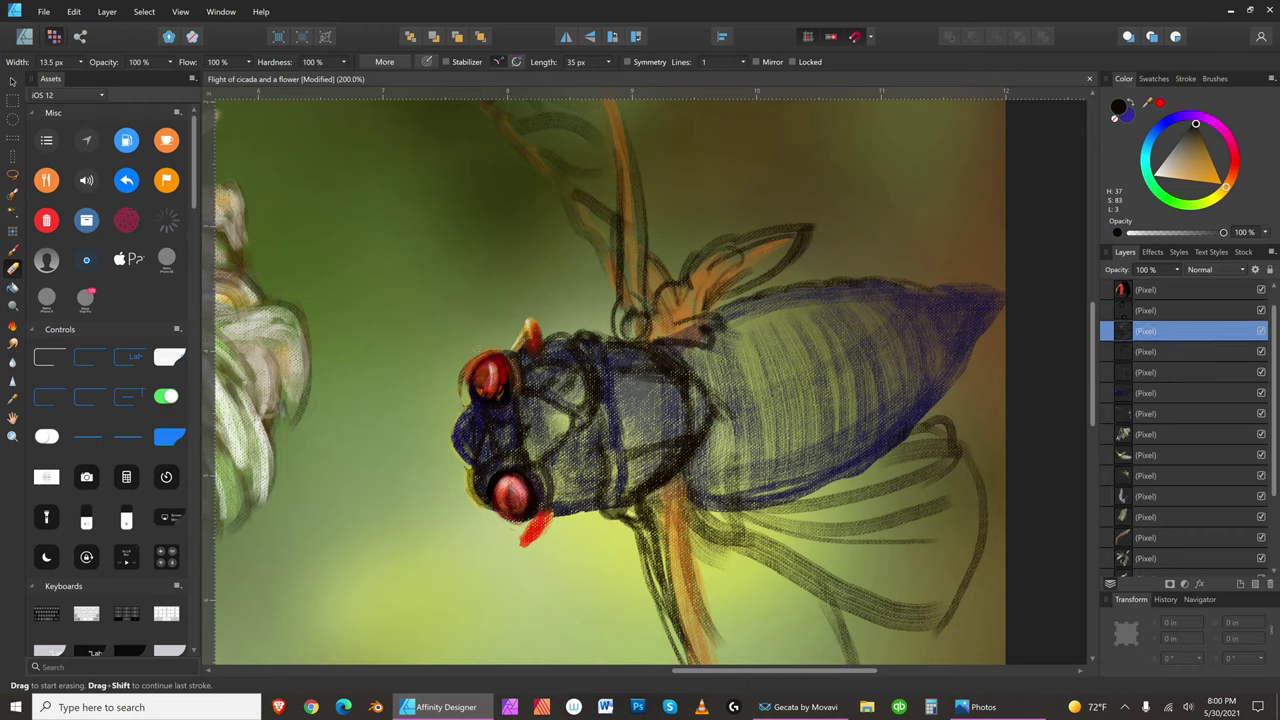
click(1185, 308)
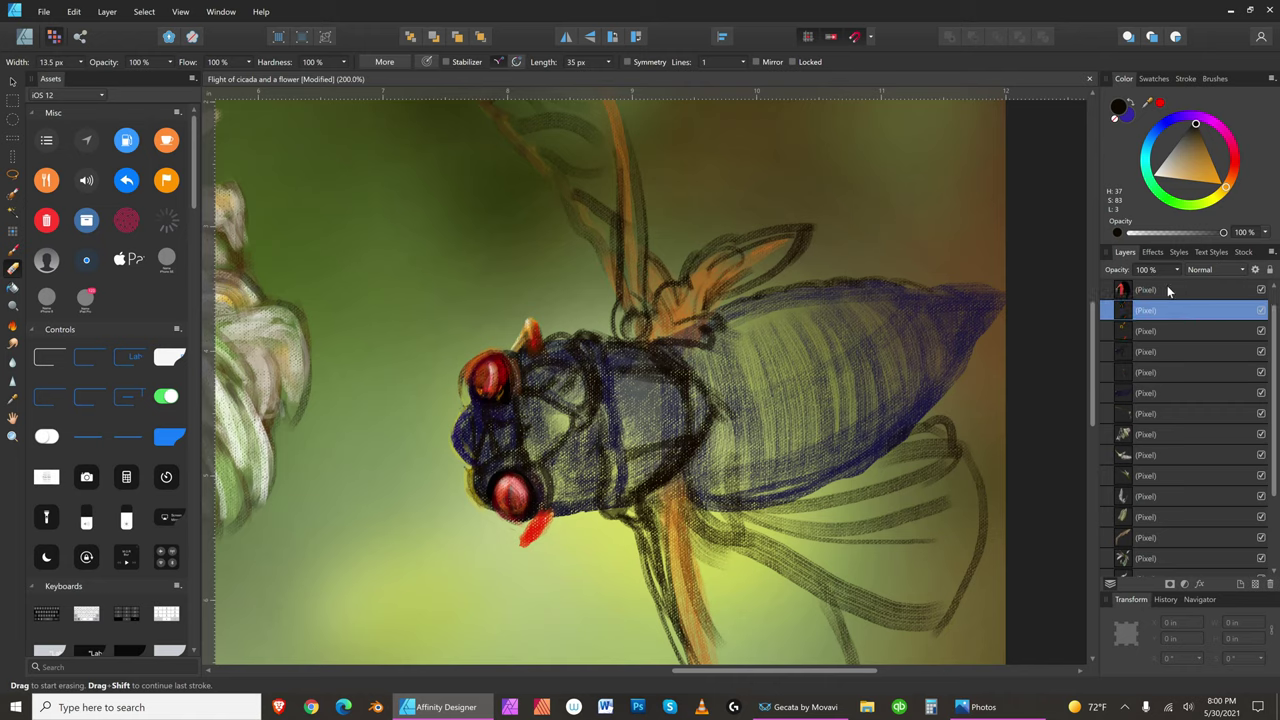
click(1207, 289)
key(Delete)
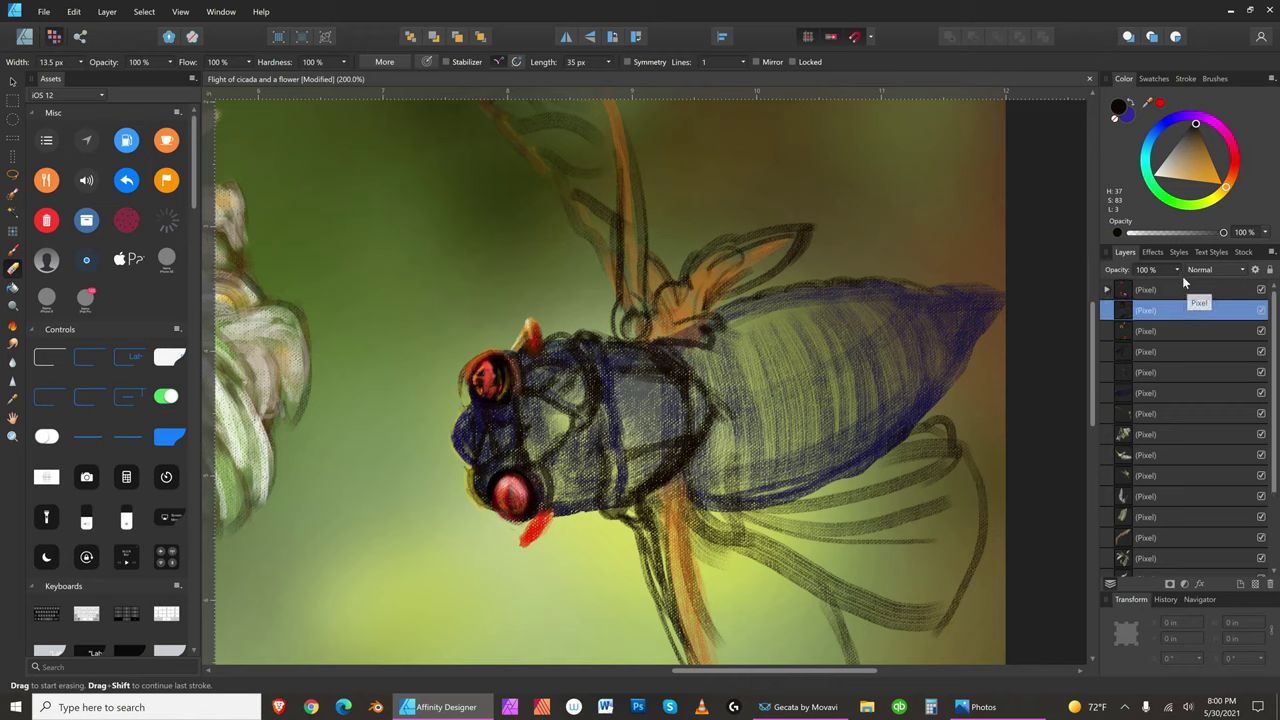
- Expand the topmost pixel layer and move the nested red eye layer out so it sits directly beneath it
click(1167, 285)
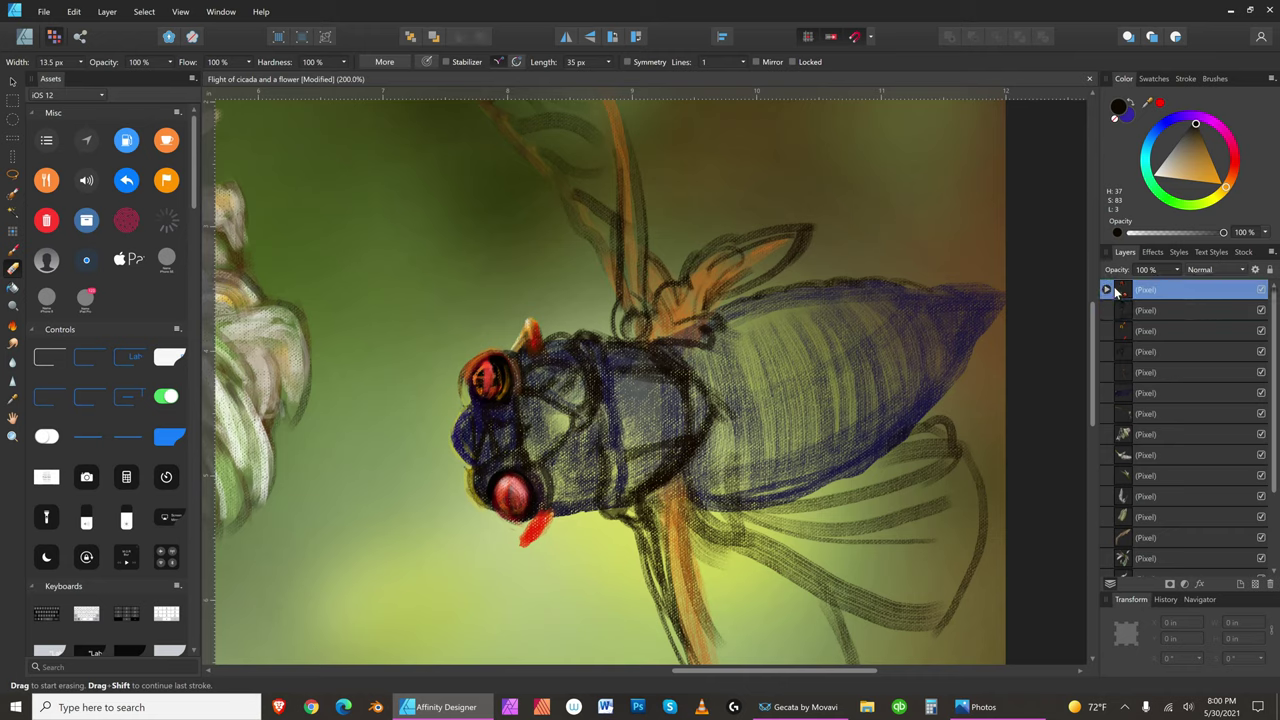
click(1107, 289)
drag(1181, 310, 1130, 295)
click(1171, 304)
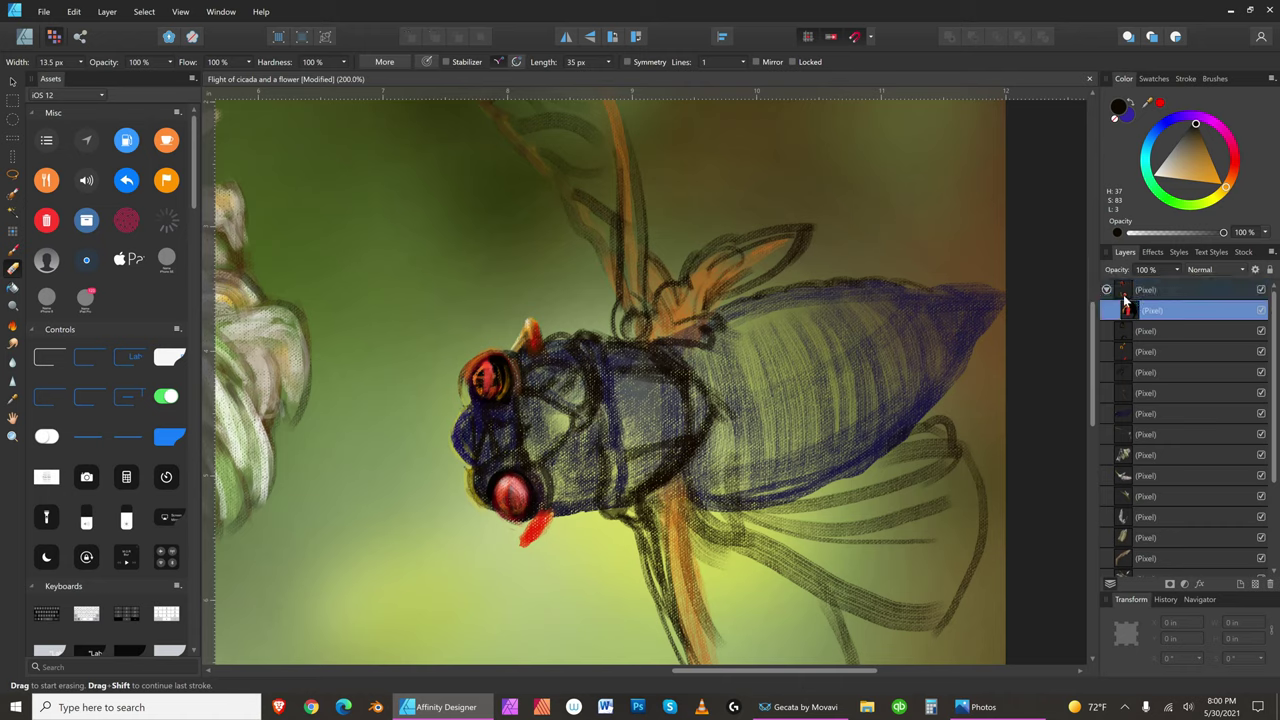
click(1107, 289)
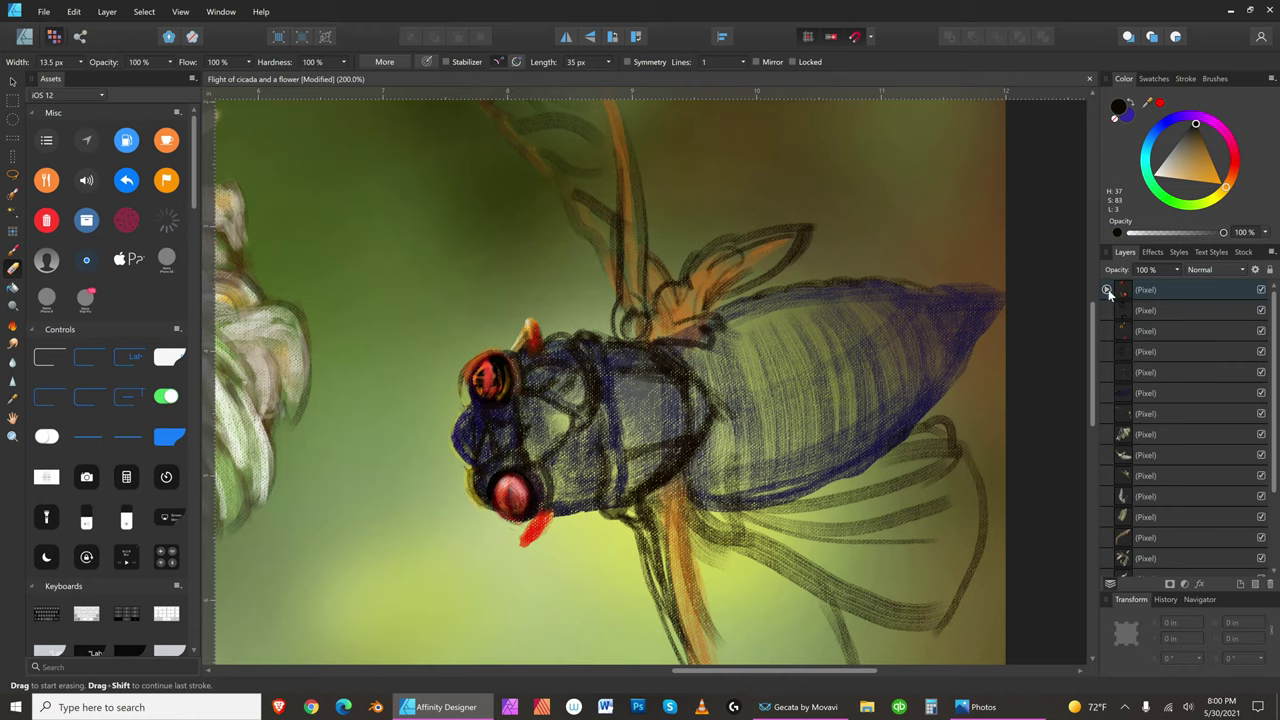
click(1107, 289)
drag(1180, 310, 1101, 303)
double_click(1168, 310)
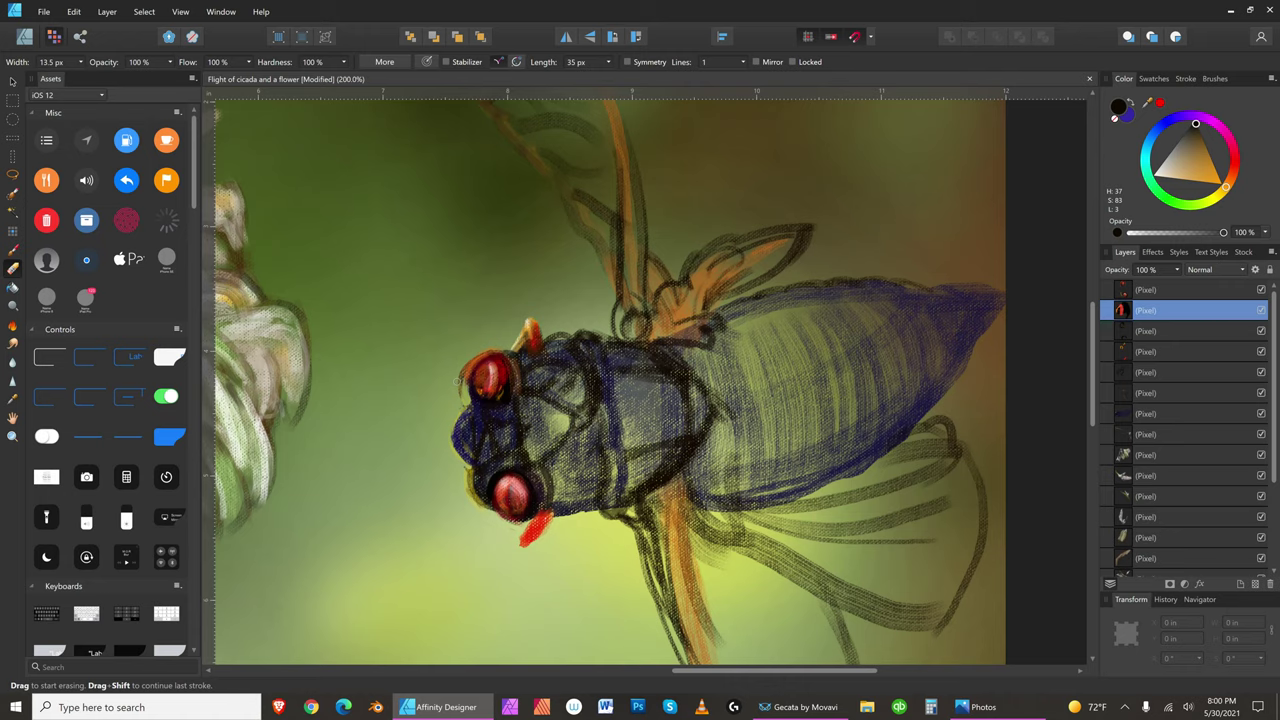
- Erase the fringe along the upper eye's outer edge on the topmost pixel layer, continuing through the four layers beneath it
click(1194, 287)
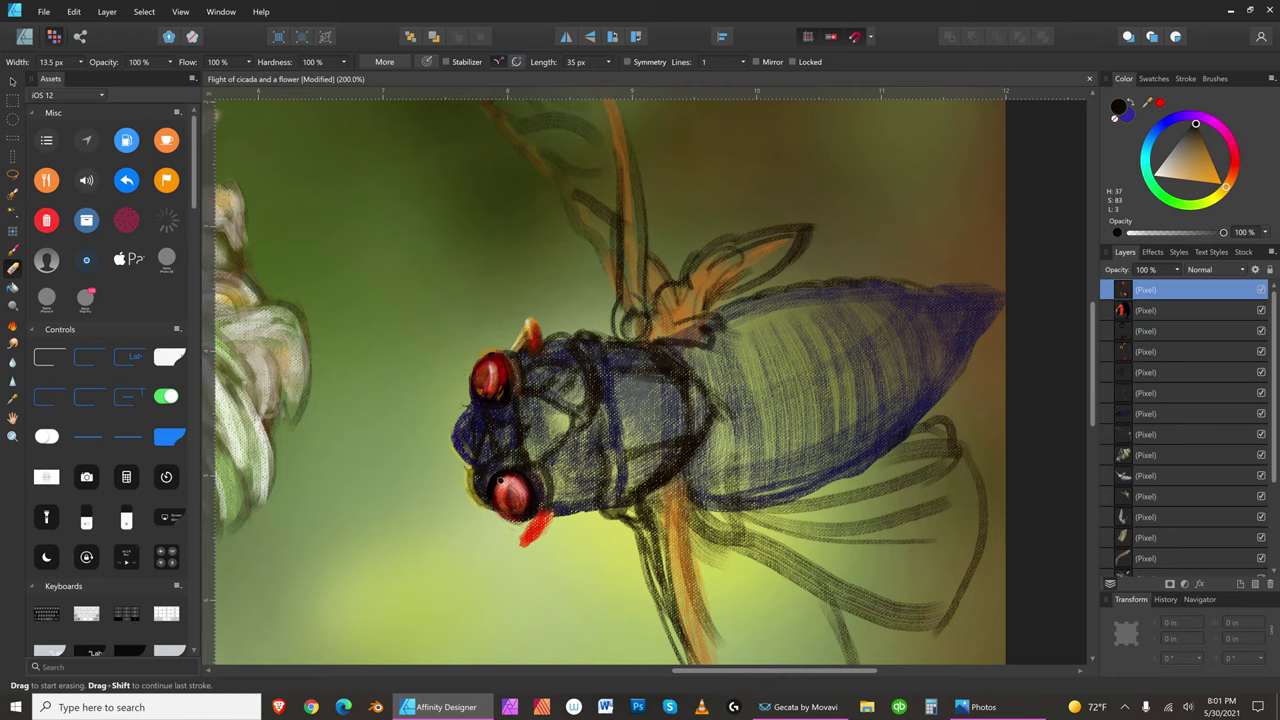
click(1188, 310)
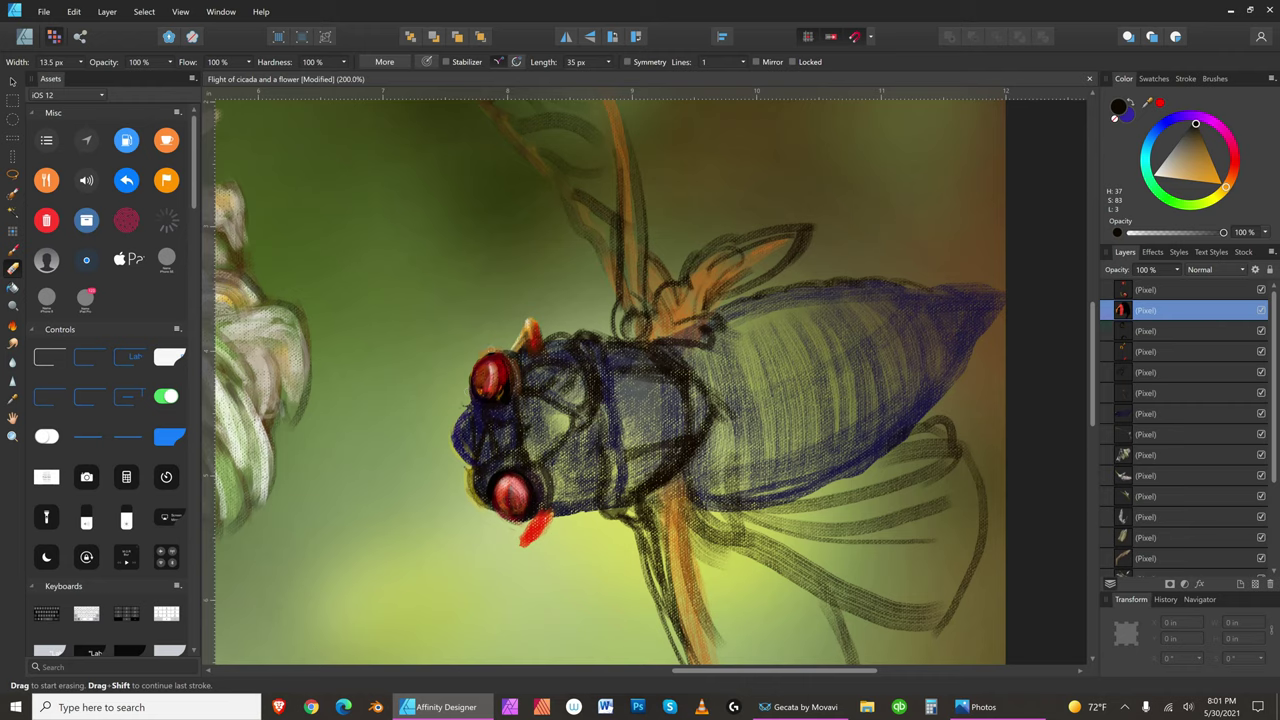
click(1165, 331)
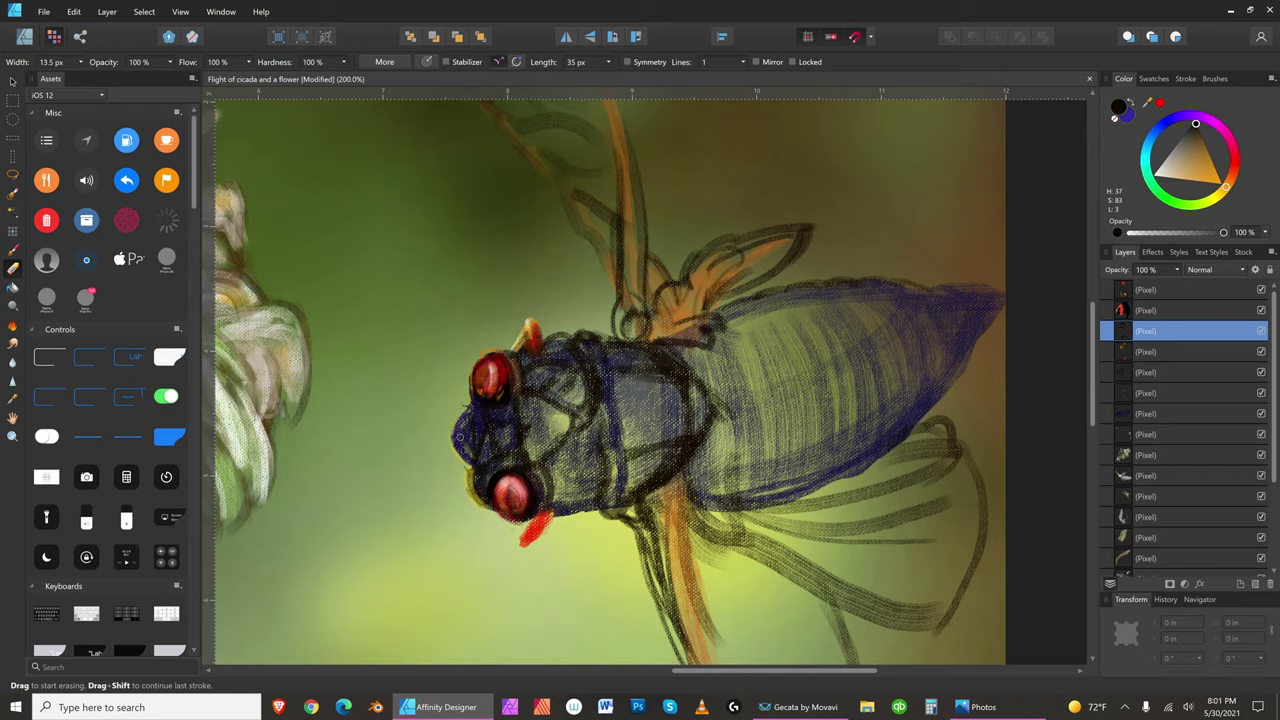
click(1167, 351)
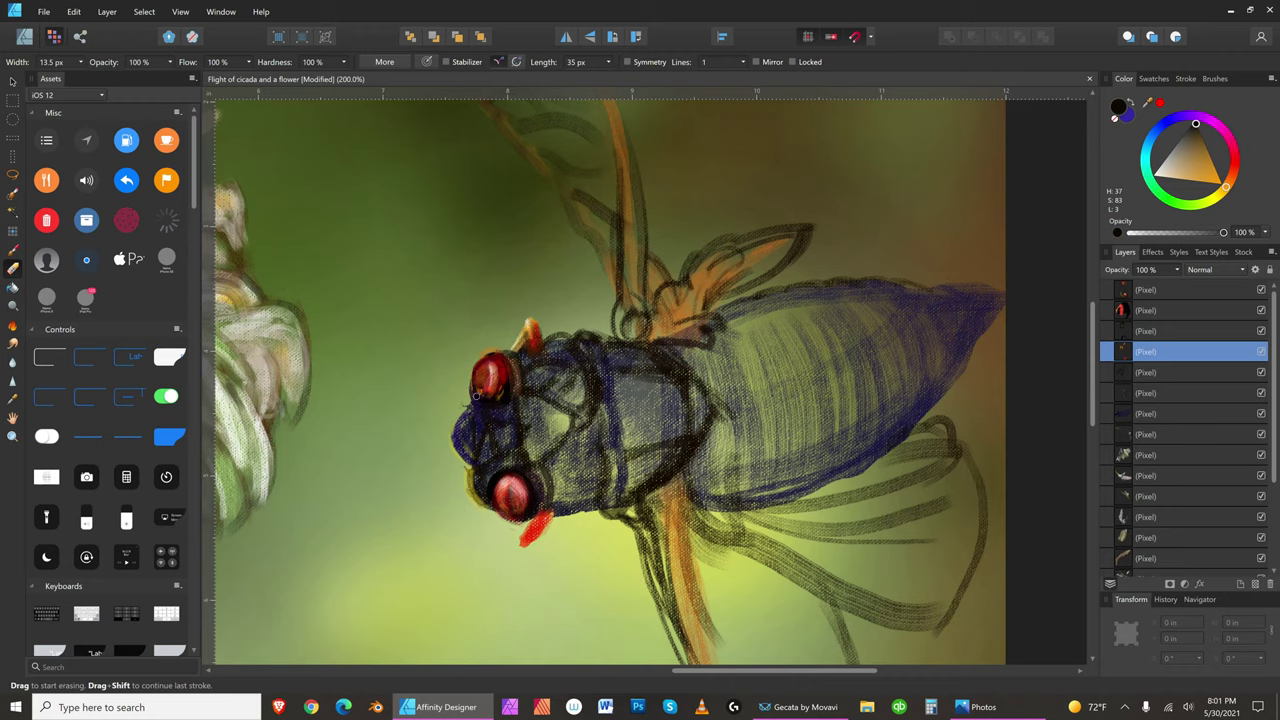
click(1192, 369)
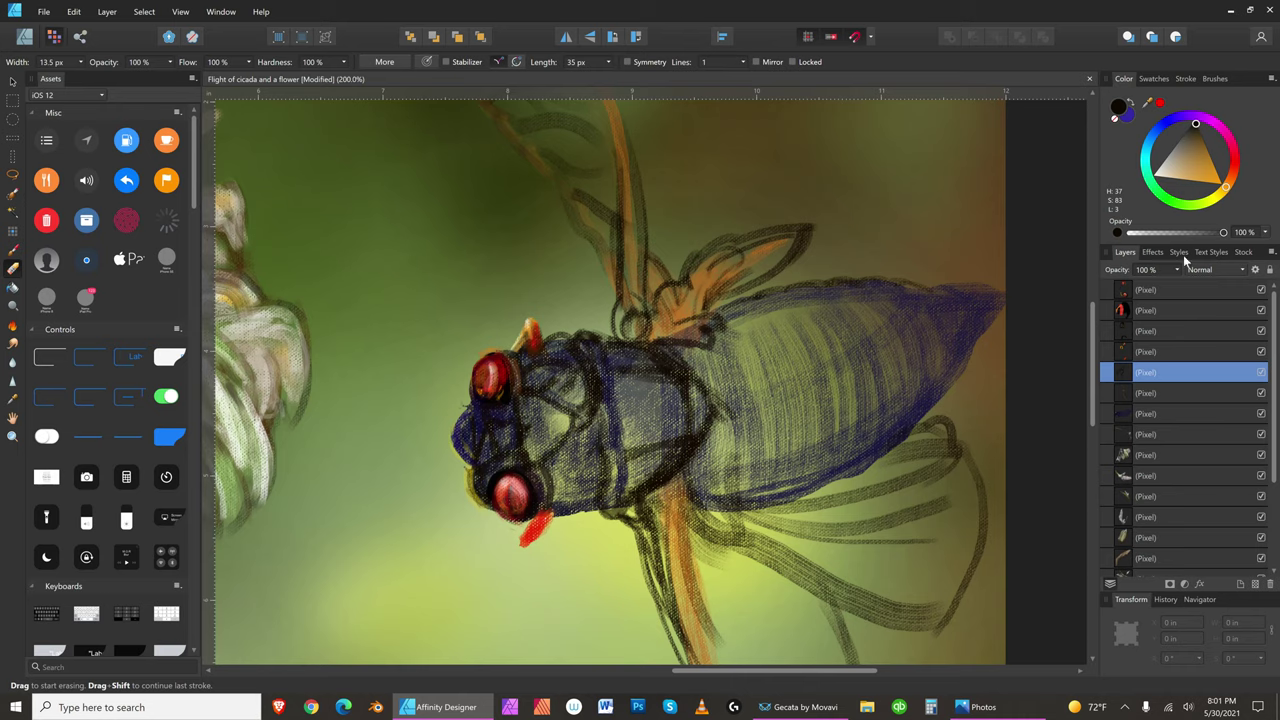
- Pick orange (H 37, S 89, L 58) as the paint colour and make the topmost pixel layer active
click(1206, 180)
click(1208, 287)
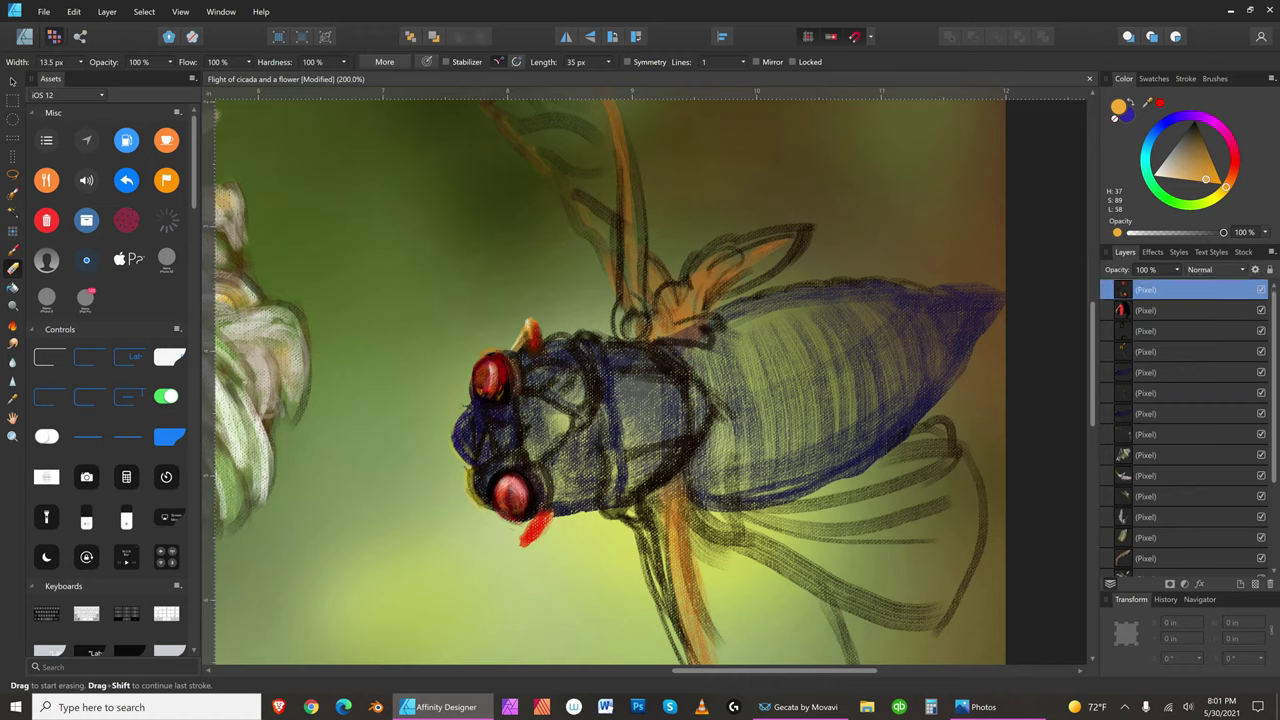
- Add a new pixel layer on top and brush a thin orange stroke over the cicada's upper eye
click(1256, 584)
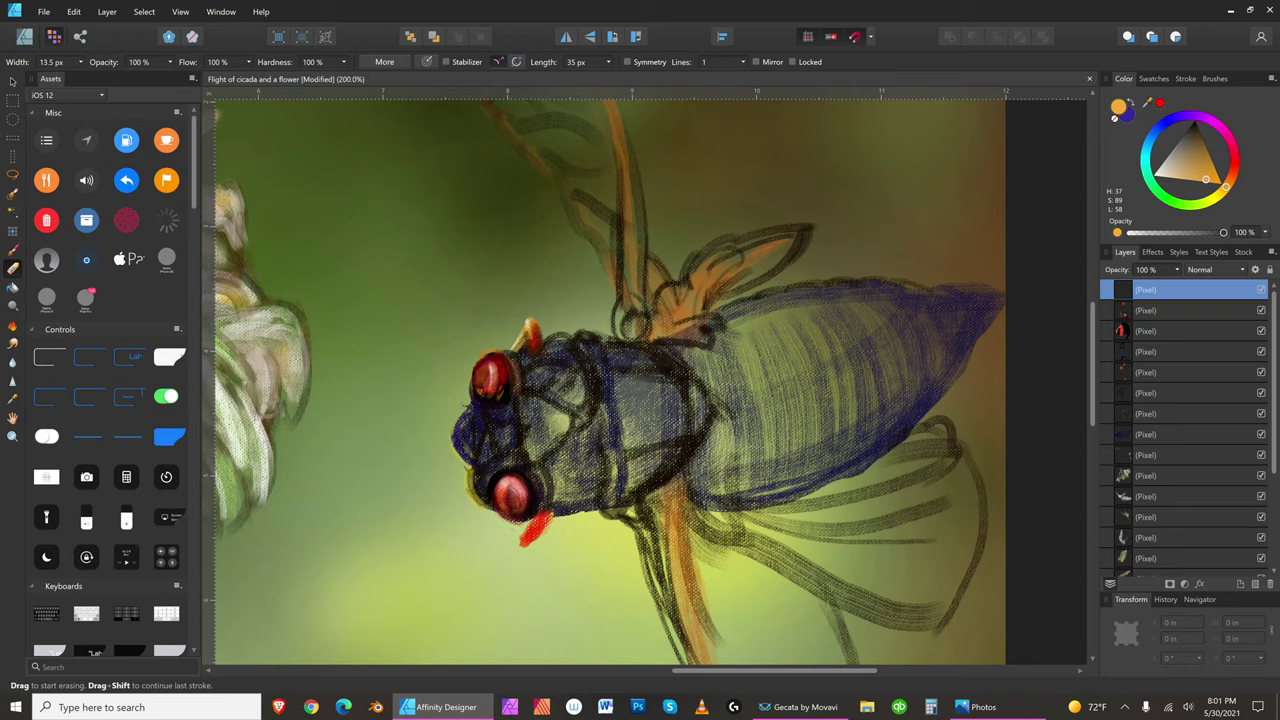
click(14, 250)
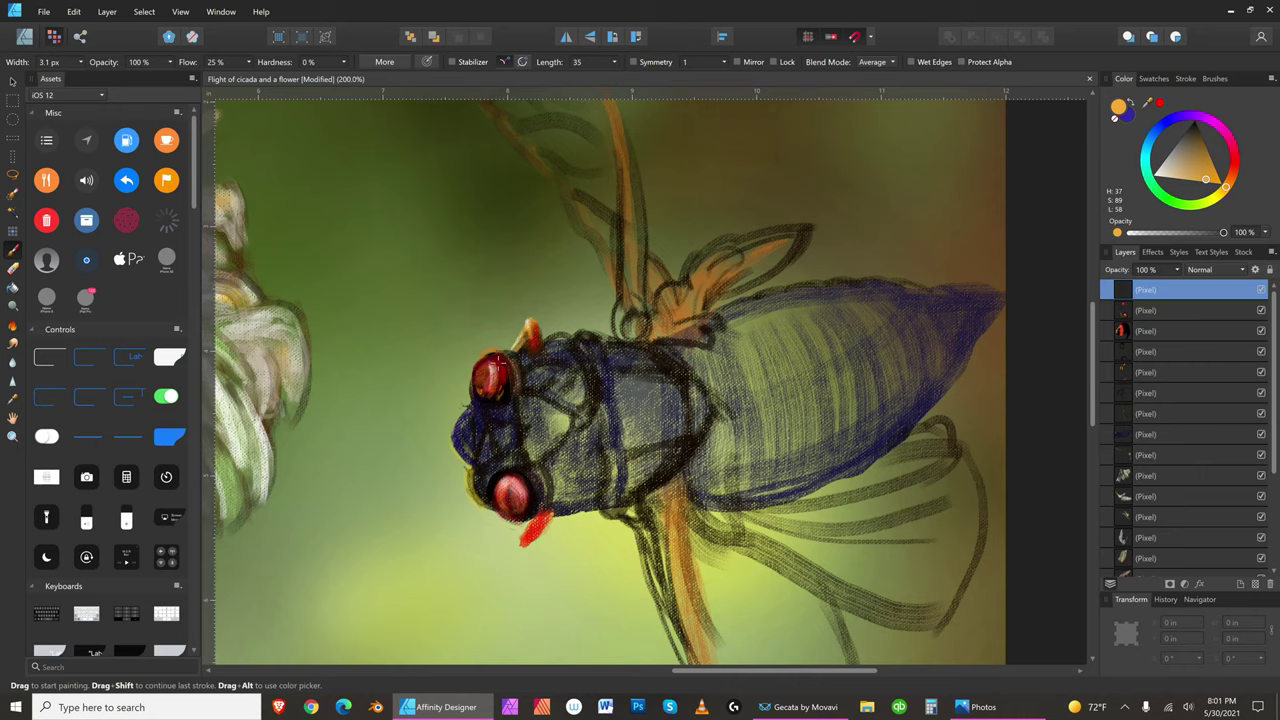
drag(482, 359, 490, 351)
- Lower the paint brush's opacity to 61% and its flow to 12%
click(170, 62)
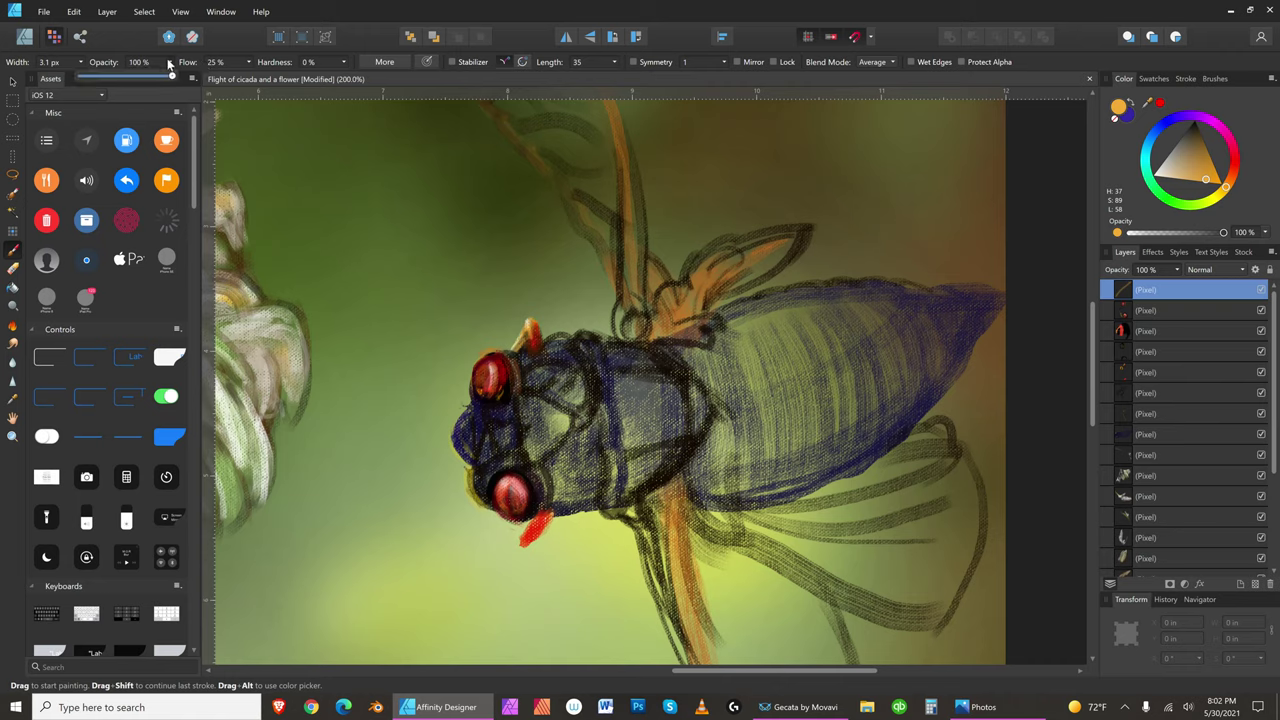
drag(172, 78, 136, 80)
click(249, 62)
drag(250, 74, 238, 76)
click(482, 355)
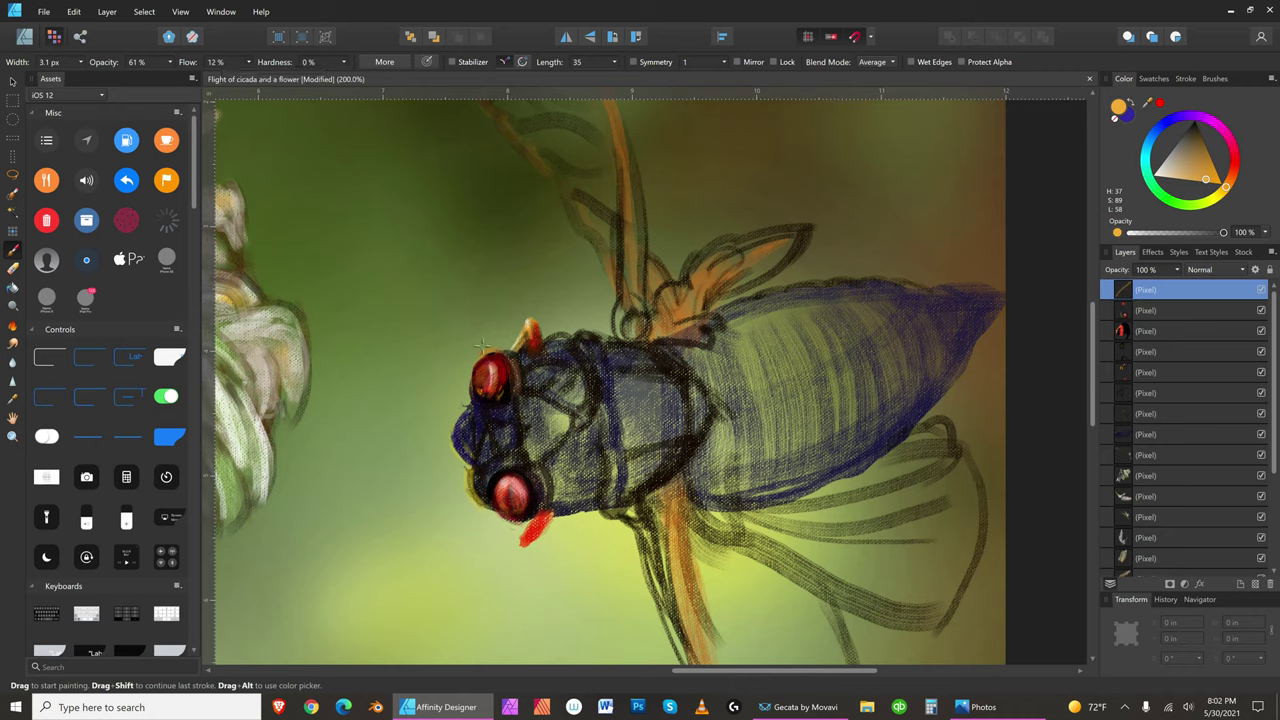
- Paint an orange rim along the outer edge of the cicada's upper eye, varying the brush width
key(])
key(bracketleft)
key(bracketleft)
key(bracketleft)
key(bracketleft)
key(bracketleft)
key(bracketright)
key(bracketright)
key(bracketright)
key(bracketleft)
key(bracketleft)
key(bracketright)
key(bracketright)
key(bracketright)
key(bracketright)
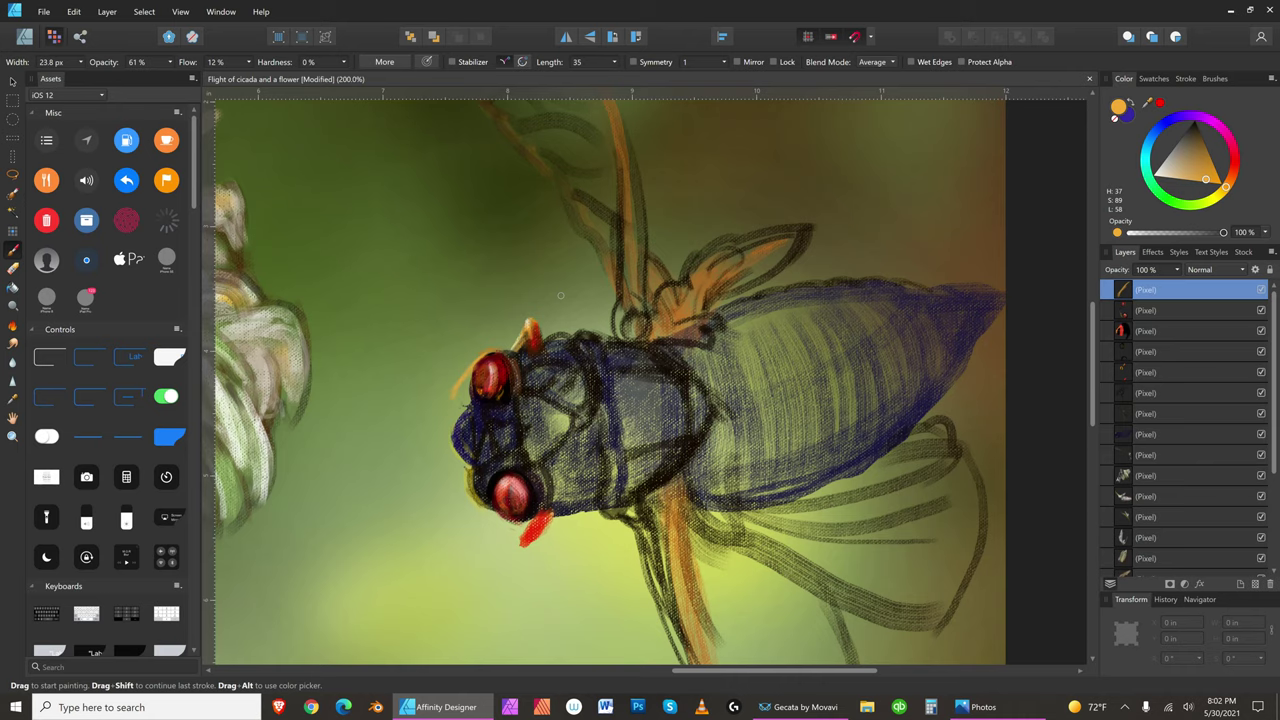
- Shade the orange rim outside the upper eye with dark brown (H 37, S 67, L 15)
click(1201, 145)
drag(494, 354, 501, 350)
drag(459, 378, 463, 385)
drag(1196, 127, 1212, 129)
key(bracketright)
key(bracketleft)
key(bracketleft)
key(bracketleft)
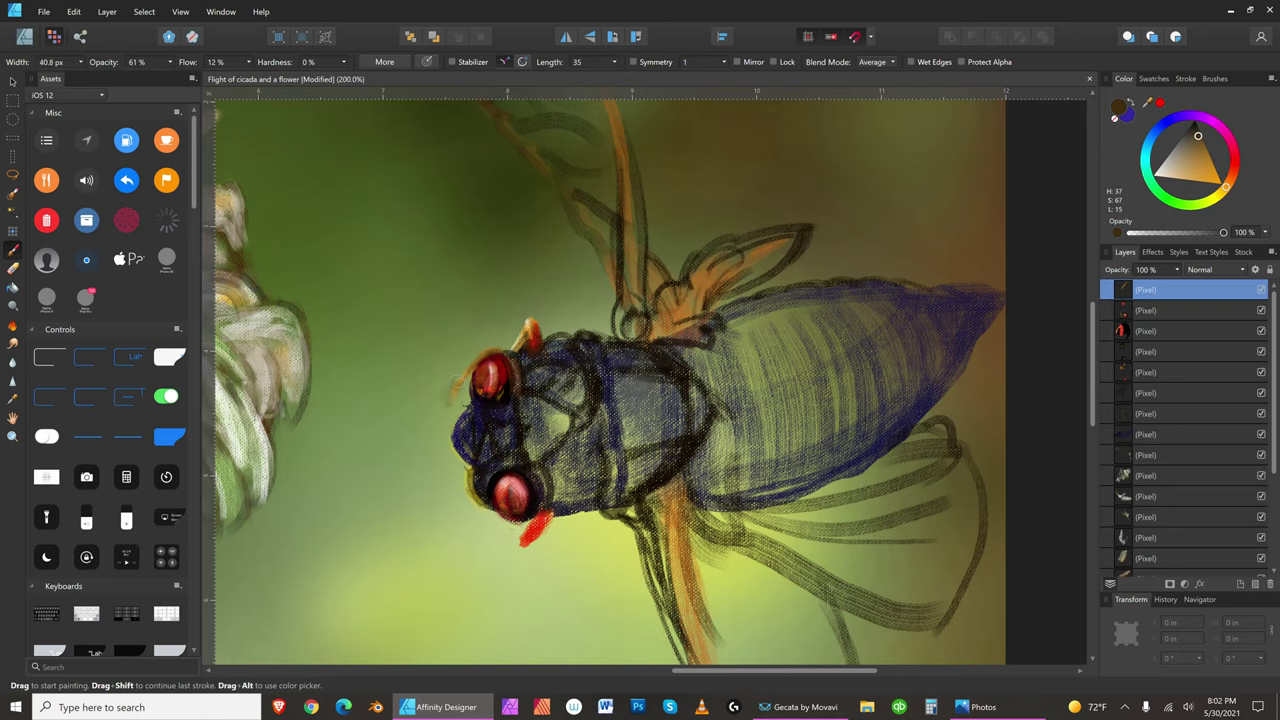
key(bracketright)
drag(456, 384, 485, 354)
- Refine the brown shading beside the upper eye with varied brush widths, and save the document
key(bracketleft)
key(bracketleft)
key(bracketleft)
key(bracketleft)
key(bracketleft)
key(bracketleft)
key(bracketright)
key(bracketright)
key(bracketright)
key(bracketright)
key(bracketright)
key(bracketleft)
click(44, 12)
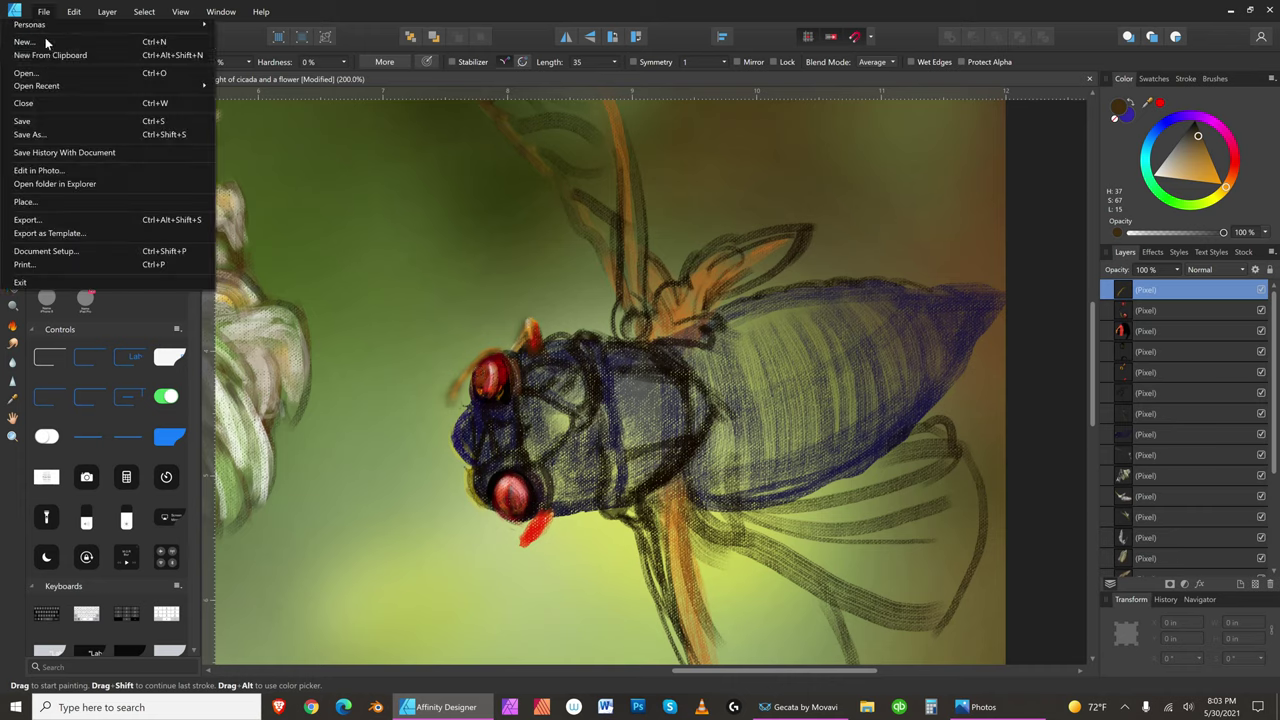
click(56, 118)
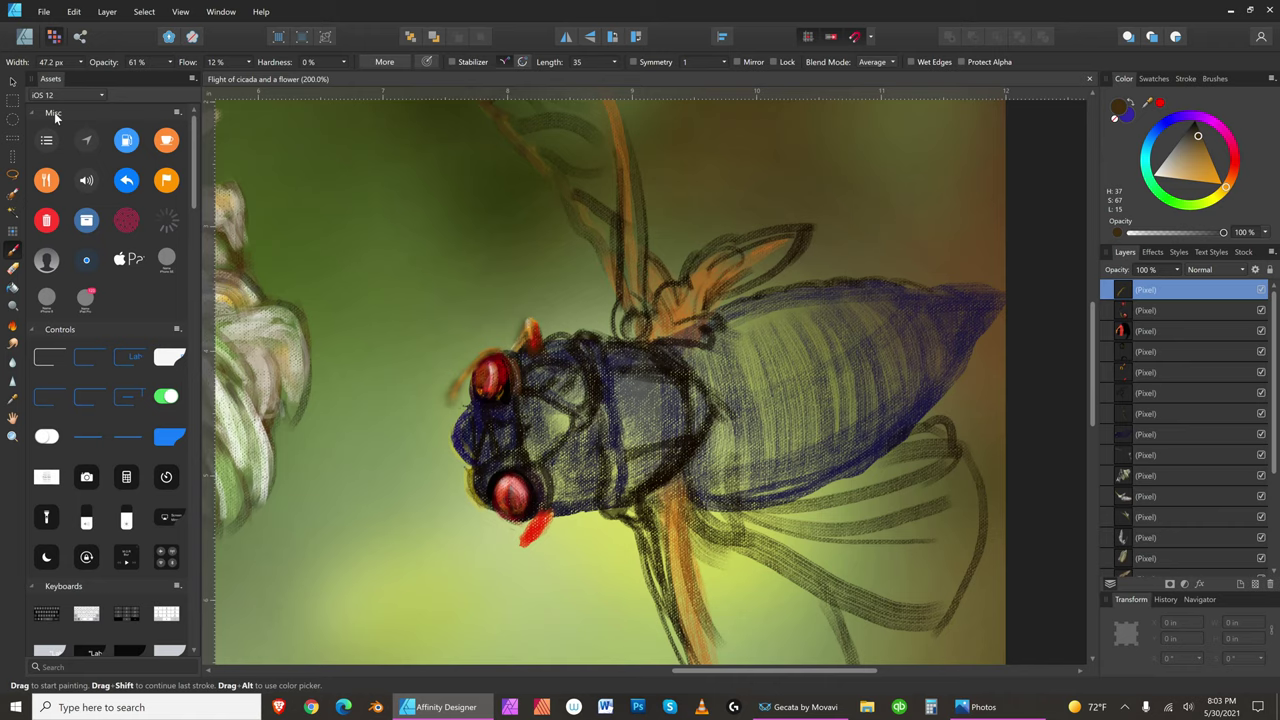
- Brush saturated orange (H 37, S 98, L 46) along the upper eye's rim, varying the brush width down to 5.1 px
click(1221, 179)
drag(486, 367, 479, 364)
key(bracketleft)
key(bracketleft)
key(bracketleft)
key(bracketright)
key(bracketright)
key(bracketleft)
key(bracketleft)
key(bracketleft)
key(bracketleft)
key(bracketleft)
key(bracketleft)
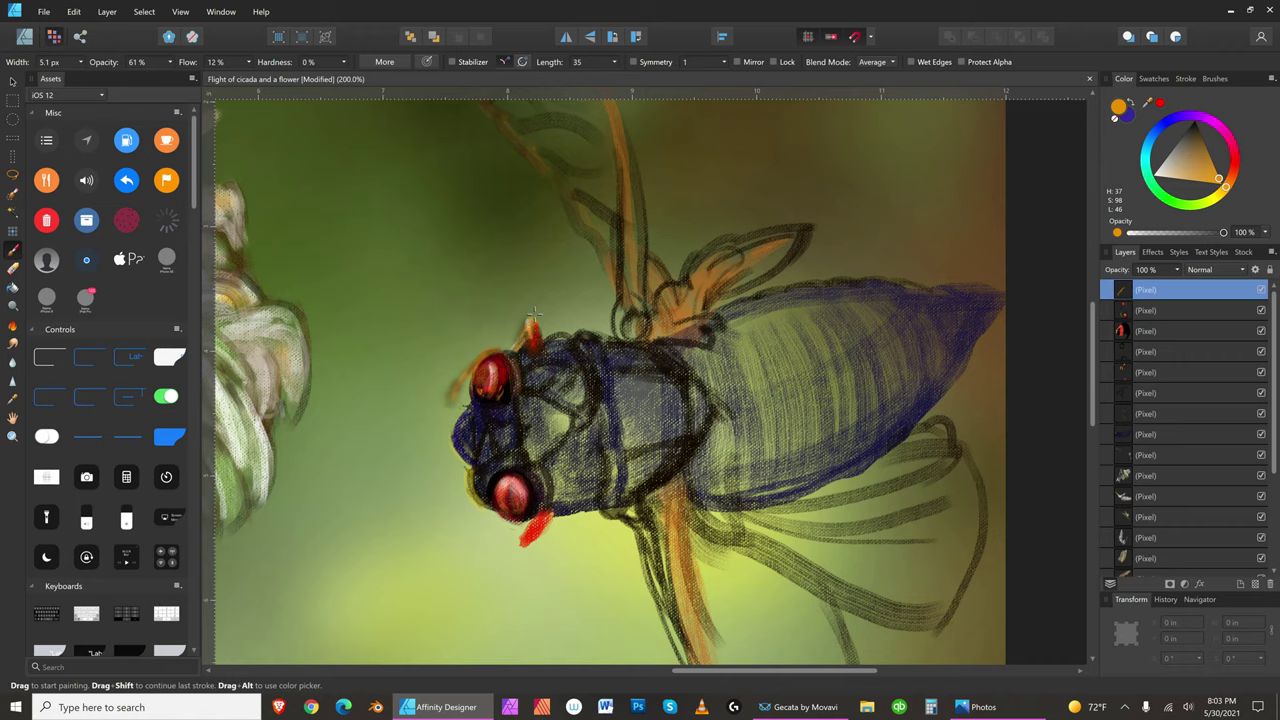
- Paint yellow (S 98, L 46) around the upper eye and down its inner side, varying the brush width
click(1218, 192)
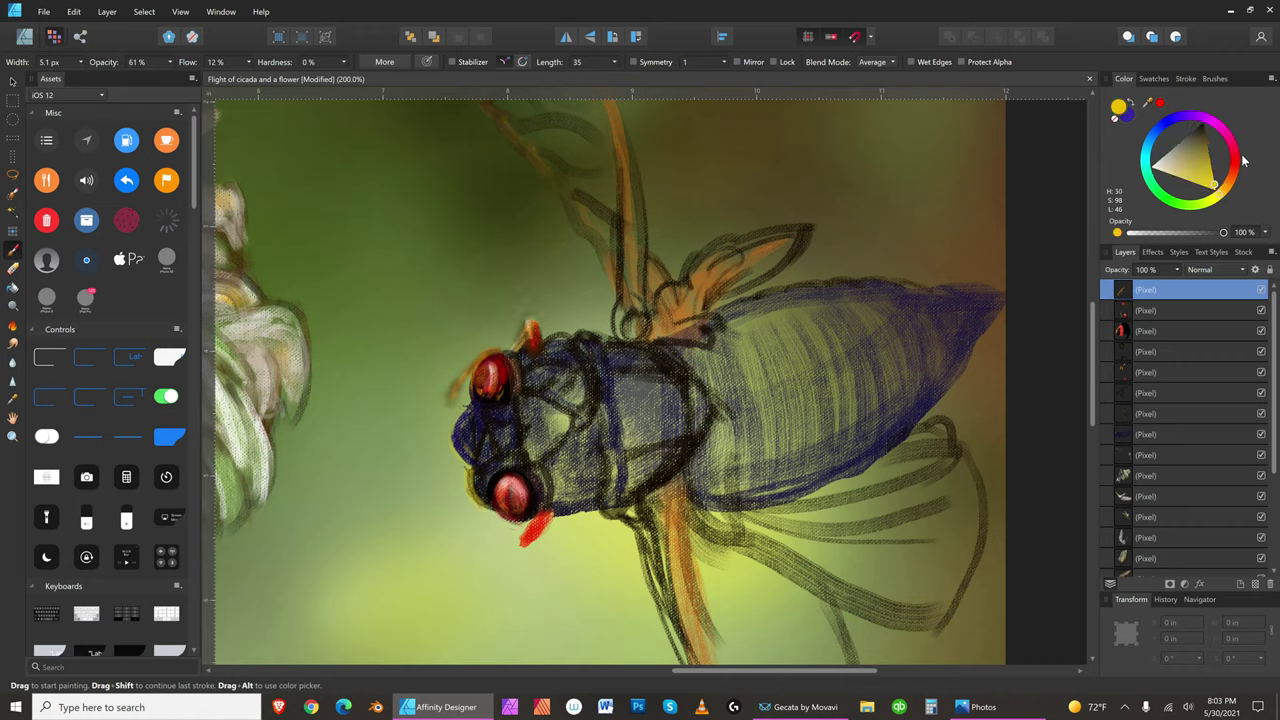
key(bracketright)
key(bracketright)
key(bracketright)
key(bracketright)
key(bracketright)
key(bracketright)
key(bracketright)
key(bracketright)
key(bracketleft)
key(bracketleft)
key(bracketleft)
key(bracketright)
key(bracketright)
key(bracketright)
key(bracketright)
key(bracketleft)
key(bracketleft)
key(bracketleft)
key(bracketleft)
key(bracketleft)
key(bracketright)
key(bracketright)
key(bracketright)
key(bracketright)
key(bracketright)
key(bracketright)
key(bracketright)
- Paint a dark blue band (H 245, S 91, L 24) down the back of the head from the upper to the lower eye
click(1183, 118)
drag(1183, 122, 1173, 126)
drag(1174, 180, 1173, 174)
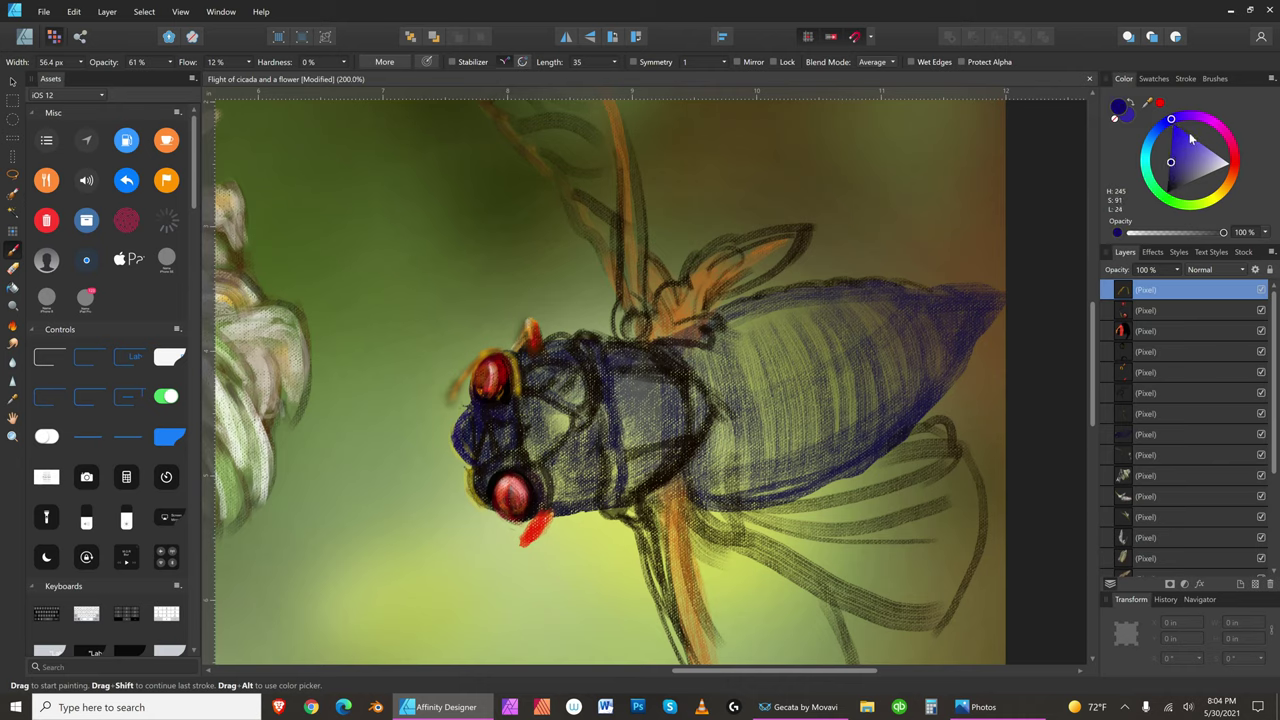
key(bracketleft)
key(bracketleft)
drag(527, 397, 527, 389)
key(bracketleft)
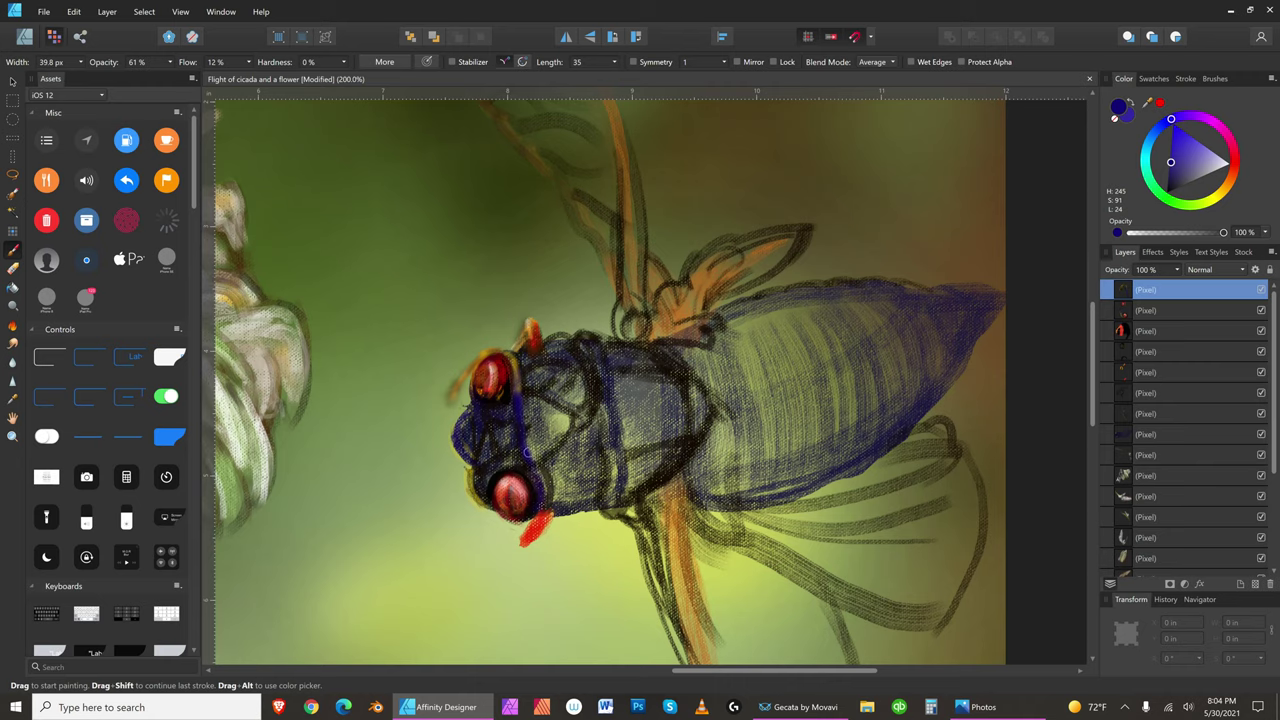
- Brighten the curved band between the two eyes with a vivid blue (H 245, S 92, L 58)
click(1183, 133)
key([)
mouse_move(516, 410)
mouse_down()
mouse_move(514, 364)
mouse_move(518, 406)
mouse_up()
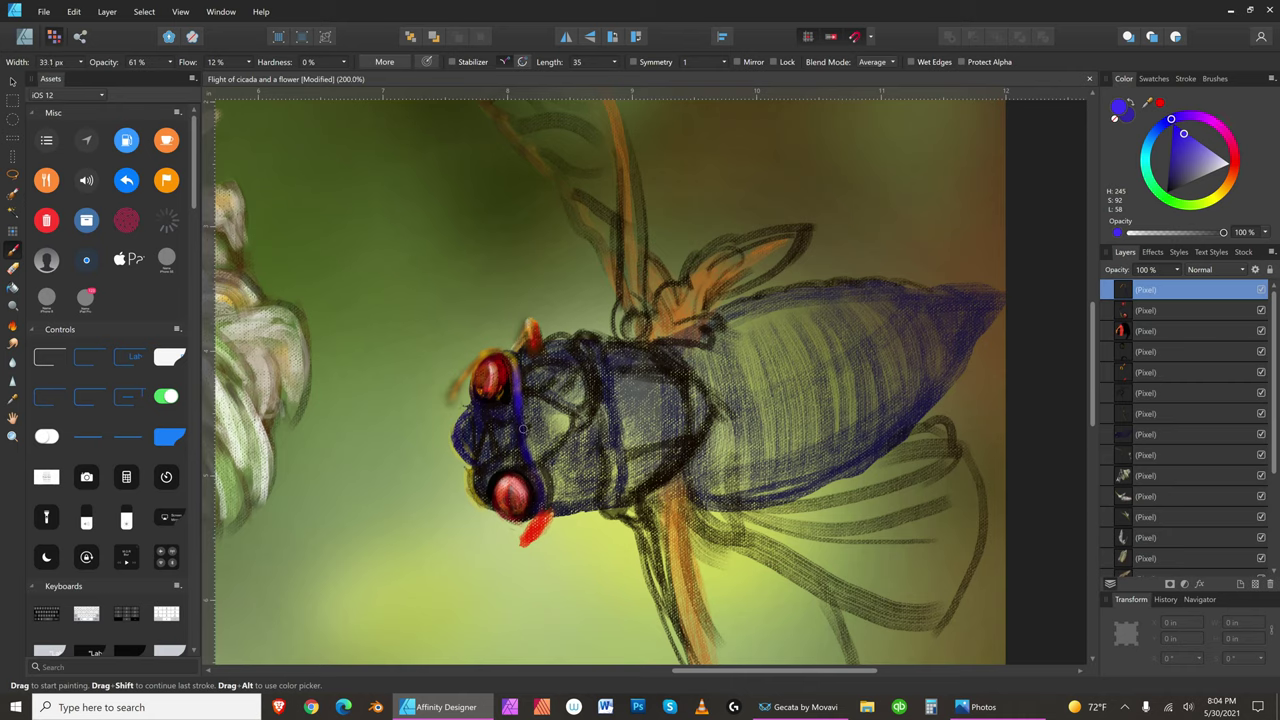
key(bracketleft)
key(bracketright)
key(bracketright)
key(bracketright)
key(bracketright)
key(bracketright)
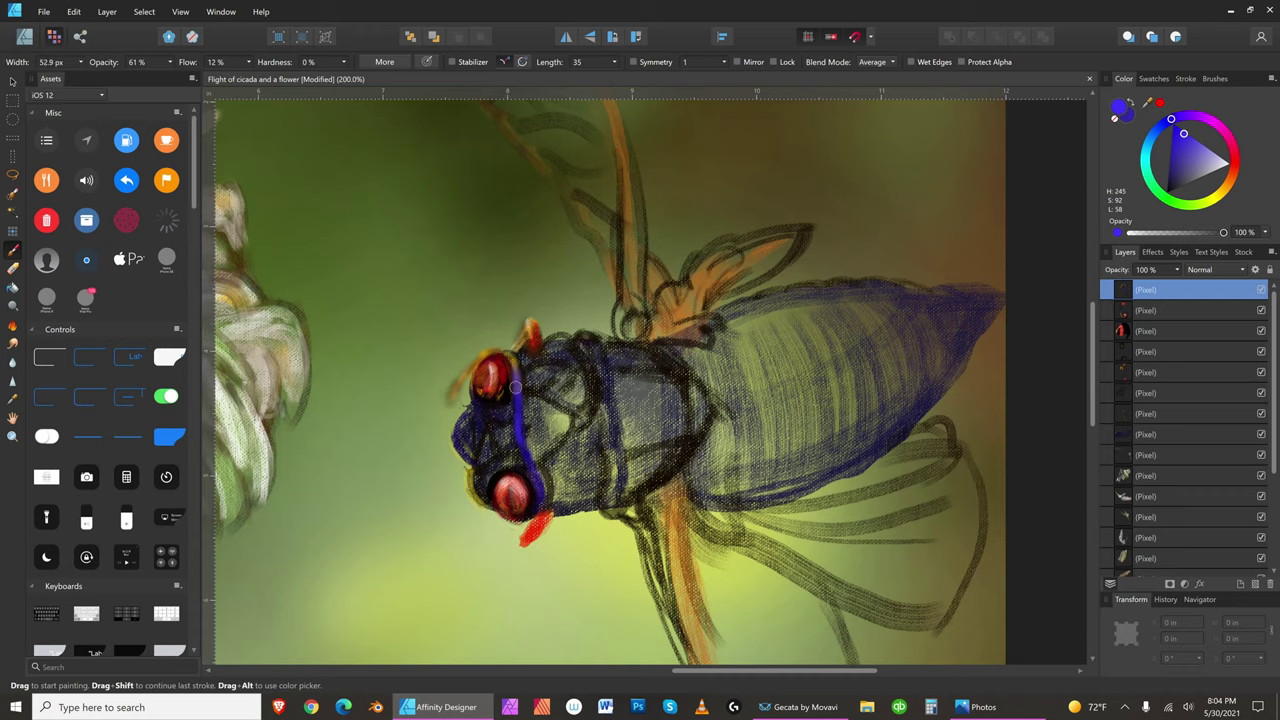
- Add yellow accents (H 54, S 92, L 58) over the upper eye's rim and the top of the blue band
click(1216, 196)
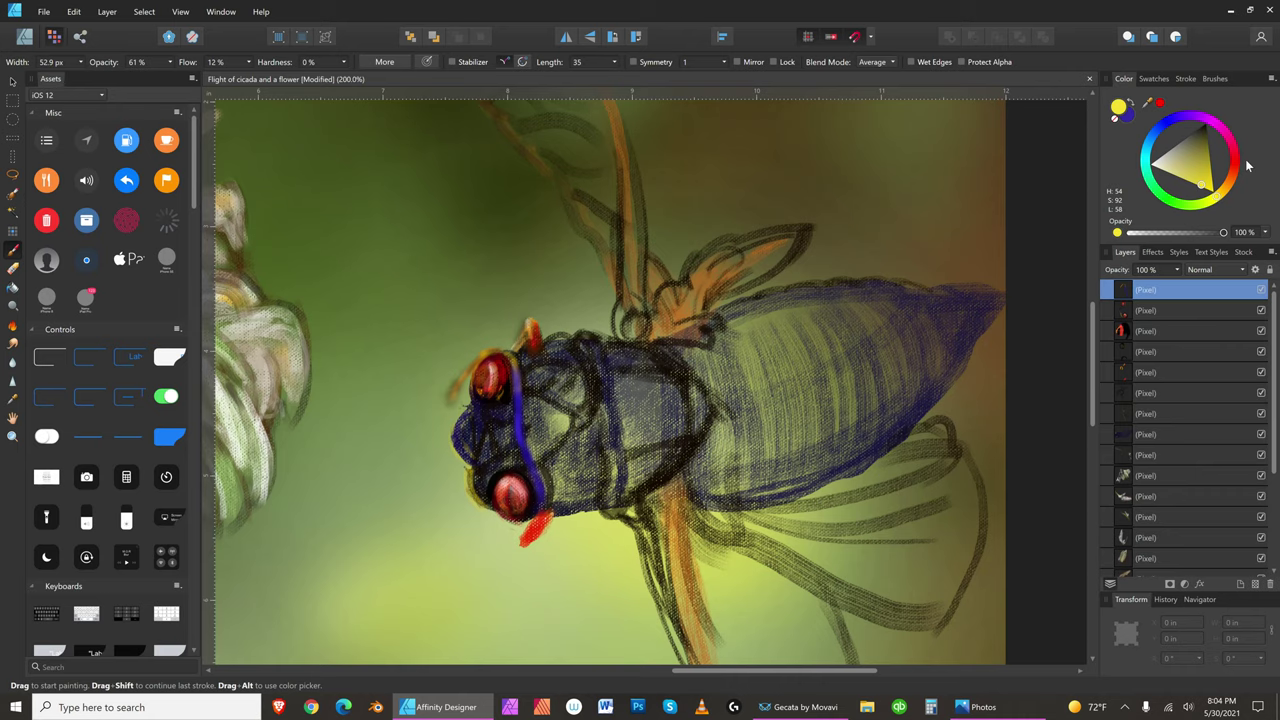
key(bracketleft)
key(bracketleft)
key(bracketleft)
key(bracketleft)
mouse_move(514, 362)
mouse_down()
mouse_move(516, 396)
mouse_move(500, 352)
mouse_up()
key(bracketleft)
key(bracketleft)
drag(516, 379, 516, 417)
key(bracketright)
key(bracketright)
key(bracketright)
key(bracketright)
key(bracketright)
key(bracketright)
key(bracketright)
key(bracketright)
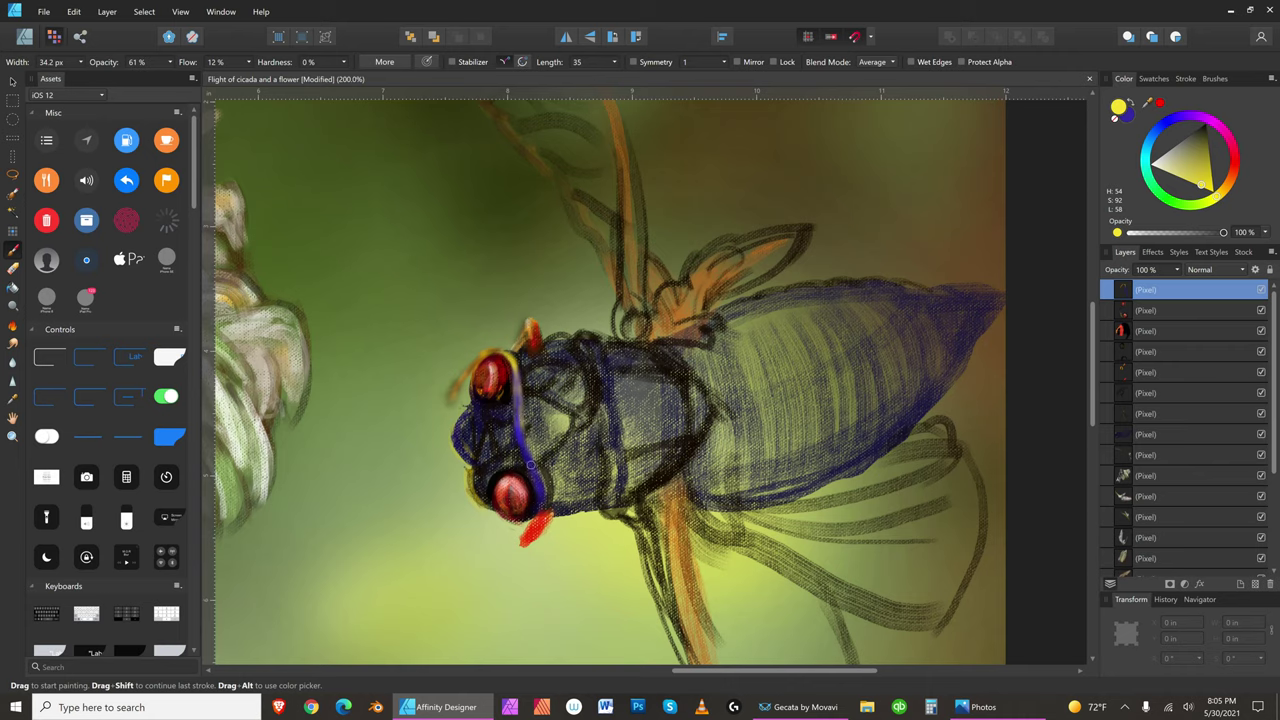
- Brush near-white highlights along the upper part of the blue band beside the upper eye
click(1155, 163)
key([)
key([)
key(bracketleft)
key(bracketleft)
key(bracketright)
key(bracketright)
key(bracketleft)
- Shade the back edge of the head beside the upper eye with dark blue (H 244, S 83, L 17)
click(1176, 120)
click(1172, 164)
drag(1172, 170, 1170, 173)
key(bracketleft)
key(bracketleft)
key(bracketleft)
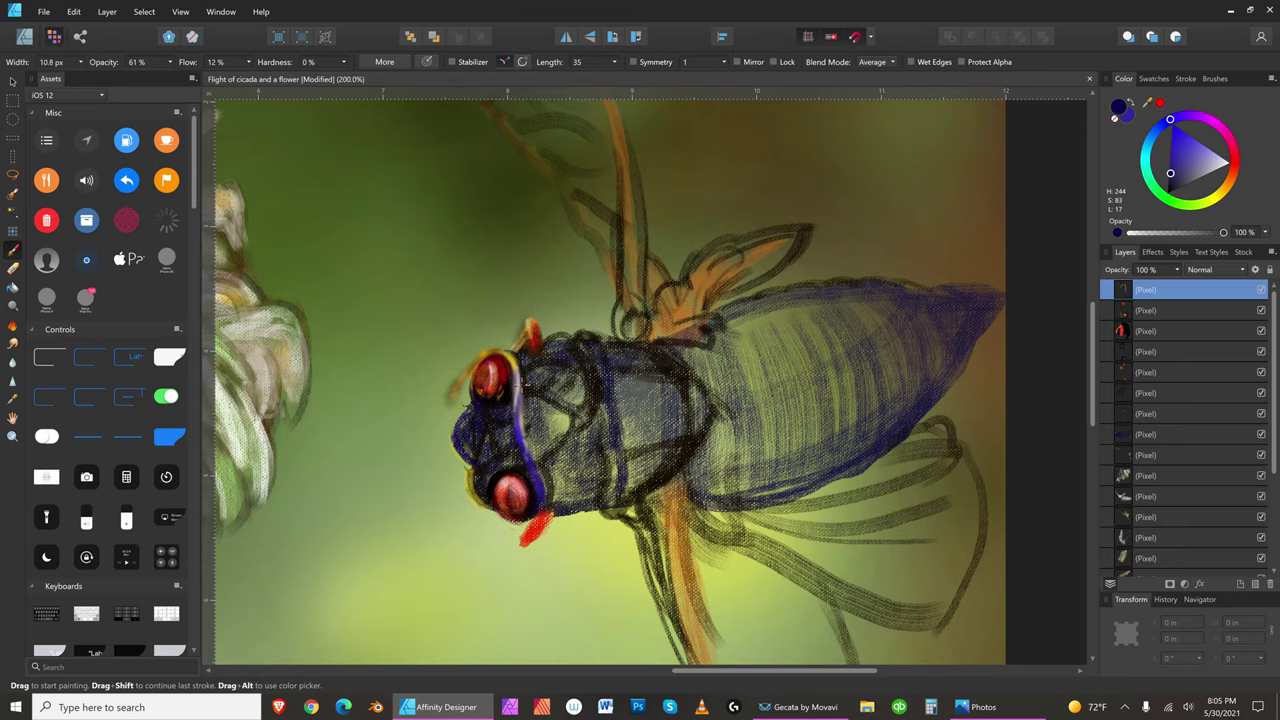
drag(538, 374, 528, 394)
key(bracketleft)
key(bracketleft)
key(bracketright)
key(bracketright)
key(bracketright)
key(bracketright)
key(bracketright)
key(bracketright)
key(bracketright)
key(bracketright)
key(bracketleft)
key(bracketleft)
key(bracketleft)
key(bracketright)
key(bracketright)
key(bracketright)
- Deepen the shadow along the inner side of the curved head band with near-black blue (H 244, S 57, L 8)
drag(1174, 184, 1172, 177)
drag(1169, 178, 1170, 185)
key(bracketleft)
key(bracketright)
key(bracketright)
drag(519, 402, 519, 426)
drag(518, 377, 518, 396)
key(bracketleft)
key(bracketright)
key(bracketright)
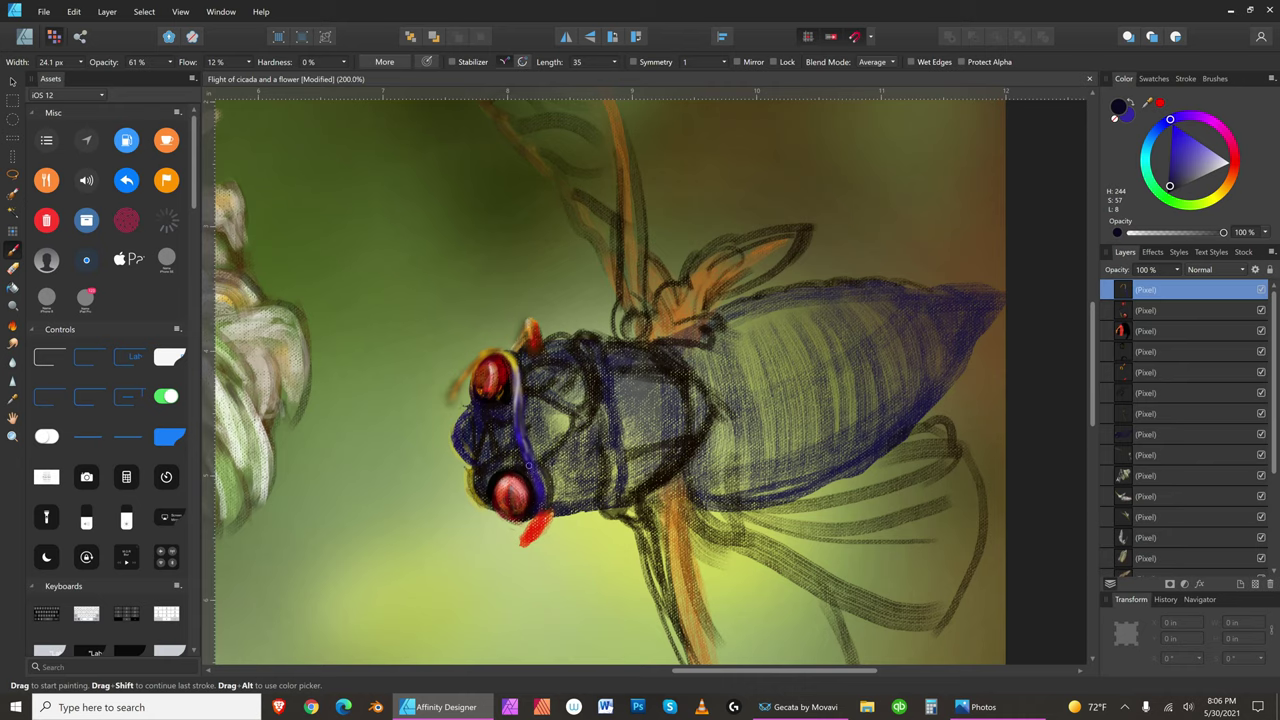
- Brush grey highlights (H 244, S 7, L 53) along the lower eye's upper rim and fine touches around the upper eye
click(1198, 173)
key(bracketleft)
key(bracketleft)
key(bracketleft)
key(bracketright)
key(bracketright)
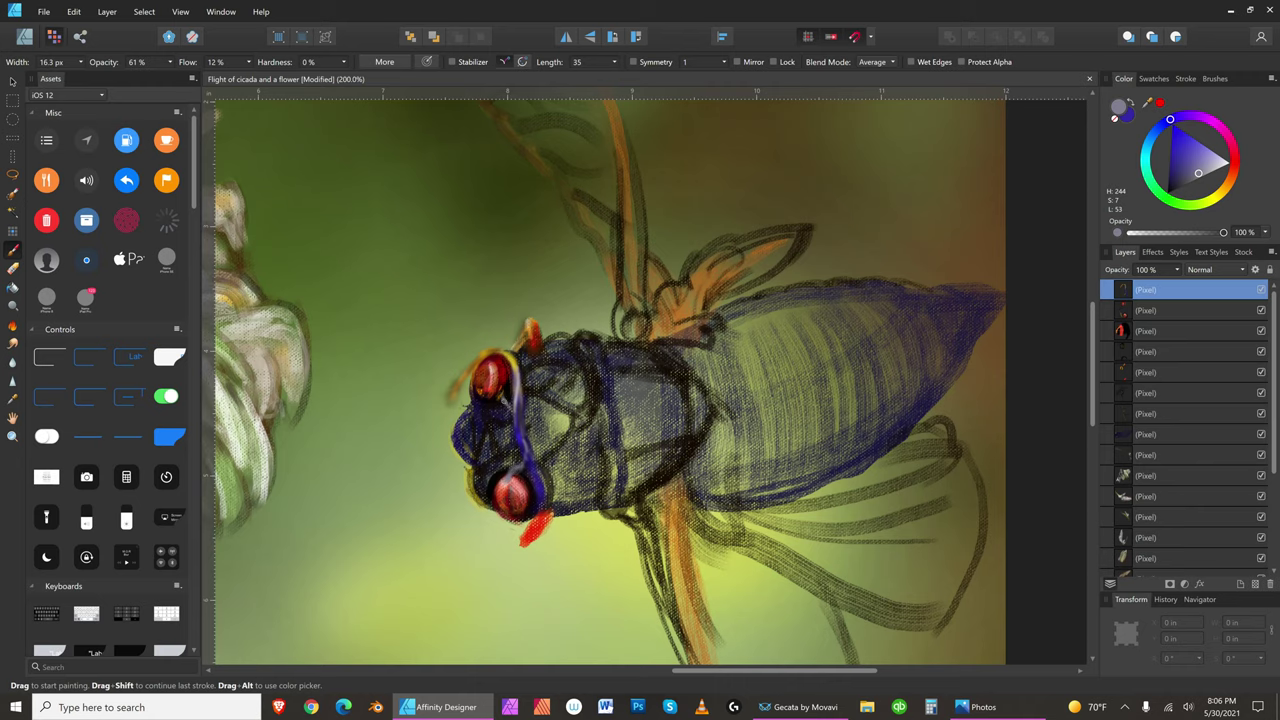
key(bracketleft)
key(bracketleft)
key(bracketleft)
key(bracketleft)
key(bracketright)
key(bracketleft)
key(bracketleft)
key(bracketleft)
- Add small yellow accents (H 50, S 100, L 50) around the underside of the upper eye, varying the brush size
click(1219, 197)
click(1218, 195)
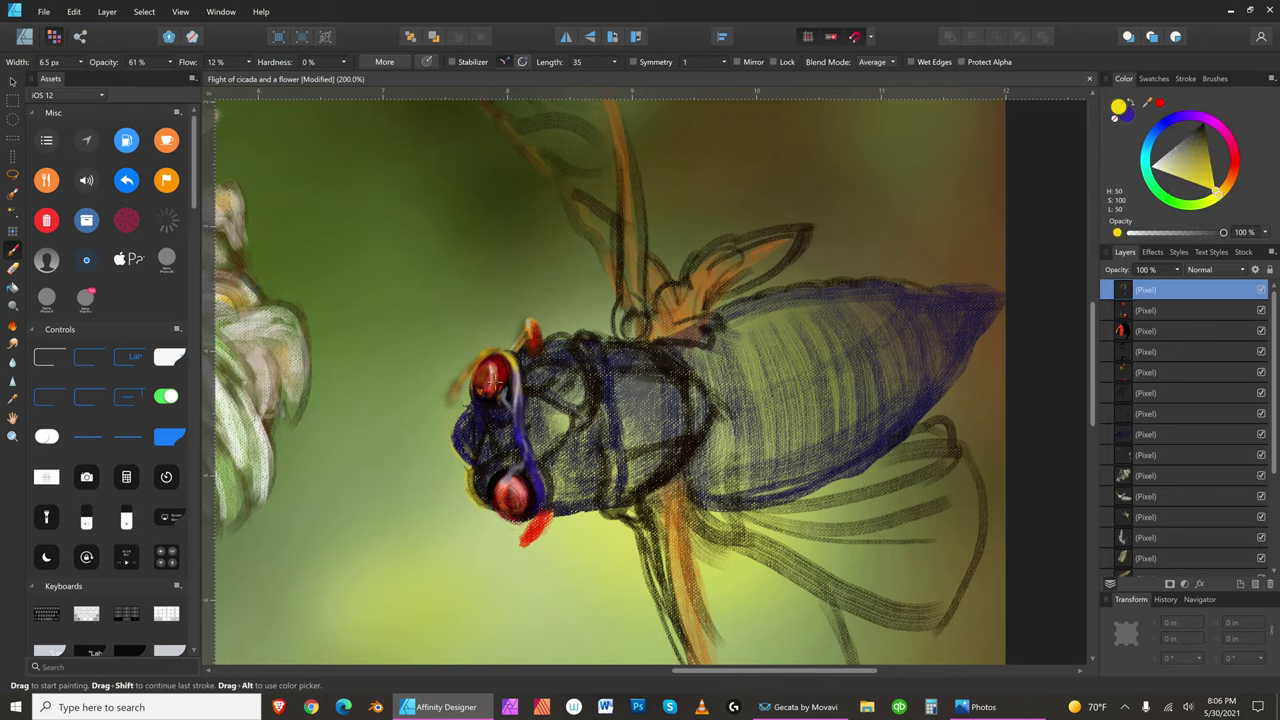
key(bracketright)
key(bracketright)
key(bracketright)
key(bracketright)
key(bracketleft)
key(bracketleft)
key(bracketleft)
key(bracketright)
key(bracketright)
key(bracketright)
key(bracketright)
key(bracketright)
key(bracketright)
key(bracketright)
key(bracketright)
- Paint near-white highlights (H 50, S 12, L 88) along the rim beneath the upper eye
click(1158, 163)
key(bracketleft)
key(bracketleft)
key(bracketleft)
key(bracketleft)
key(bracketleft)
key(bracketleft)
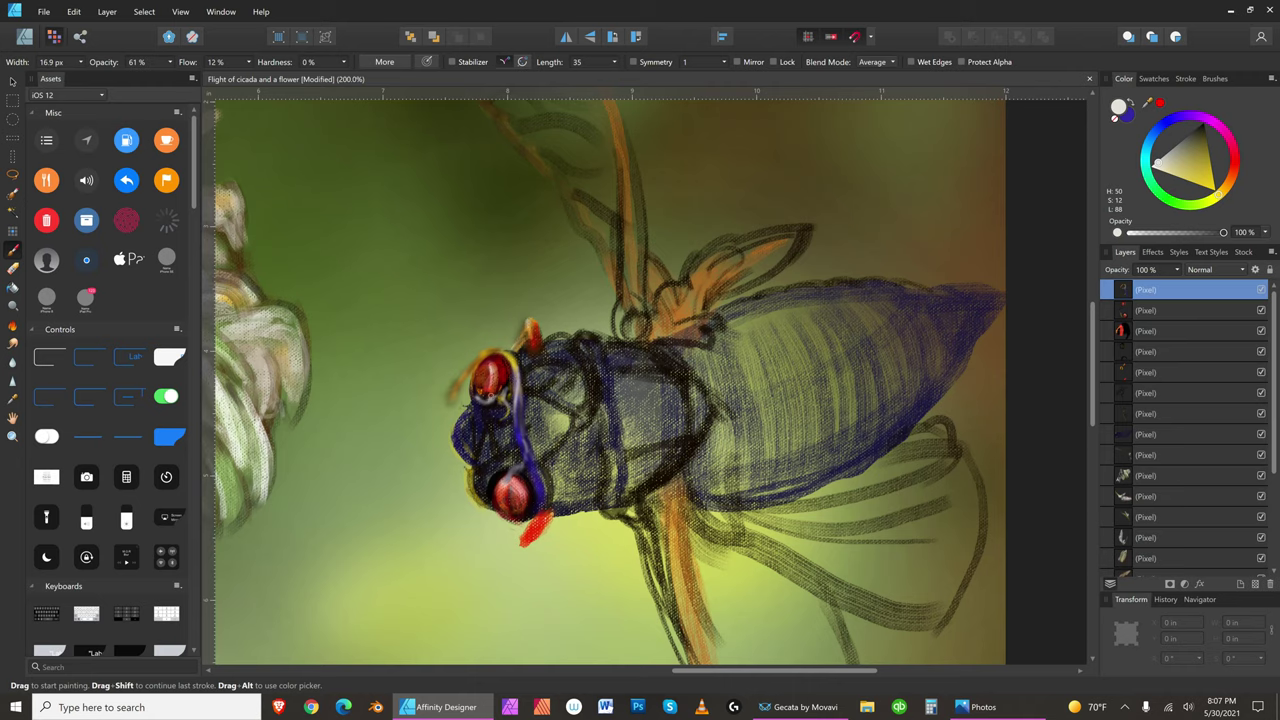
key(bracketleft)
key(bracketleft)
- Work dark blue (H 242) into the area below the upper eye and between the eyes, varying the brush size
click(1170, 122)
click(1173, 170)
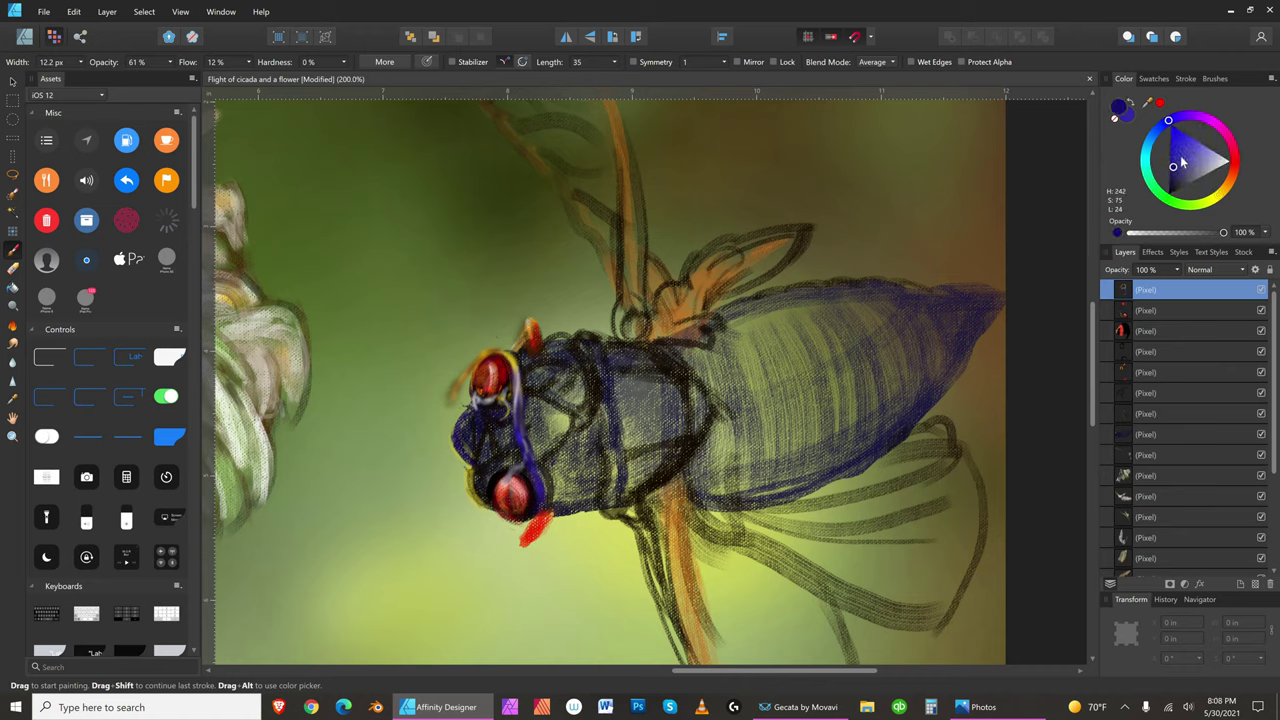
click(1170, 168)
key(bracketright)
key(bracketright)
key(bracketright)
key(bracketright)
key(bracketright)
key(bracketleft)
key(bracketleft)
key(bracketleft)
key(bracketleft)
key(bracketleft)
key(bracketright)
key(bracketright)
key(bracketright)
key(bracketright)
key(bracketleft)
key(bracketleft)
key(bracketleft)
key(bracketleft)
key(bracketleft)
- Add pale lavender highlights (H 242, S 33, L 89) to the front of the head just below the upper eye
click(1220, 160)
key(bracketright)
key(bracketright)
key(bracketright)
key(bracketleft)
key(bracketleft)
key(bracketleft)
key(bracketleft)
key(bracketleft)
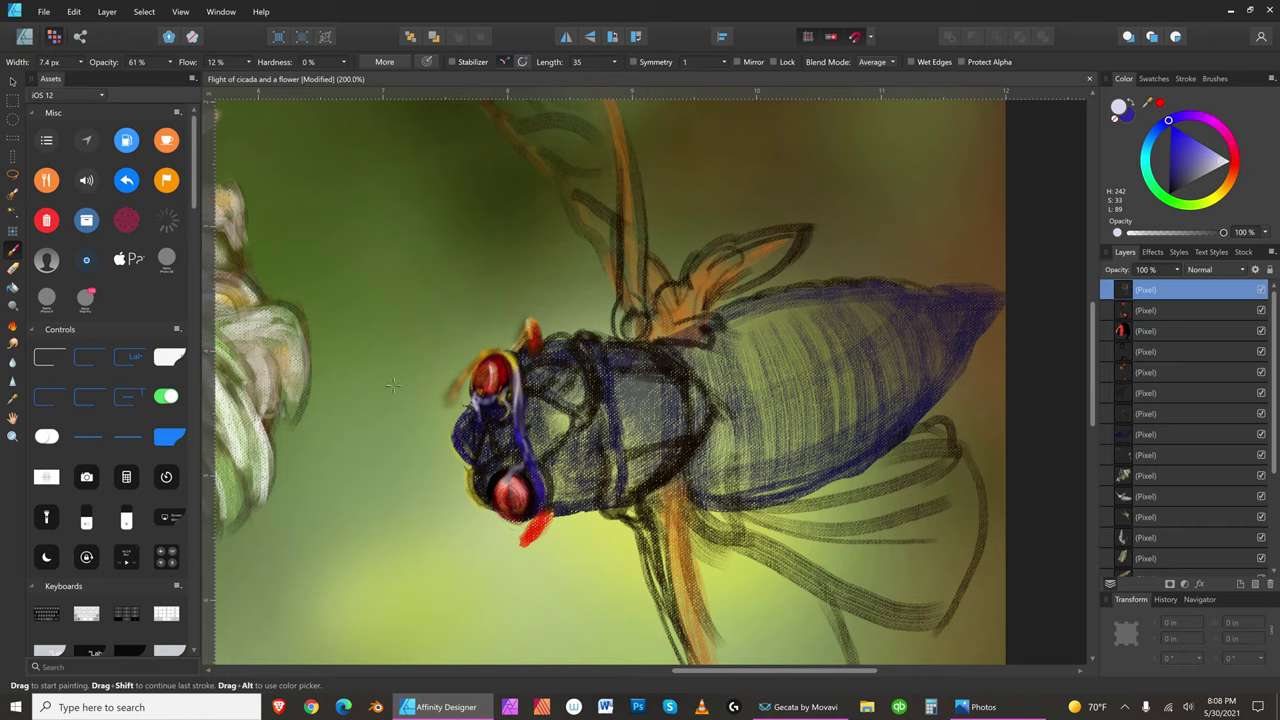
- Draw a thin pale curved antenna extending forward from the head below the upper eye
key(bracketright)
key(bracketright)
mouse_move(406, 384)
mouse_down()
mouse_move(464, 404)
mouse_move(436, 398)
mouse_up()
key(bracketright)
key(bracketright)
key(bracketright)
key(bracketleft)
key(bracketleft)
key(bracketleft)
key(bracketleft)
key(bracketleft)
key(bracketleft)
- Thin and taper the pale antenna with the Erase Brush, and ready the Paint Brush with near-black blue (H 242, S 72, L 5)
click(13, 270)
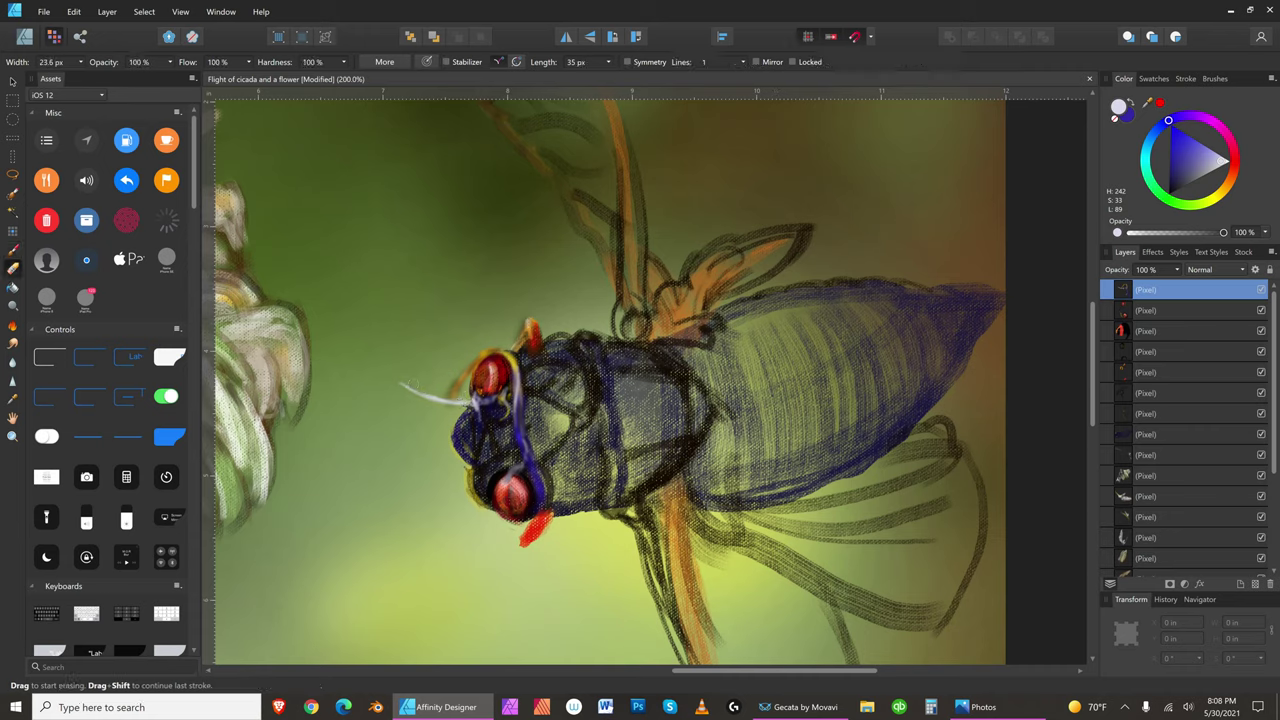
key(bracketleft)
key(bracketleft)
key(bracketleft)
click(1170, 188)
key(bracketleft)
key(bracketleft)
key(bracketleft)
key(bracketright)
key(bracketright)
key(bracketleft)
key(bracketleft)
key(bracketleft)
key(bracketleft)
key(bracketleft)
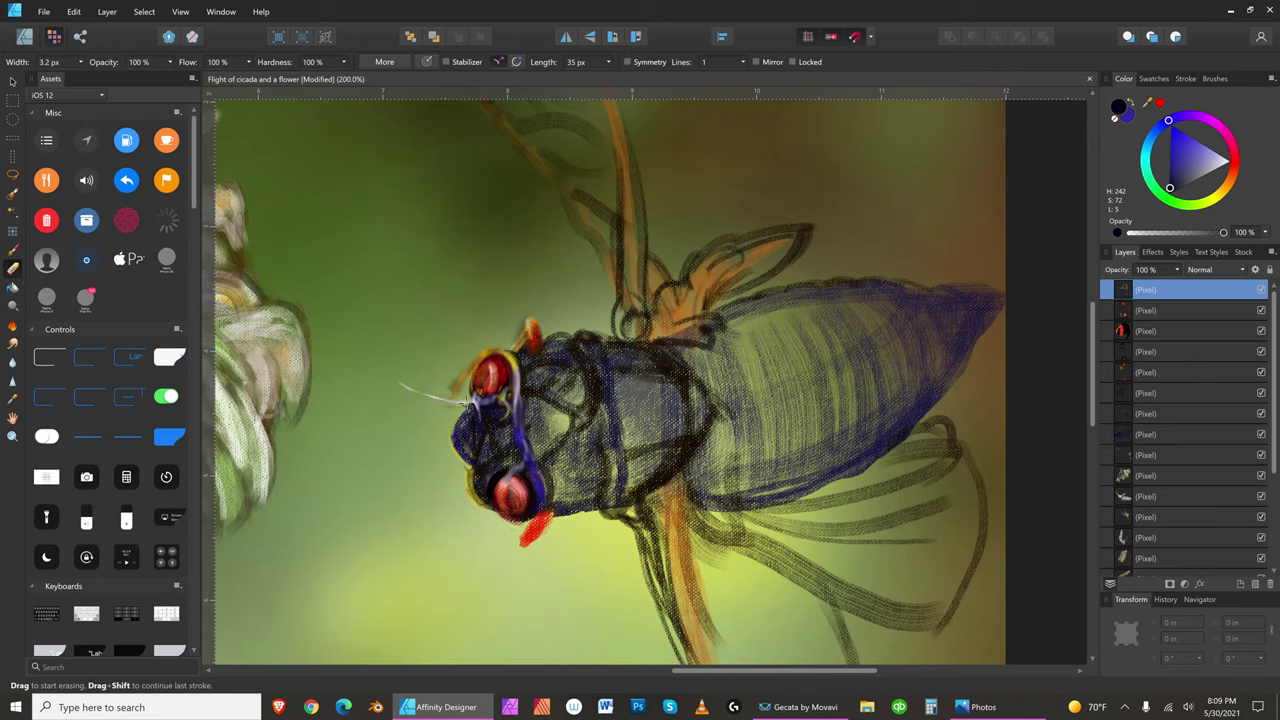
key(bracketright)
key(bracketright)
key(bracketright)
key(bracketright)
key(bracketright)
click(12, 249)
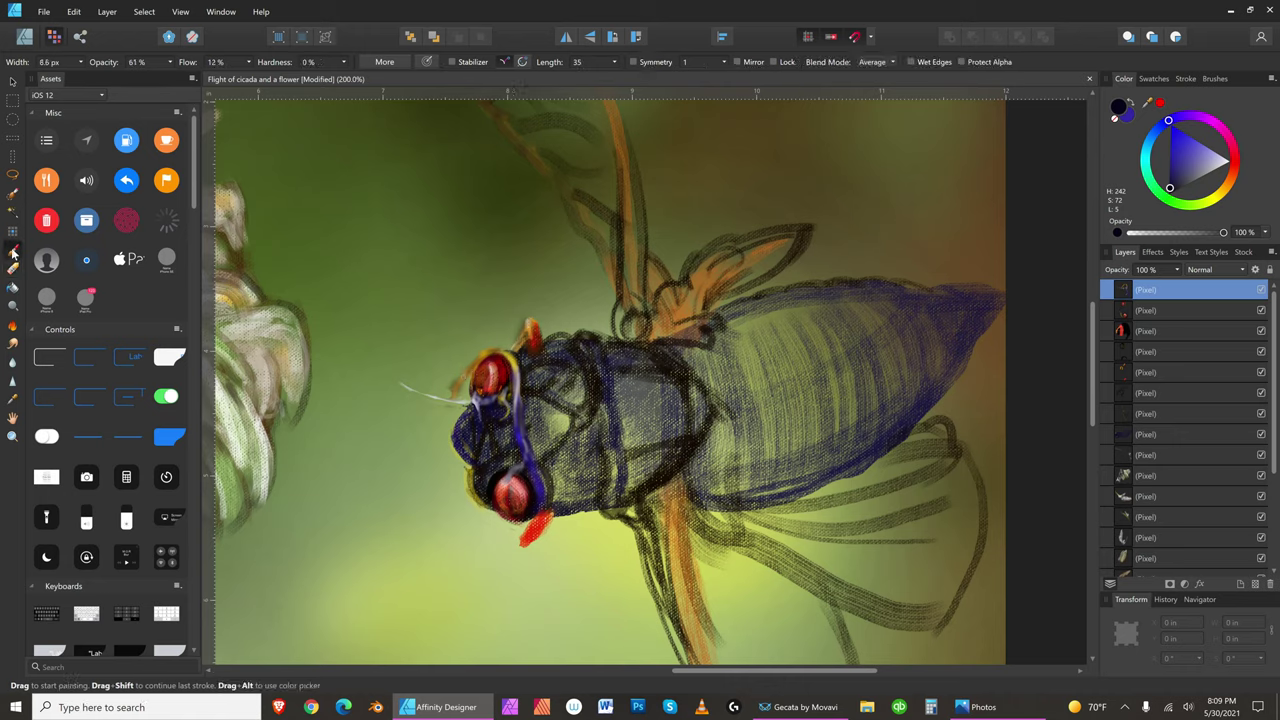
- Darken the pale antenna with thin near-black blue strokes toward the head, varying the brush size
click(1170, 192)
key(bracketright)
key(bracketright)
key(bracketright)
key(bracketright)
key(bracketright)
mouse_move(420, 394)
mouse_down()
mouse_move(468, 406)
mouse_move(448, 402)
mouse_up()
drag(424, 397, 456, 404)
key(bracketleft)
key(bracketleft)
key(bracketright)
key(bracketright)
key(bracketright)
key(bracketright)
key(bracketright)
key(bracketleft)
key(bracketleft)
key(bracketleft)
key(bracketleft)
- Paint white highlights (H 242, S 100, L 100) along the antenna up to where it joins the head
click(1229, 161)
key(bracketright)
key(bracketright)
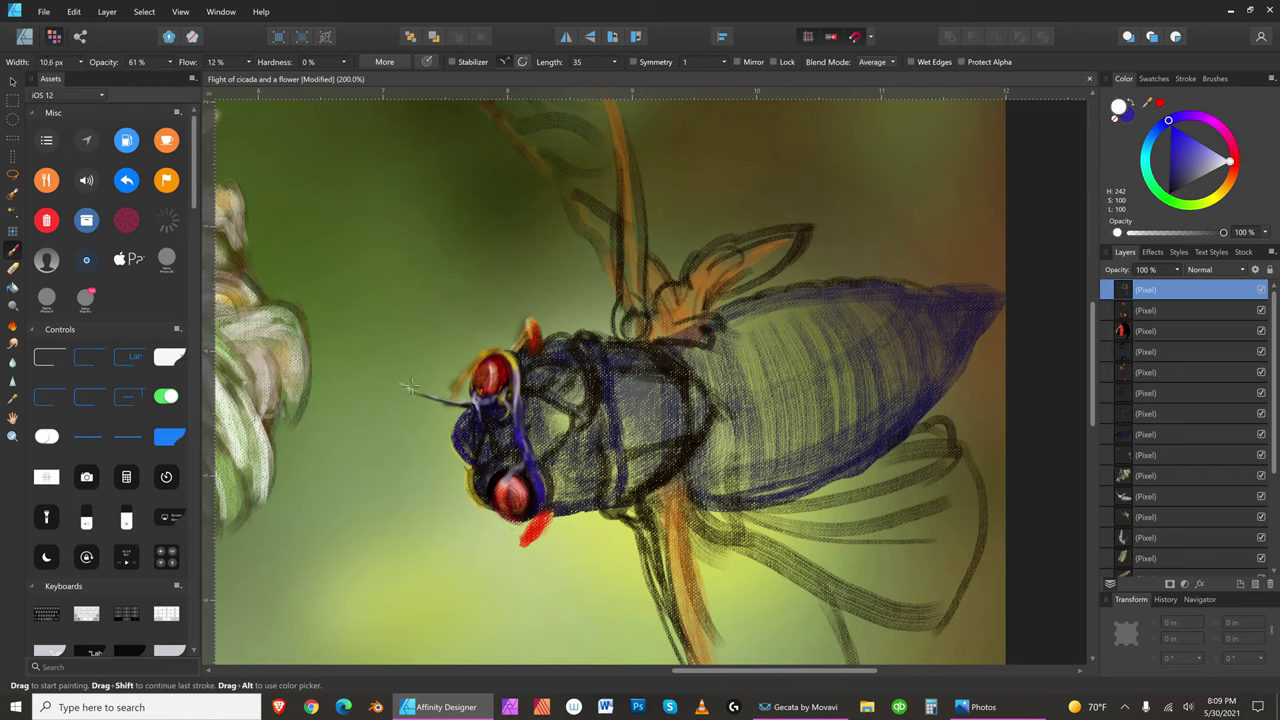
key(bracketright)
key(bracketright)
key(bracketright)
key(bracketleft)
drag(448, 402, 476, 401)
key(bracketright)
key(bracketleft)
key(bracketleft)
key(bracketright)
key(bracketright)
key(bracketright)
key(bracketright)
key(bracketright)
key(bracketright)
key(bracketright)
key(bracketright)
key(bracketright)
key(bracketright)
key(bracketright)
key(bracketleft)
key(bracketleft)
key(bracketright)
- Shape the small lobe below the upper eye with dark blue (H 242, S 100, L 10) and progressively lighter blue strokes
click(1169, 180)
key(bracketright)
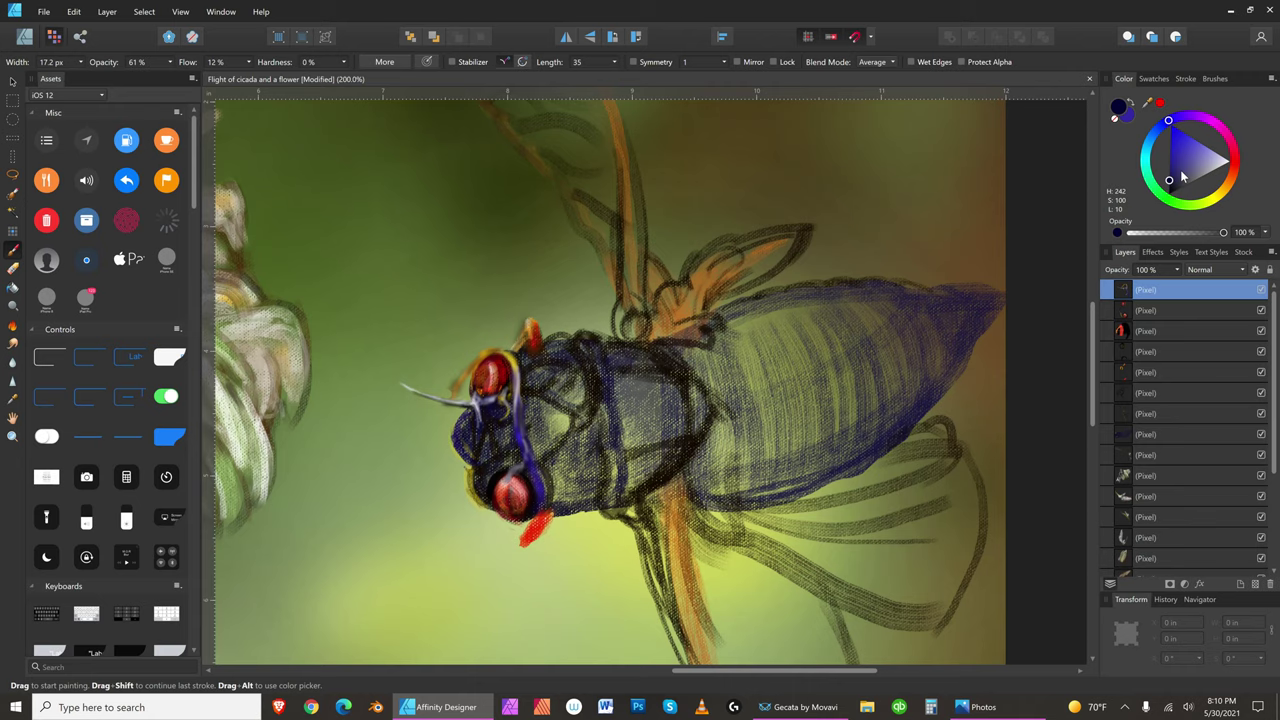
key(bracketright)
click(1188, 146)
click(1200, 148)
click(1214, 156)
key(bracketleft)
key(bracketleft)
key(bracketleft)
key(bracketleft)
key(bracketleft)
key(bracketleft)
key(bracketleft)
key(bracketleft)
key(bracketleft)
key(bracketleft)
key(bracketleft)
key(bracketleft)
key(bracketleft)
key(bracketleft)
- Deepen the shadows on the front of the head with near-black blue strokes, varying the brush size
click(1171, 188)
key(bracketright)
key(bracketright)
key(bracketright)
key(bracketright)
key(bracketright)
key(bracketright)
key(bracketright)
key(bracketright)
key(bracketleft)
key(bracketright)
key(bracketright)
key(bracketleft)
key(bracketleft)
key(bracketleft)
key(bracketleft)
key(bracketright)
drag(457, 433, 466, 457)
- Brush medium blue (H 242, S 83, L 59) and a slightly lighter blue onto the front lobe of the head
click(1174, 157)
click(1185, 139)
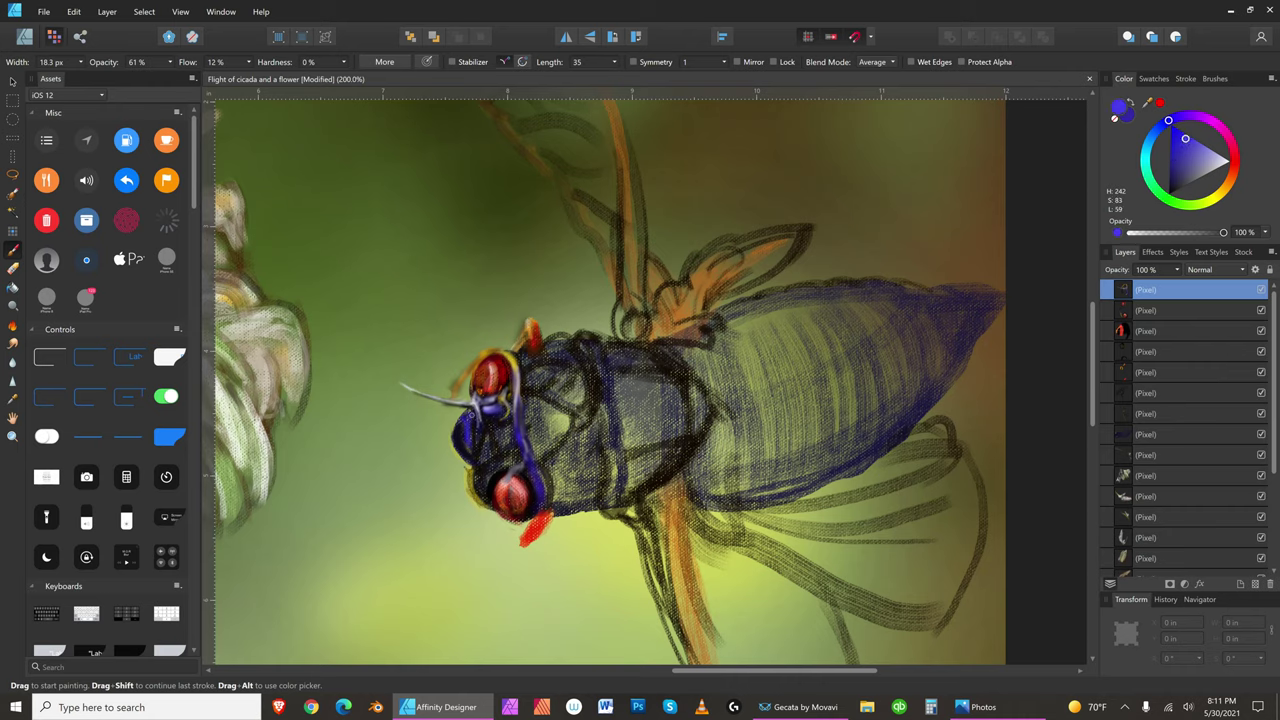
click(1196, 145)
key(bracketright)
key(bracketright)
key(bracketright)
key(bracketright)
key(bracketright)
key(bracketright)
key(bracketleft)
key(bracketleft)
key(bracketleft)
- Add pale lavender highlights (H 242, S 70, L 83) to the front of the head, reducing the brush to 7 px
drag(1216, 158, 1219, 144)
key(])
key(])
key(])
key(])
key(])
key(])
key(])
key(bracketleft)
key(bracketleft)
key(bracketleft)
key(bracketright)
key(bracketleft)
key(bracketleft)
key(bracketleft)
key(bracketleft)
key(bracketleft)
key(bracketleft)
key(bracketleft)
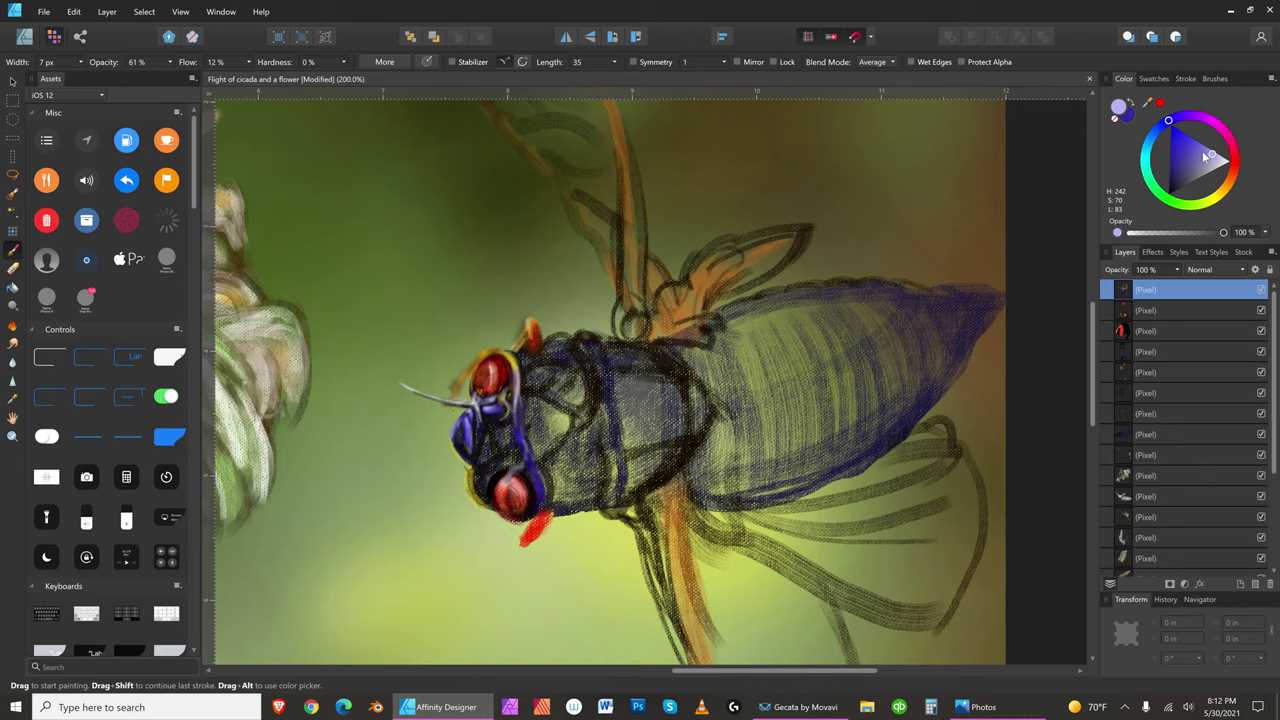
- Fill the black area between the two eyes with dark blue brushwork
click(1175, 176)
drag(1174, 176, 1170, 170)
click(1174, 179)
key(bracketleft)
key(bracketright)
key(bracketright)
key(bracketright)
key(bracketright)
key(bracketright)
key(bracketleft)
key(bracketleft)
mouse_move(488, 439)
mouse_down()
mouse_move(481, 455)
mouse_move(476, 434)
mouse_move(475, 446)
mouse_up()
- Blend lighter blue (H 242, S 87, L 69) and dark blue strokes into the face between the eyes
click(1195, 142)
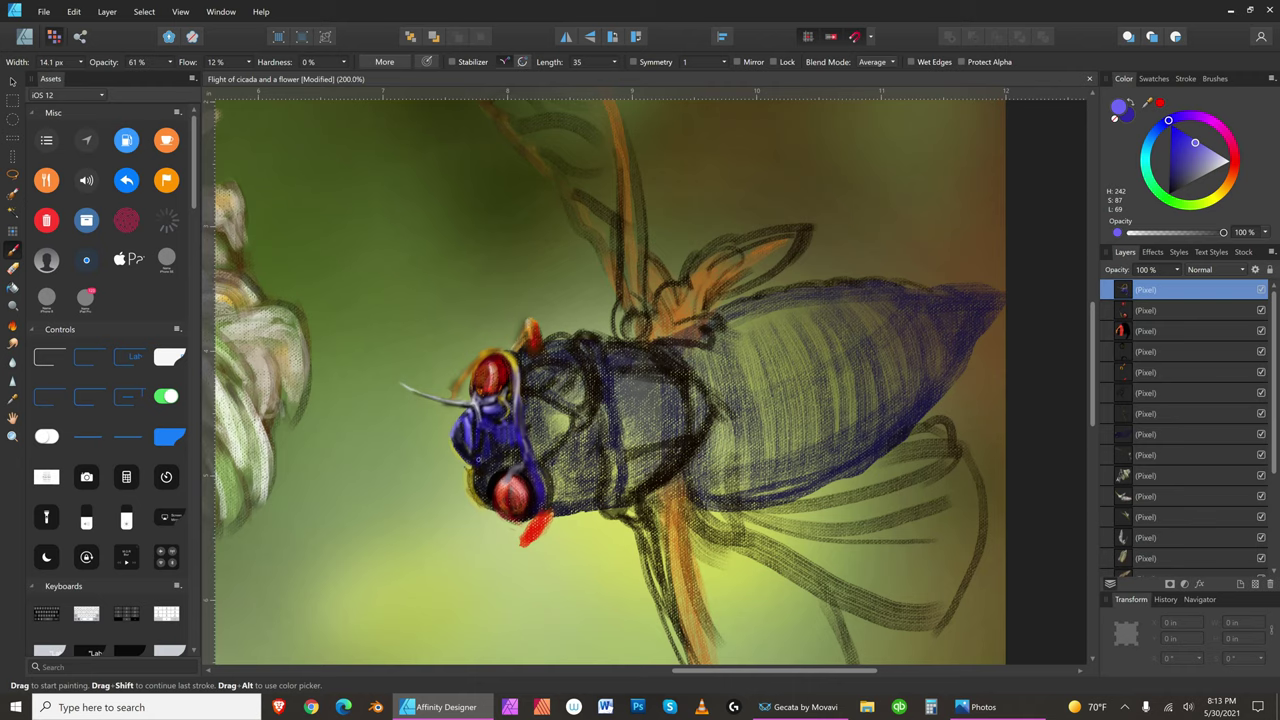
drag(489, 437, 497, 463)
key(bracketleft)
click(1177, 181)
key(bracketright)
key(bracketleft)
drag(1178, 181, 1172, 167)
key(bracketleft)
key(bracketright)
key(bracketright)
key(bracketright)
key(bracketright)
- Add near-white lavender highlights (H 242, S 45, L 93) to the face between the eyes
click(1225, 161)
key(bracketleft)
key(bracketleft)
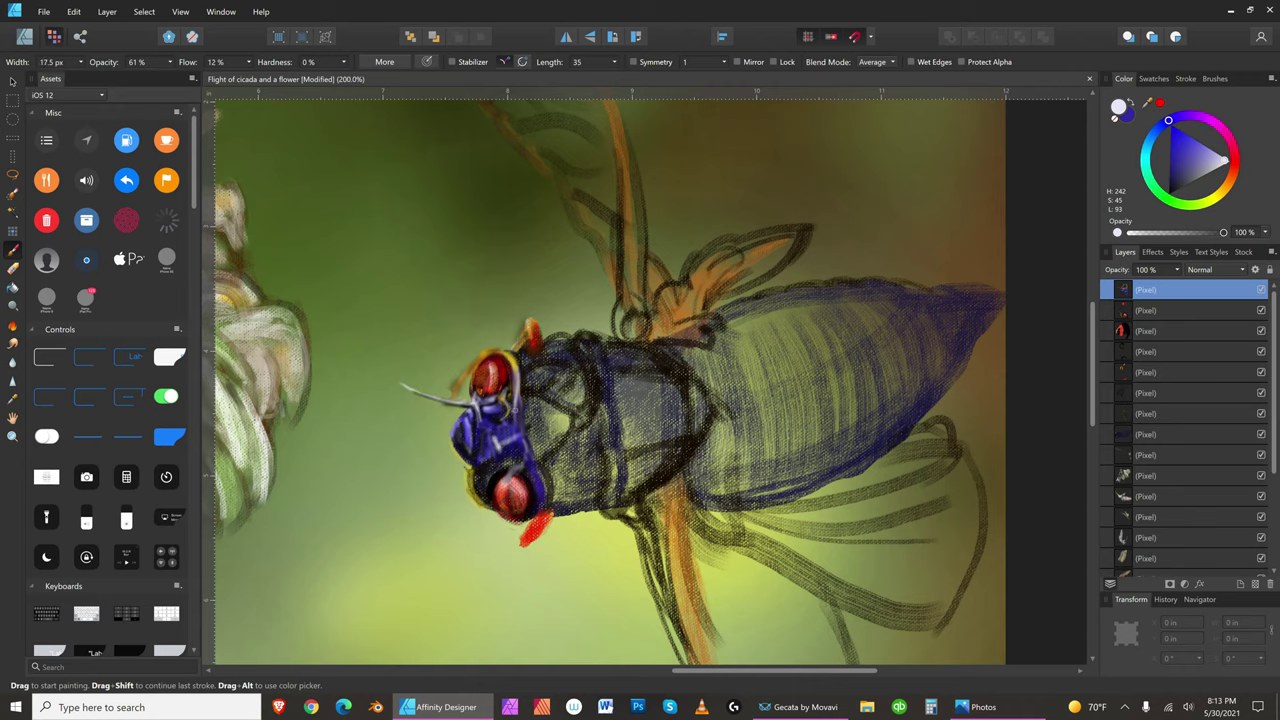
- Work deep blue (H 242, S 100, L 23) into the area in front of the lower eye with a brush enlarged to 32.8 px
click(1175, 190)
drag(1170, 166, 1184, 139)
click(1172, 164)
key(bracketright)
key(bracketright)
key(bracketright)
key(bracketright)
key(bracketright)
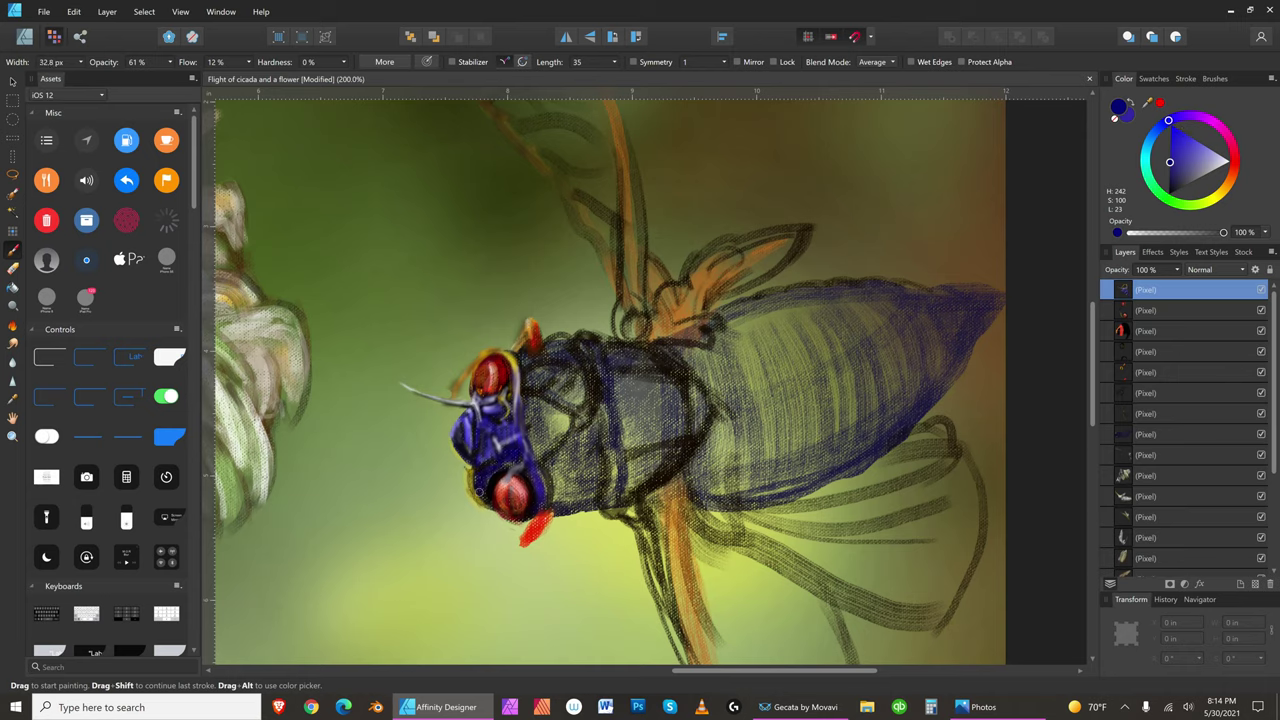
- Brush lavender strokes (H 242, S 57, L 74) onto the blue face in front of the lower eye, varying the brush size
key(bracketleft)
key(bracketleft)
click(1205, 154)
key(bracketright)
key(bracketleft)
key(bracketleft)
key(bracketleft)
key(bracketleft)
key(bracketright)
key(bracketright)
key(bracketright)
key(bracketright)
key(bracketright)
key(bracketright)
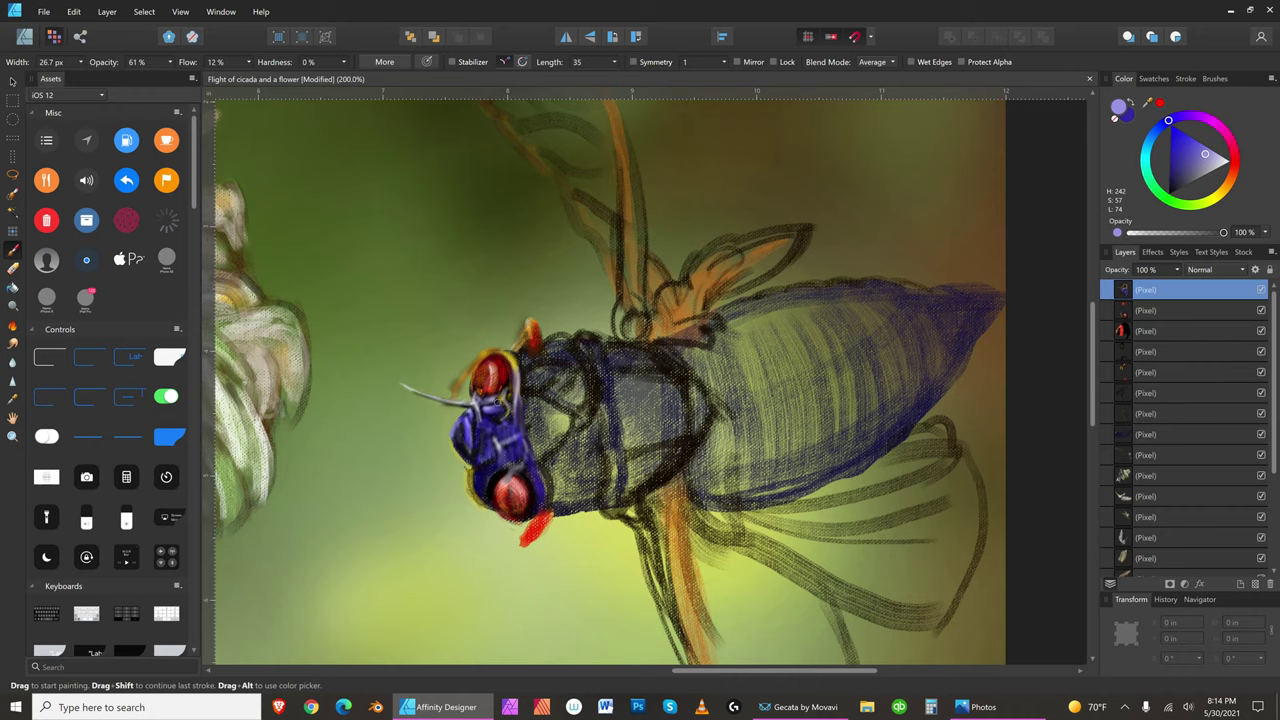
key(bracketleft)
key(bracketleft)
key(bracketleft)
key(bracketleft)
key(bracketleft)
key(bracketleft)
key(bracketleft)
key(bracketleft)
key(bracketleft)
key(bracketleft)
key(bracketleft)
key(bracketleft)
key(bracketleft)
key(bracketleft)
key(bracketleft)
key(bracketright)
key(bracketright)
key(bracketright)
key(bracketright)
key(bracketright)
key(bracketright)
key(bracketright)
- Shade the face around the lower eye with muted dark blue (H 242, S 56, L 25), enlarging the brush to 37.3 px
click(1187, 166)
drag(1187, 166, 1176, 172)
key(bracketleft)
key(bracketleft)
key(bracketleft)
key(bracketleft)
key(bracketright)
key(bracketright)
key(bracketright)
key(bracketright)
key(bracketright)
key(bracketright)
key(bracketright)
key(bracketright)
key(bracketright)
key(bracketright)
key(bracketright)
key(bracketright)
key(bracketright)
key(bracketright)
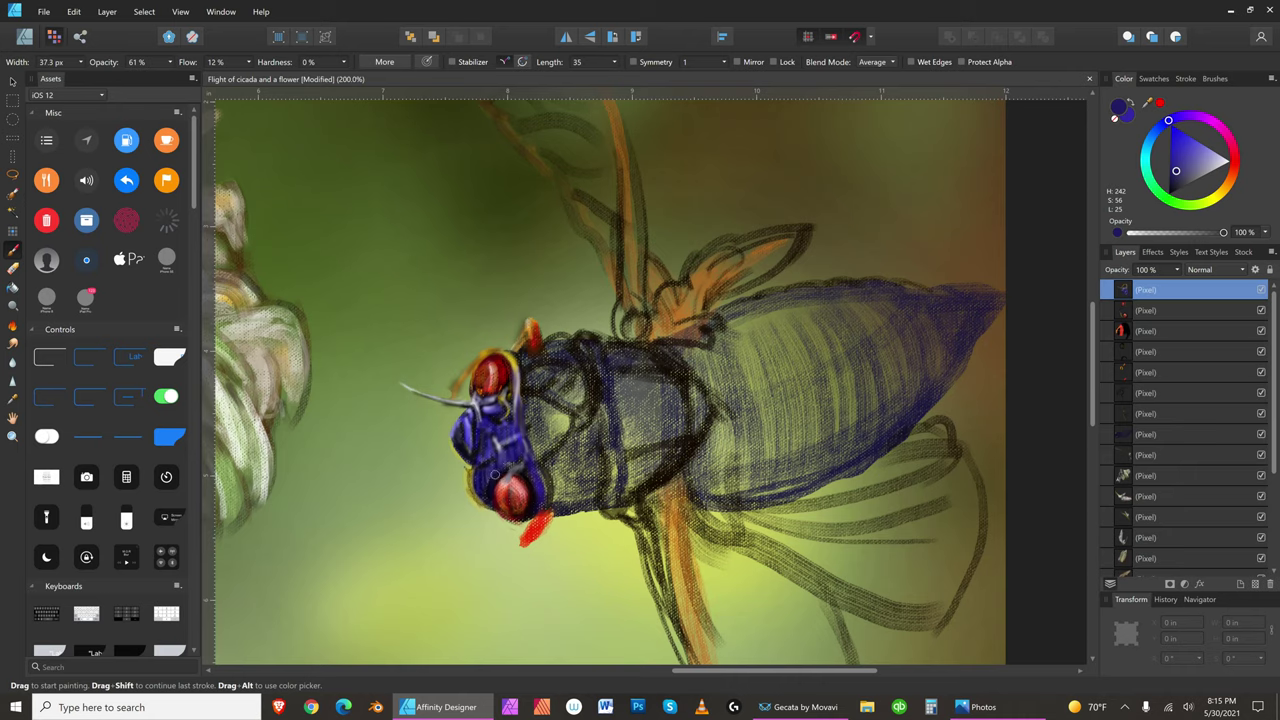
- Touch pale lavender (H 242, S 80, L 84) onto the face in front of the lower eye with a brush reduced to 14.1 px
key(bracketleft)
key(bracketleft)
key(bracketleft)
key(bracketleft)
key(bracketleft)
key(bracketleft)
key(bracketleft)
key(bracketleft)
key(bracketleft)
key(bracketleft)
click(1184, 140)
key(bracketleft)
click(1215, 151)
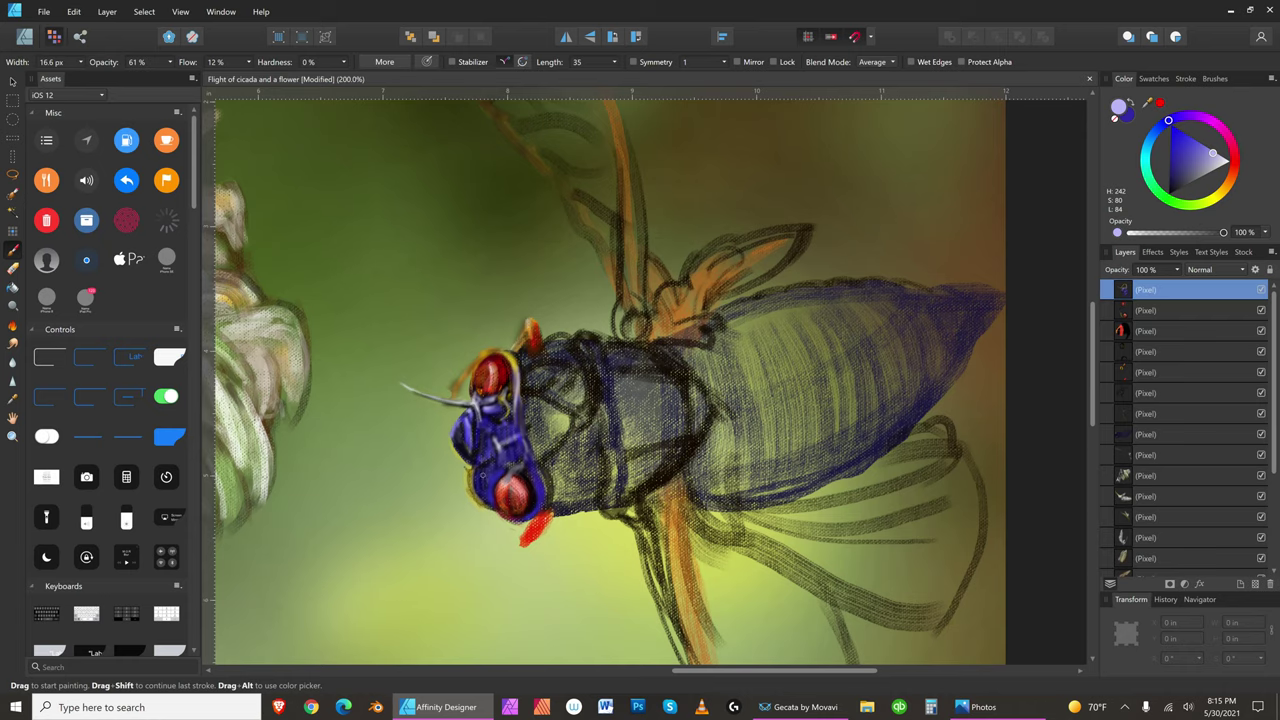
drag(482, 481, 484, 473)
key([)
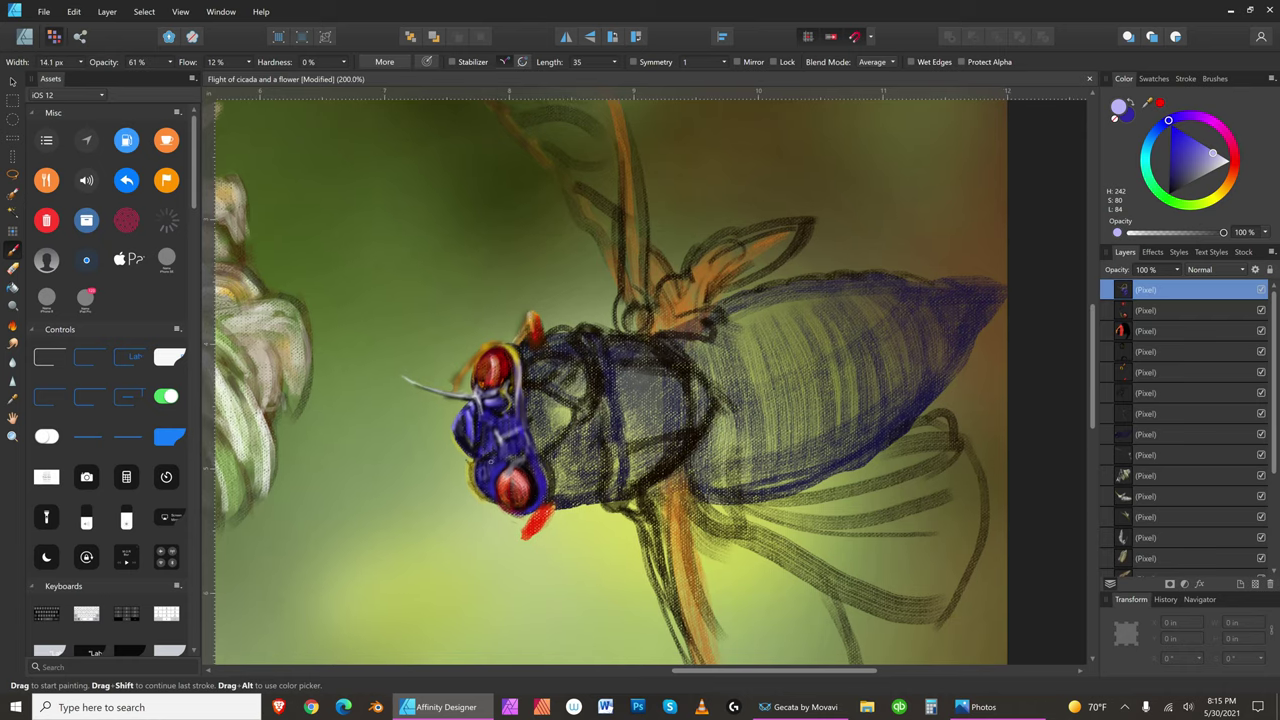
- Build up the pale lavender highlight beside the lower eye and paint the lower antenna outward from it with a brush reduced to 10.5 px
key(bracketright)
key(bracketright)
key(bracketright)
key(bracketright)
key(bracketleft)
key(bracketleft)
key(bracketleft)
key(bracketleft)
key(bracketleft)
key(bracketleft)
key(bracketleft)
key(bracketleft)
key(bracketright)
key(bracketright)
key(bracketright)
key(bracketright)
key(bracketleft)
key(bracketleft)
key(bracketleft)
key(bracketleft)
key(bracketleft)
key(bracketleft)
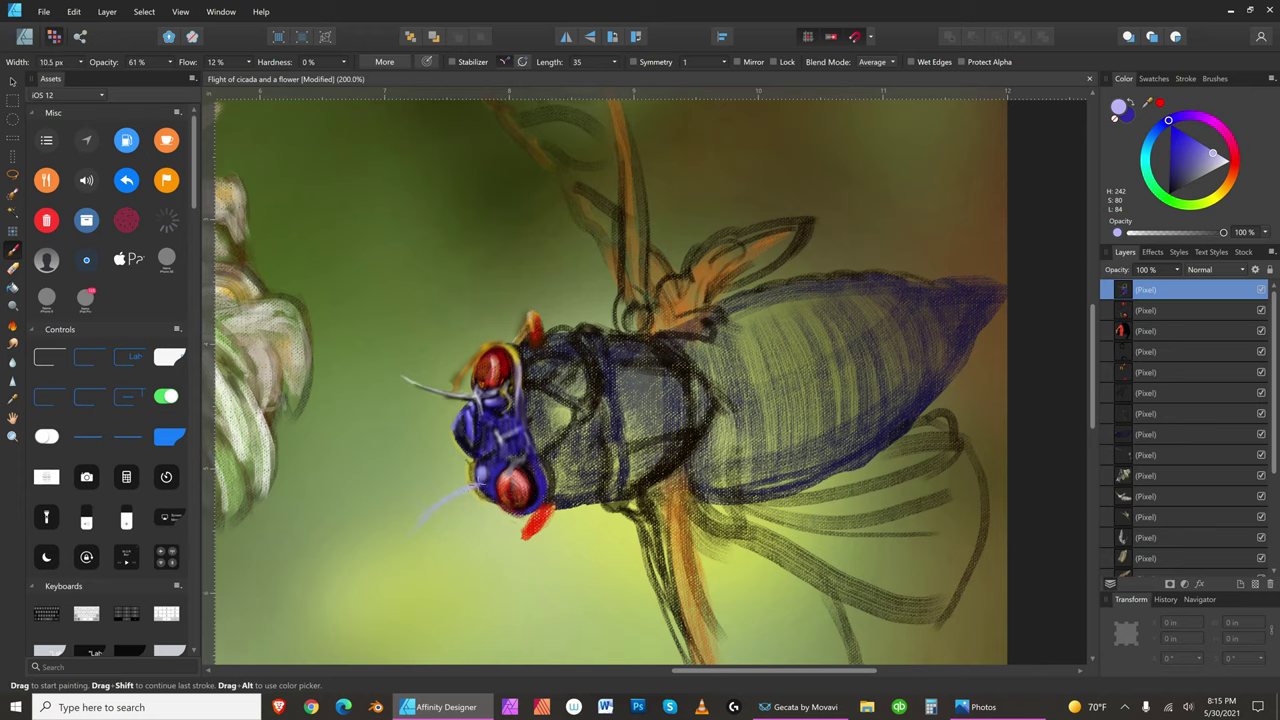
- Define the curved lower antenna with fine dark blue strokes (H 242, S 44, L 28) along its length
key(bracketright)
key(bracketright)
key(bracketright)
key(bracketright)
key(bracketright)
key(bracketright)
key(bracketleft)
key(bracketleft)
click(1179, 172)
key(bracketleft)
key(bracketleft)
key(bracketleft)
key(bracketleft)
key(bracketright)
key(bracketright)
drag(428, 518, 470, 487)
key(bracketright)
key(bracketleft)
key(bracketleft)
key(bracketleft)
key(bracketleft)
key(bracketleft)
key(bracketleft)
drag(455, 497, 422, 530)
key(bracketright)
key(bracketright)
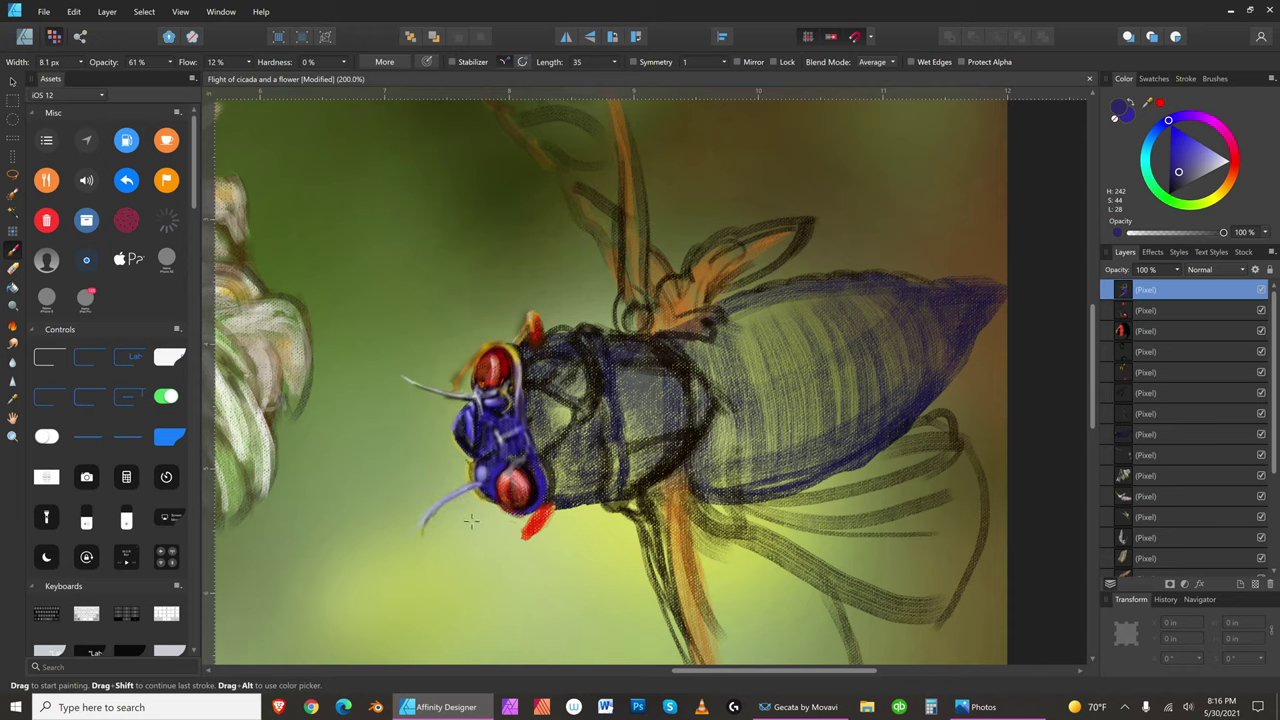
- Add near-black detail (H 242, S 57, L 6) to both antennae with a brush reduced to 4 px, and save the file
key(bracketleft)
key(bracketleft)
click(1170, 188)
key(bracketright)
key(bracketright)
key(bracketleft)
key(bracketright)
key(bracketright)
key(bracketleft)
key(bracketleft)
key(bracketleft)
key(bracketleft)
key(bracketleft)
key(bracketleft)
key(bracketleft)
key(bracketleft)
click(44, 12)
click(44, 121)
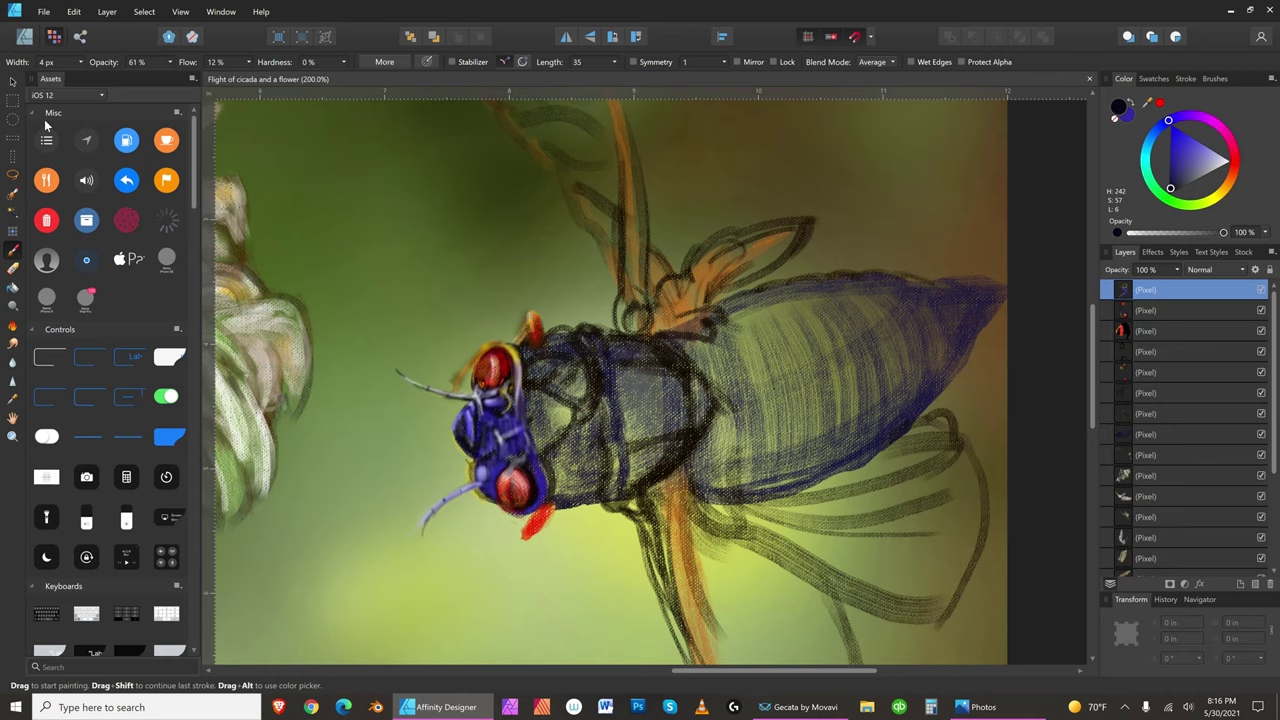
- Deepen the face between the eyes with dark blue strokes (H 242, S 58, L 16) using a 23.7 px brush
click(1173, 163)
click(1173, 179)
key(])
key(])
key(])
key(])
key(])
key(])
key(])
key(])
key(])
key(])
key(])
key([)
key([)
drag(504, 443, 514, 442)
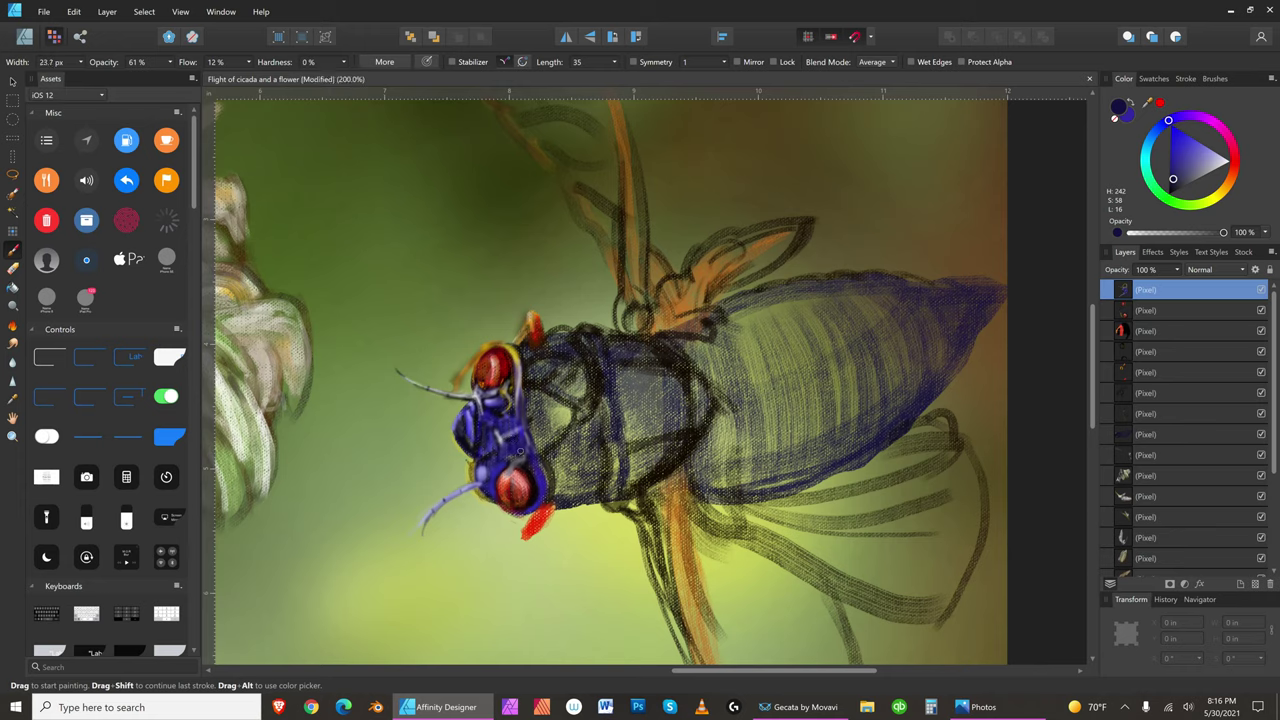
- Add a new pixel layer and shade the face between the eyes with very dark blue (H 242, S 39, L 12) at about 21 px
click(1173, 186)
key(bracketright)
key(bracketright)
key(bracketleft)
key(bracketleft)
click(1256, 583)
key(bracketleft)
key(bracketright)
key(bracketright)
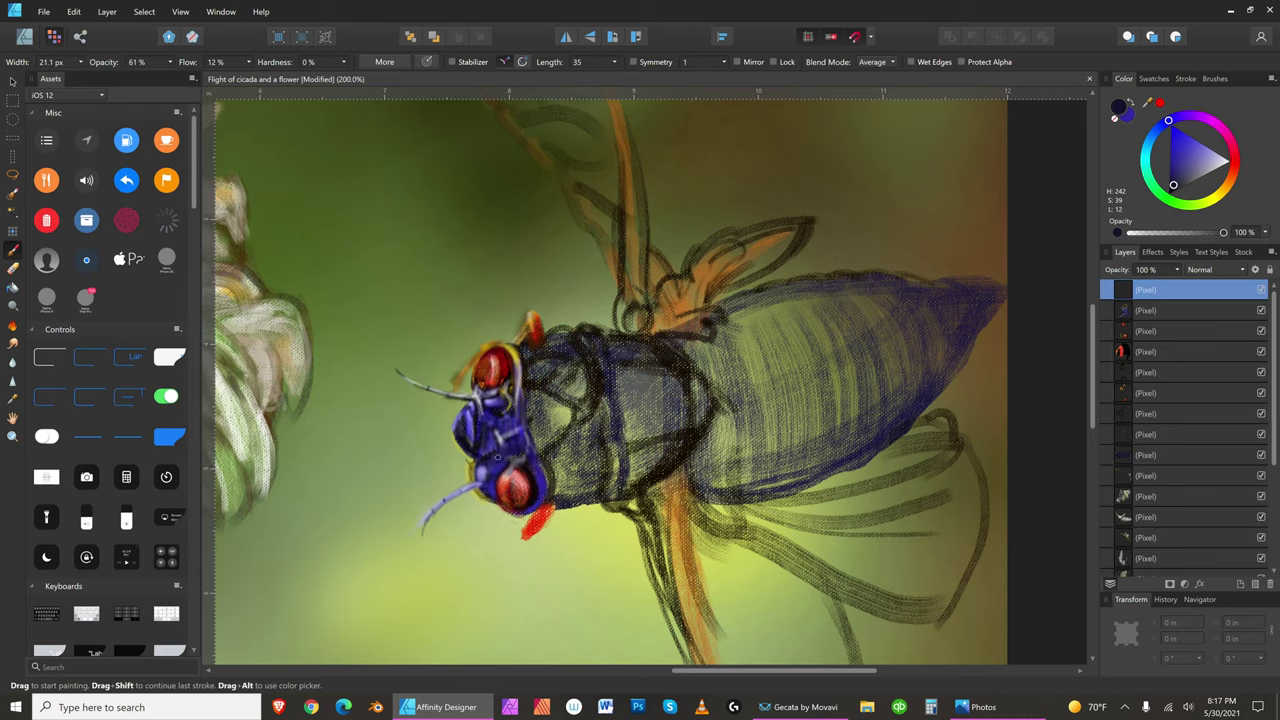
- Extend the very dark blue shading across the lower face beside the pale central mark, enlarging the brush to 28 px
key(bracketleft)
key(bracketleft)
key(bracketright)
key(bracketright)
key(bracketright)
key(bracketright)
key(bracketleft)
key(bracketright)
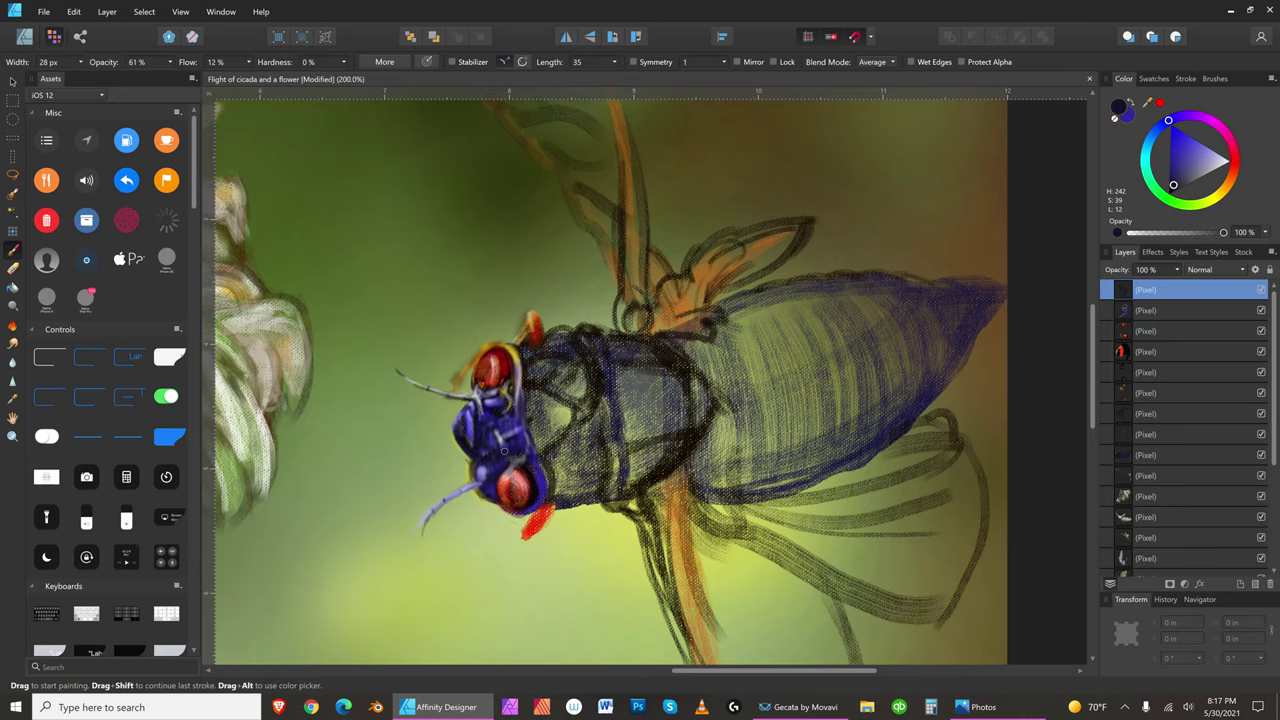
- Paint black strokes (H 242, S 100, L 0) along the head's rear edge beside the upper eye, starting with a 17.2 px brush
key(bracketleft)
click(1161, 197)
mouse_move(517, 388)
mouse_down()
mouse_move(515, 578)
mouse_move(515, 373)
mouse_move(515, 414)
mouse_up()
drag(514, 356, 515, 394)
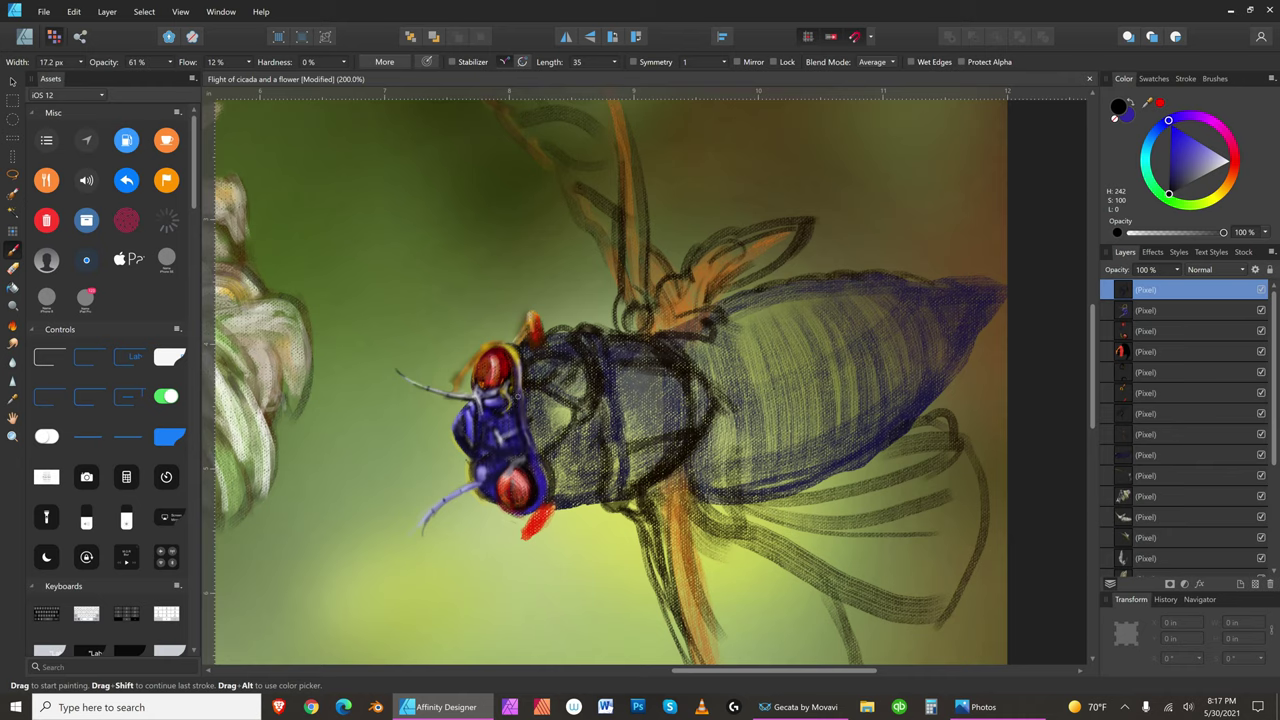
key(bracketleft)
key(bracketright)
key(bracketright)
key(bracketleft)
key(bracketleft)
key(bracketleft)
key(bracketleft)
key(bracketright)
- Paint grey highlights (H 242, S 4, L 52) along the outer rim of the lower eye with a brush of about 15.5 px
click(1199, 176)
key(bracketright)
key(bracketright)
key(bracketright)
key(bracketright)
key(bracketright)
key(bracketright)
key(bracketleft)
key(bracketleft)
key(bracketleft)
click(532, 502)
drag(536, 494, 534, 463)
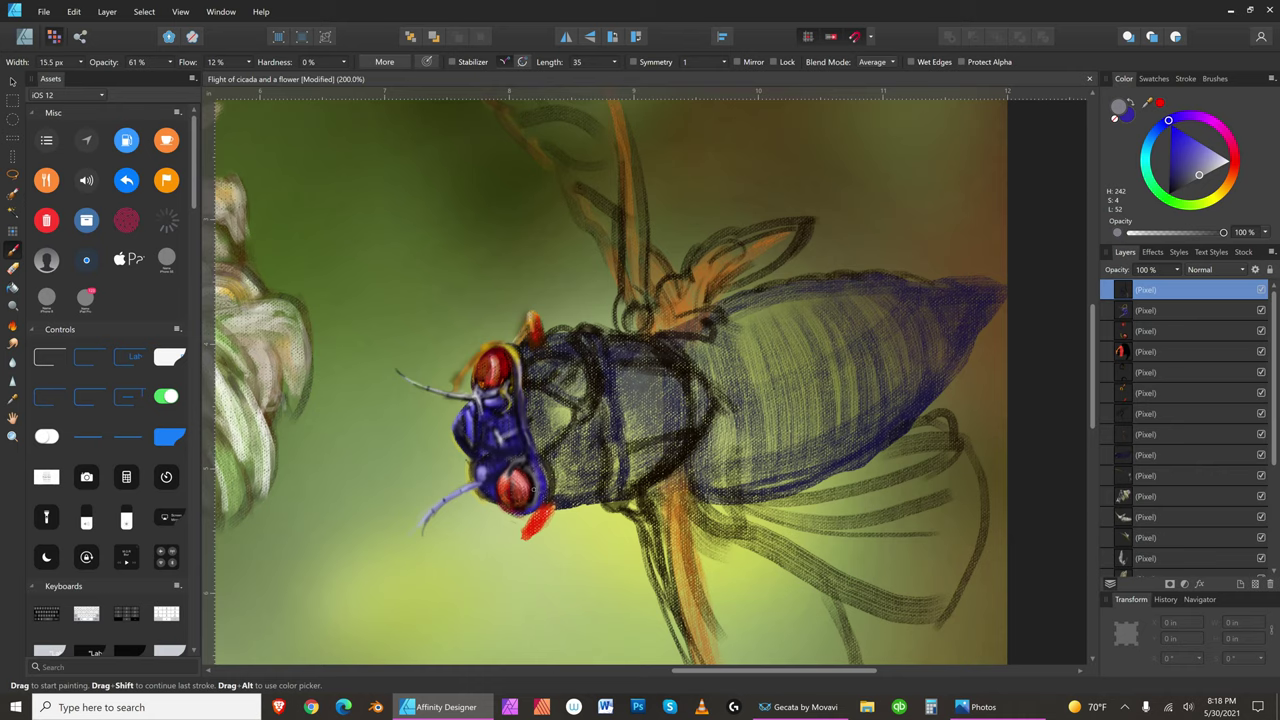
key(bracketright)
key(bracketright)
key(bracketright)
key(bracketright)
key(bracketright)
key(bracketright)
key(bracketright)
- Paint a narrow black slit down the middle of the lower eye with a much smaller brush
click(1168, 196)
key(bracketleft)
key(bracketleft)
key(bracketleft)
key(bracketleft)
key(bracketleft)
key(bracketleft)
key(bracketleft)
key(bracketleft)
key(bracketleft)
key(bracketleft)
key(bracketleft)
key(bracketleft)
key(bracketleft)
key(bracketright)
key(bracketleft)
key(bracketright)
key(bracketleft)
key(bracketleft)
key(bracketleft)
key(bracketleft)
drag(515, 484, 511, 499)
- Darken the red of the lower eye around the slit with deep red (H 11, S 100, L 17) using a 20.5 px brush
key(bracketright)
key(bracketright)
key(bracketright)
key(bracketright)
key(bracketright)
key(bracketright)
key(bracketright)
key(bracketleft)
key(bracketright)
key(bracketleft)
key(bracketright)
click(1220, 161)
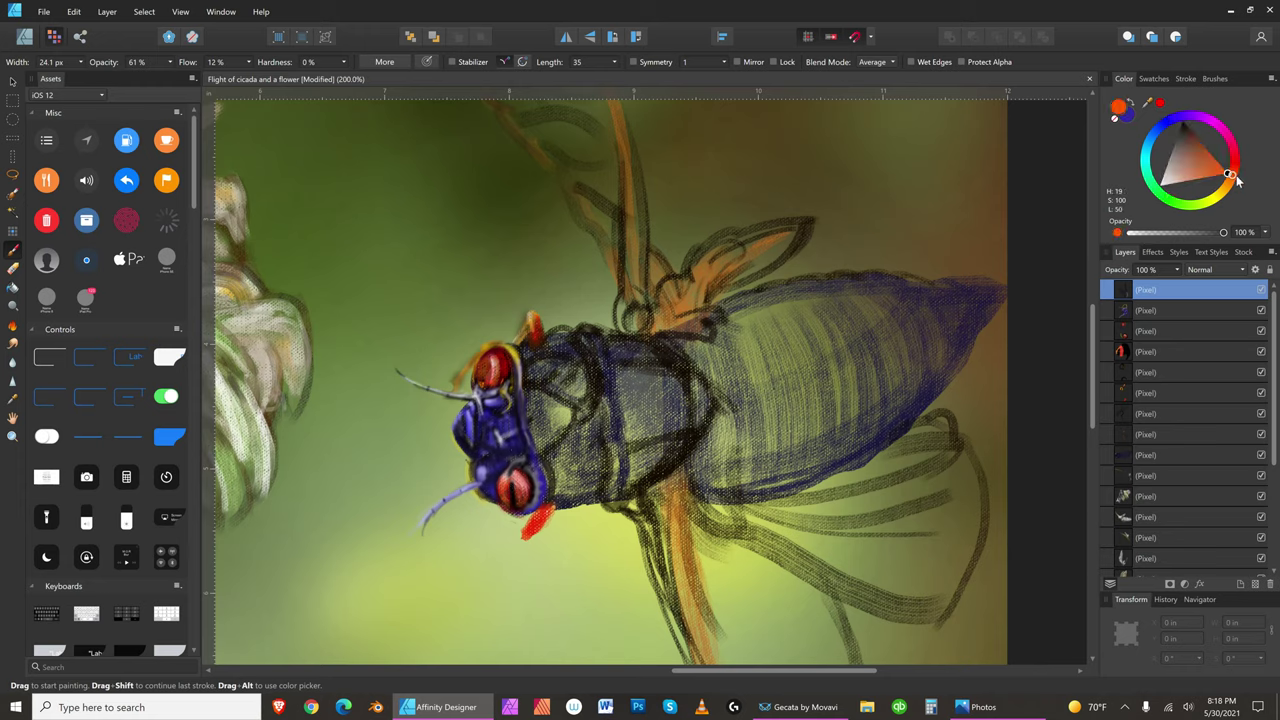
click(1193, 136)
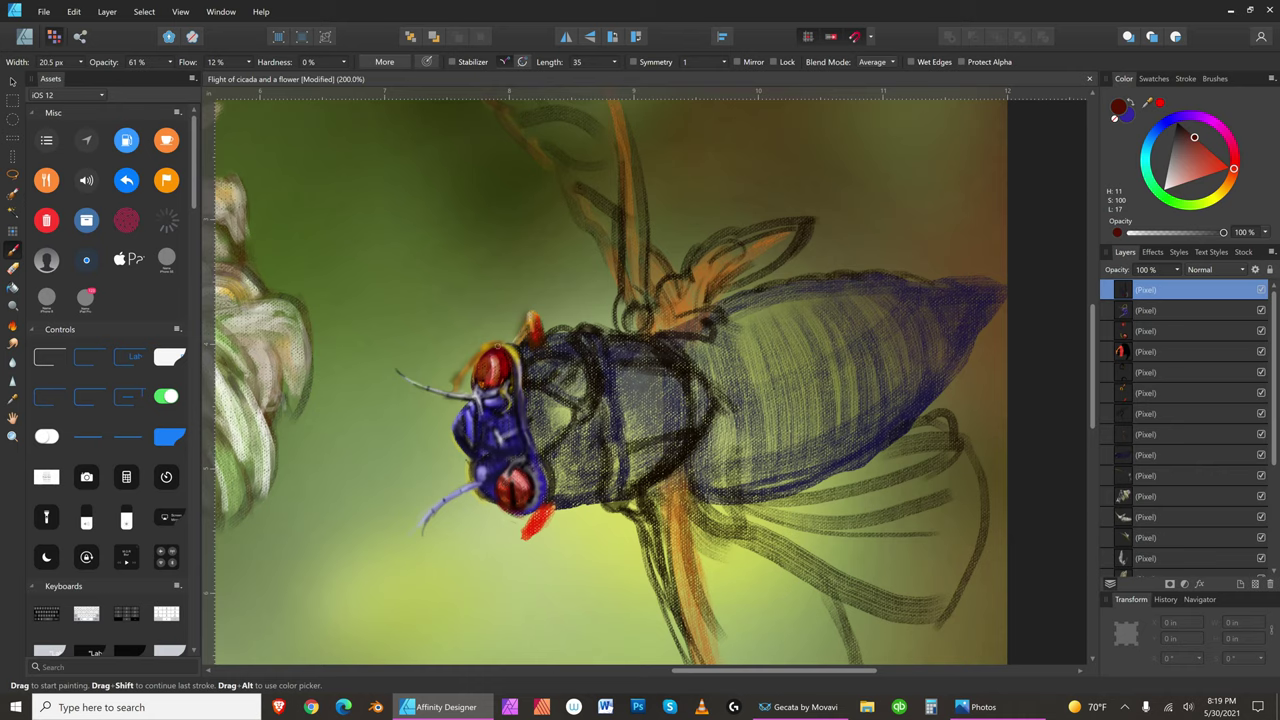
- Tone down the pale mark between the eyes with black strokes from a brush reduced to 17.4 px, and save the file
drag(1194, 137, 1190, 116)
key([)
key(bracketright)
key(bracketright)
key(bracketleft)
key(bracketleft)
key(bracketleft)
key(bracketleft)
key(bracketleft)
key(bracketleft)
key(bracketleft)
click(44, 12)
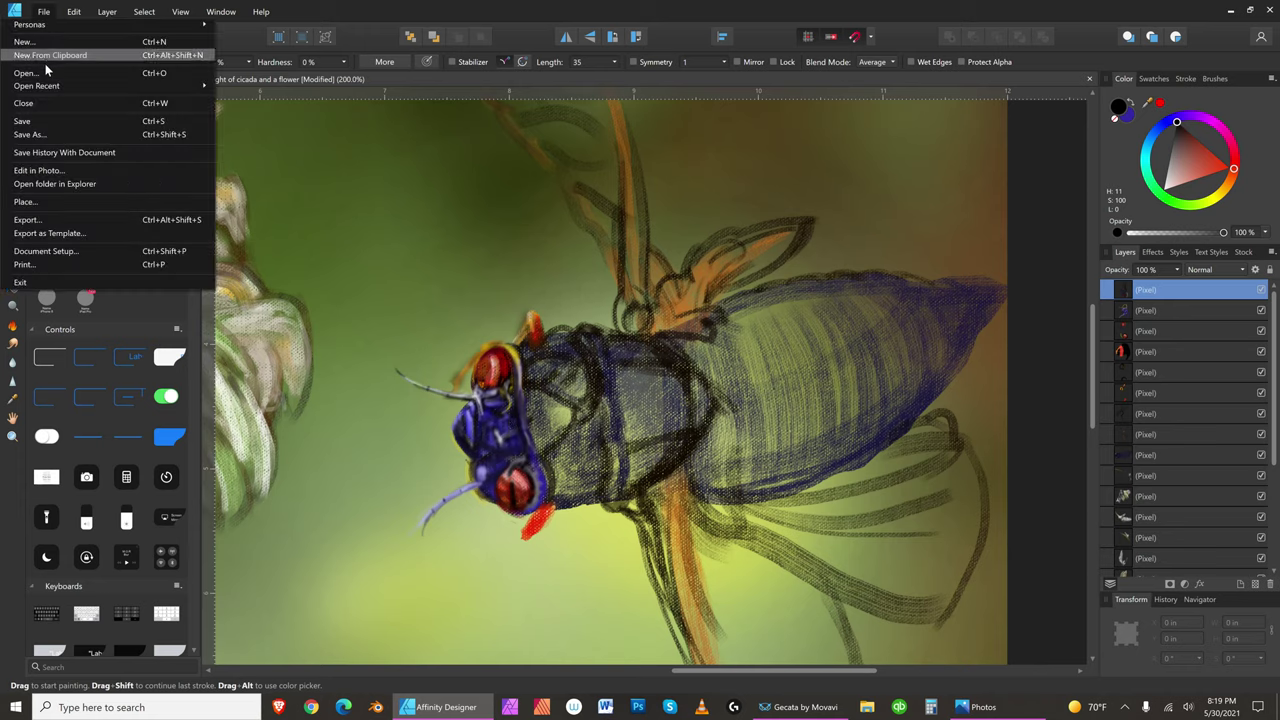
click(48, 120)
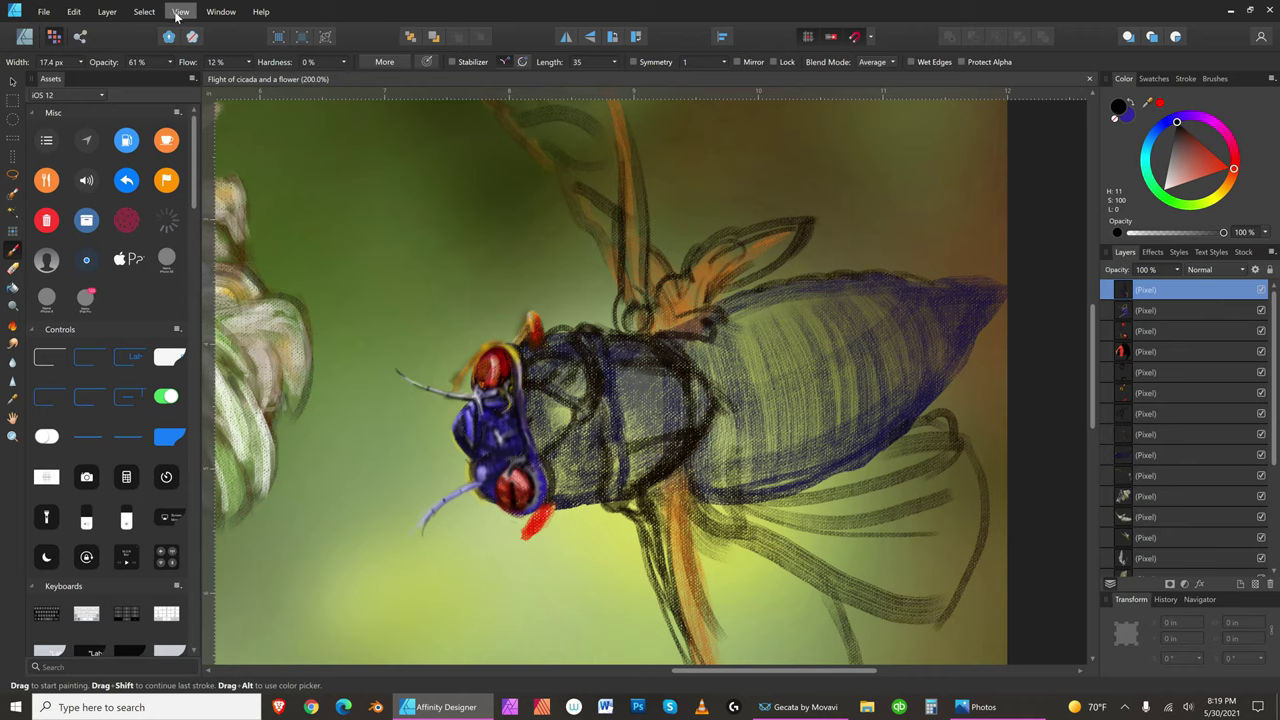
- Review the whole illustration fitted to the window and at 100%, and return to the cicada at 200%
click(180, 11)
mouse_move(195, 28)
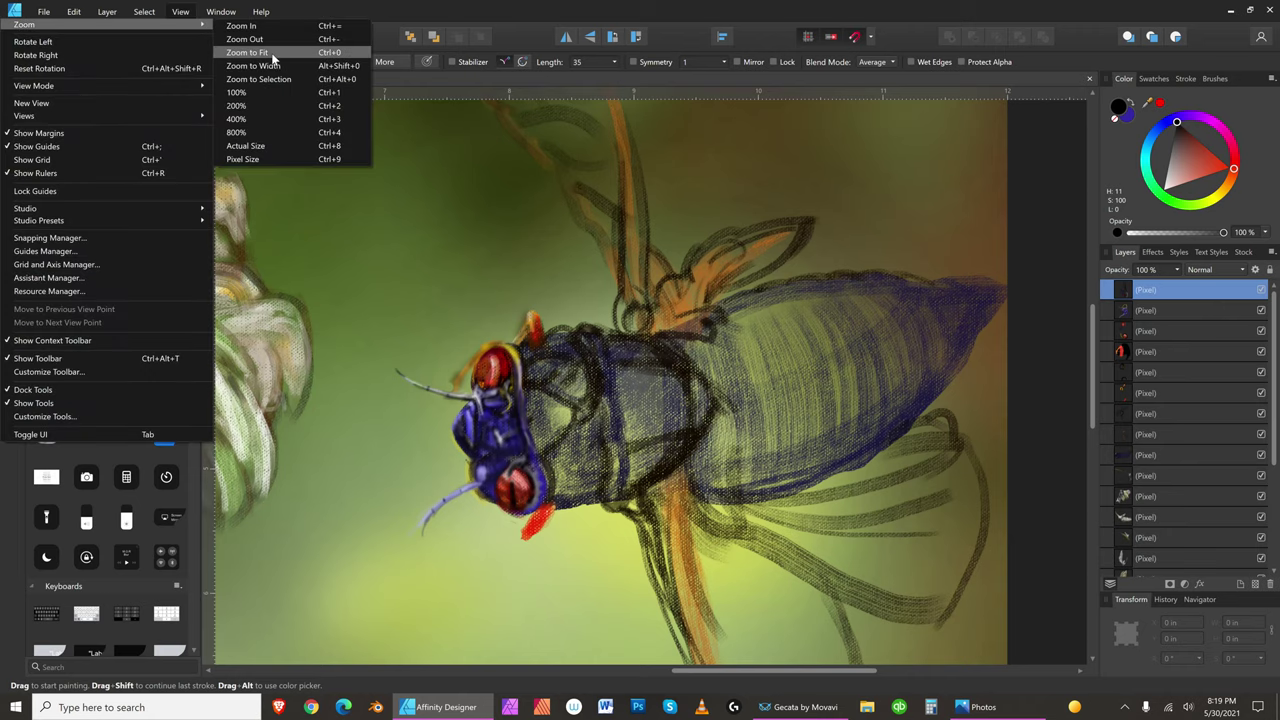
click(272, 56)
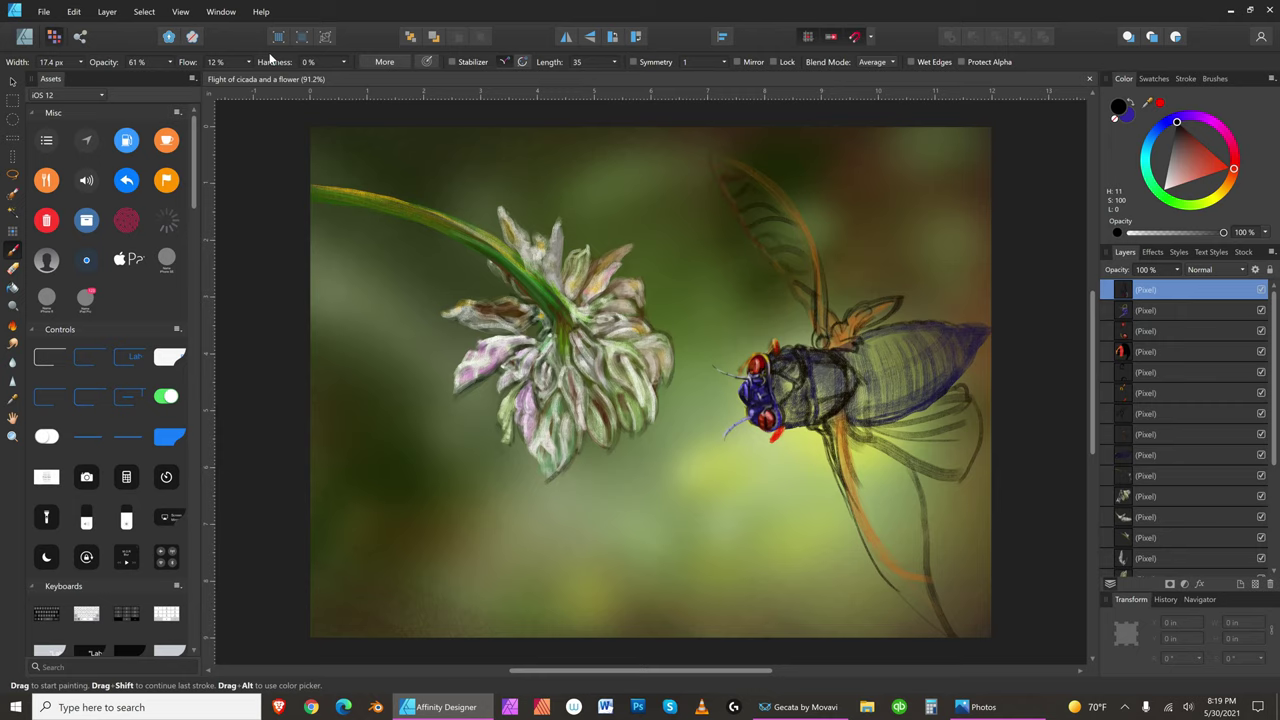
click(180, 12)
mouse_move(198, 26)
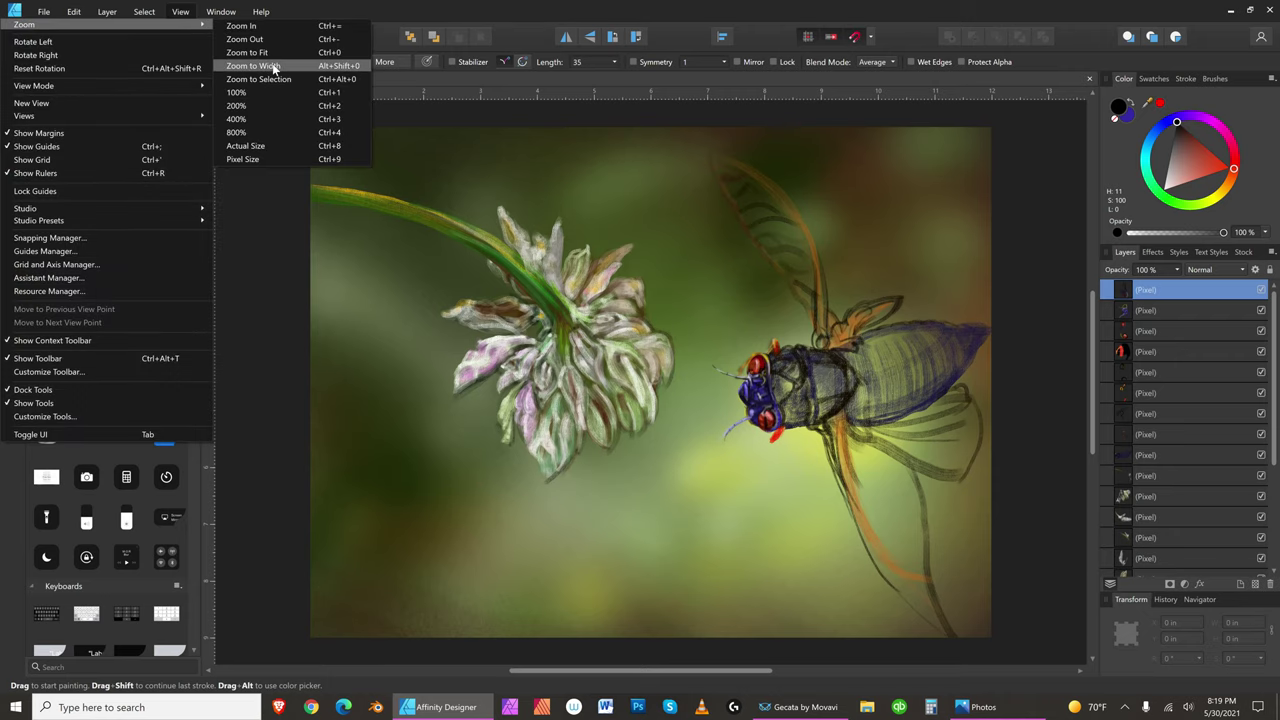
click(240, 92)
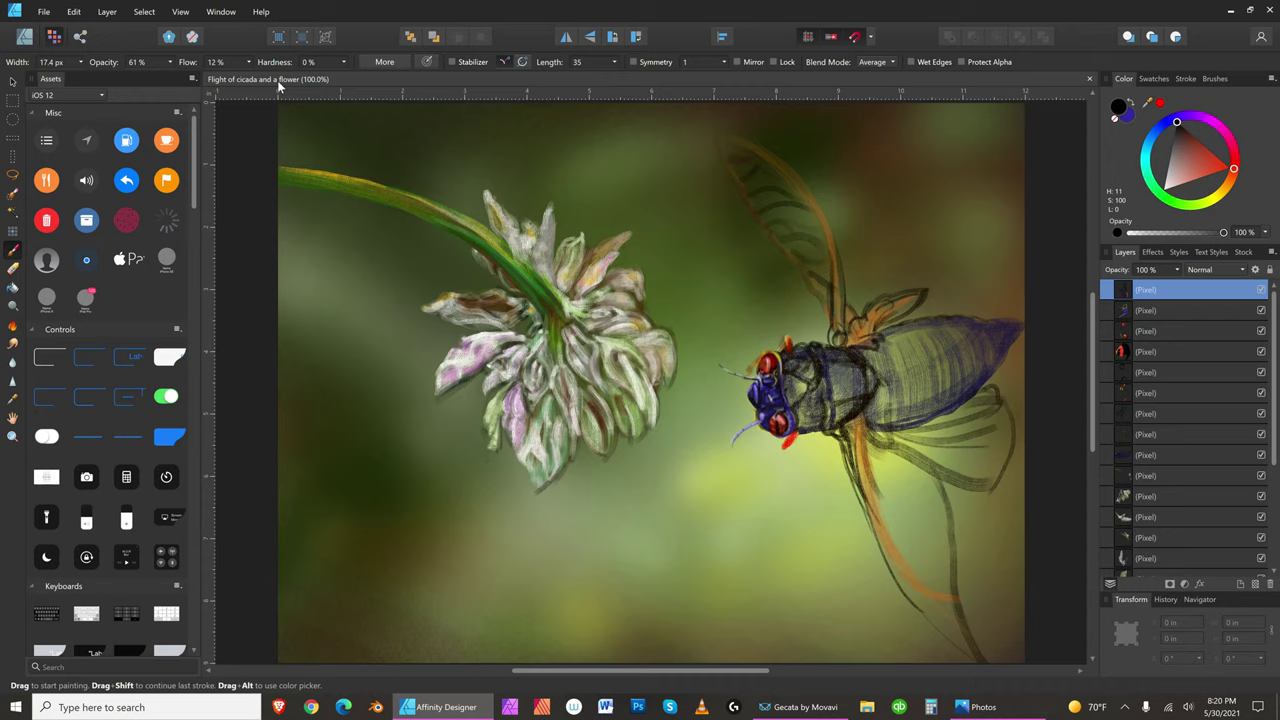
click(180, 11)
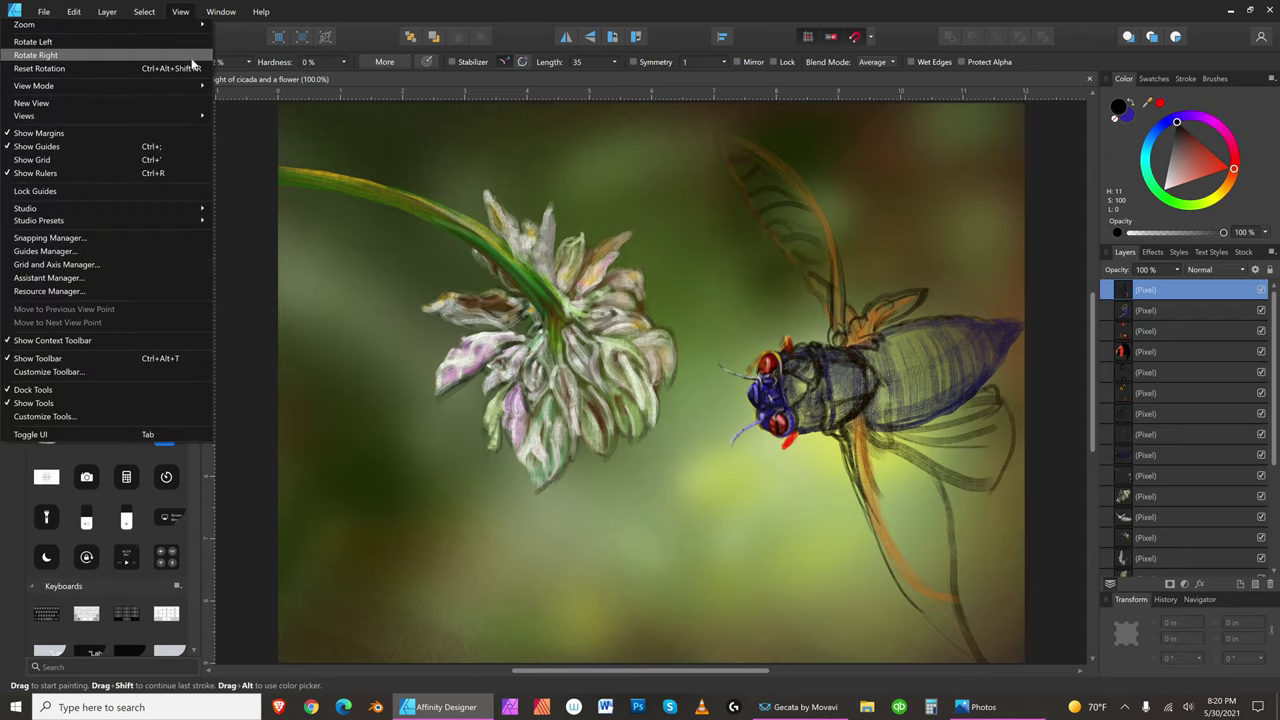
mouse_move(201, 28)
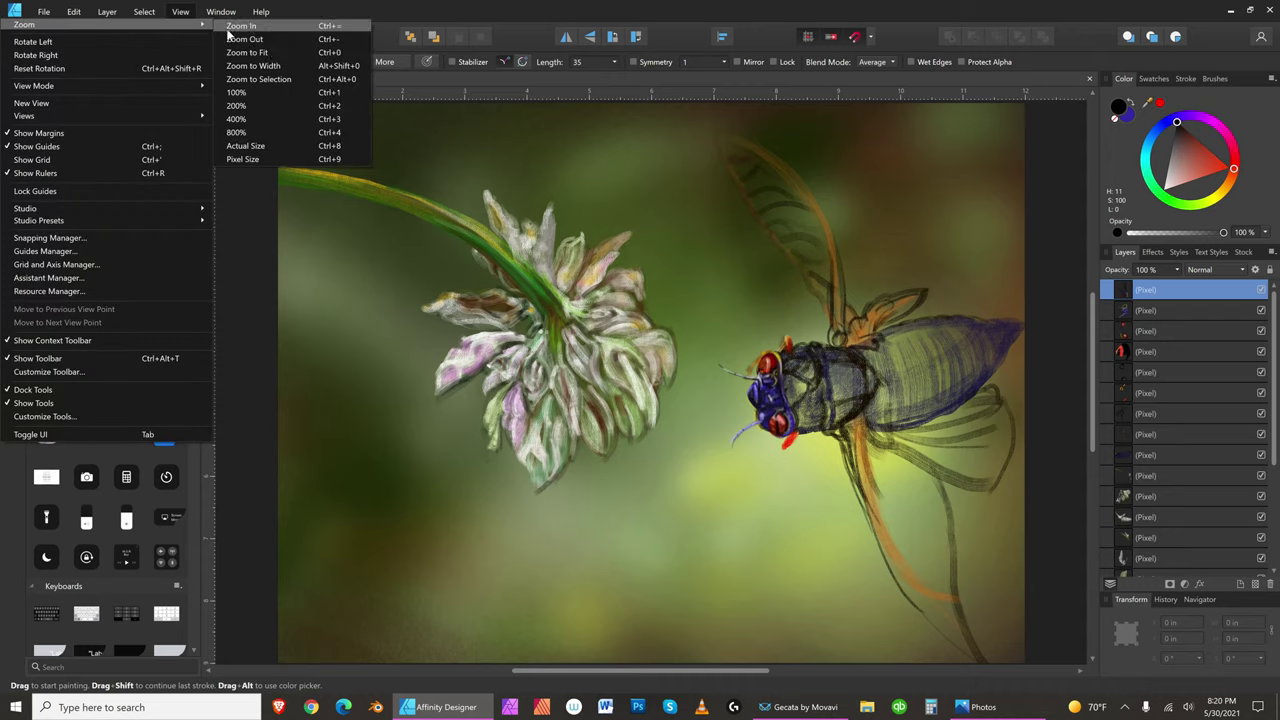
click(290, 107)
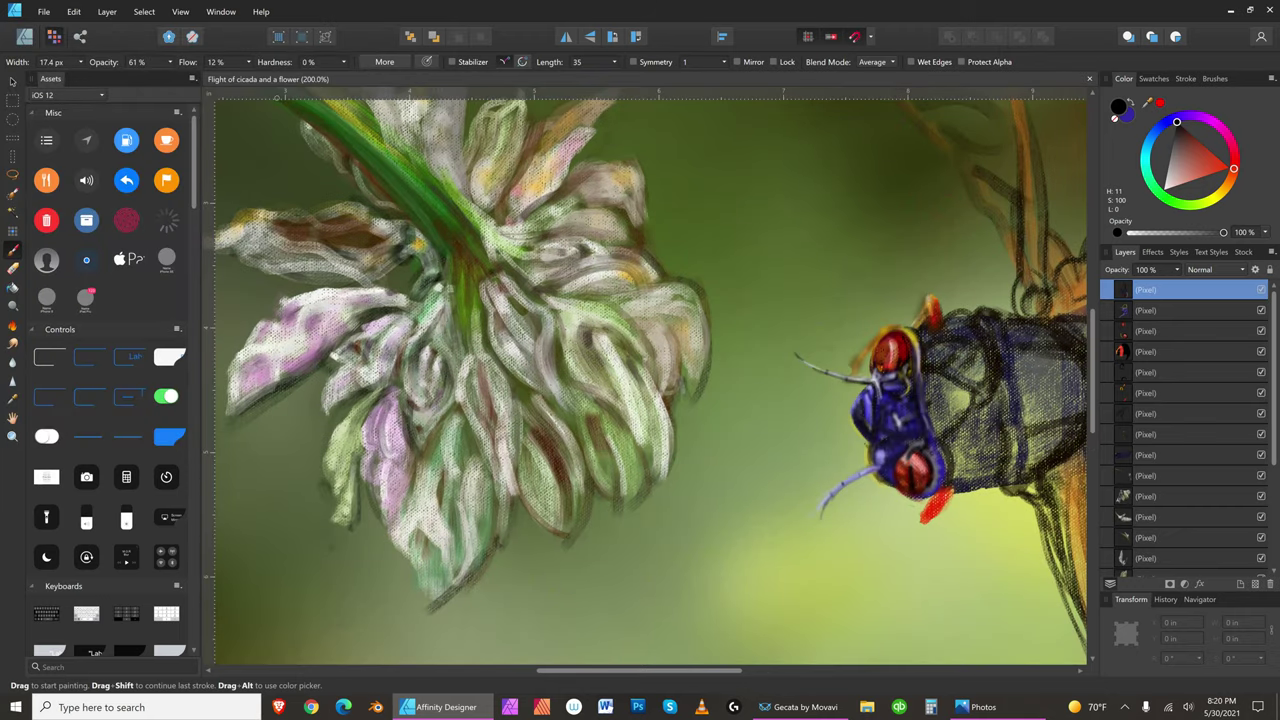
click(13, 417)
drag(985, 430, 653, 452)
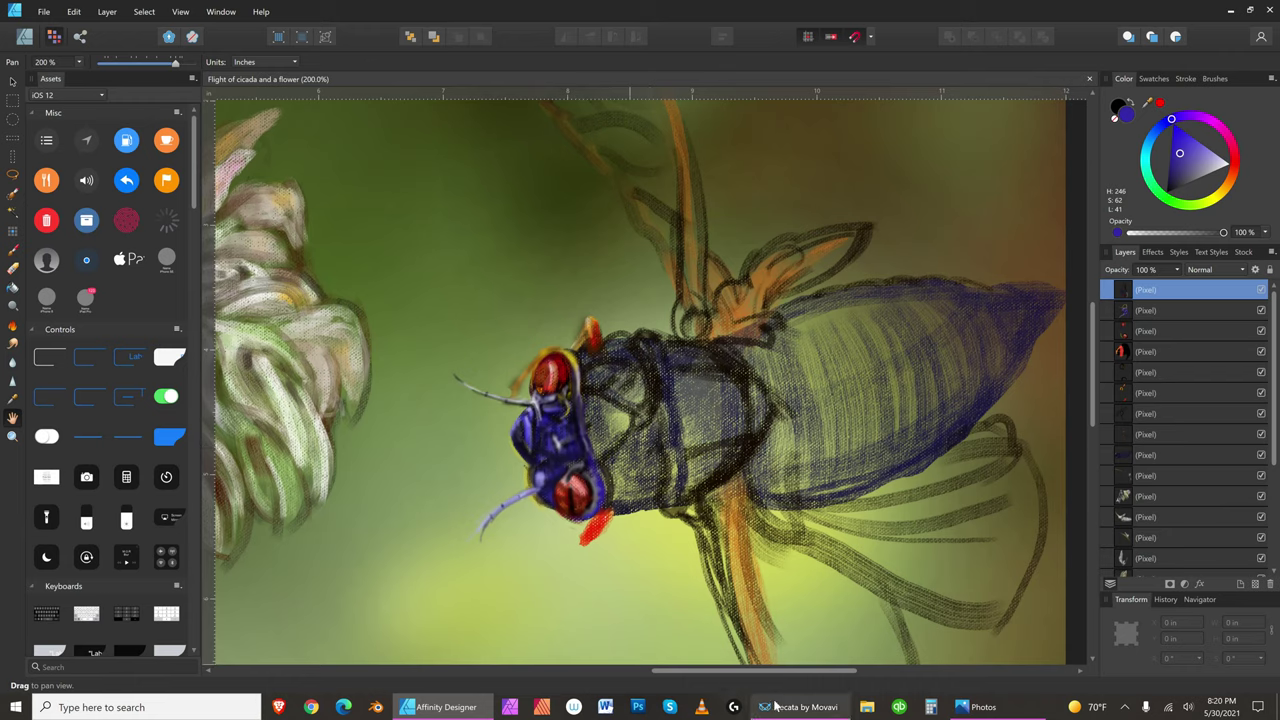
mouse_move(777, 706)
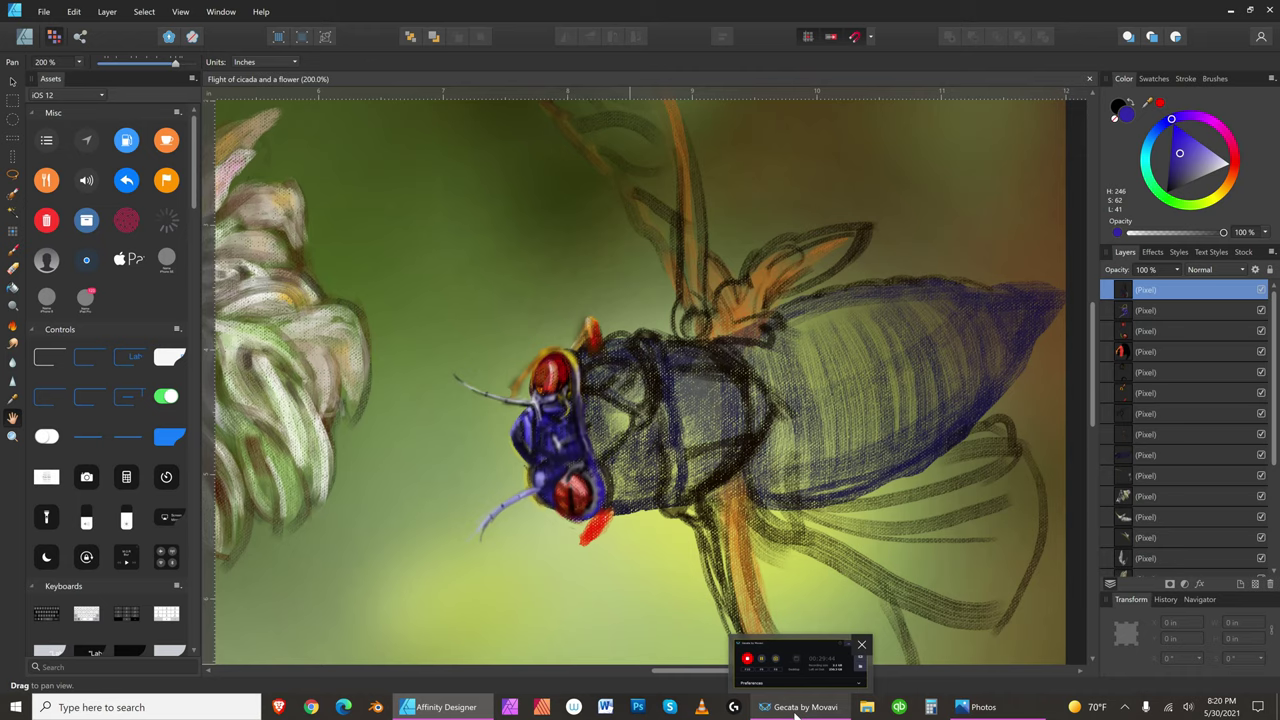
click(797, 707)
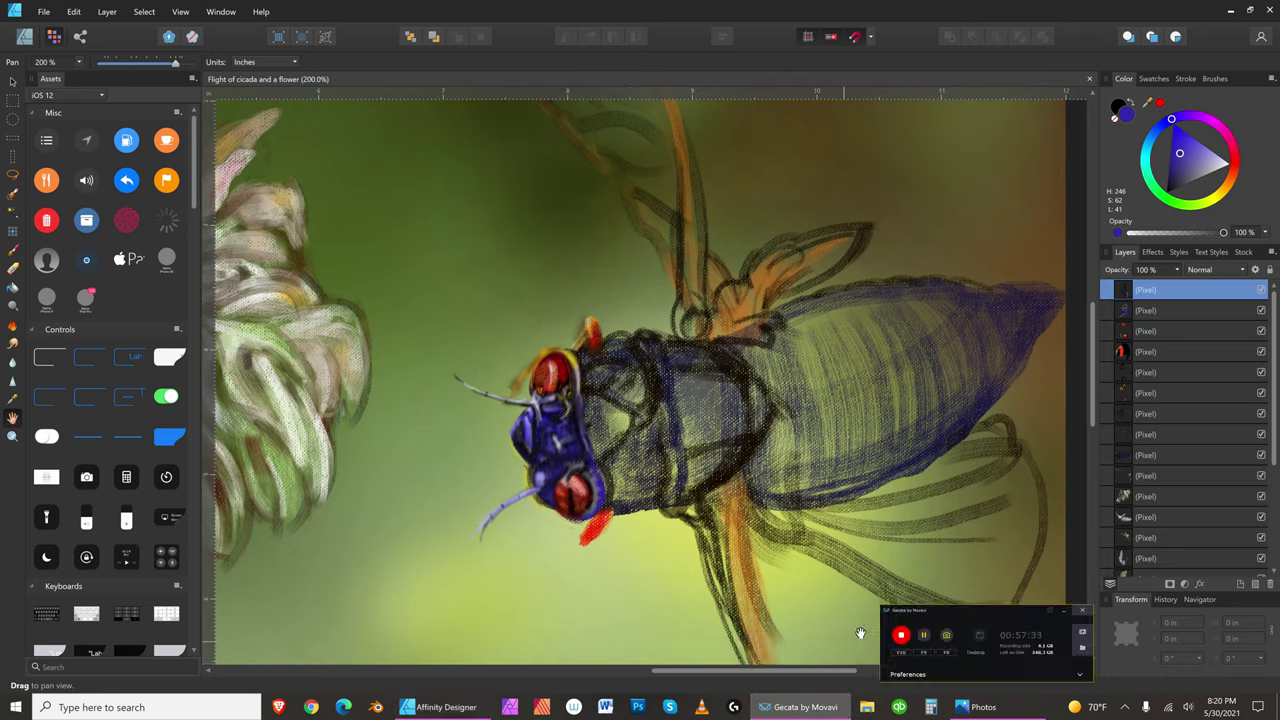
click(1064, 611)
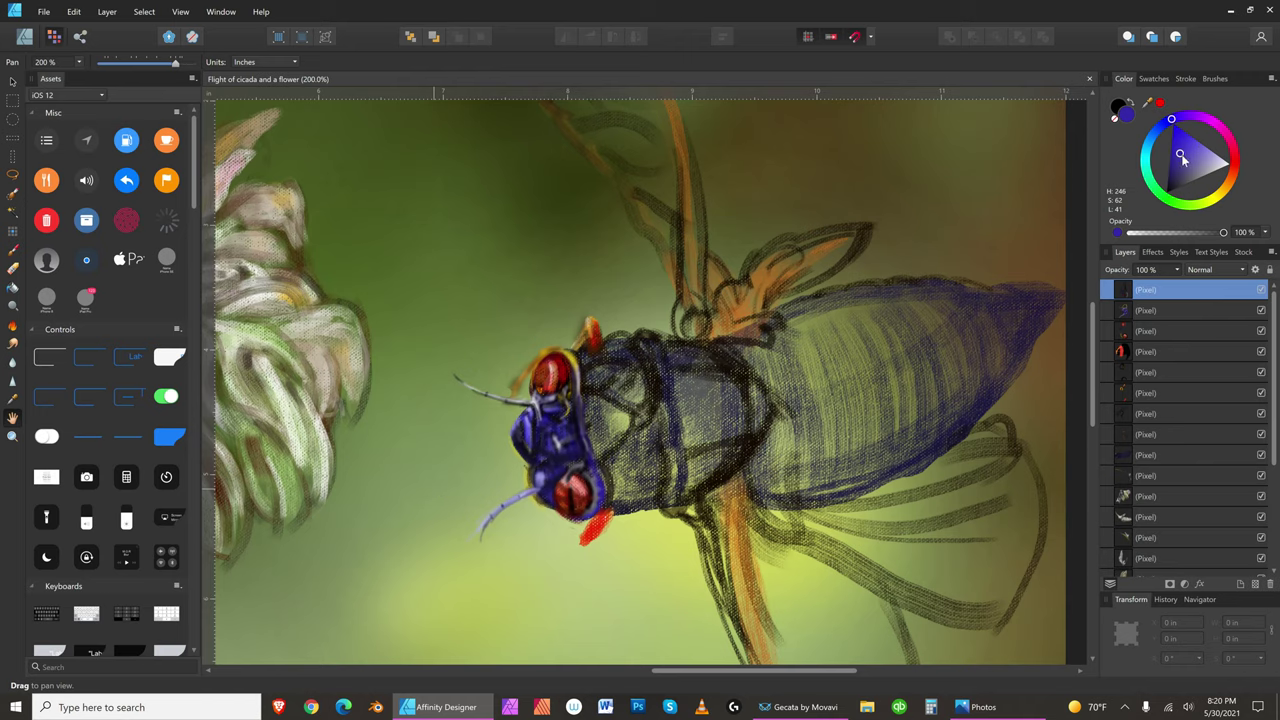
- Shade the thorax area directly behind the head with black Paint Brush strokes, enlarging the brush to 41.4 px
drag(1186, 158, 1171, 177)
click(15, 250)
key(bracketright)
key(bracketright)
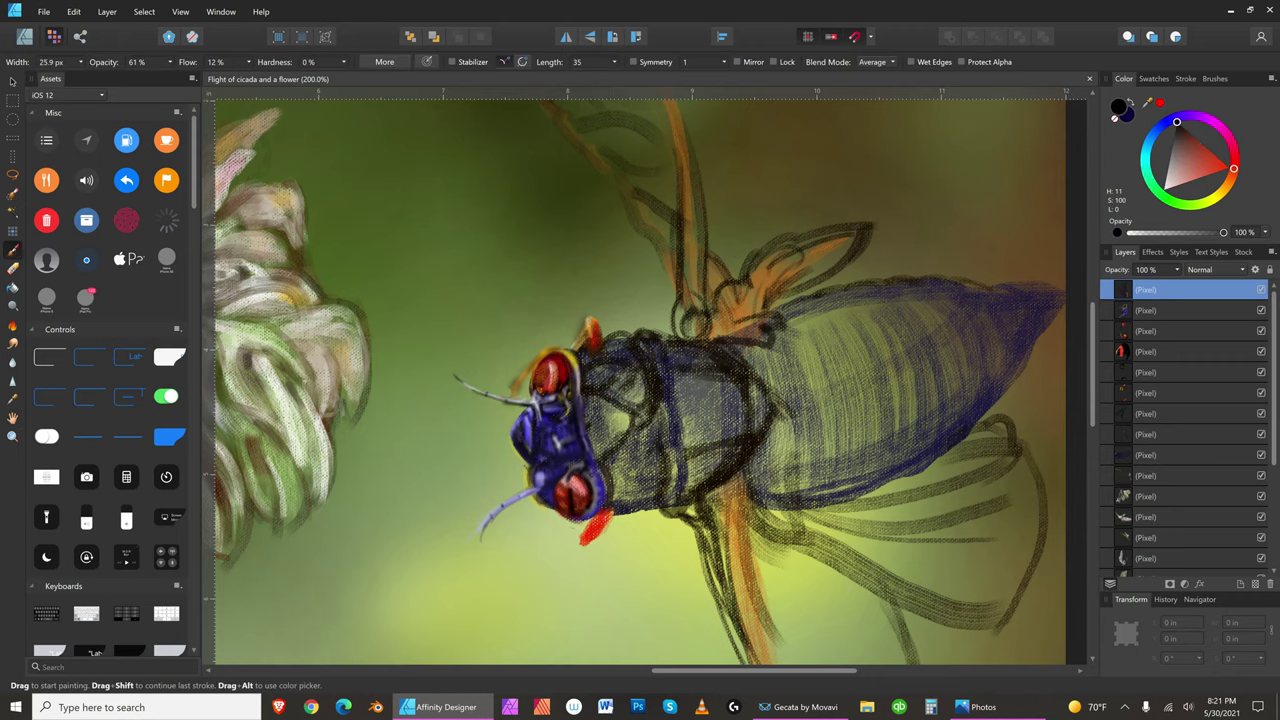
mouse_move(628, 420)
mouse_down()
mouse_move(602, 445)
mouse_move(615, 425)
mouse_move(598, 405)
mouse_move(612, 432)
mouse_move(624, 428)
mouse_up()
key(bracketleft)
key(bracketleft)
key(bracketleft)
key(bracketright)
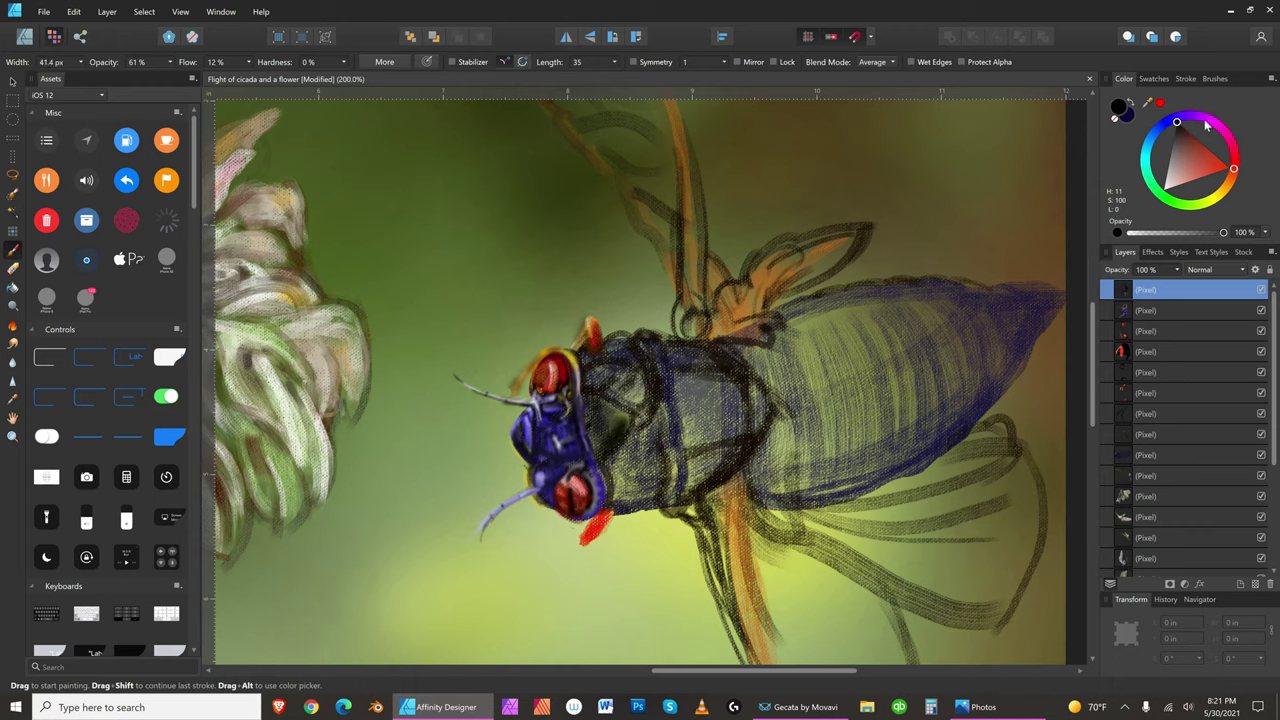
- Glaze the black patch behind the head with deep blue (H 246, S 100, L 18) using a brush of at least 41.4 px
click(1178, 118)
click(1170, 166)
drag(1176, 124, 1173, 121)
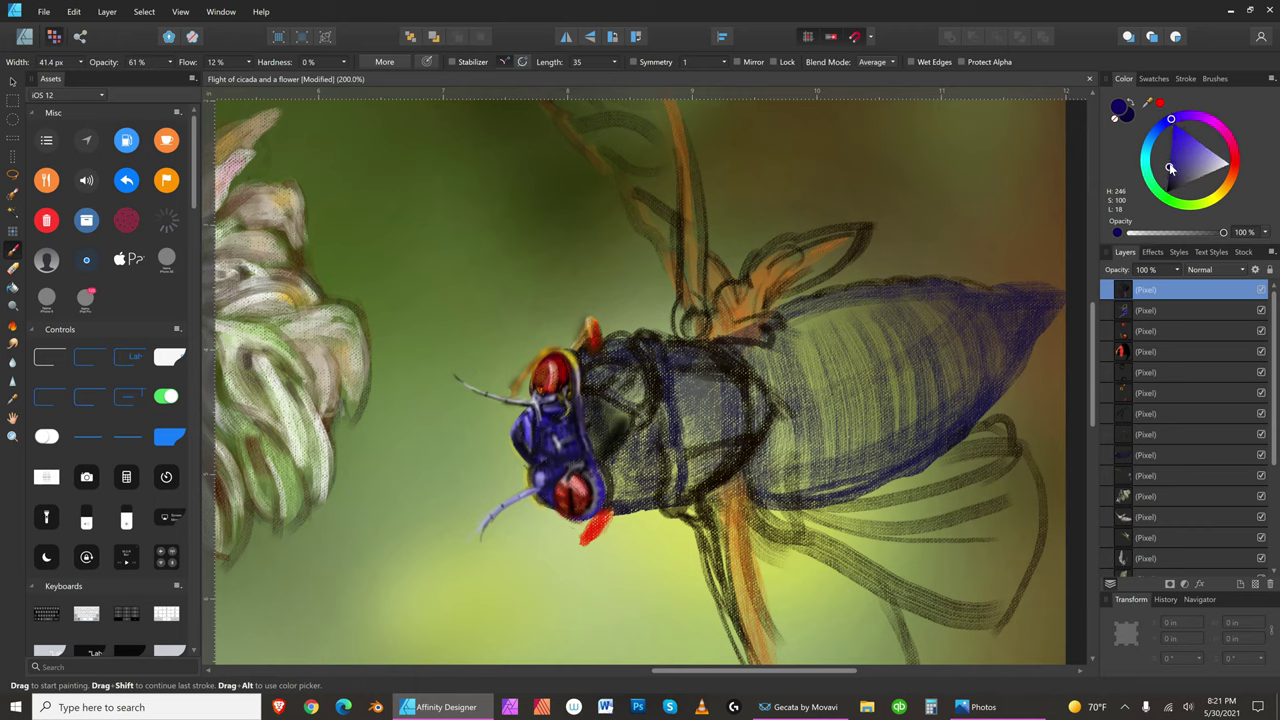
key(bracketright)
key(bracketright)
key(bracketright)
key(bracketleft)
- Brighten the thorax patch behind the head with lighter blue strokes (H 246, S 84, L 62) using a 46.7 px brush
click(1179, 149)
key(bracketright)
key(bracketright)
key(bracketright)
click(1190, 140)
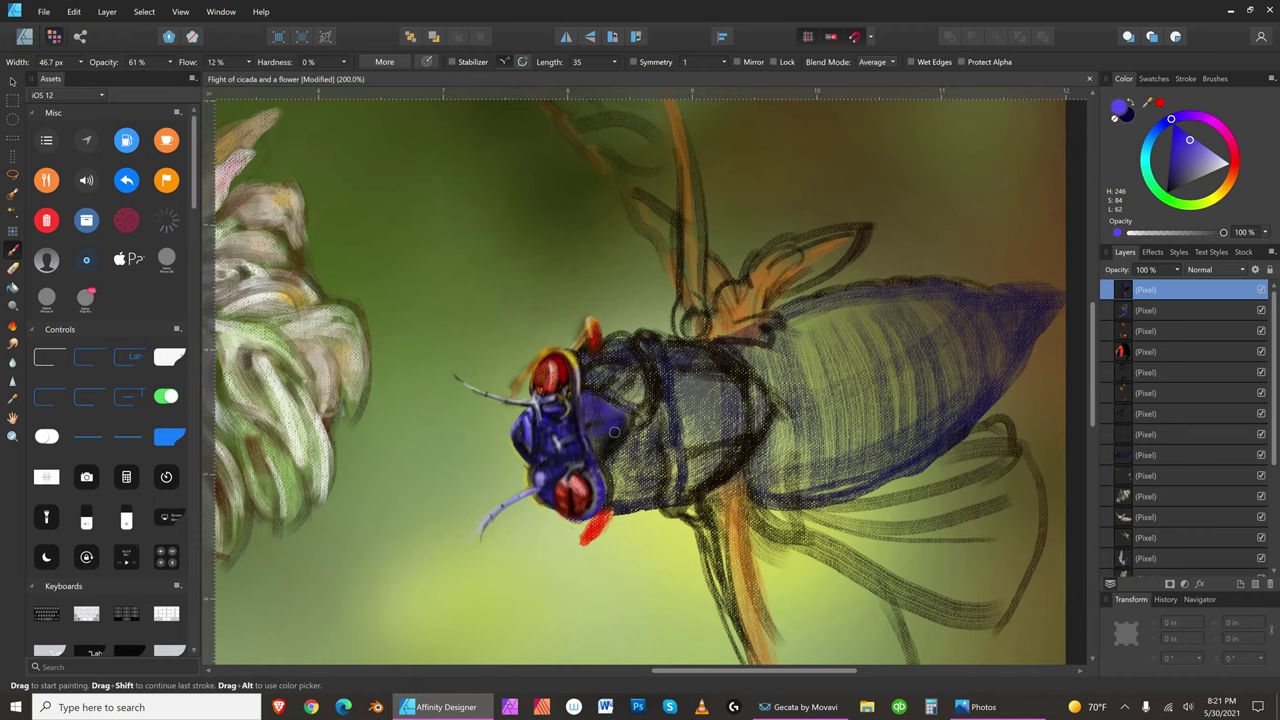
- Add near-black strokes (H 246, S 44, L 6) around and across the blue thorax patch, starting with a brush of about 28.2 px
click(1168, 176)
key(bracketleft)
key(bracketleft)
key(bracketleft)
key(bracketleft)
drag(1167, 179, 1169, 188)
key(bracketright)
key(bracketleft)
key(bracketright)
key(bracketright)
key(bracketright)
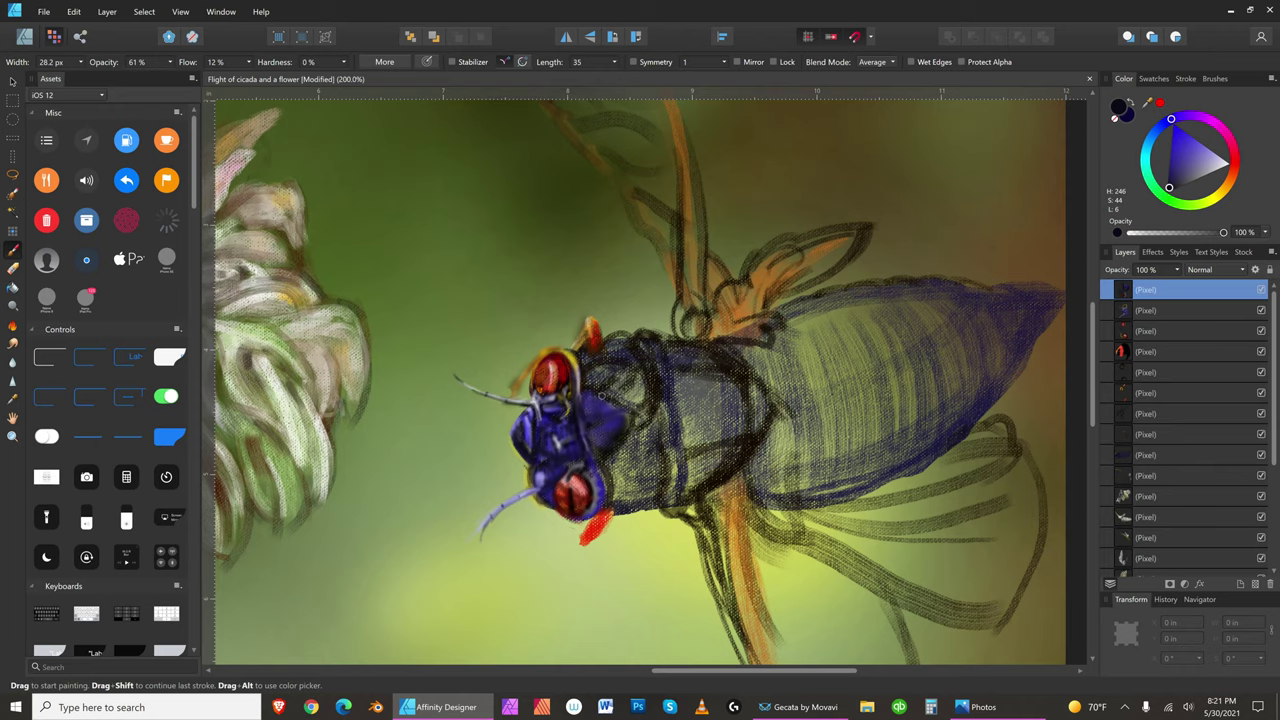
key(bracketleft)
key(bracketleft)
key(bracketleft)
key(bracketleft)
key(bracketleft)
- Paint white highlights (H 246, S 100, L 100) on the blue thorax patch behind the head, using a brush around 23 px
click(1232, 164)
key(bracketleft)
key(bracketleft)
key(bracketleft)
key(bracketleft)
key(bracketright)
key(bracketright)
key(bracketright)
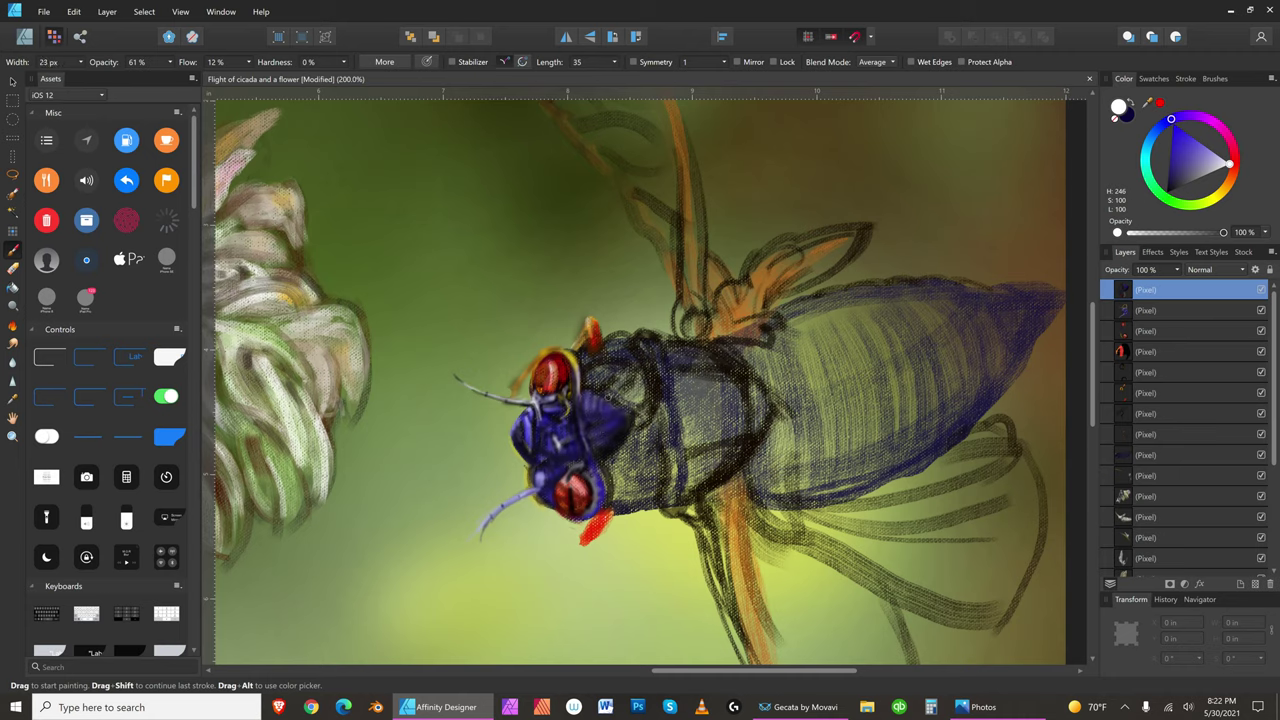
key(bracketright)
key(bracketleft)
key(bracketright)
key(bracketright)
key(bracketright)
key(bracketright)
key(bracketright)
key(bracketleft)
key(bracketleft)
- Deepen the shadows on the thorax patch with near-black blue (H 246, S 100, L 6) from a 30.6 px brush, and save the document
click(1168, 184)
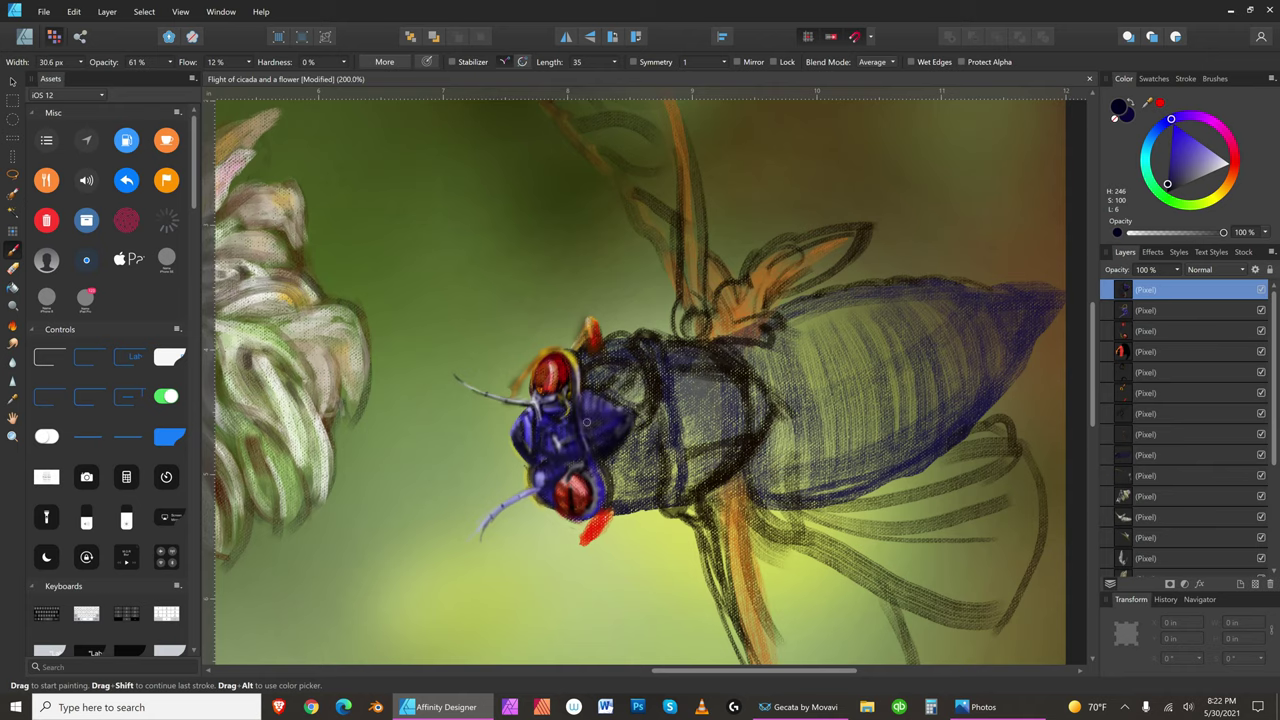
key([)
key([)
key([)
key([)
key([)
key([)
key([)
key(bracketright)
key(bracketright)
key(bracketright)
key(bracketright)
key(bracketright)
key(bracketleft)
click(44, 11)
click(55, 116)
- Begin glazing the sketched thorax behind the head with dark blue (H 246, S 100, L 12), reducing the brush from 119.8 to 58.4 px
click(1169, 177)
key(bracketright)
key(bracketright)
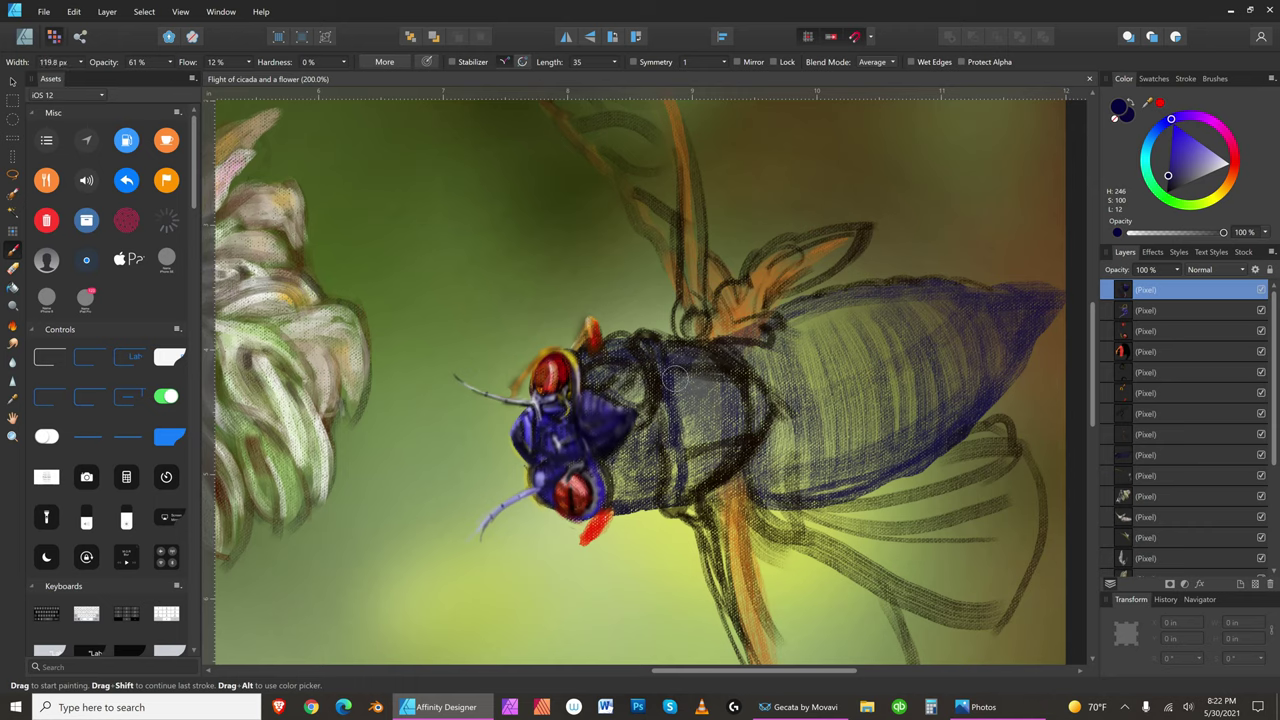
key(bracketleft)
click(644, 442)
key(bracketleft)
key(bracketleft)
key(bracketleft)
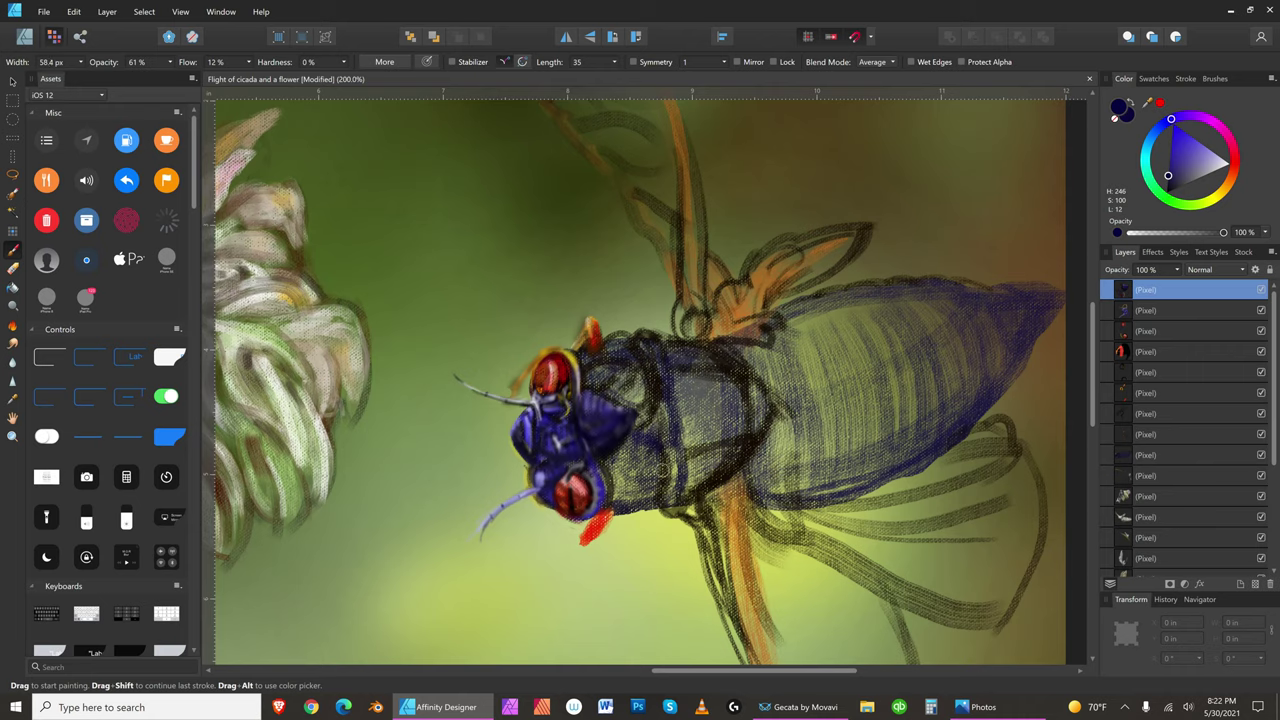
- Fill the thorax behind both eyes with the dark blue, using a 93.6 px brush and a 57.5 px one near the upper edge
key(bracketright)
key(bracketright)
key(bracketright)
key(bracketright)
key(bracketright)
mouse_move(646, 446)
mouse_down()
mouse_move(623, 493)
mouse_move(642, 438)
mouse_move(626, 461)
mouse_move(609, 458)
mouse_move(606, 500)
mouse_up()
key(bracketleft)
key(bracketleft)
key(bracketleft)
key(bracketleft)
key(bracketleft)
key(bracketleft)
key(bracketright)
key(bracketright)
key(bracketright)
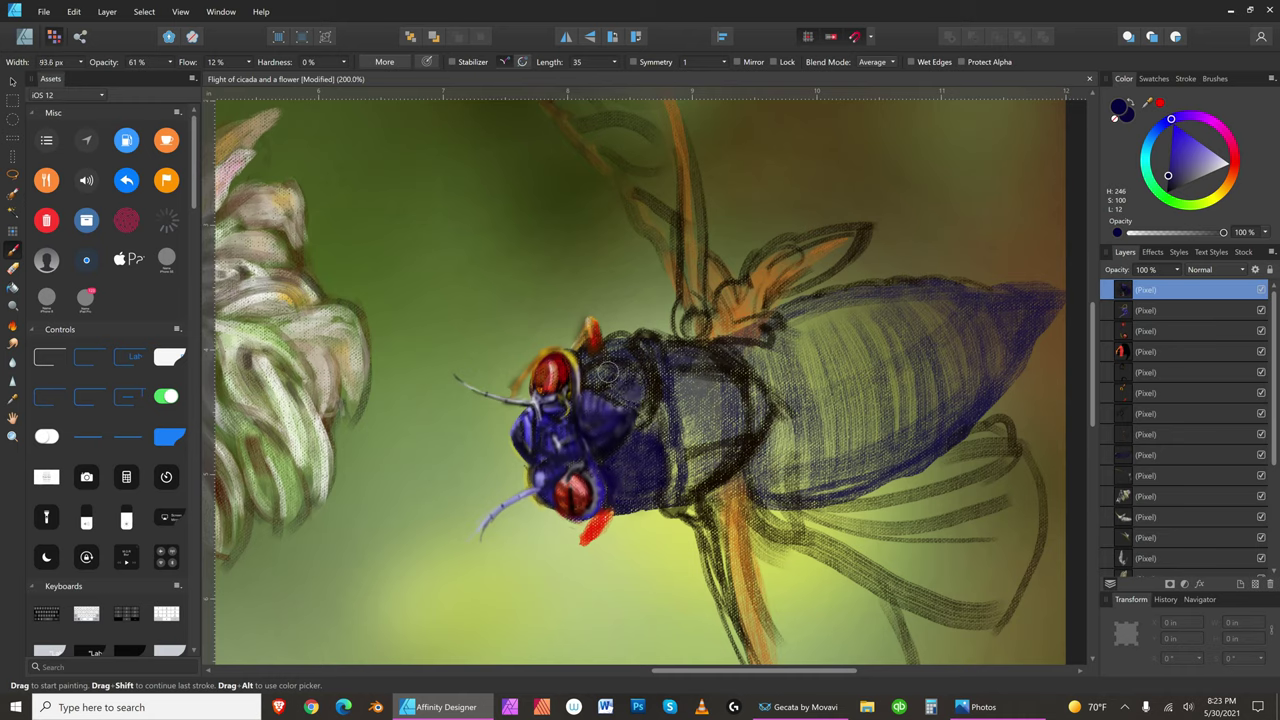
key(bracketleft)
key(bracketleft)
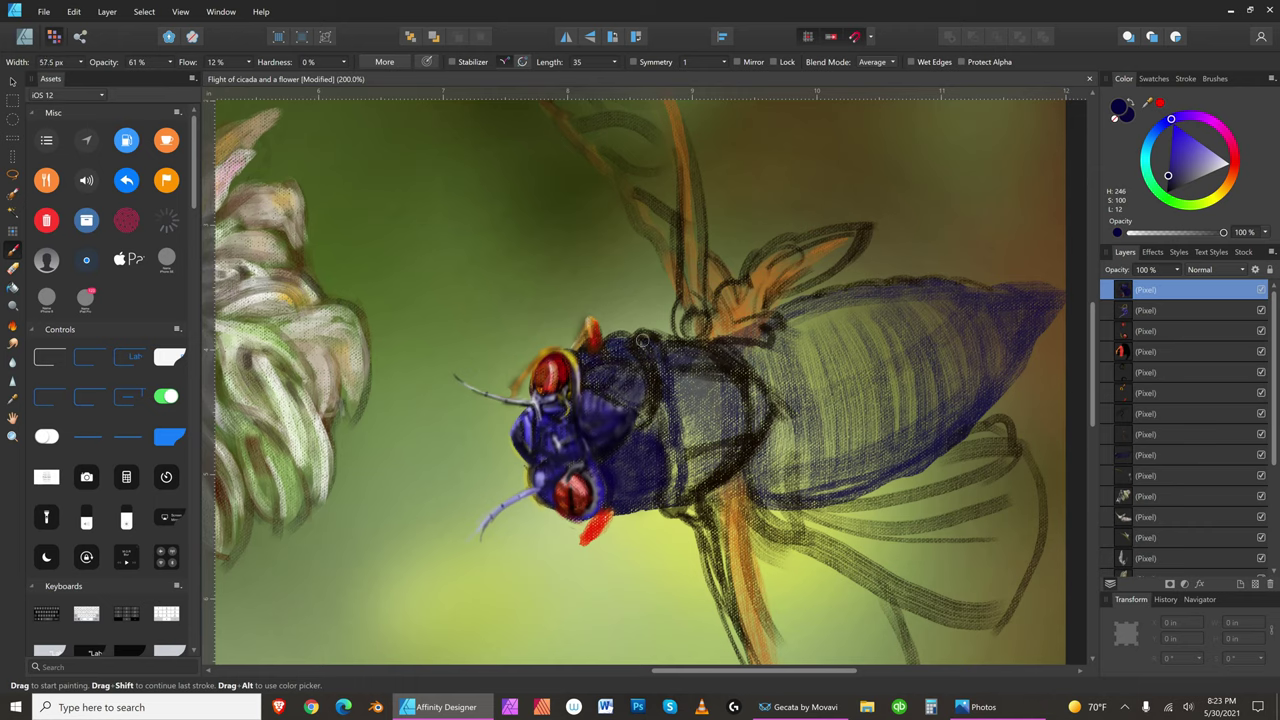
key(bracketleft)
- Brush soft light grey (H 246, S 8, L 87) strokes onto the upper thorax behind the head at about 32 to 34 px
click(1222, 167)
key(bracketleft)
key(bracketright)
key(bracketright)
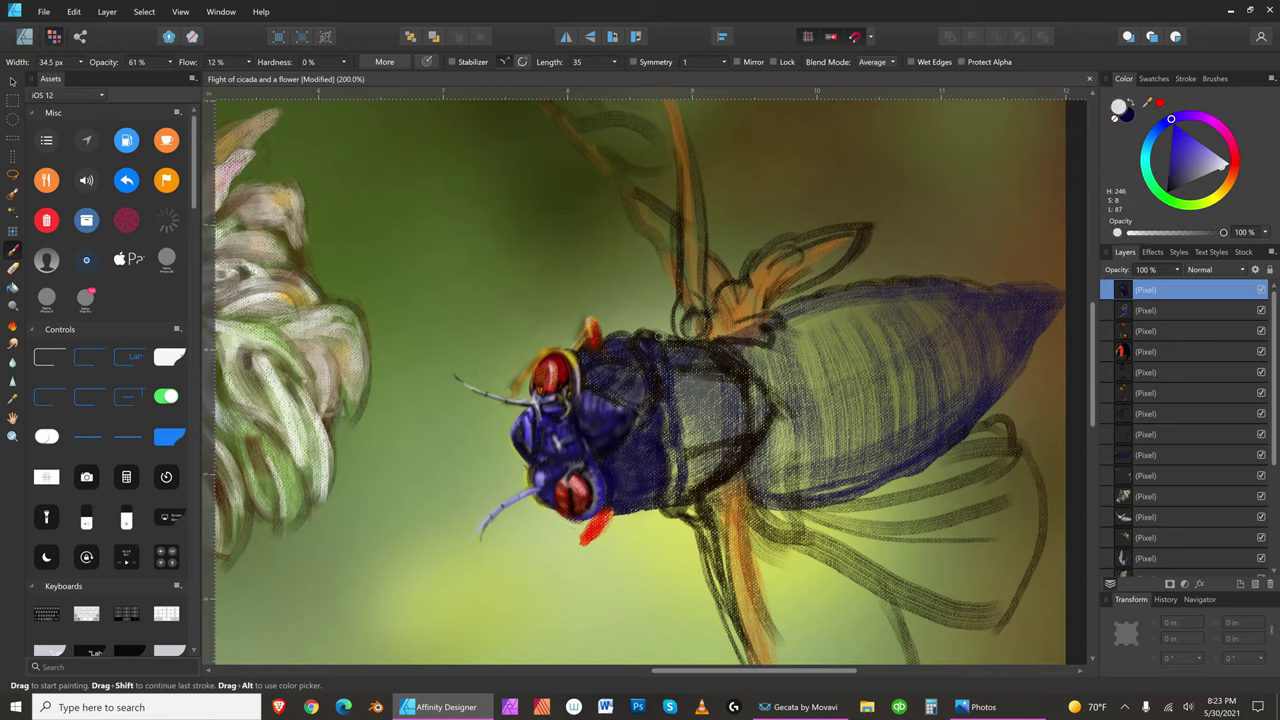
key(bracketleft)
key(bracketleft)
key(bracketleft)
key(bracketright)
key(bracketright)
key(bracketright)
key(bracketright)
key(bracketright)
key(bracketright)
key(bracketleft)
key(bracketleft)
key(bracketleft)
key(bracketleft)
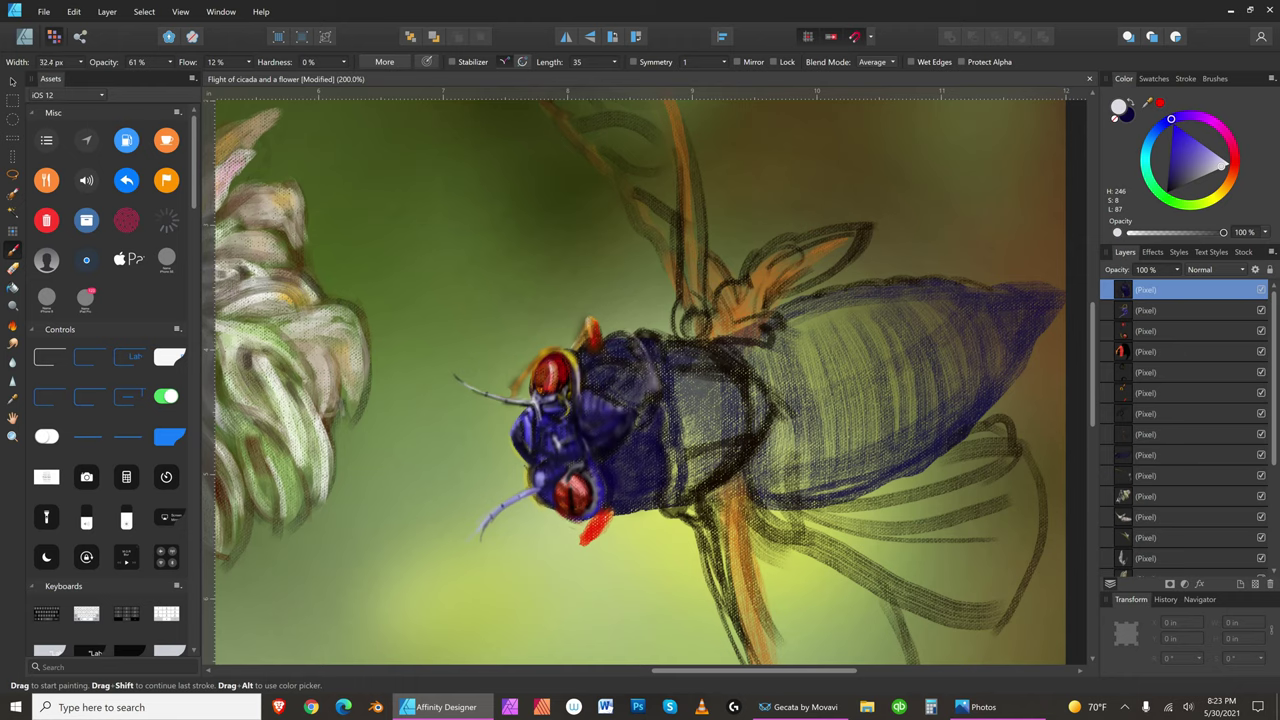
- Build up a curved light grey highlight along the rear rim of the upper thorax, narrowing the brush to 17.5 px
key(bracketright)
key(bracketright)
key(bracketright)
key(bracketleft)
key(bracketleft)
key(bracketleft)
key(bracketleft)
key(bracketright)
key(bracketright)
key(bracketright)
key(bracketleft)
key(bracketleft)
key(bracketright)
key(bracketright)
key(bracketleft)
key(bracketright)
key(bracketleft)
key(bracketleft)
key(bracketright)
key(bracketright)
key(bracketright)
key(bracketright)
key(bracketright)
key(bracketleft)
key(bracketleft)
key(bracketleft)
key(bracketleft)
key(bracketleft)
key(bracketleft)
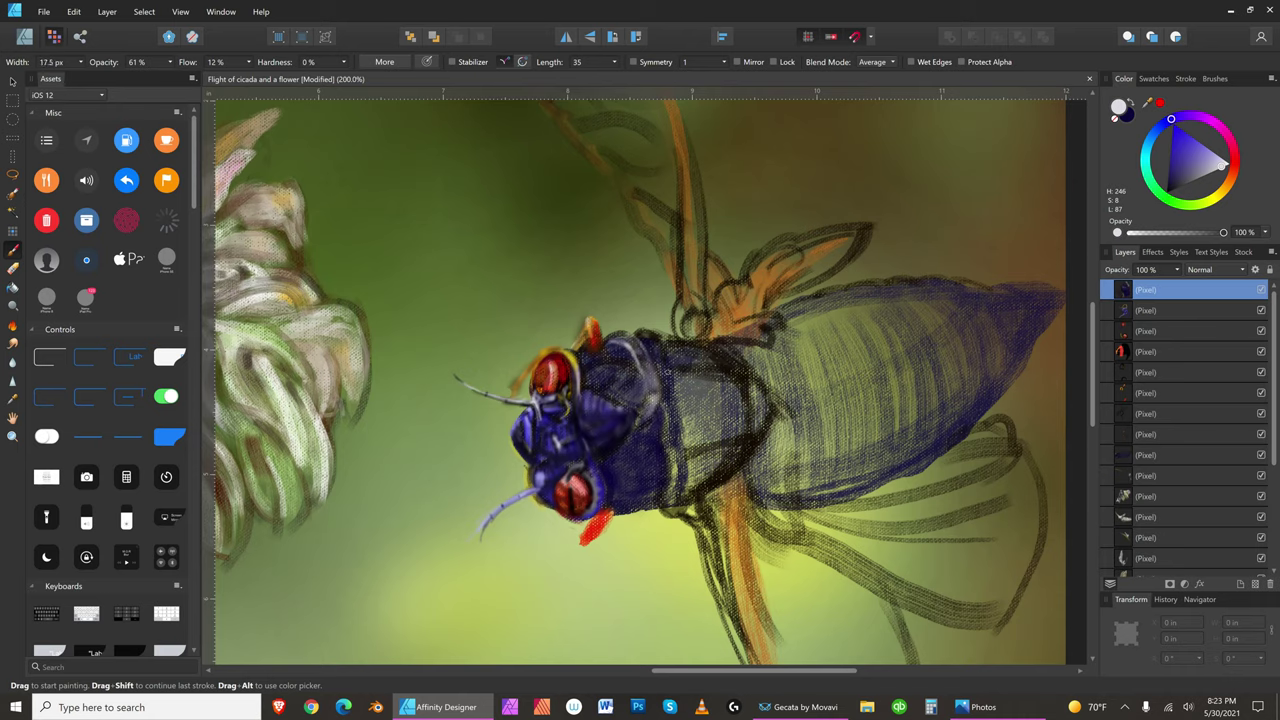
- Add fine light grey ridge strokes to the thorax patch behind the upper eye with a 15.4 px brush
key(bracketleft)
key(bracketleft)
key(bracketleft)
key(bracketleft)
key(bracketleft)
key(bracketright)
mouse_move(618, 374)
mouse_down()
mouse_move(611, 395)
mouse_move(635, 386)
mouse_up()
mouse_move(602, 366)
mouse_down()
mouse_move(586, 378)
mouse_move(612, 370)
mouse_up()
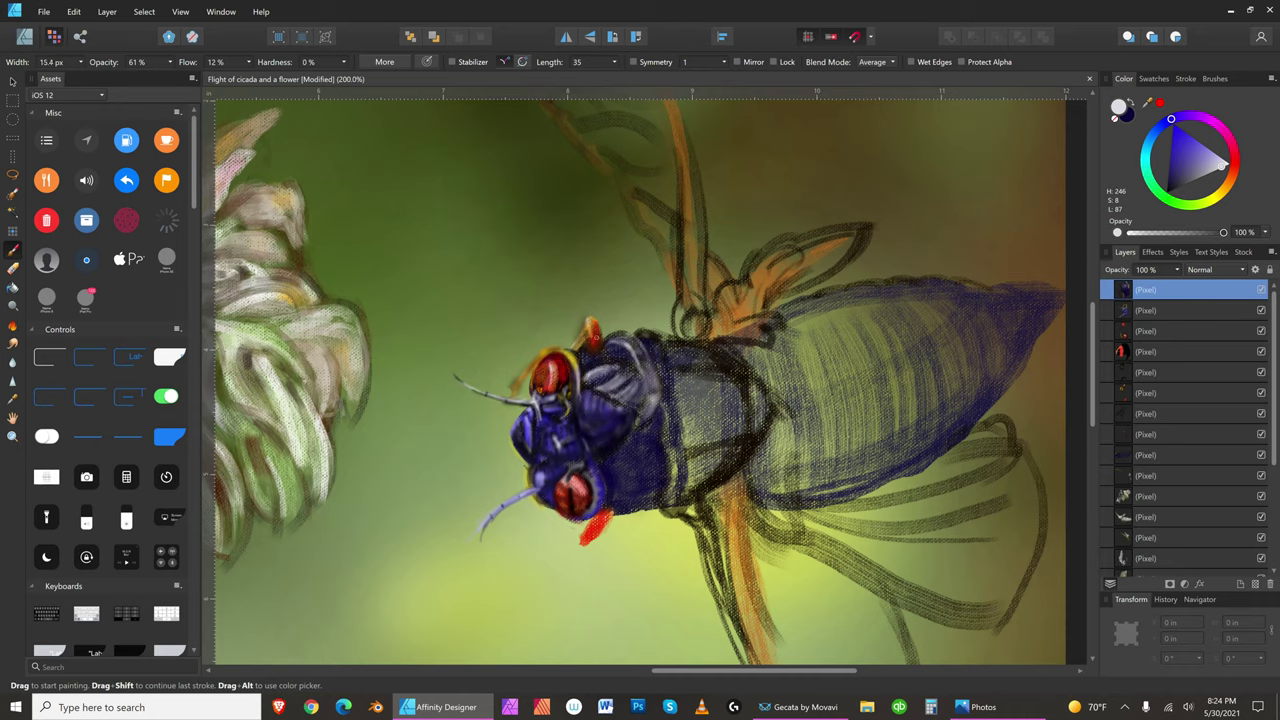
drag(586, 364, 588, 354)
drag(611, 358, 597, 355)
drag(604, 385, 613, 381)
- Paint muted dark blue (H 246, S 54, L 19) between the light ridges behind the upper eye with a 13.1 px brush
click(1180, 173)
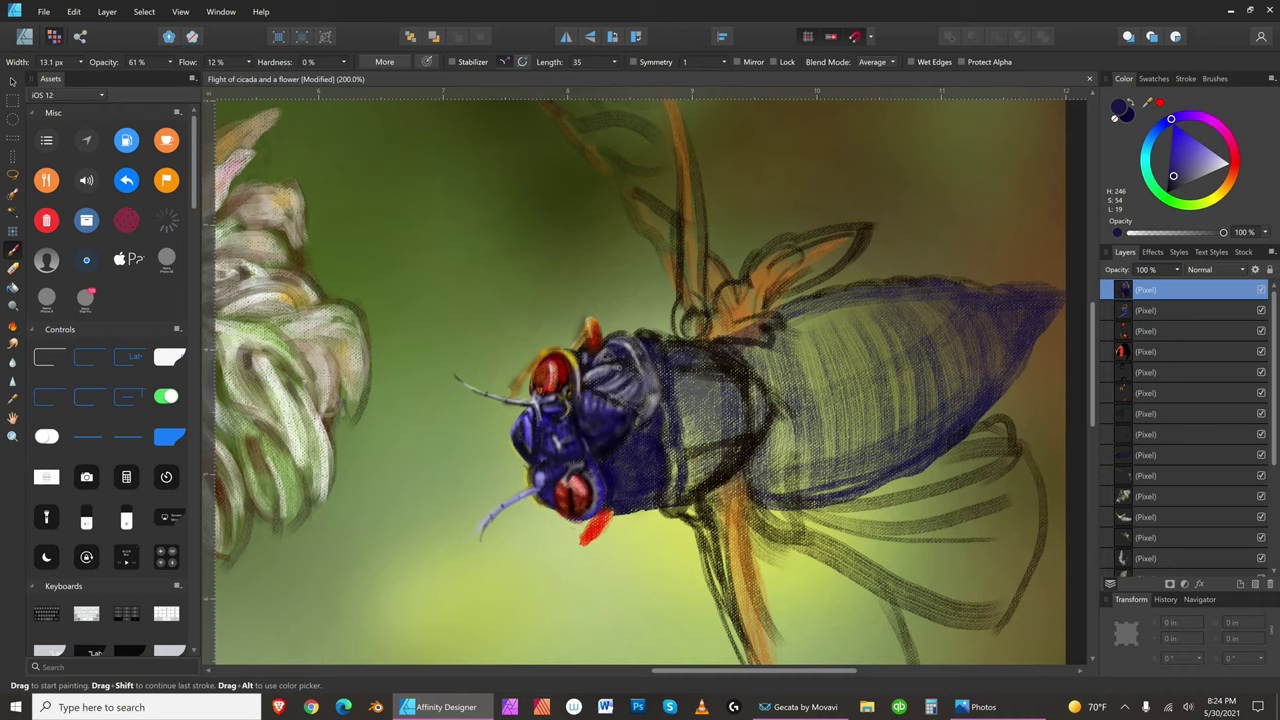
drag(590, 380, 614, 359)
key(bracketleft)
- Define the creases between the thorax ridges with near-black strokes (H 246, S 38, L 5), varying the brush between 4.6 and 11.5 px
drag(1173, 178, 1169, 189)
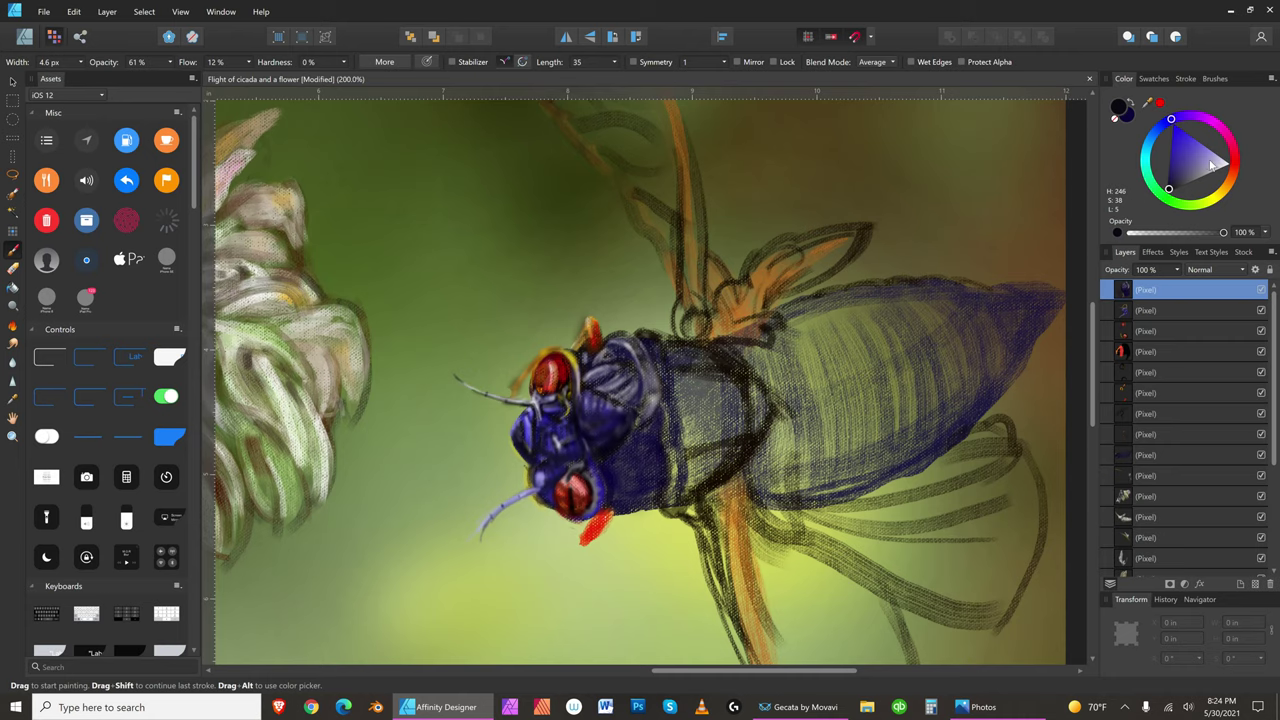
key(bracketright)
key(bracketright)
key(bracketleft)
key(bracketleft)
key(bracketleft)
key(bracketleft)
key(bracketleft)
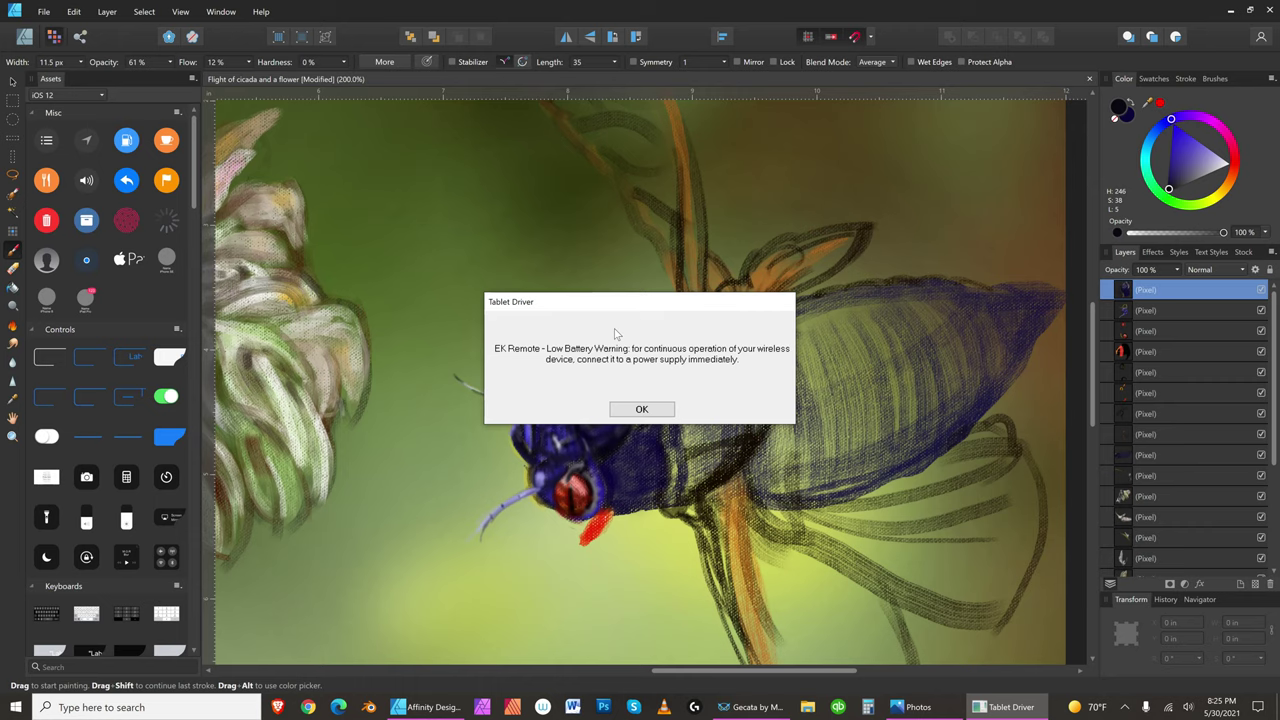
- Dismiss the tablet driver's low-battery notice and save the document
click(641, 409)
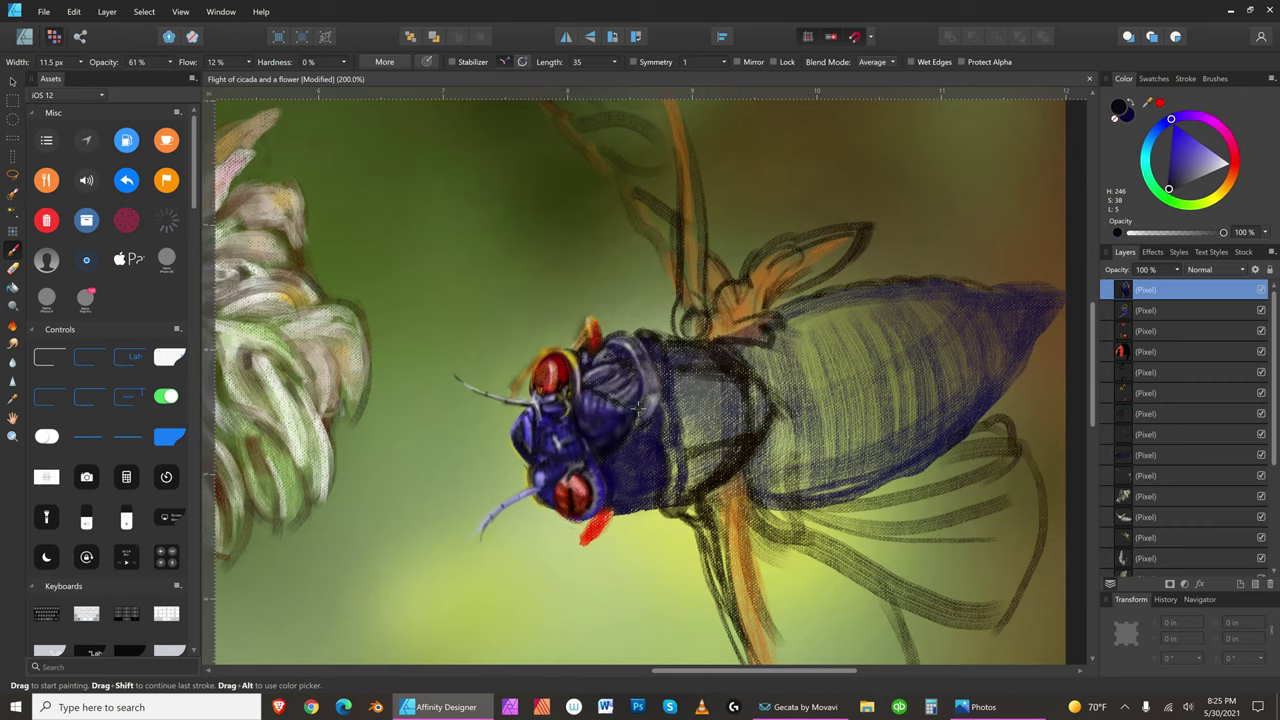
click(44, 11)
click(57, 120)
- Tint the ridged thorax patch behind the upper eye with saturated blue (H 240, S 87, L 30) using a brush of about 27.2 px
key(bracketright)
key(bracketright)
key(bracketright)
click(1172, 157)
drag(1176, 124, 1176, 140)
key(bracketleft)
key(bracketright)
drag(597, 361, 619, 354)
key(bracketright)
key(bracketleft)
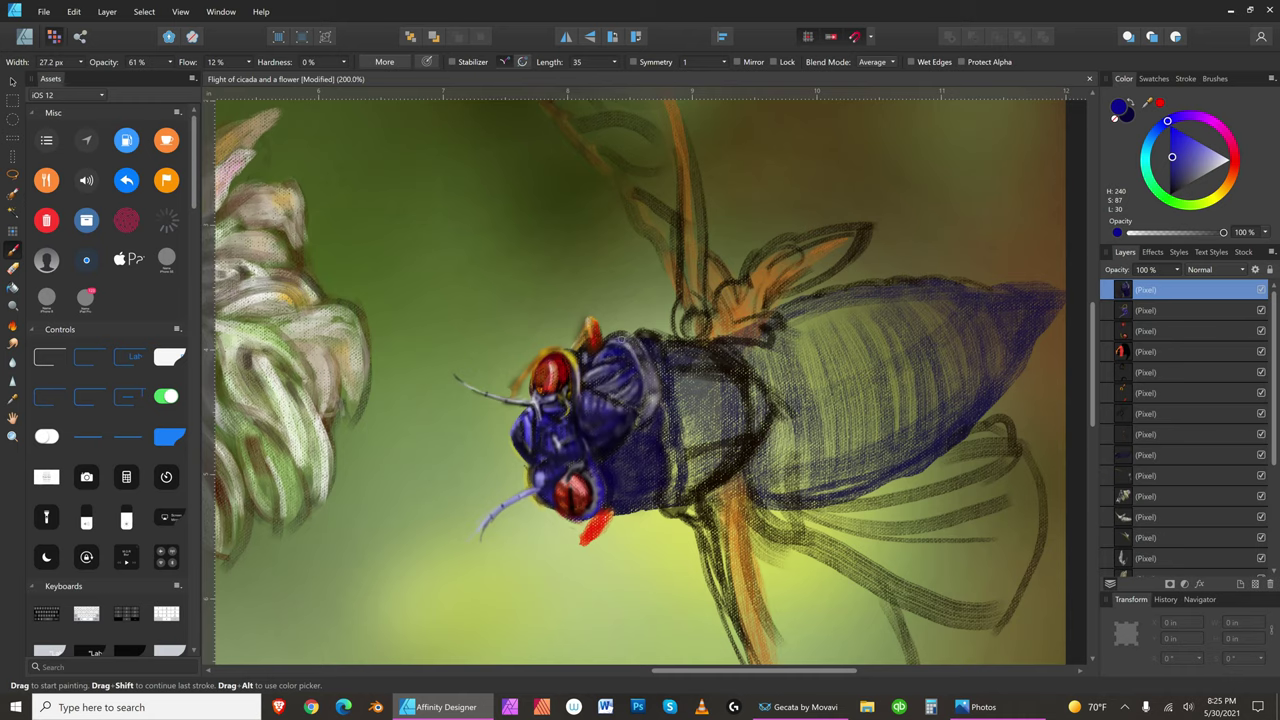
- Extend the saturated blue over the thorax rim and along the upper edge of the back plate with a 29.2 px brush
key(bracketleft)
key(bracketright)
key(bracketright)
key(bracketleft)
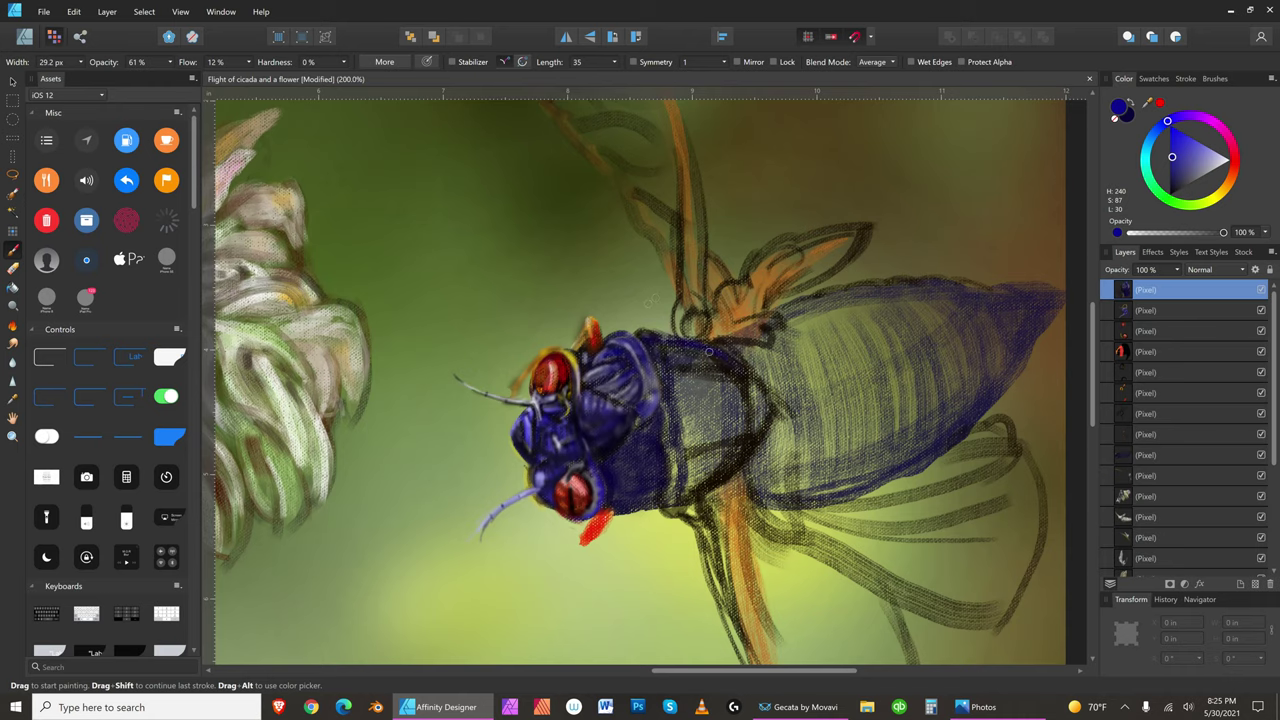
key(bracketleft)
- Layer darker blue (H 240, S 62, L 19) along the back plate's upper outline and the thorax rim with a 31.4 px brush
click(1176, 180)
key(bracketright)
key(bracketright)
key(bracketleft)
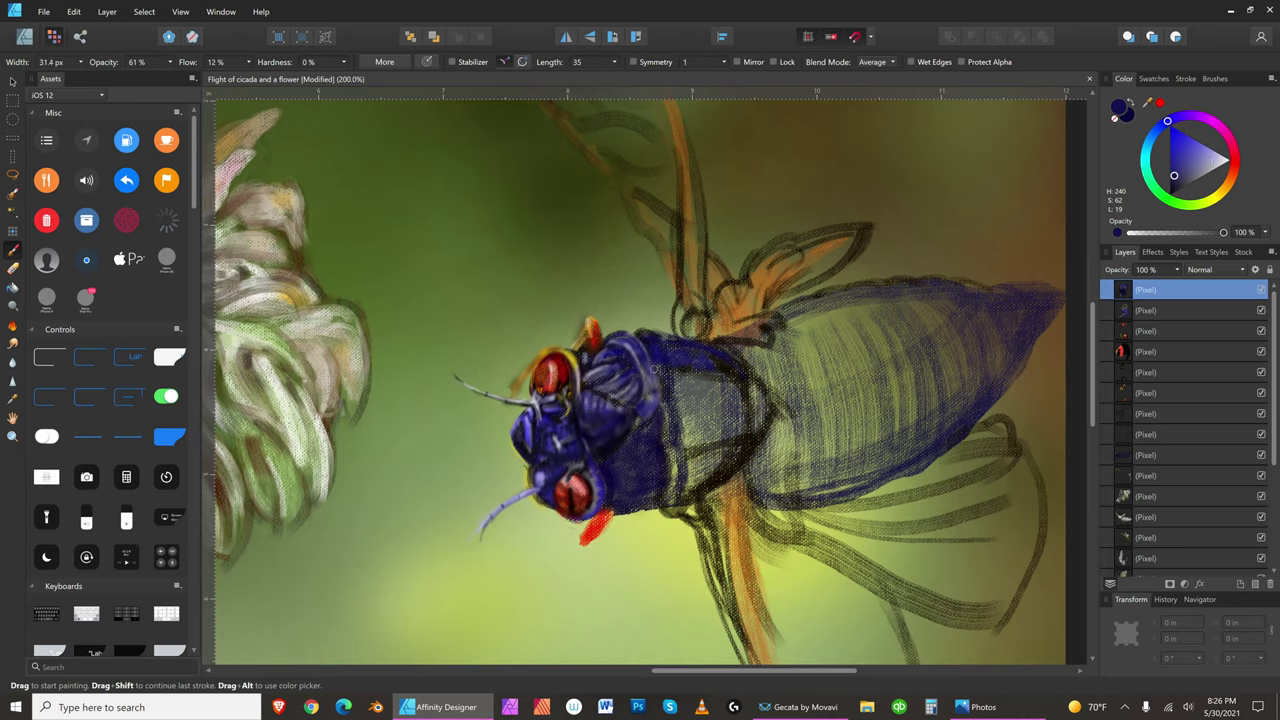
- Deepen the thorax rim behind the ridged patch with black (H 240, S 100, L 0) using a brush of about 32.2 px
click(1173, 185)
key(bracketright)
key(bracketright)
key(bracketleft)
click(1157, 191)
key(bracketleft)
key(bracketleft)
key(bracketright)
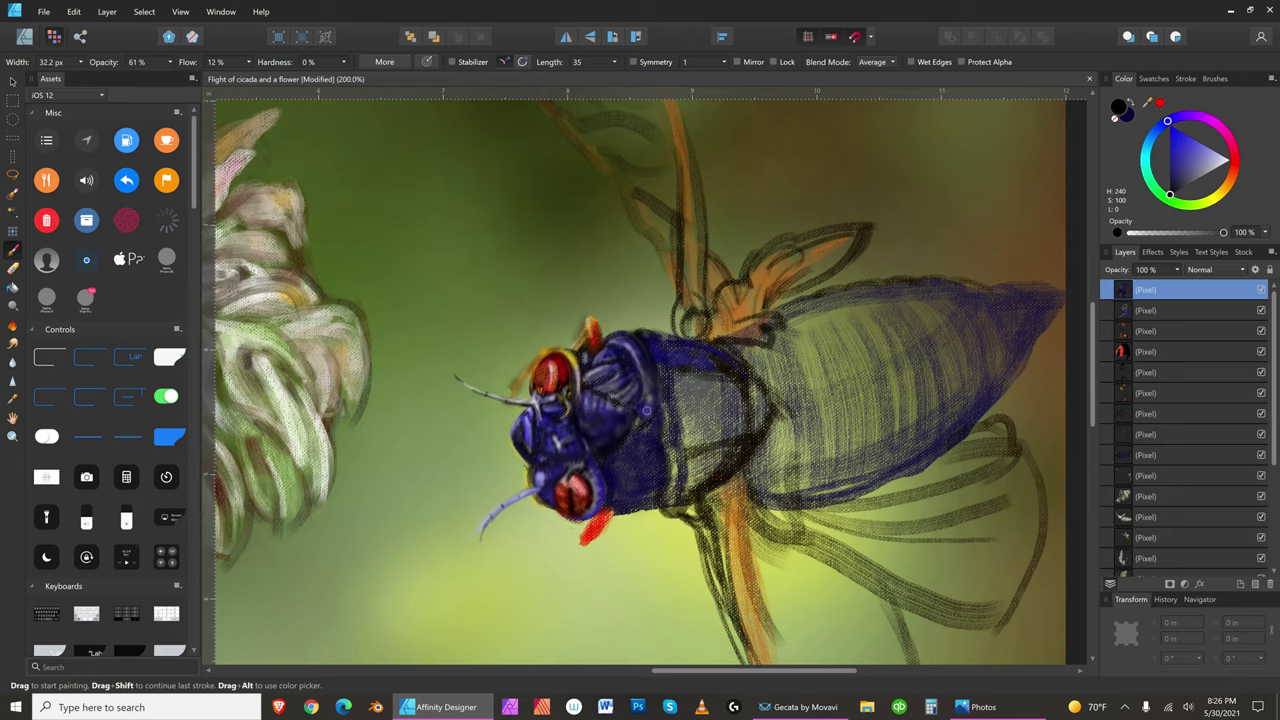
- Paint finer black creases between the ridged thorax patch and the back plate, narrowing the brush from about 21.7 px
key(])
key(])
key([)
key(bracketleft)
key(bracketleft)
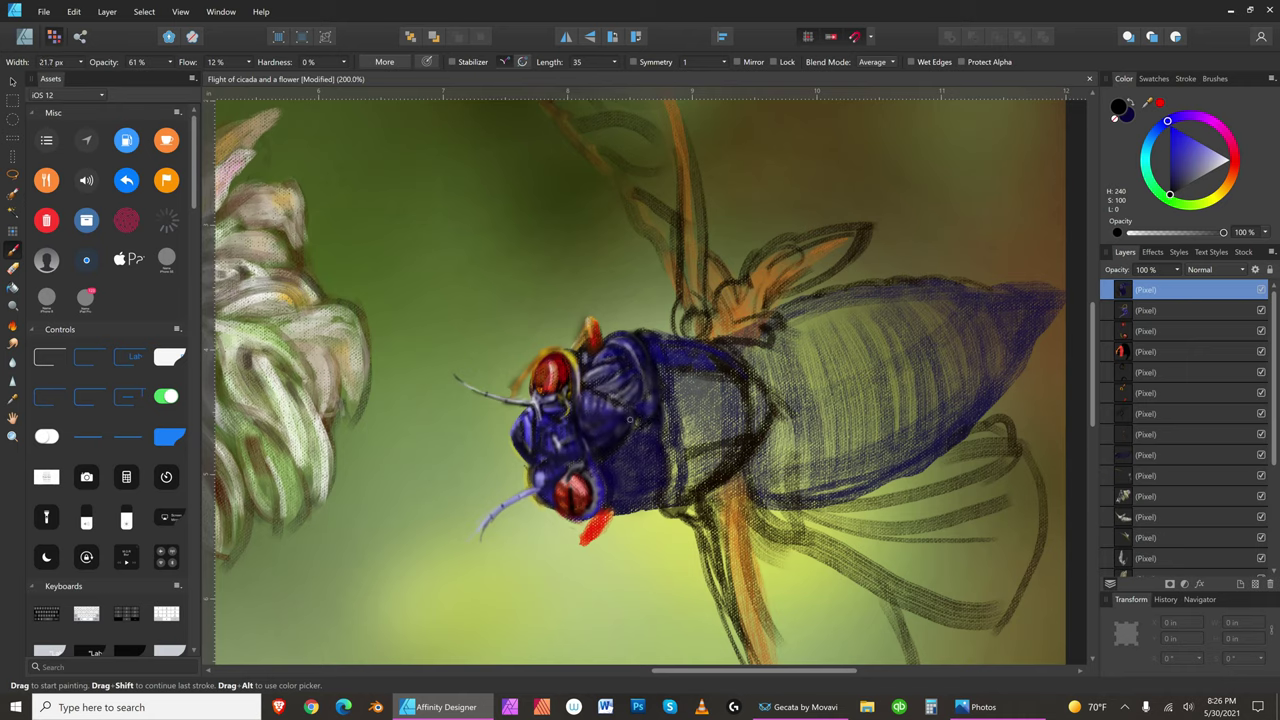
key(bracketleft)
key(bracketleft)
key(bracketleft)
key(bracketleft)
key(bracketleft)
key(bracketleft)
key(bracketleft)
- Layer dark blue (H 240, S 67, L 12) over the middle of the thorax plate with a 30.4 px brush
click(1172, 182)
key(bracketright)
key(bracketright)
key(bracketright)
key(bracketright)
key(bracketright)
key(bracketright)
key(bracketright)
key(bracketright)
key(bracketright)
key(bracketright)
key(bracketright)
key(bracketright)
key(bracketright)
key(bracketright)
key(bracketright)
key(bracketright)
key(bracketright)
key(bracketright)
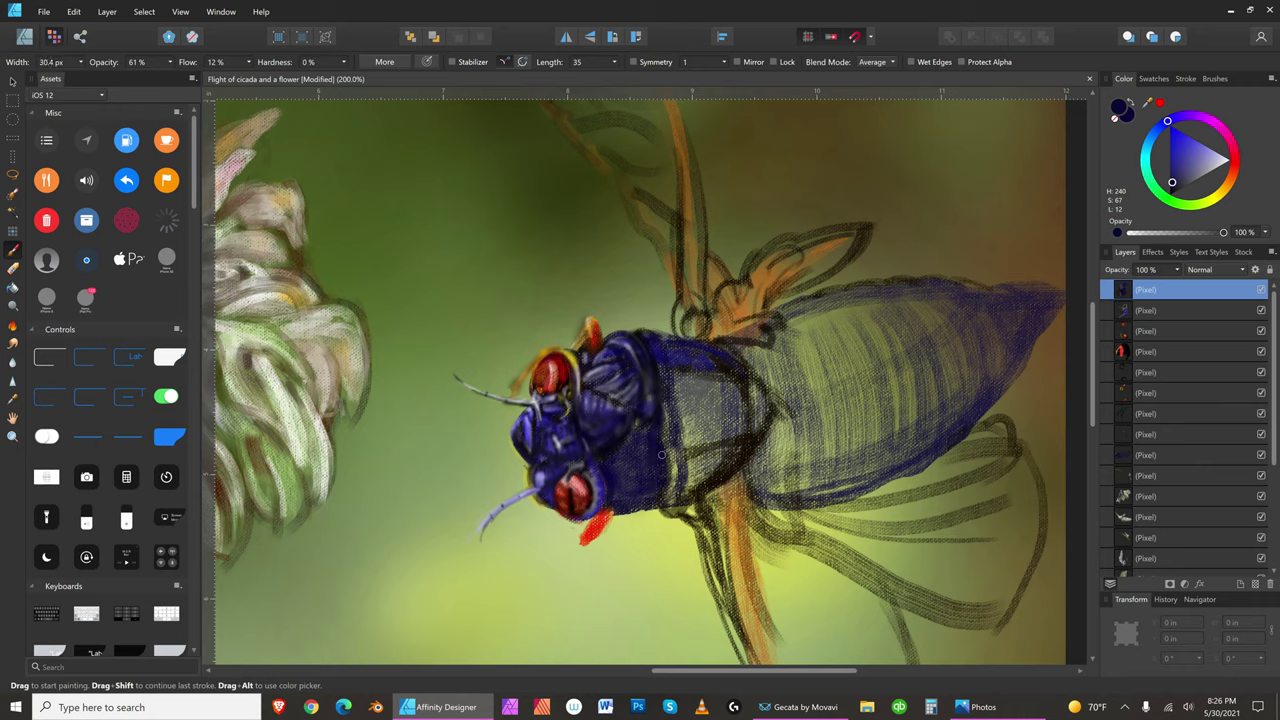
- Shade the thorax's lower half with black (H 241, S 100, L 0) using an 18.7 px brush
click(1168, 200)
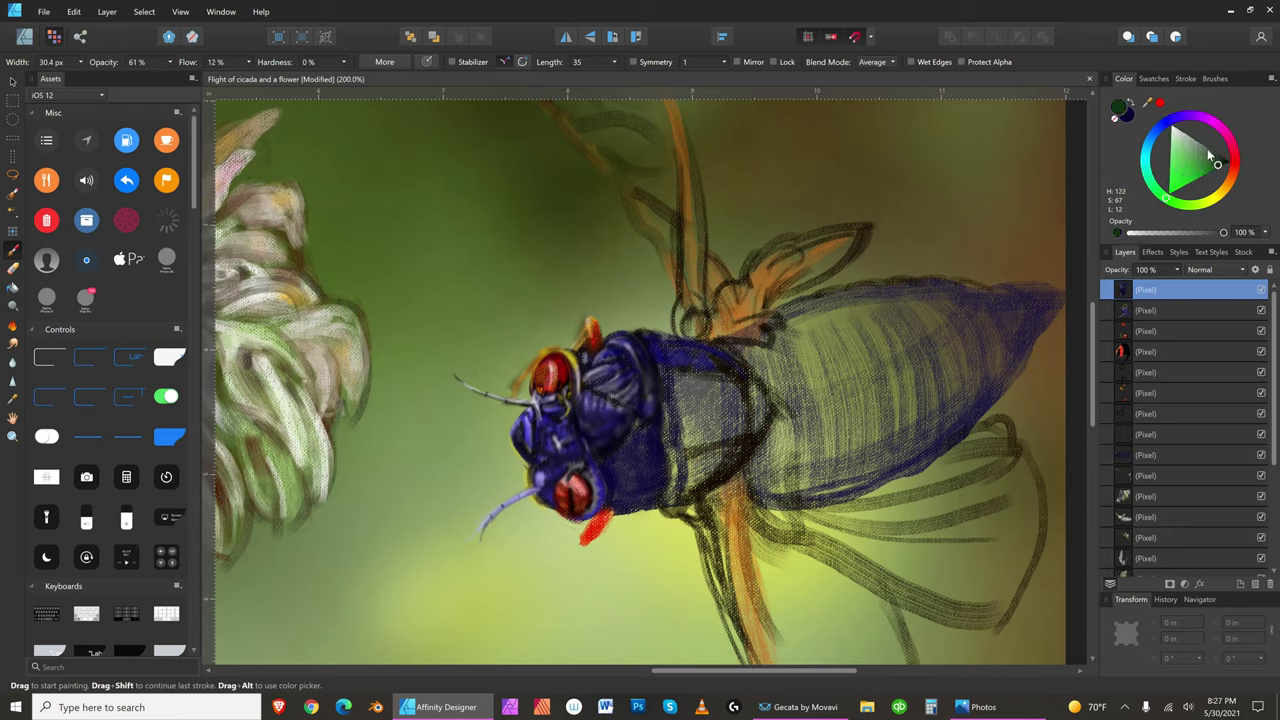
click(1168, 121)
drag(1172, 185, 1160, 208)
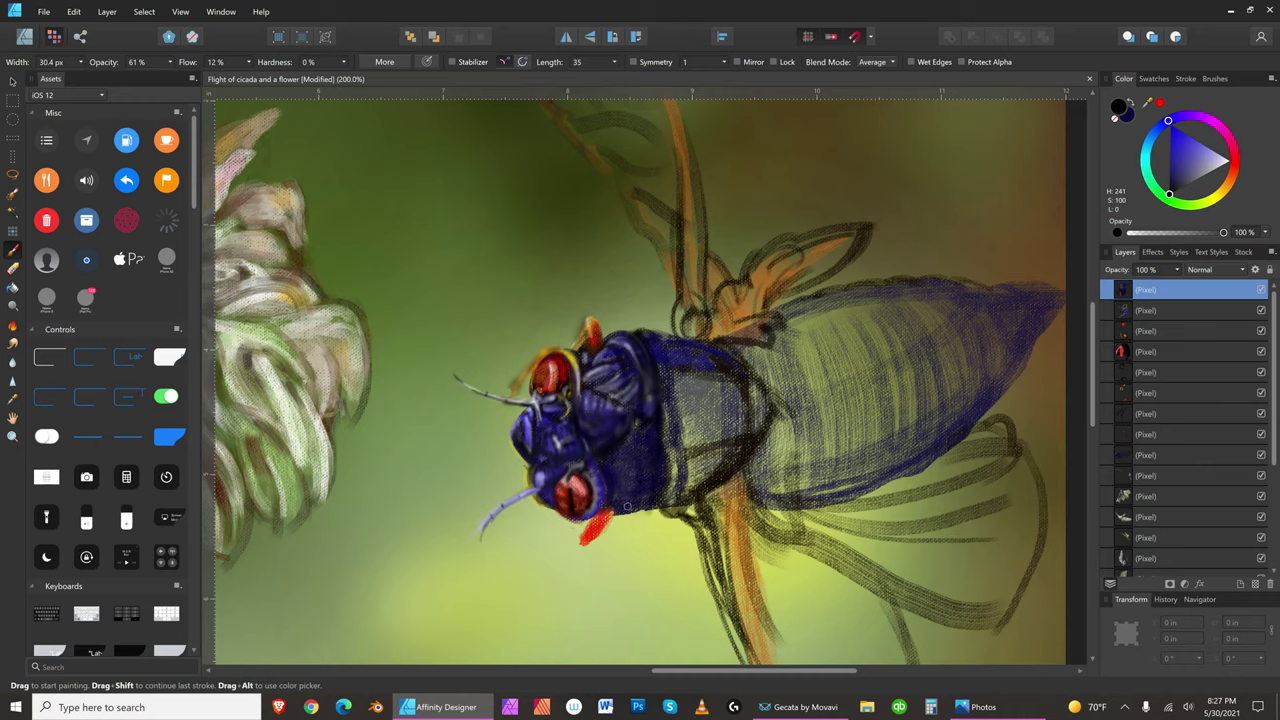
key(bracketleft)
key(bracketleft)
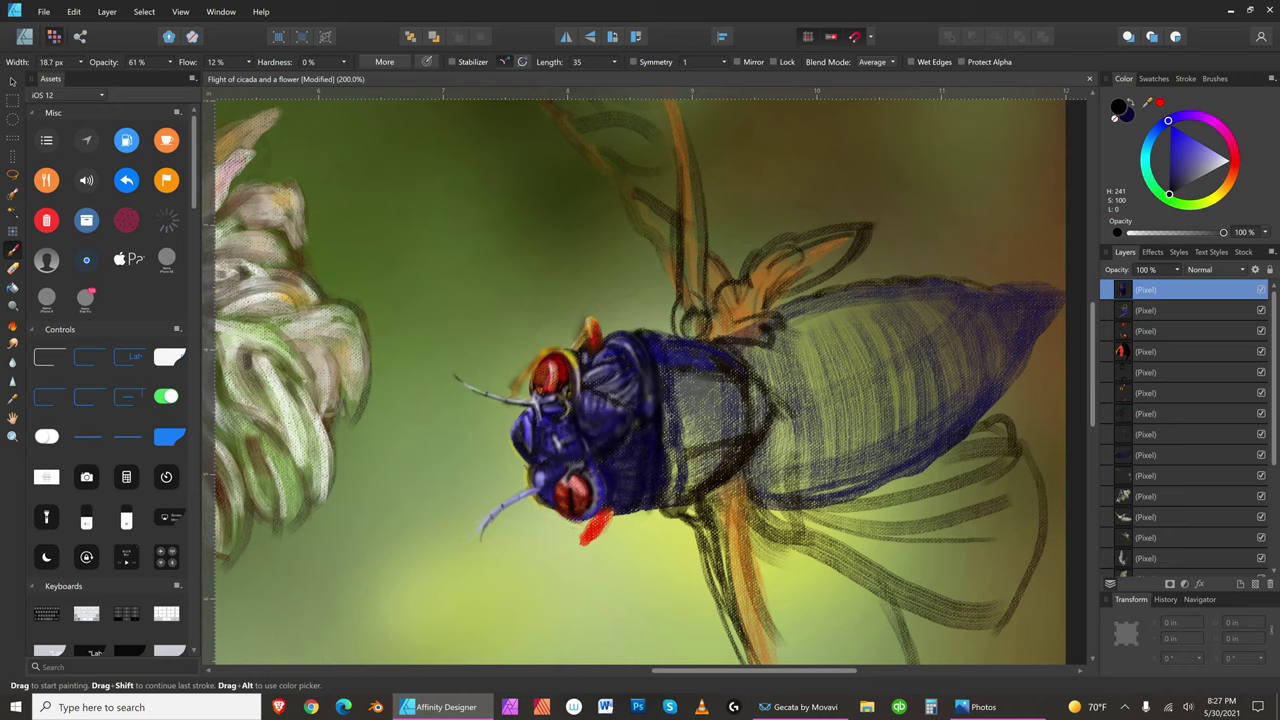
- Brush saturated blue (H 241, S 100, L 21) over the thorax between the lower eye and the rim at about 30.5 px
click(1174, 185)
click(1211, 151)
drag(1180, 187, 1177, 155)
key([)
click(1170, 165)
key(bracketright)
key(bracketright)
key(bracketright)
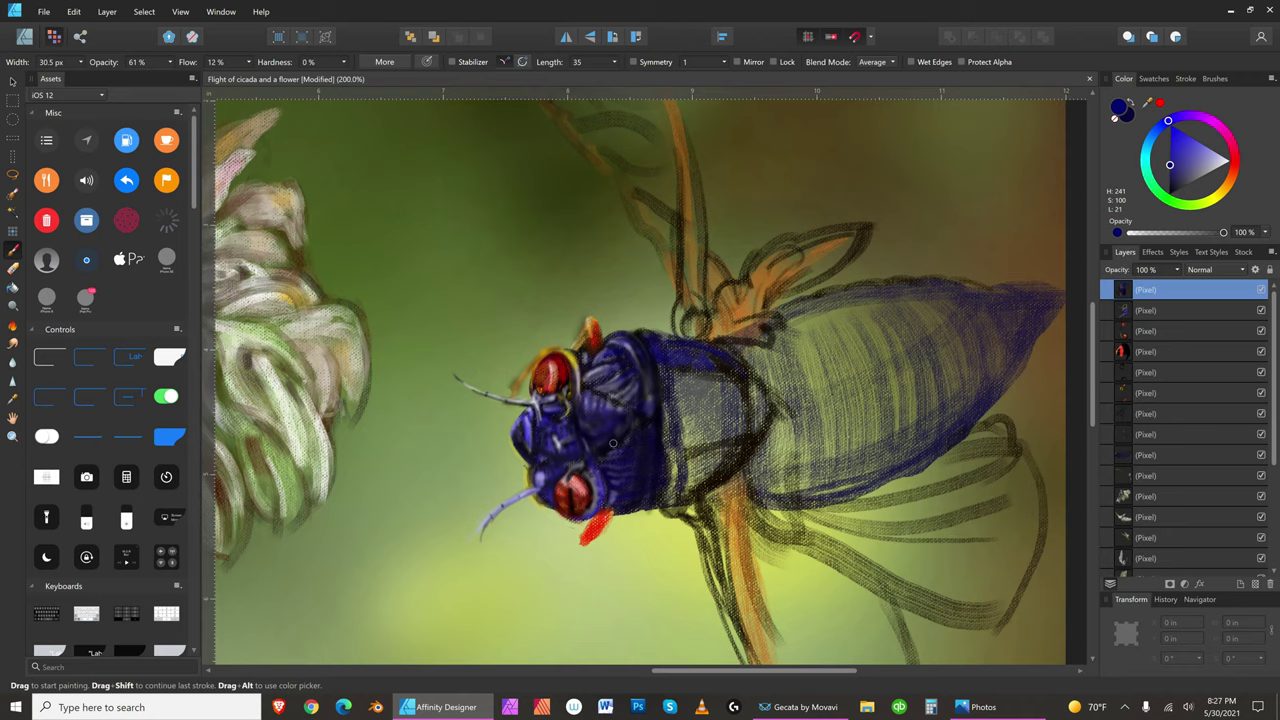
key(bracketright)
- Dab small pale blue highlights on the head between the eyes and on the thorax rim
click(1209, 148)
key(bracketright)
key(bracketright)
key(bracketright)
key(bracketright)
key(bracketright)
key(bracketright)
key(bracketright)
key(bracketright)
key(bracketleft)
key(bracketleft)
key(bracketleft)
key(bracketleft)
key(bracketleft)
key(bracketleft)
key(bracketleft)
key(bracketleft)
key(bracketleft)
key(bracketleft)
key(bracketleft)
drag(555, 418, 550, 412)
key(bracketright)
click(653, 384)
key(bracketright)
- Fill the seam between thorax and back plate with very dark blue (H 241, S 73, L 6) using a 51.9 px brush
click(1170, 187)
key(bracketleft)
key(bracketleft)
key(bracketleft)
key(bracketright)
key(bracketright)
key(bracketright)
key(bracketright)
key(bracketright)
key(bracketright)
key(bracketright)
key(bracketright)
key(bracketright)
key(bracketright)
key(bracketright)
key(bracketright)
key(bracketright)
key(bracketright)
key(bracketright)
key(bracketright)
key(bracketright)
key(bracketright)
key(bracketright)
mouse_move(666, 405)
mouse_down()
mouse_move(666, 437)
mouse_move(665, 416)
mouse_up()
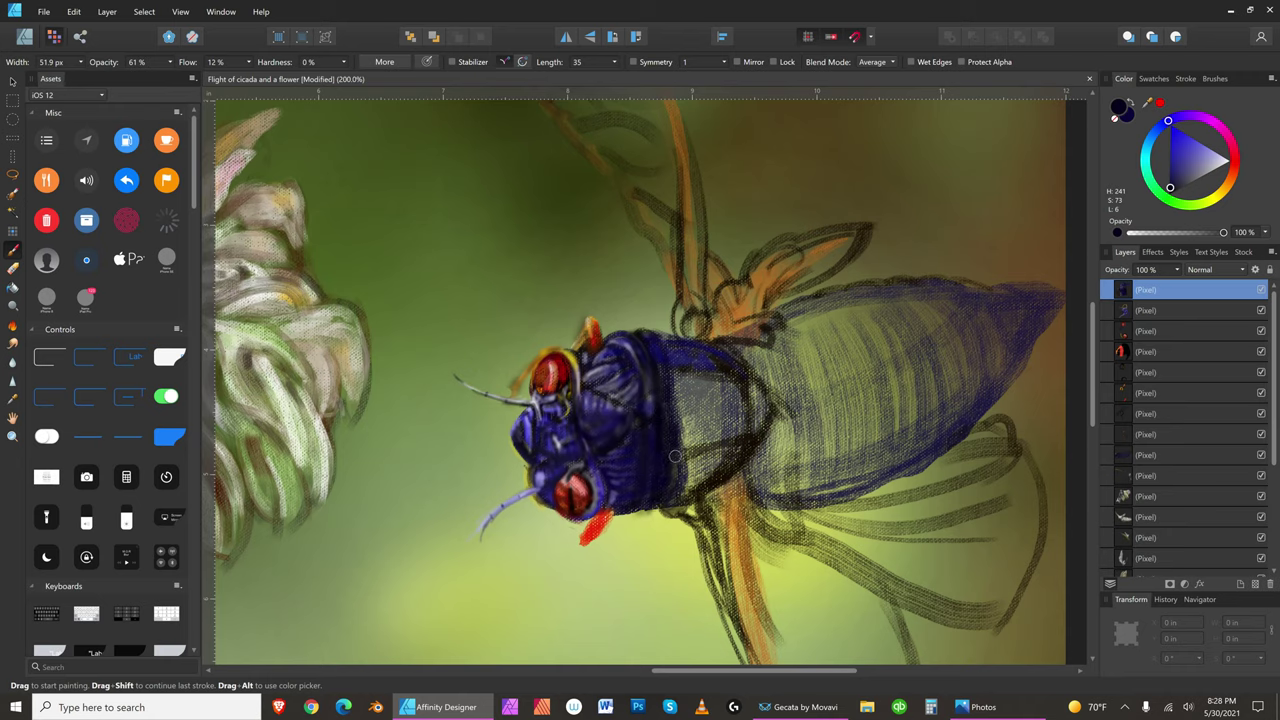
- Darken the thorax's lower edge and seam with near-black blue, using a smaller brush of about 27.1 px
key(bracketleft)
key(bracketleft)
key(bracketleft)
key(bracketleft)
key(bracketleft)
key(bracketleft)
click(1172, 192)
key(bracketleft)
- Shade the red patch below the lower eye with dark brown (H 19, S 100, L 16) using a 19.6 px brush
click(1234, 155)
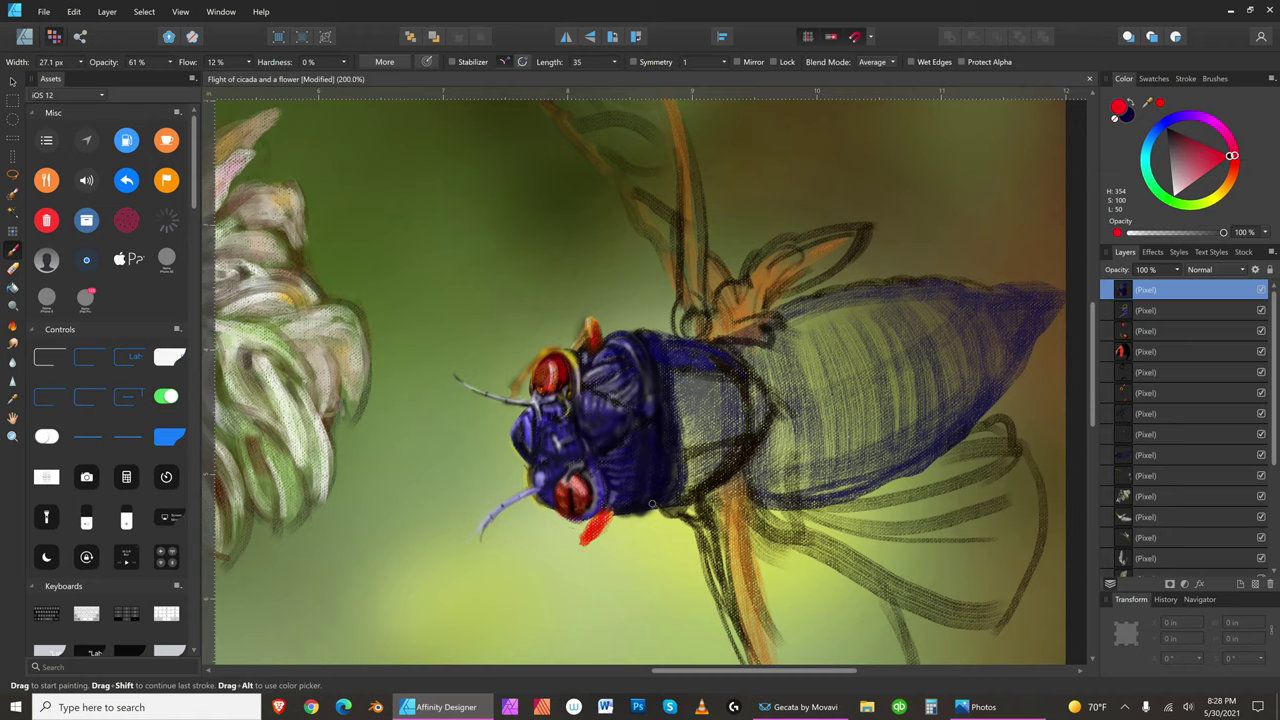
click(1229, 175)
drag(1213, 150, 1216, 117)
key(bracketleft)
key(bracketleft)
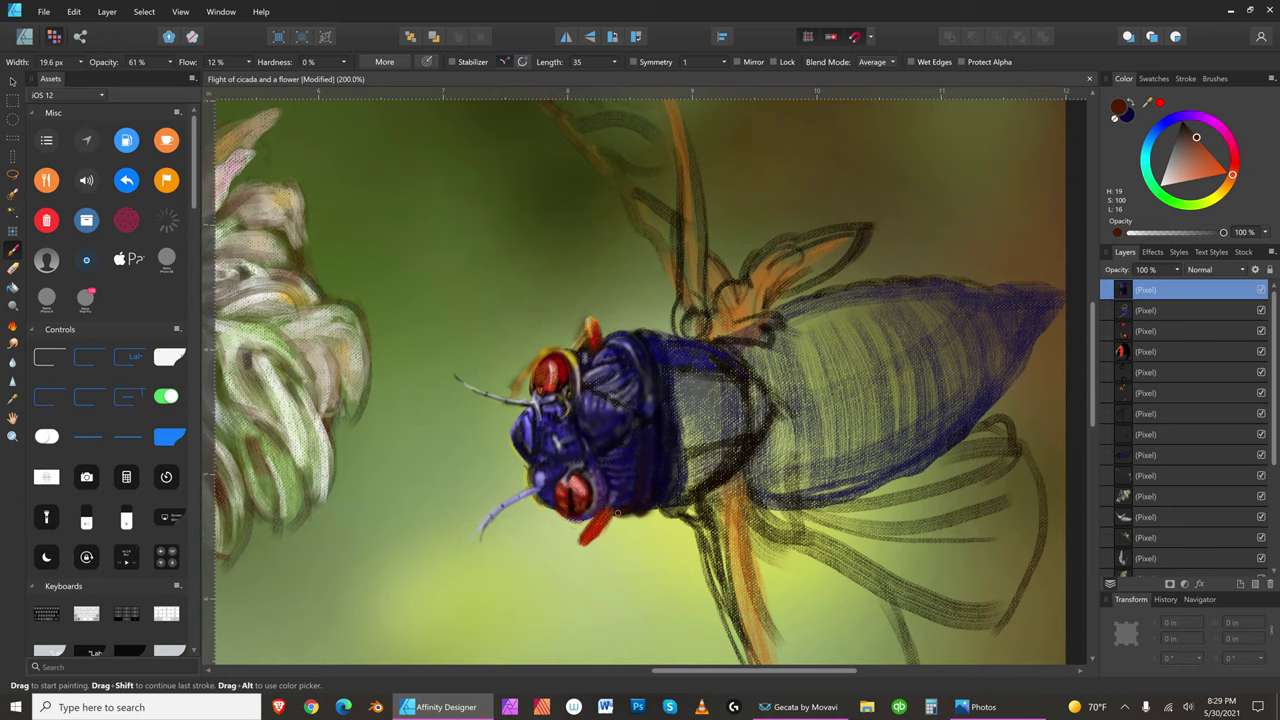
- Add yellow-orange highlights (H 44, S 100, L 50) to the red patch below the lower eye with a 14.1 px brush
key(bracketleft)
click(1221, 191)
click(1219, 187)
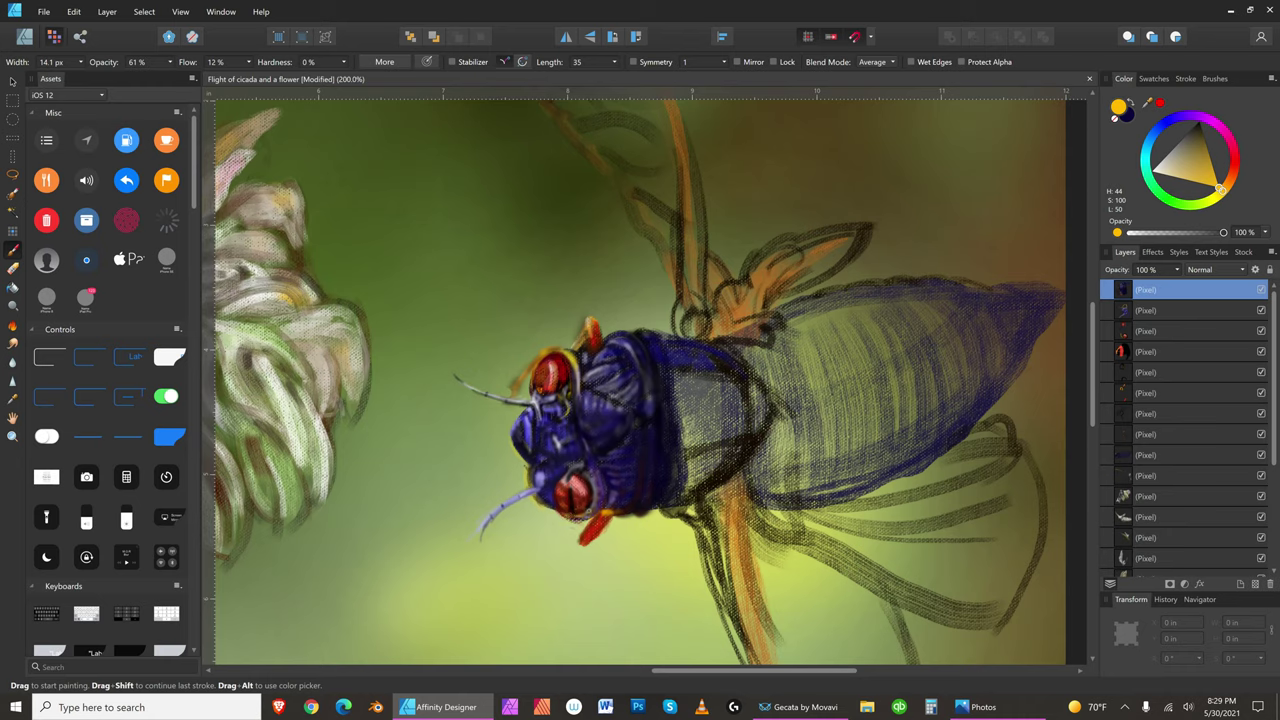
- Refine the lower eye area with red (H 357, S 100, L 50) and dark red (H 357, S 50, L 12) in fine strokes
key(bracketleft)
key(bracketleft)
click(1230, 172)
click(1234, 158)
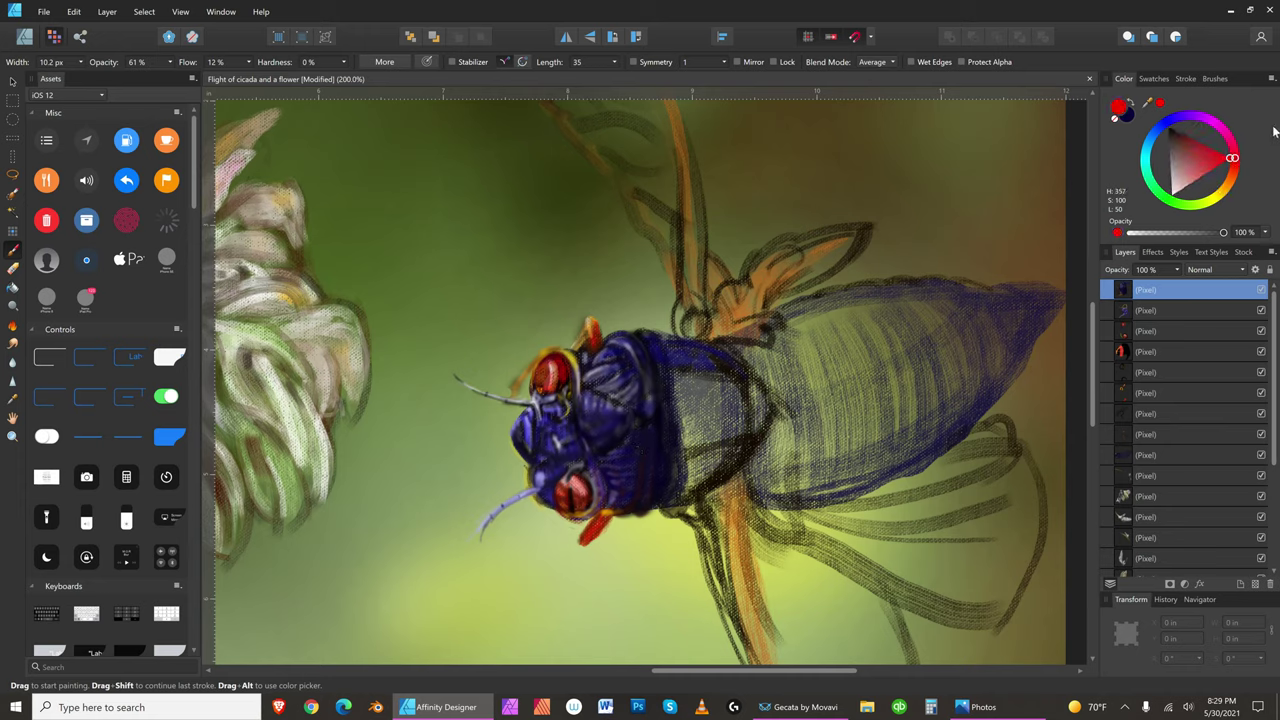
key(bracketleft)
key(bracketright)
key(bracketright)
key(bracketleft)
key(bracketleft)
key(bracketleft)
click(1176, 130)
key(bracketleft)
- Choose the third Gouaches brush, 128 px with wet edges, and add a new pixel layer on top
click(1216, 80)
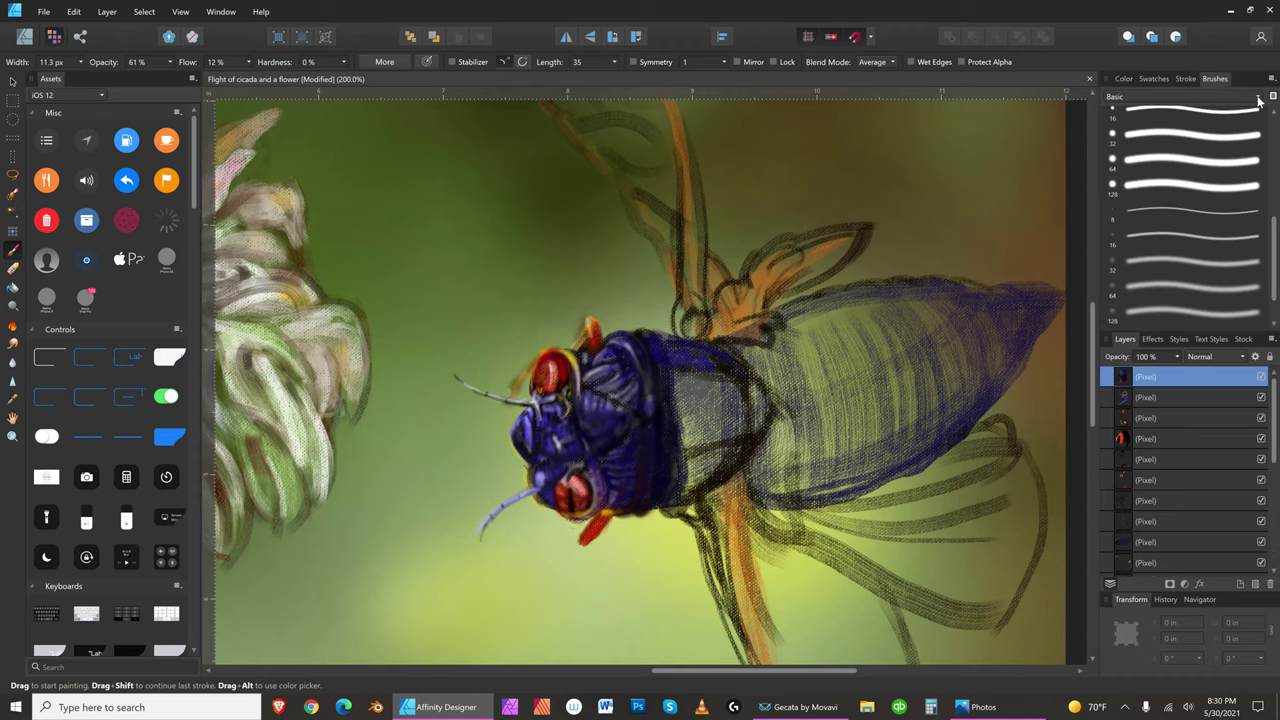
click(1259, 97)
click(1160, 171)
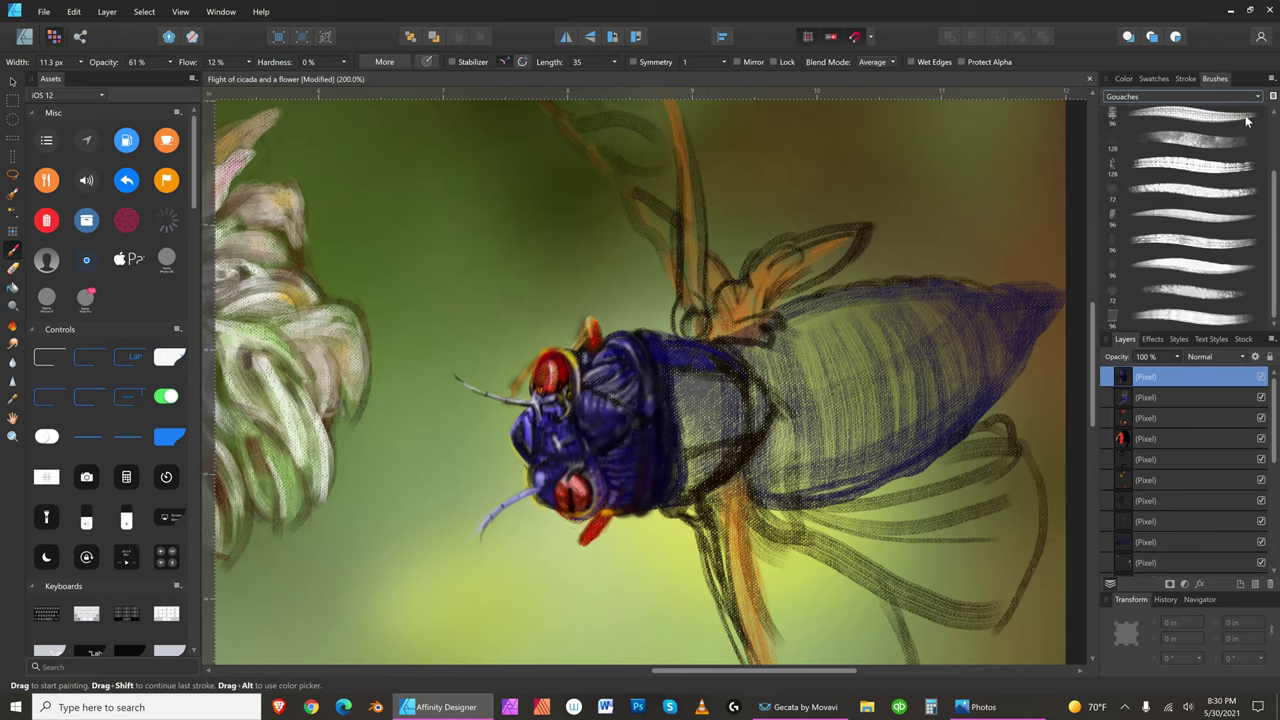
scroll(1222, 123, up, 3)
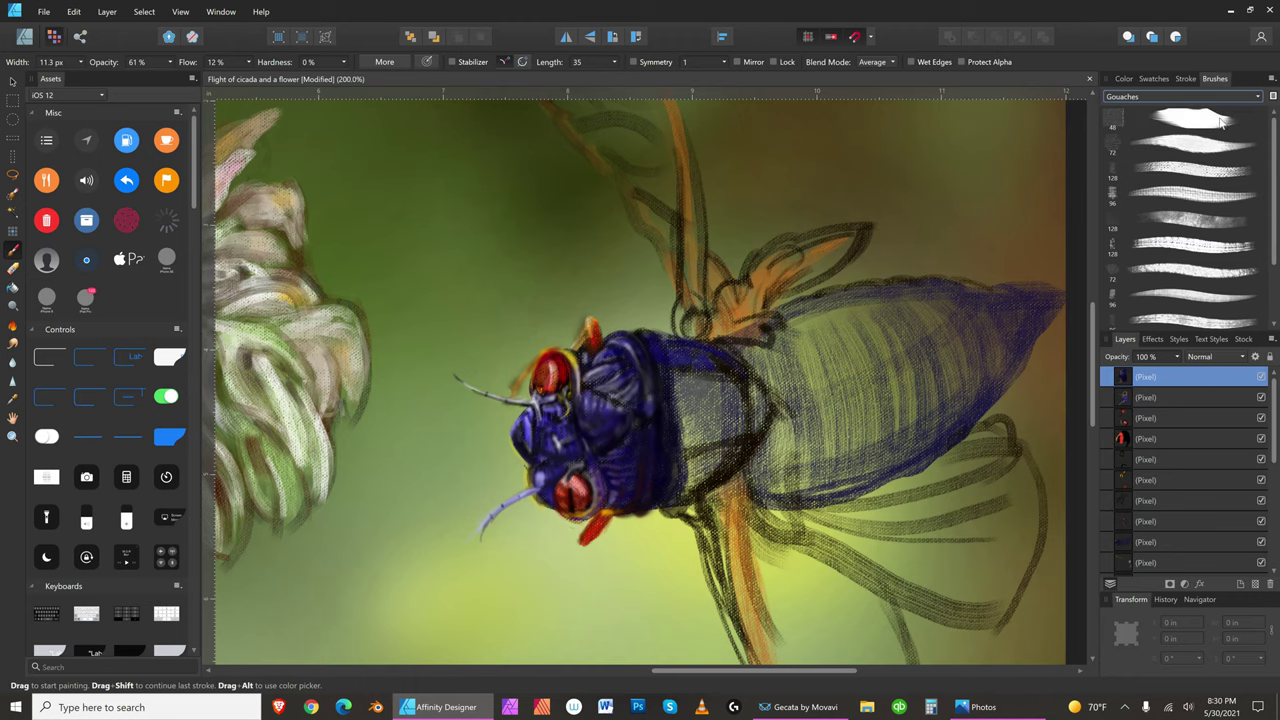
click(1196, 170)
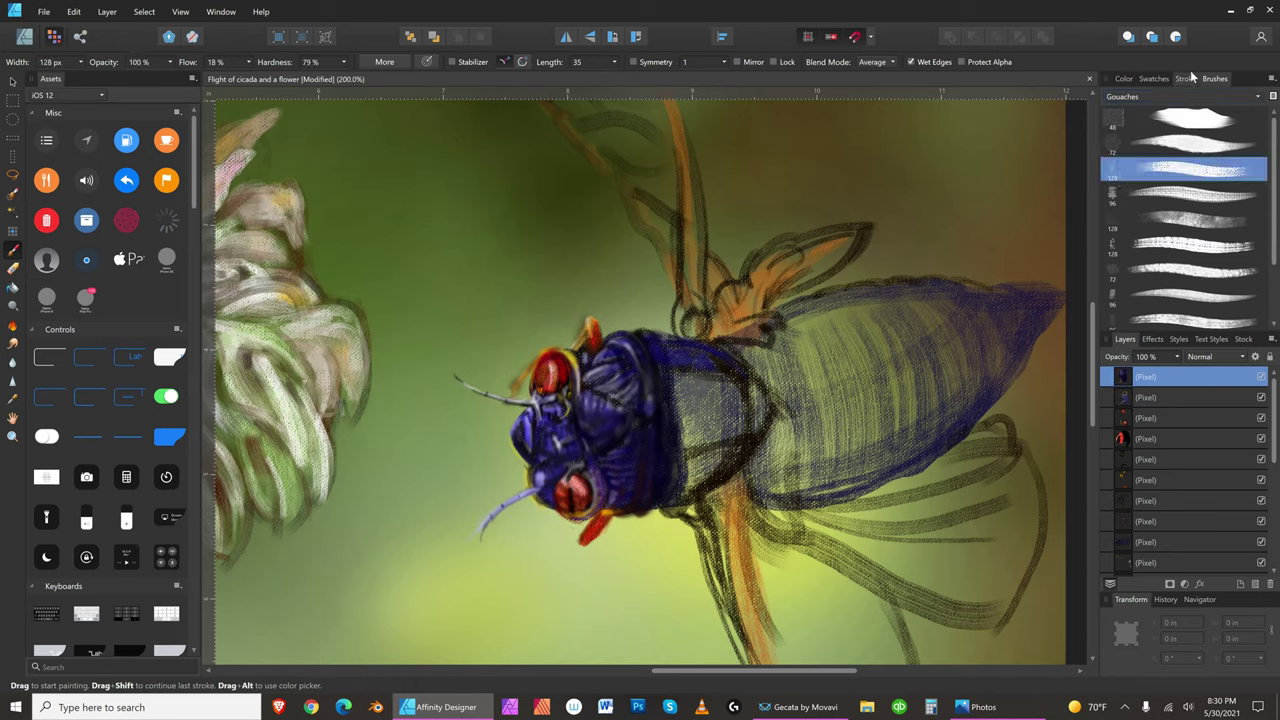
click(1124, 78)
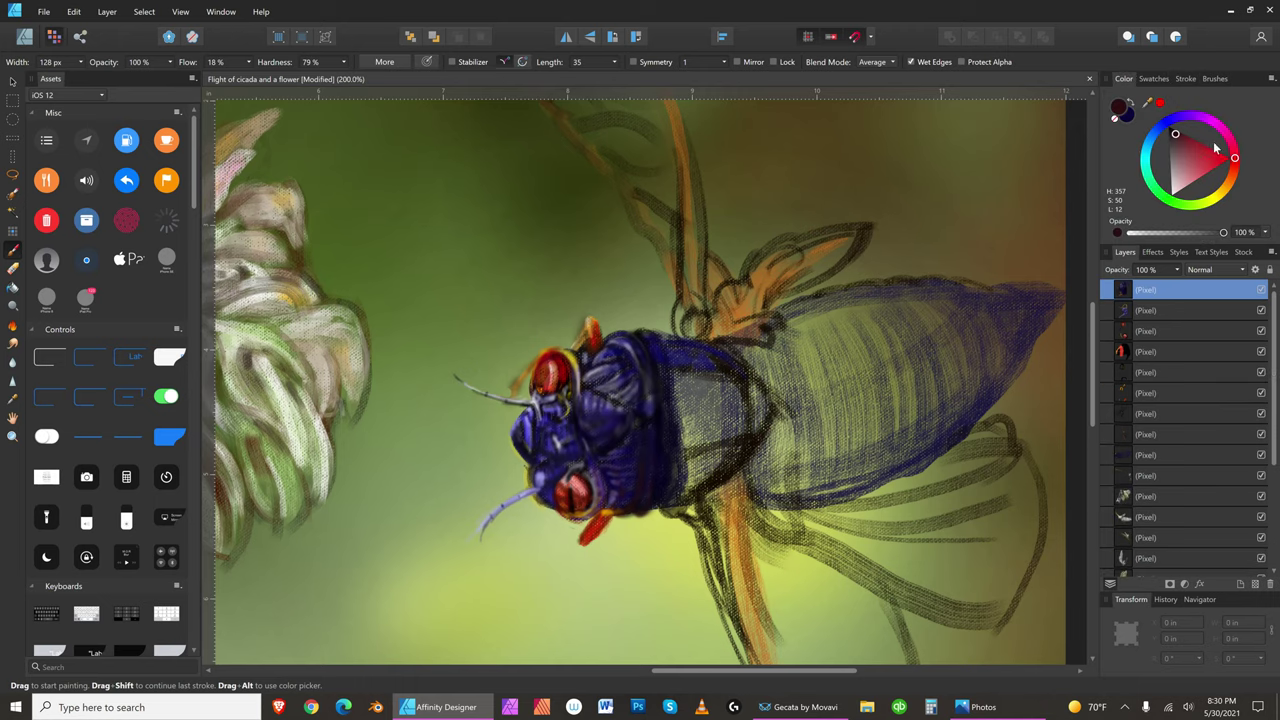
click(1257, 586)
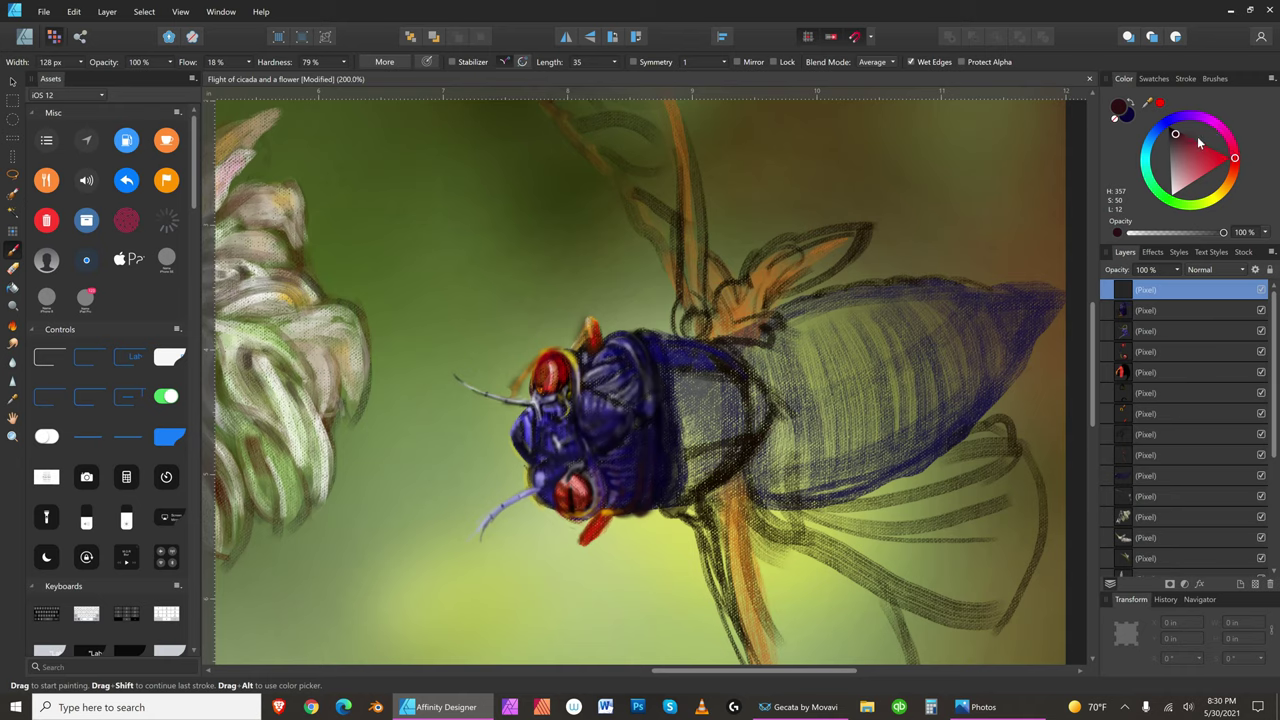
- Dab grey (H 357, S 5, L 47) at the lower antenna's base with a much smaller gouache brush
click(1172, 159)
key([)
key([)
key([)
key([)
key([)
key([)
key([)
key([)
key([)
key([)
click(542, 488)
click(542, 473)
- Add another pixel layer and continue the grey highlights beside the lower eye with a brush of about 12 px
click(1241, 583)
key(bracketleft)
drag(540, 477, 543, 486)
key(bracketleft)
key(bracketright)
key(bracketright)
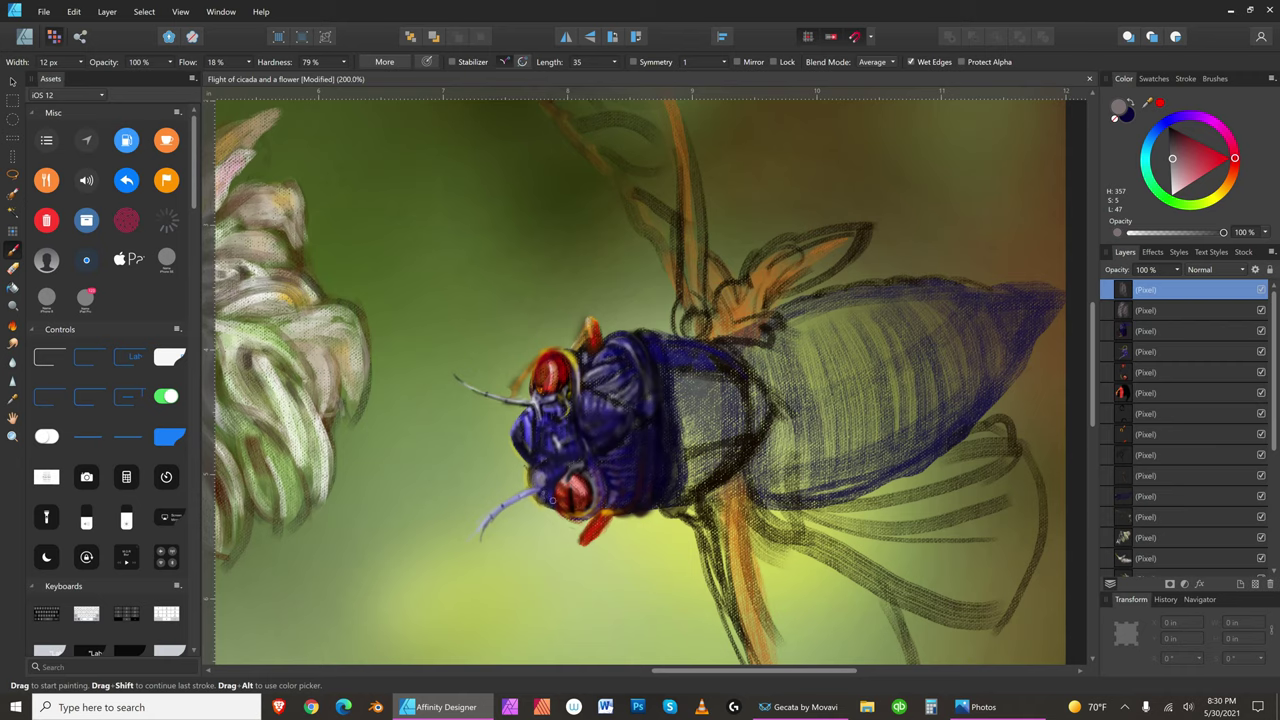
- Add darker grey (H 357, S 8, L 37) highlights to the cicada's head with a brush of about 11 px
key(bracketright)
key(bracketright)
drag(1180, 155, 1186, 148)
key(bracketleft)
key(bracketleft)
key(bracketright)
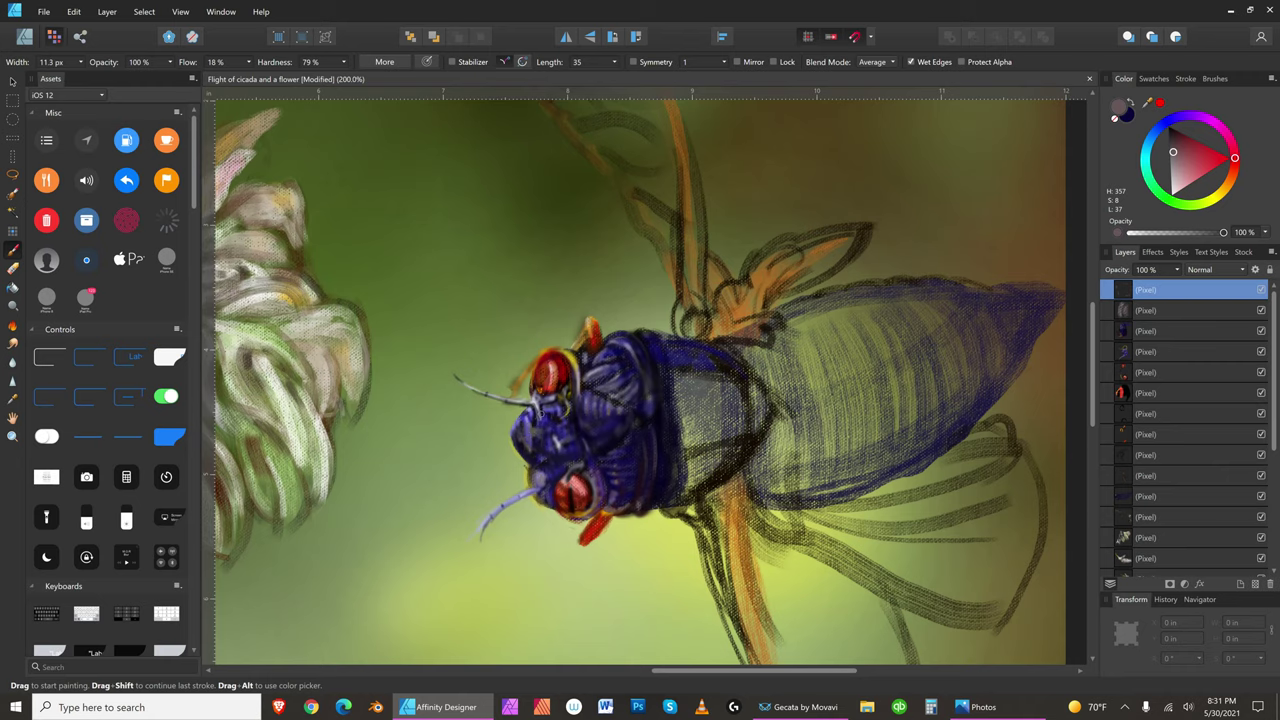
- Paint fine lighter-grey strokes along the front edge of the cicada's head, varying the size of the small gouache brush
drag(1192, 157, 1163, 182)
key(bracketright)
key(bracketleft)
drag(515, 446, 512, 435)
key(bracketleft)
key(bracketleft)
key(bracketleft)
key(bracketleft)
key(bracketleft)
key(bracketright)
key(bracketright)
key(bracketright)
key(bracketleft)
key(bracketleft)
key(bracketleft)
key(bracketleft)
key(bracketleft)
- Deepen the head's shadows with dark navy (H 246, S 100, L 12), using brush sizes up to about 15 px, and save the illustration
drag(1190, 117, 1172, 120)
drag(1172, 176, 1171, 172)
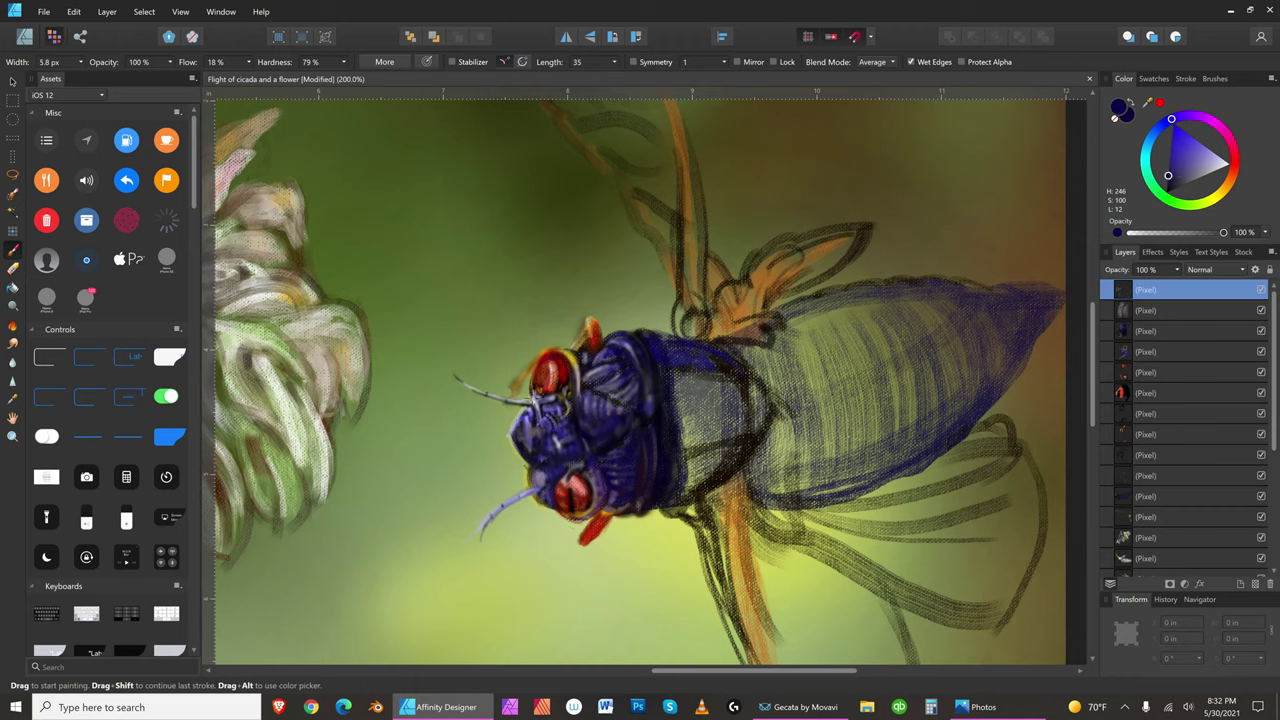
key(bracketleft)
key(bracketleft)
key(bracketleft)
key(bracketleft)
key(bracketleft)
key(bracketleft)
key(bracketleft)
key(bracketright)
key(bracketright)
key(bracketleft)
key(bracketright)
key(bracketright)
key(bracketright)
key(bracketright)
key(bracketright)
key(bracketright)
key(bracketleft)
key(bracketleft)
key(bracketright)
key(bracketright)
key(bracketright)
key(bracketright)
key(bracketright)
key(bracketright)
key(bracketright)
key(bracketright)
key(bracketright)
key(bracketleft)
key(bracketleft)
key(bracketleft)
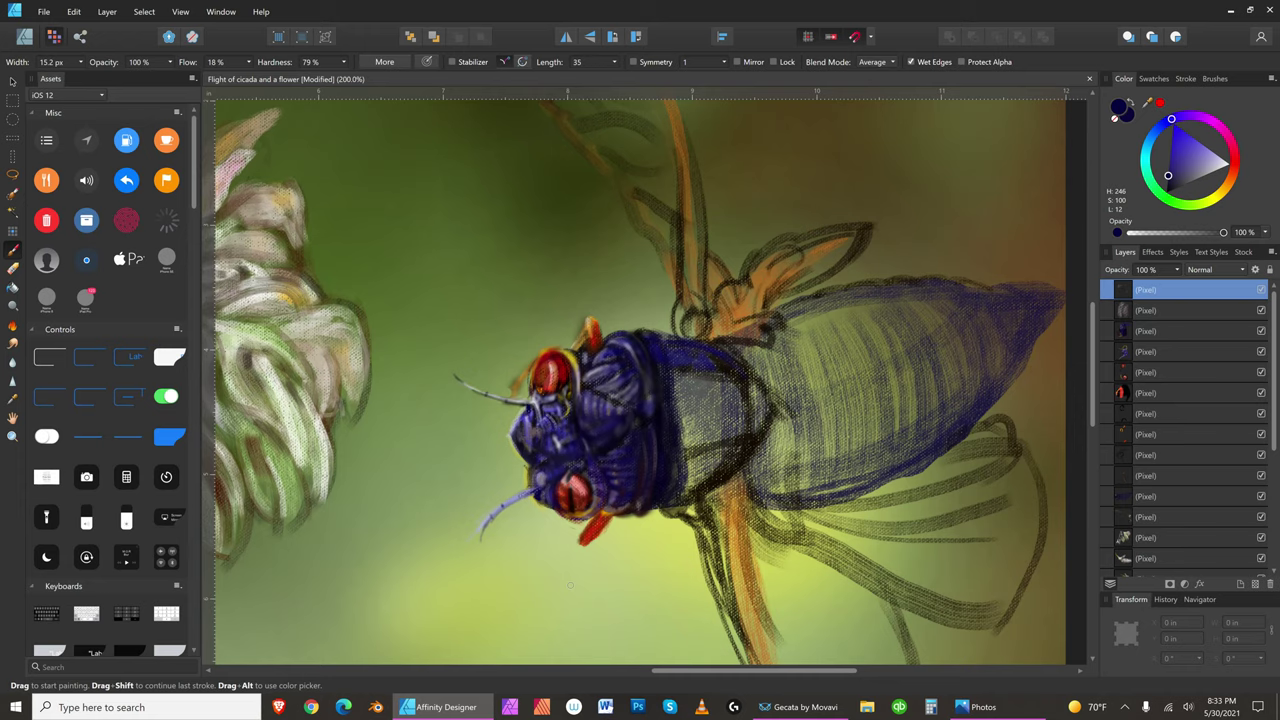
click(44, 12)
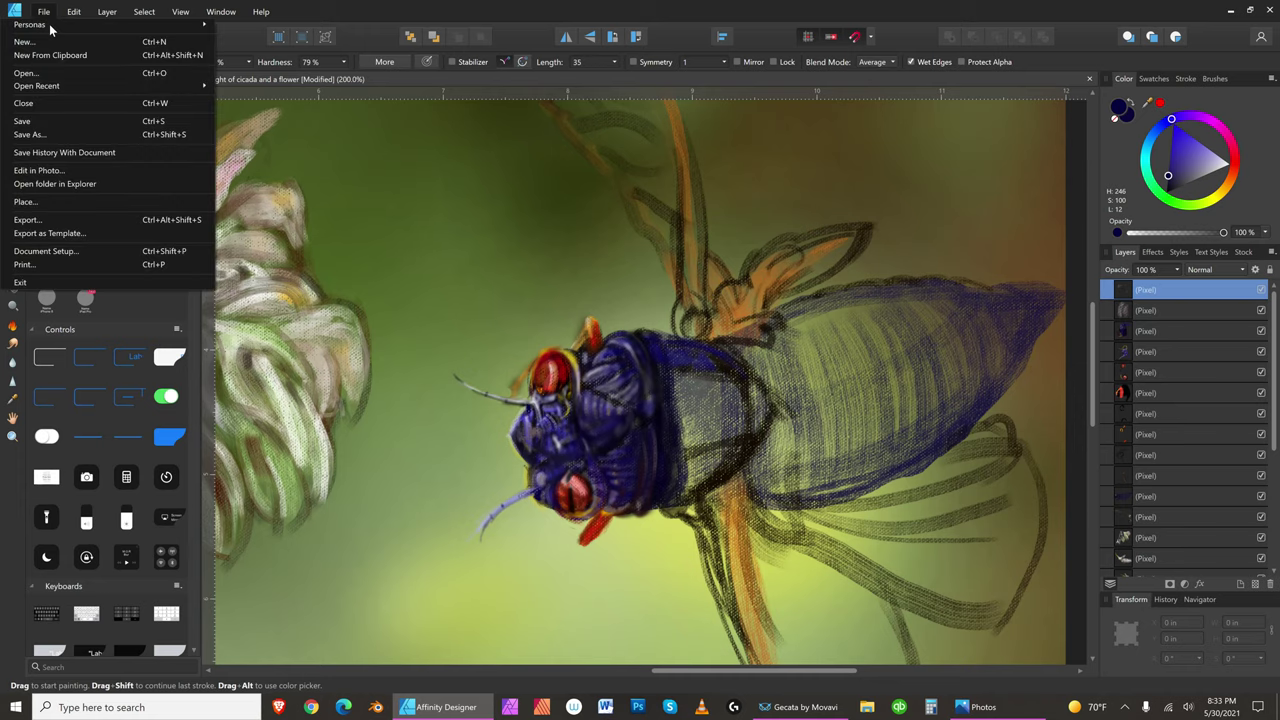
click(50, 116)
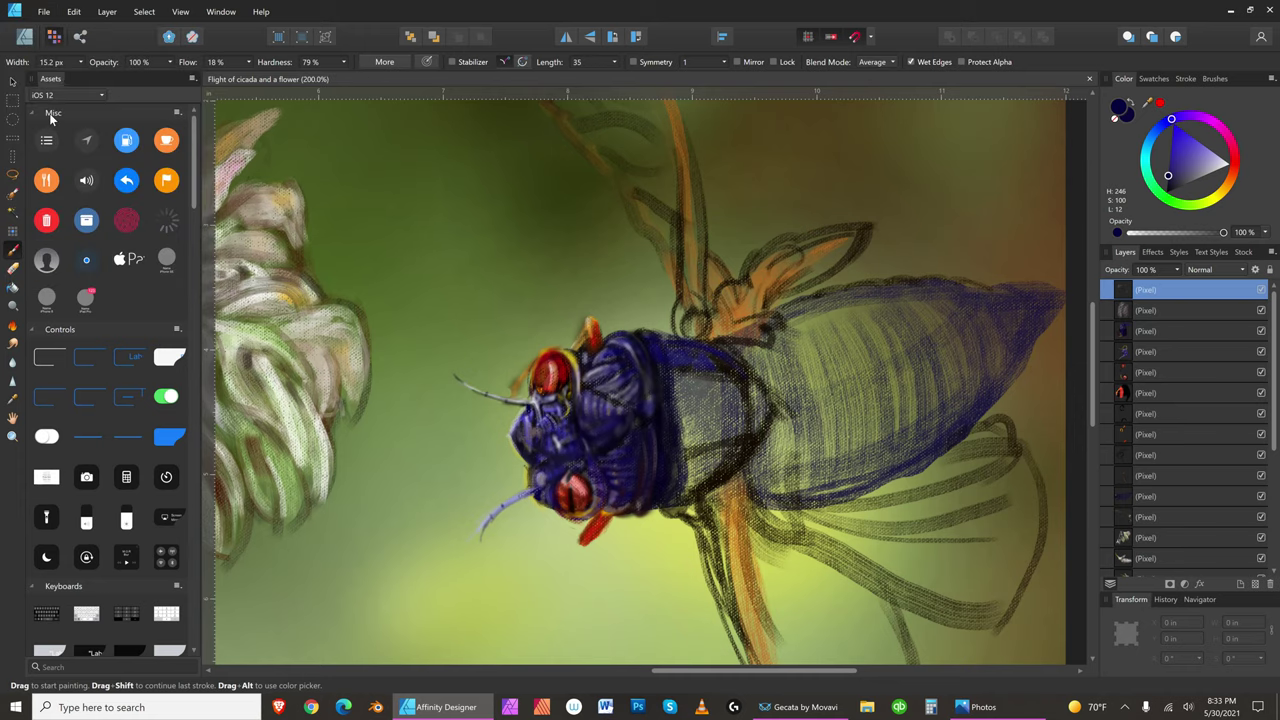
- Shade the lower front leg beneath the lower eye with dark brown (H 33, S 100)
click(1236, 184)
click(1238, 182)
click(592, 528)
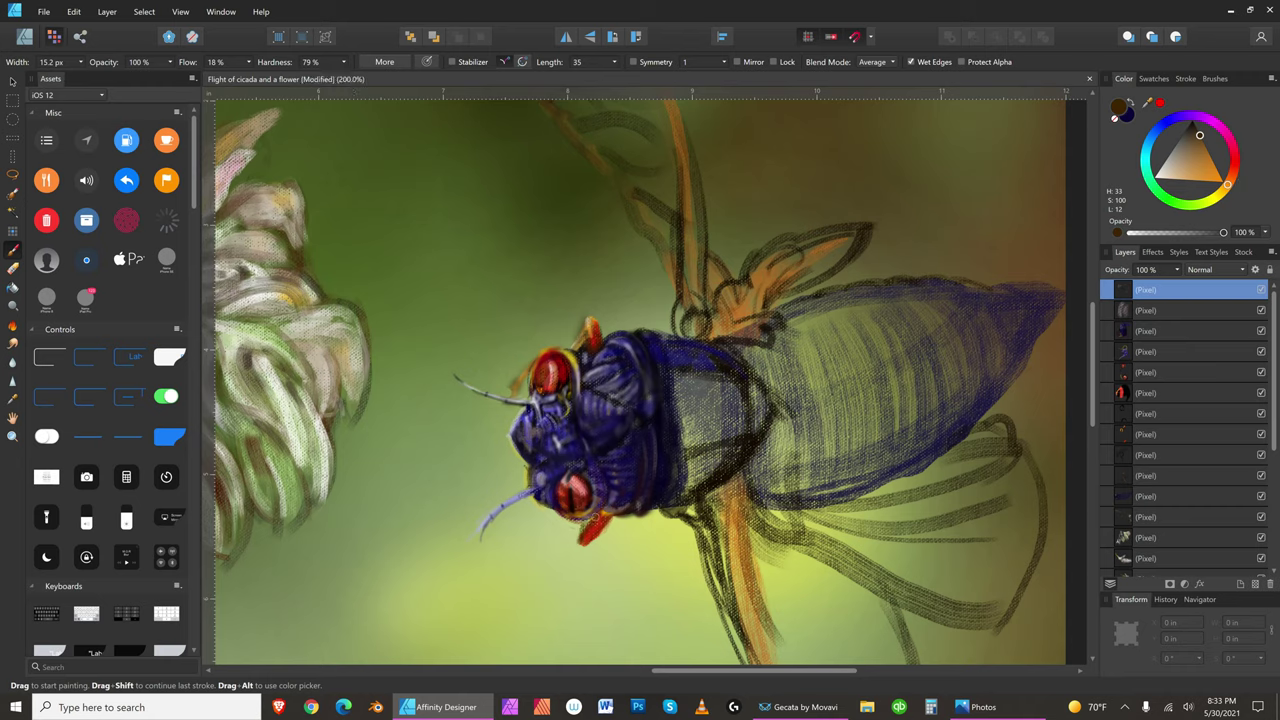
- Paint a small leg tip in front of the head, above the lower antenna, in orange-brown and reddish strokes at 15.2 px
click(1220, 192)
click(1218, 188)
click(1205, 150)
drag(1233, 172, 1234, 165)
drag(512, 468, 500, 467)
drag(501, 467, 486, 464)
- Brighten the small leg tip and the lower front leg with yellow (H 59, S 100, L 50), using varied brush sizes
click(1222, 190)
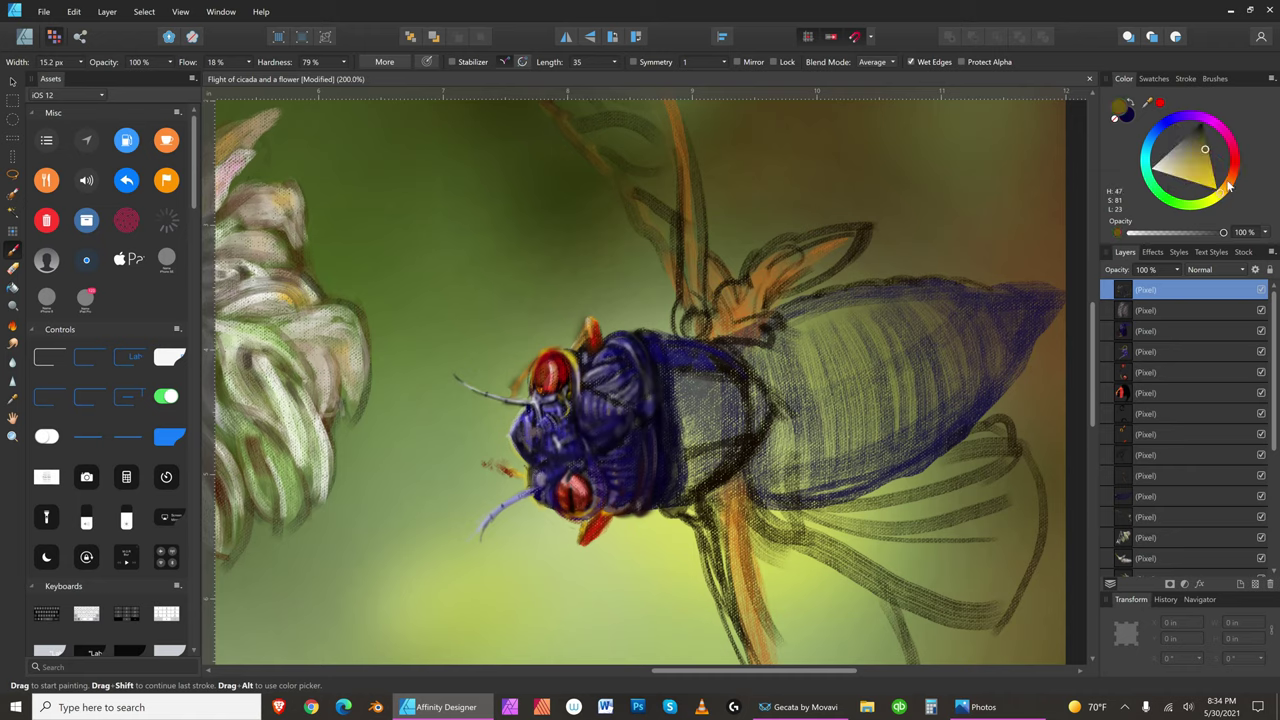
click(1208, 167)
drag(1212, 197, 1210, 195)
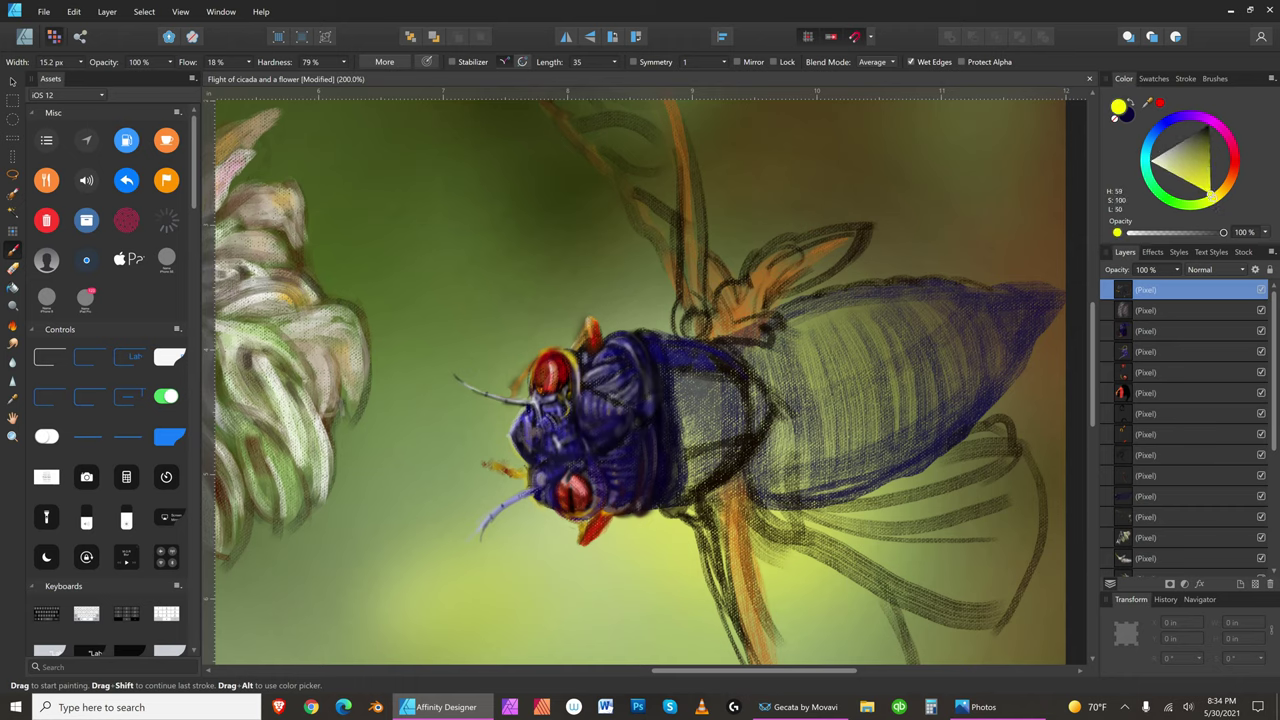
key(bracketright)
key(bracketleft)
key(bracketright)
key(bracketright)
key(bracketright)
key(bracketright)
key(bracketright)
key(bracketright)
key(bracketright)
key(bracketleft)
key(bracketleft)
key(bracketleft)
key(bracketleft)
key(bracketleft)
key(bracketleft)
key(bracketleft)
key(bracketleft)
key(bracketleft)
key(bracketright)
key(bracketright)
key(bracketright)
key(bracketright)
key(bracketleft)
key(bracketleft)
key(bracketleft)
key(bracketright)
key(bracketright)
key(bracketleft)
key(bracketleft)
- Blend orange (H 30, then H 26, S 100, L 50) into the lower front leg with a brush of about 9 to 11 px
click(1229, 184)
key(bracketleft)
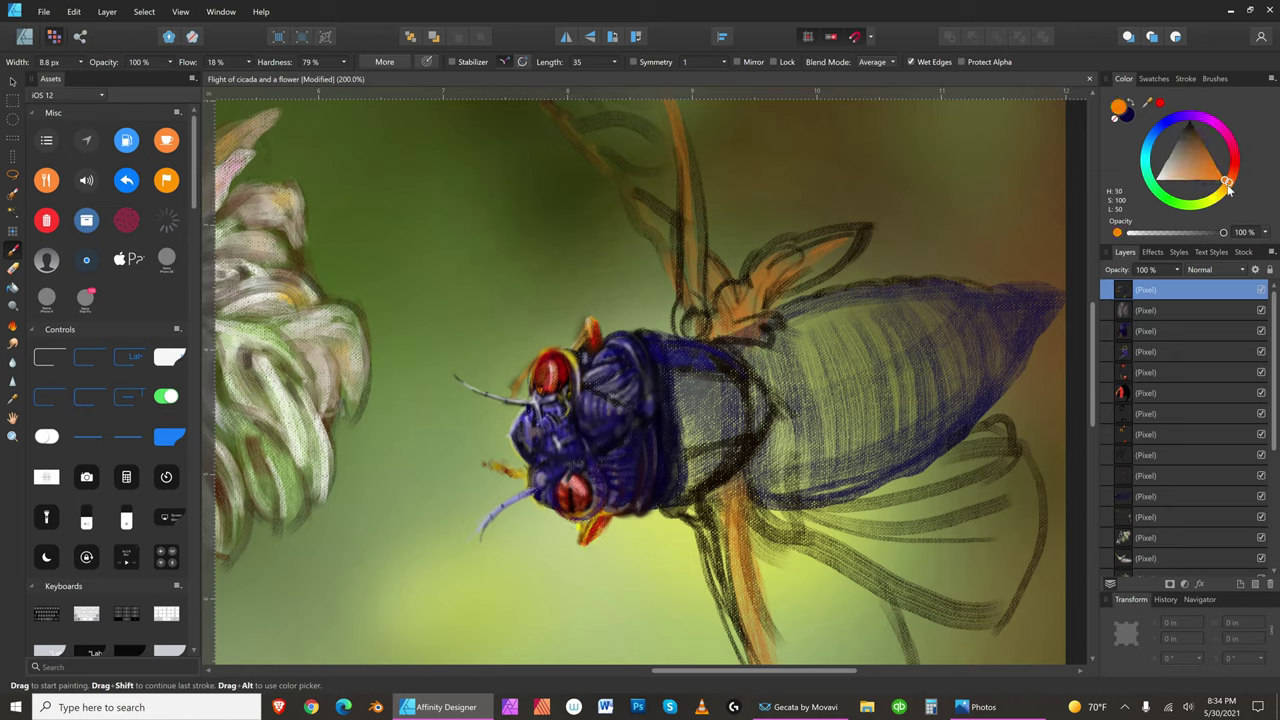
drag(1228, 185, 1234, 180)
key(bracketright)
key(bracketright)
key(bracketright)
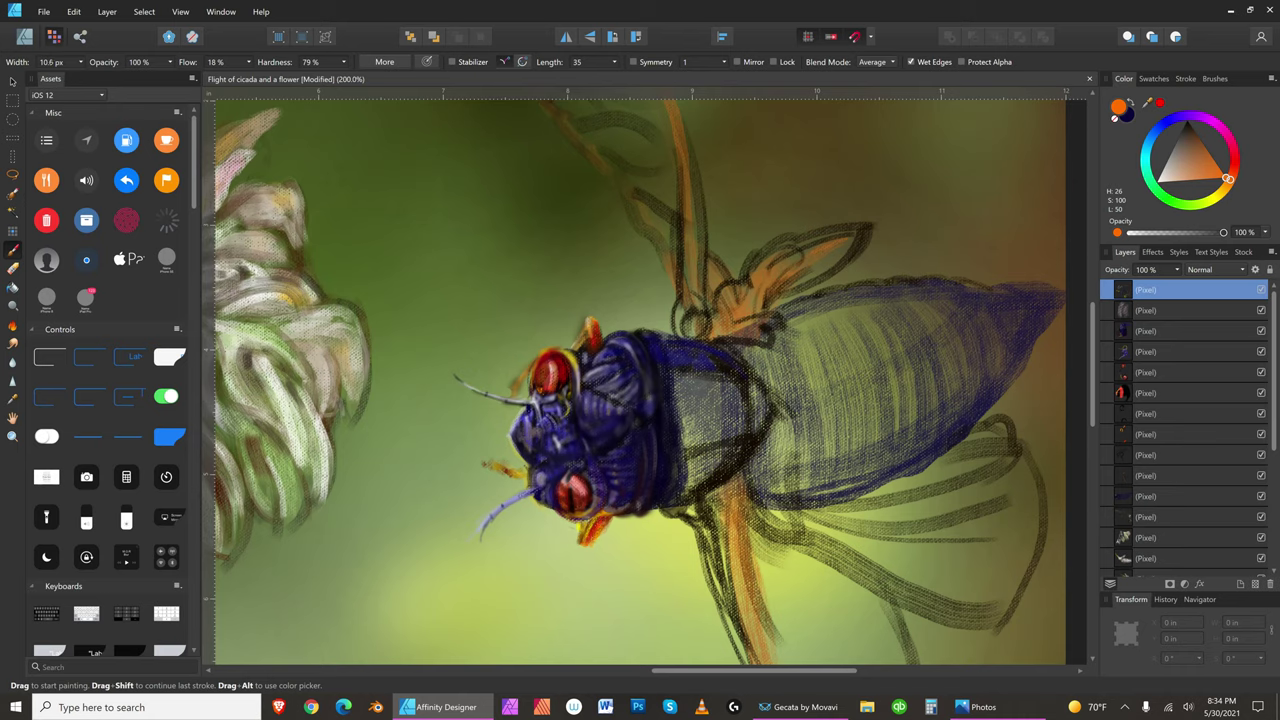
- Add red-orange (H 12, S 100, L 50) strokes to the lower front leg with an 8.4 px brush
key(bracketleft)
key(bracketleft)
drag(1229, 178, 1232, 169)
key(bracketleft)
key(bracketleft)
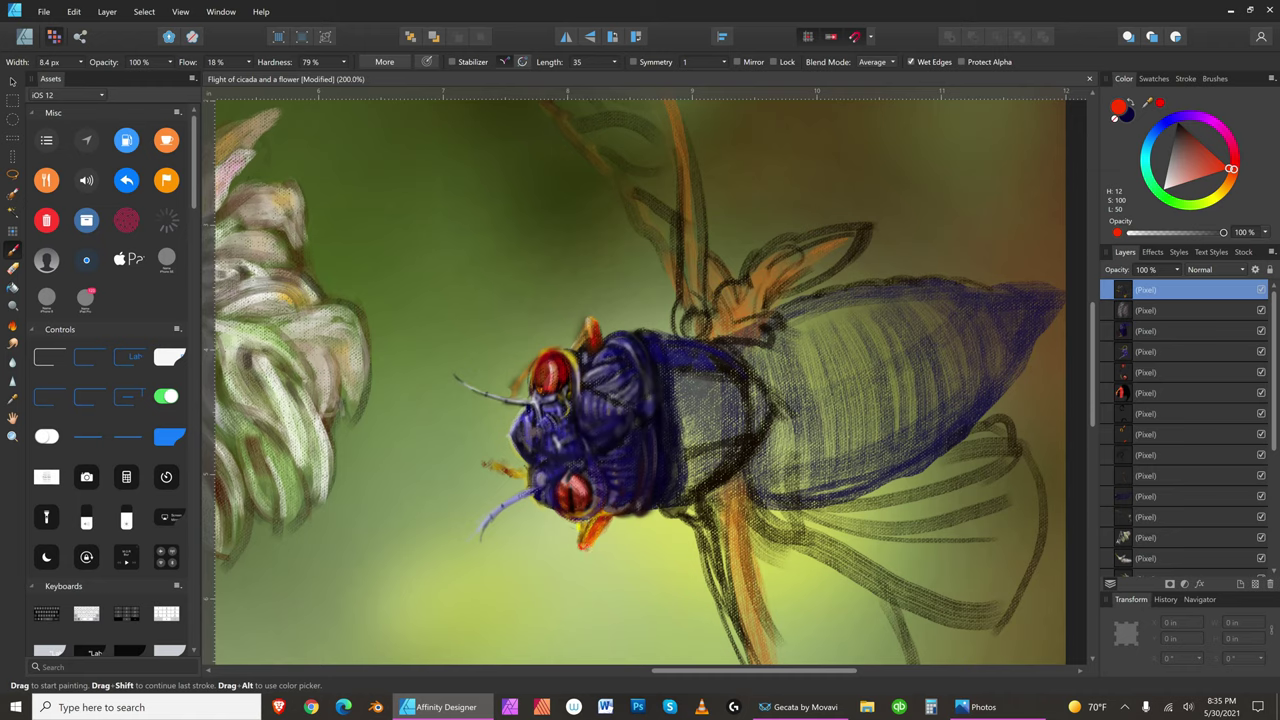
- Dab dark red (H 1, S 100, L 28) onto the tip of the lower front leg with a brush of about 10 px
drag(1229, 169, 1233, 164)
click(1203, 145)
key(bracketright)
key(bracketright)
key(bracketright)
key(bracketright)
click(589, 543)
click(593, 540)
click(590, 543)
key(bracketleft)
key(bracketleft)
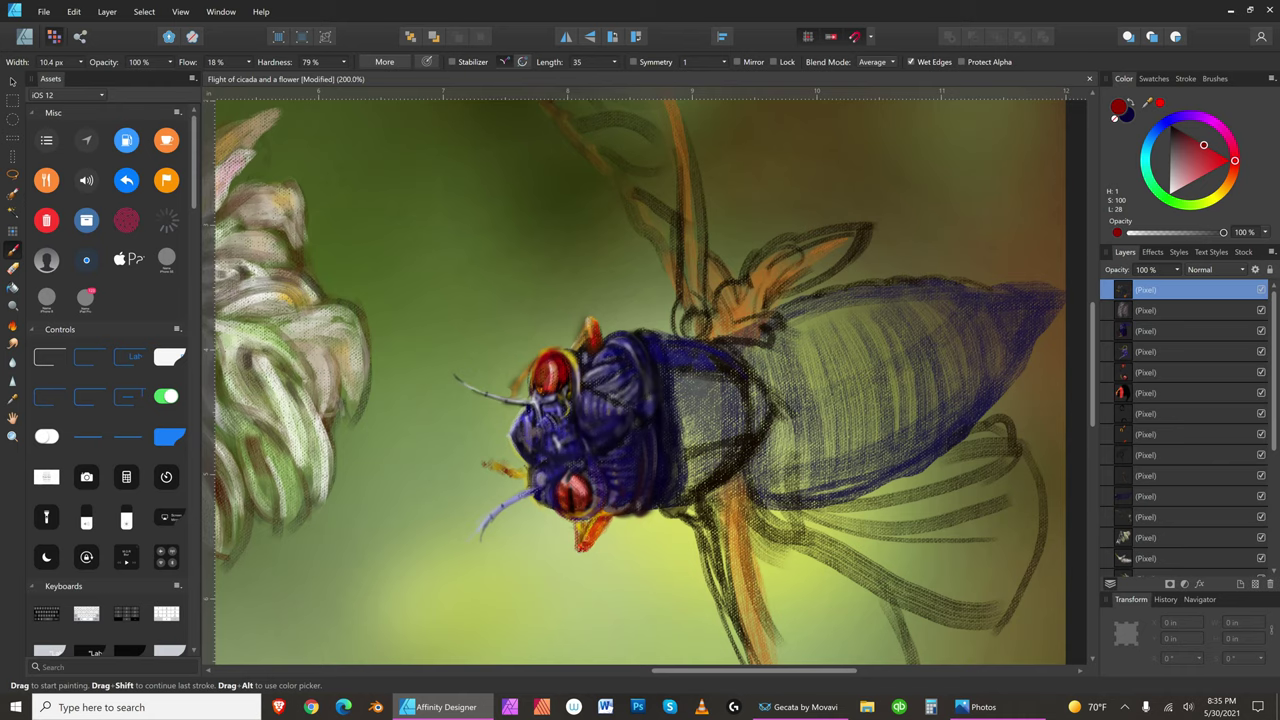
- Refine the lower front leg with red and dark crimson (H 353, S 75, L 13), narrowing the brush to 5.9 px, and save the illustration
key(bracketleft)
drag(1222, 155, 1242, 162)
key(bracketright)
key(bracketright)
key(bracketright)
key(bracketleft)
click(1191, 140)
click(1205, 146)
click(1236, 156)
click(1211, 149)
click(1181, 136)
key(bracketleft)
key(bracketleft)
key(bracketleft)
key(bracketleft)
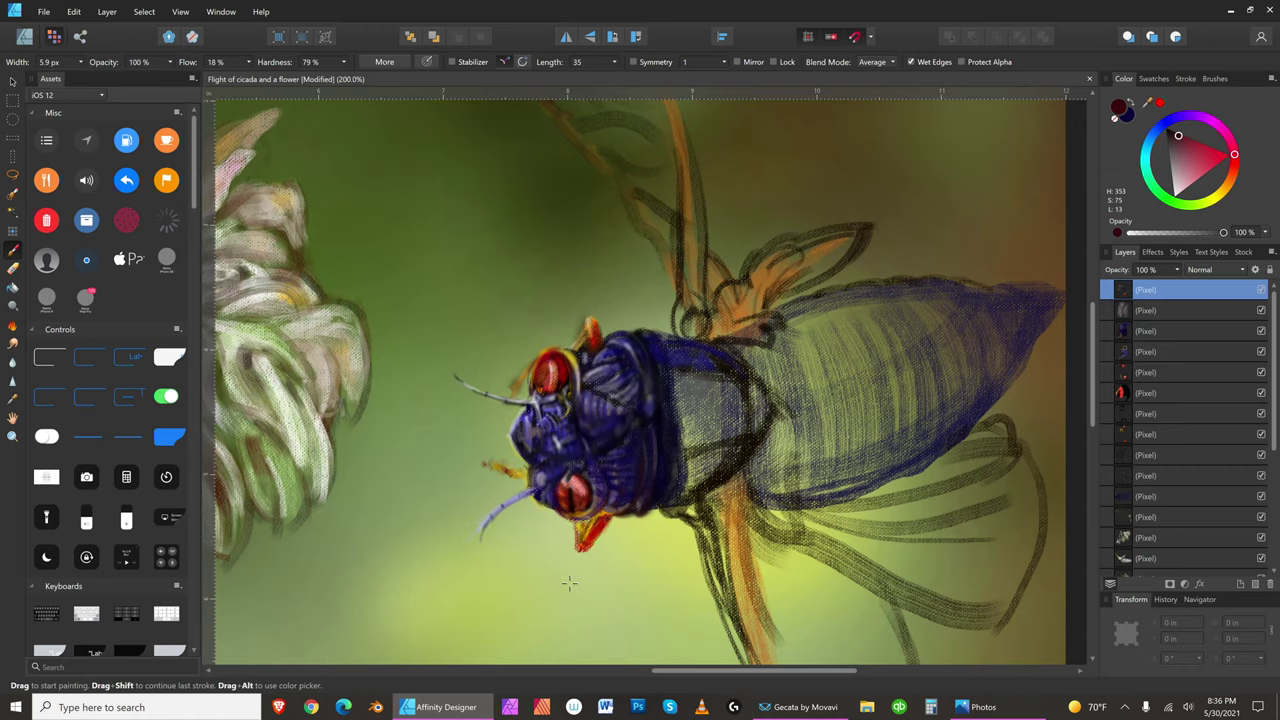
click(44, 11)
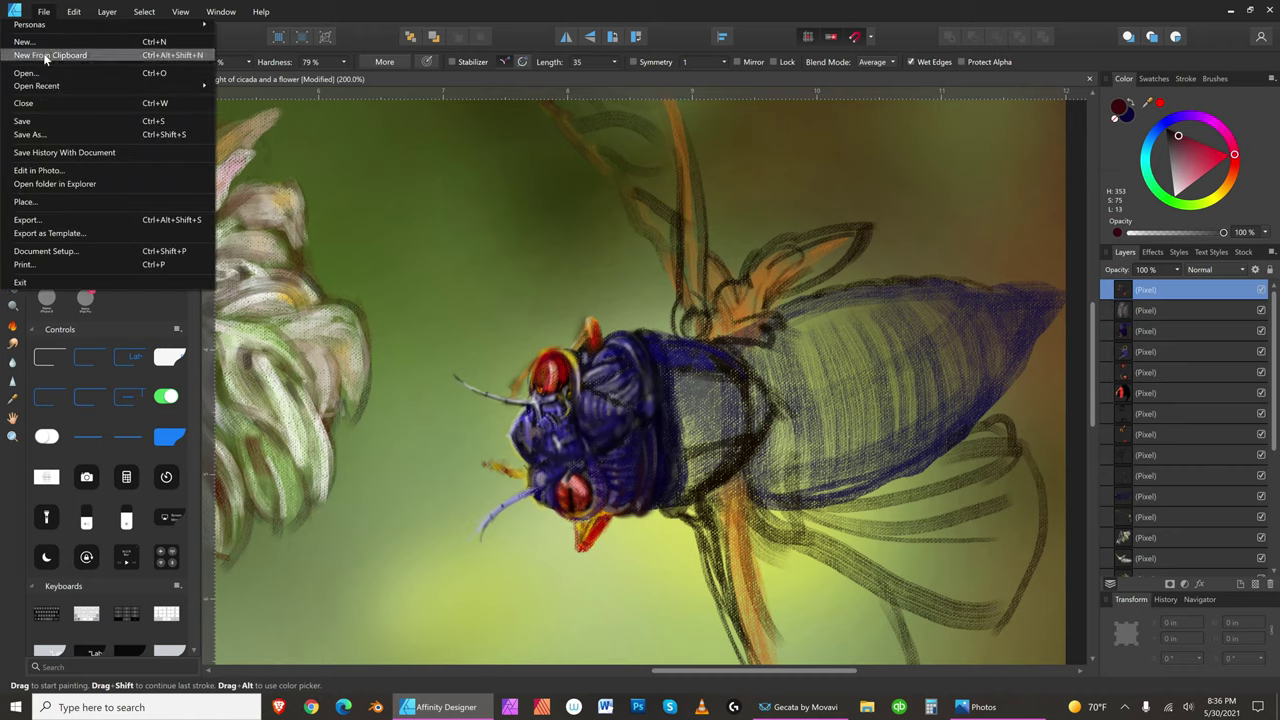
click(46, 121)
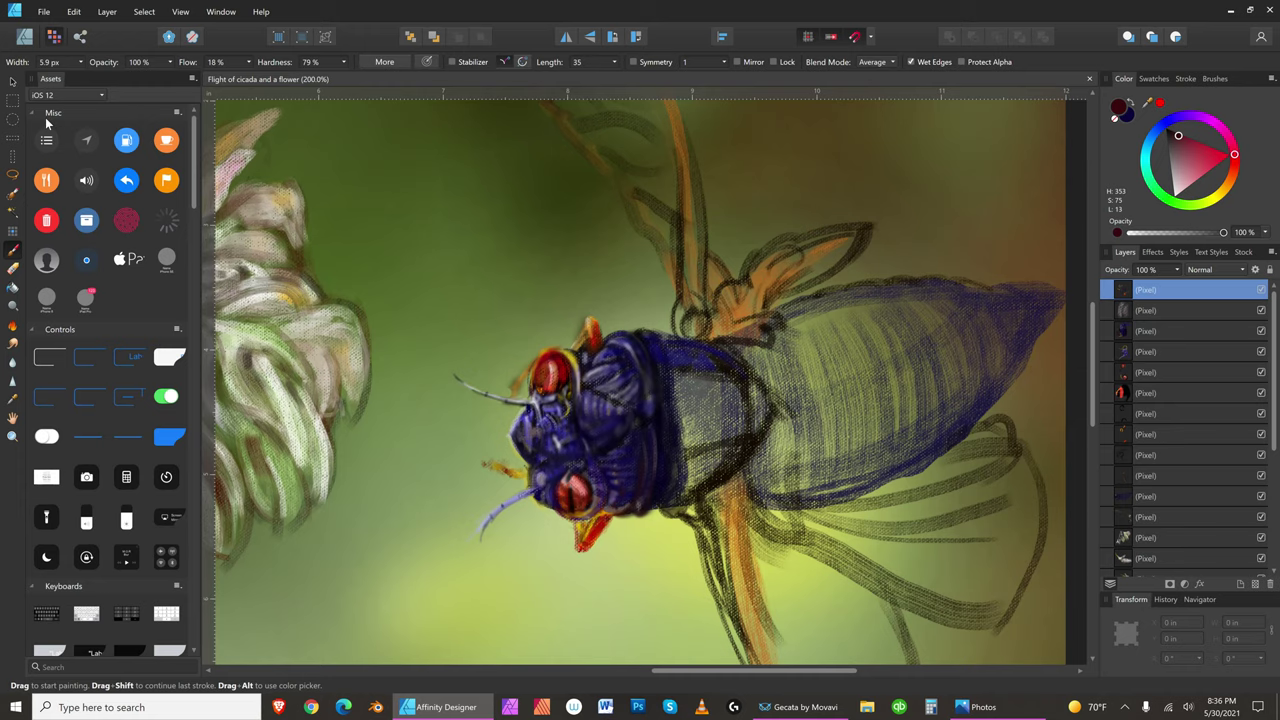
- Dab near-white highlights (H 115, S 100) onto the lower front leg, varying the brush size
click(1176, 195)
click(1175, 199)
click(1169, 127)
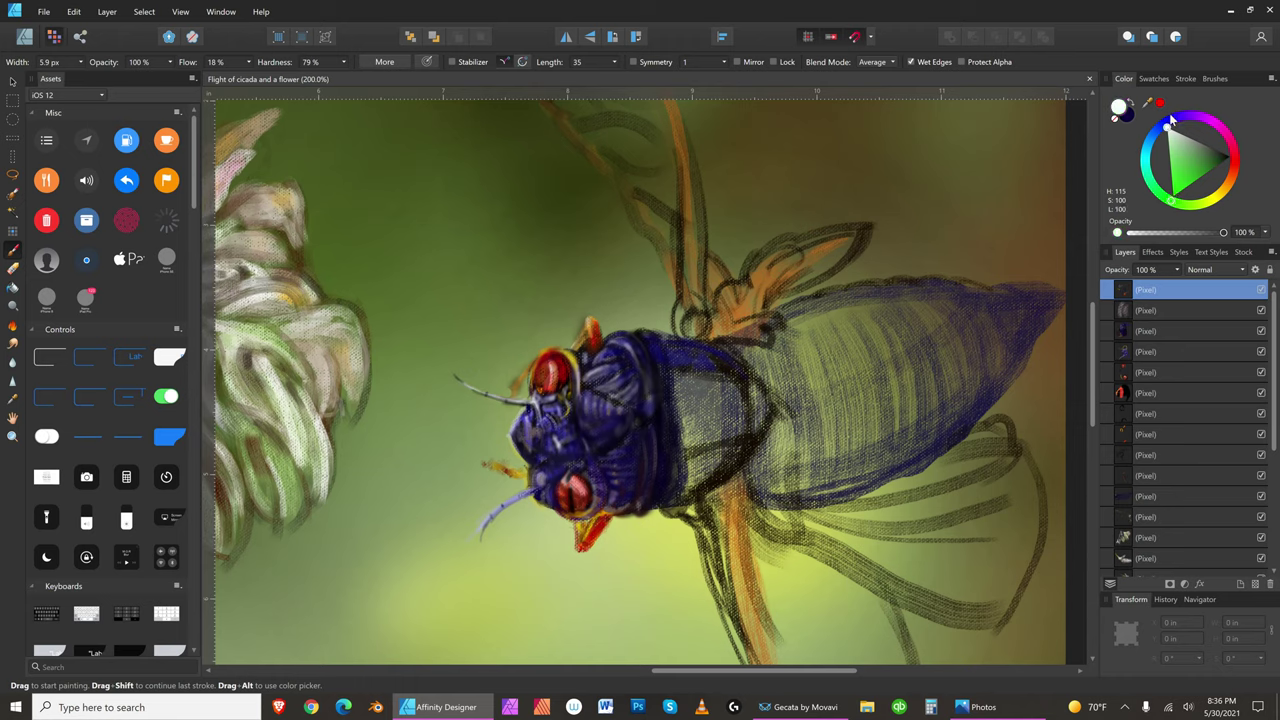
key(])
click(583, 543)
key(bracketleft)
key(bracketleft)
key(bracketleft)
key(bracketleft)
key(])
key(])
key([)
- Tone the lower front leg with mid-grey (H 115, S 0, L 48) and a darker grey, starting with a brush of about 8.6 px
click(1199, 142)
key(bracketleft)
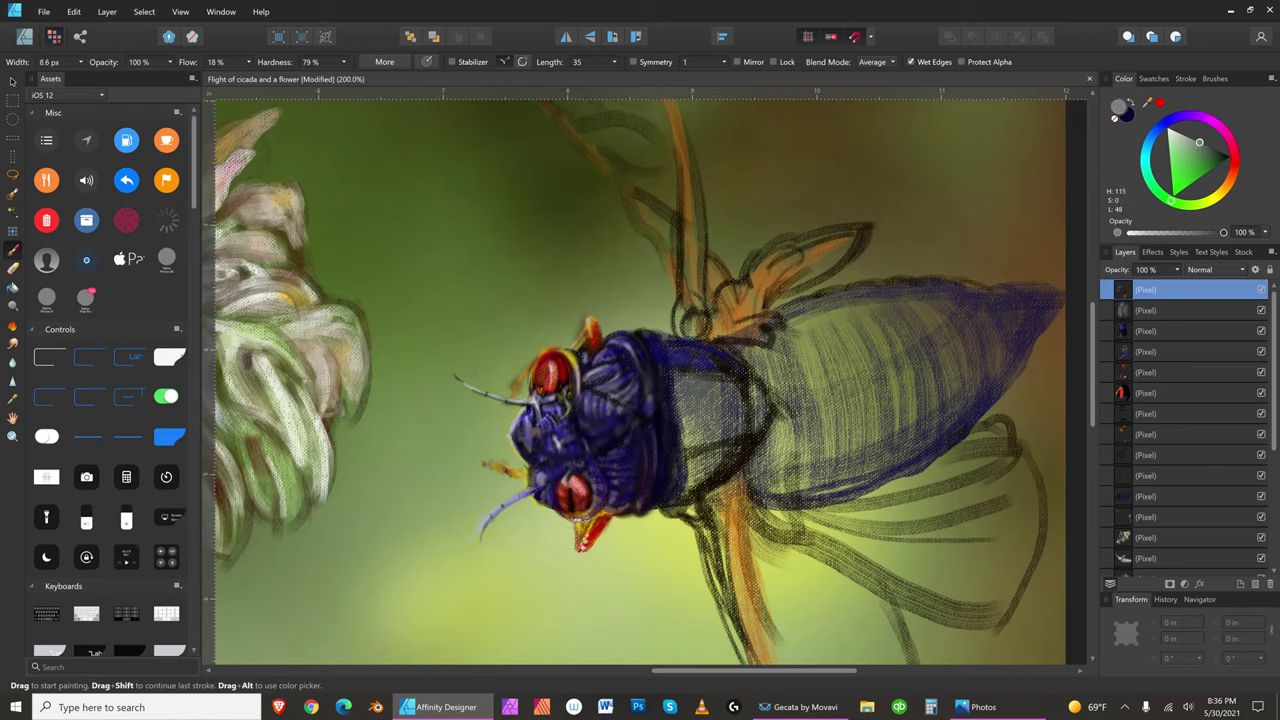
key(bracketleft)
key(bracketleft)
key(bracketleft)
key(bracketleft)
key(bracketleft)
key(bracketleft)
key(bracketleft)
key(bracketleft)
key(bracketleft)
key(bracketleft)
key(bracketleft)
click(1204, 150)
drag(1203, 147, 1213, 137)
key(bracketright)
key(bracketright)
key(bracketright)
key(bracketleft)
- Brush pale yellow-green (H 77, S 85, L 83) onto the lower front leg with a 10.2 px brush
click(1172, 151)
key(bracketleft)
key(bracketleft)
click(1190, 208)
drag(1208, 191, 1211, 203)
key(])
drag(586, 532, 589, 524)
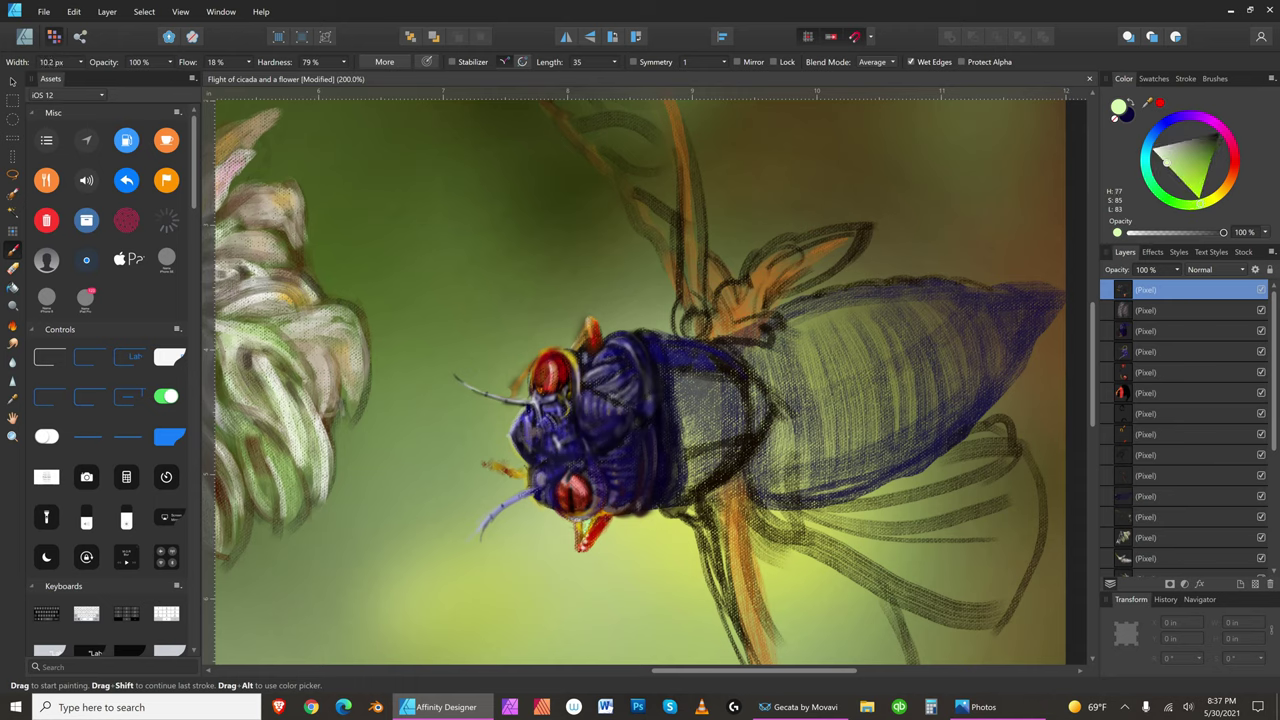
- Add thin pale yellow-green edge strokes around the lower eye and front leg, starting with a 4.5 px brush
key(bracketleft)
scroll(646, 382, down, 1)
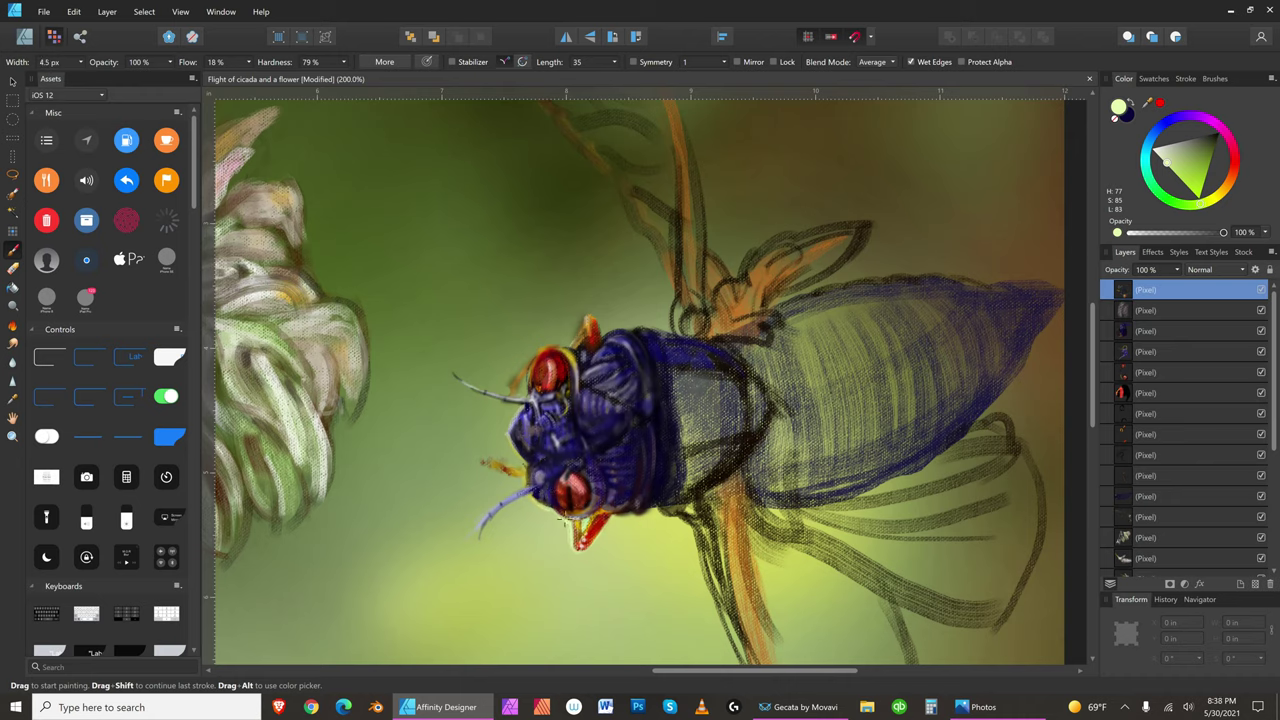
key(bracketright)
key(bracketright)
key(bracketright)
key(bracketleft)
key(bracketleft)
key(])
key(])
key(])
key(bracketleft)
key(bracketleft)
- Undo the most recent series of paint brush strokes
click(74, 11)
click(82, 25)
click(74, 11)
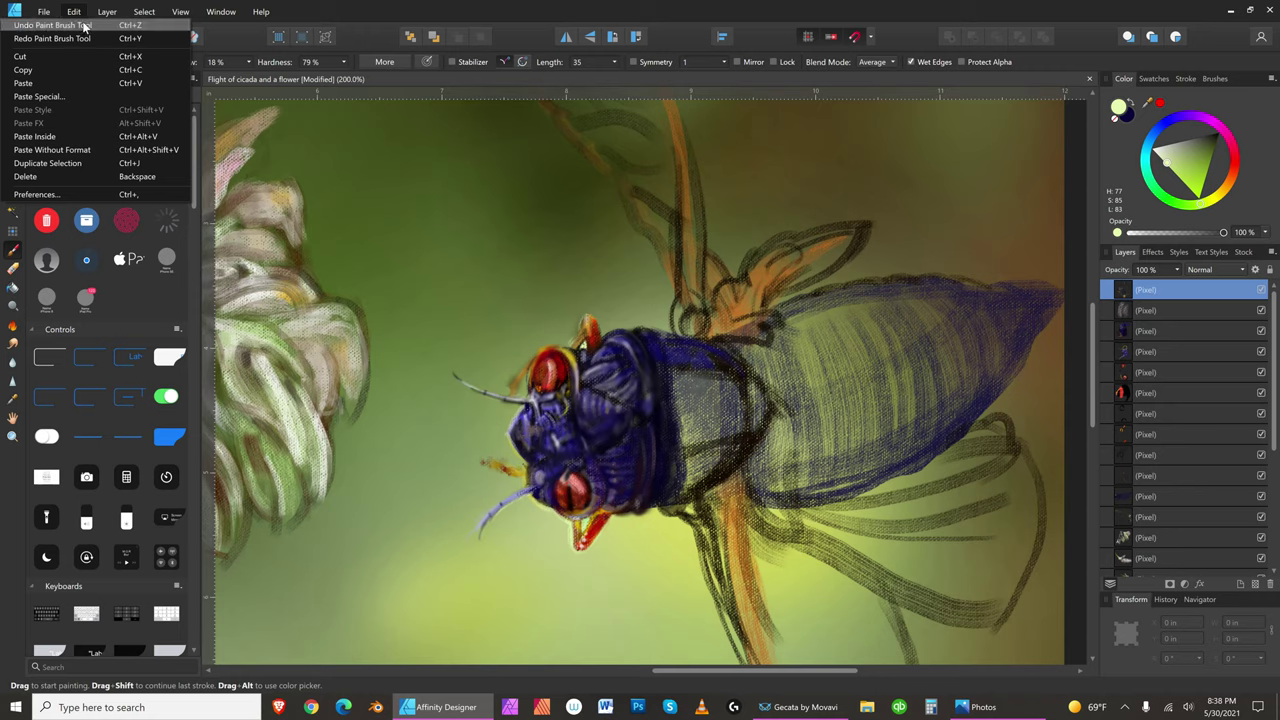
click(84, 23)
click(81, 14)
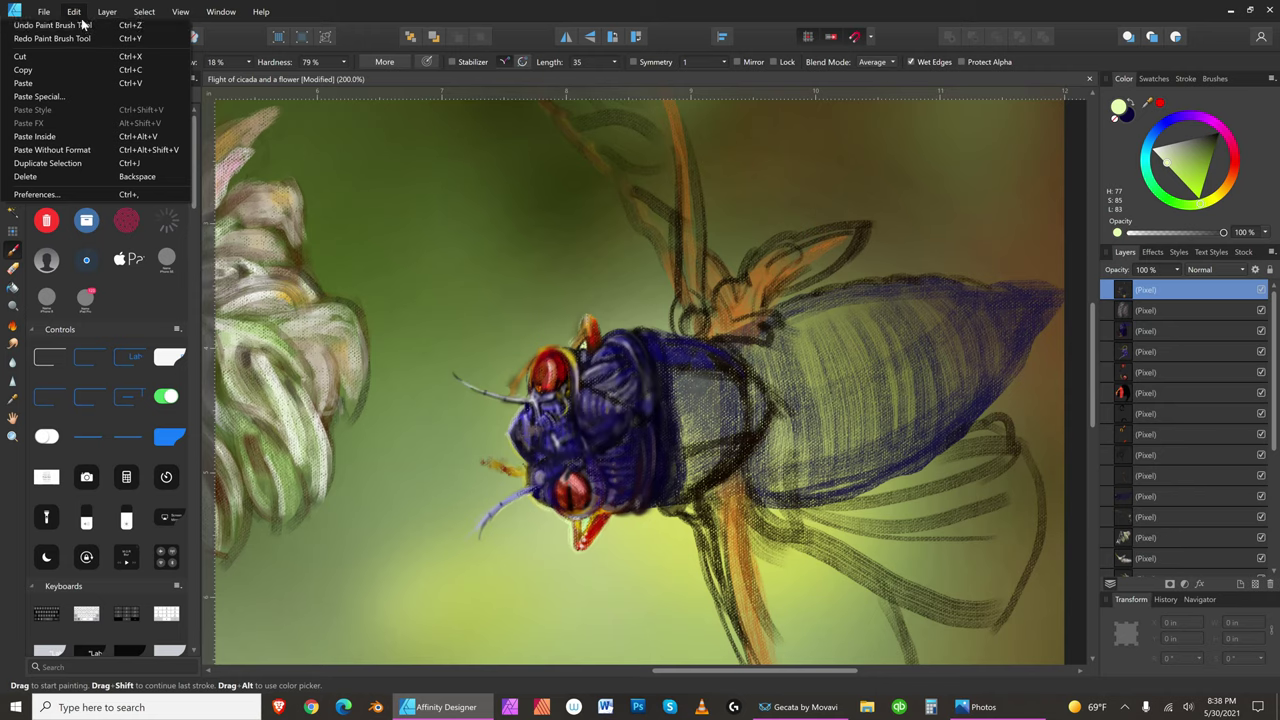
click(83, 24)
click(80, 14)
click(85, 24)
click(80, 14)
click(85, 26)
click(80, 14)
click(85, 24)
click(80, 14)
click(85, 24)
click(80, 14)
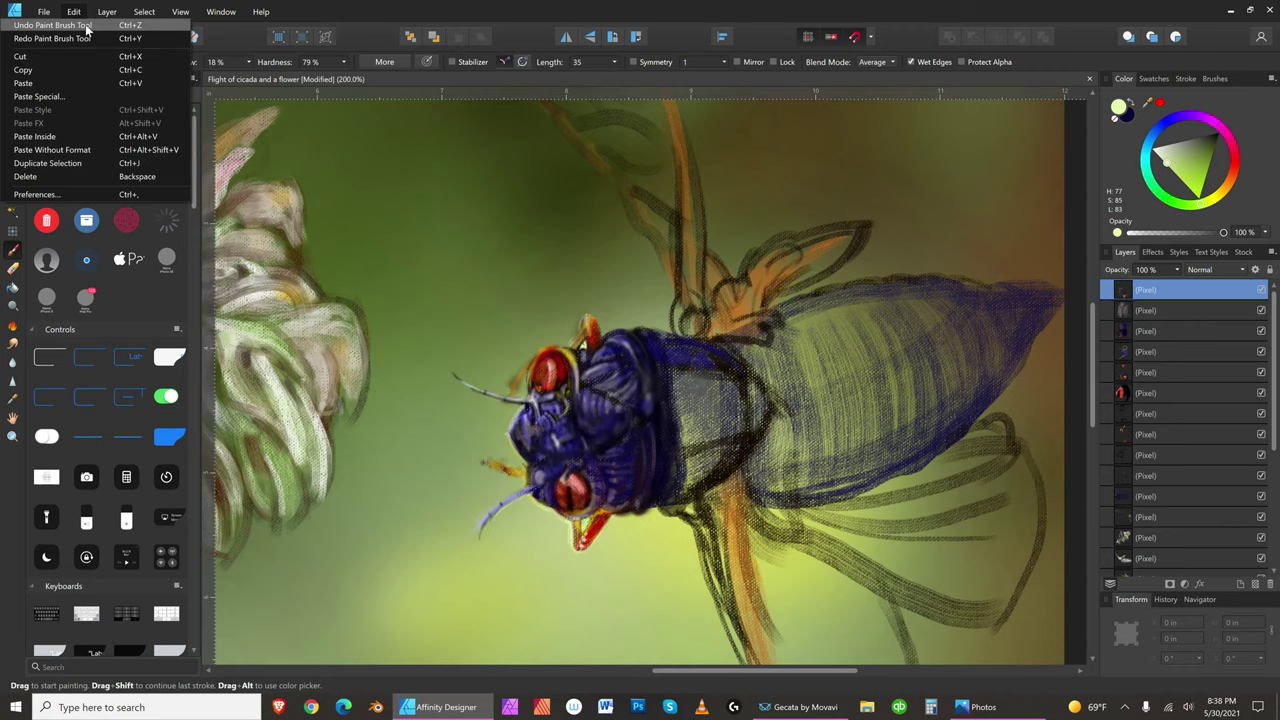
click(85, 24)
click(80, 14)
click(85, 26)
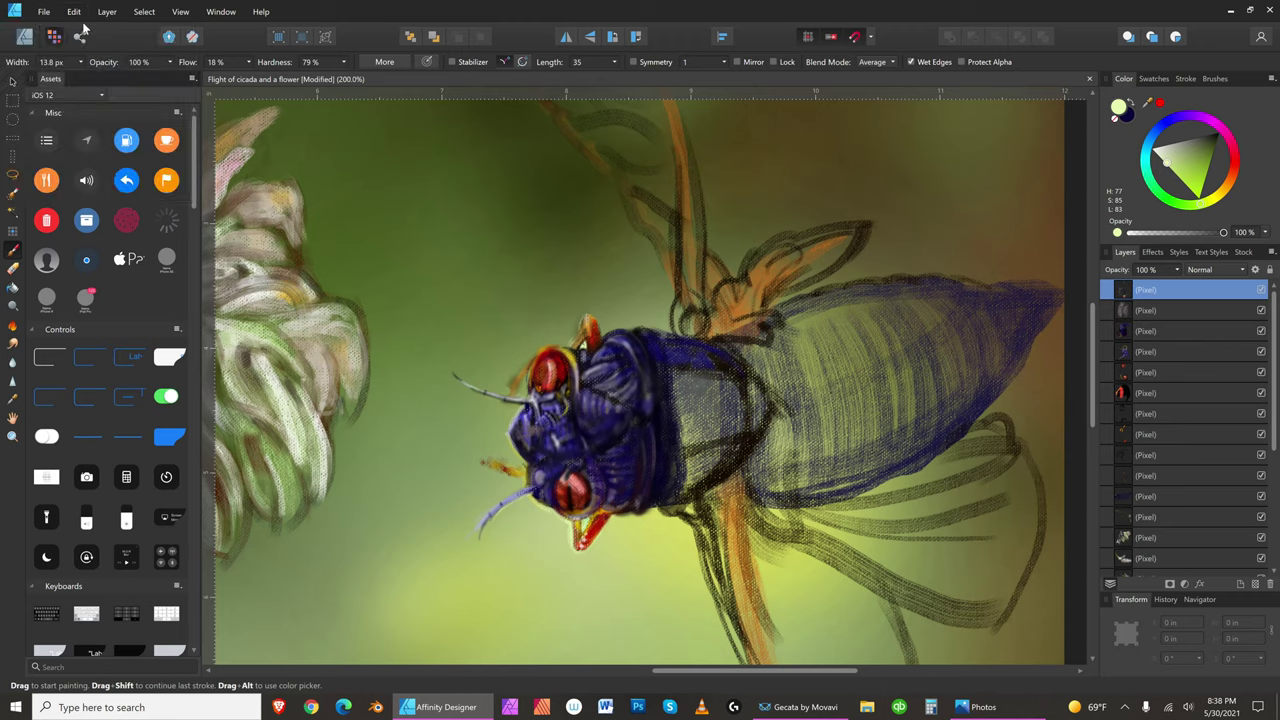
- Dab dark olive green (H 77, S 75, L 26) onto the upper front leg with a 13.8 px brush and save the illustration
click(1209, 160)
click(587, 340)
click(45, 12)
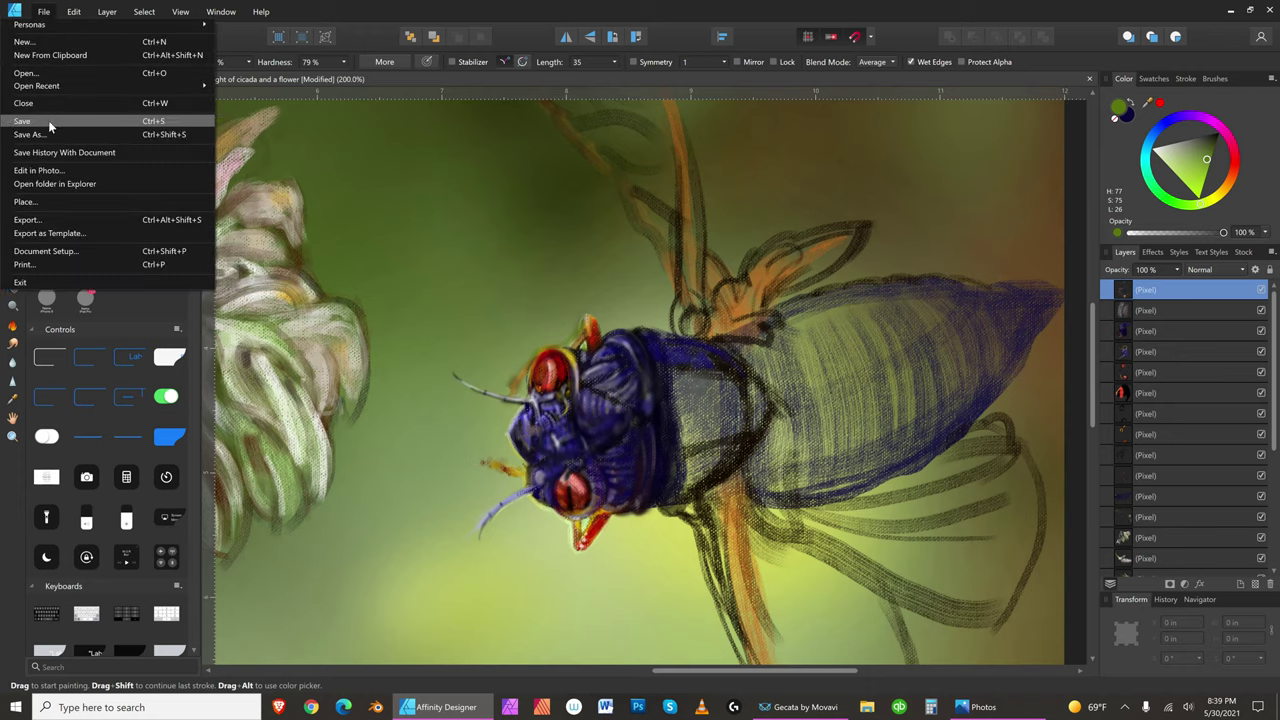
click(49, 120)
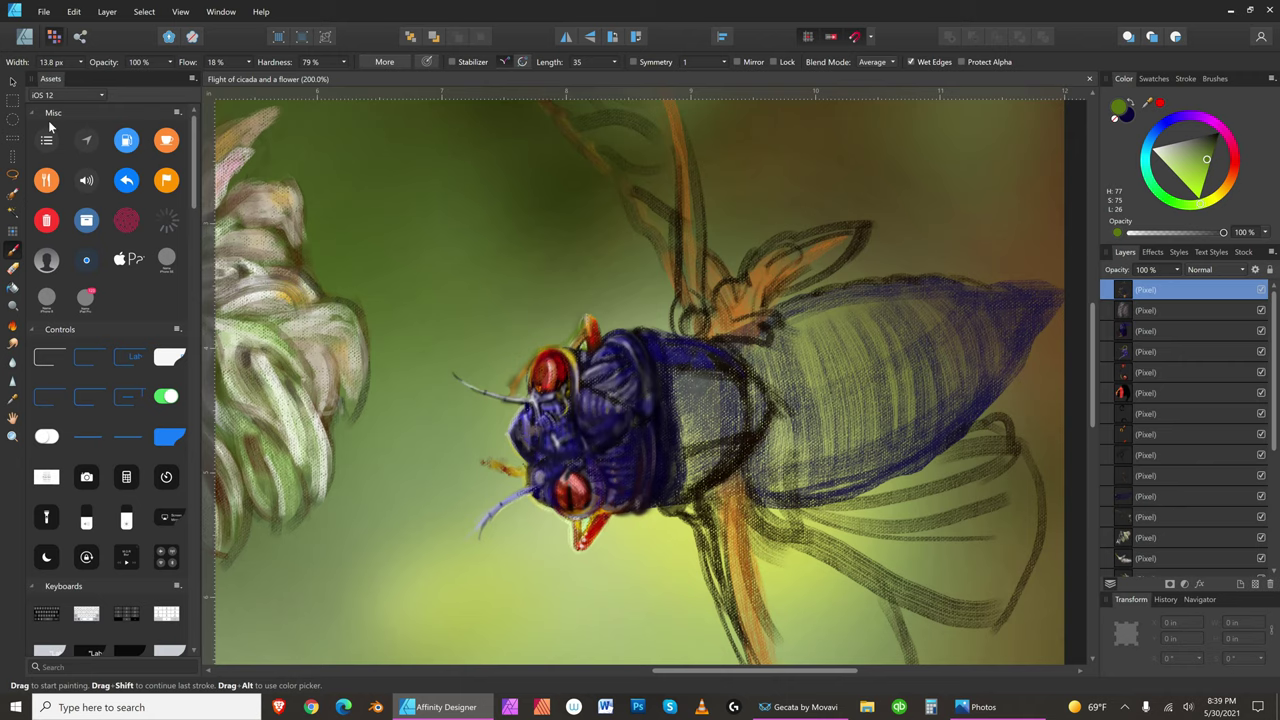
- Paint near-white highlights (H 77, S 100, L 98) on the upper red eye, starting with a 15.9 px brush and varying its width
click(1156, 150)
drag(546, 360, 551, 370)
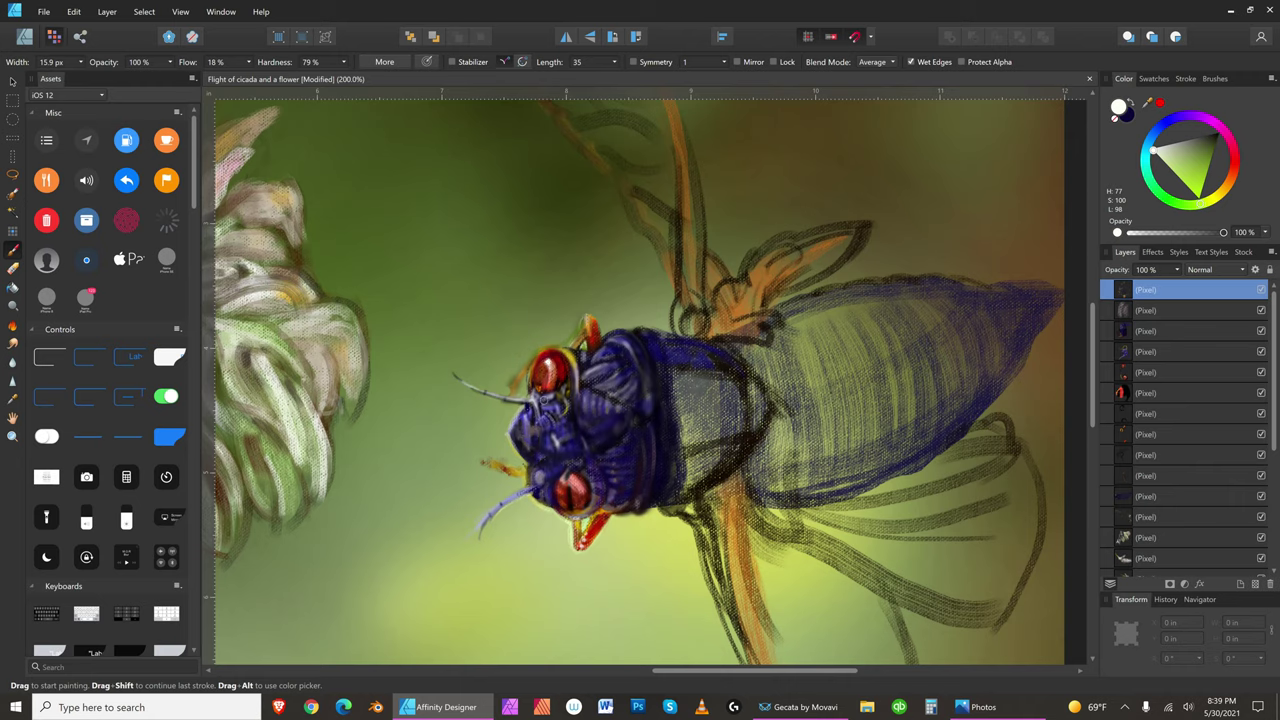
key(bracketleft)
key(bracketleft)
key(bracketleft)
key(bracketleft)
key(bracketleft)
key(bracketleft)
key(bracketleft)
key(bracketright)
key(bracketright)
key(bracketleft)
key(bracketright)
key(bracketright)
key(bracketright)
key(bracketright)
key(bracketright)
key(bracketright)
key(bracketright)
key(bracketleft)
key(bracketleft)
key(bracketleft)
key(bracketleft)
key(bracketleft)
key(bracketleft)
key(bracketleft)
- Paint bright blue (H 235, S 87, L 53) strokes along the upper thorax folds with a brush of about 10 px
click(1164, 123)
click(1180, 141)
drag(1180, 141, 1173, 136)
key(bracketright)
key(bracketright)
key(bracketright)
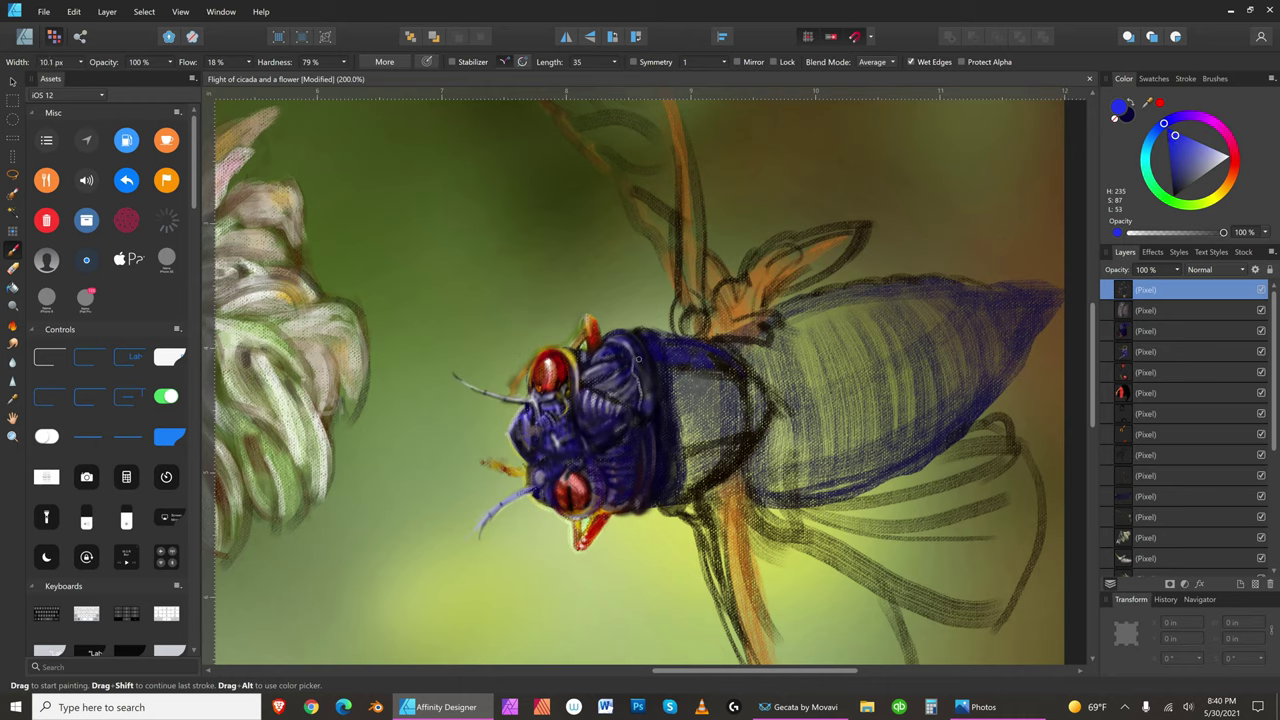
key(bracketleft)
drag(640, 382, 648, 422)
key(bracketright)
key(bracketleft)
key(bracketleft)
- Layer further blue tones over the thorax, darkening to H 235, S 100, L 26 and widening the brush to about 15 px
drag(1183, 155, 1210, 130)
key(bracketleft)
drag(1183, 160, 1191, 142)
click(1175, 168)
drag(1174, 169, 1171, 165)
key(bracketright)
key(bracketright)
key(bracketright)
key(bracketright)
key(bracketleft)
key(bracketleft)
key(bracketleft)
key(bracketright)
key(bracketright)
key(bracketleft)
key(bracketleft)
key(bracketleft)
key(bracketleft)
key(bracketright)
key(bracketleft)
key(bracketleft)
key(bracketright)
key(bracketright)
key(bracketright)
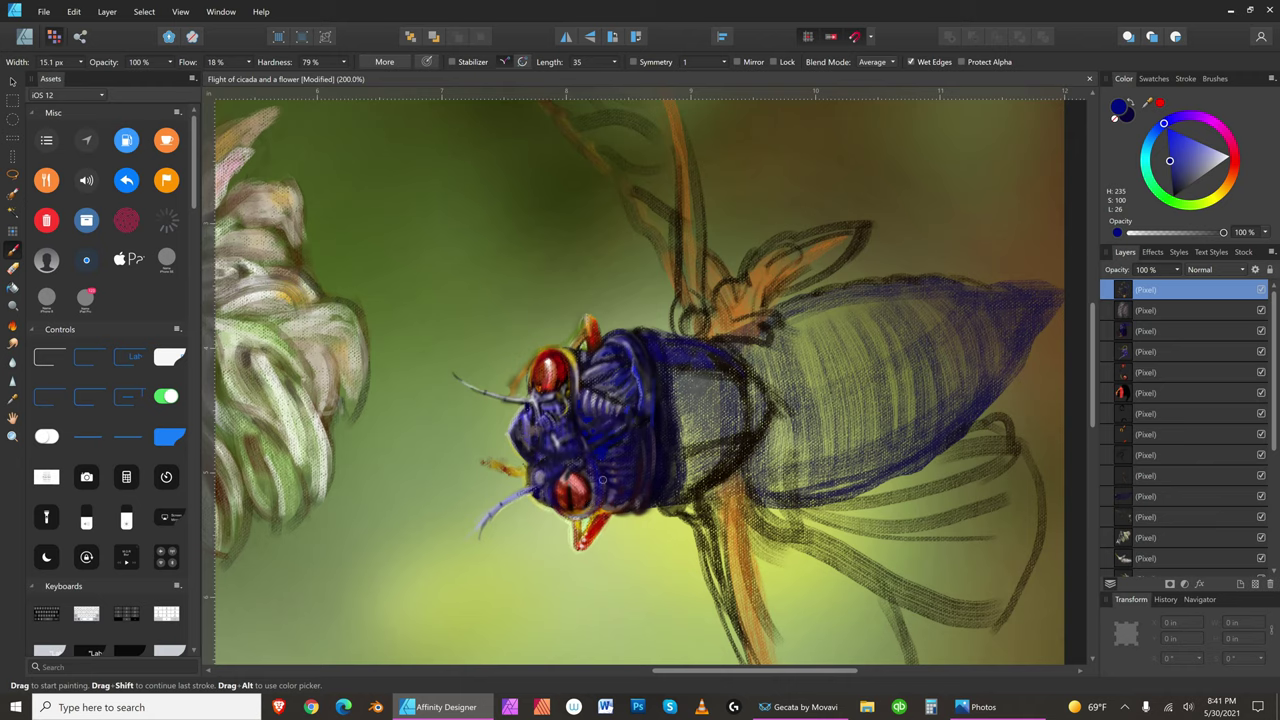
- Fill the lower thorax and its rear edge with deep blue (H 235, S 100, L 26), enlarging the brush to 24.1 px and beyond
key(bracketleft)
drag(600, 491, 605, 472)
key(bracketright)
key(bracketright)
key(bracketright)
mouse_move(667, 449)
mouse_down()
mouse_move(663, 463)
mouse_move(665, 448)
mouse_up()
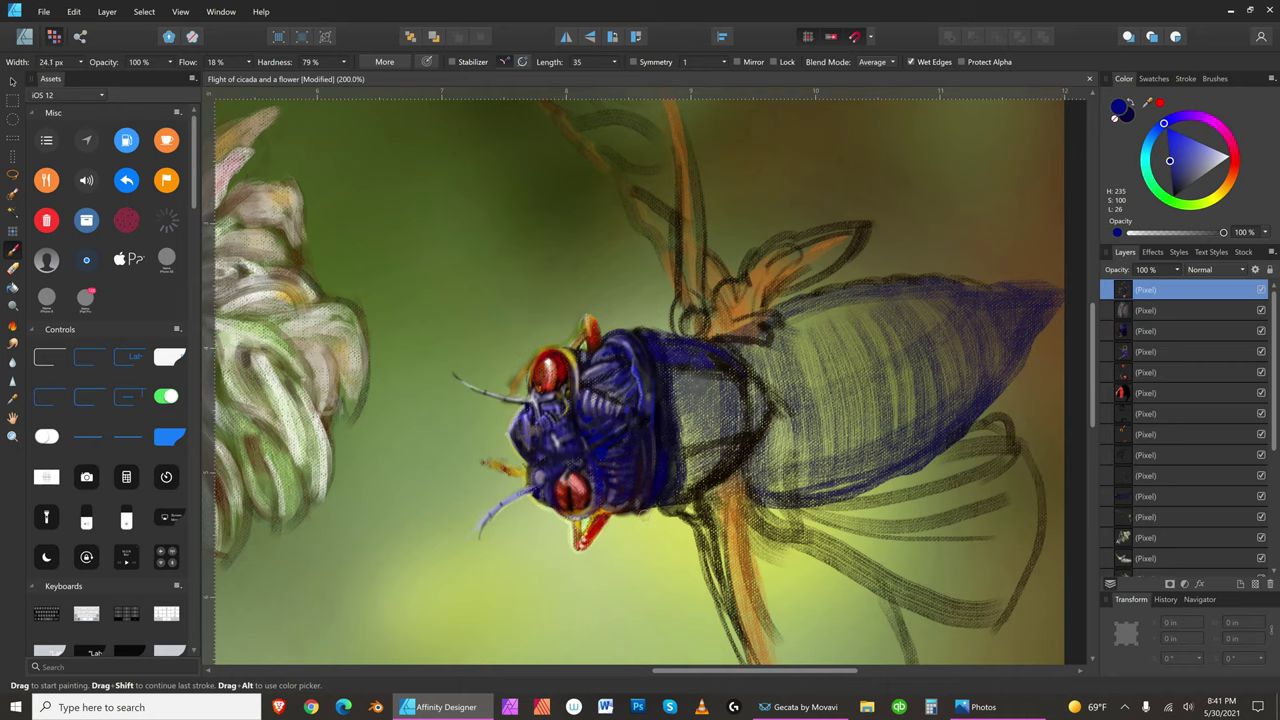
key(bracketright)
key(bracketright)
key(bracketright)
drag(655, 465, 636, 505)
key(bracketright)
key(bracketright)
key(bracketright)
key(bracketright)
- Shade the thorax with near-black blue (H 235, S 75, L 6), narrowing the brush from 29.1 to 20.2 px, and save the illustration
click(1175, 181)
click(1174, 189)
key(bracketleft)
key(bracketleft)
drag(624, 503, 630, 492)
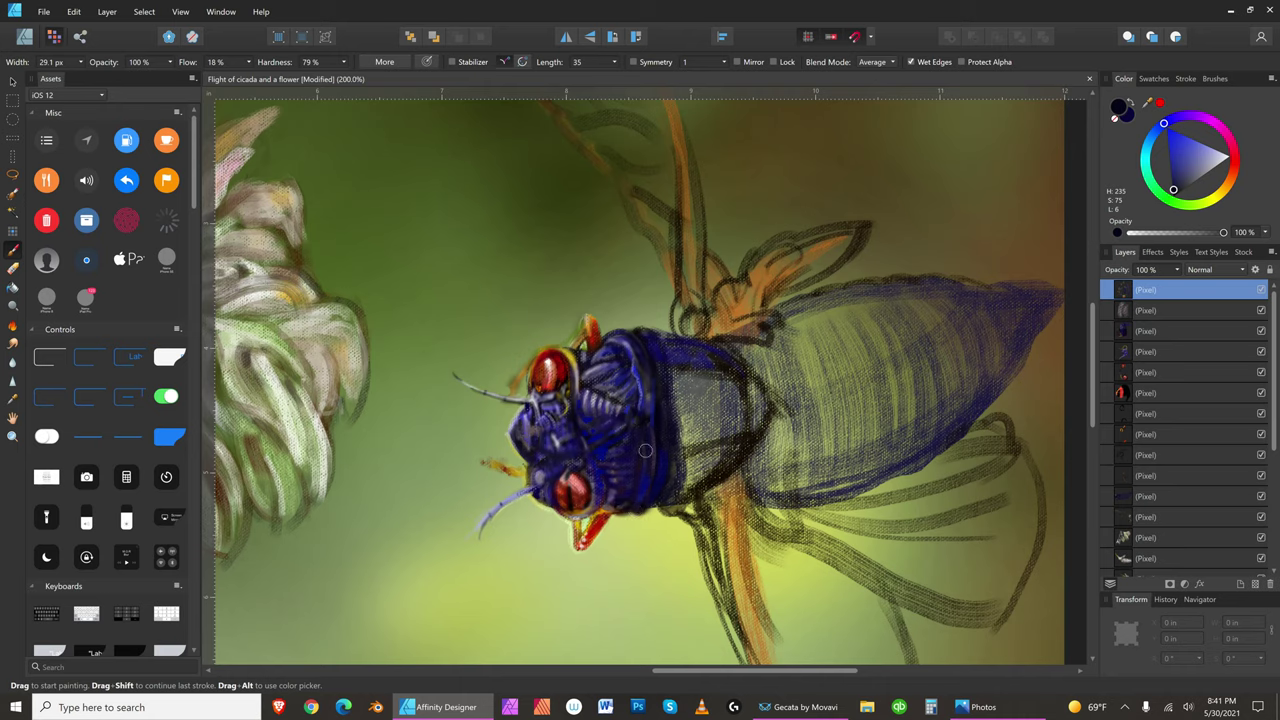
key(bracketleft)
mouse_move(654, 368)
mouse_down()
mouse_move(660, 348)
mouse_move(658, 360)
mouse_up()
key(bracketleft)
key(bracketleft)
key(bracketleft)
click(44, 11)
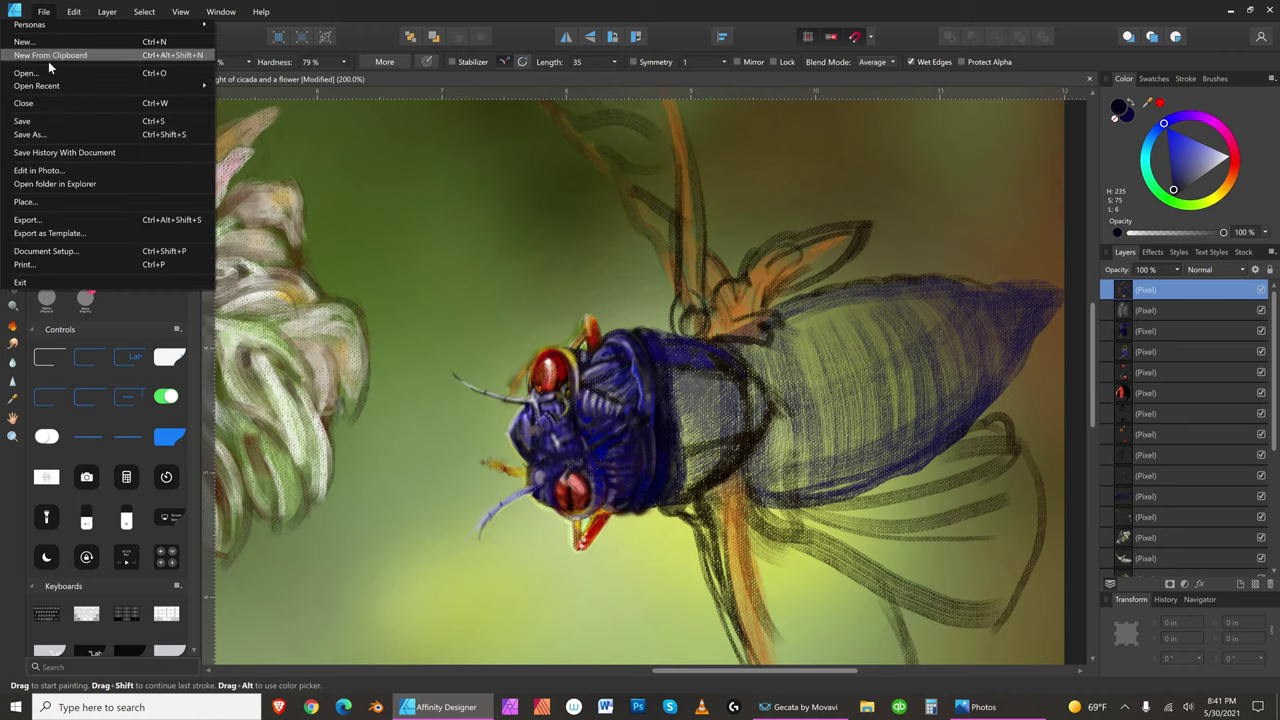
click(59, 122)
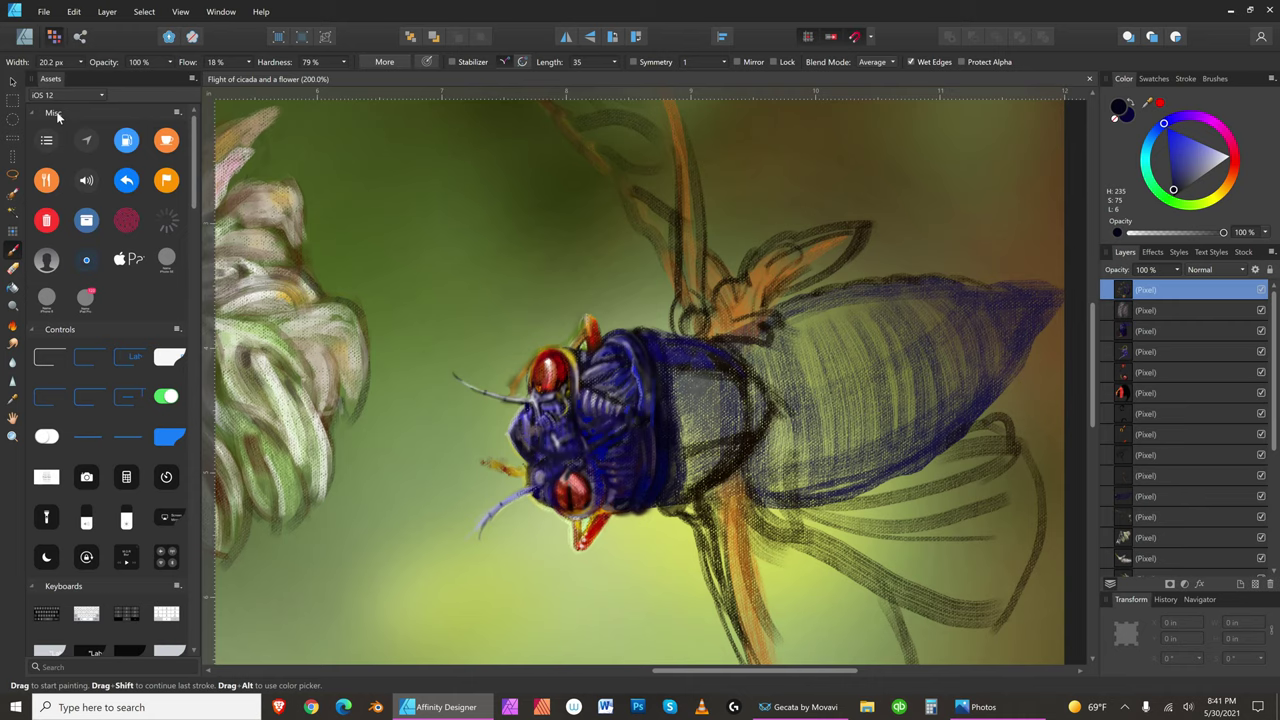
- Fill the rear thorax segment with near-black blue (H 235, S 100, L 3) using a brush of about 30.8 px
drag(1175, 190, 1178, 198)
key(bracketright)
key(bracketright)
key(bracketright)
key(bracketright)
key(bracketright)
mouse_move(690, 386)
mouse_down()
mouse_move(748, 393)
mouse_move(681, 402)
mouse_move(739, 410)
mouse_move(675, 433)
mouse_move(741, 432)
mouse_move(622, 470)
mouse_move(651, 484)
mouse_move(735, 407)
mouse_move(747, 427)
mouse_move(731, 459)
mouse_move(689, 486)
mouse_move(745, 446)
mouse_up()
key(bracketleft)
key(bracketleft)
key(bracketleft)
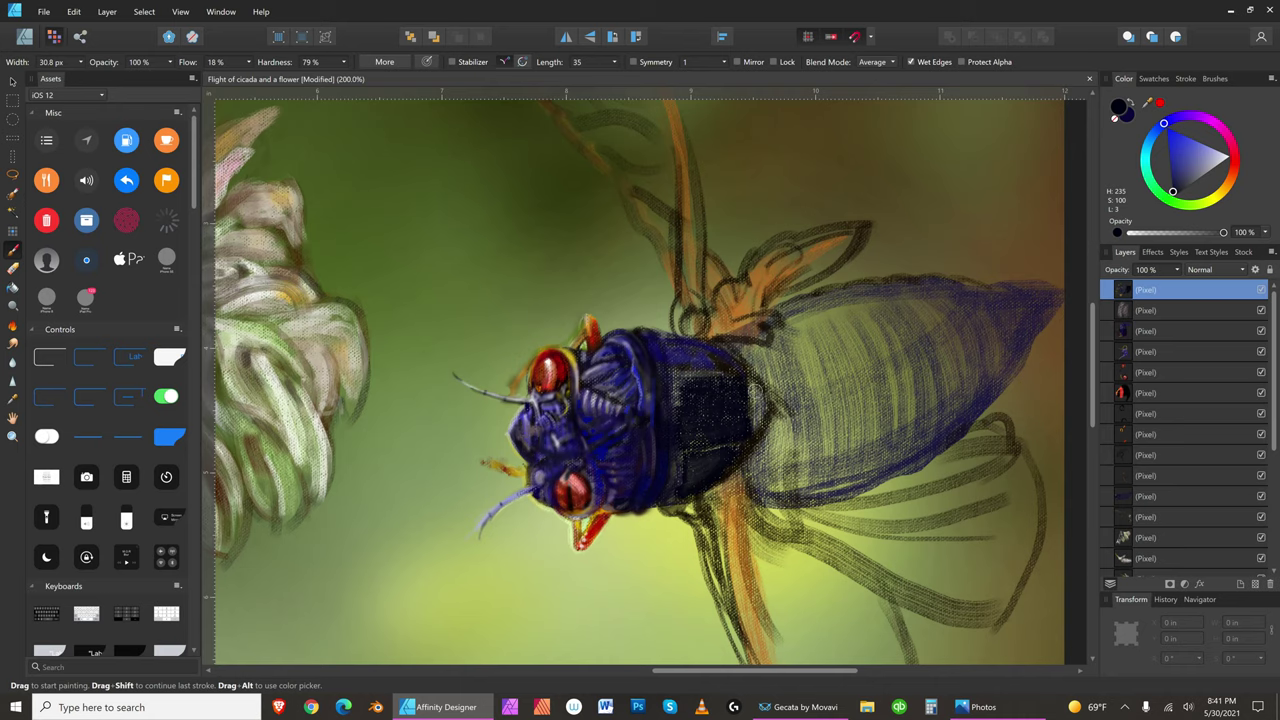
mouse_move(758, 406)
mouse_down()
mouse_move(759, 390)
mouse_move(752, 425)
mouse_up()
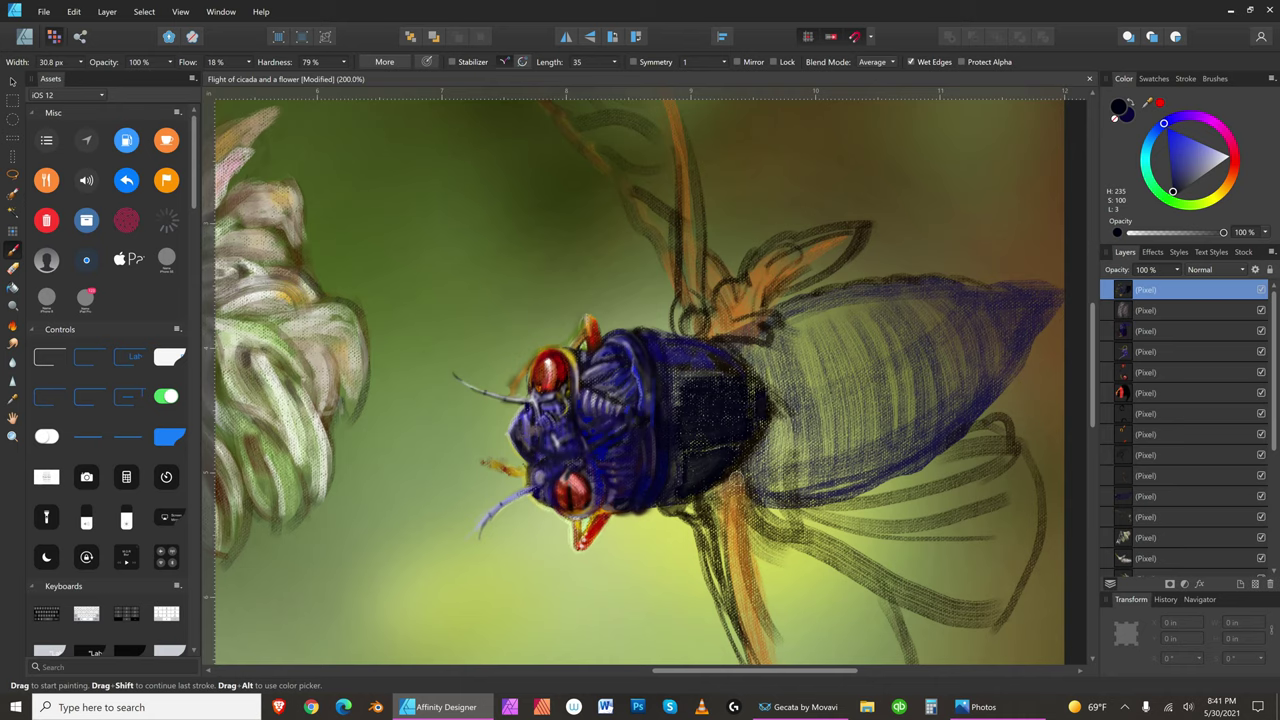
- Paint a first grey highlight (H 235, S 4, L 60) near the upper rear edge of the dark thorax segment
click(1206, 171)
key(bracketleft)
key(bracketleft)
key(bracketleft)
key(bracketleft)
drag(722, 376, 752, 390)
key(bracketright)
key(bracketright)
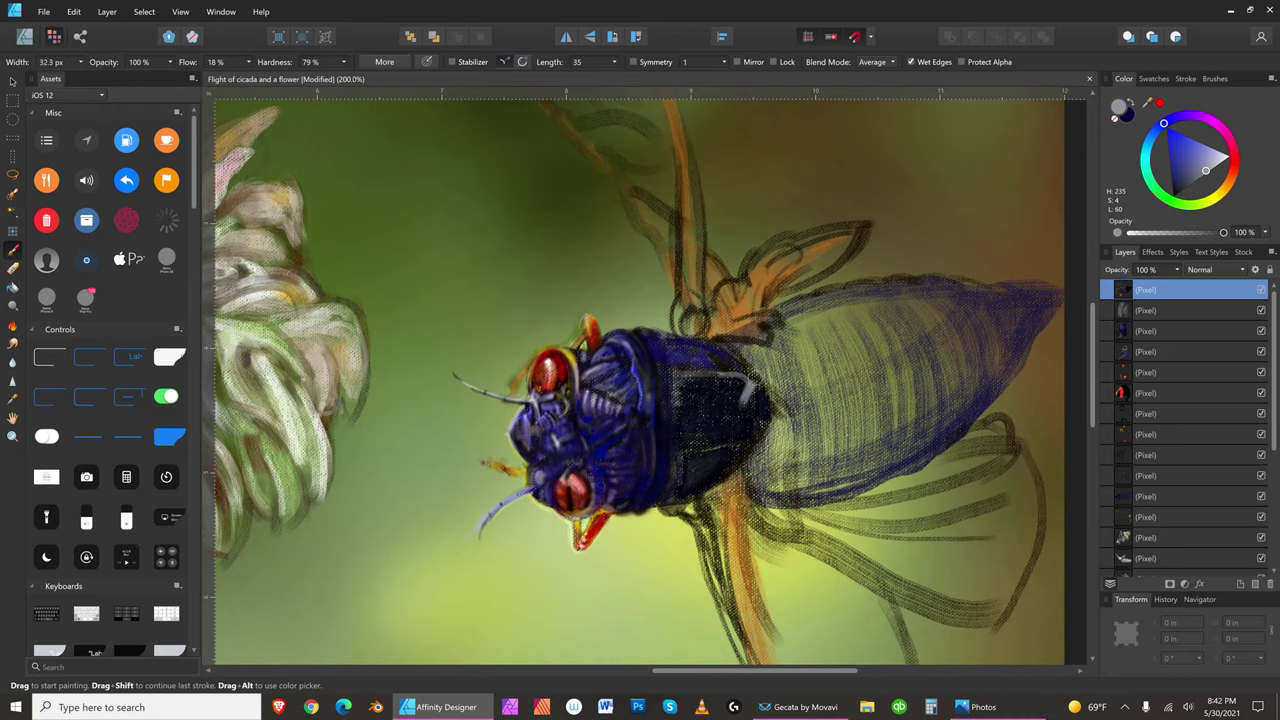
- Extend the grey highlights down the rear edge and across the dark thorax segment, varying the brush size and ending at 31.8 px
key(bracketleft)
key(bracketleft)
key(bracketleft)
key(bracketright)
key(bracketright)
key(bracketleft)
key(bracketright)
key(bracketright)
key(bracketright)
key(bracketright)
key(bracketright)
key(bracketright)
key(bracketright)
key(bracketright)
key(bracketright)
key(bracketleft)
key(bracketleft)
mouse_move(724, 425)
mouse_down()
mouse_move(737, 378)
mouse_move(692, 382)
mouse_up()
key(bracketleft)
key(bracketleft)
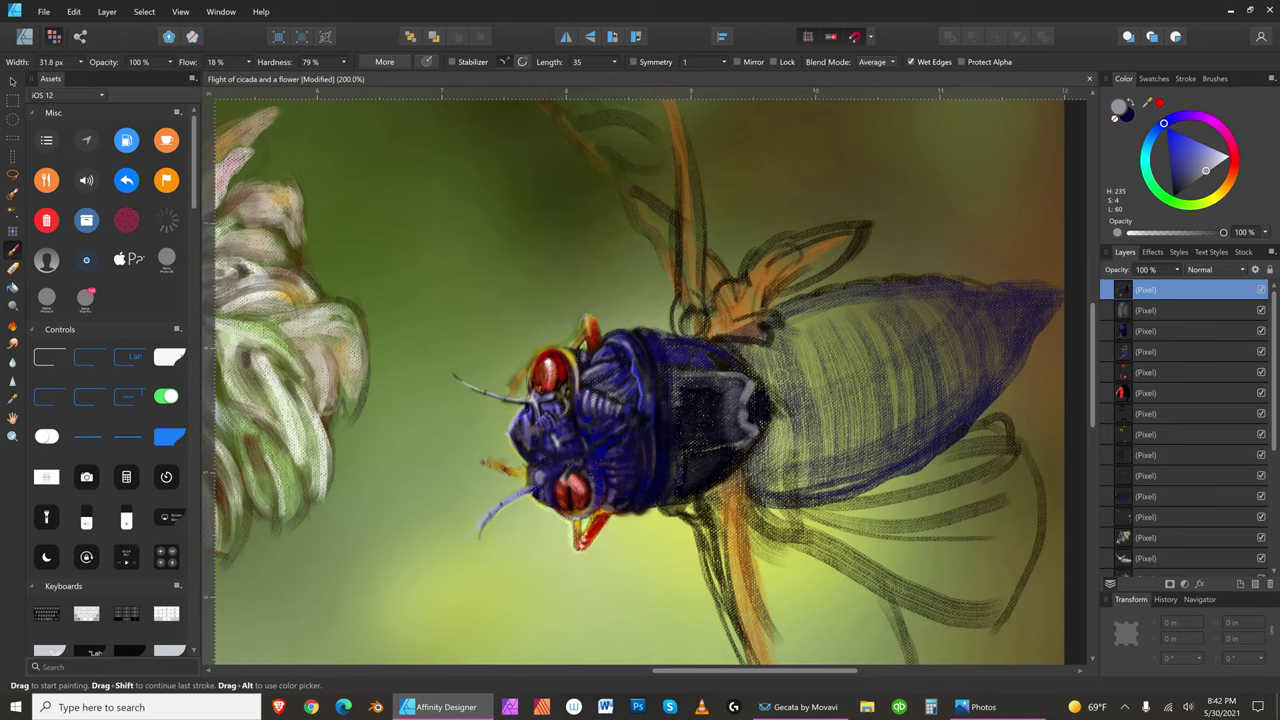
- Add soft grey strokes along the upper rear contour of the thorax, reducing the brush to 29.8 px
key(bracketright)
key(bracketright)
key(bracketright)
key(bracketright)
drag(721, 353, 757, 396)
key(bracketleft)
key(bracketleft)
key(bracketleft)
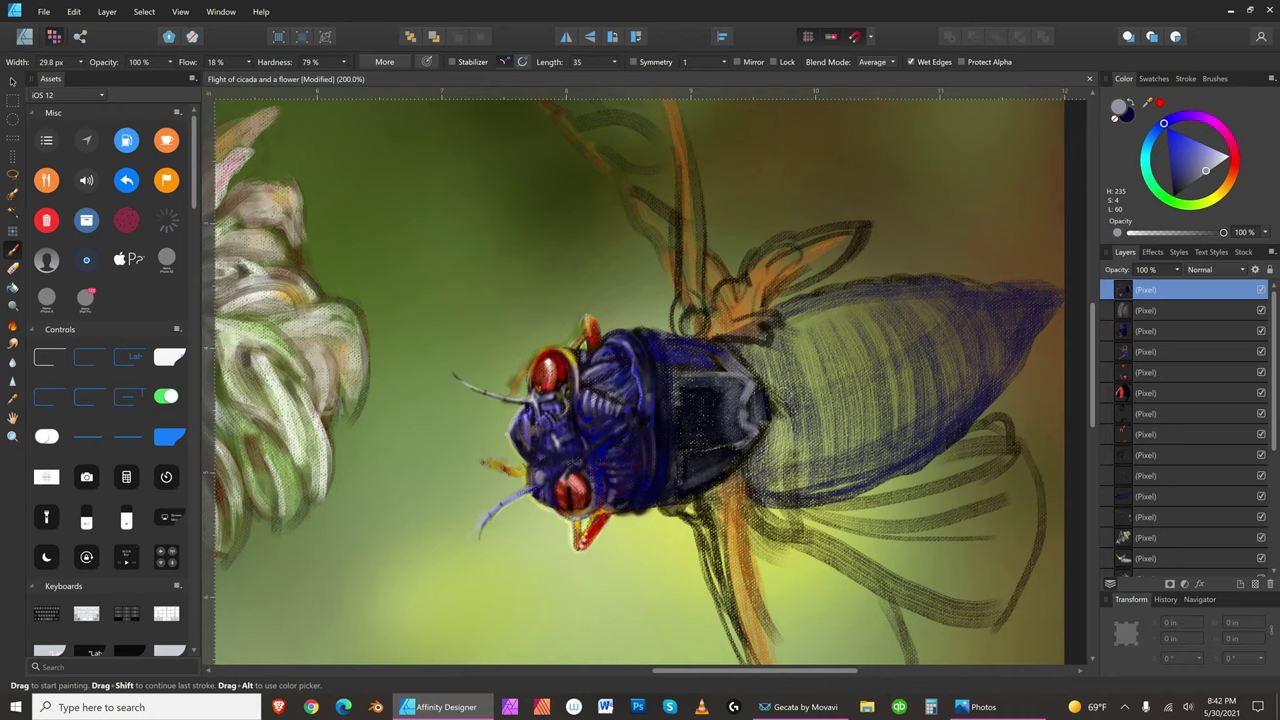
- Shade the lower half of the rear thorax with dark blue (H 235, S 42, L 17) and black, narrowing the brush to 18.3 px
click(1178, 182)
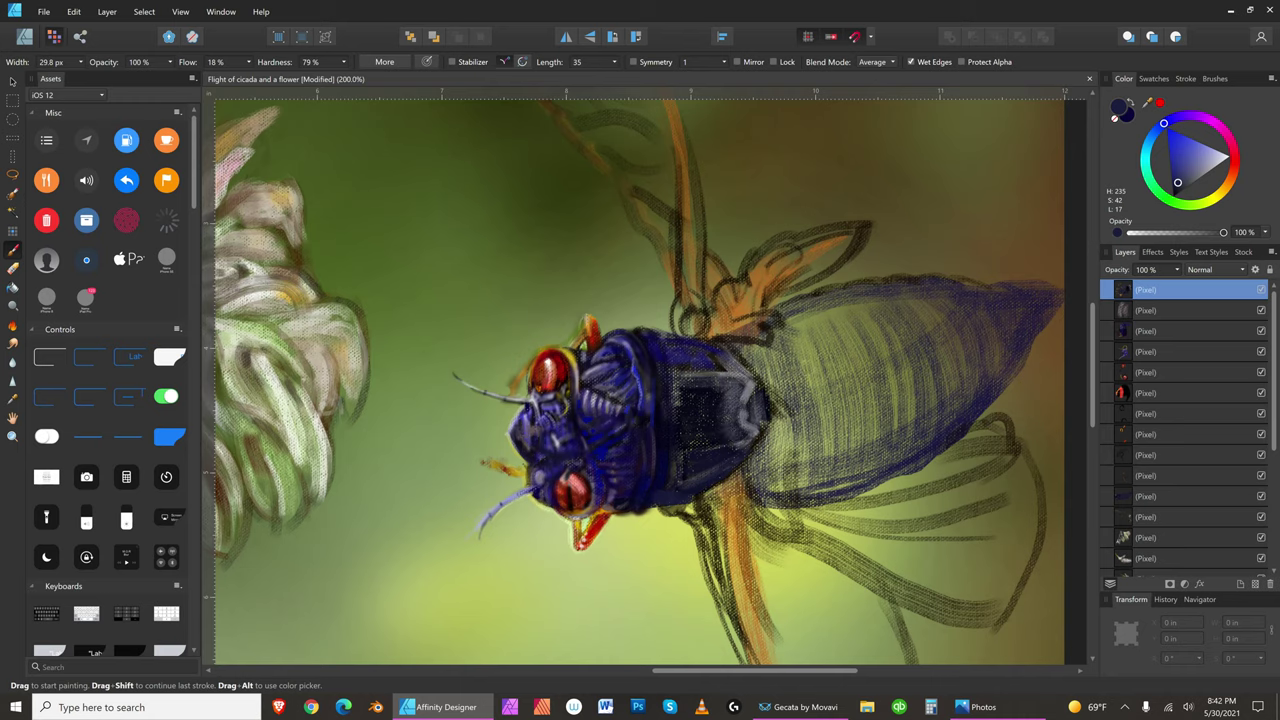
drag(1184, 188, 1196, 185)
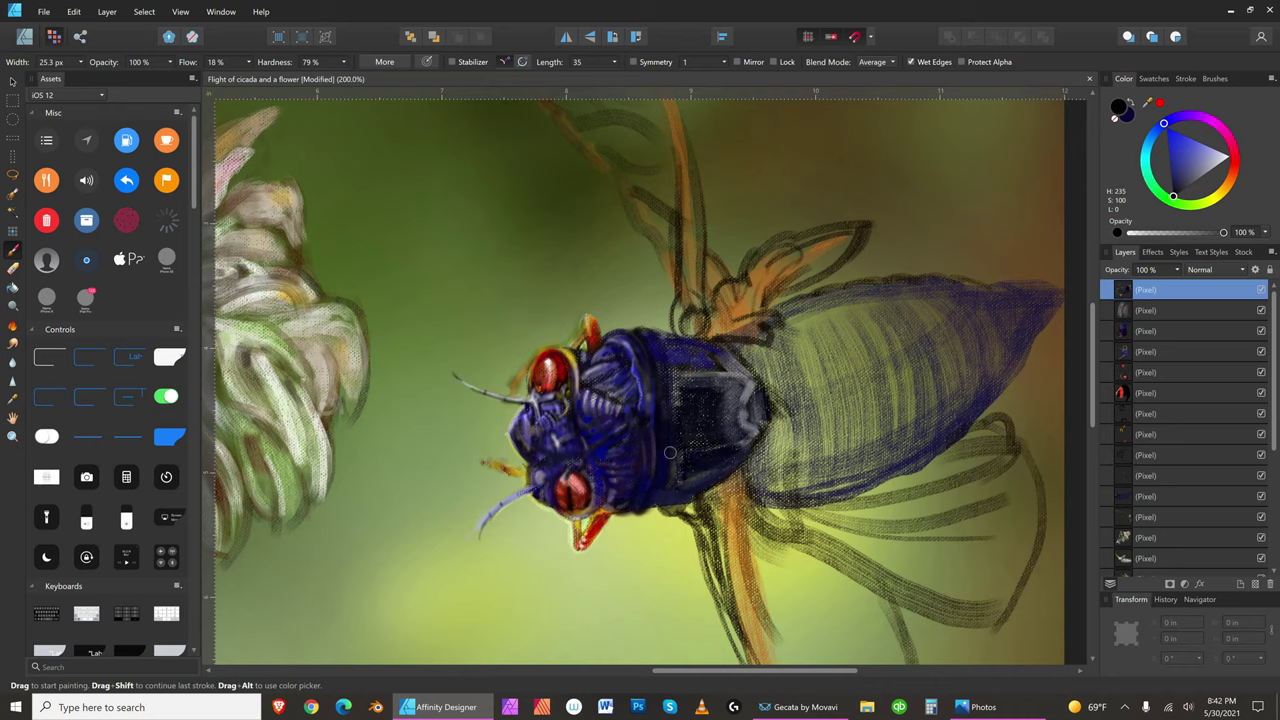
drag(717, 433, 748, 415)
key([)
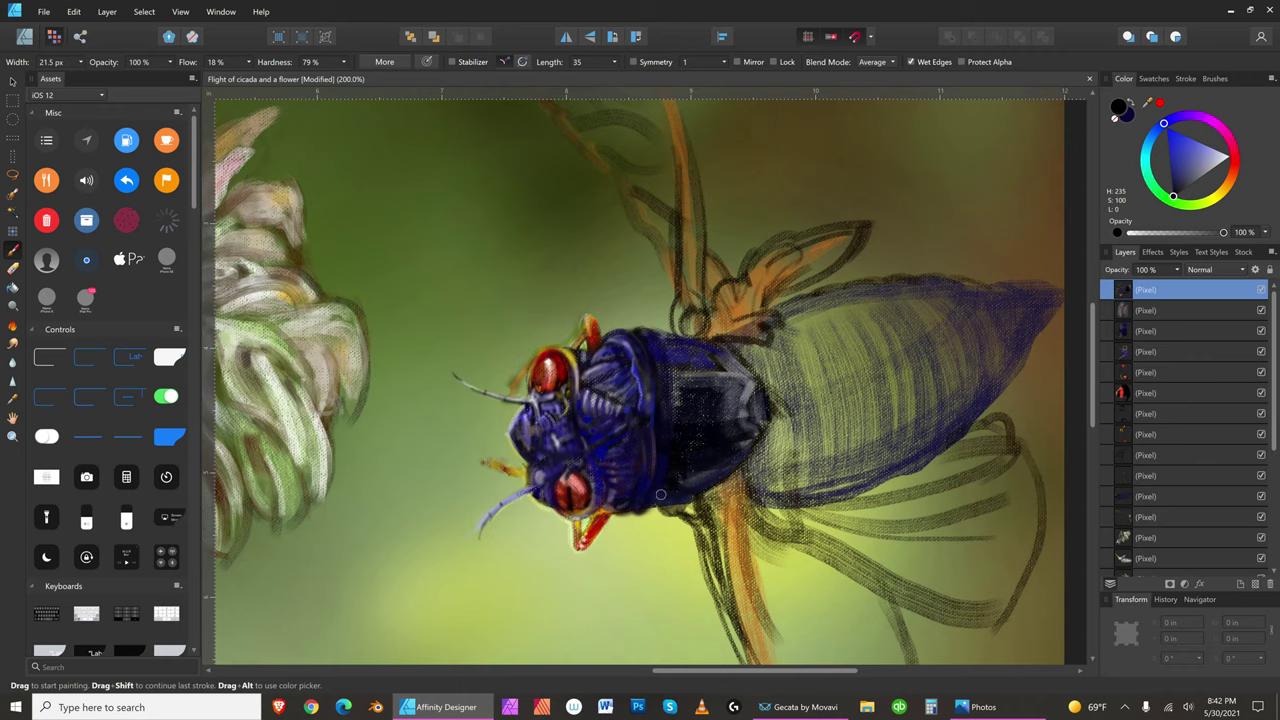
mouse_move(712, 479)
mouse_down()
mouse_move(762, 431)
mouse_move(685, 485)
mouse_up()
key([)
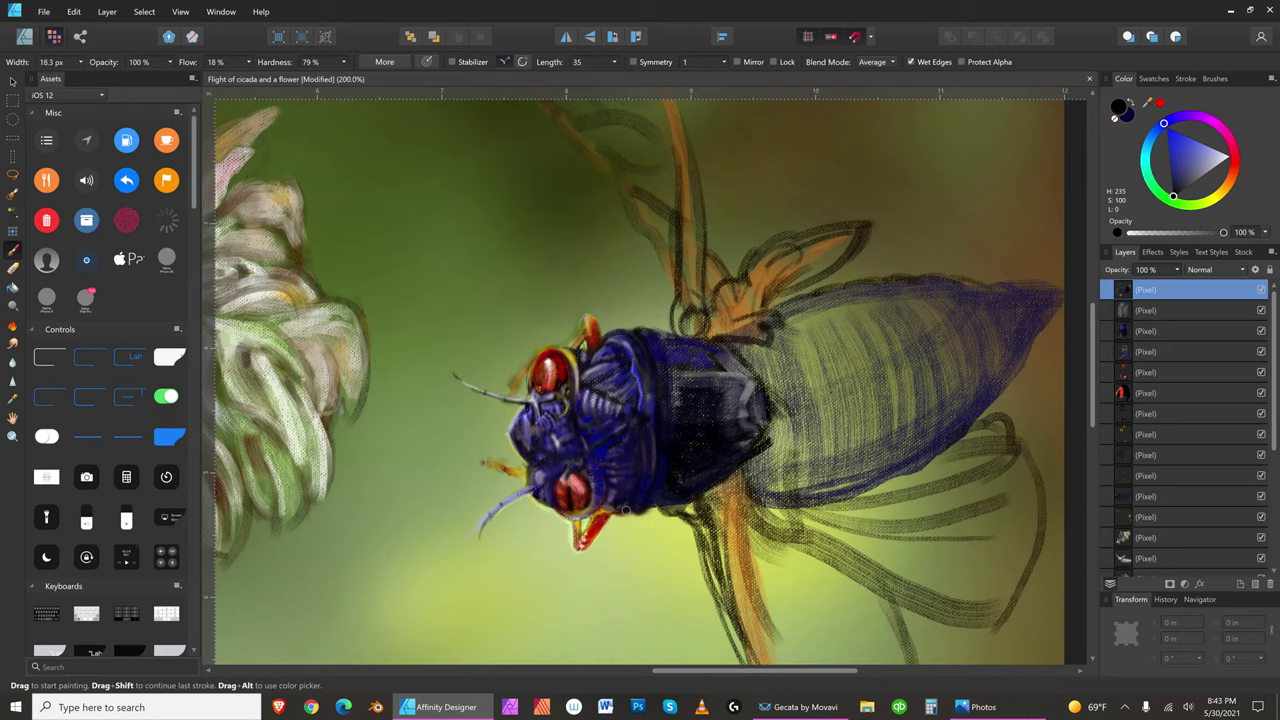
- Darken the upper and rear thorax with black strokes, narrowing the brush to 15.6 px, and save the illustration
mouse_move(733, 376)
mouse_down()
mouse_move(758, 389)
mouse_move(695, 374)
mouse_up()
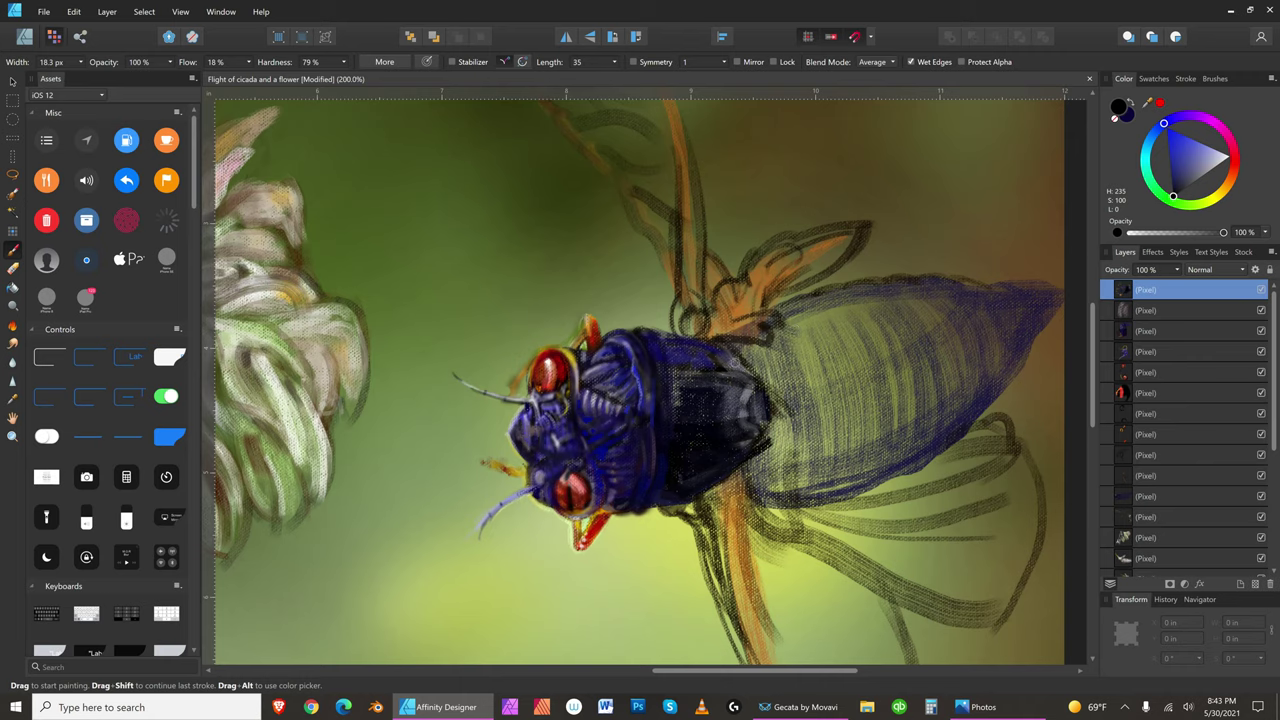
mouse_move(669, 375)
mouse_down()
mouse_move(752, 400)
mouse_move(677, 398)
mouse_move(799, 411)
mouse_up()
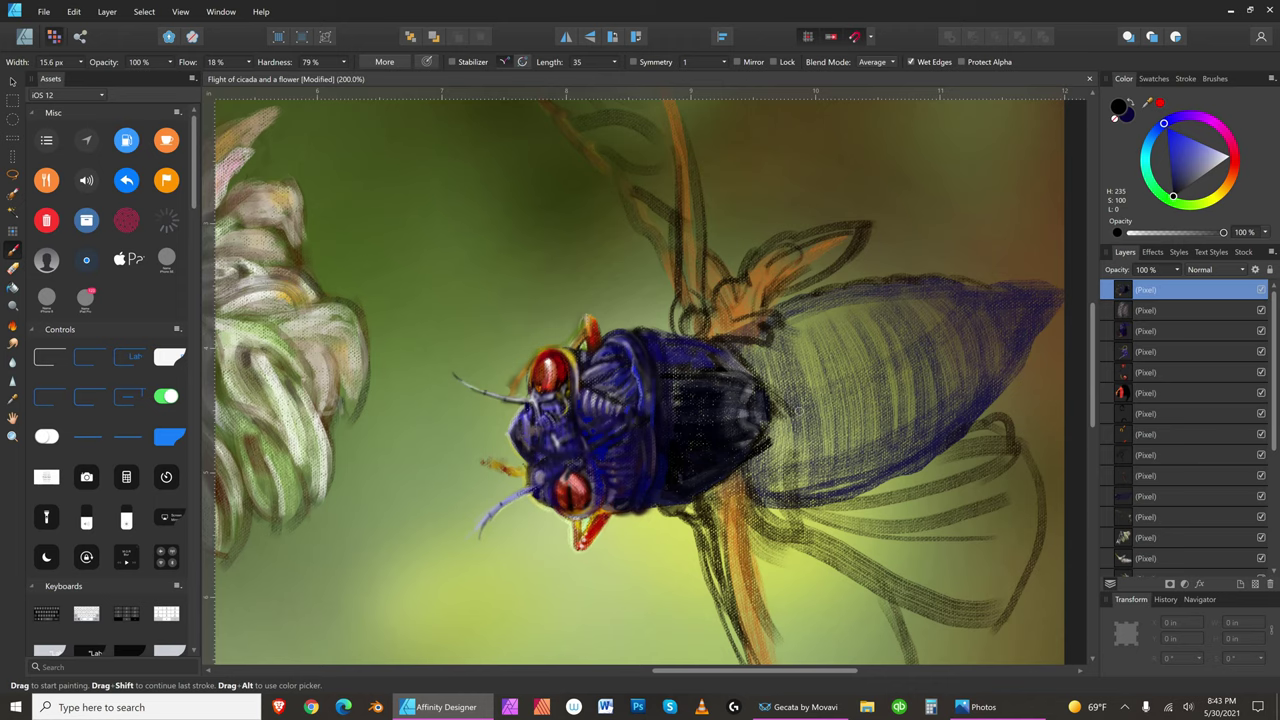
click(44, 11)
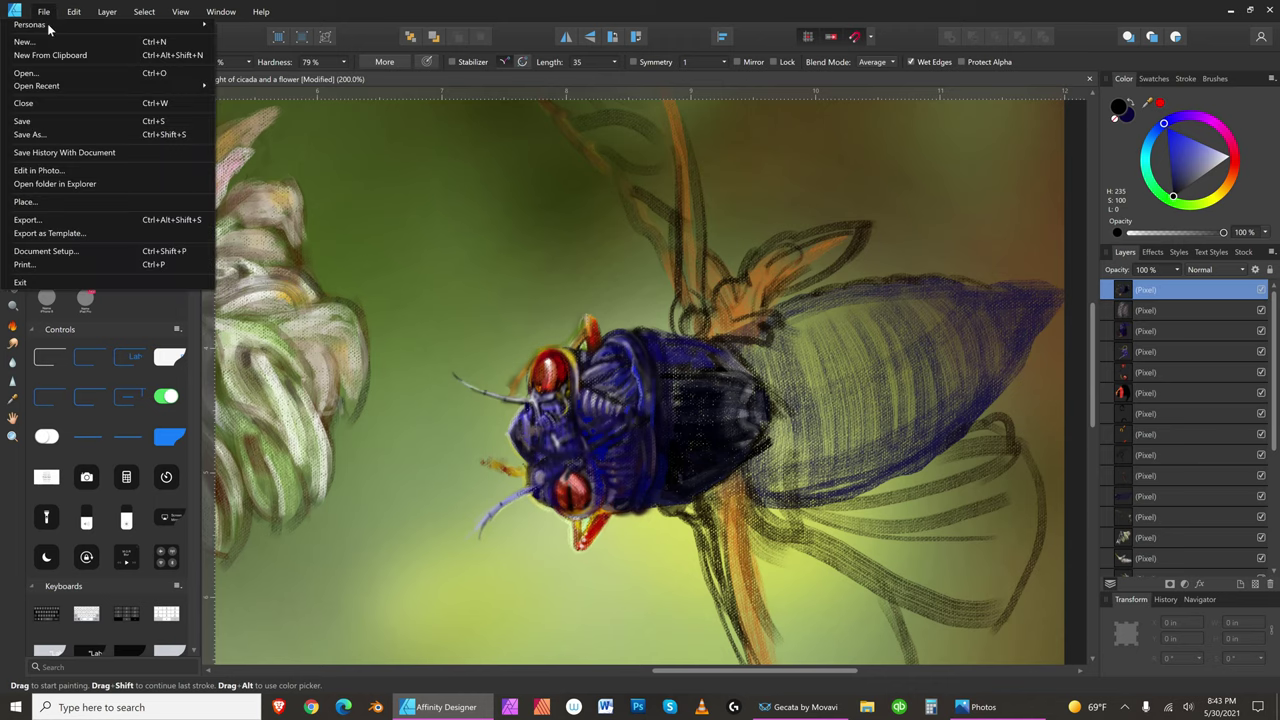
click(57, 124)
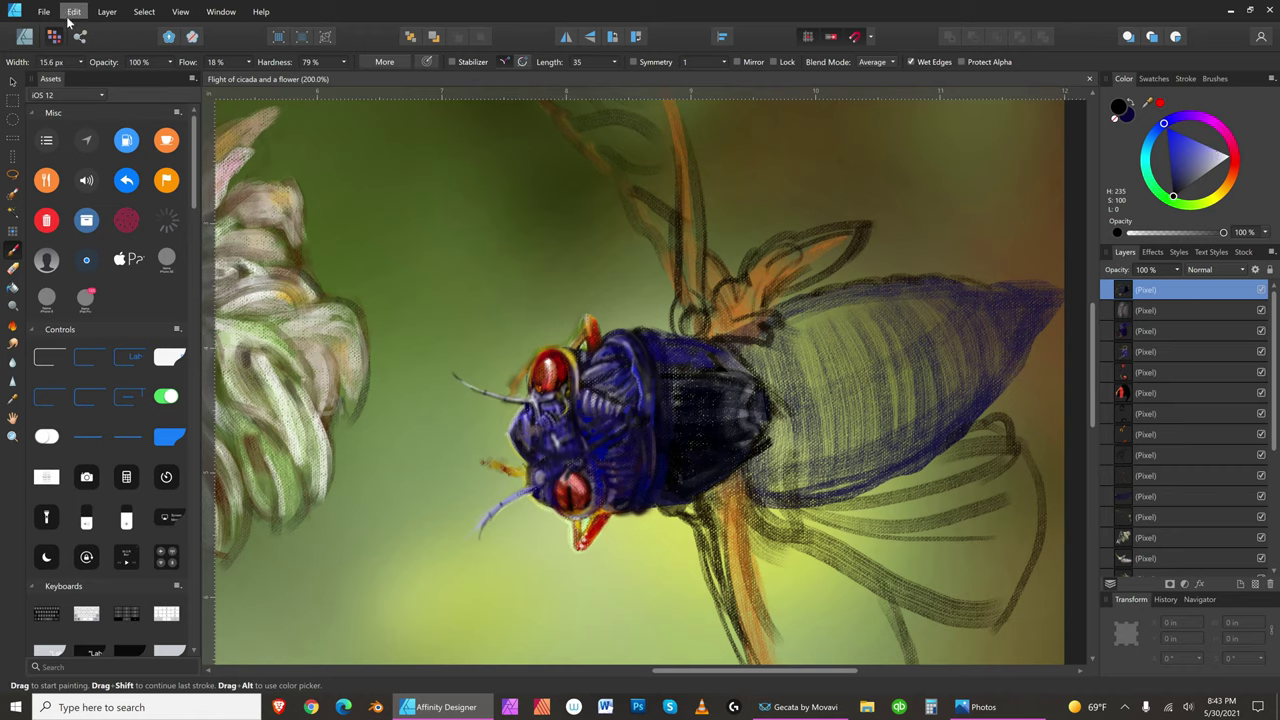
- Clean up the rear contour of the thorax with the eraser at a width of about 8 px
click(14, 267)
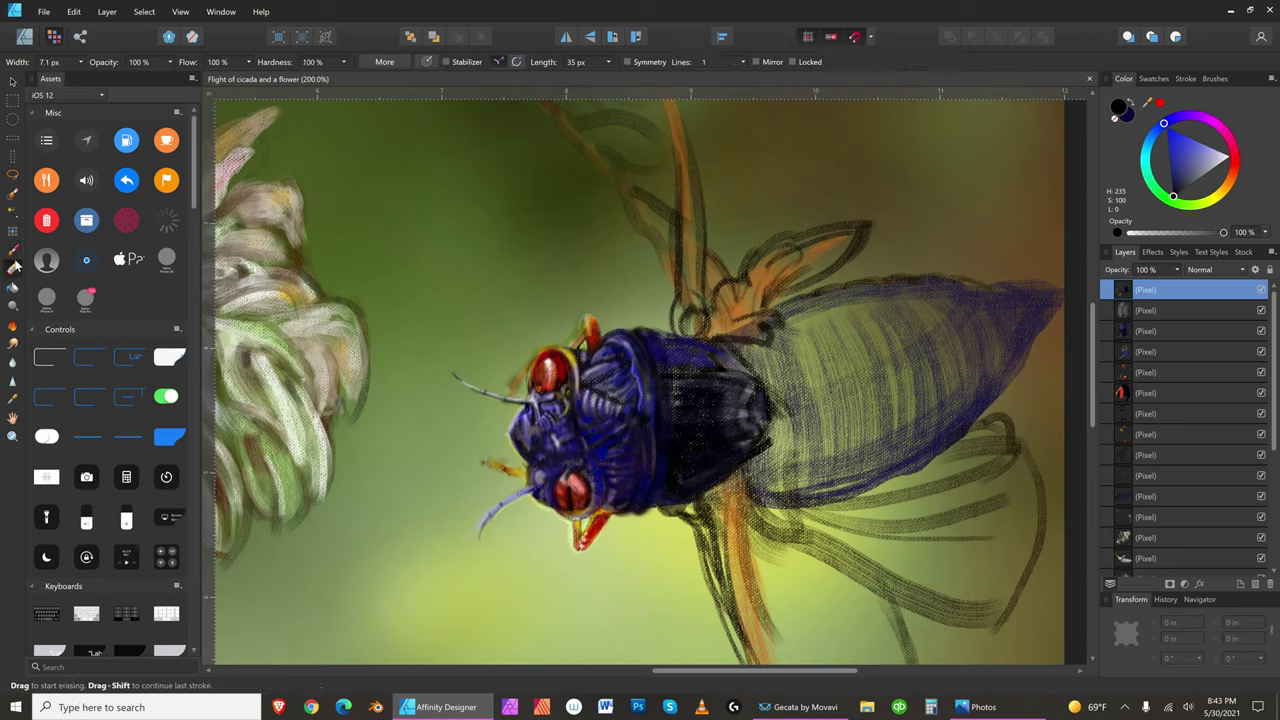
key(bracketright)
key(bracketright)
drag(761, 361, 744, 362)
key(bracketleft)
key(bracketleft)
key(bracketleft)
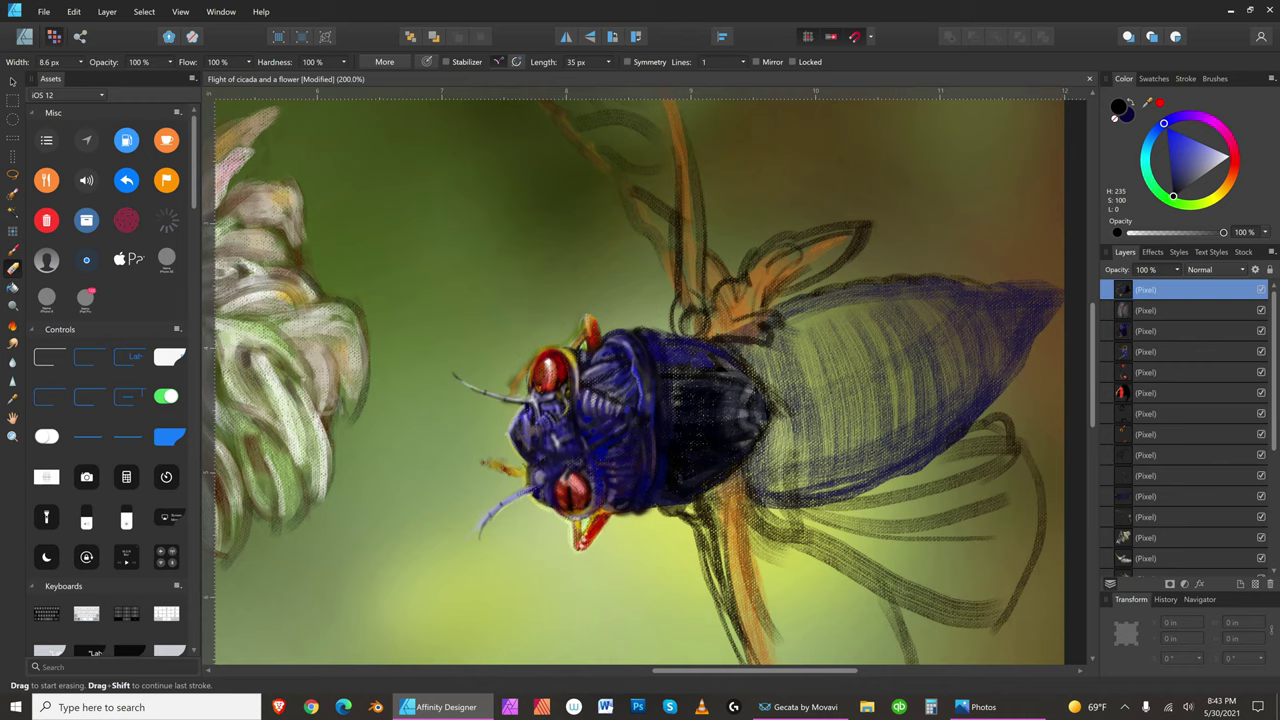
key(bracketright)
key(bracketright)
key(bracketleft)
key(bracketright)
key(bracketright)
key(bracketleft)
key(bracketleft)
- Set the colour to pale yellow (H 53, S 48, L 85) and add a new pixel layer above the thorax shading
click(1233, 176)
drag(1234, 178, 1220, 199)
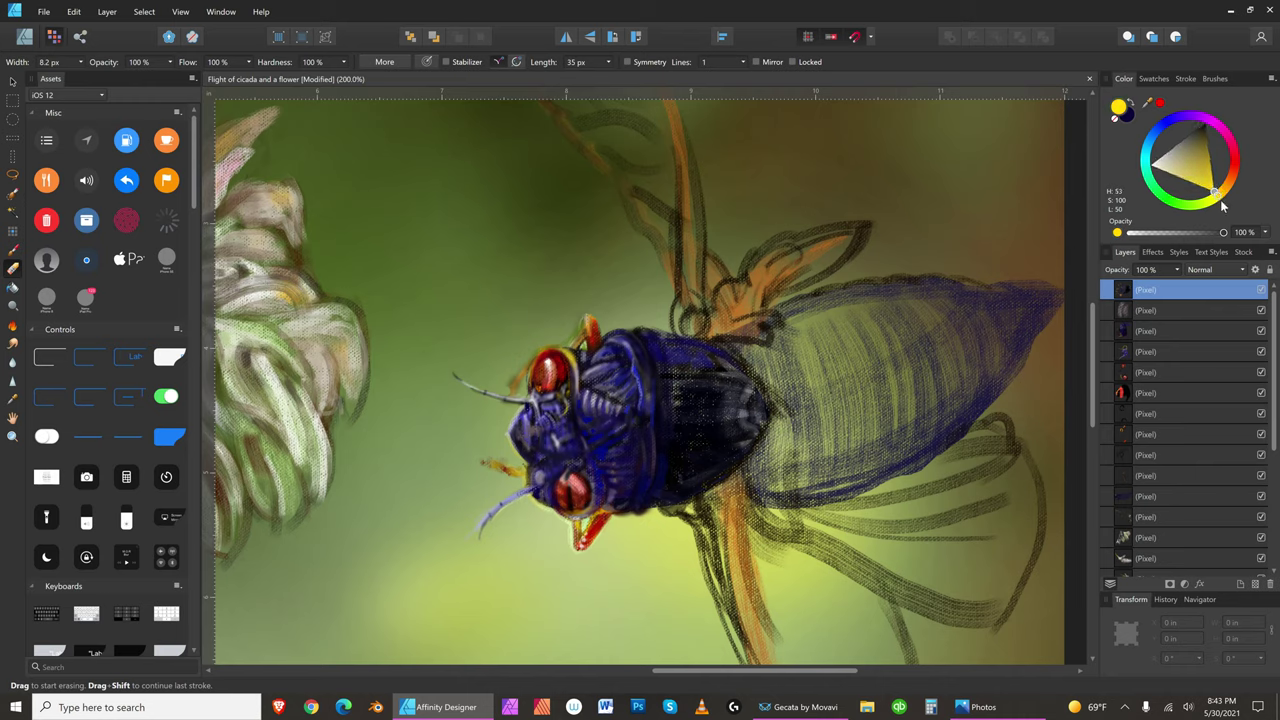
key(bracketleft)
drag(1170, 170, 1183, 154)
key(bracketleft)
click(1255, 584)
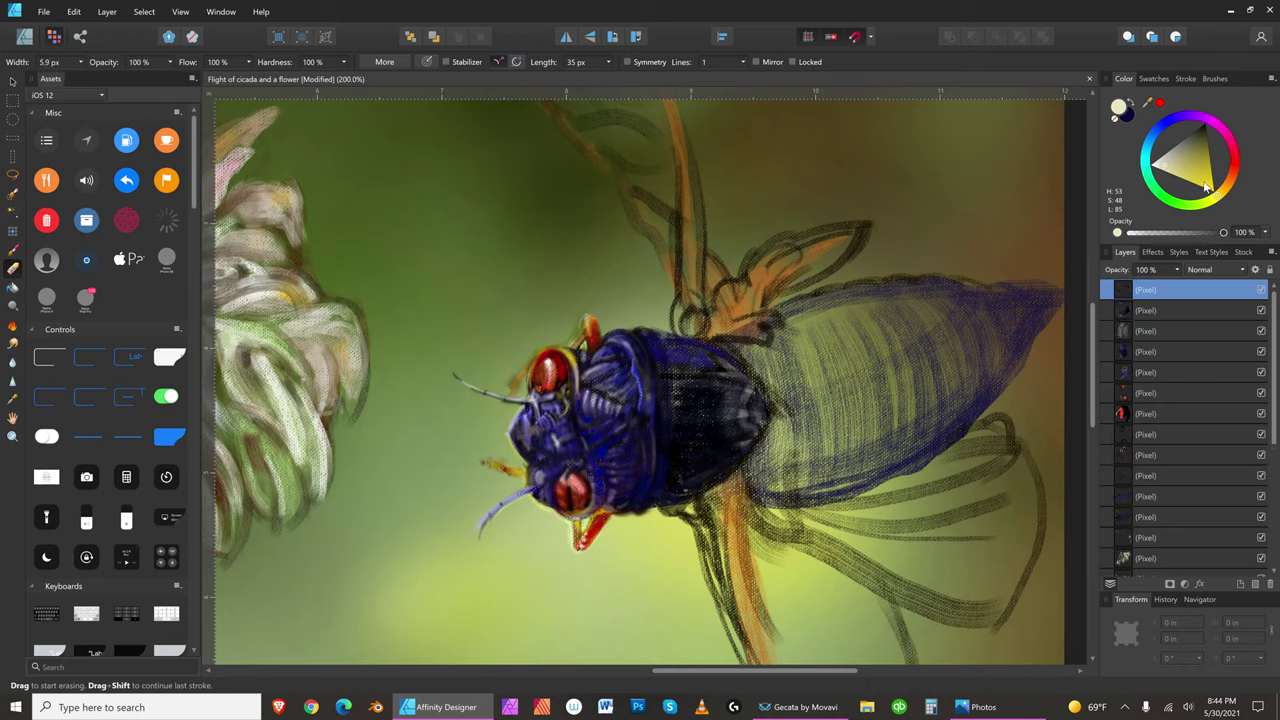
- Outline the thorax's lower and upper edges in pale grey (H 53, S 15, L 78) with wet edges off, narrowing the brush to 9.6 px
click(1166, 160)
key(bracketright)
key(bracketright)
key(bracketright)
key(bracketright)
key(bracketright)
key(b)
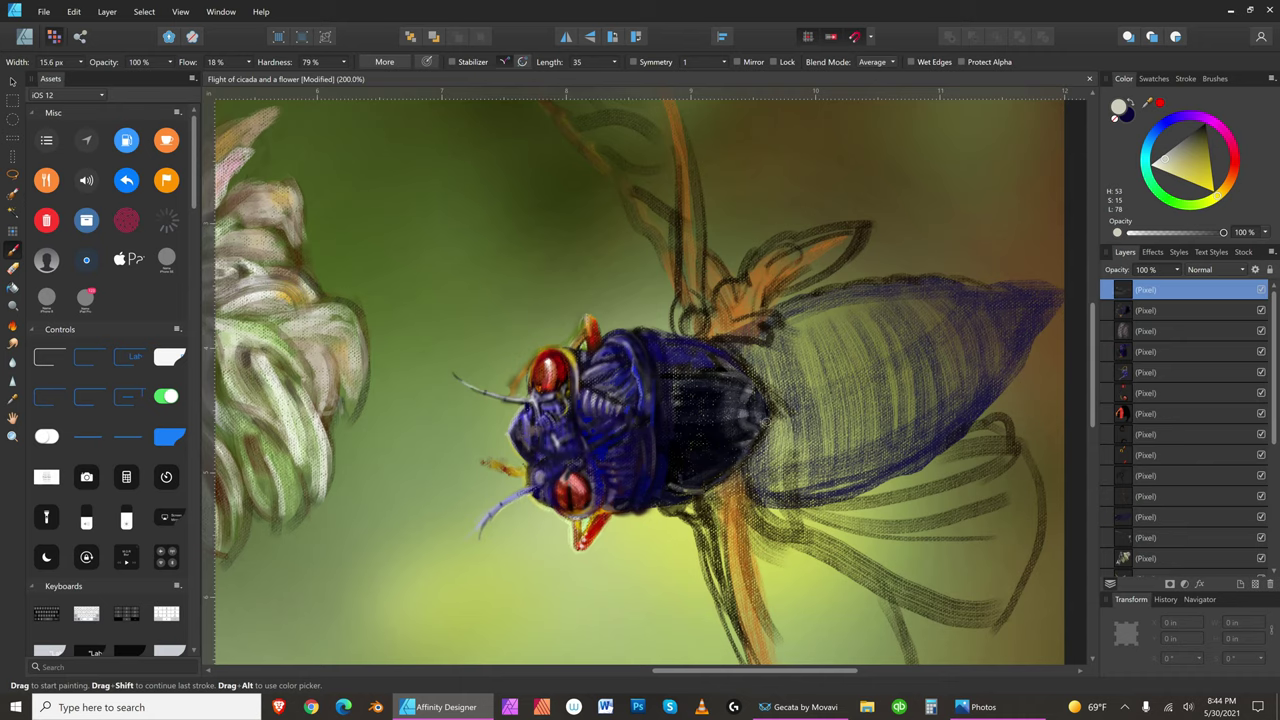
mouse_move(766, 418)
mouse_down()
mouse_move(732, 474)
mouse_move(694, 494)
mouse_up()
key([)
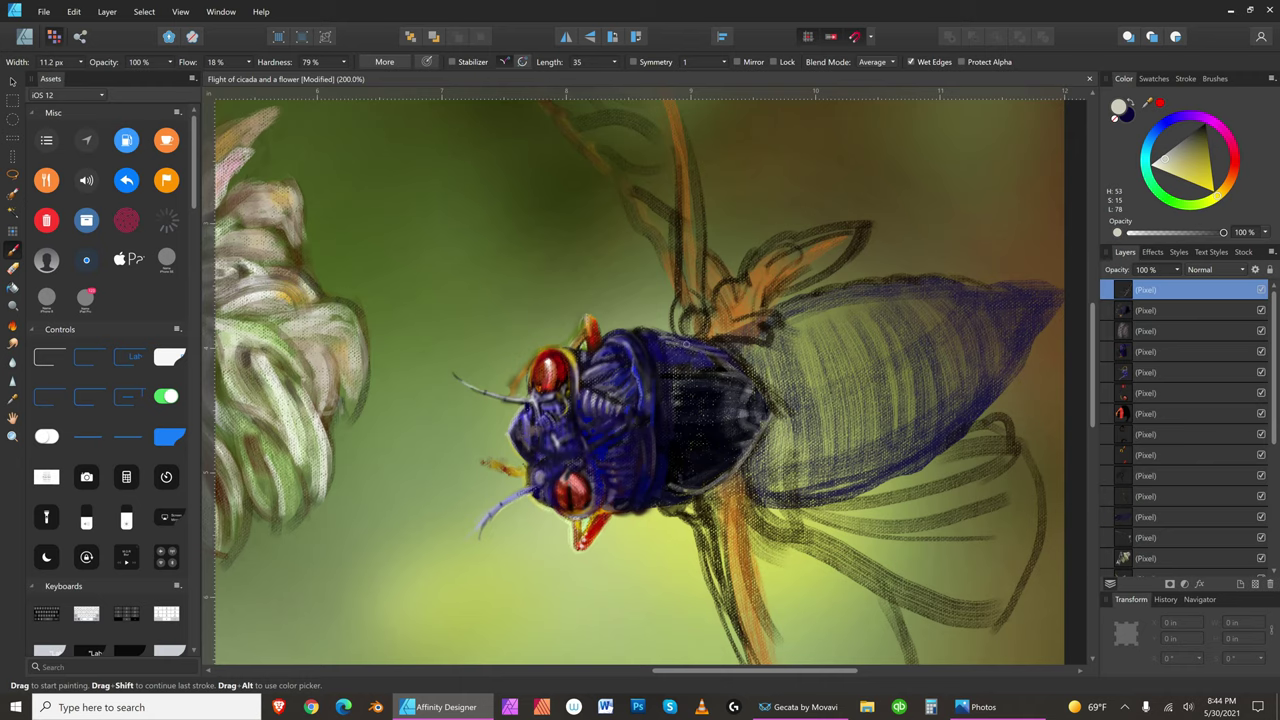
key(bracketleft)
key(bracketleft)
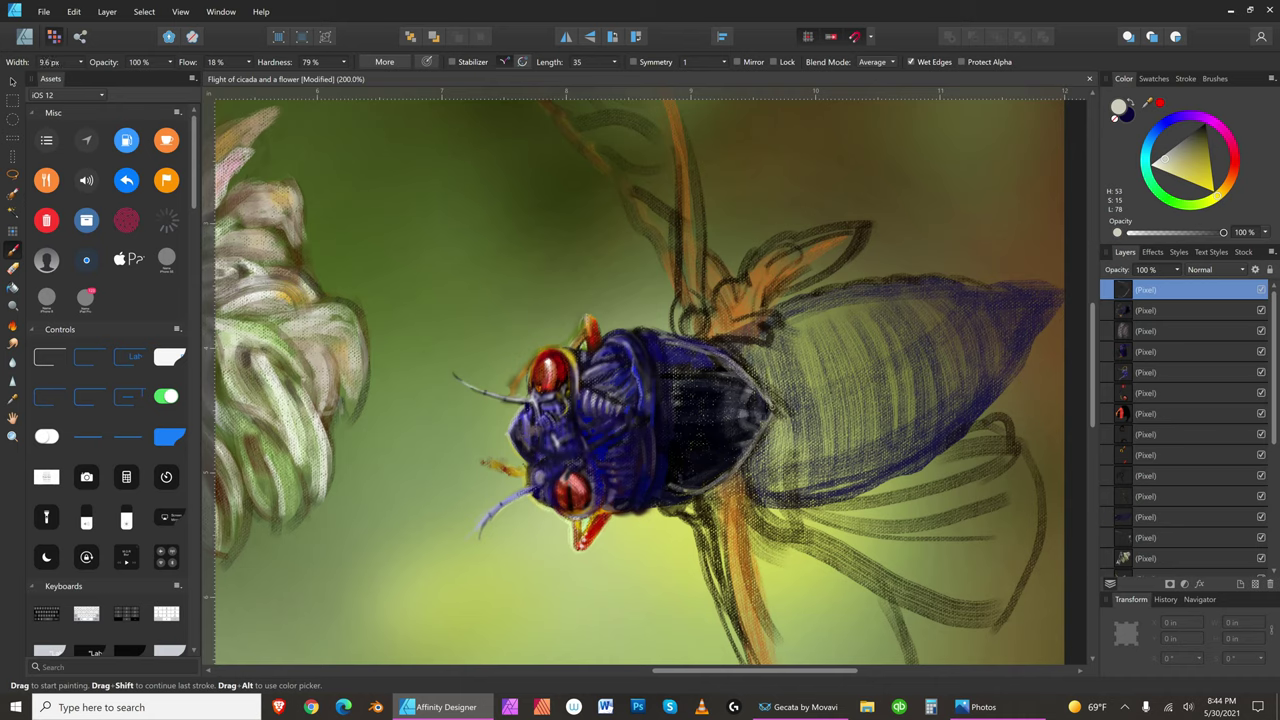
- Build up pale grey highlights around the rear tip of the thorax, repeatedly varying the brush size and ending at 10.9 px
key(bracketright)
key(bracketright)
key(bracketleft)
key(bracketleft)
key(bracketleft)
key(bracketleft)
key(bracketleft)
key(bracketleft)
key(bracketleft)
key(bracketleft)
key(bracketleft)
key(bracketleft)
key(bracketleft)
key(bracketleft)
key(bracketleft)
key(bracketright)
key(bracketright)
key(bracketright)
key(bracketright)
key(bracketright)
key(bracketright)
key(bracketright)
key(bracketright)
key(bracketright)
key(bracketright)
key(bracketleft)
key(bracketleft)
key(bracketleft)
key(bracketleft)
key(bracketleft)
key(bracketleft)
key(bracketleft)
key(bracketleft)
key(bracketleft)
key(bracketleft)
key(bracketleft)
key(bracketright)
key(bracketright)
key(bracketright)
key(bracketright)
key(bracketright)
key(bracketright)
key(bracketright)
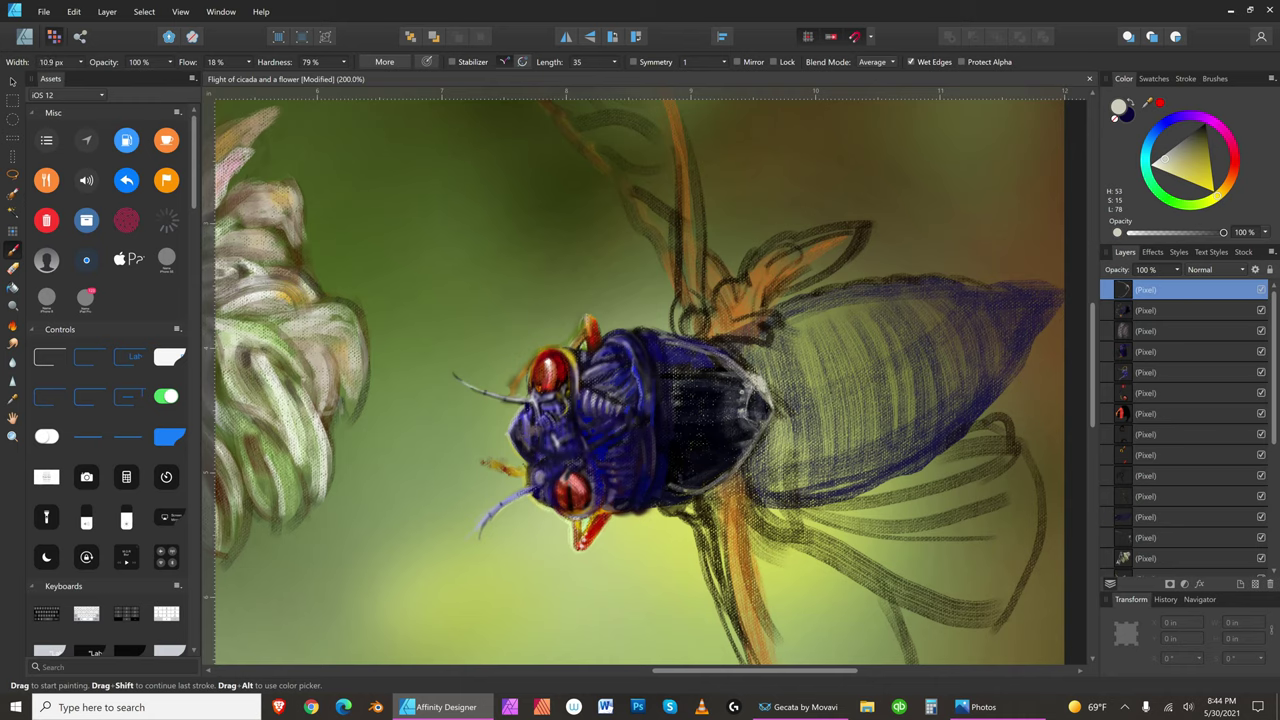
- Add pale grey highlight dabs on the lower side of the thorax's rear tip at varying brush widths and save the document
key(bracketleft)
key(bracketleft)
key(bracketleft)
key(bracketleft)
key(bracketleft)
key(bracketleft)
key(bracketleft)
key(bracketleft)
key(bracketleft)
key(bracketleft)
key(bracketright)
key(bracketright)
key(bracketright)
key(bracketright)
key(bracketright)
key(bracketright)
key(bracketright)
key(bracketright)
key(bracketright)
key(bracketright)
key(bracketright)
key(bracketright)
key(bracketright)
key(bracketright)
key(bracketright)
key(bracketright)
key(bracketright)
key(bracketright)
key(bracketright)
key(bracketright)
key(bracketright)
key(bracketright)
key(bracketleft)
key(bracketleft)
key(bracketleft)
key(bracketleft)
key(bracketleft)
key(bracketleft)
key(bracketleft)
key(bracketleft)
key(bracketleft)
key(bracketleft)
click(44, 11)
click(55, 113)
key(bracketleft)
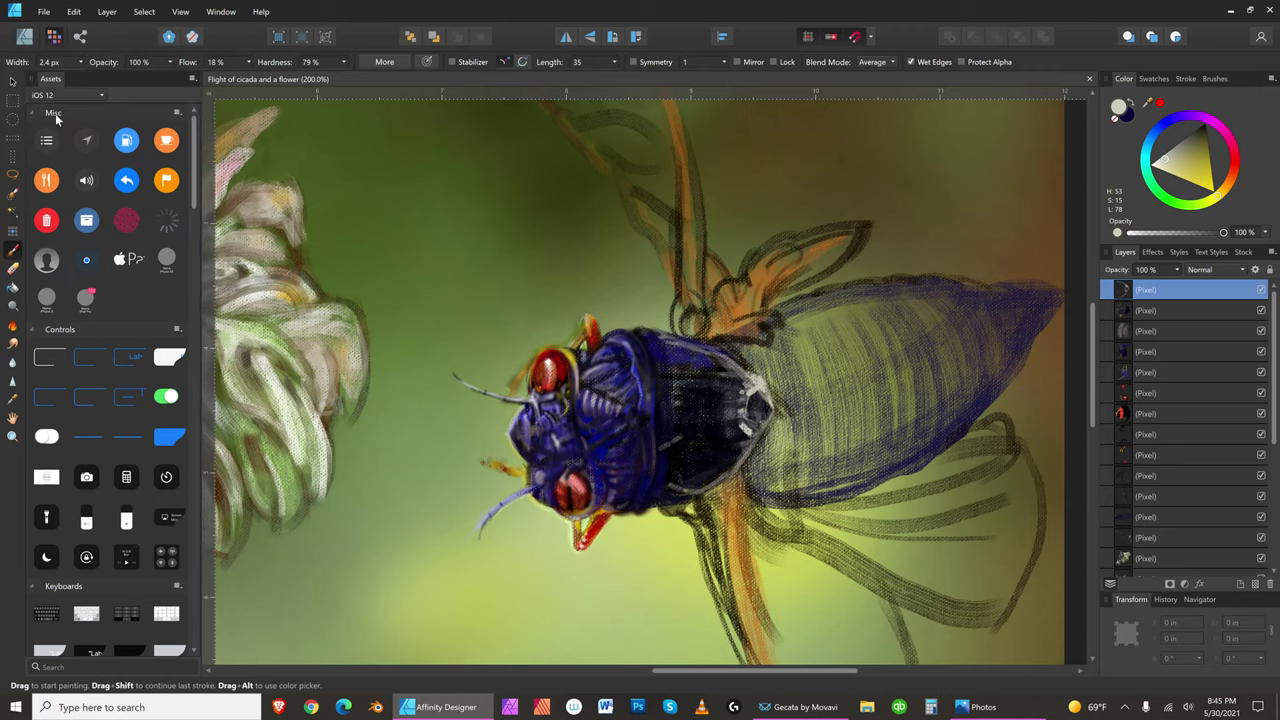
- Set the colour to dark blue (H 217, S 100, L 14) and paint along the upper front of the thorax
click(1154, 134)
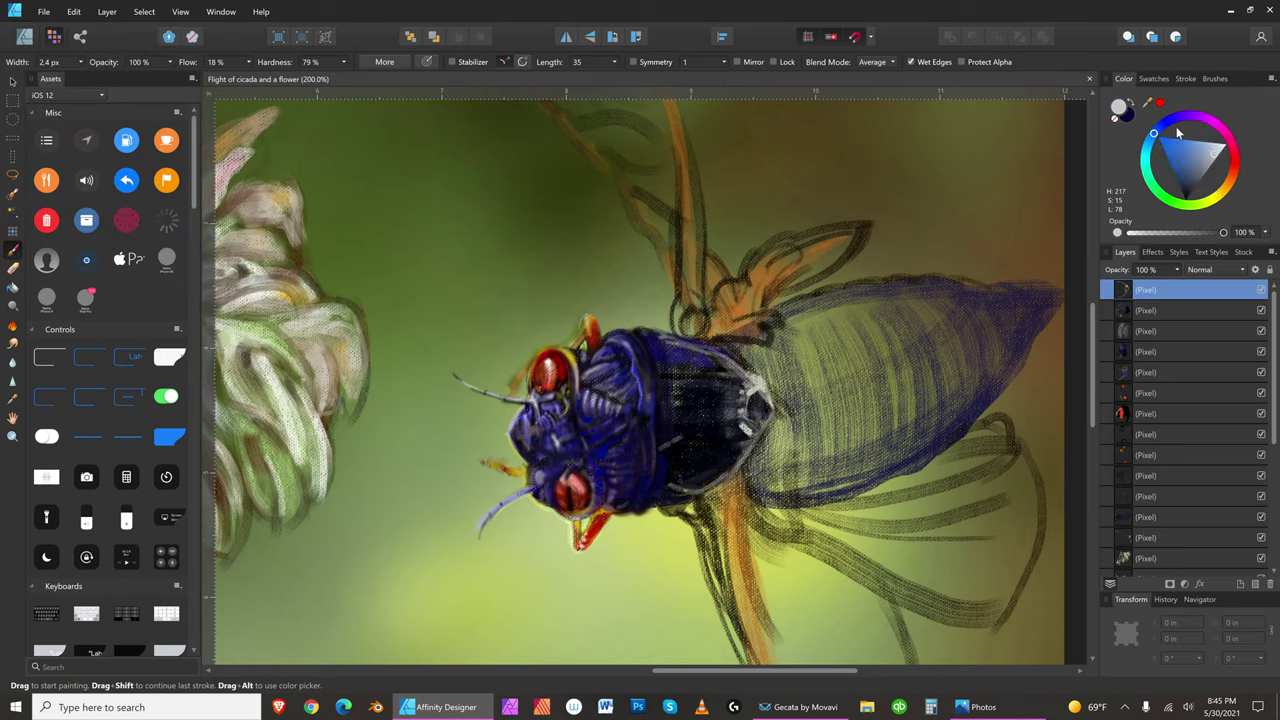
click(1179, 182)
key(])
key(])
drag(668, 382, 704, 384)
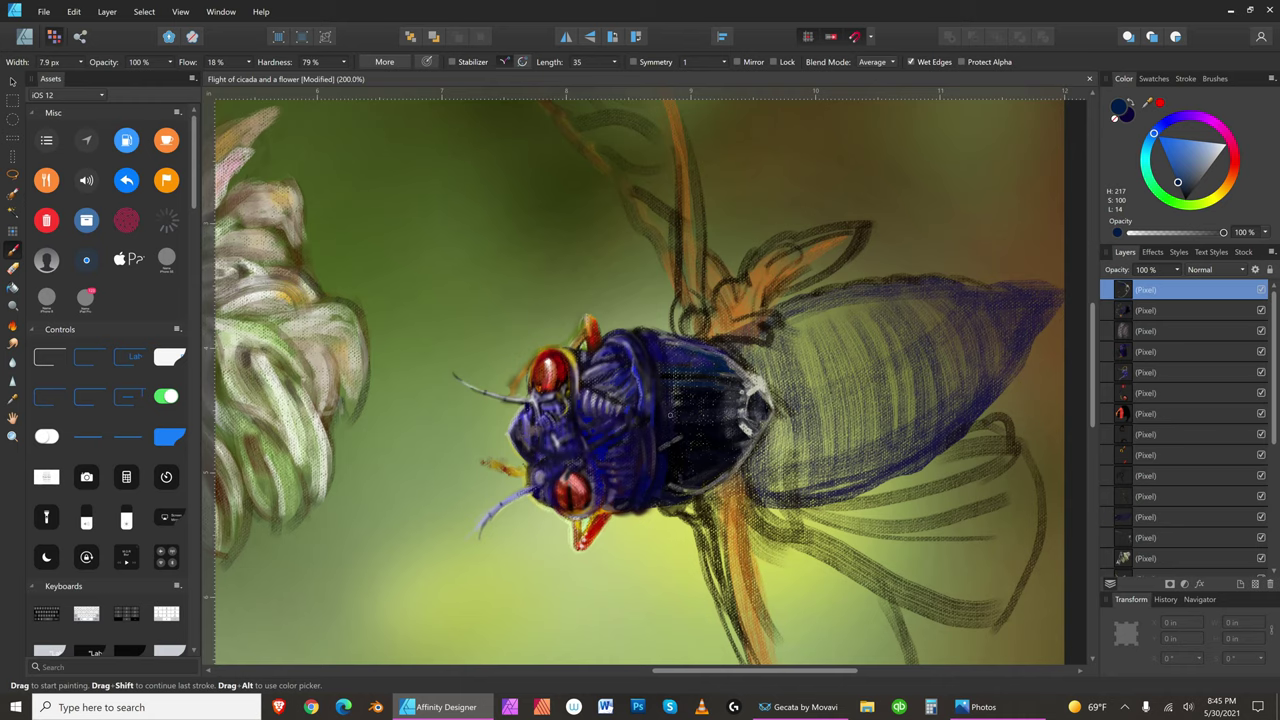
- Glaze dark blue over the middle and lower thorax with the brush widened to about 55 px
key(bracketright)
key(bracketright)
key(bracketright)
key(bracketright)
key(bracketright)
key(bracketright)
key(bracketright)
key(bracketright)
key(bracketright)
key(bracketright)
mouse_move(694, 394)
mouse_down()
mouse_move(708, 423)
mouse_move(729, 419)
mouse_move(702, 392)
mouse_up()
key(bracketright)
mouse_move(677, 457)
mouse_down()
mouse_move(685, 480)
mouse_move(689, 419)
mouse_move(714, 437)
mouse_move(727, 427)
mouse_up()
key(bracketleft)
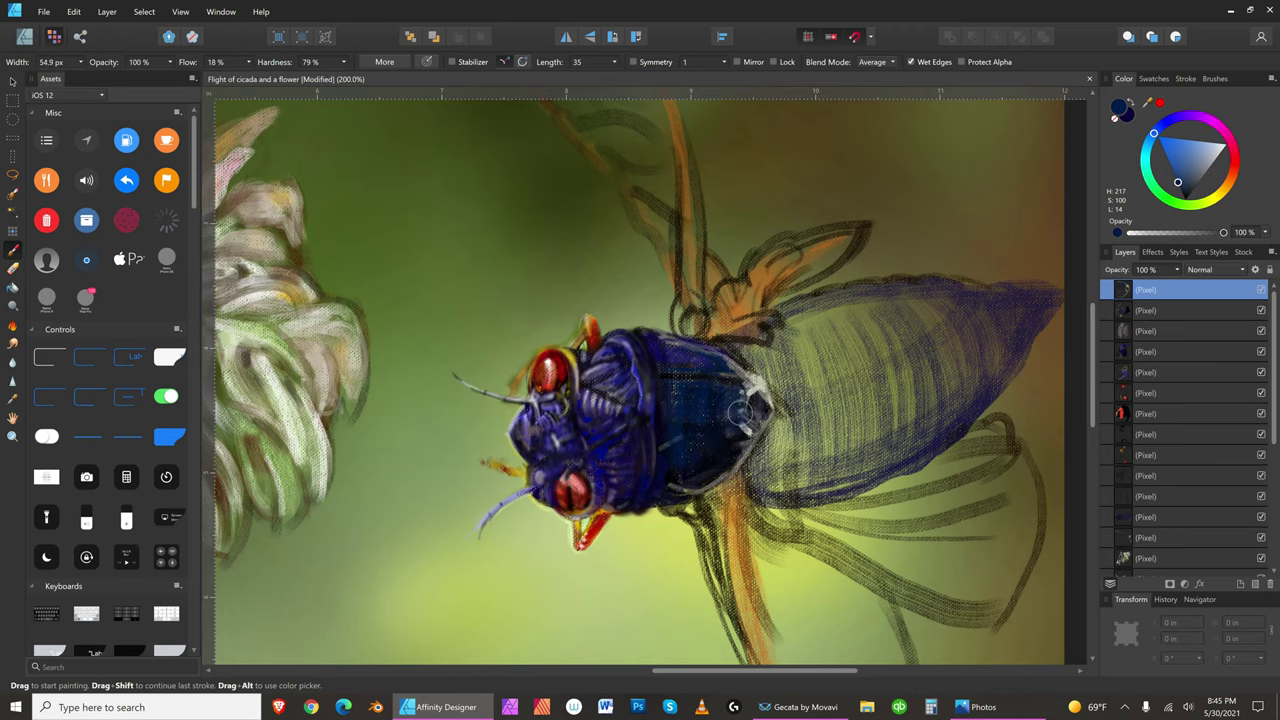
- Tint the thorax's rear tip and its pale highlights dark blue, narrowing the brush to 6.8 px
drag(754, 399, 761, 421)
key(bracketleft)
key(bracketleft)
key(bracketleft)
key(bracketleft)
key(bracketleft)
key(bracketleft)
key(bracketleft)
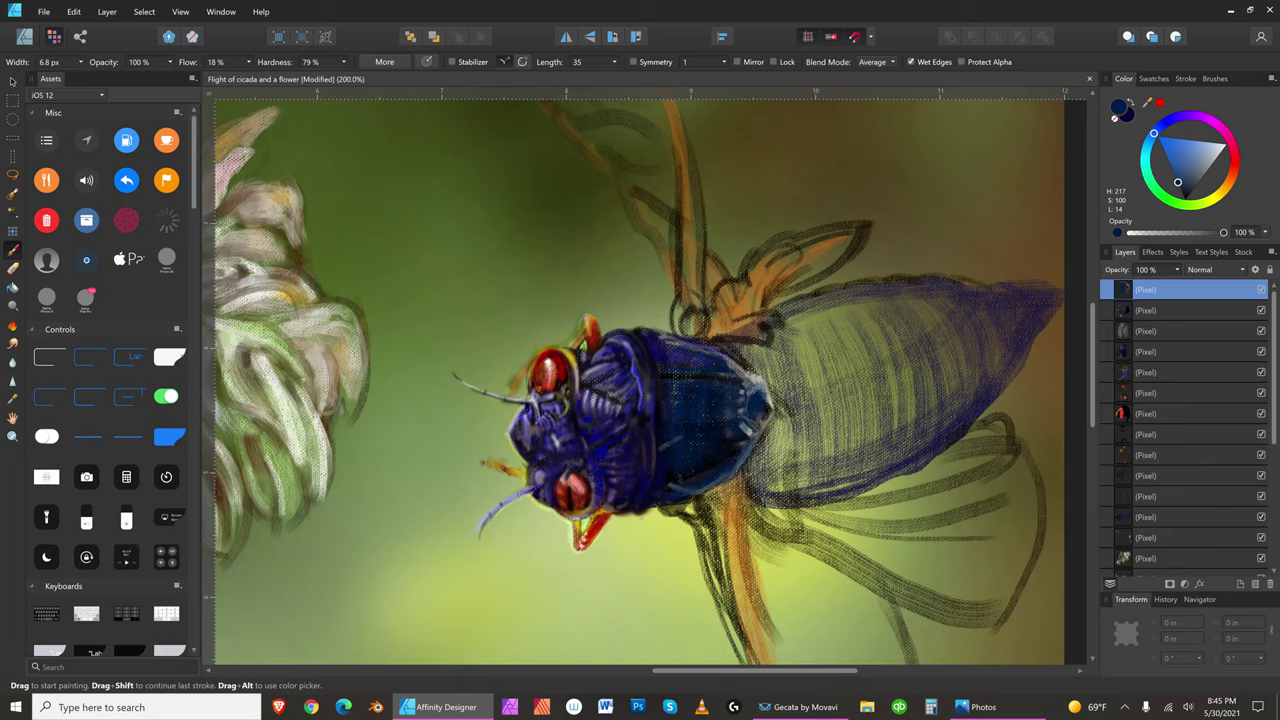
- Shade the thorax and its rear upper edge in near-black (H 217, S 0, L 5) with a brush of about 15 to 18 px
click(1187, 192)
click(1188, 196)
key(bracketright)
key(bracketright)
key(bracketright)
key(bracketright)
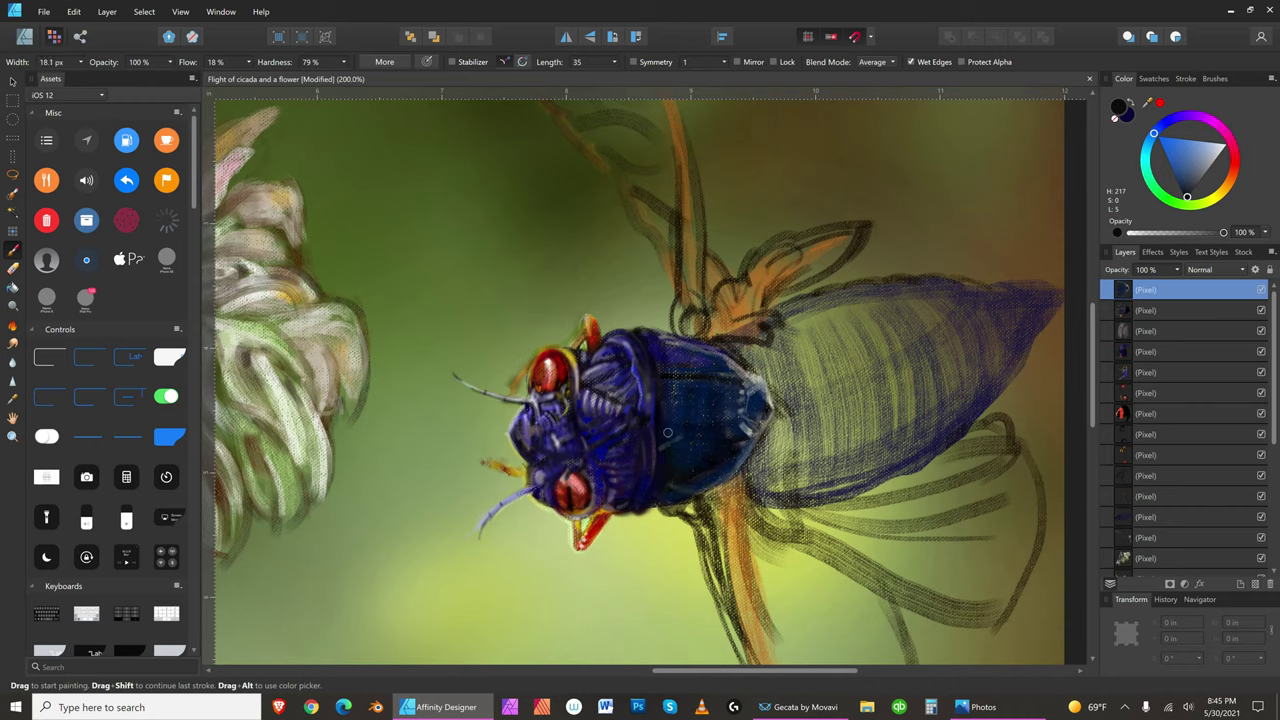
key(bracketleft)
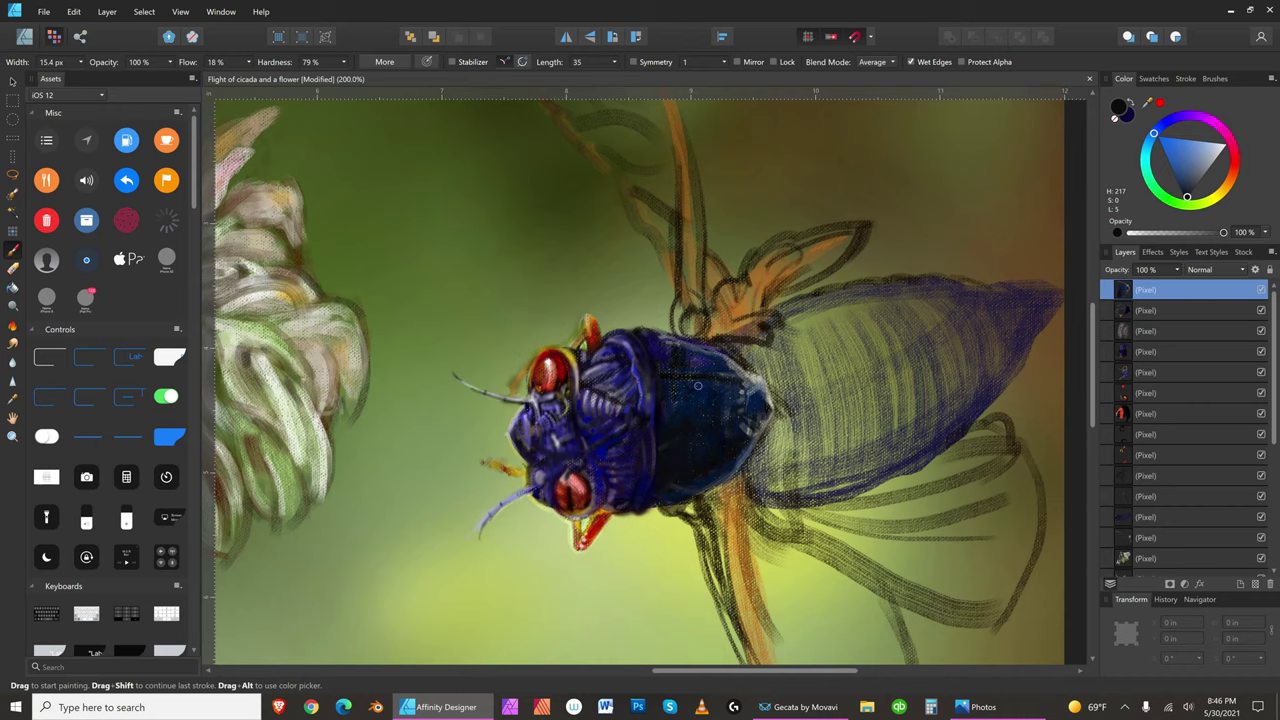
mouse_move(725, 371)
mouse_down()
mouse_move(740, 397)
mouse_move(721, 351)
mouse_move(759, 409)
mouse_up()
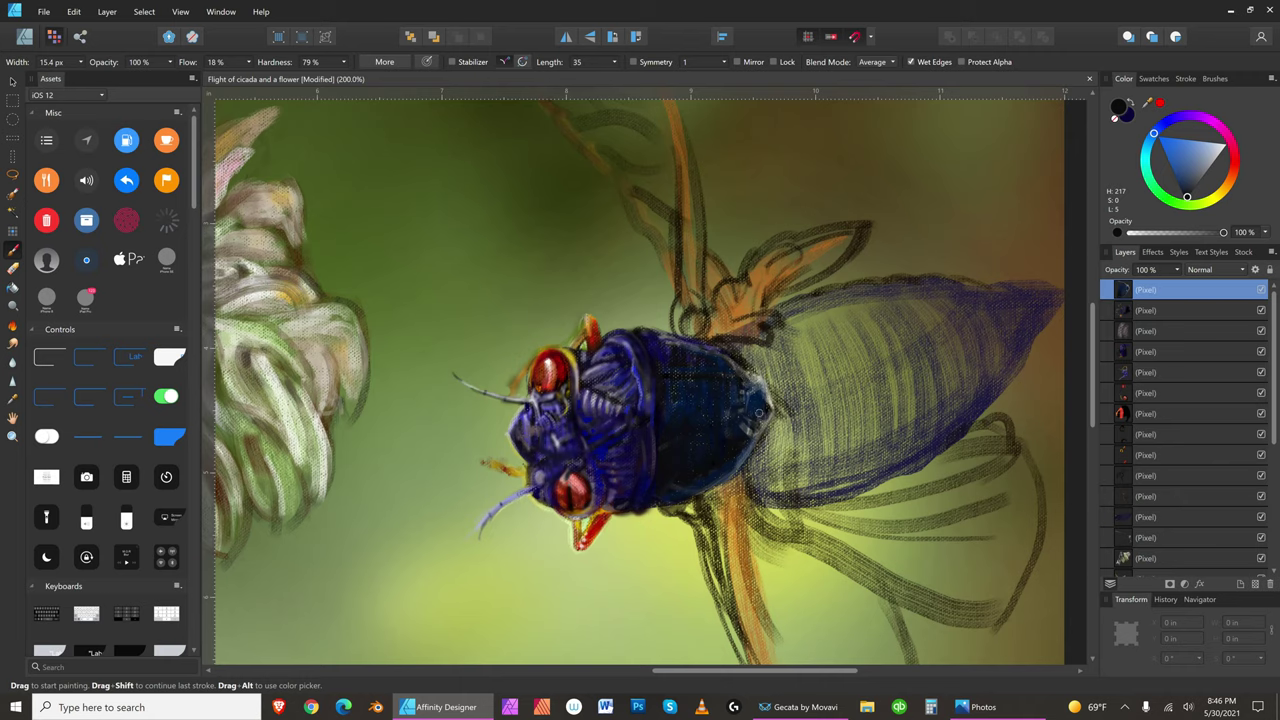
key(bracketleft)
key(bracketleft)
- Set the colour to light grey (H 217, S 3, L 68) and brush a soft highlight along the thorax's upper edge
click(1215, 161)
key(bracketright)
key(bracketright)
key(bracketright)
key(bracketright)
key(bracketright)
key(bracketright)
key(bracketright)
key(bracketright)
drag(655, 344, 752, 364)
key(bracketleft)
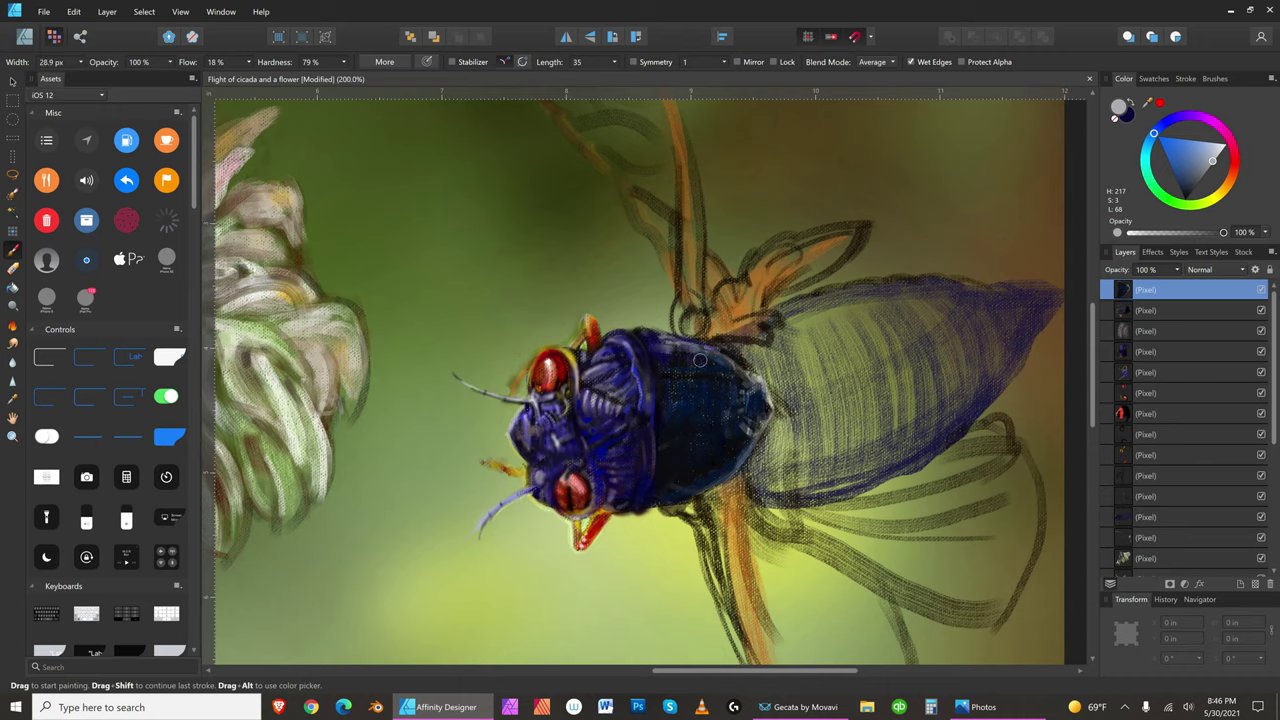
- Build up light grey highlights across the upper thorax toward its rear tip, reducing the brush from 26.4 px to 8.5 px
key(bracketright)
key(bracketright)
key(bracketright)
drag(670, 362, 716, 358)
key(bracketleft)
key(bracketleft)
key(bracketleft)
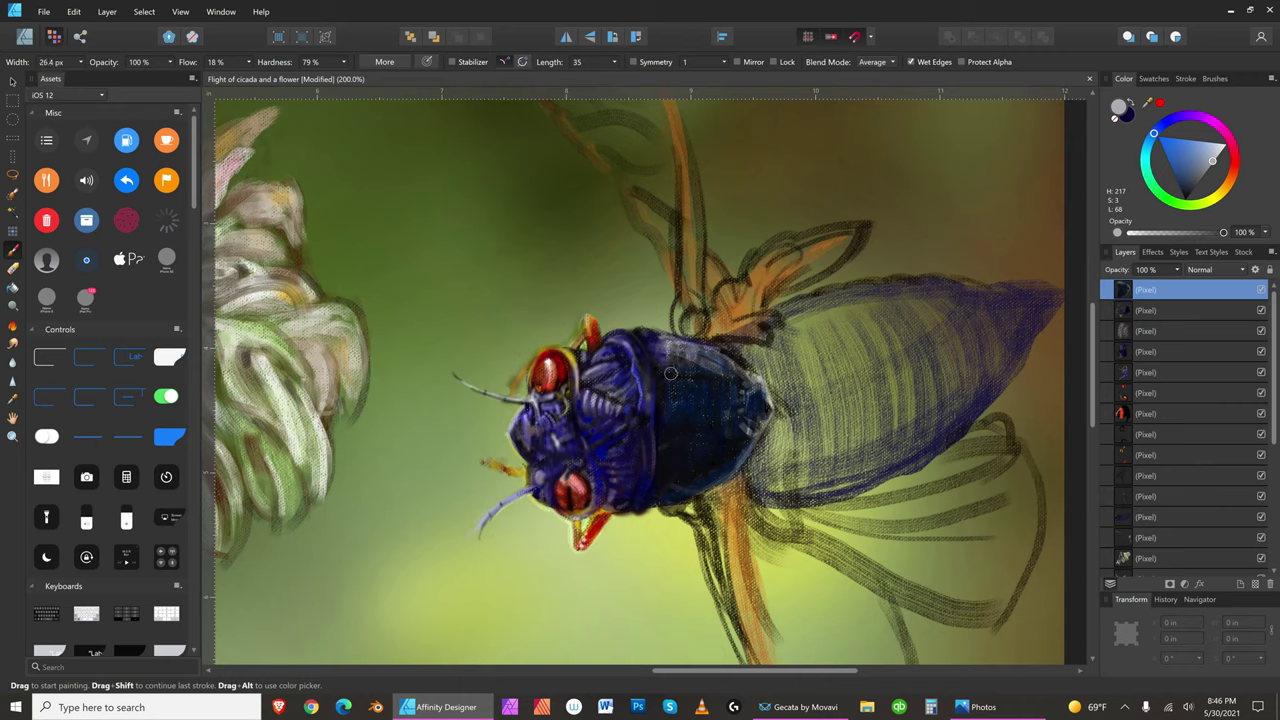
mouse_move(690, 368)
mouse_down()
mouse_move(735, 383)
mouse_move(756, 384)
mouse_up()
key(bracketleft)
key(bracketleft)
key(bracketleft)
key(bracketleft)
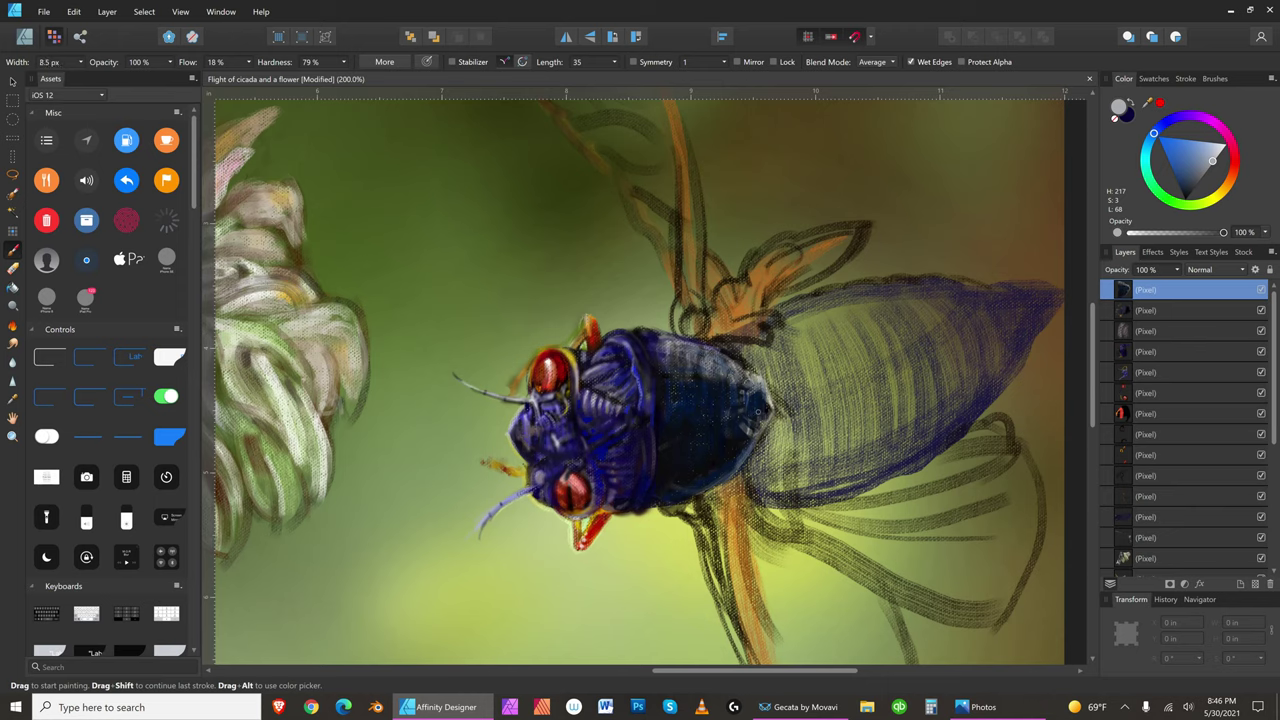
- Sweep a faint light grey sheen across the middle of the thorax with a wider brush of about 40 px
key(bracketright)
key(bracketright)
key(bracketright)
mouse_move(672, 379)
mouse_down()
mouse_move(686, 410)
mouse_move(692, 377)
mouse_move(715, 393)
mouse_move(708, 419)
mouse_move(751, 400)
mouse_up()
key(bracketleft)
key(bracketleft)
key(bracketleft)
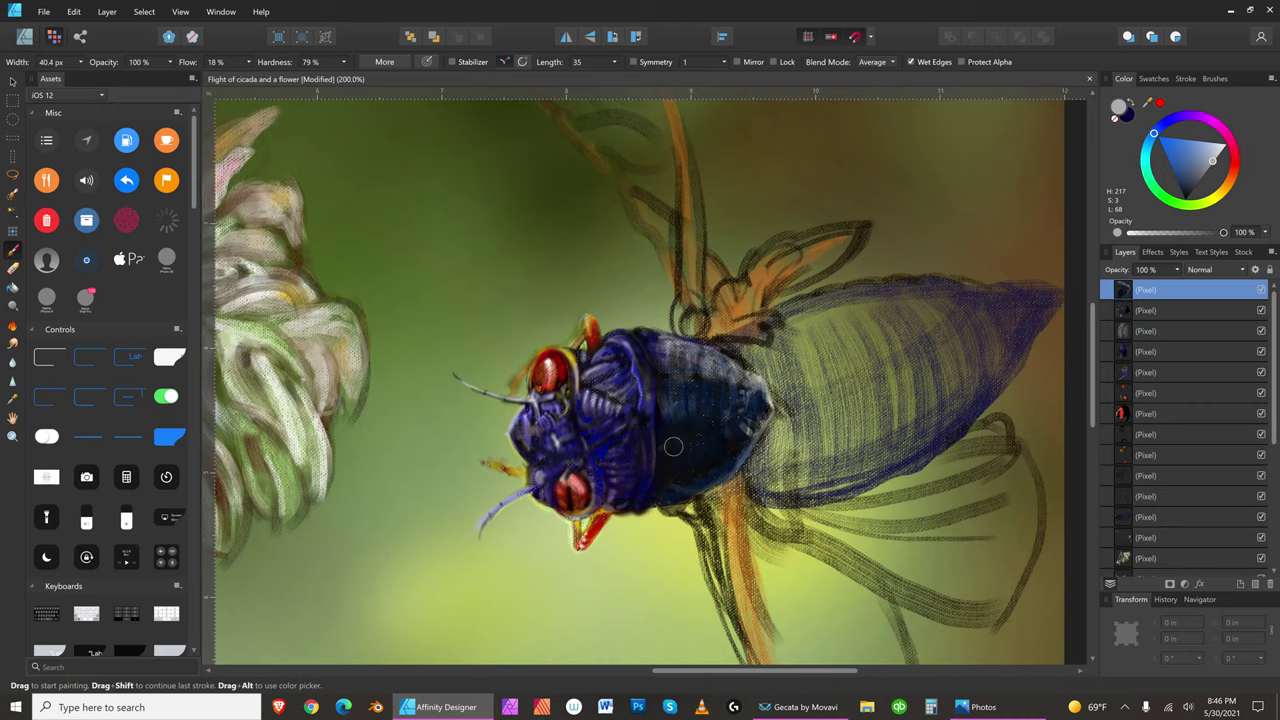
- Paint fine light grey vein lines across the lower and middle thorax, varying the brush size and ending at 10.4 px
key(bracketleft)
key(bracketleft)
key(bracketleft)
key(bracketleft)
key(bracketleft)
key(bracketleft)
key(bracketleft)
key(bracketleft)
key(bracketleft)
key(bracketleft)
key(bracketleft)
key(bracketleft)
key(bracketleft)
key(bracketleft)
key(bracketleft)
key(bracketright)
key(bracketright)
key(bracketright)
key(bracketleft)
key(bracketright)
key(bracketleft)
key(bracketleft)
key(bracketleft)
key(bracketleft)
key(bracketright)
key(bracketright)
key(bracketright)
key(bracketleft)
key(bracketleft)
mouse_move(686, 380)
mouse_down()
mouse_move(752, 401)
mouse_move(718, 384)
mouse_move(739, 392)
mouse_up()
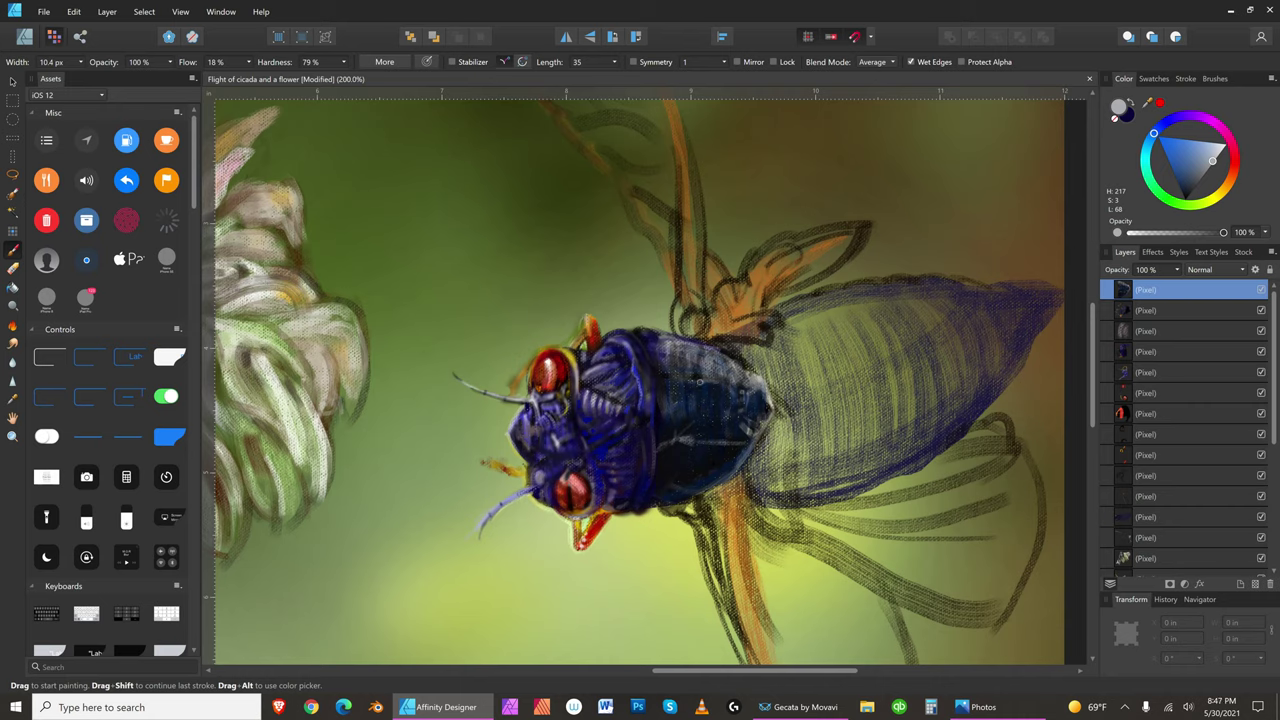
- Add light grey strokes down the thorax's front edge and set the brush width to 14.8 px
key(bracketleft)
drag(662, 381, 659, 404)
key(bracketright)
key(bracketright)
key(bracketright)
- Save the document and switch to the eraser at a width of 13.4 px
click(45, 12)
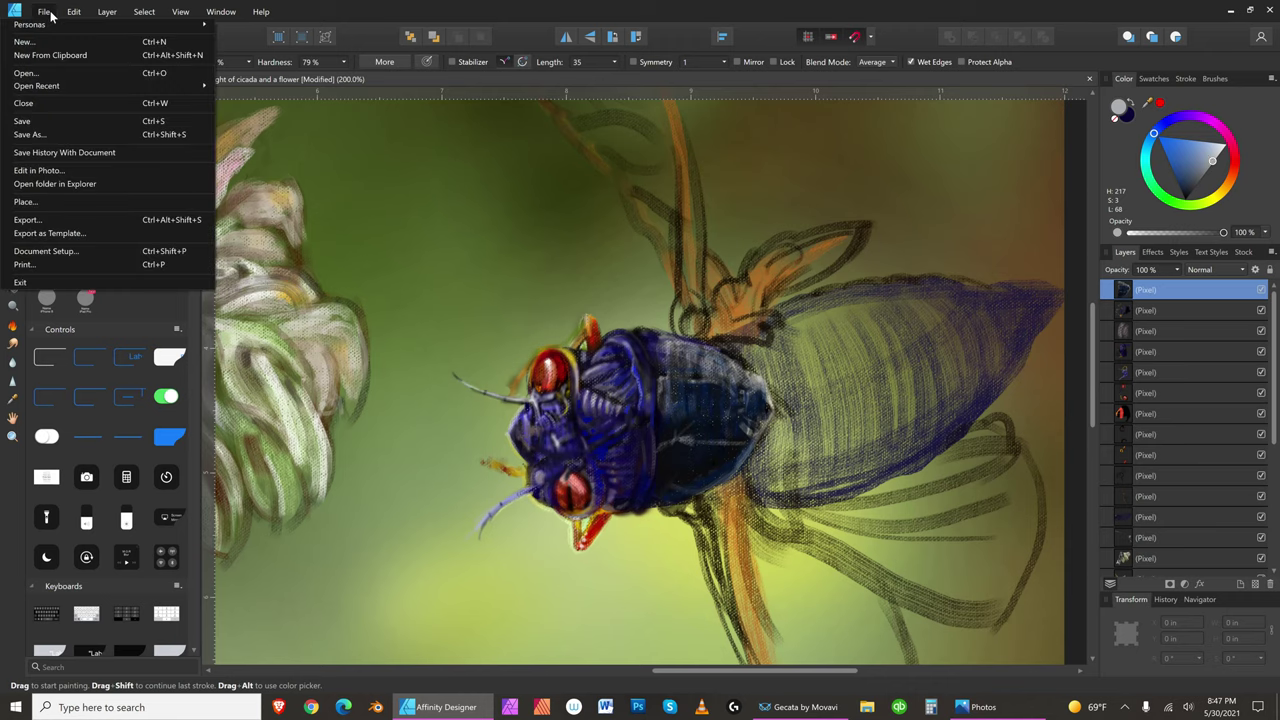
click(38, 121)
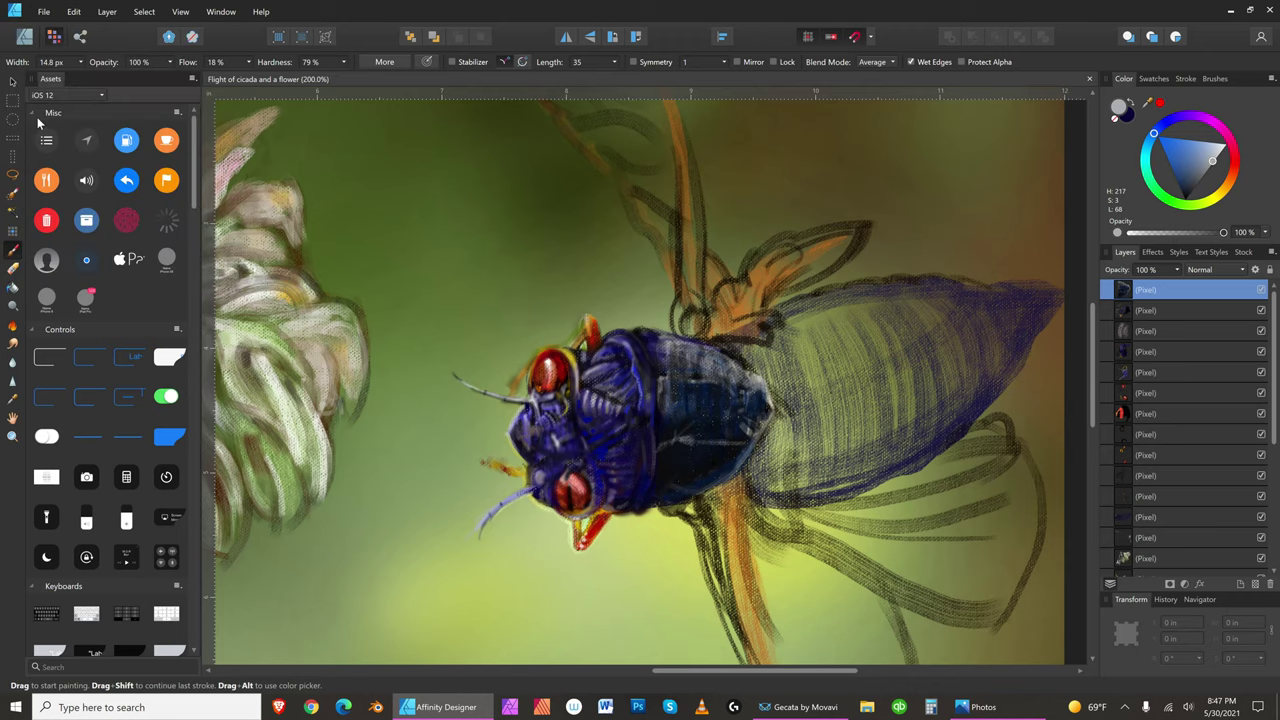
click(14, 267)
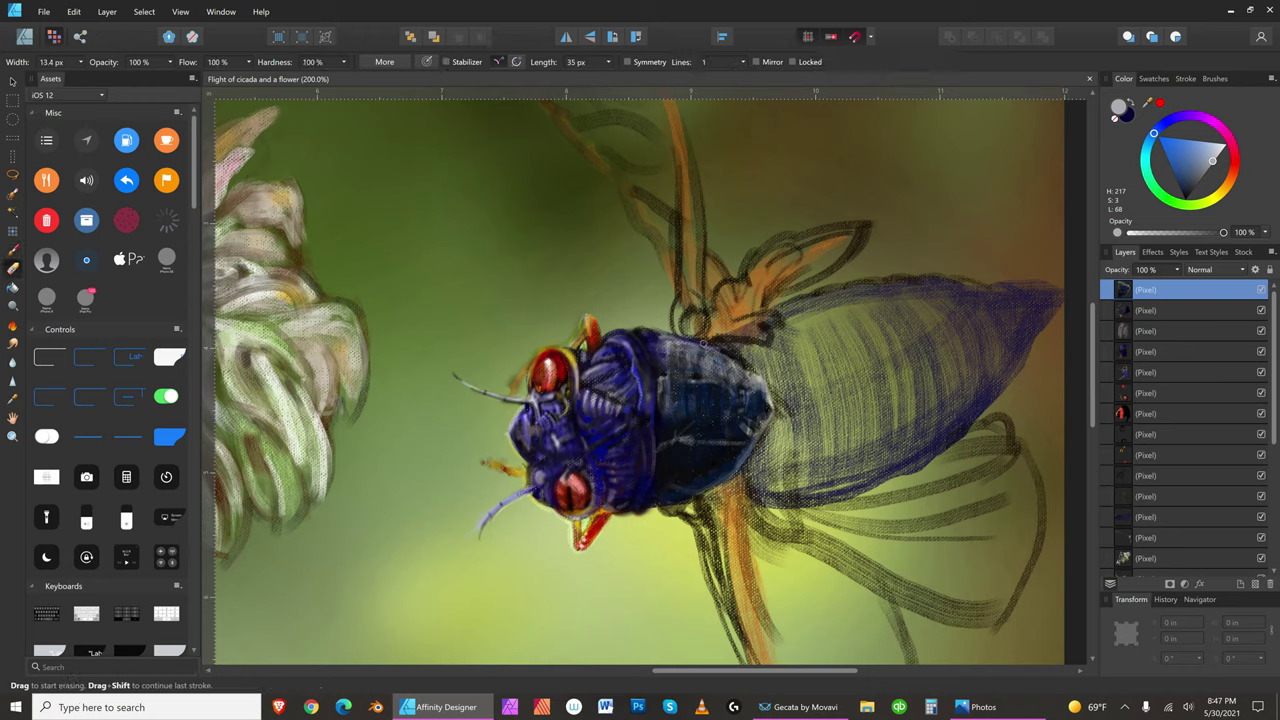
- Erase excess paint along the thorax's upper edge, varying the eraser size and ending at a width of 6.3 px
key(bracketright)
key(bracketright)
key(bracketright)
key(bracketright)
mouse_move(678, 338)
mouse_down()
mouse_move(749, 360)
mouse_move(721, 352)
mouse_up()
key(bracketleft)
key(bracketleft)
key(bracketleft)
key(bracketright)
key(bracketleft)
key(bracketleft)
key(bracketleft)
key(bracketleft)
key(bracketleft)
key(bracketleft)
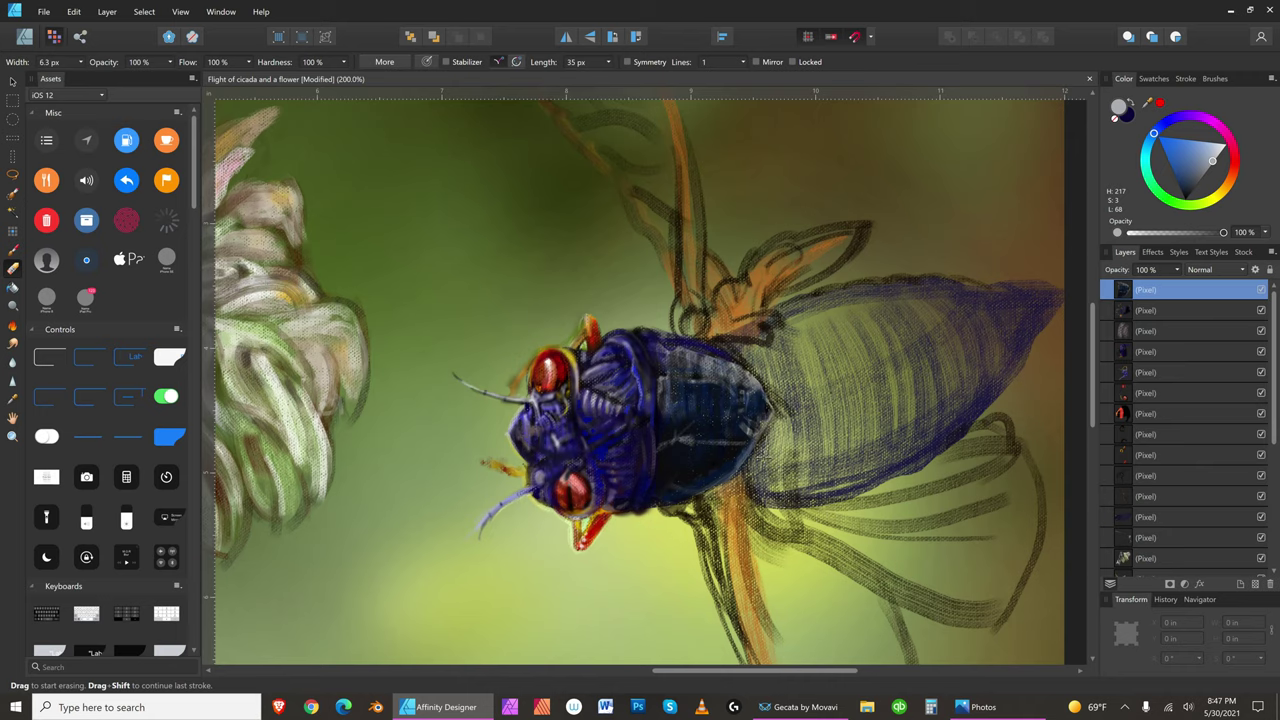
- Set the eraser width to 16.7 px and choose a dark purple with H 275, S 93, L 22
key(bracketright)
key(bracketright)
key(bracketright)
key(bracketright)
key(bracketright)
click(1195, 116)
click(1171, 155)
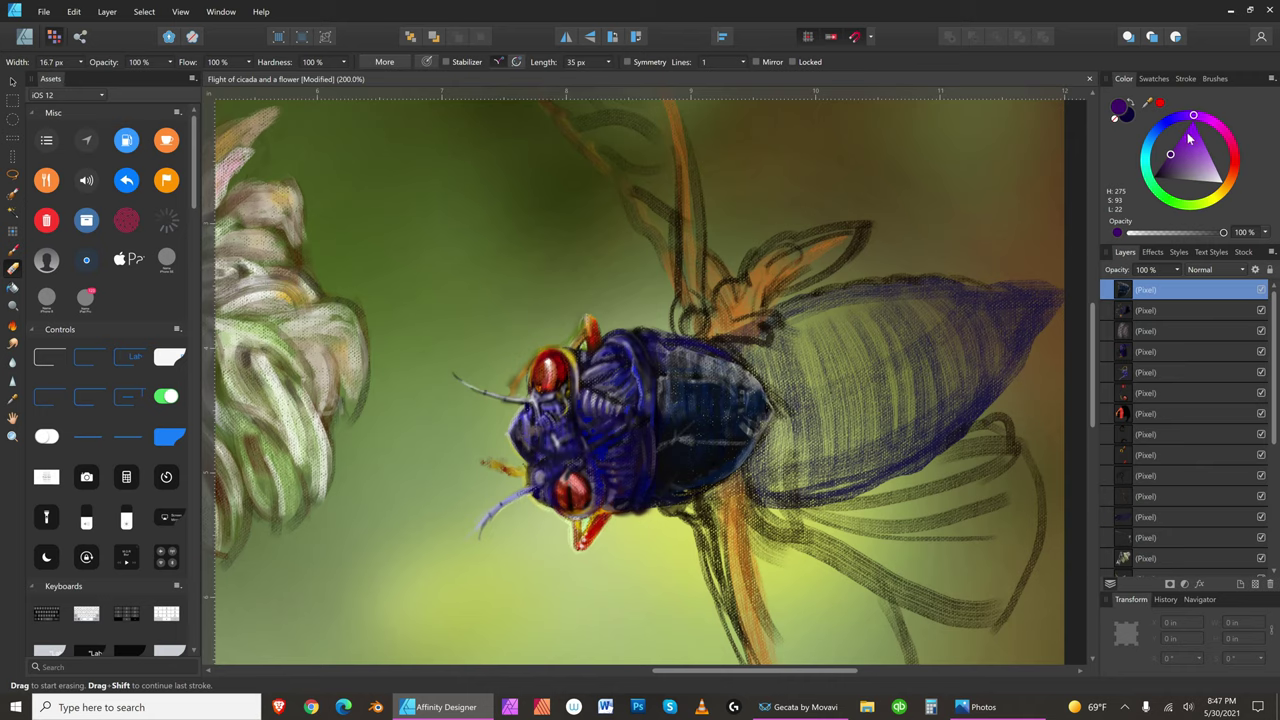
- Erase over the rear centre of the thorax at 44.7 px and set the purple to H 275, S 96, L 23
click(1168, 162)
key(bracketright)
key(bracketright)
key(bracketright)
key(bracketright)
key(bracketright)
key(bracketleft)
key(bracketleft)
key(bracketleft)
key(bracketleft)
key(bracketright)
key(bracketright)
key(bracketright)
key(bracketright)
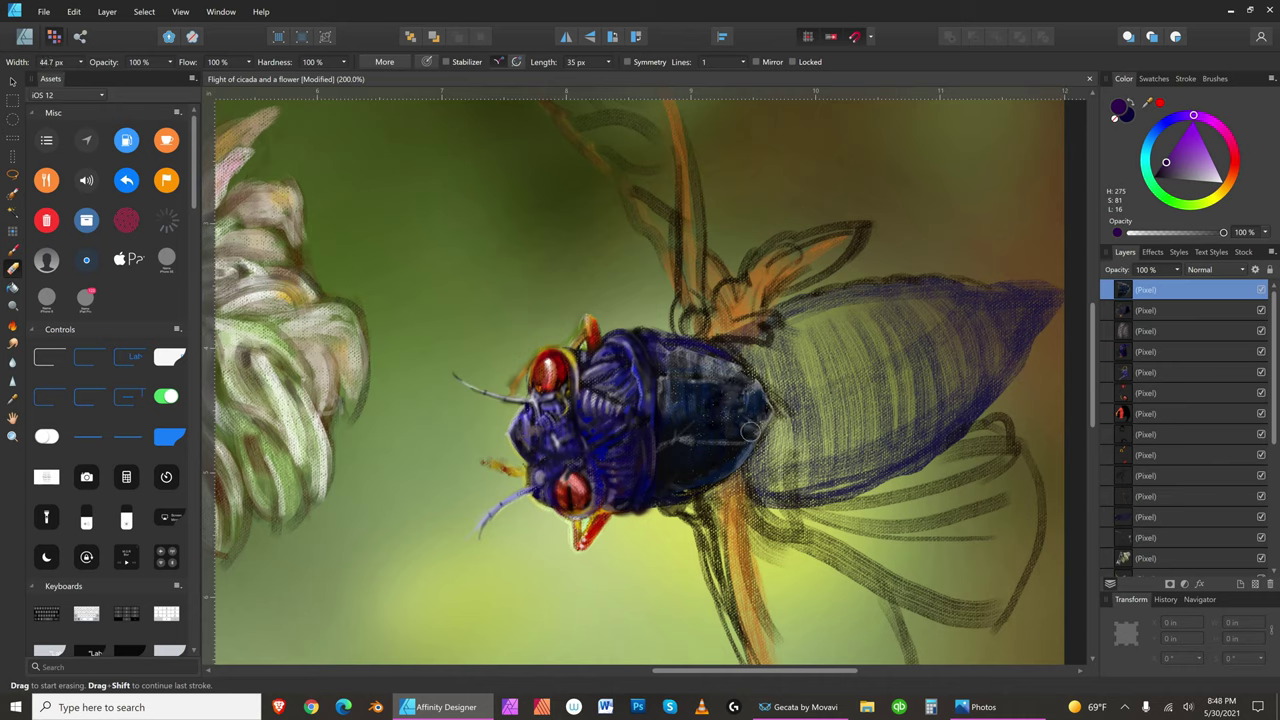
click(1171, 154)
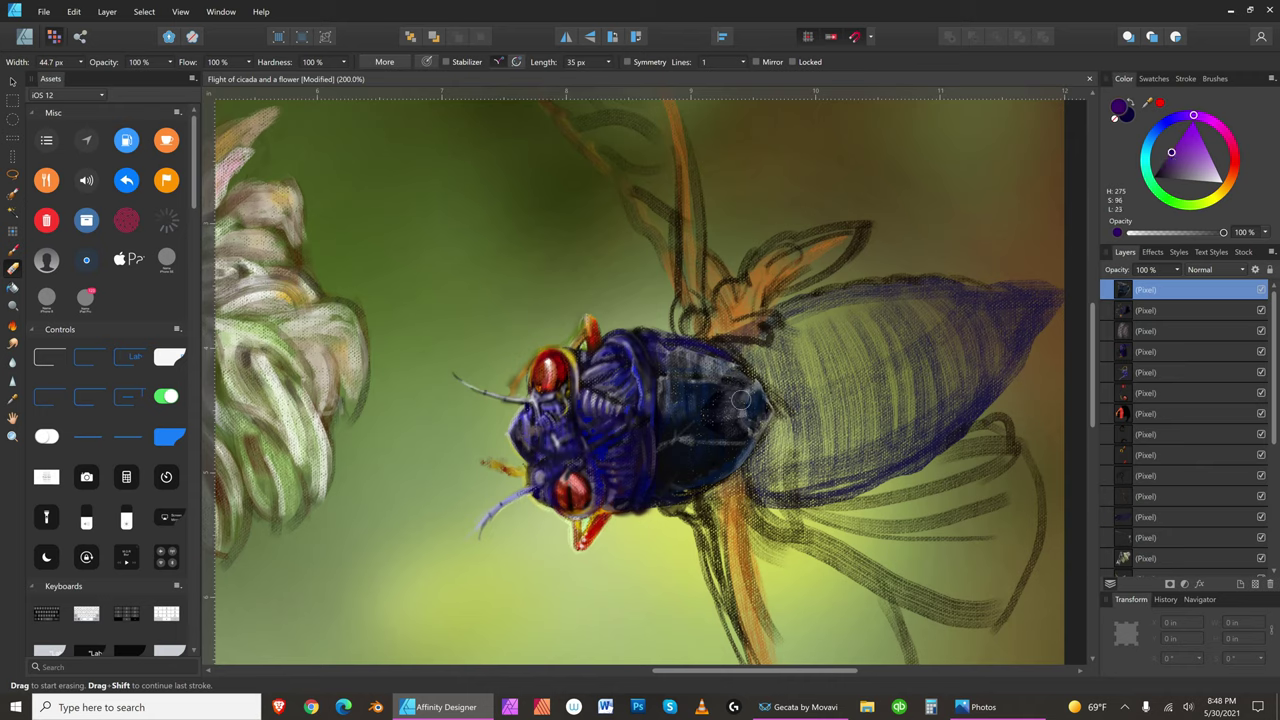
mouse_move(741, 442)
mouse_down()
mouse_move(737, 401)
mouse_move(733, 432)
mouse_move(723, 384)
mouse_move(718, 439)
mouse_move(713, 381)
mouse_move(708, 425)
mouse_move(698, 396)
mouse_up()
- Paint a purple glow (H 275, S 90, L 37) across the rear centre of the thorax with a 25.9 px brush
key(bracketleft)
click(1181, 141)
key(bracketleft)
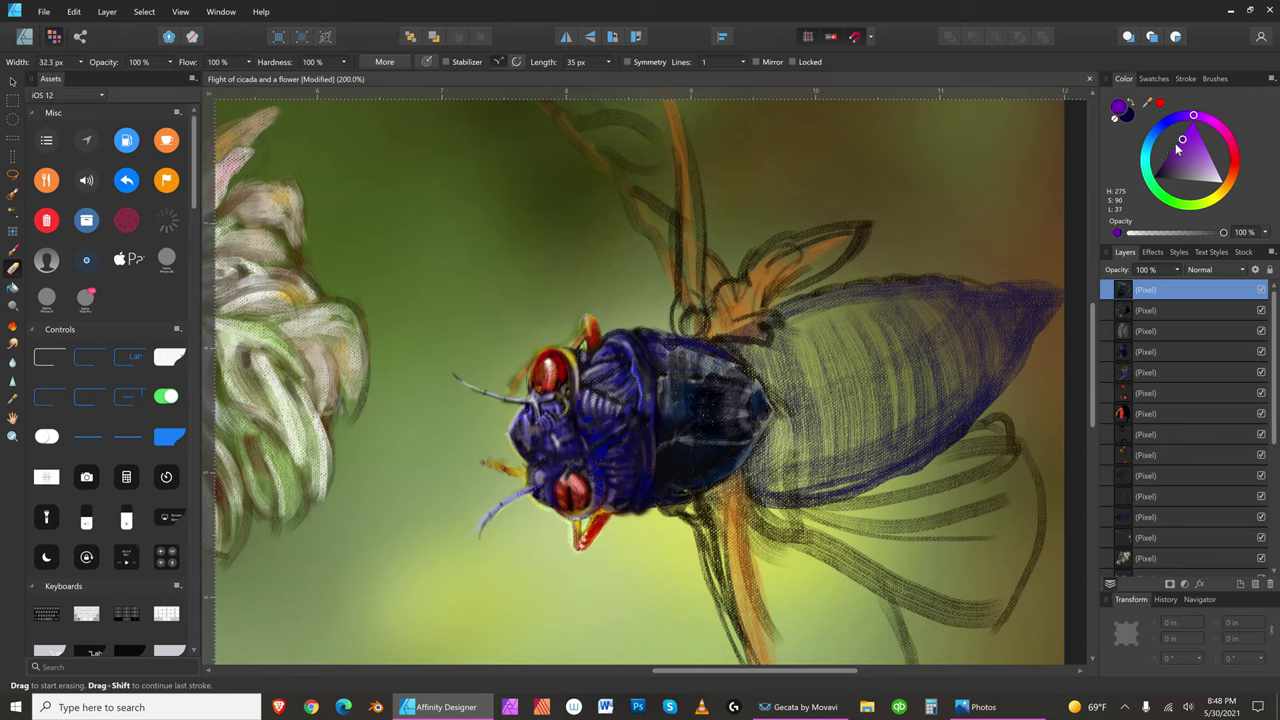
click(14, 251)
key(bracketright)
key(bracketright)
key(bracketright)
key(bracketright)
key(bracketright)
key(bracketright)
key(bracketright)
key(bracketright)
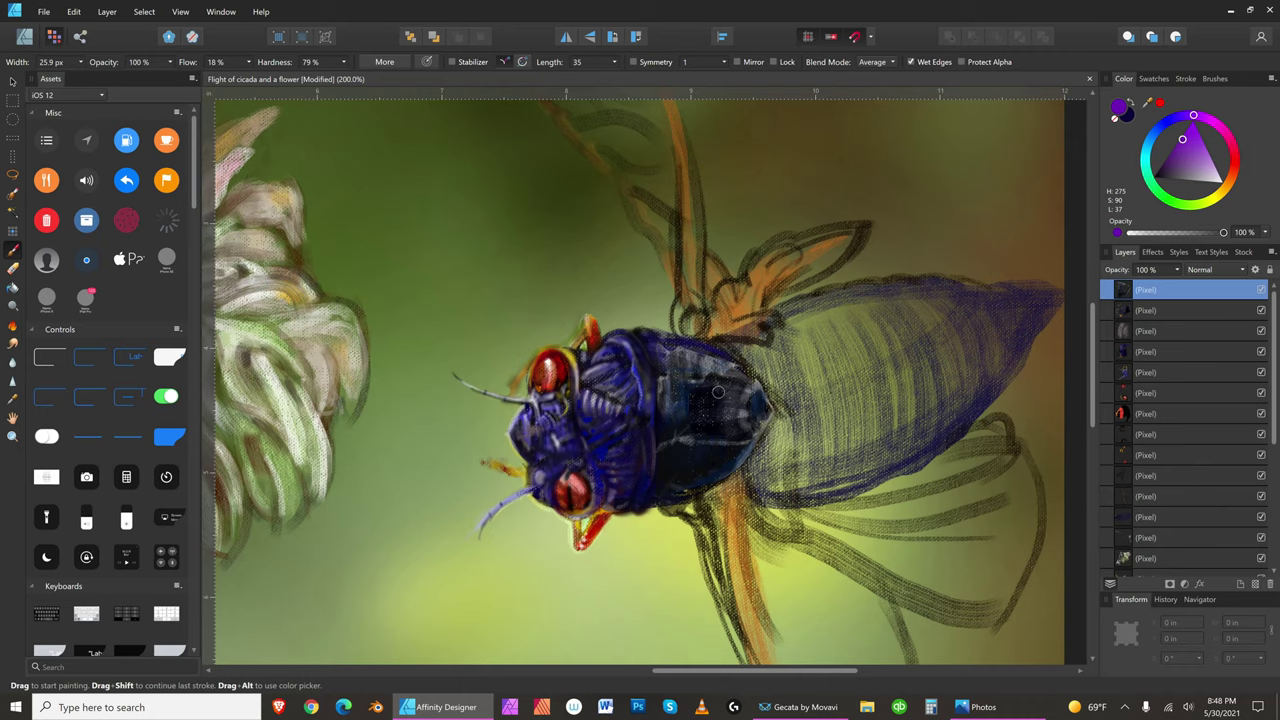
mouse_move(709, 383)
mouse_down()
mouse_move(710, 436)
mouse_move(732, 387)
mouse_up()
- Reduce the brush width to 11.5 px for the purple area and change the colour's hue to blue, H 230
key(bracketleft)
key(bracketleft)
key(bracketleft)
key(bracketleft)
key(bracketleft)
key(bracketleft)
key(bracketleft)
key(bracketleft)
click(1162, 126)
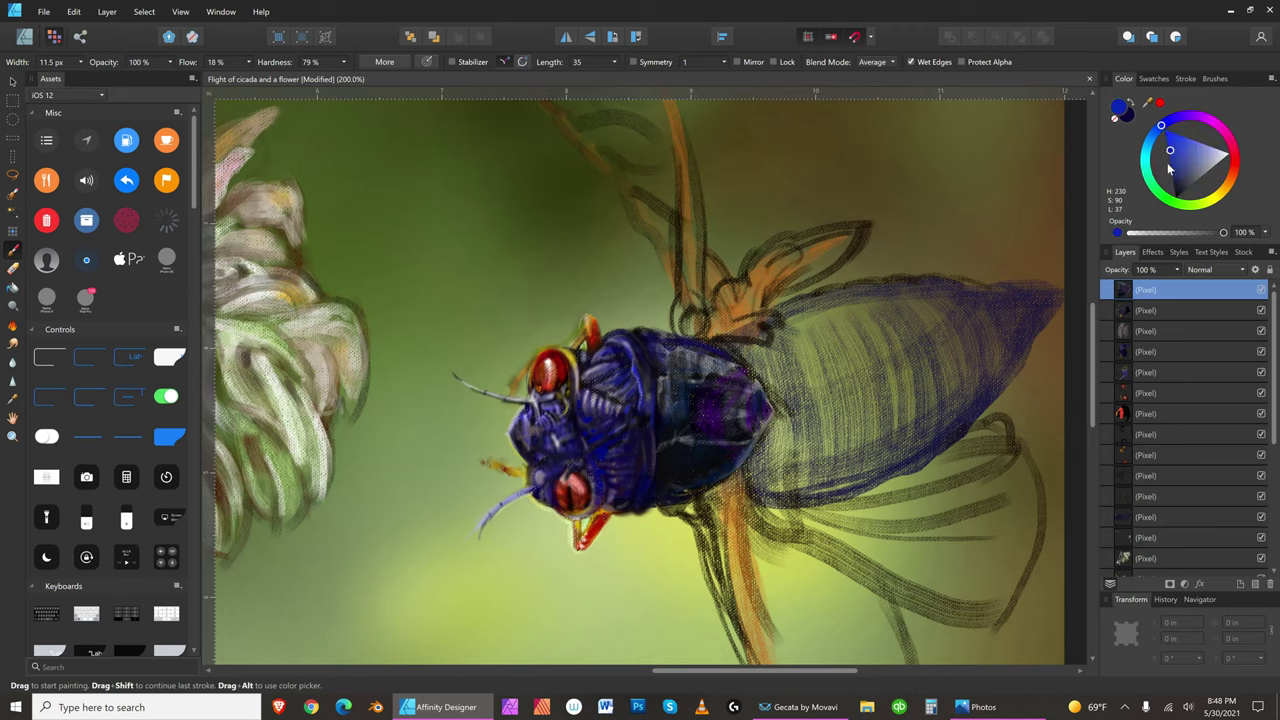
- Dab a darker blue over the upper rear part of the thorax with a wider brush
click(1173, 172)
key(])
key(])
key(])
key(])
key(])
key(])
key(])
click(708, 379)
key(bracketright)
key(bracketright)
key(bracketright)
key(bracketleft)
key(bracketleft)
- Shade the rear of the thorax with near-black navy (H 230, S 77, L 6), varying the brush size from 15.3 to 27 px
click(1176, 192)
key(bracketleft)
key(bracketleft)
key(bracketleft)
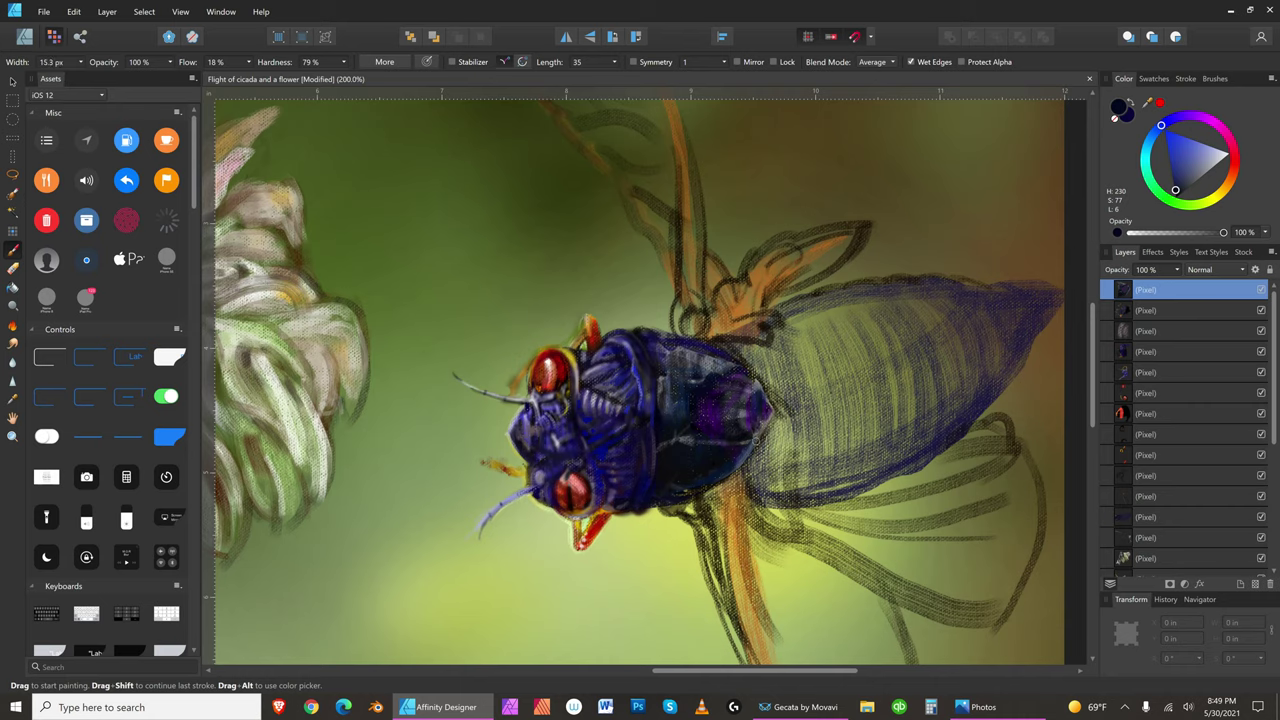
key(bracketright)
key(bracketright)
key(bracketright)
key(bracketright)
key(bracketright)
key(bracketright)
key(bracketright)
key(bracketright)
key(bracketright)
key(bracketright)
key(bracketright)
key(bracketright)
key(bracketright)
key(bracketleft)
key(bracketleft)
key(bracketleft)
key(bracketleft)
key(bracketleft)
key(bracketleft)
key(bracketleft)
key(bracketleft)
key(bracketleft)
key(bracketleft)
key(bracketleft)
key(bracketleft)
key(bracketleft)
key(bracketright)
key(bracketright)
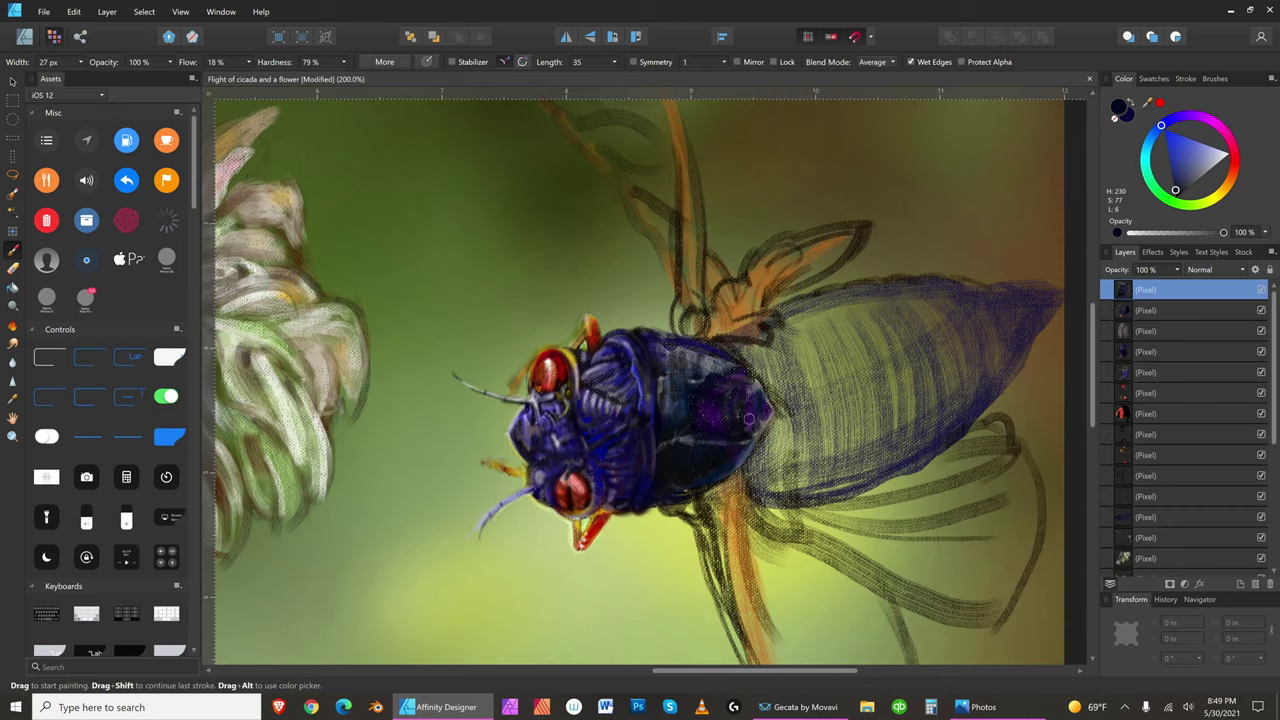
- Darken the rear thorax with a wider brush up to 58.3 px and switch the paint colour to white
key(bracketright)
key(bracketright)
key(bracketright)
key(bracketright)
key(bracketright)
key(bracketright)
key(bracketright)
key(bracketleft)
click(1228, 153)
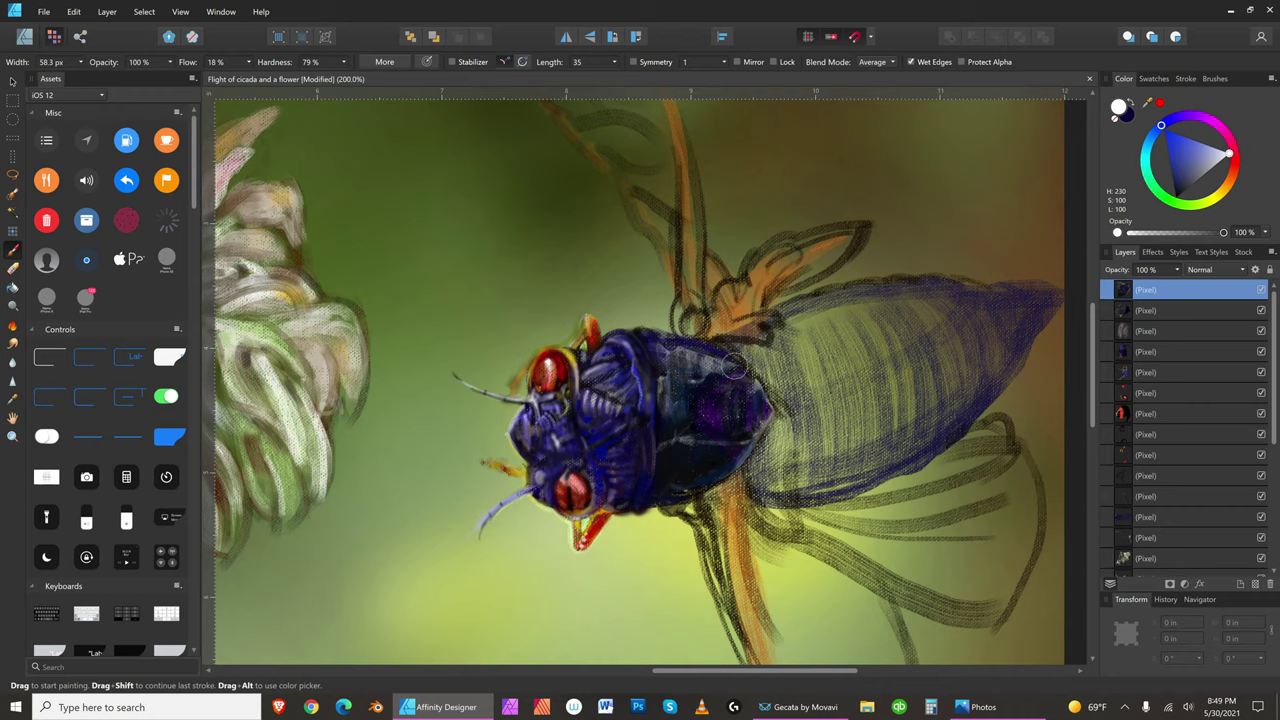
- Paint fine white highlights near the thorax's upper rear edge, narrowing the brush to 7.2 px
key(bracketleft)
key(bracketleft)
key(bracketleft)
key(bracketleft)
key(bracketleft)
key(bracketleft)
key(bracketleft)
key(bracketleft)
key(bracketleft)
key(bracketright)
key(bracketleft)
key(bracketleft)
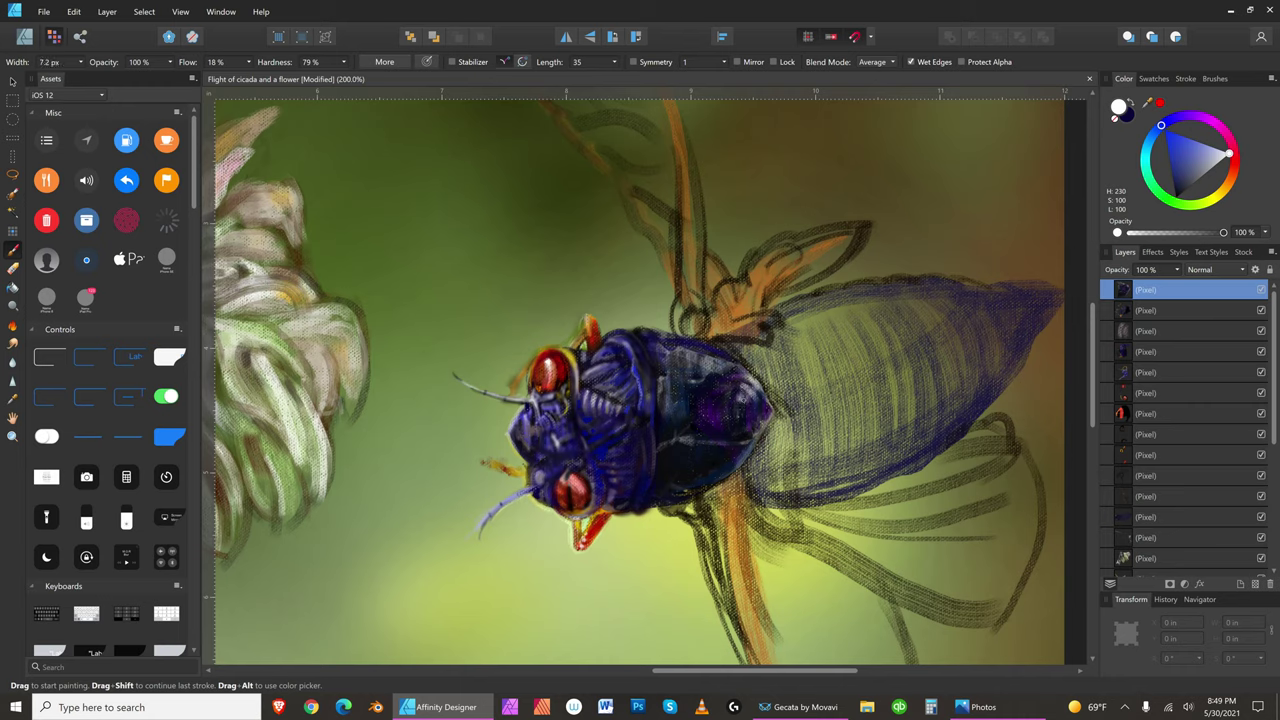
- Add curved white highlights around the thorax's rear tip and down its lower edge, ending at a brush width of 7.7 px
key(bracketleft)
key(bracketleft)
key(bracketleft)
key(bracketright)
key(bracketright)
key(bracketright)
key(bracketright)
key(bracketright)
key(bracketright)
key(bracketleft)
key(bracketleft)
drag(757, 423, 727, 469)
key(bracketright)
key(bracketright)
key(bracketright)
key(bracketright)
key(bracketleft)
key(bracketleft)
key(bracketleft)
key(bracketleft)
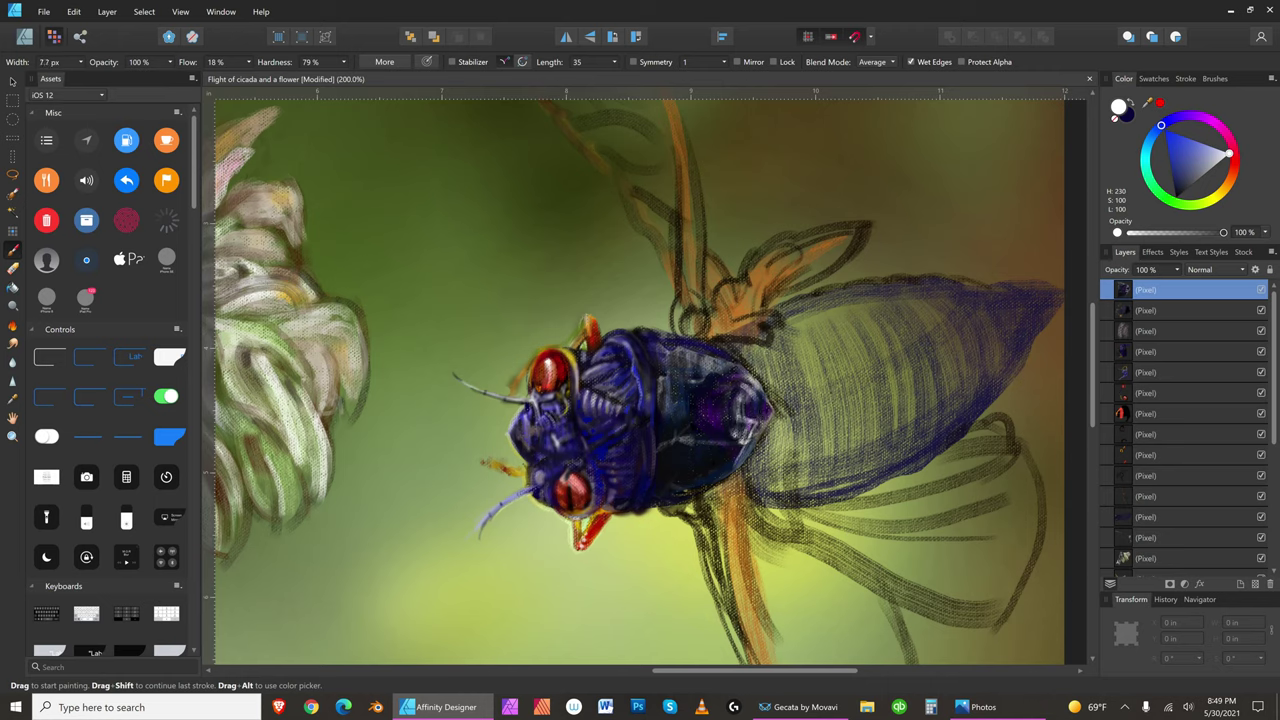
- Paint a white highlight along the thorax's rear tip and narrow the brush to 6 px
drag(750, 376, 766, 402)
key(bracketright)
key(bracketleft)
key(bracketleft)
key(bracketright)
key(bracketleft)
key(bracketleft)
key(bracketleft)
key(bracketleft)
key(bracketleft)
key(bracketleft)
key(bracketleft)
key(bracketleft)
key(bracketleft)
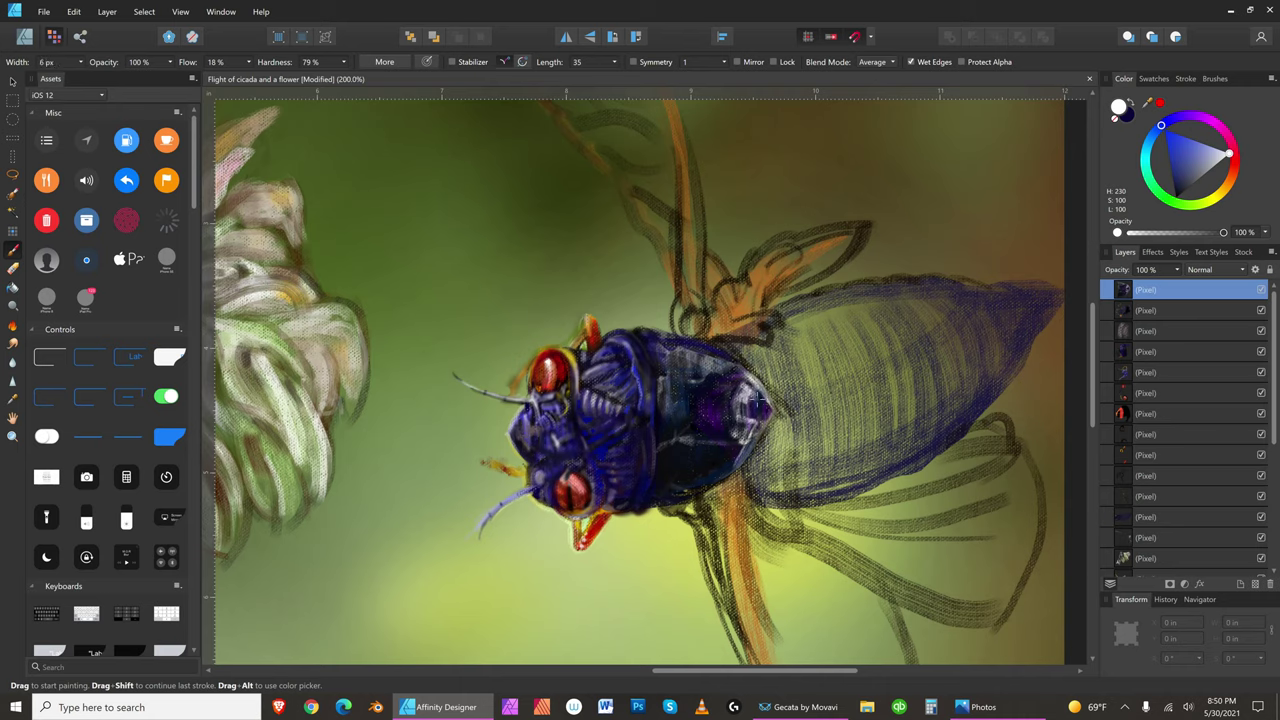
- Widen the brush to about 17.1 px and dab white onto the centre of the thorax's rear tip
key(bracketleft)
key(bracketright)
key(bracketright)
key(bracketright)
key(bracketright)
key(bracketright)
key(bracketleft)
key(bracketright)
key(bracketright)
key(bracketright)
key(bracketright)
key(bracketright)
drag(756, 411, 765, 408)
- Soften the thorax's rear edges with dark blue-grey (H 230, S 24, L 15), returning the brush width to 17.1 px
click(1181, 187)
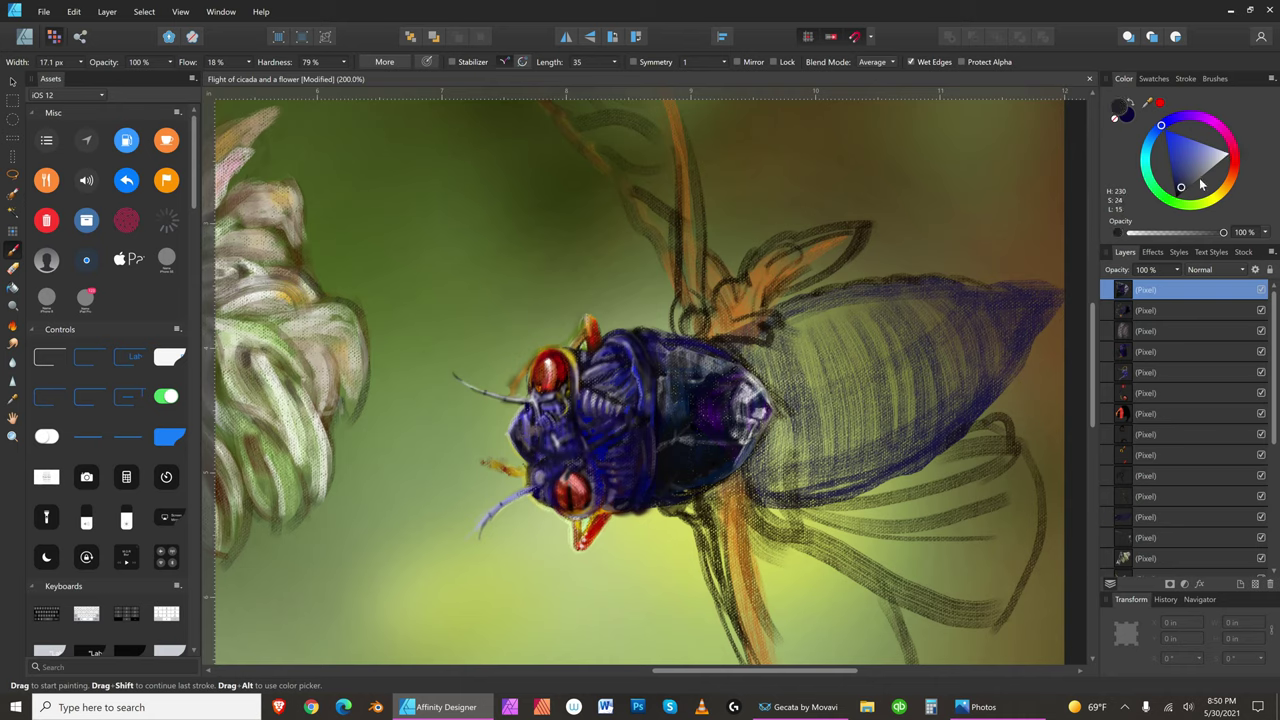
key(bracketright)
key(bracketright)
key(bracketright)
key(bracketright)
key(bracketright)
drag(743, 438, 730, 447)
drag(752, 381, 746, 382)
key(bracketleft)
key(bracketleft)
key(bracketleft)
key(bracketleft)
key(bracketleft)
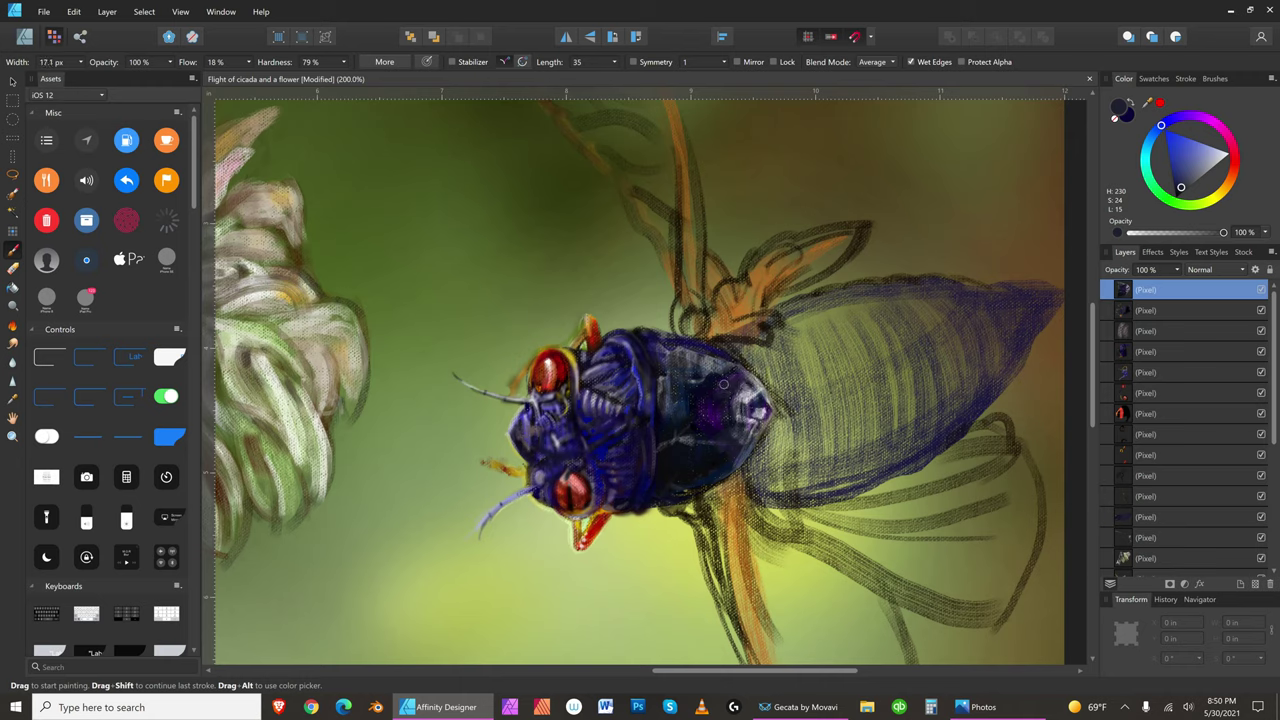
- Save the cicada and flower document
click(44, 11)
click(62, 118)
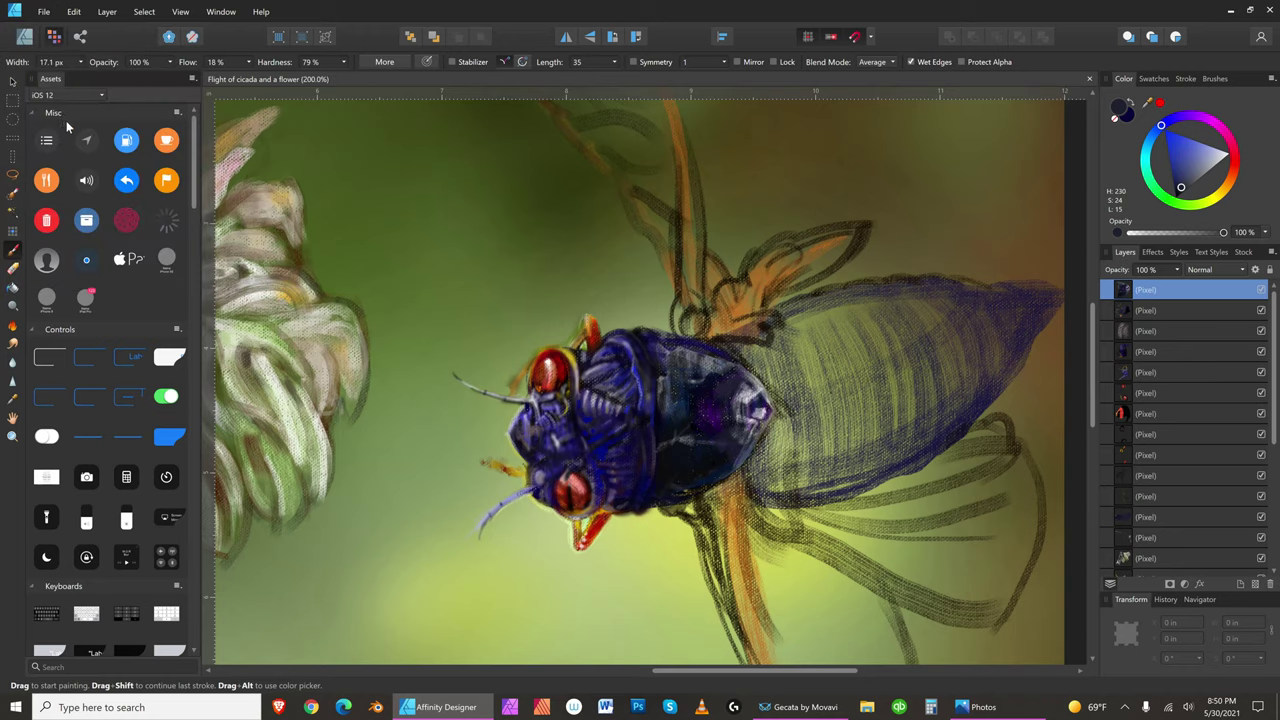
click(44, 11)
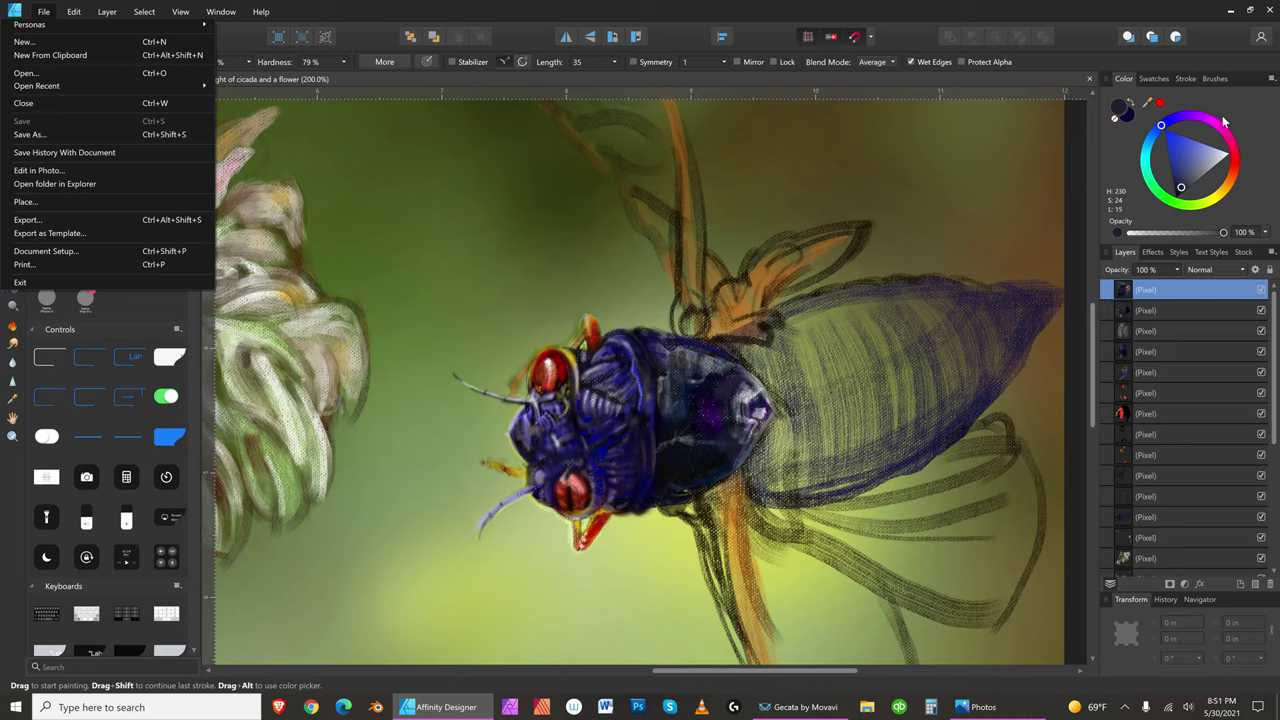
- Set the paint colour to deep navy (H 230, S 92, L 8) and shade the abdomen's upper side, widening the brush to 164.5 px
click(1190, 170)
click(1176, 190)
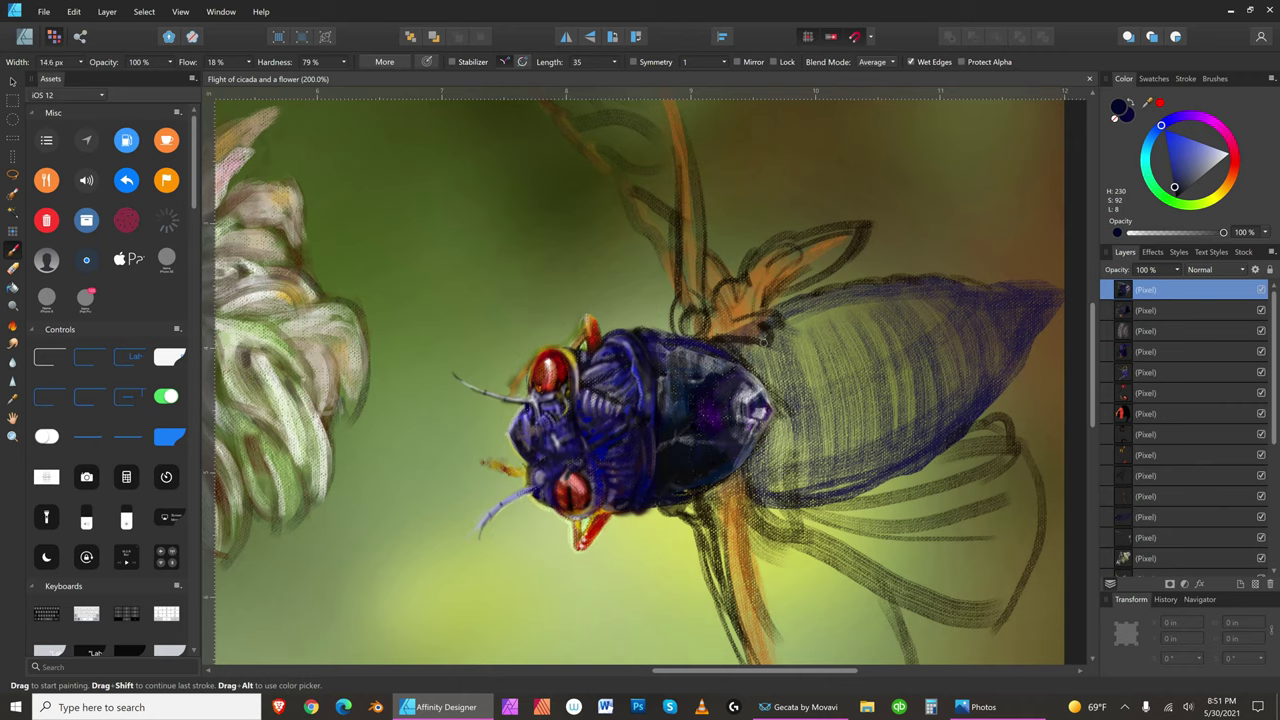
key(bracketright)
key(bracketright)
key(bracketright)
key(bracketright)
key(bracketright)
key(bracketright)
key(bracketright)
key(bracketright)
key(bracketright)
mouse_move(814, 328)
mouse_down()
mouse_move(969, 309)
mouse_move(870, 312)
mouse_move(806, 338)
mouse_up()
key(bracketright)
key(bracketright)
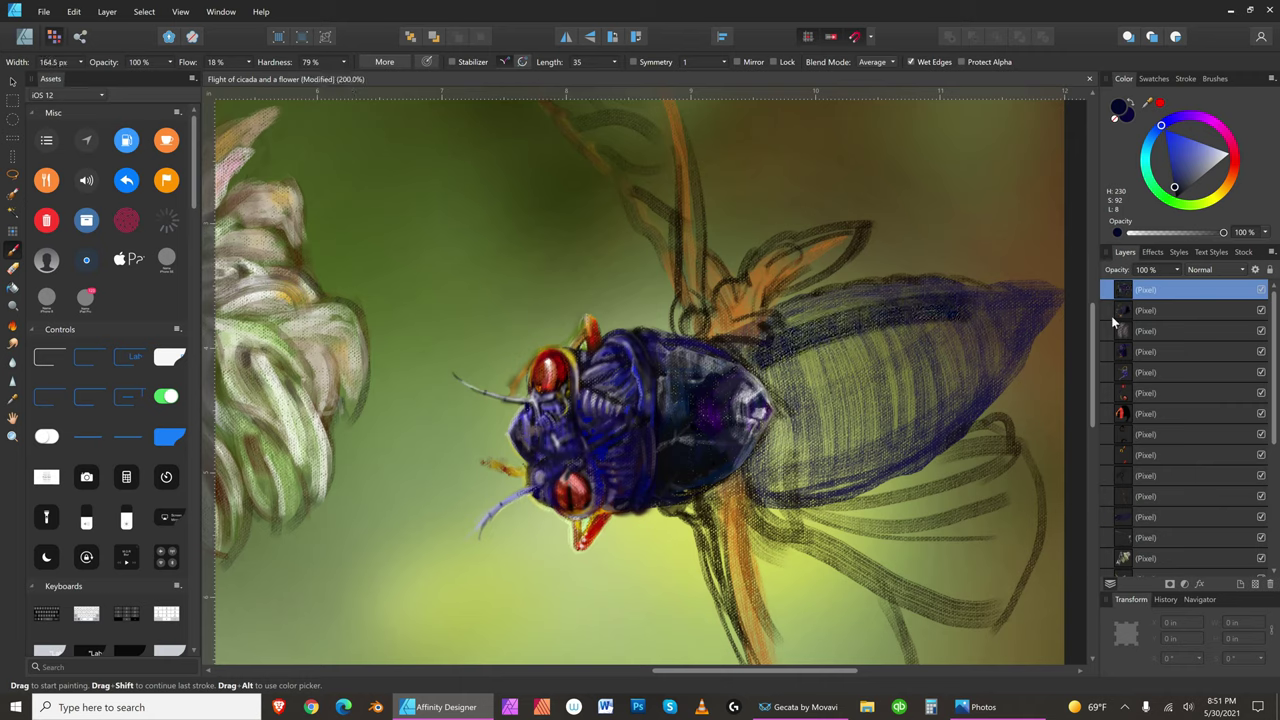
- Add a new pixel layer and cover the abdomen with broad lengthwise navy strokes using the 164.5 px brush
click(1241, 584)
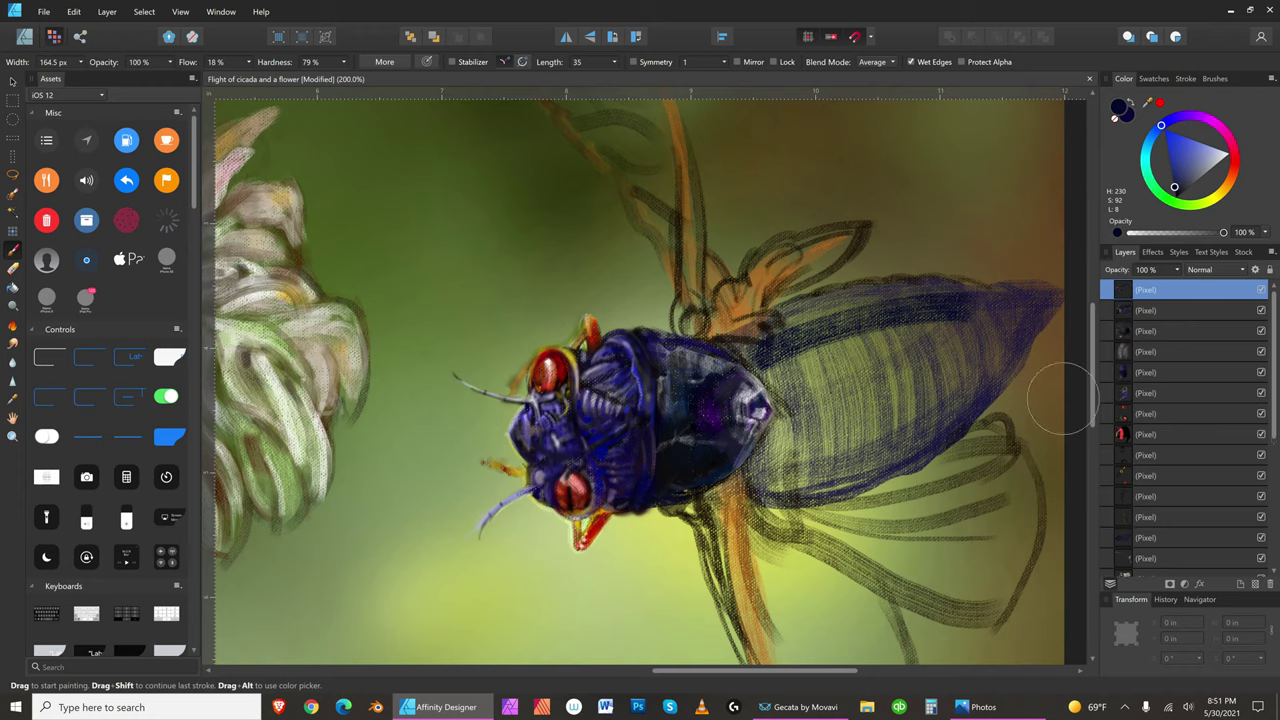
drag(1000, 292, 760, 400)
drag(1040, 285, 800, 393)
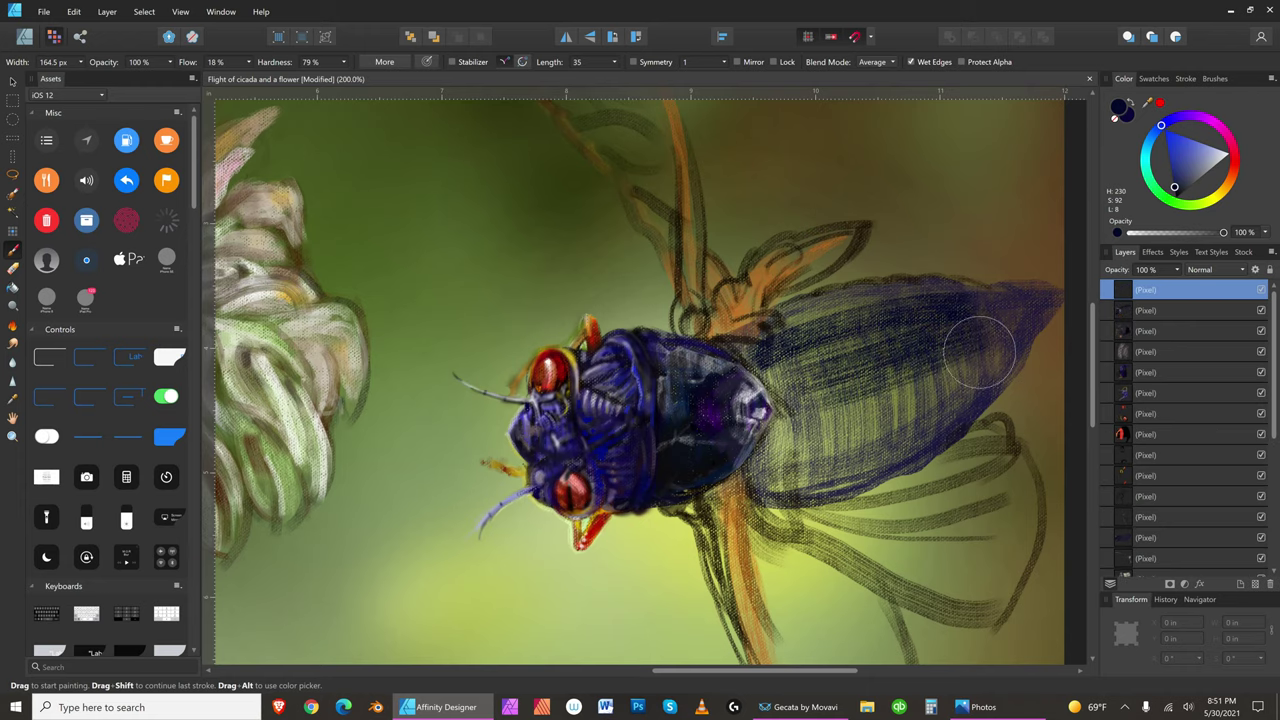
drag(980, 355, 772, 447)
drag(1000, 330, 760, 473)
- Deepen the navy along the abdomen's centre and lower side with a narrower brush, from 139.8 down to 71.3 px
key(bracketleft)
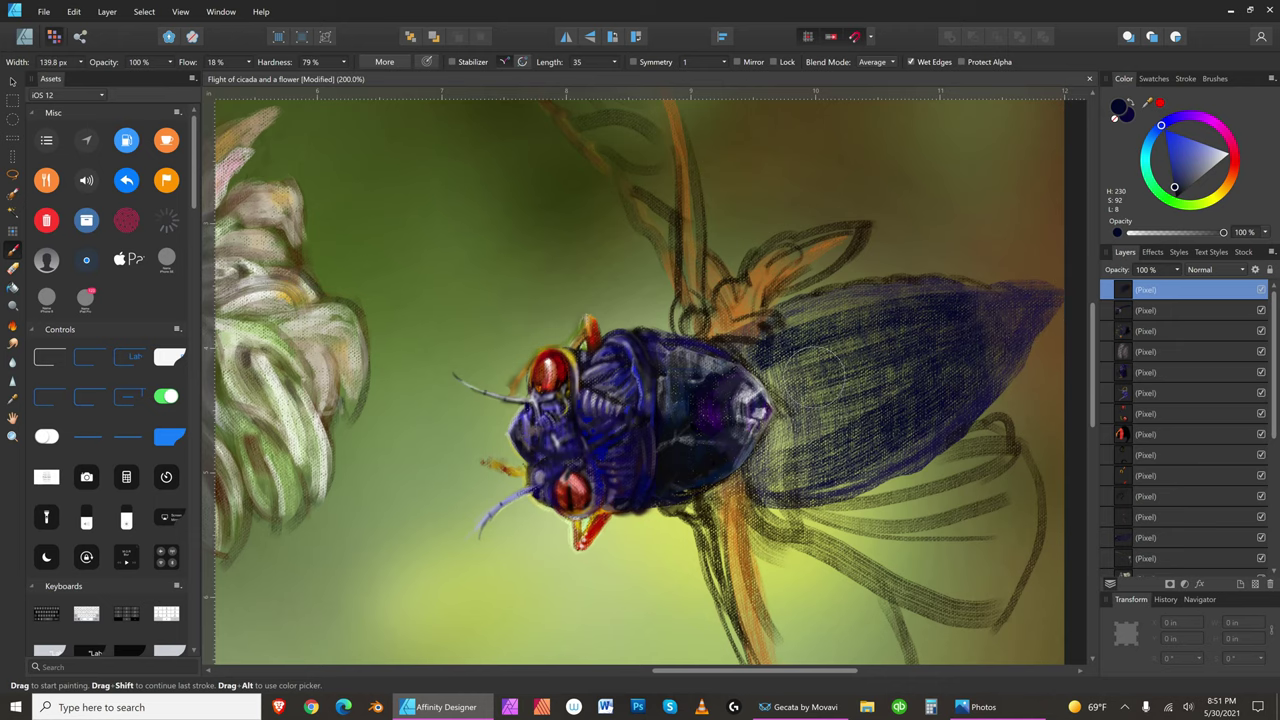
key(bracketleft)
key(bracketleft)
key(bracketleft)
key(bracketleft)
drag(832, 410, 1014, 323)
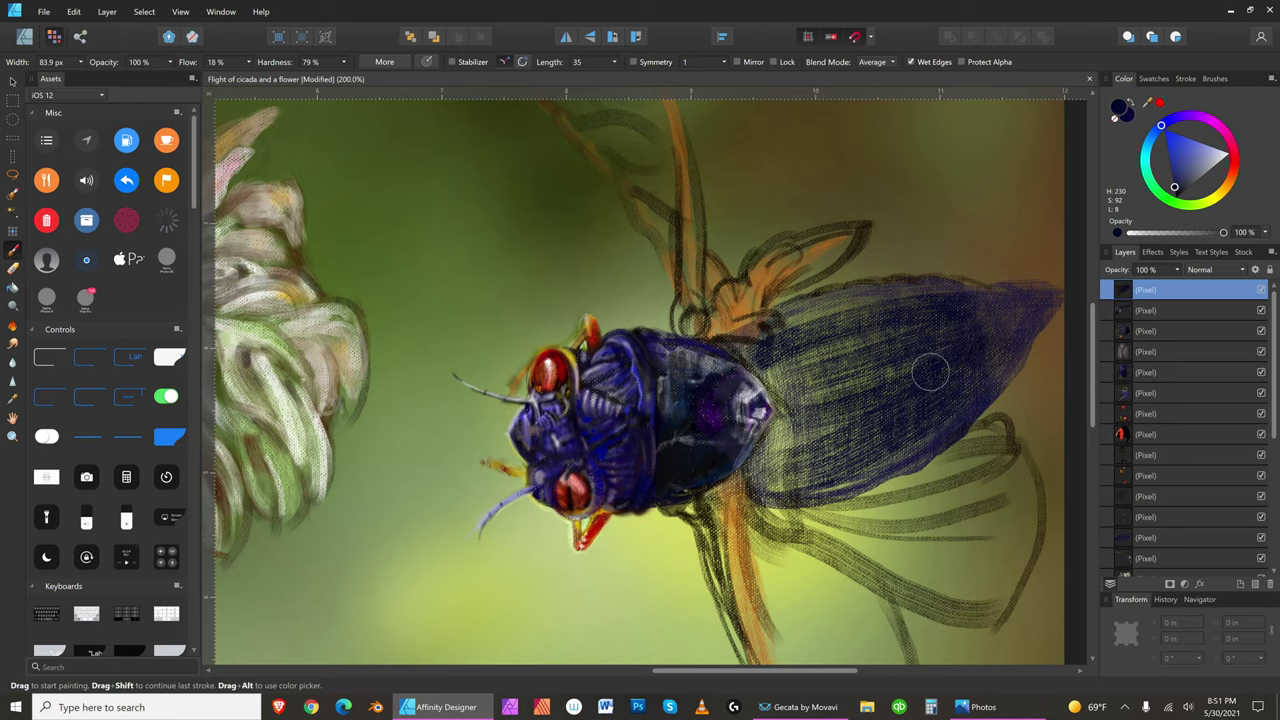
drag(893, 374, 820, 398)
drag(928, 364, 815, 400)
mouse_move(1039, 298)
mouse_down()
mouse_move(831, 415)
mouse_move(1002, 351)
mouse_move(804, 435)
mouse_move(1009, 346)
mouse_move(964, 390)
mouse_move(842, 437)
mouse_move(1015, 334)
mouse_move(850, 463)
mouse_move(852, 444)
mouse_move(1004, 360)
mouse_move(793, 478)
mouse_move(854, 460)
mouse_move(980, 372)
mouse_move(812, 472)
mouse_move(728, 470)
mouse_up()
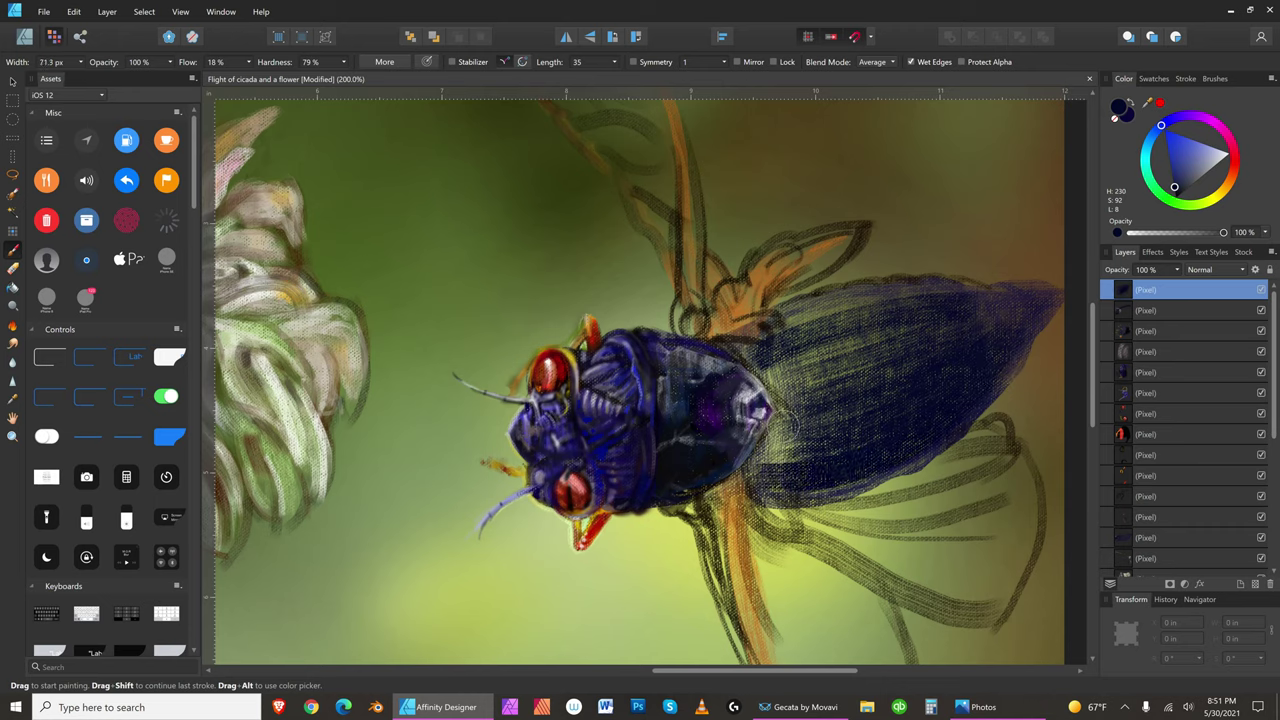
- Fill the abdomen's front edges around the thorax's rear with navy, setting the brush width to 52.9 px
drag(786, 420, 764, 496)
key(])
key(bracketleft)
key(bracketleft)
key(bracketleft)
key(bracketleft)
key(bracketleft)
drag(770, 445, 736, 508)
key(bracketright)
key(bracketright)
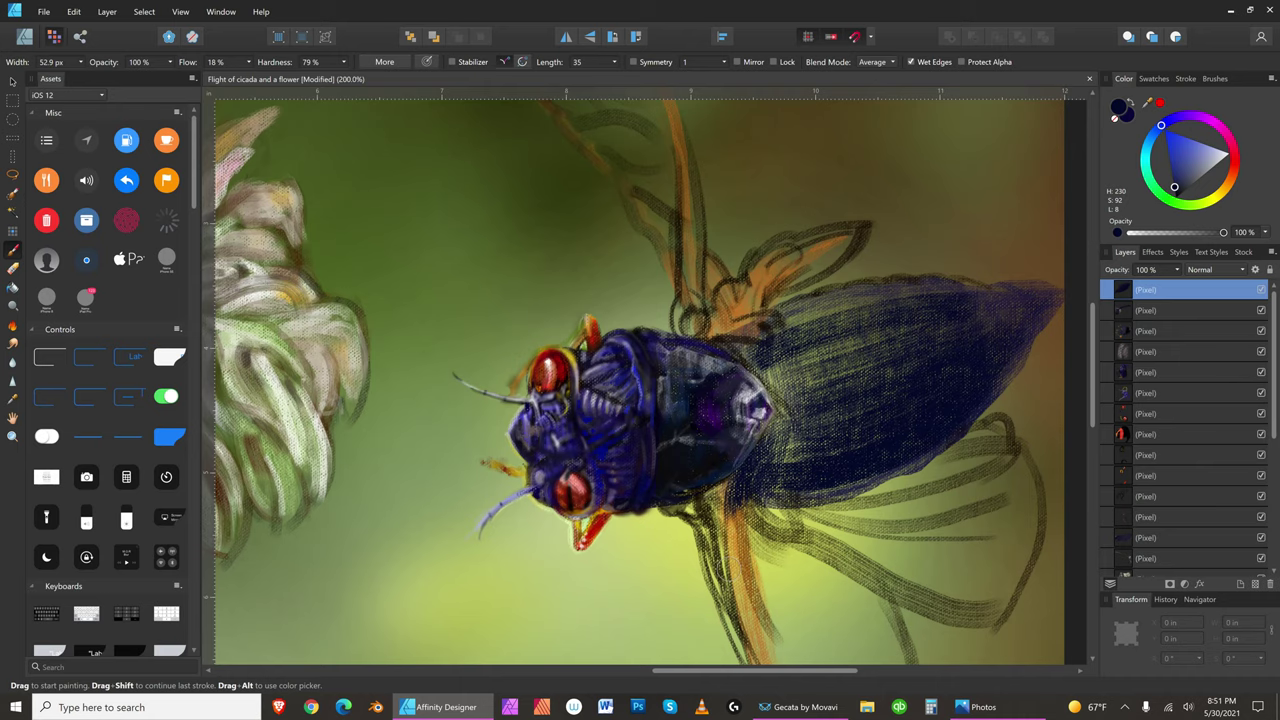
mouse_move(729, 341)
mouse_down()
mouse_move(795, 387)
mouse_move(778, 386)
mouse_up()
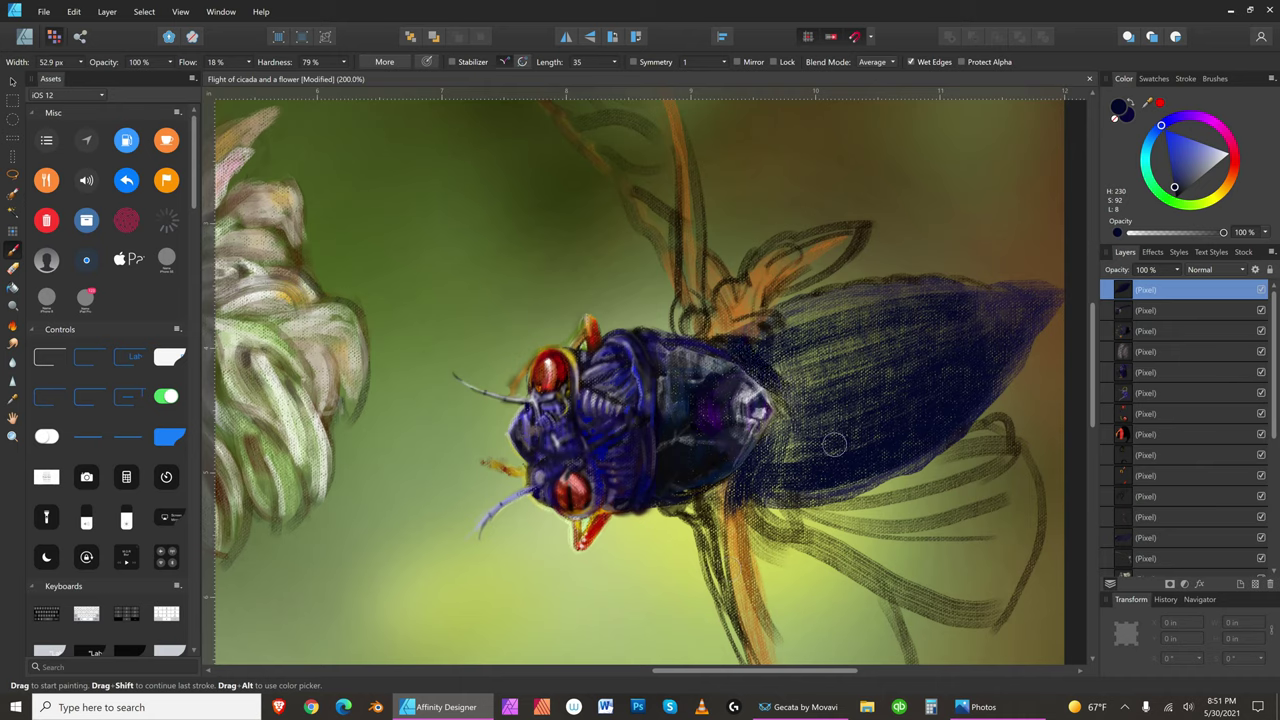
- Paint curved navy segment bands across the middle of the abdomen with a brush narrowed to 43.2 px and less
key(bracketright)
key(bracketright)
key(bracketright)
key(bracketright)
key(bracketright)
key(bracketright)
key(bracketright)
key(bracketright)
key(bracketright)
key(bracketright)
key(bracketleft)
key(bracketleft)
key(bracketleft)
key(bracketleft)
key(bracketleft)
key(bracketleft)
key(bracketleft)
key(bracketleft)
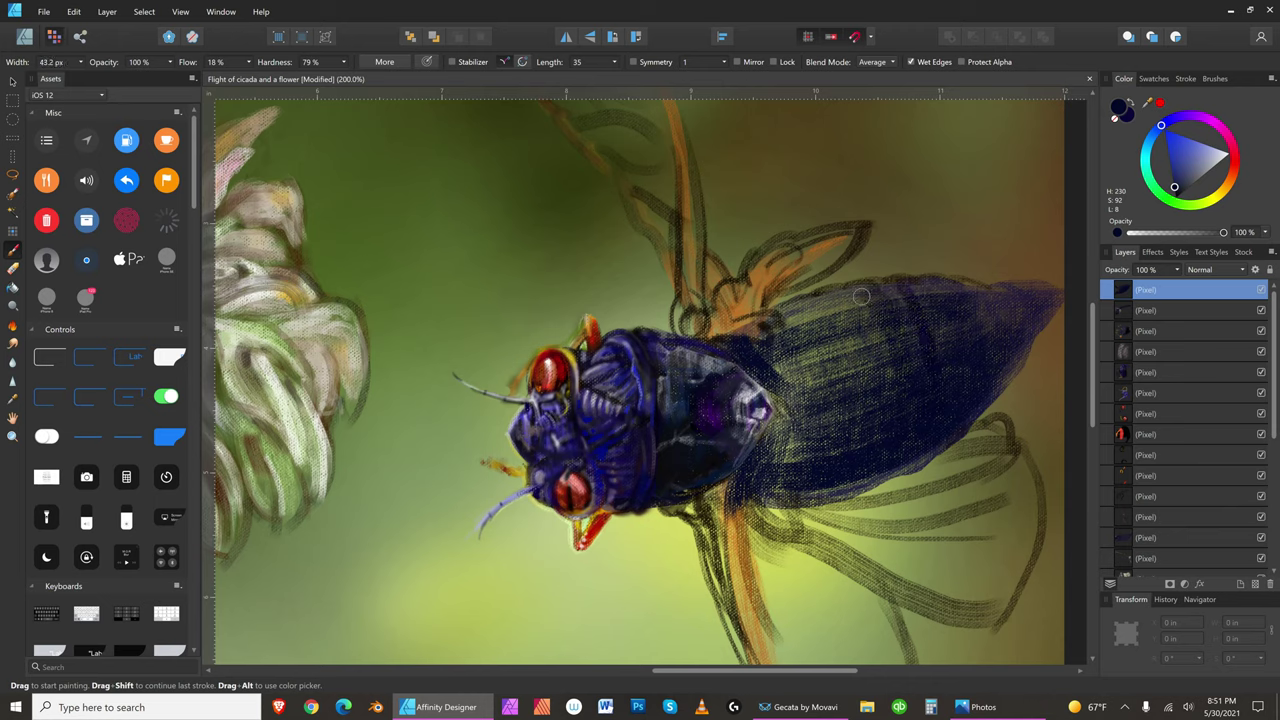
drag(835, 297, 872, 405)
key(bracketright)
drag(838, 303, 868, 368)
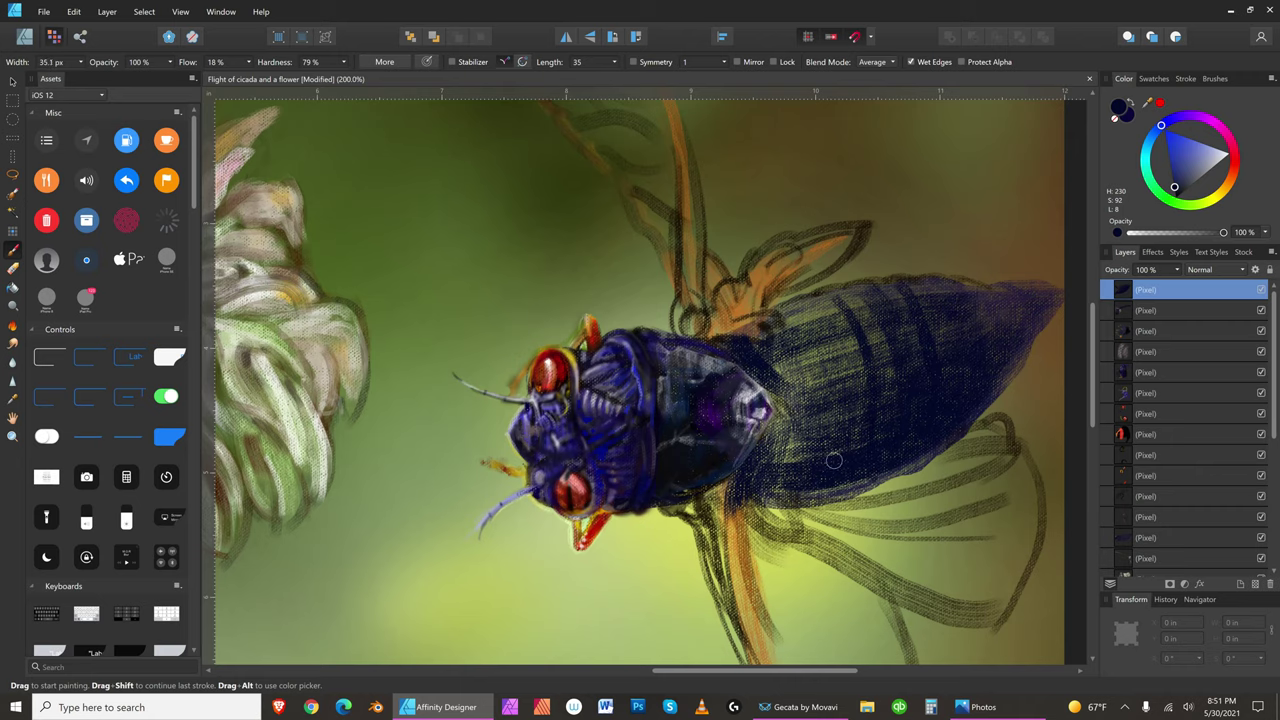
- Add finer curved navy bands toward the front of the abdomen, with brush widths of about 28.5 to 35.1 px
drag(812, 300, 845, 408)
key(bracketleft)
key(bracketleft)
drag(824, 328, 846, 386)
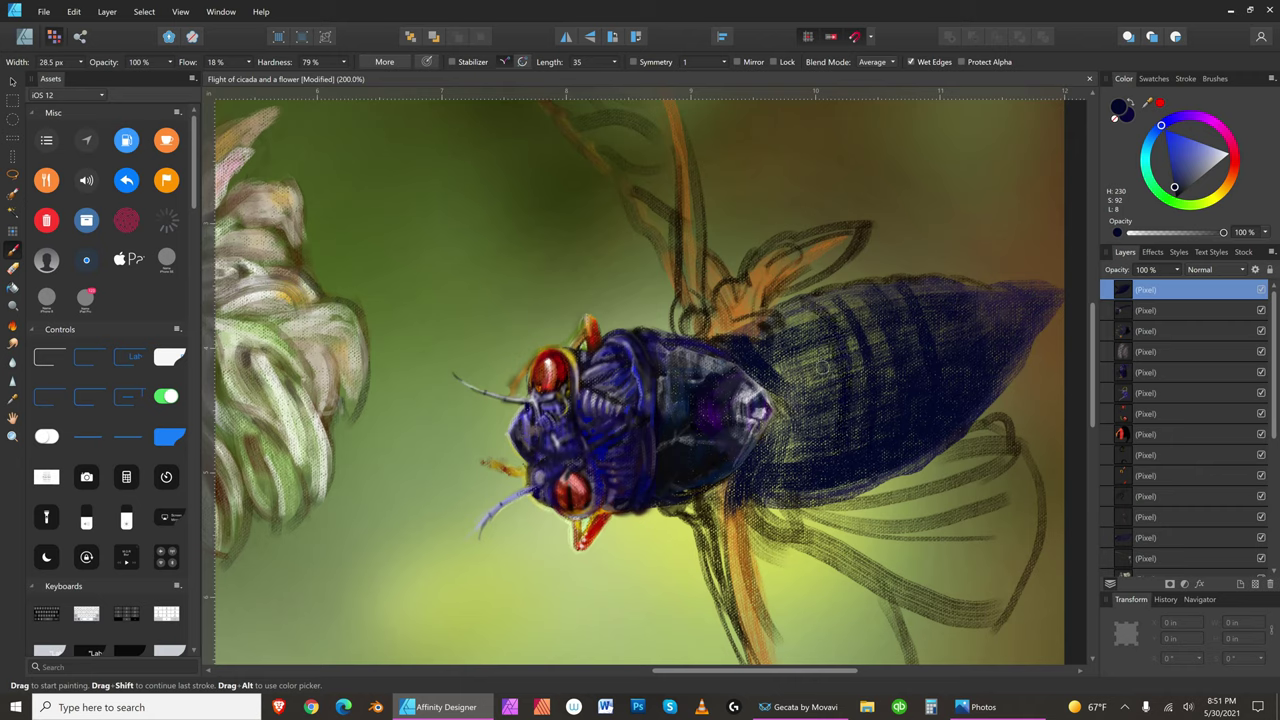
key(bracketright)
key(bracketright)
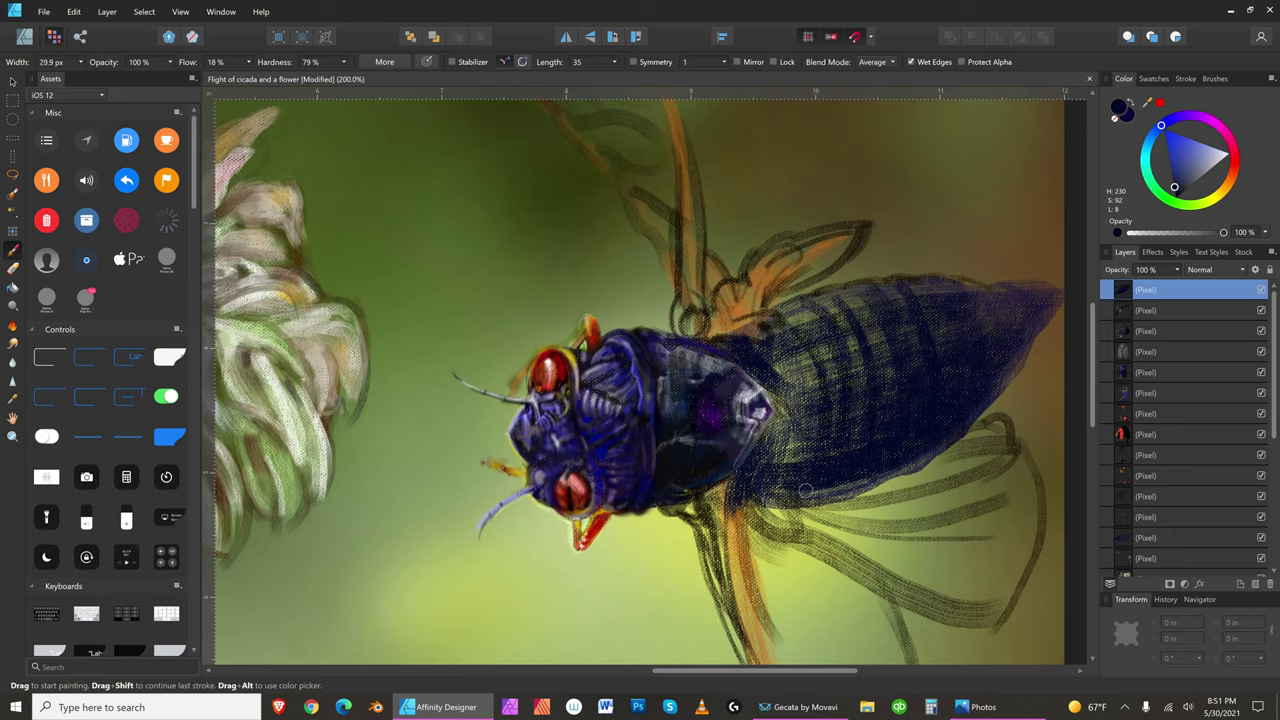
- Paint curved navy strokes across the front of the abdomen, directly behind the thorax's rear tip
mouse_move(795, 332)
mouse_down()
mouse_move(805, 450)
mouse_move(782, 440)
mouse_up()
drag(749, 345, 771, 451)
key(bracketleft)
key(bracketleft)
key(bracketleft)
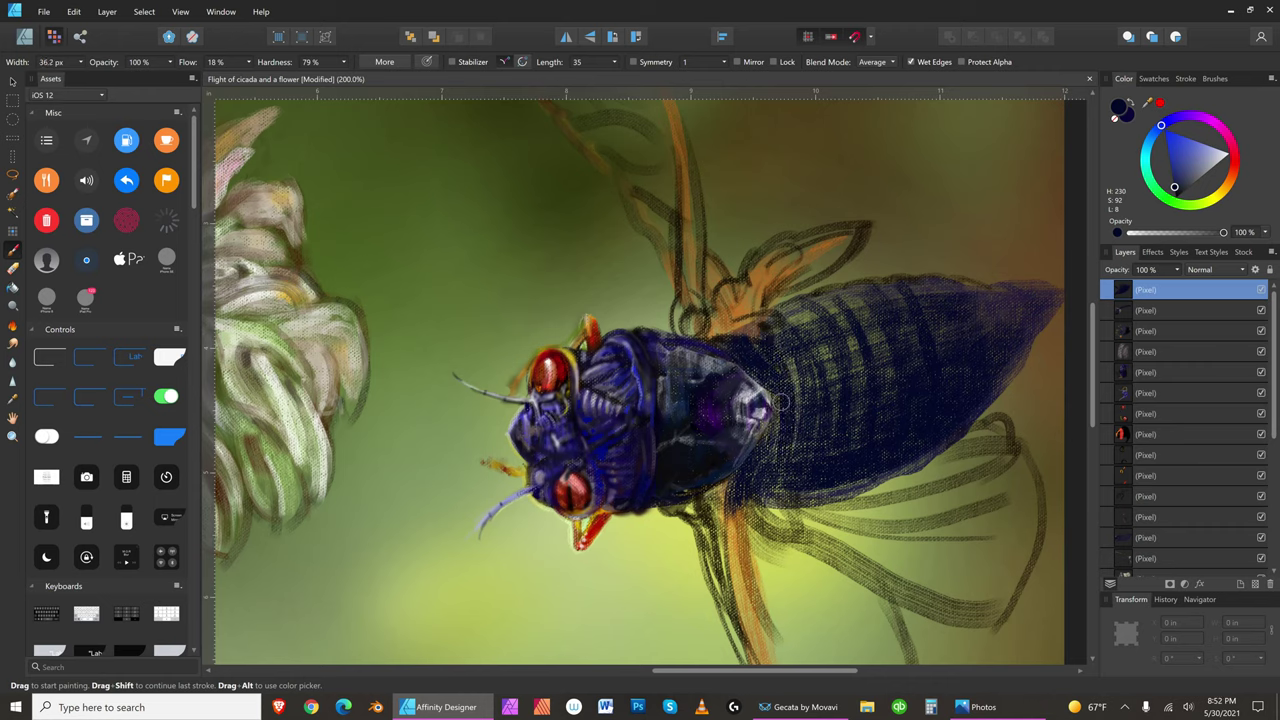
- Undo the last brush stroke near the thorax's rear tip and narrow the brush to 13.7 px
key(bracketleft)
key(bracketleft)
click(74, 11)
click(84, 33)
key(bracketleft)
key(bracketleft)
key(bracketleft)
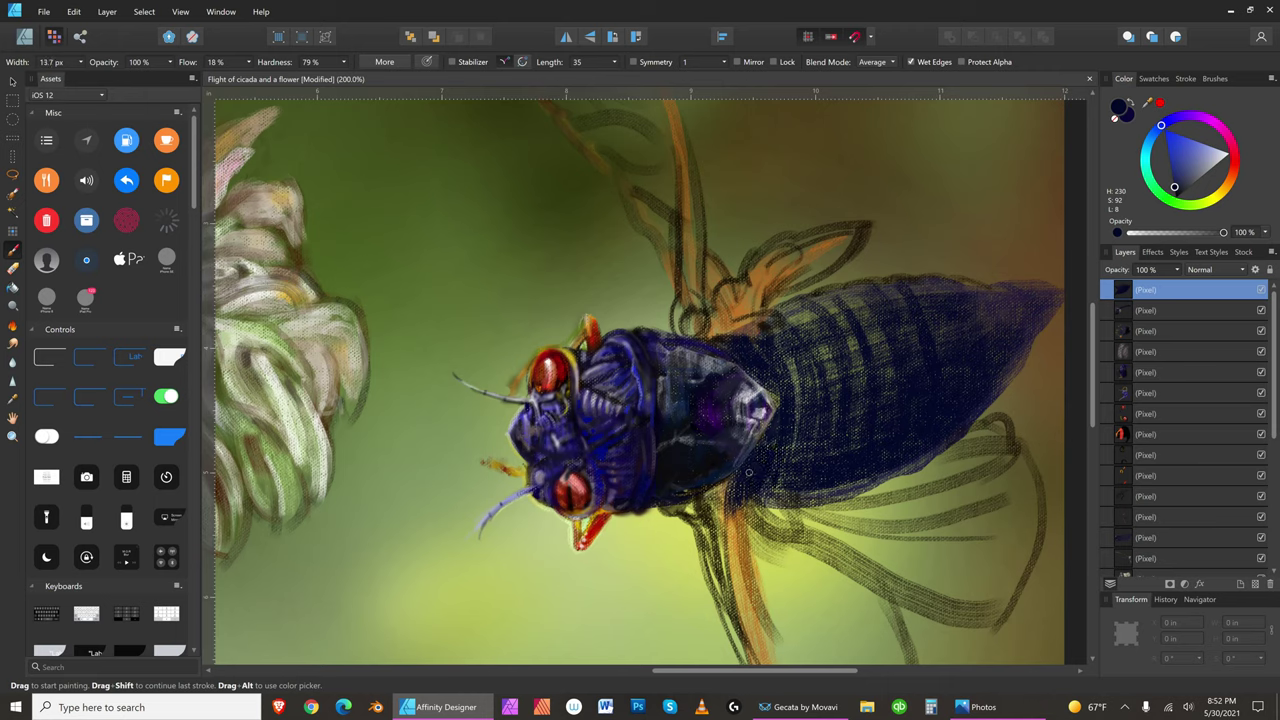
- Set the paint colour to near-black navy (H 230, S 49, L 6) and paint bands on the front abdomen at 34.8 px
click(1178, 195)
key(bracketright)
key(bracketright)
key(bracketright)
key(bracketright)
key(bracketright)
key(bracketright)
key(bracketright)
key(bracketright)
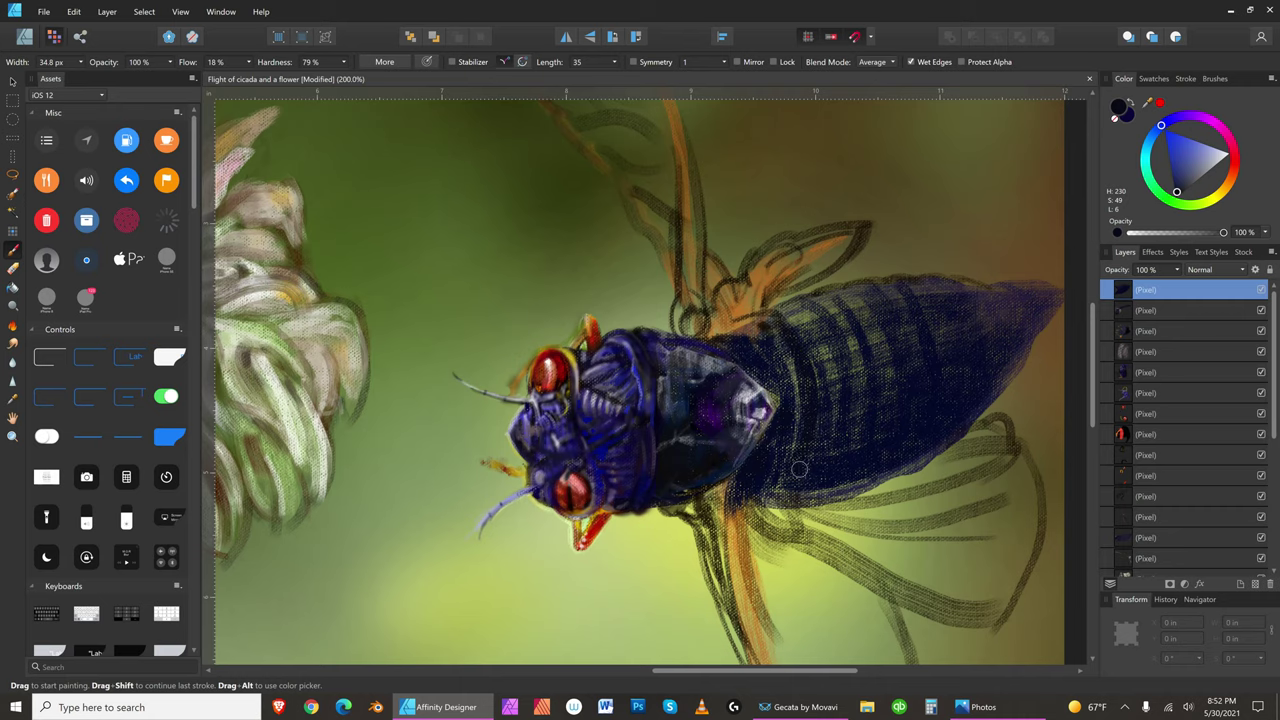
drag(835, 347, 834, 411)
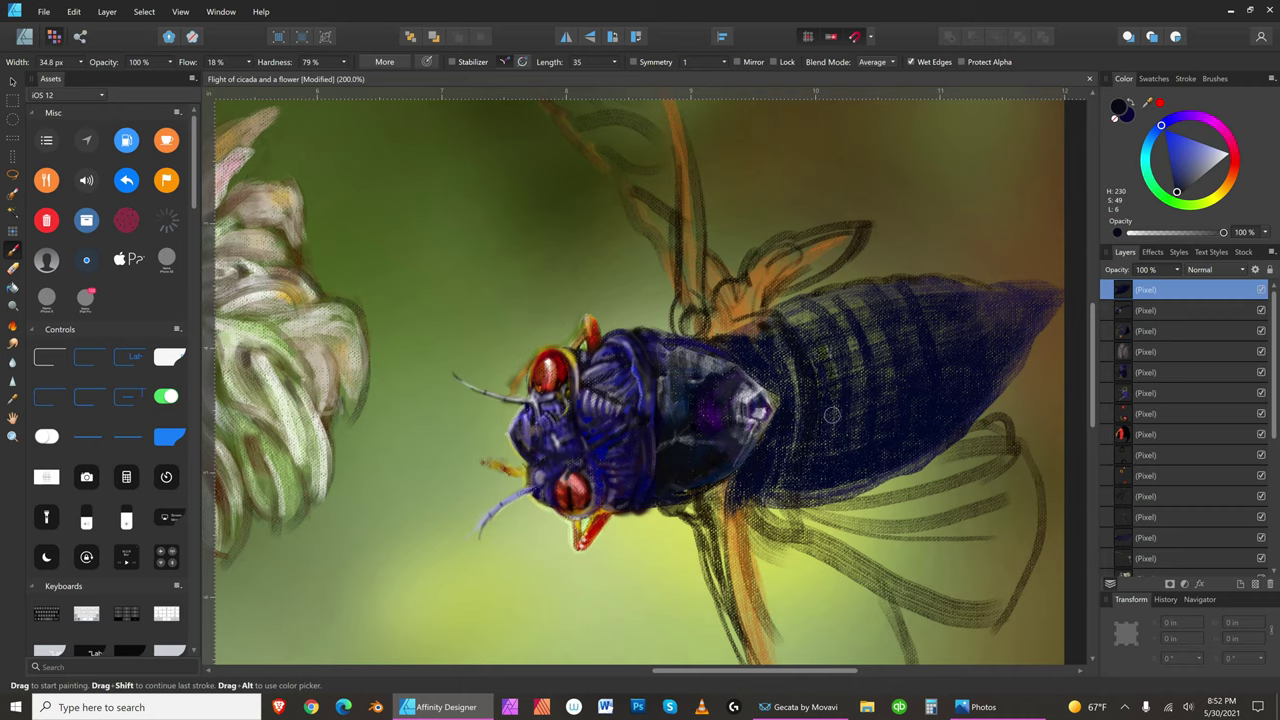
- Paint further near-black curved segment bands across the front half of the abdomen with the 34.8 px brush
drag(805, 318, 829, 439)
drag(834, 392, 823, 461)
drag(811, 348, 809, 475)
drag(822, 324, 848, 406)
mouse_move(828, 306)
mouse_down()
mouse_move(848, 345)
mouse_move(850, 457)
mouse_up()
mouse_move(853, 307)
mouse_down()
mouse_move(879, 354)
mouse_move(882, 428)
mouse_move(851, 304)
mouse_move(865, 465)
mouse_move(901, 338)
mouse_move(912, 418)
mouse_move(877, 301)
mouse_up()
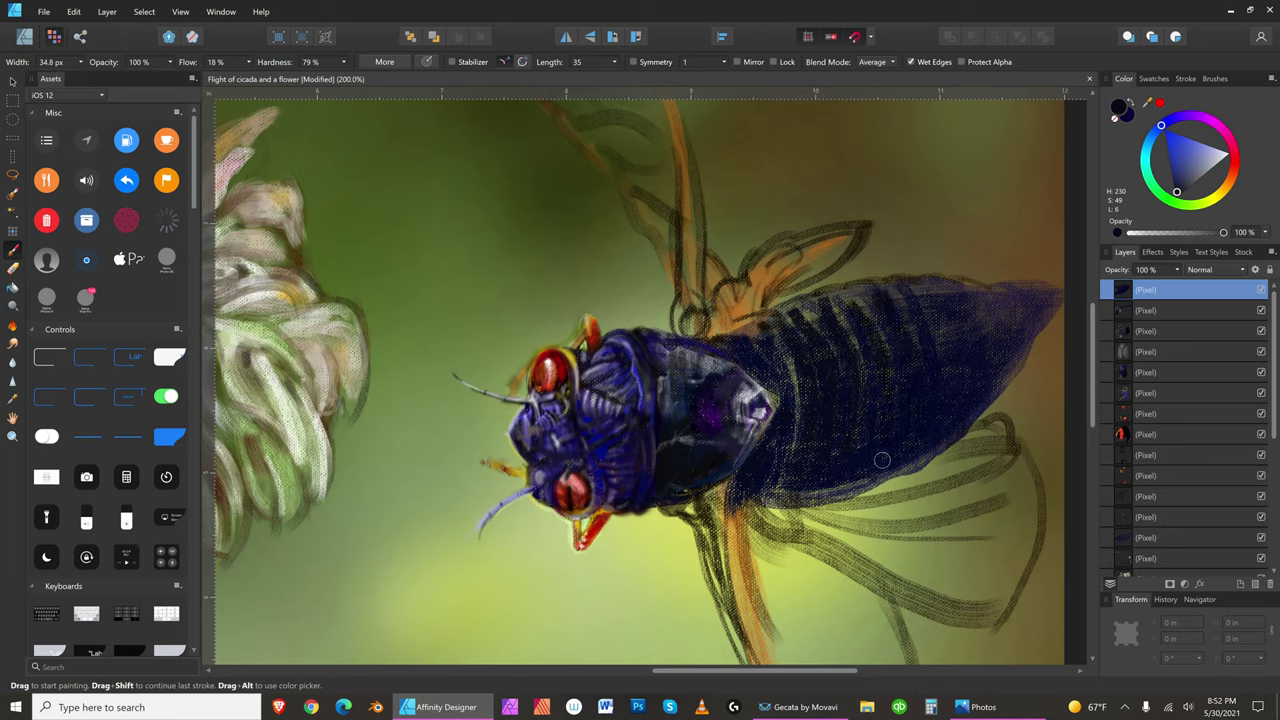
- Darken the abdomen's rear half with curved bands and strokes toward its tip, narrowing the brush to 10.7 px
key([)
key([)
key(])
key(])
drag(918, 333, 936, 385)
mouse_move(924, 300)
mouse_down()
mouse_move(930, 431)
mouse_move(945, 293)
mouse_move(951, 417)
mouse_move(941, 293)
mouse_move(957, 417)
mouse_move(954, 294)
mouse_move(970, 385)
mouse_move(968, 293)
mouse_move(995, 374)
mouse_move(976, 292)
mouse_move(995, 318)
mouse_move(1036, 302)
mouse_move(986, 323)
mouse_move(1042, 306)
mouse_move(998, 332)
mouse_move(1049, 308)
mouse_move(987, 394)
mouse_move(1028, 333)
mouse_up()
key([)
key([)
key([)
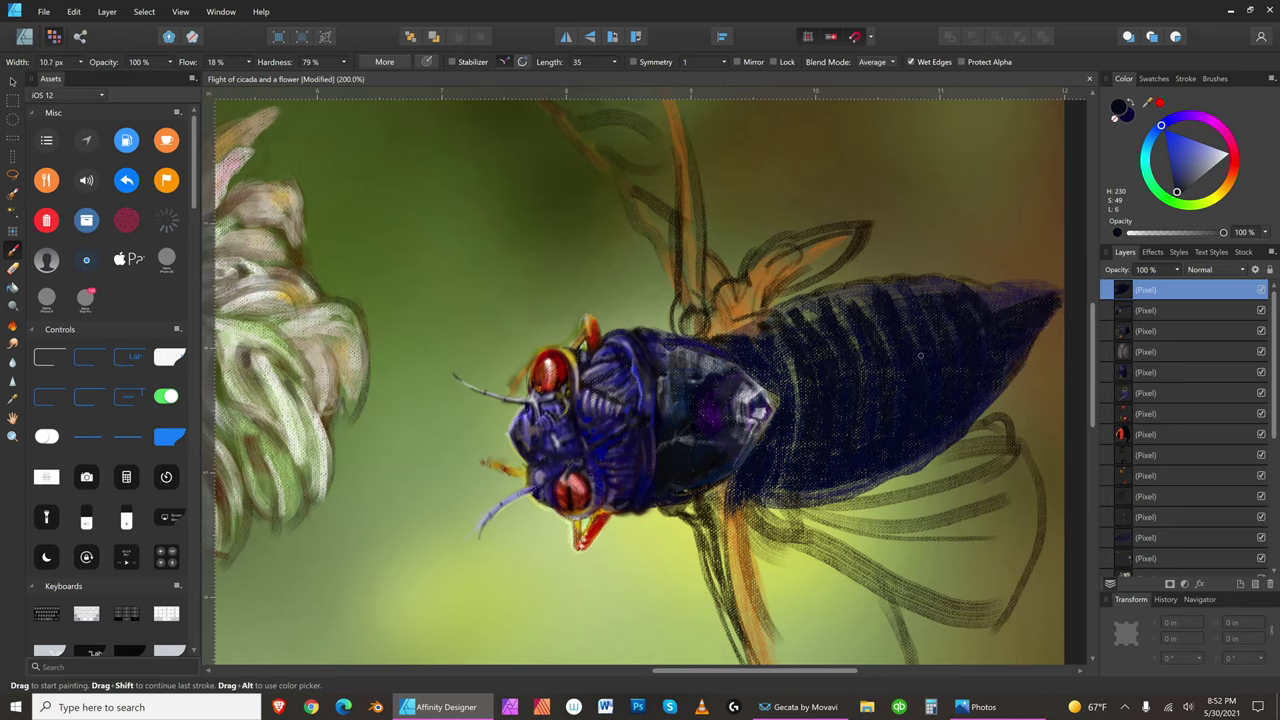
- Save the document with the newly painted abdomen
click(46, 14)
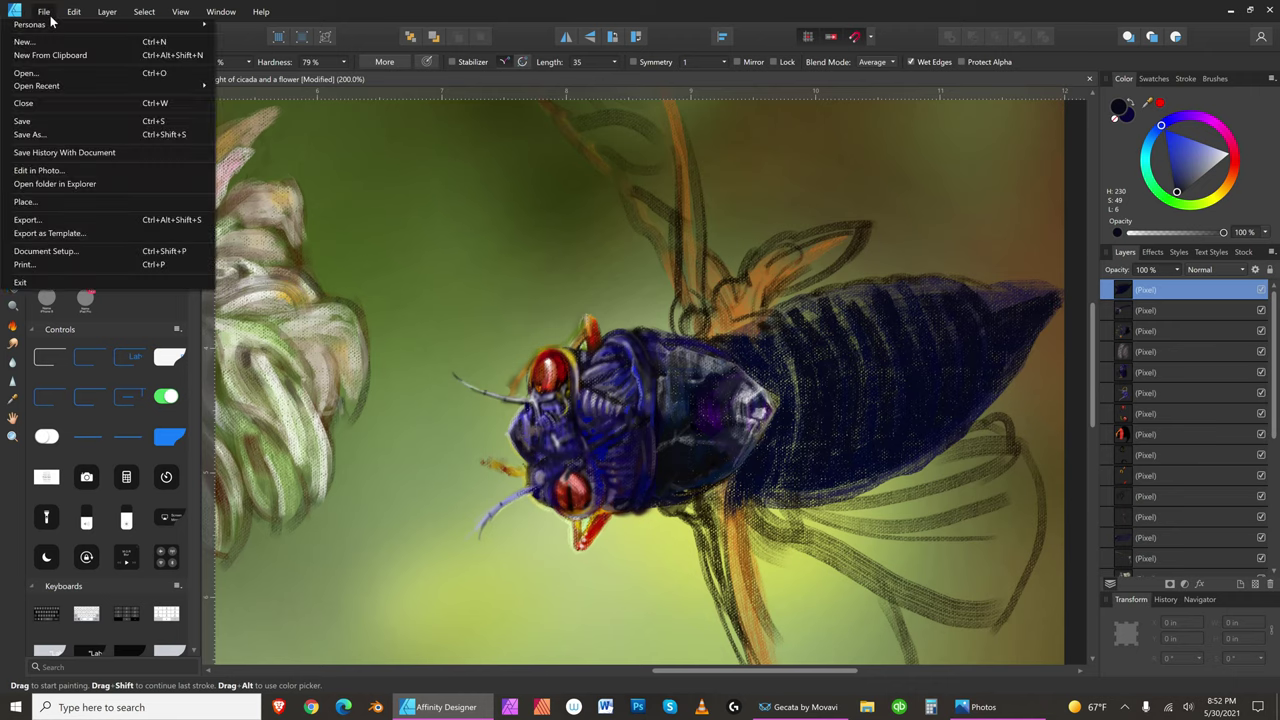
click(56, 118)
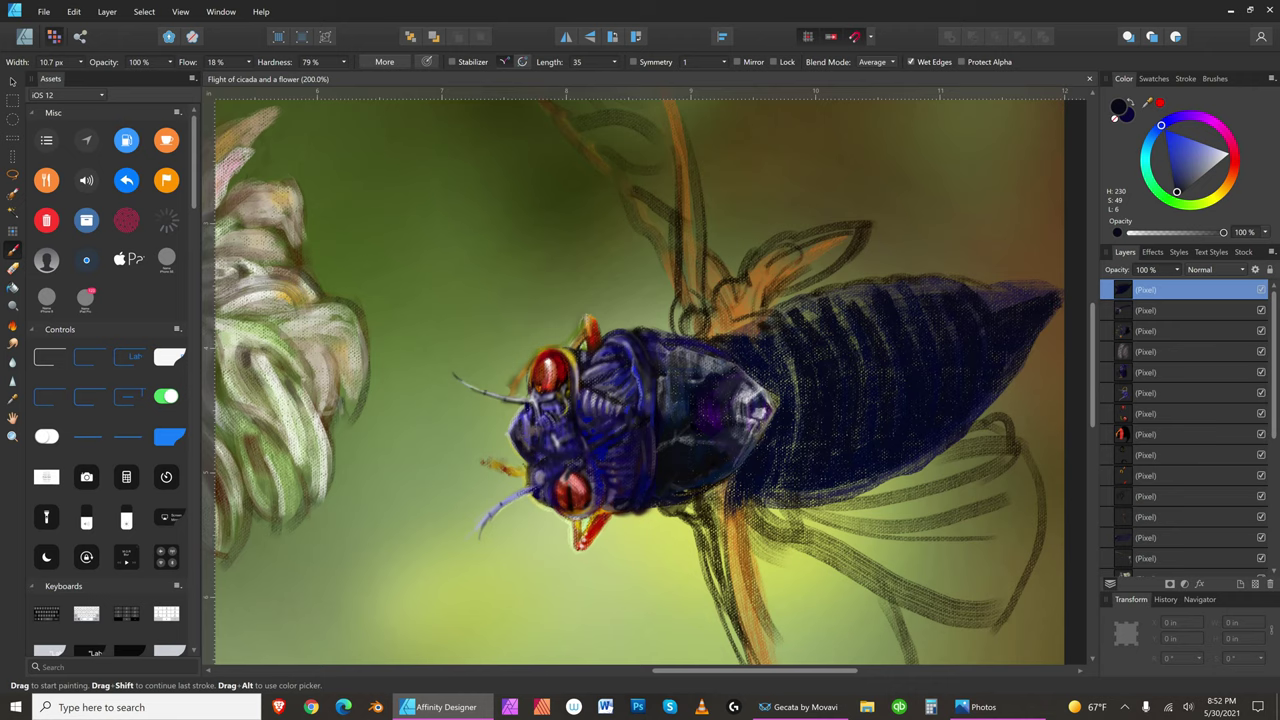
click(818, 710)
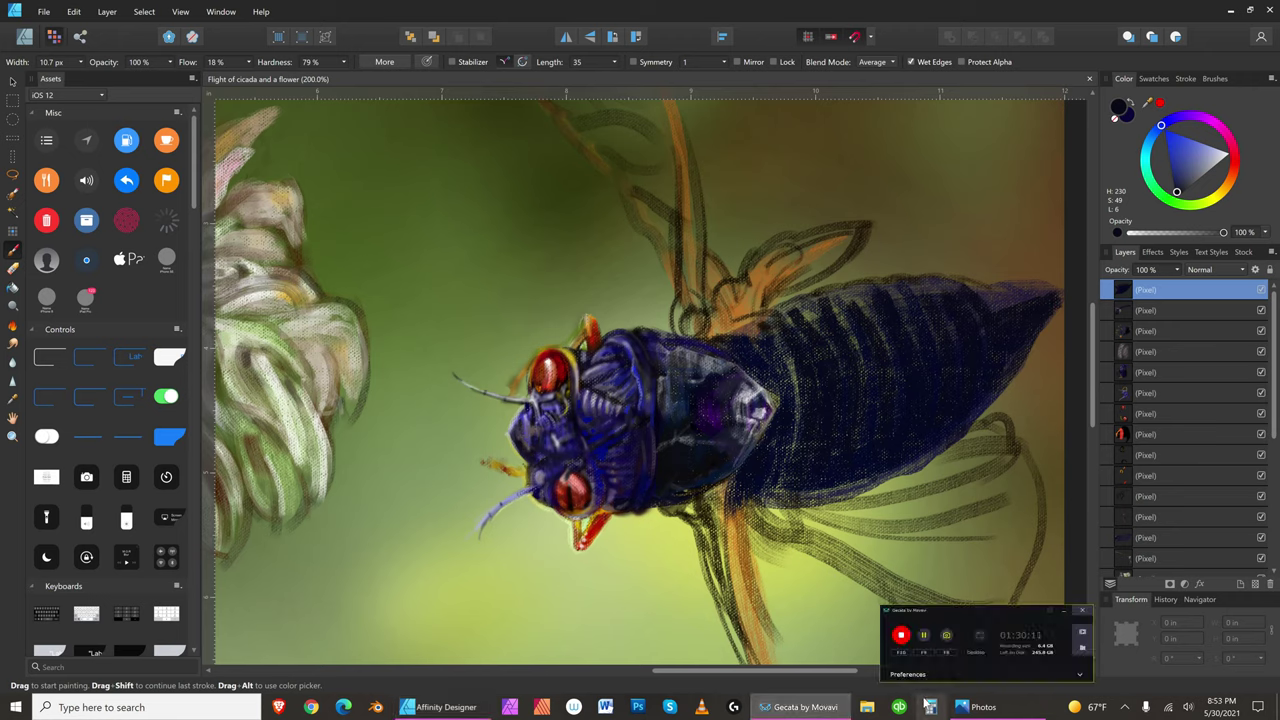